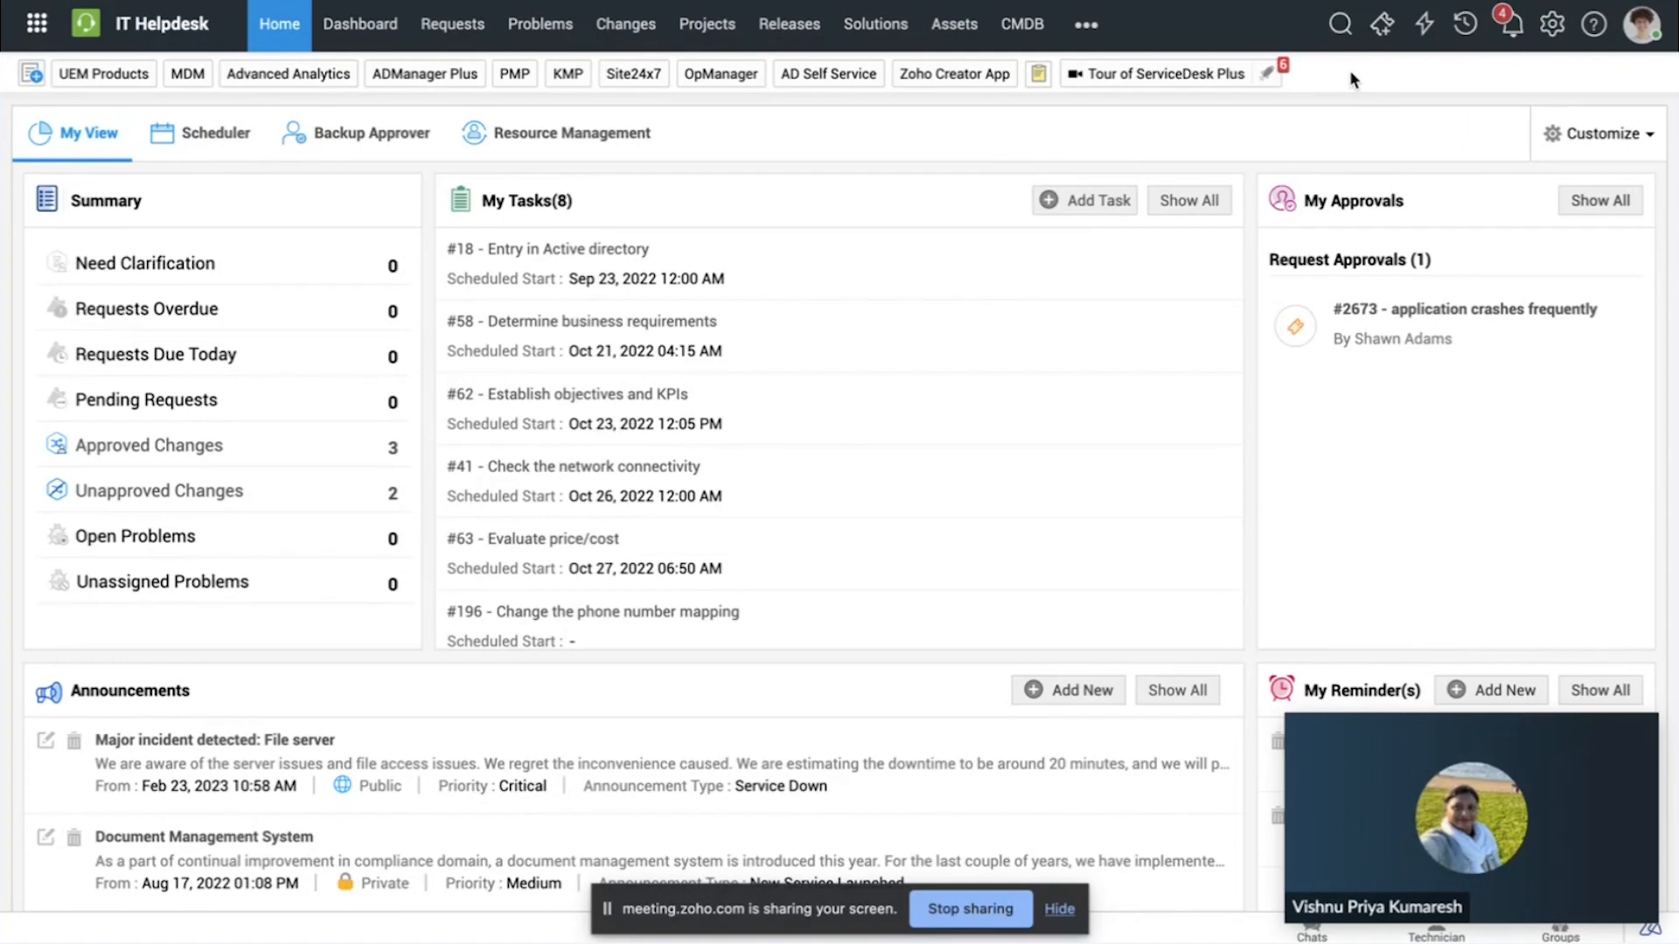
# Step: Open the Network outage problem template from the admin settings' Templates & Forms
pyautogui.click(1552, 26)
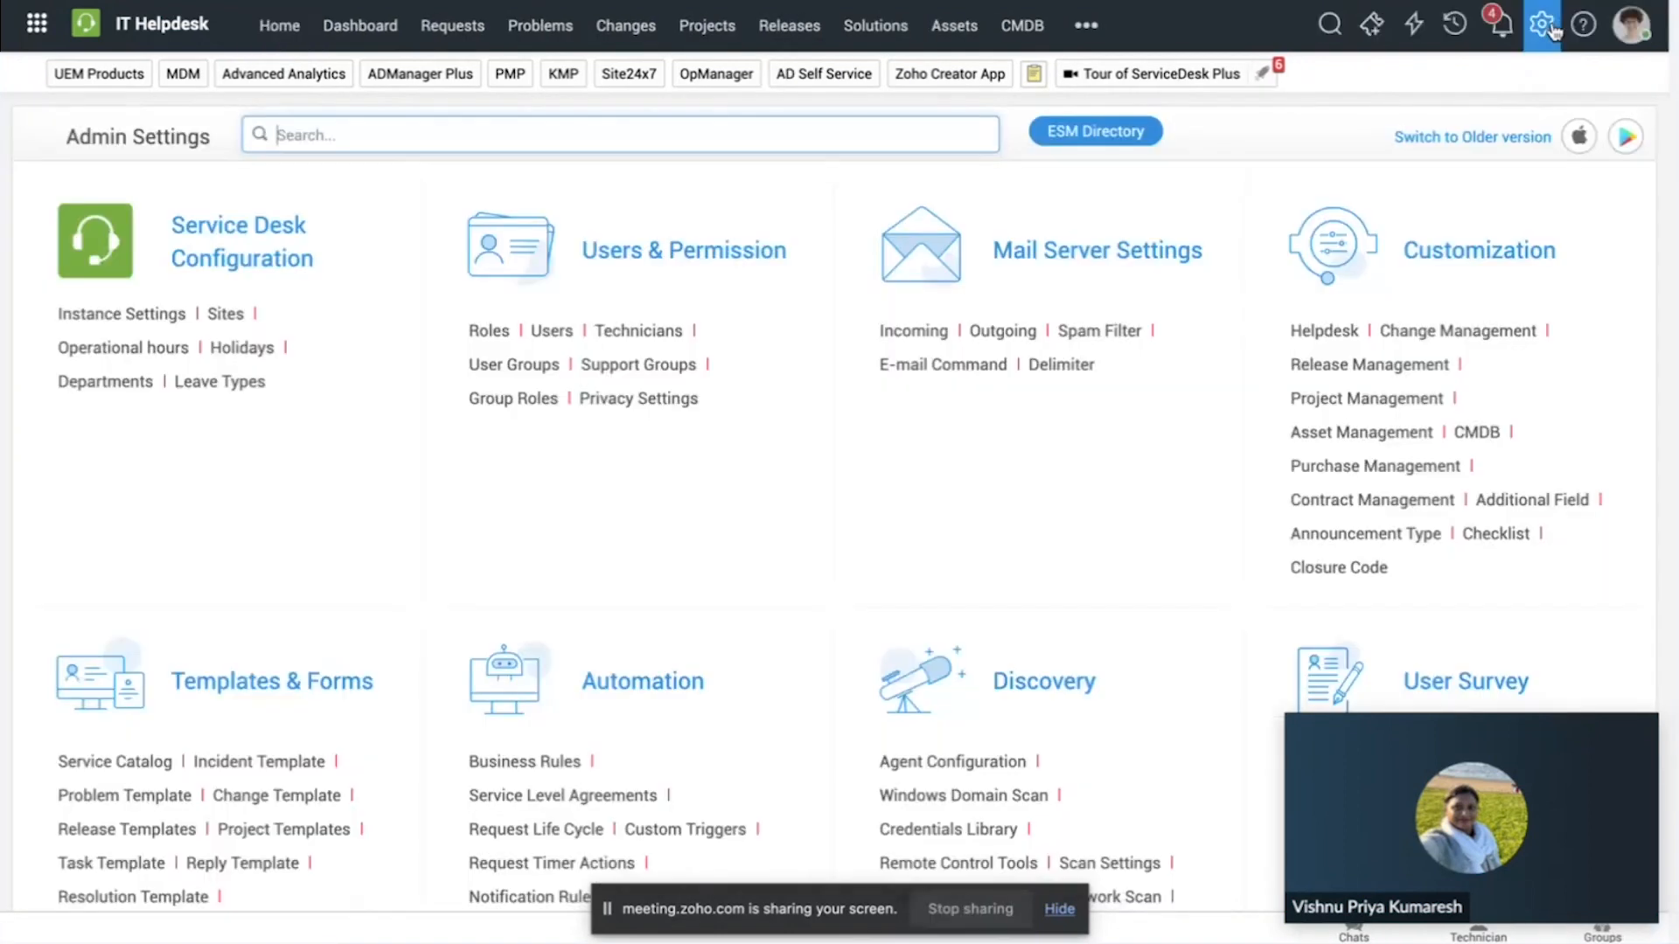
pyautogui.scroll(-2, 549, 562)
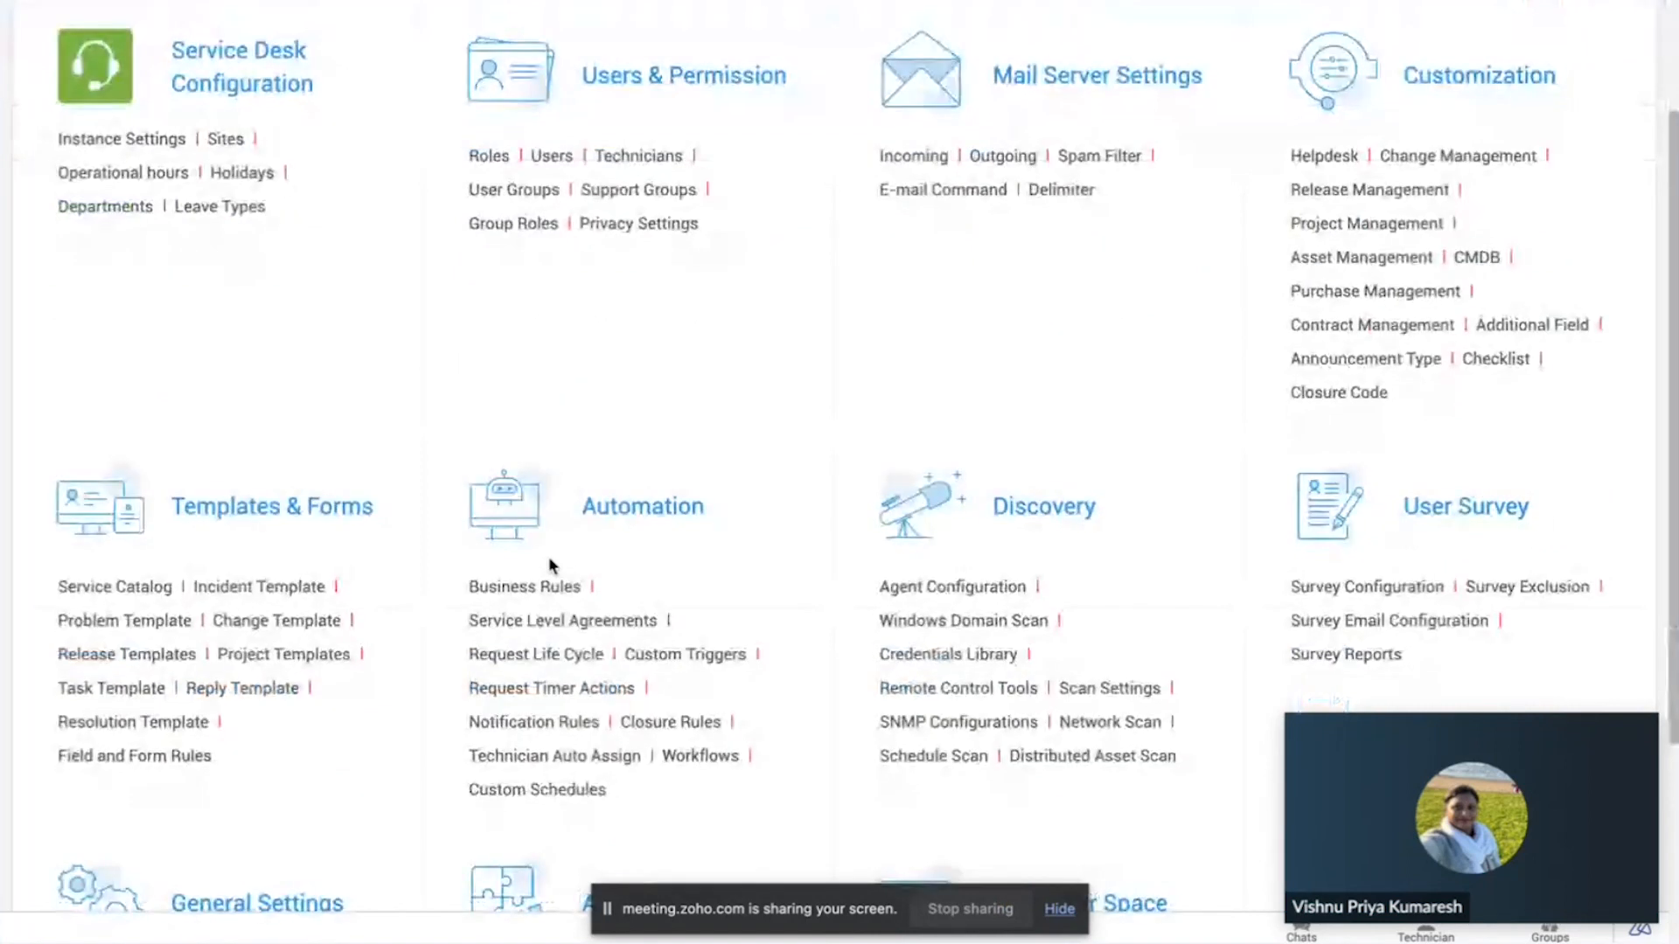
pyautogui.click(158, 622)
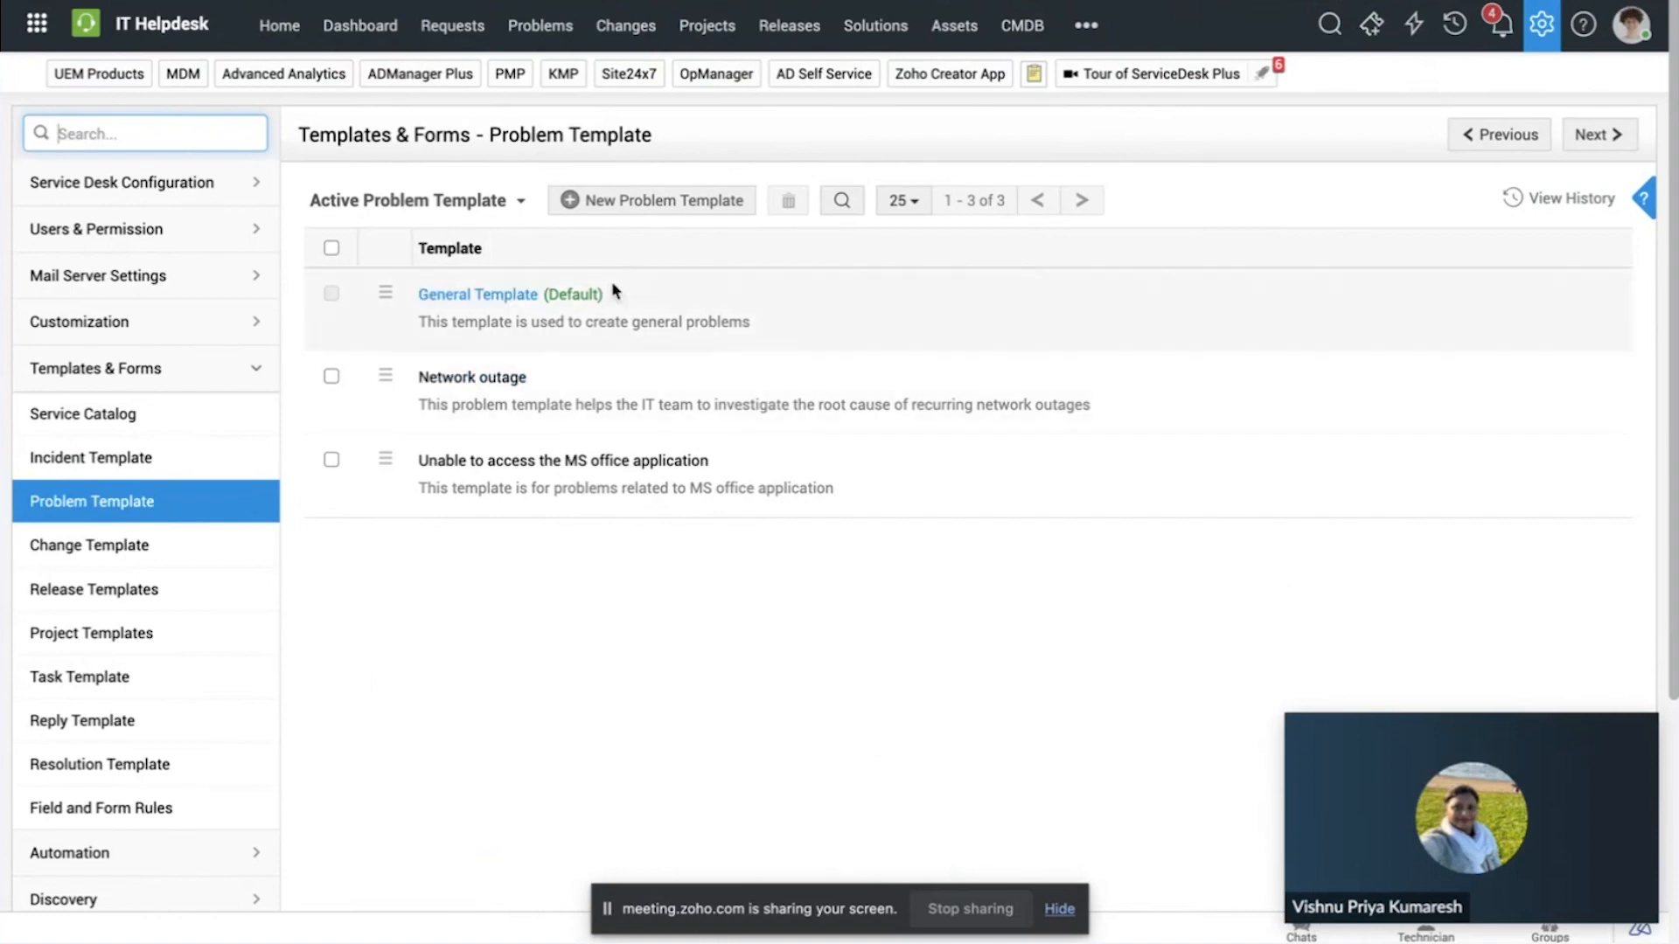
pyautogui.click(490, 380)
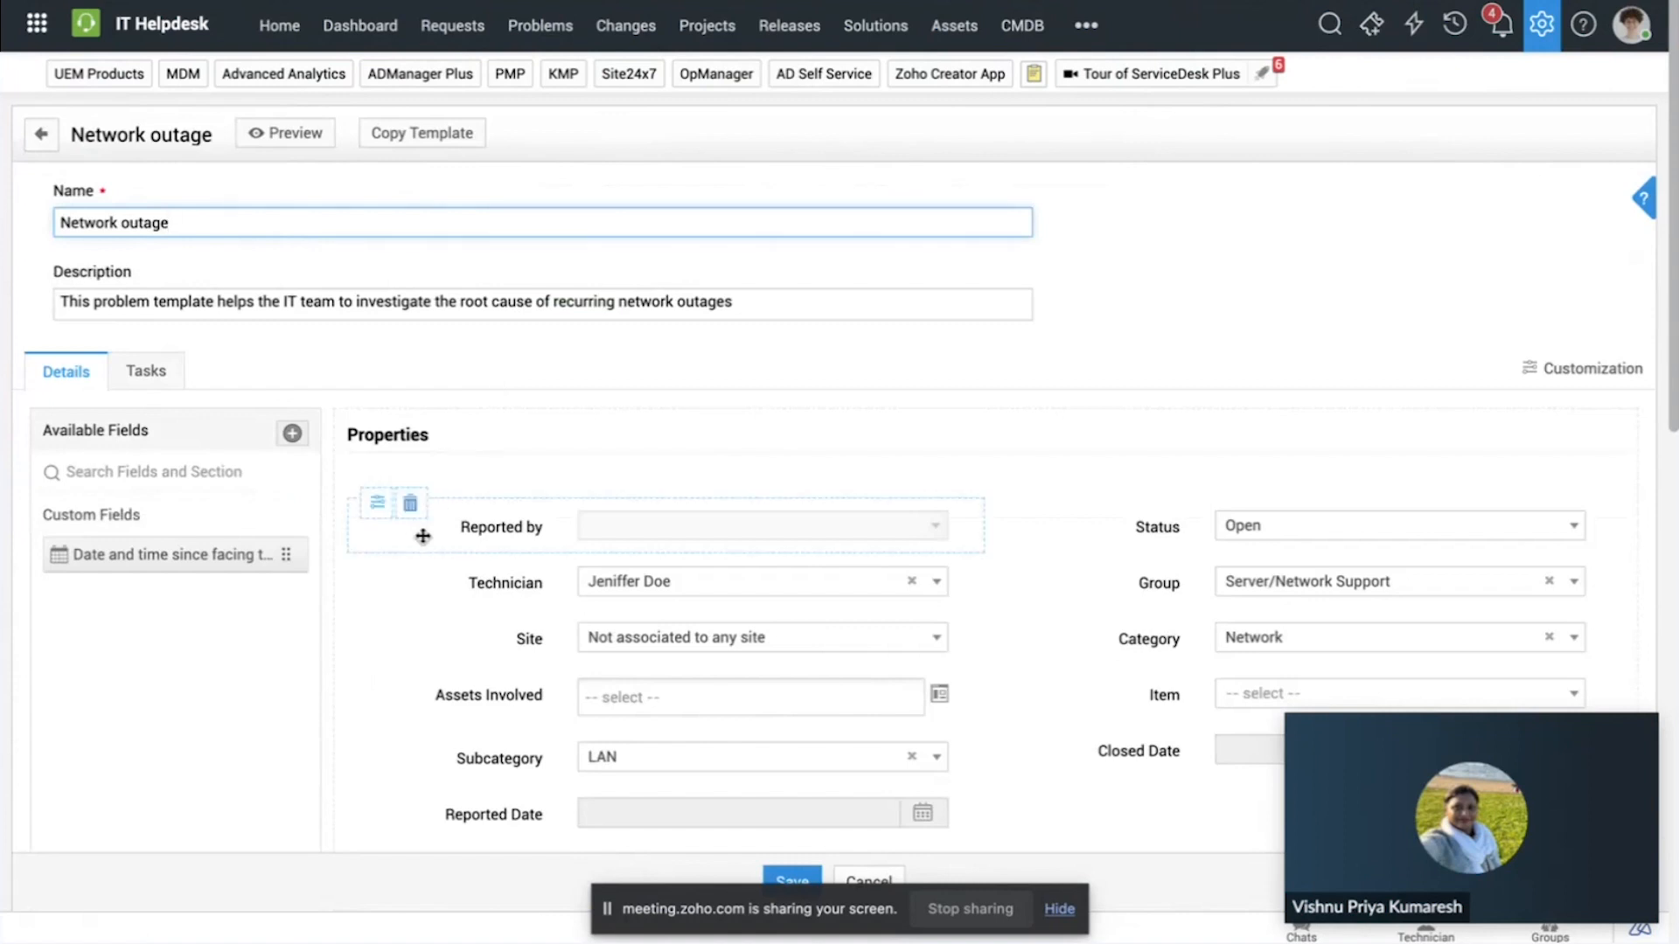
# Step: Review the template's form and inspect the Site field's properties and customization options without changing them
pyautogui.scroll(-3, 423, 529)
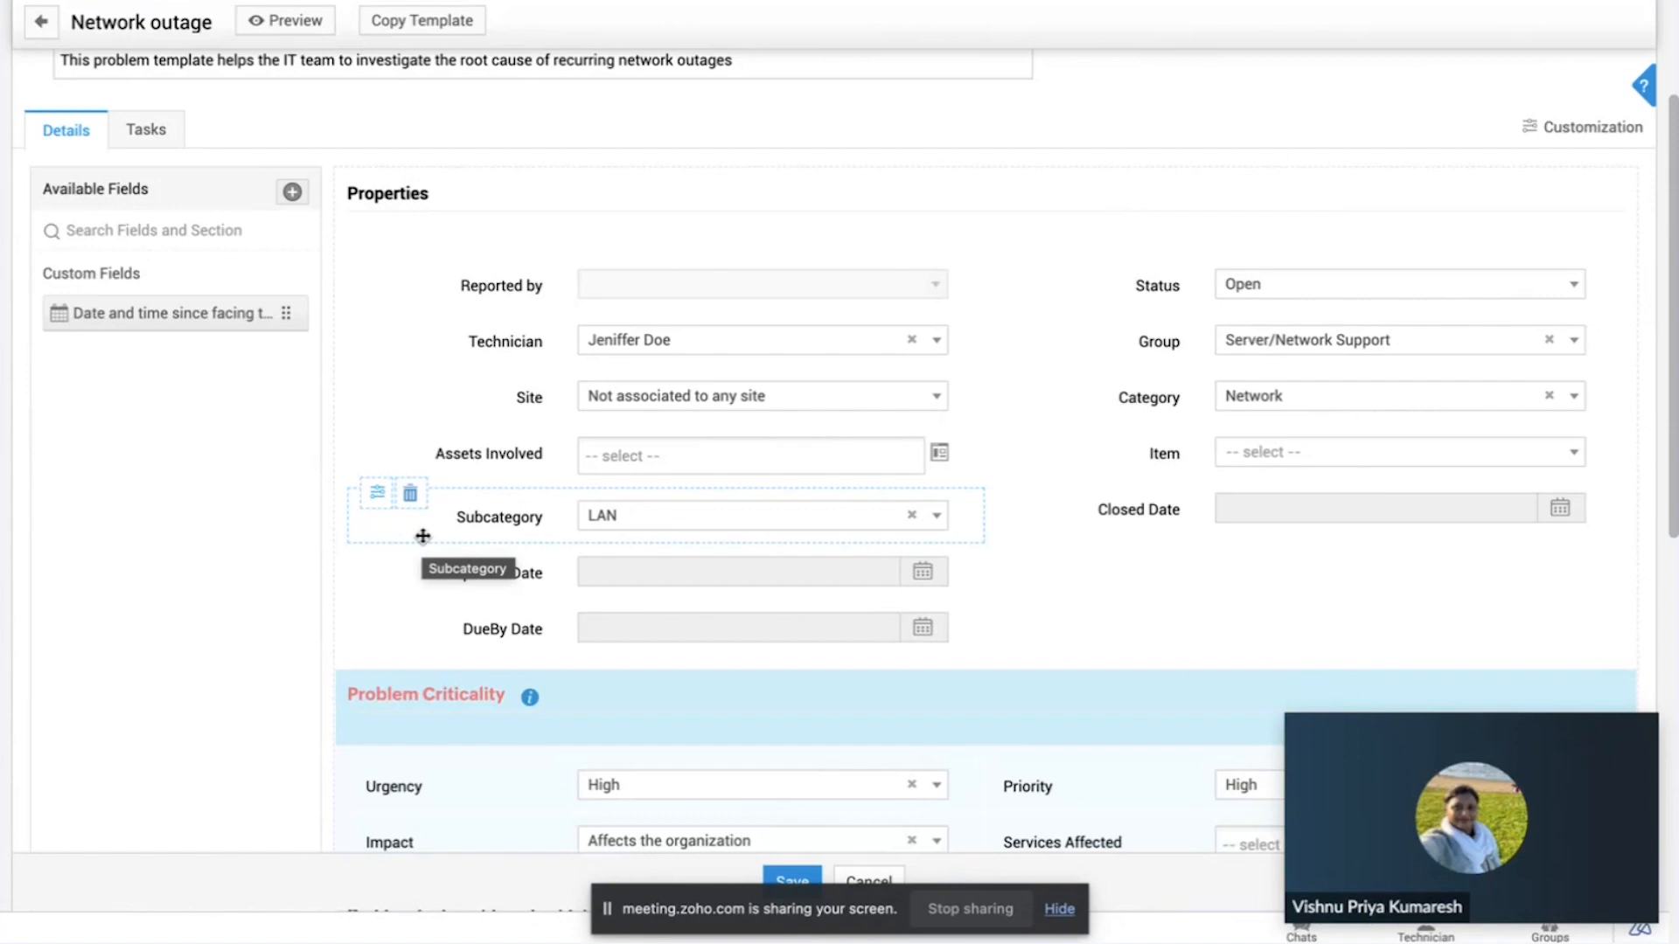
pyautogui.scroll(-1, 393, 379)
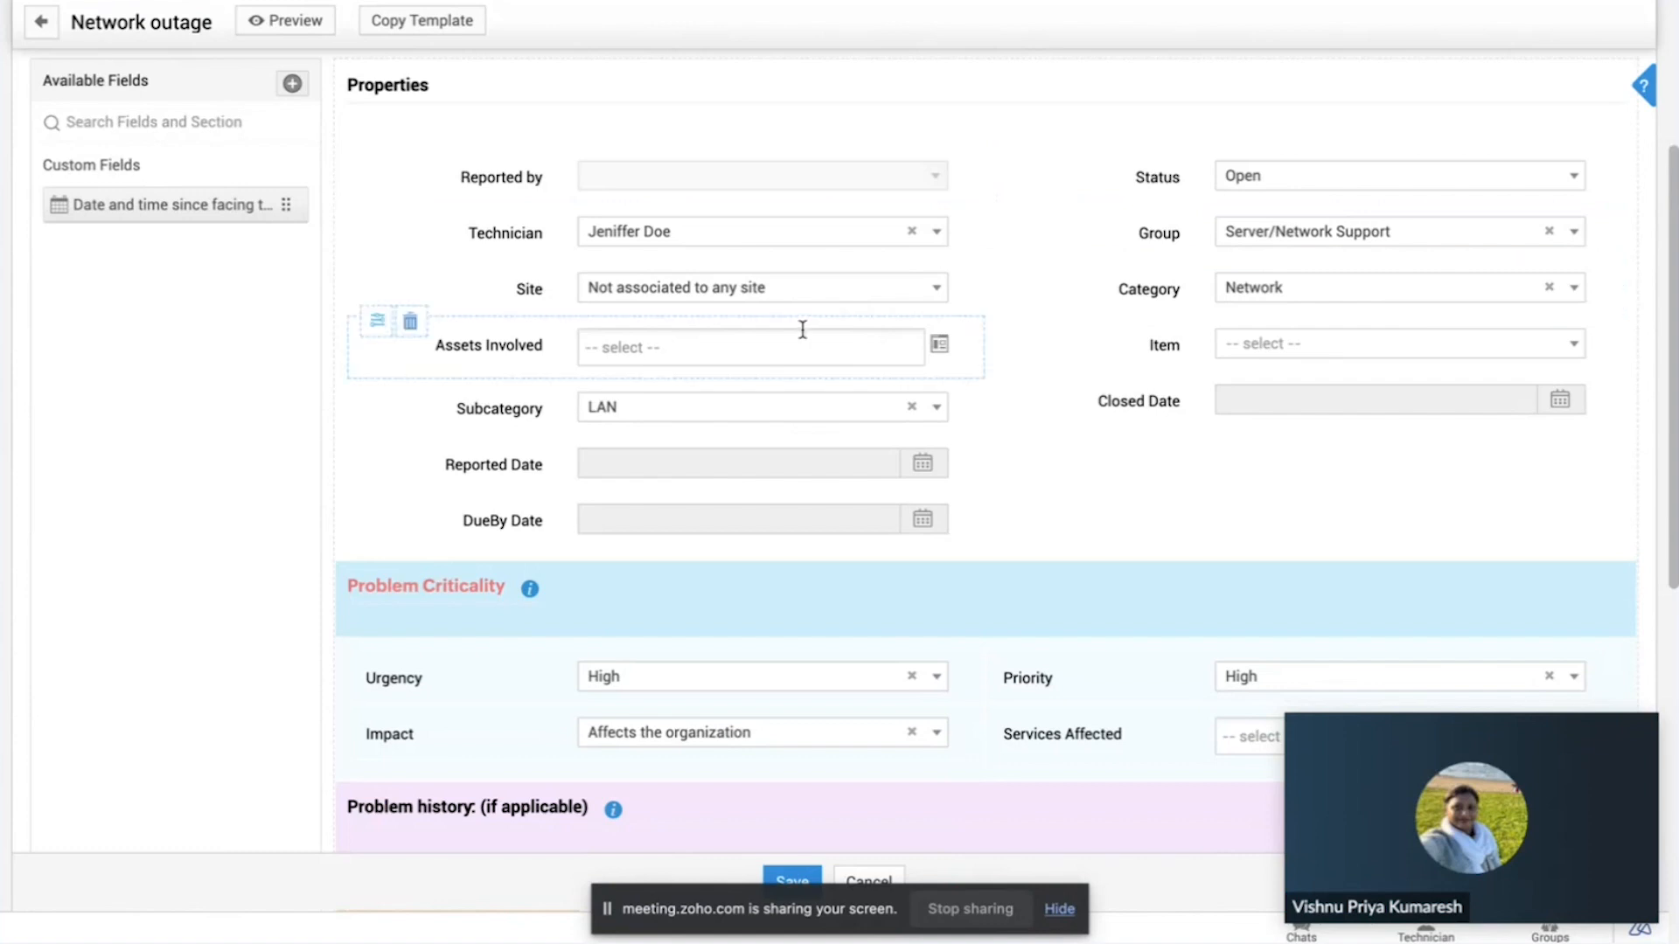
pyautogui.scroll(-2, 803, 330)
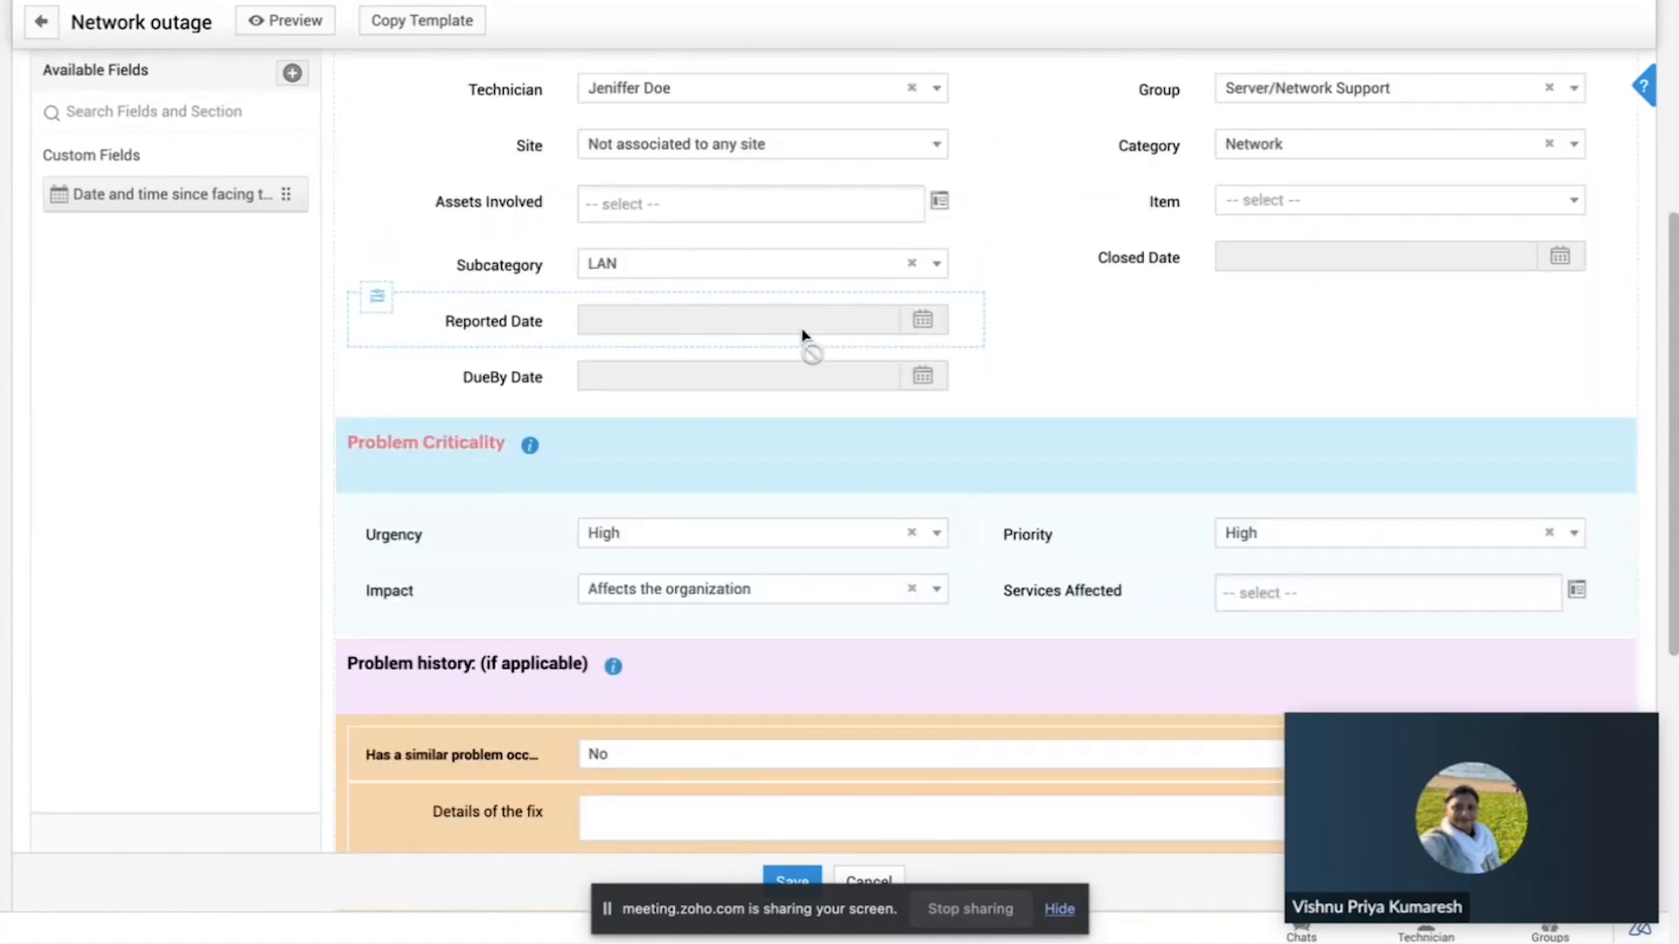
pyautogui.scroll(2, 803, 330)
pyautogui.scroll(3, 803, 329)
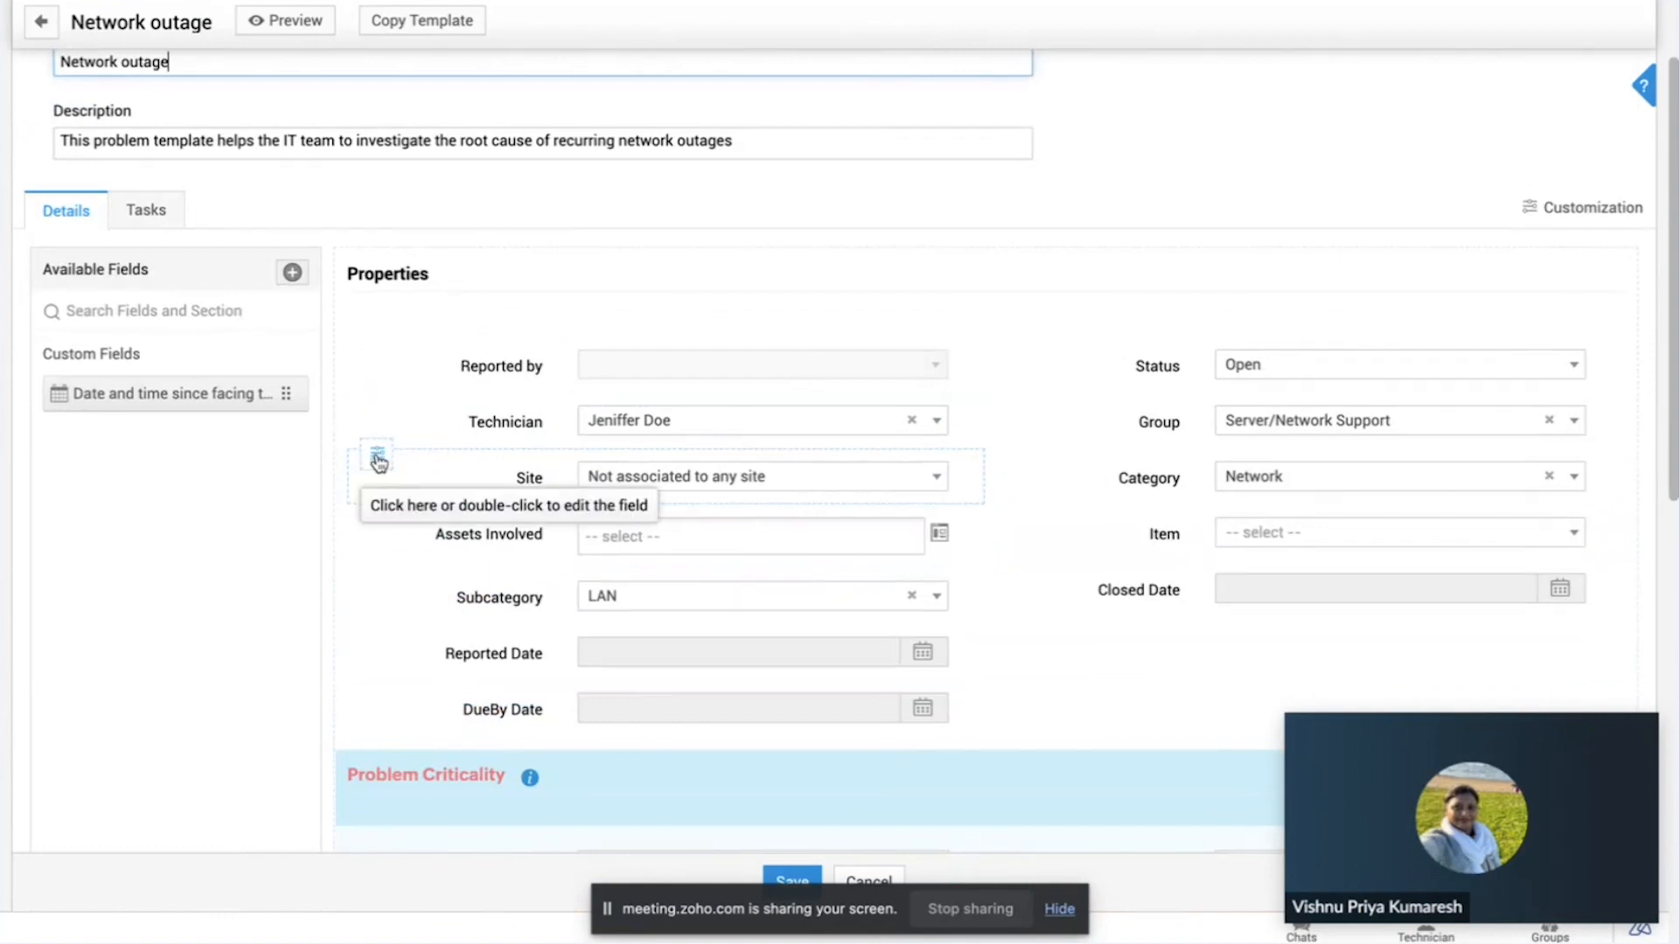
pyautogui.click(378, 459)
pyautogui.scroll(-1, 378, 461)
pyautogui.scroll(-2, 378, 461)
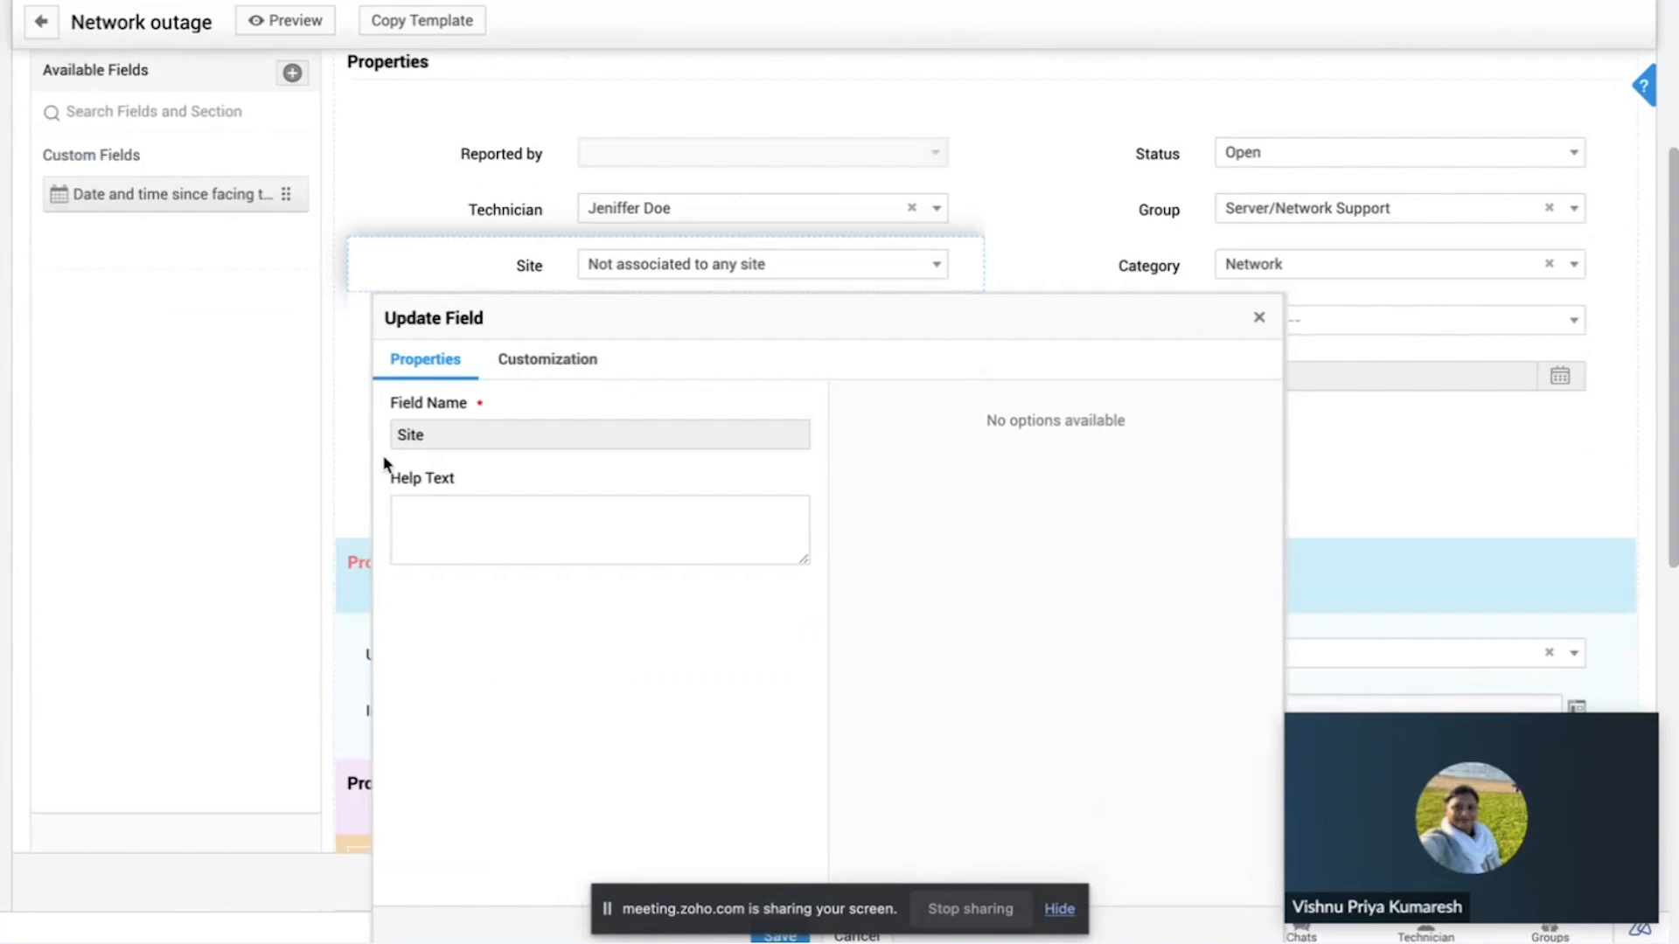
pyautogui.click(549, 358)
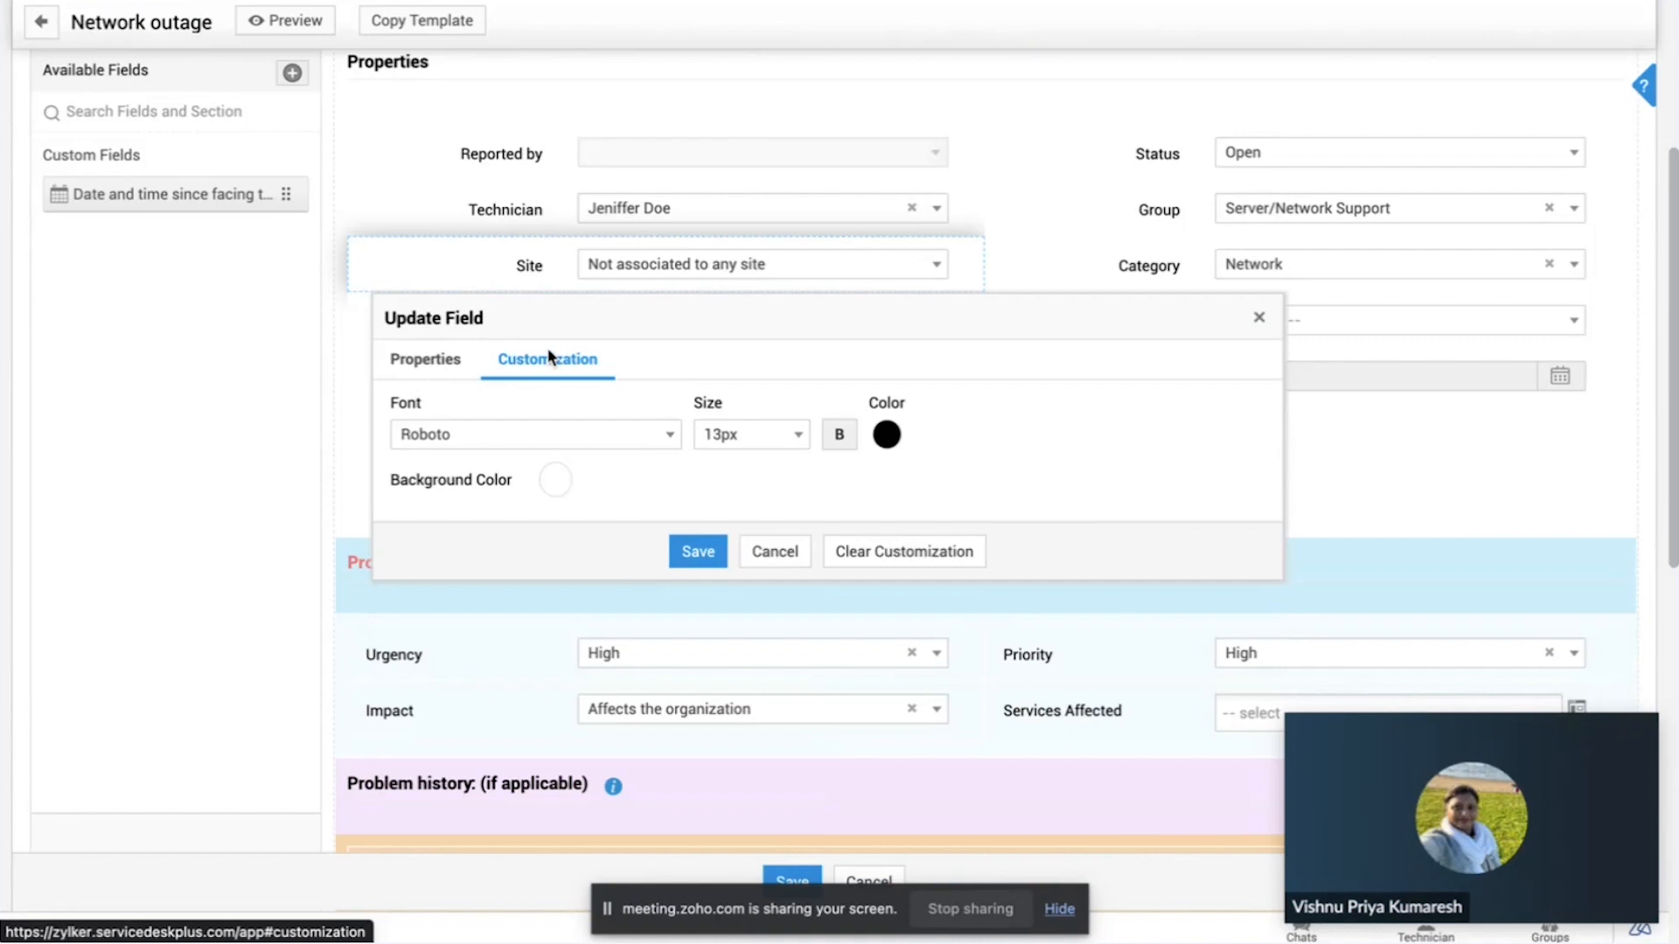
pyautogui.click(443, 362)
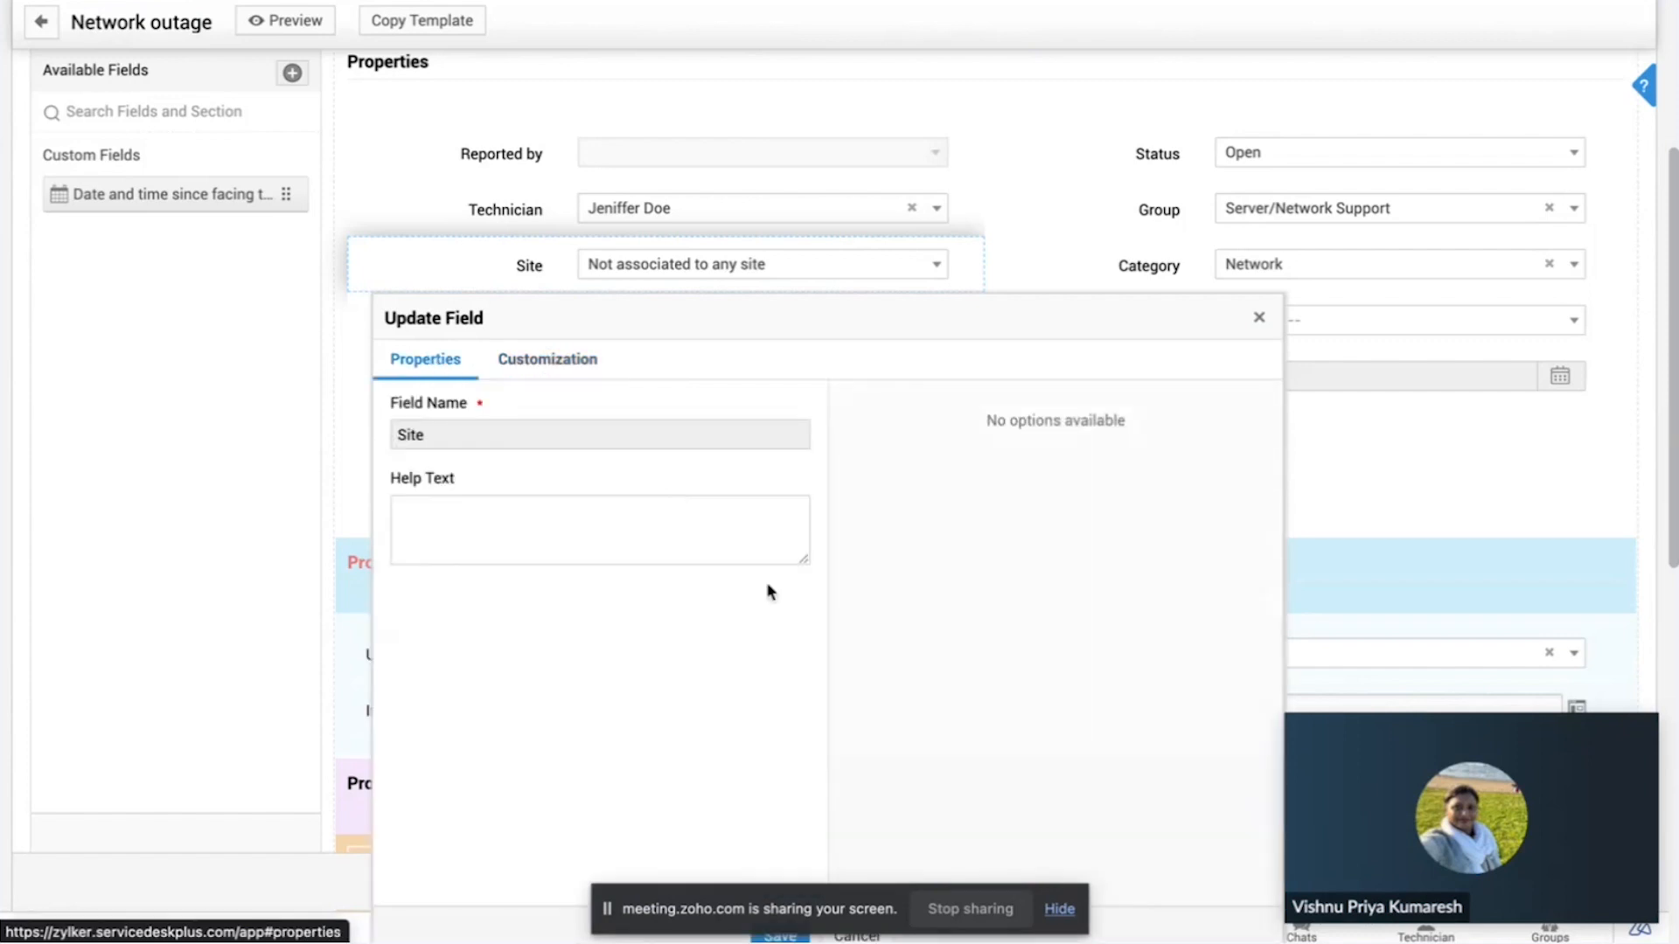
pyautogui.scroll(-1, 948, 592)
pyautogui.click(1263, 262)
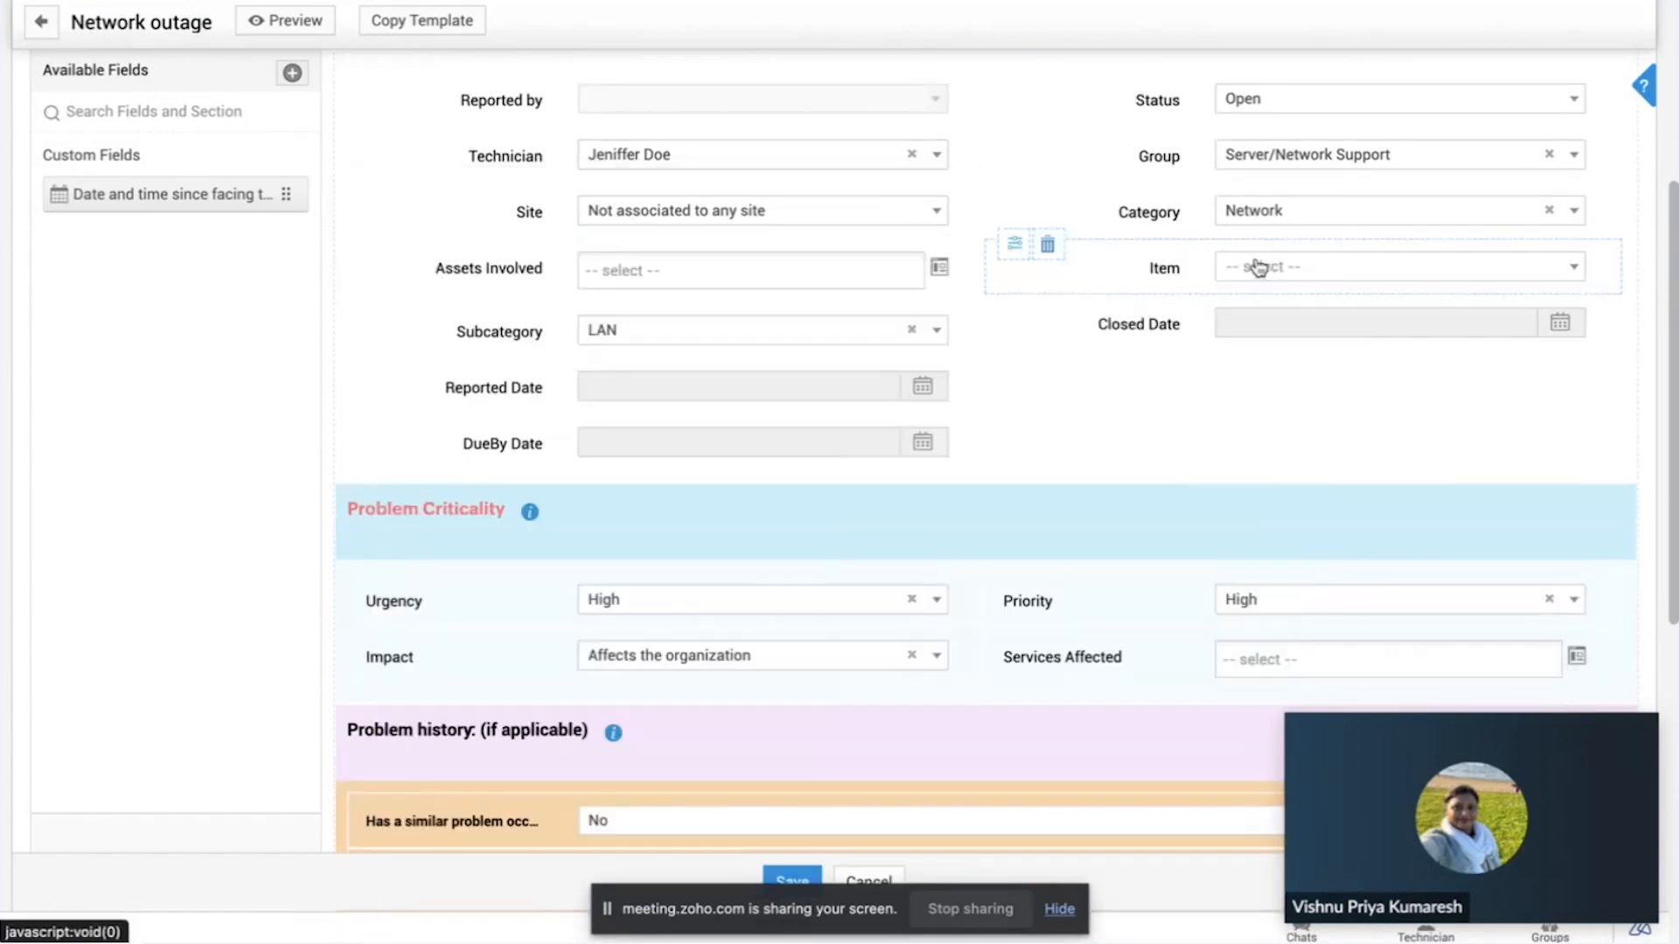
# Step: Display the section and field types that can be added to the problem template
pyautogui.scroll(2, 471, 242)
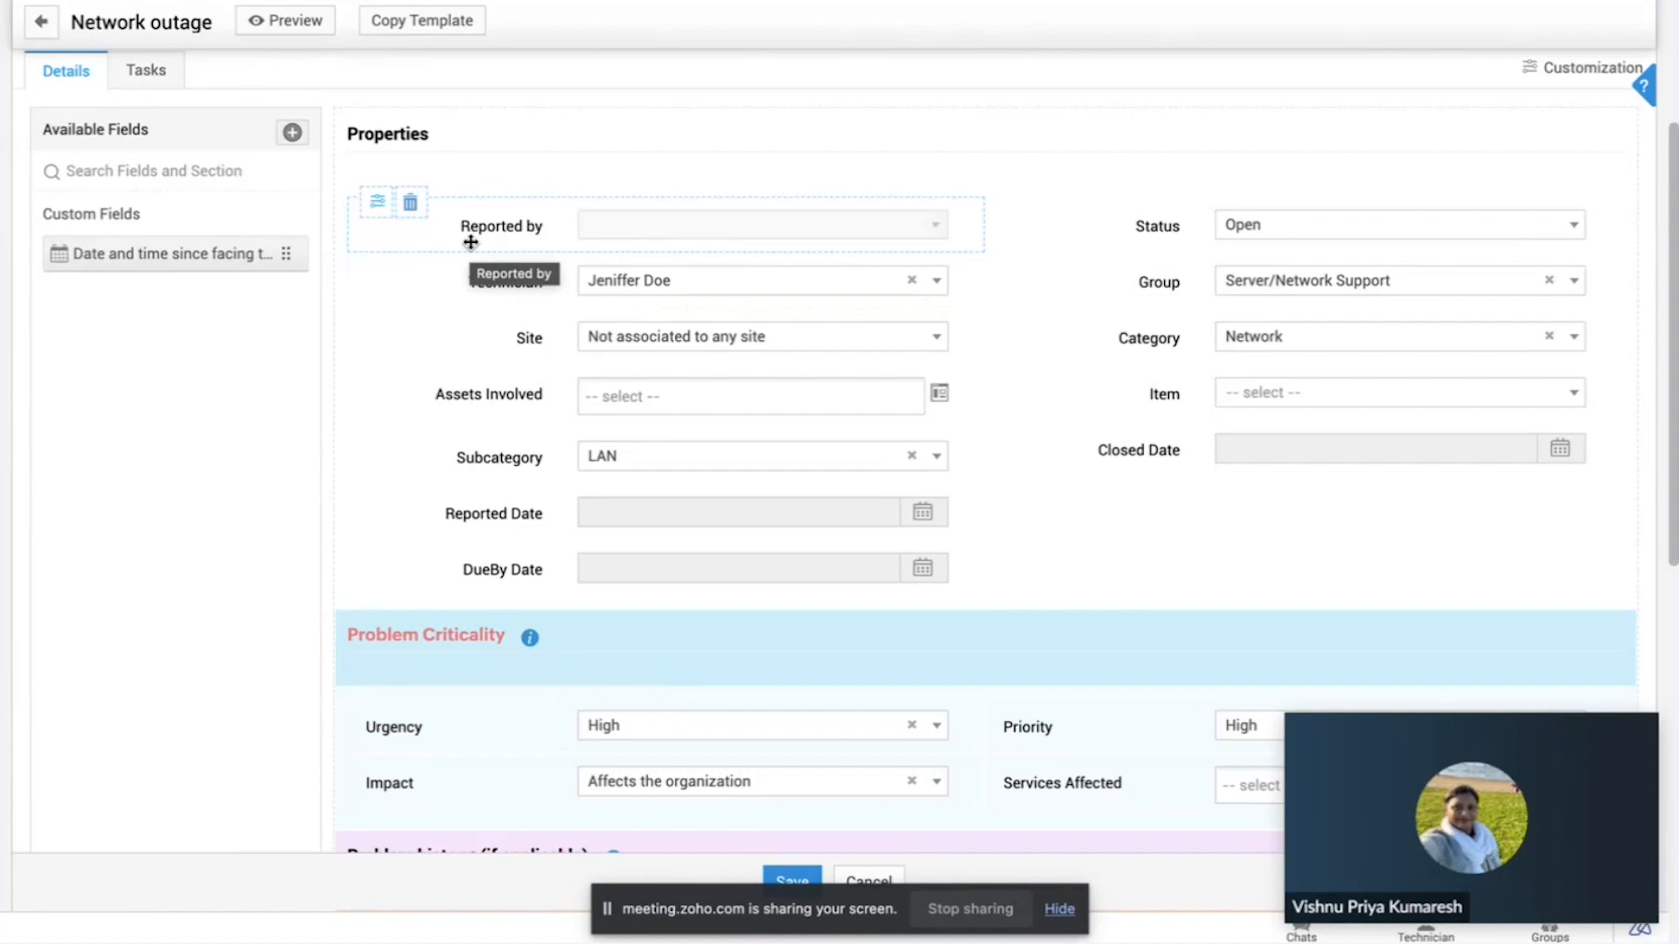
pyautogui.click(293, 134)
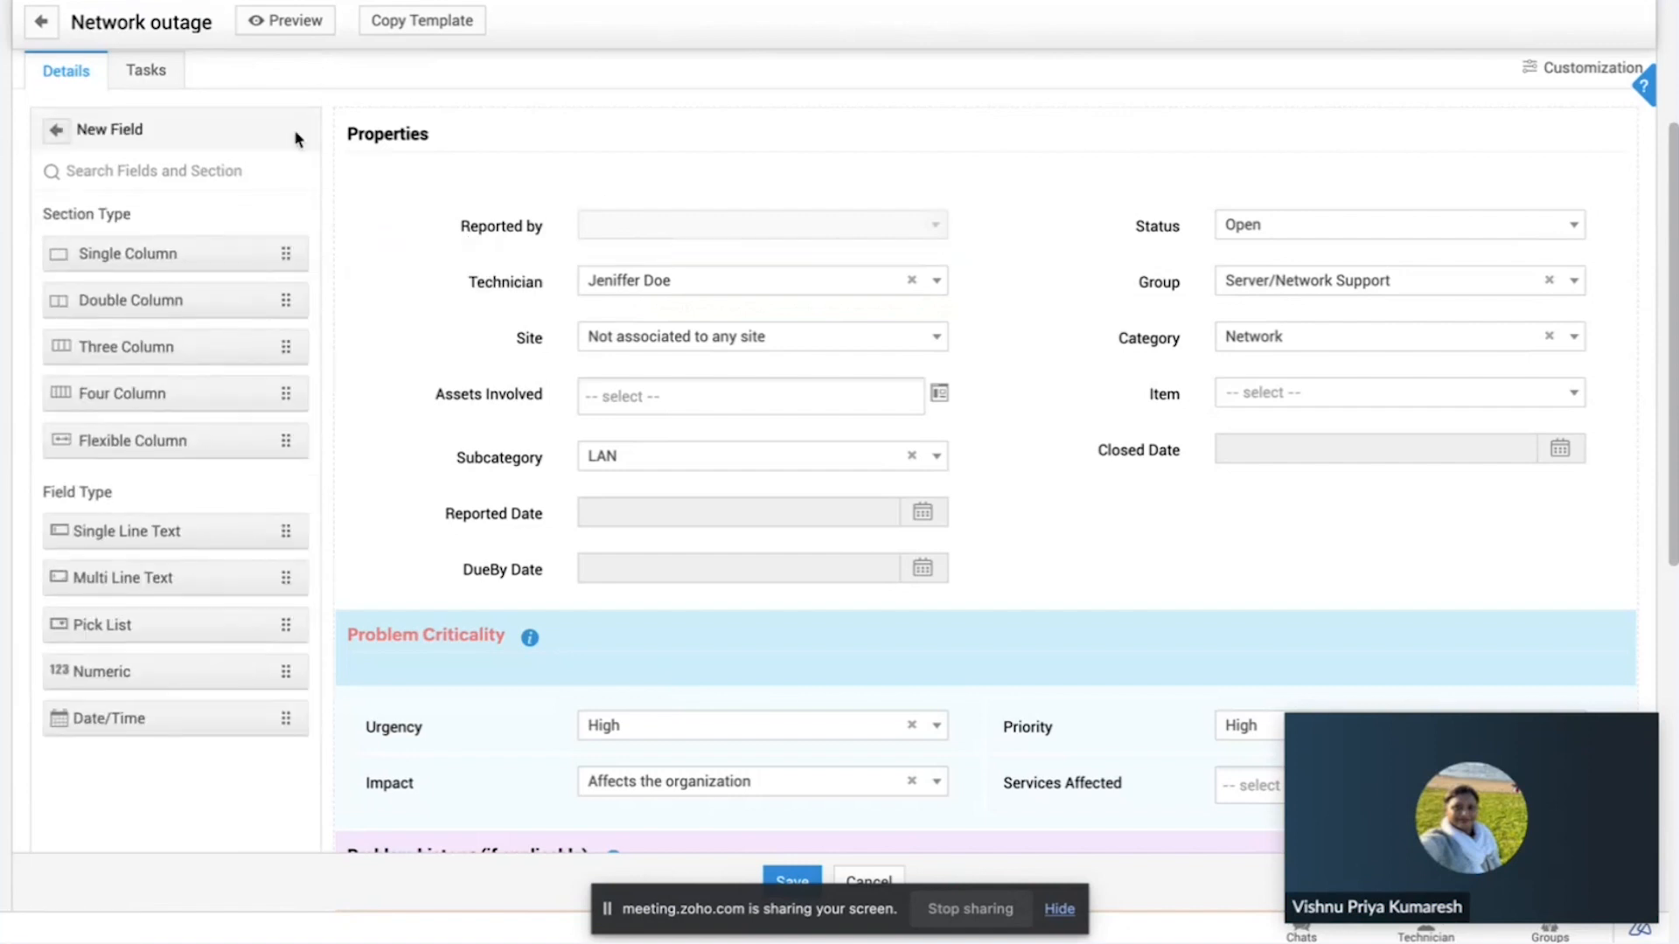
pyautogui.scroll(-3, 360, 341)
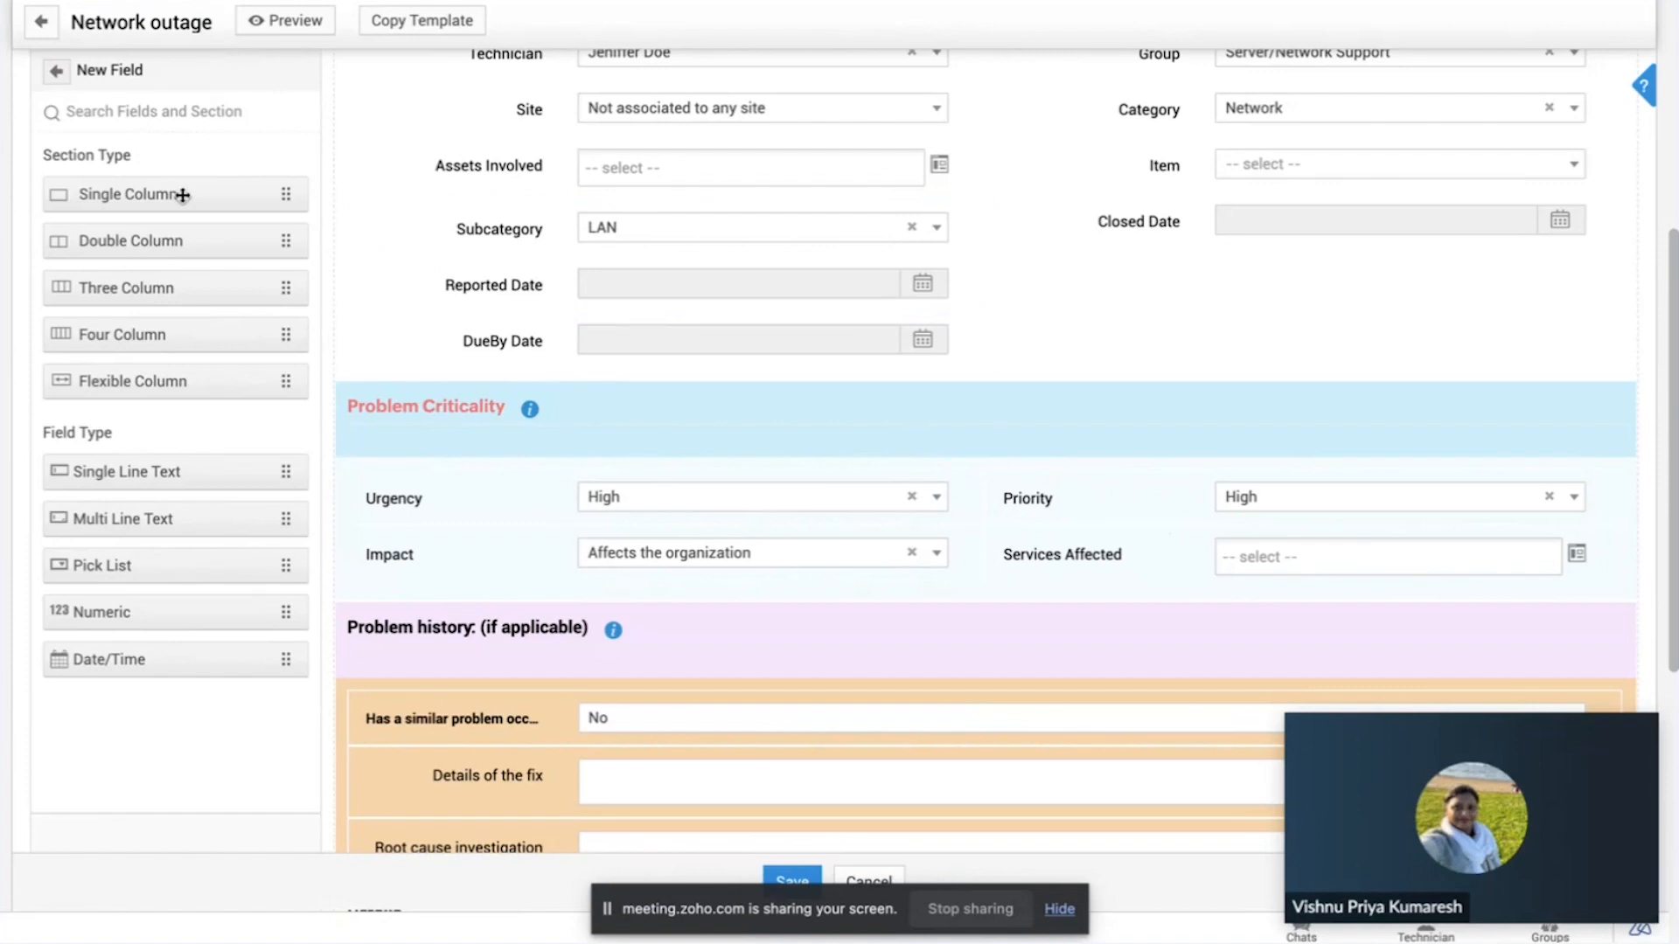
# Step: Inspect the Problem Criticality section's properties and its font, colour and label customization, leaving them unchanged
pyautogui.moveTo(495, 406)
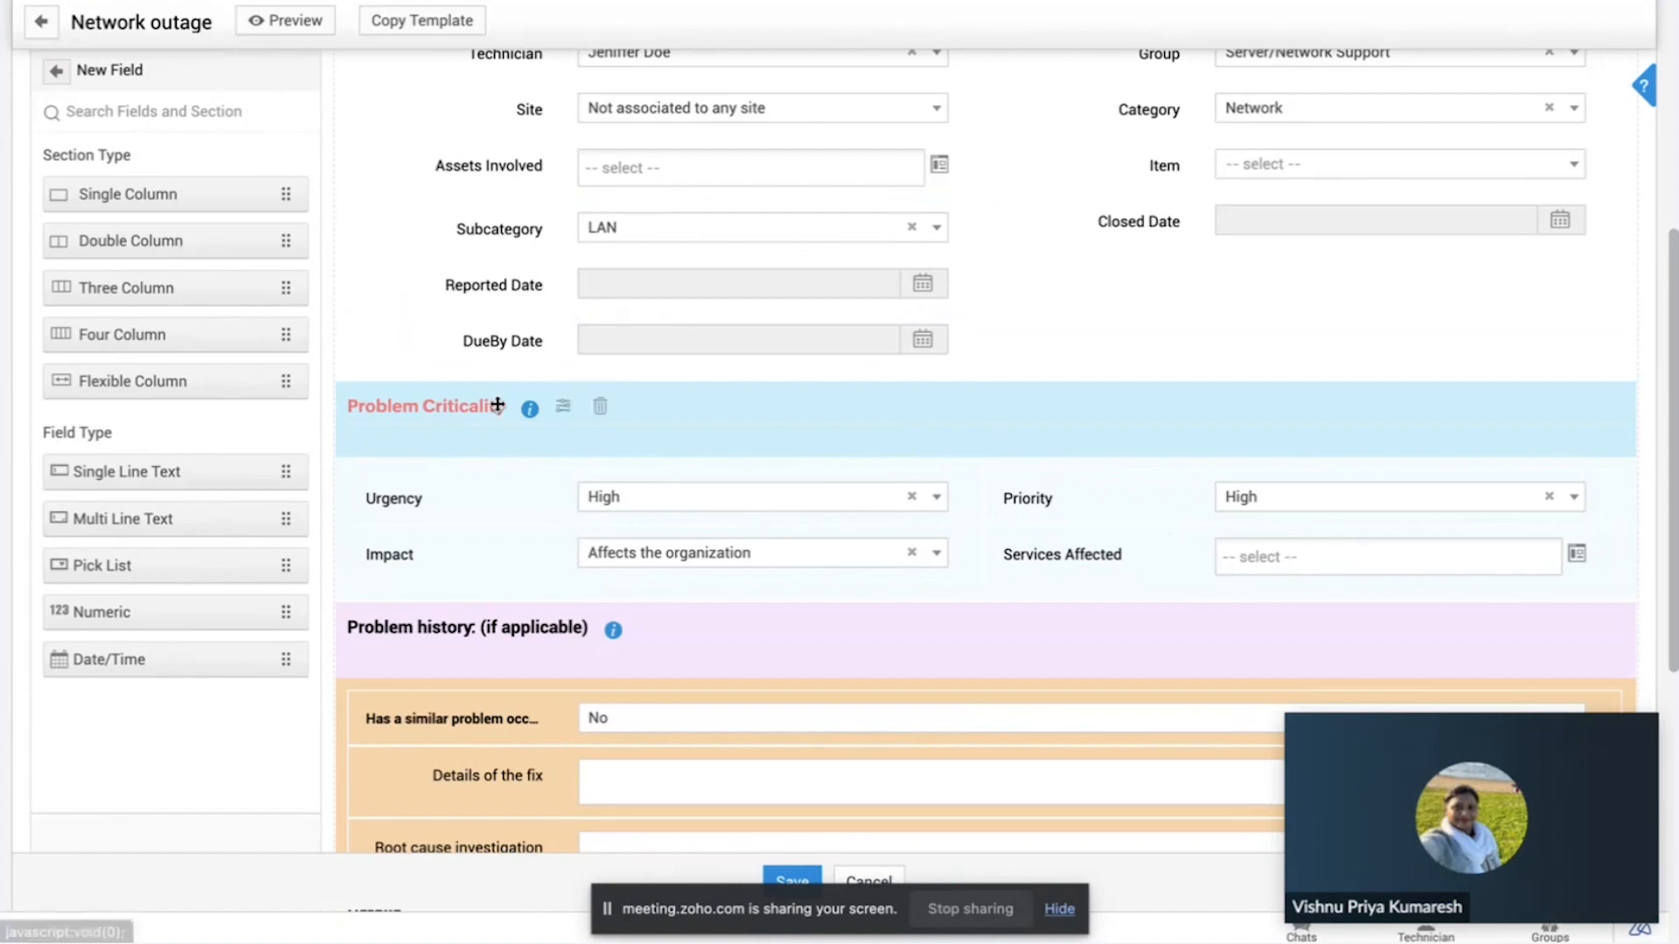
pyautogui.click(562, 411)
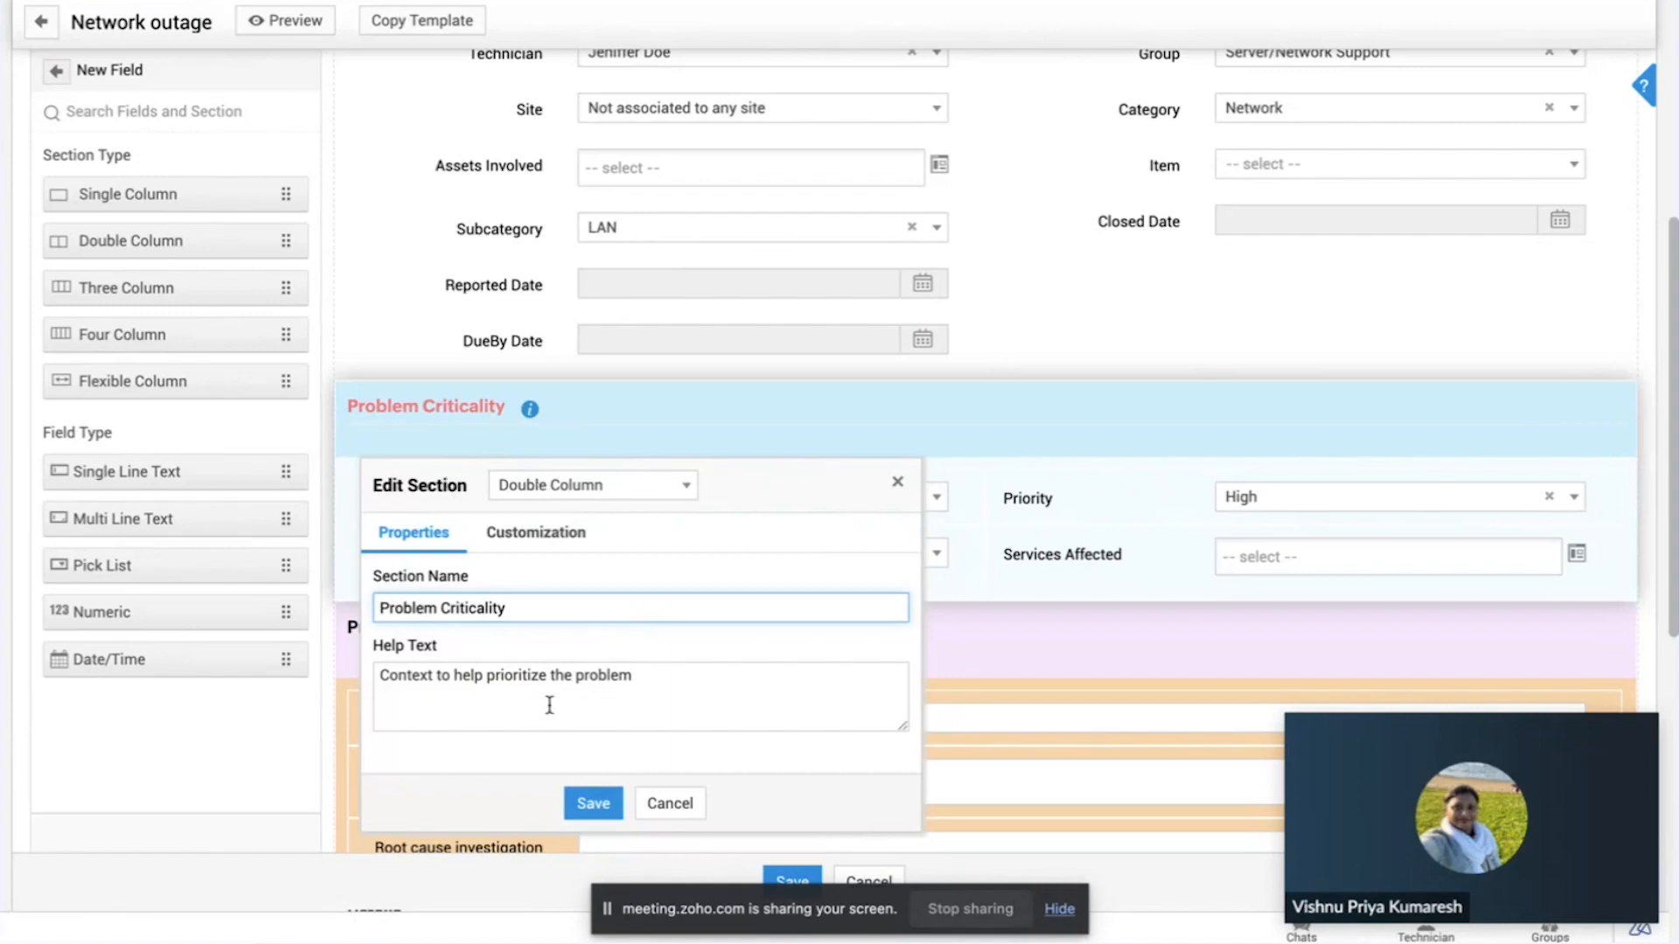
pyautogui.click(562, 533)
pyautogui.scroll(-2, 564, 533)
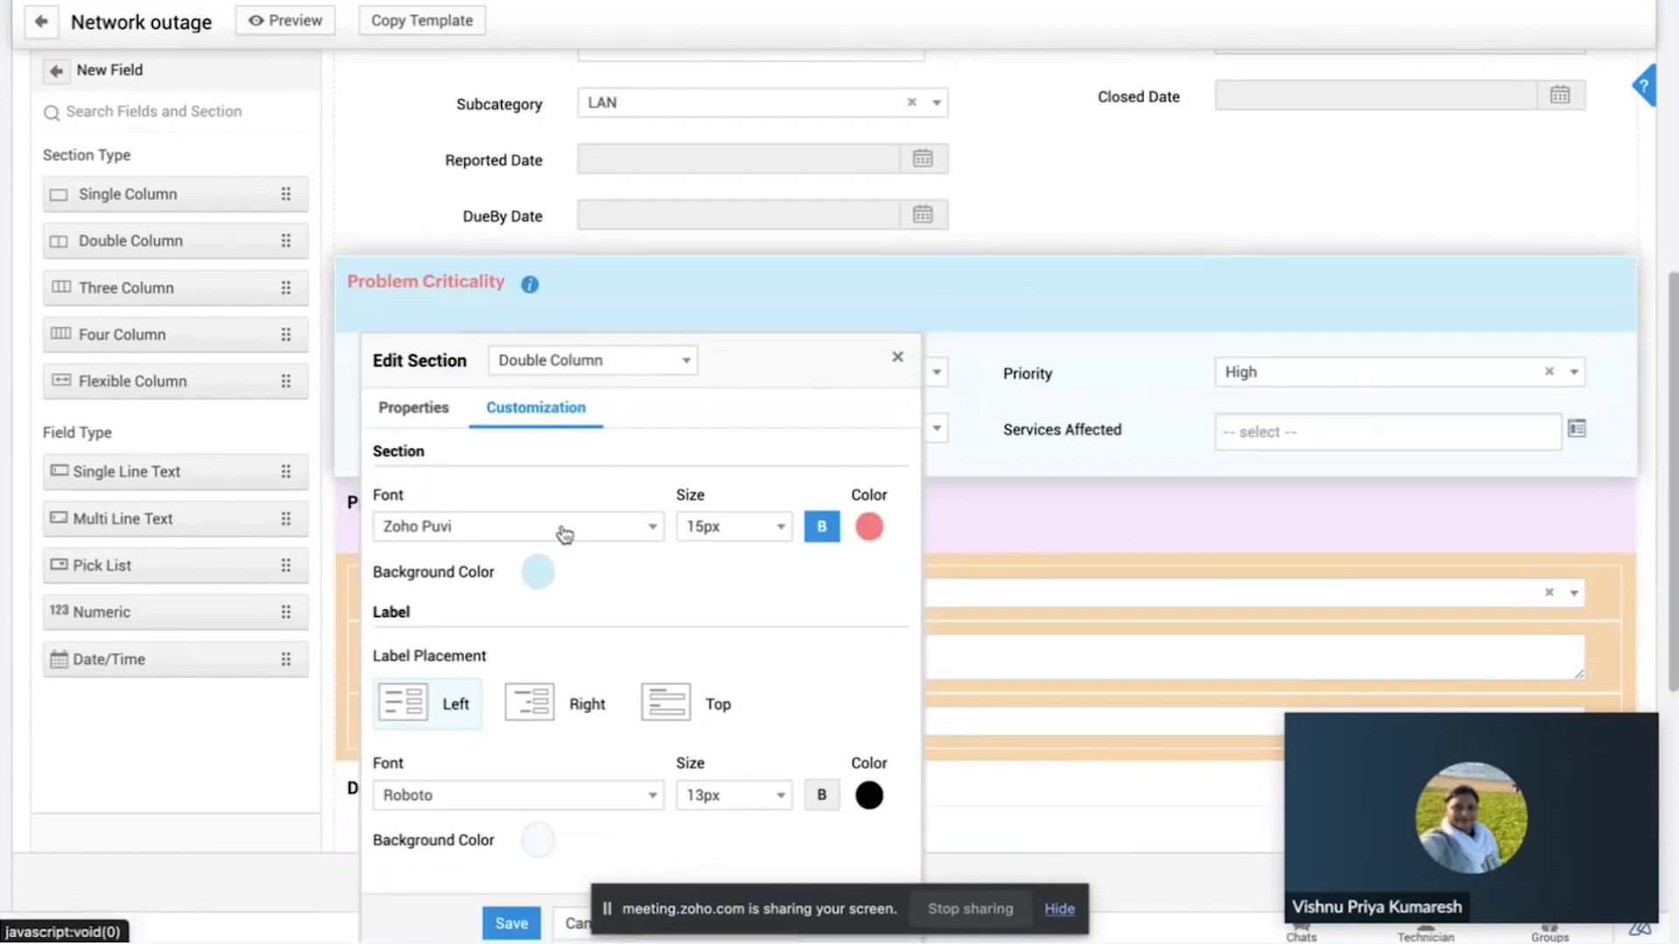
pyautogui.scroll(-2, 624, 579)
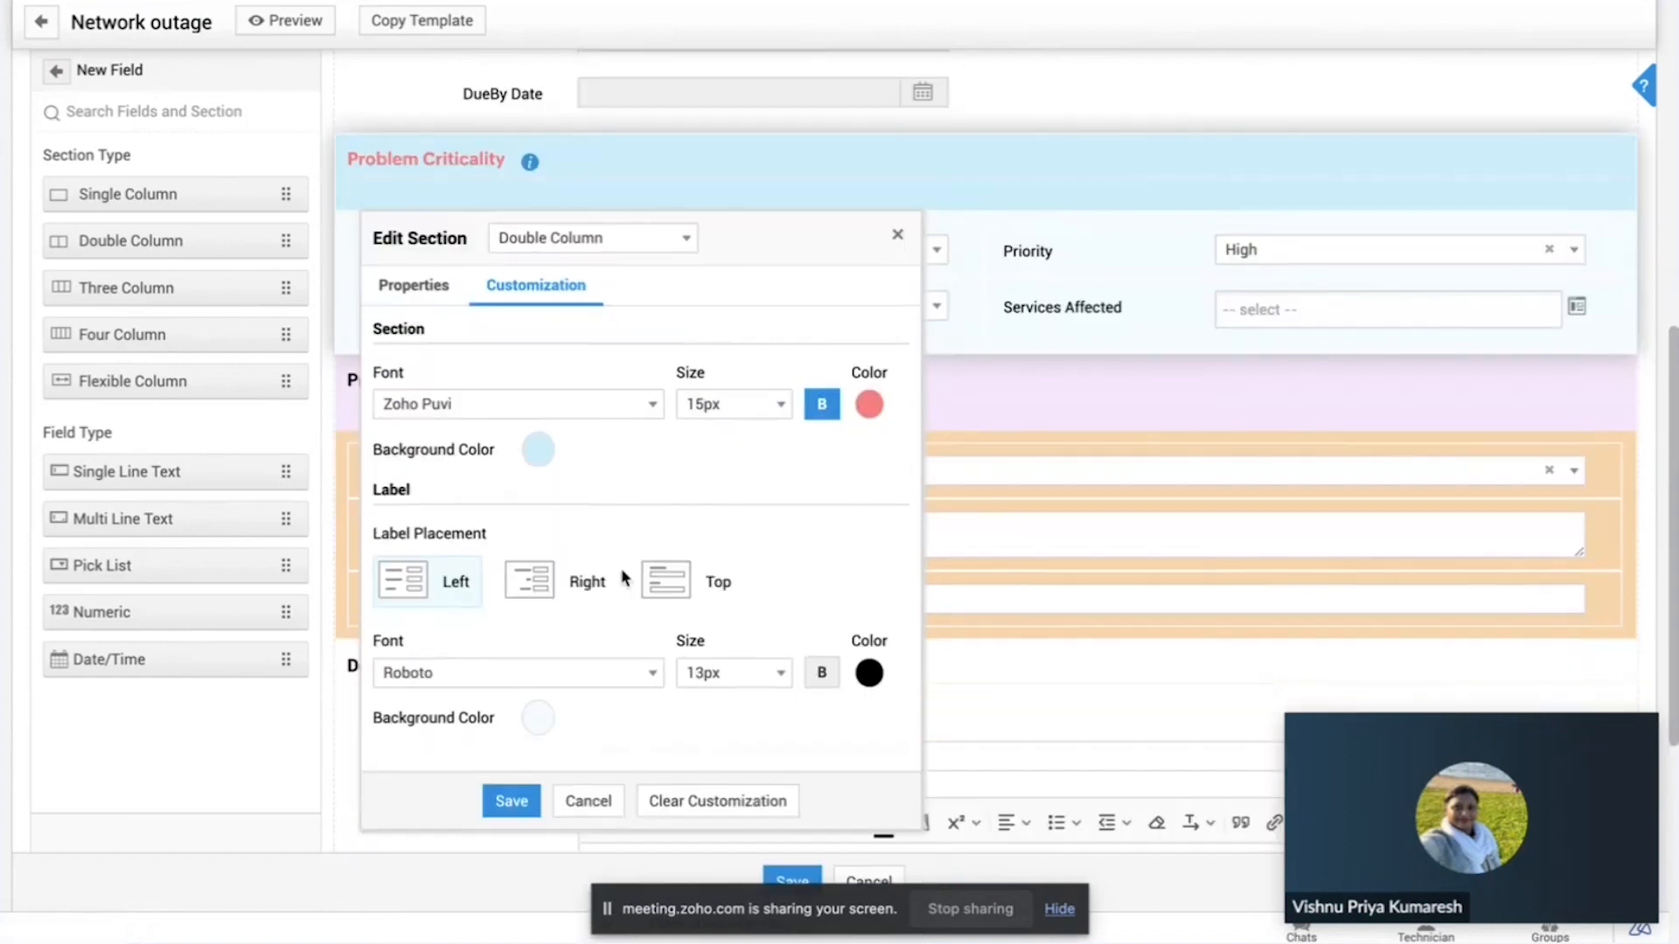
pyautogui.click(897, 234)
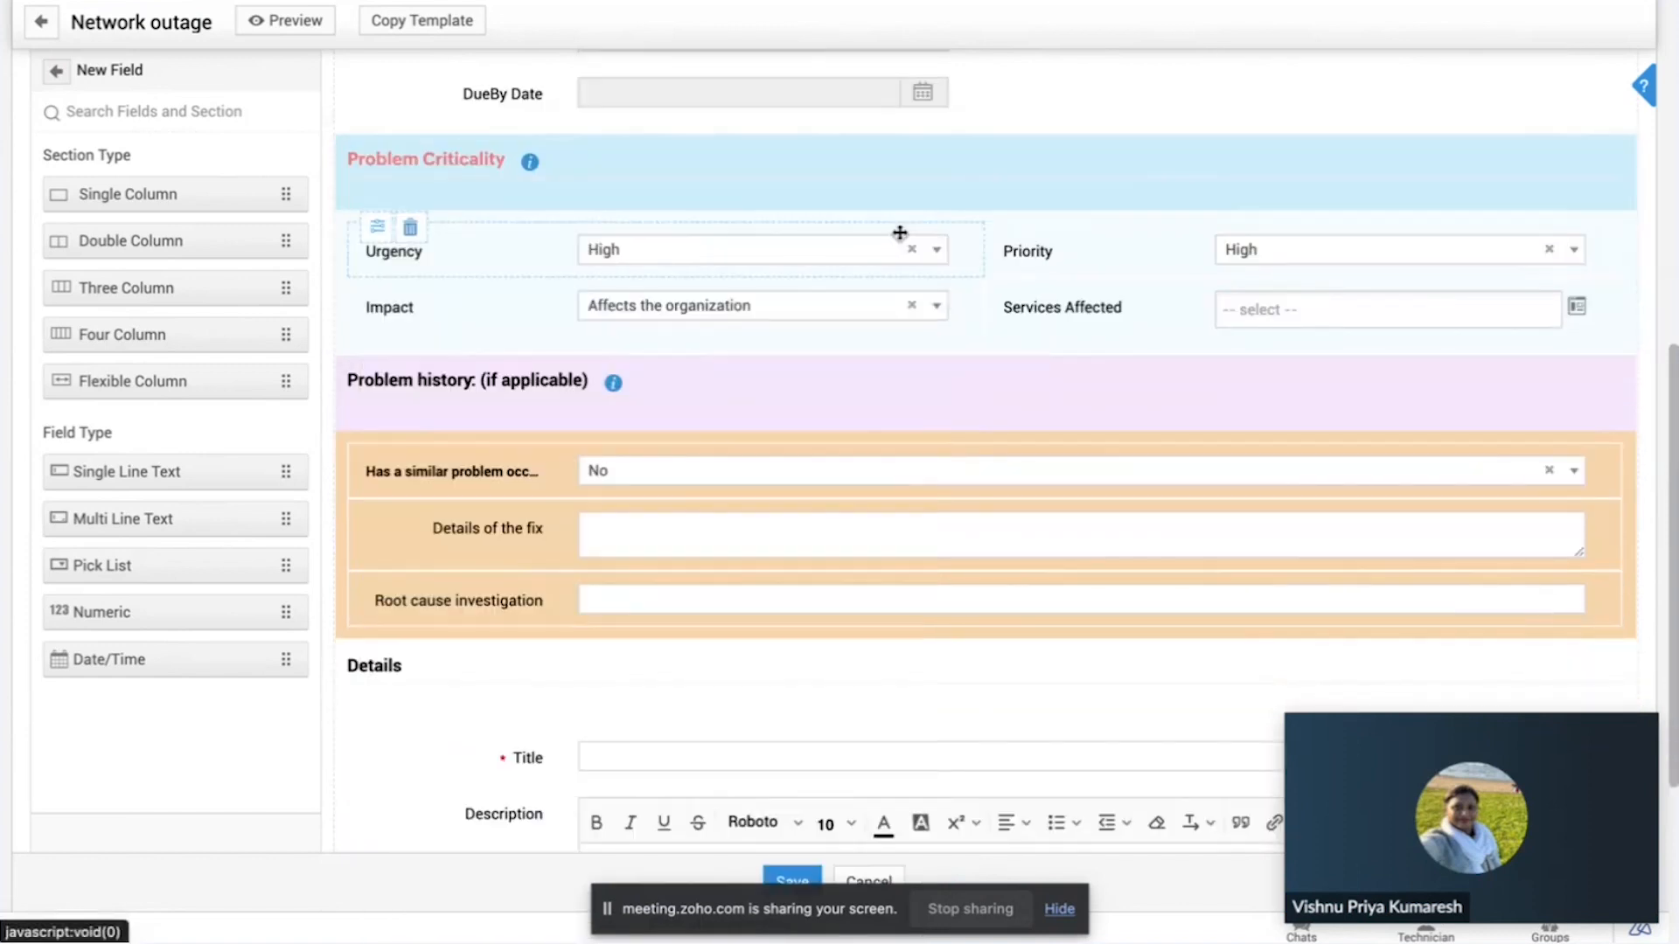
# Step: Place a new single-line text field below Root cause investigation in the Problem history section and mark it mandatory
pyautogui.scroll(2, 899, 233)
pyautogui.scroll(2, 899, 234)
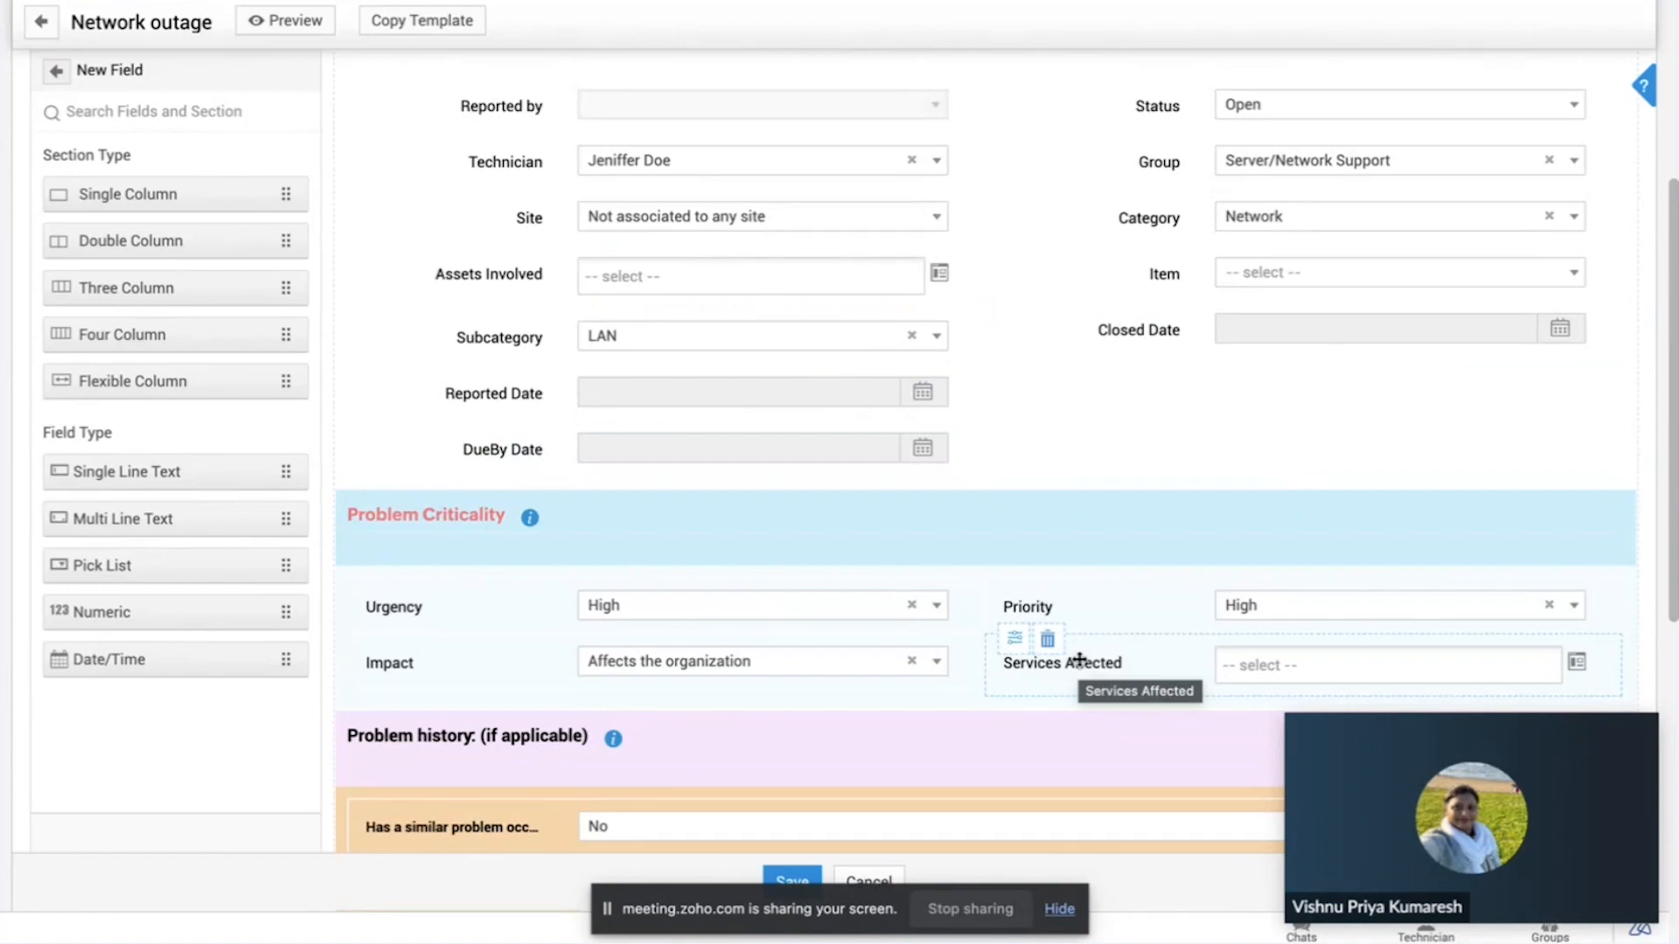
pyautogui.scroll(-3, 1079, 660)
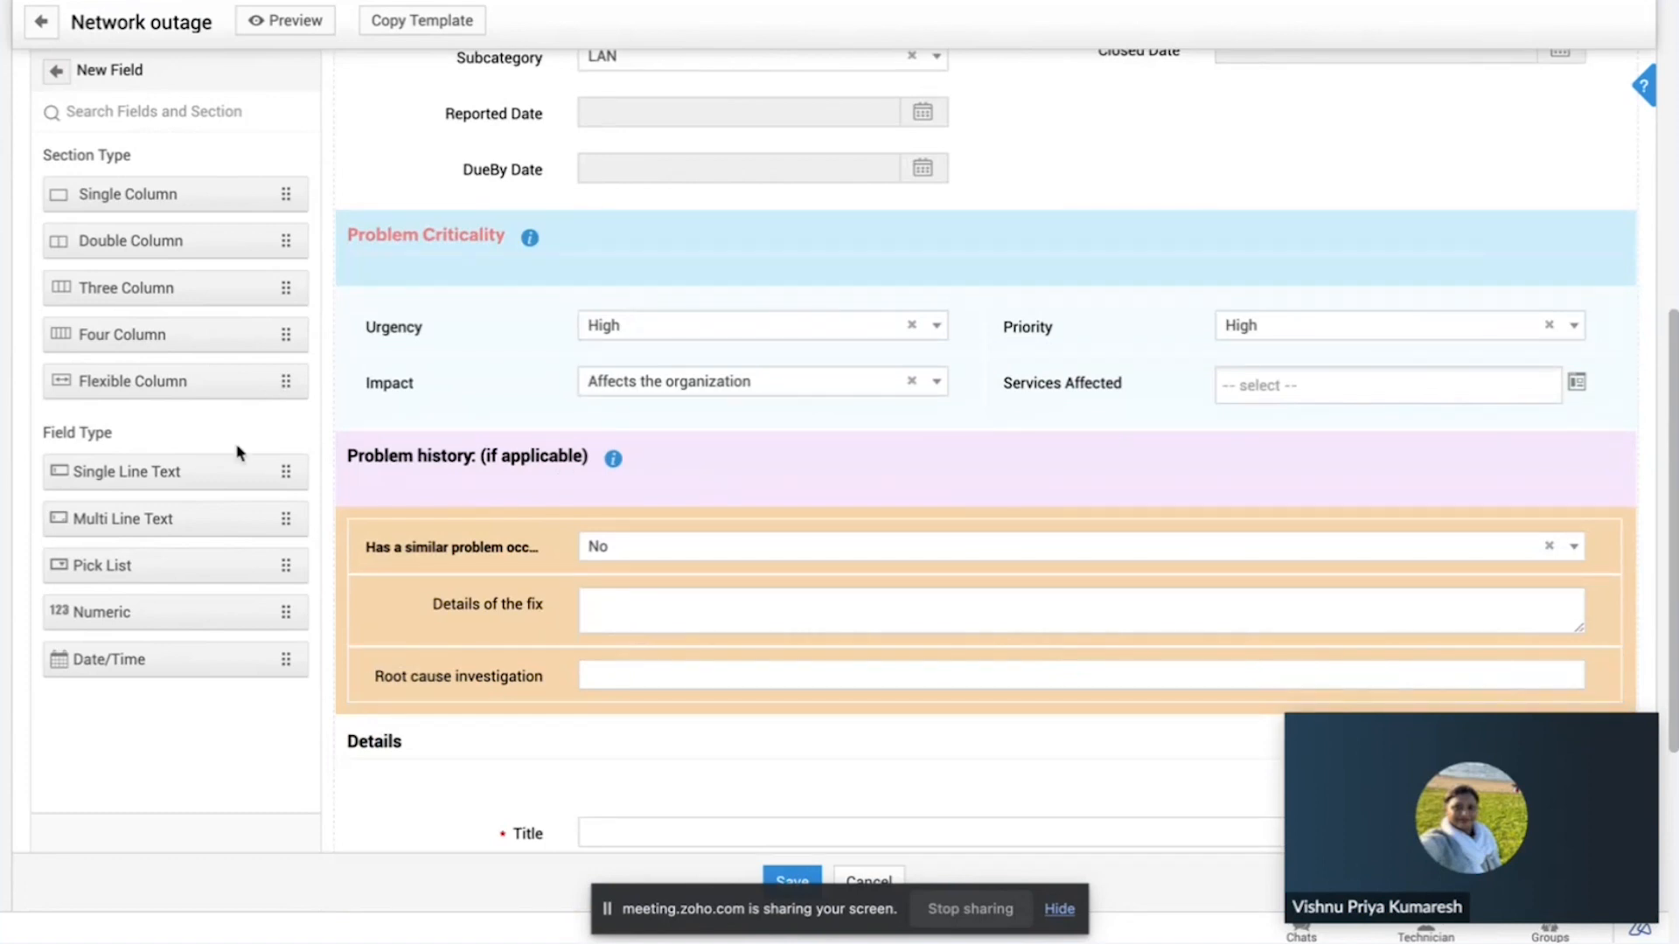
pyautogui.moveTo(239, 476); pyautogui.dragTo(746, 500)
pyautogui.scroll(-1, 746, 502)
pyautogui.moveTo(191, 472); pyautogui.dragTo(674, 656)
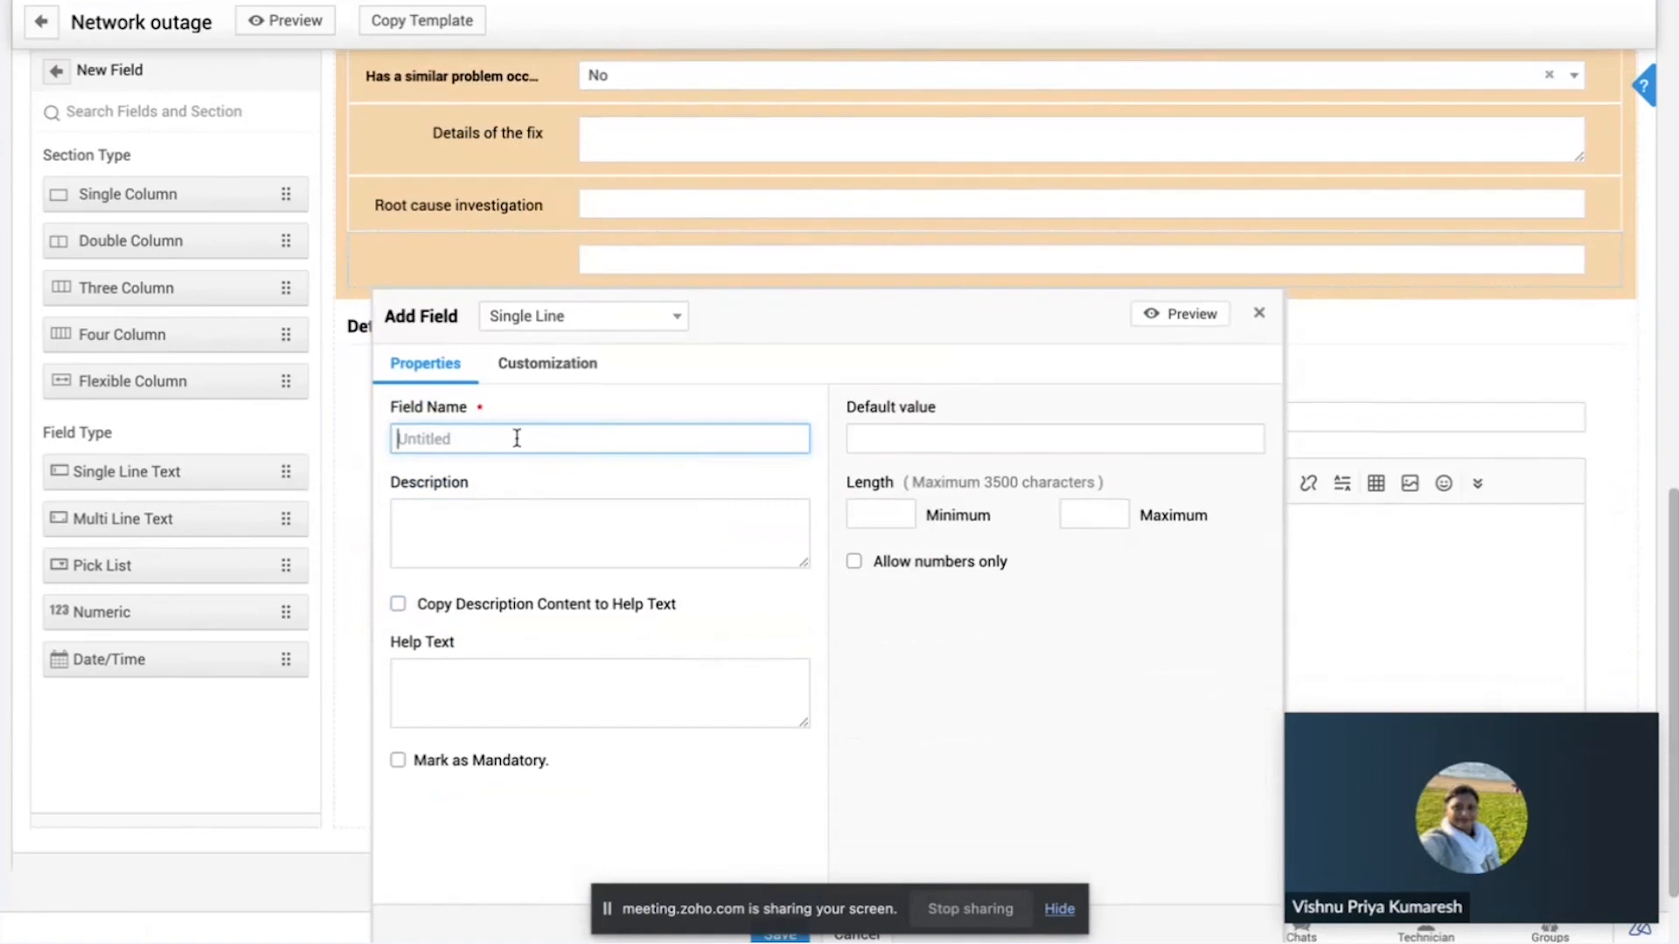
pyautogui.click(398, 762)
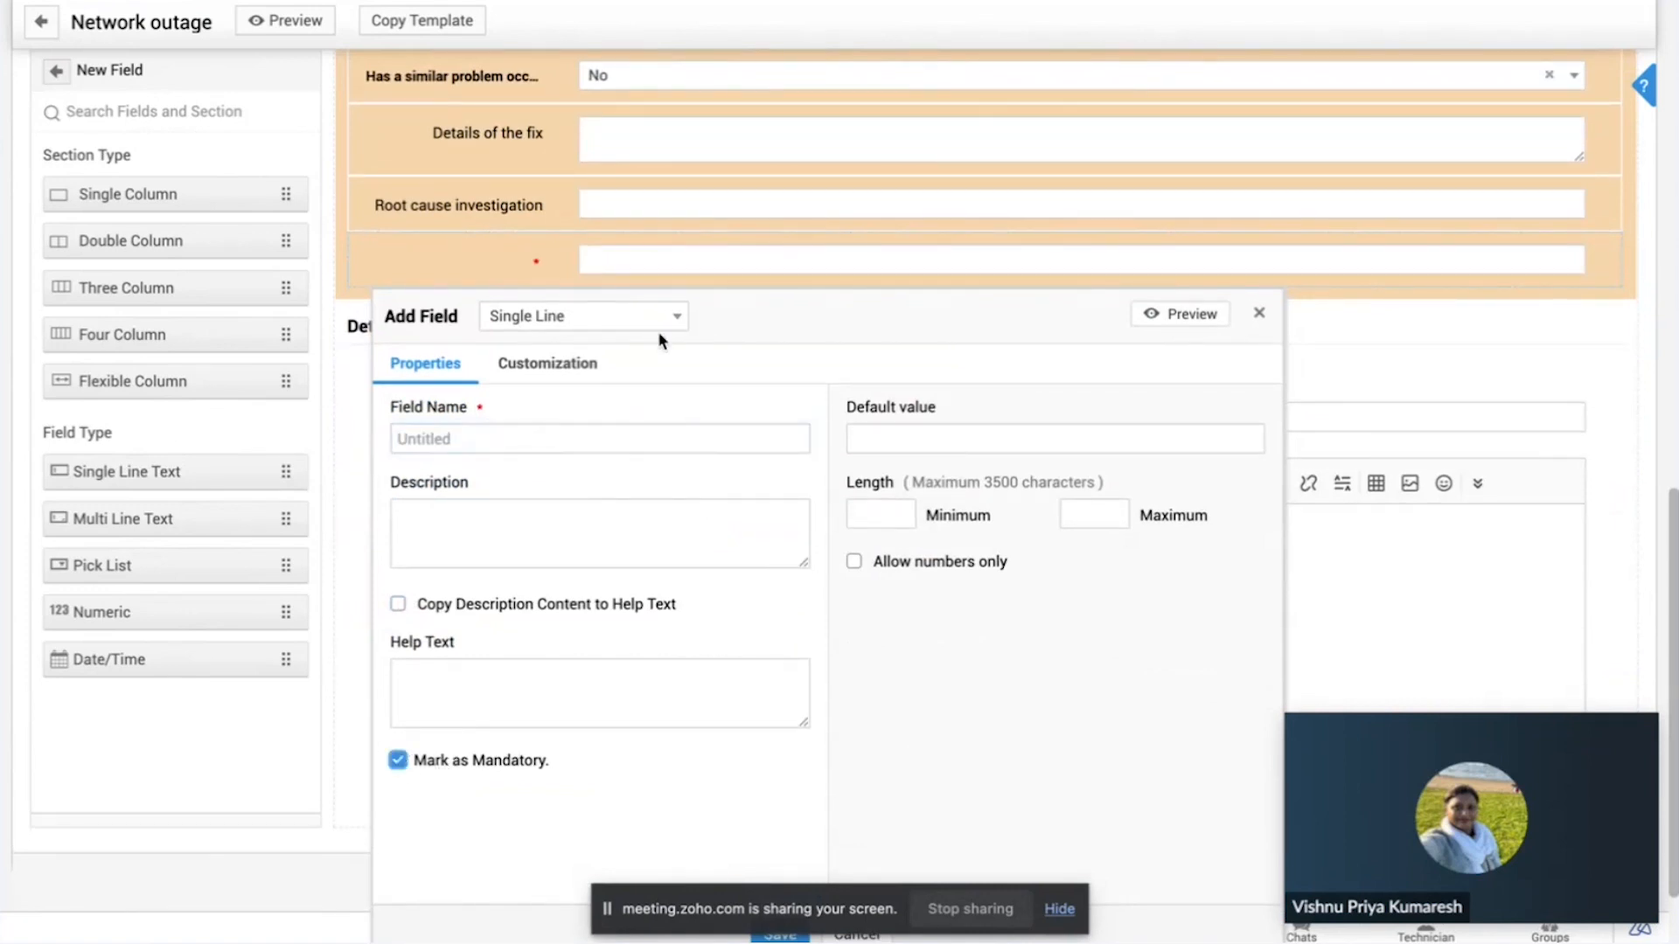
# Step: Check the new single-line field's customization options and discard the field
pyautogui.click(569, 364)
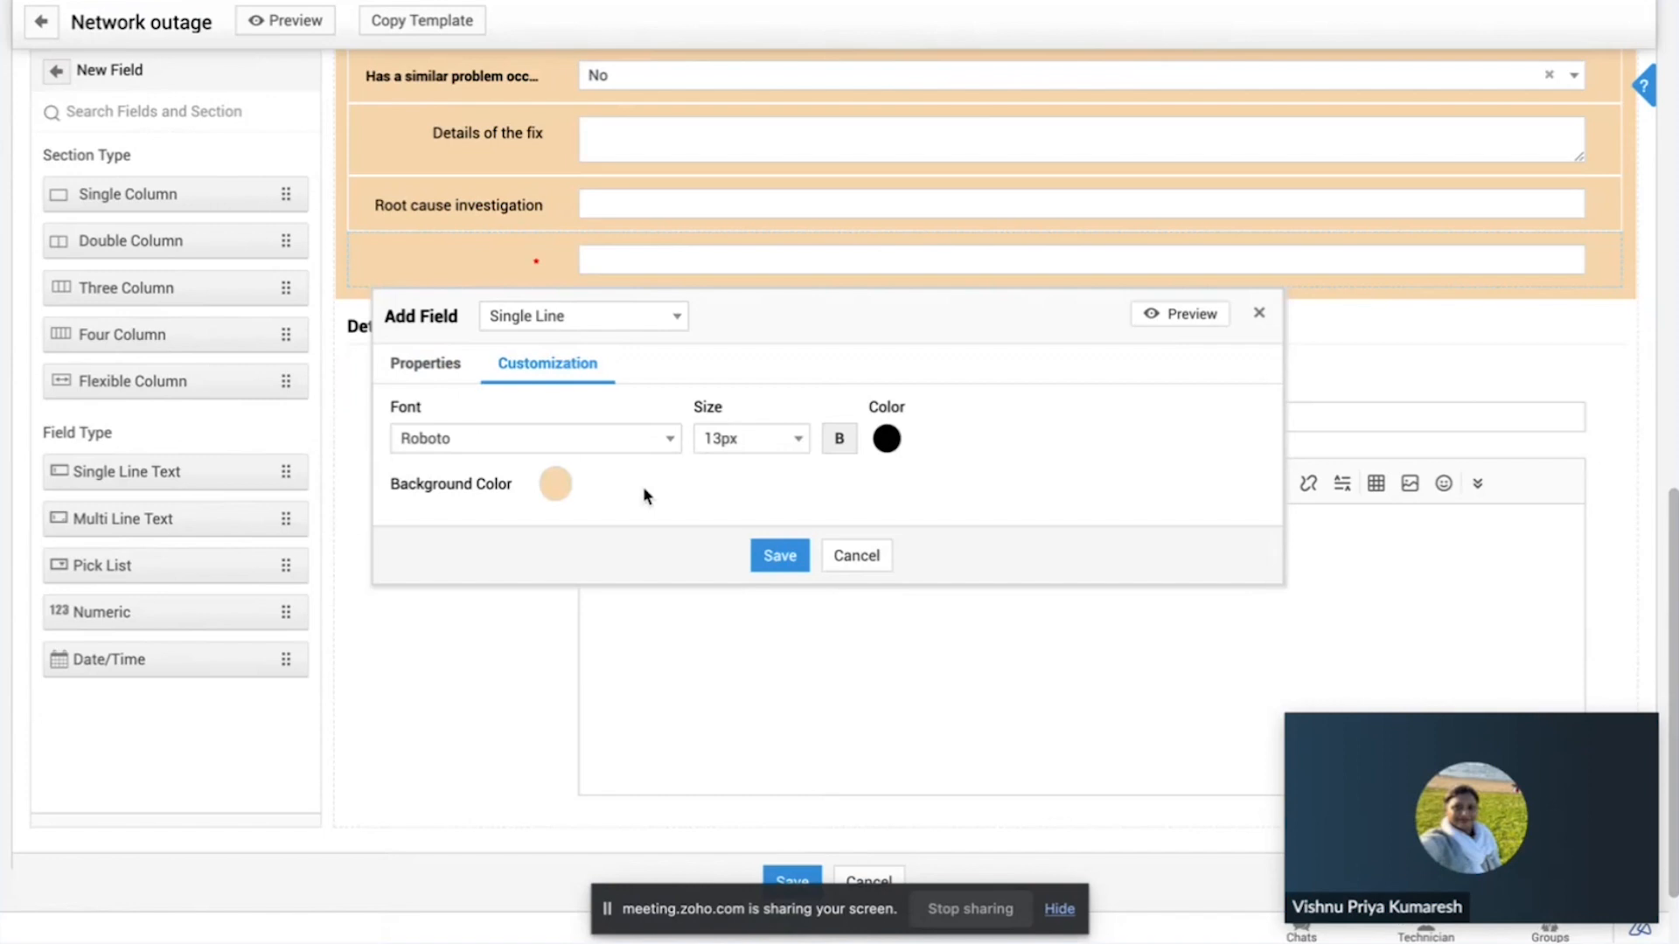
pyautogui.click(874, 557)
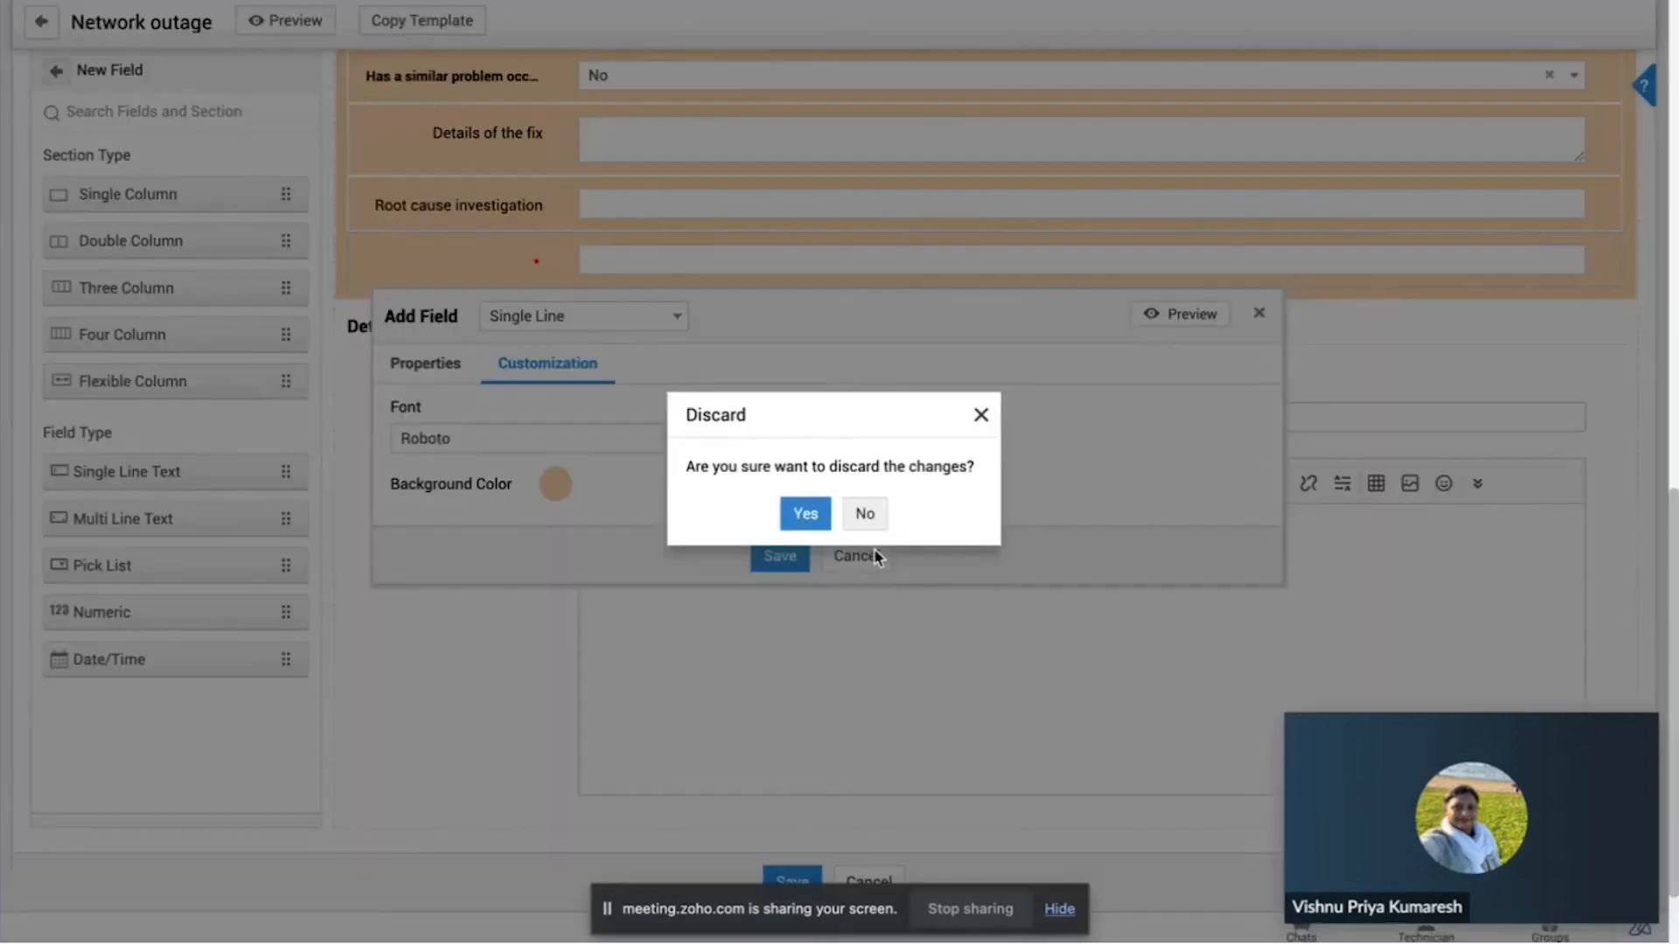
pyautogui.click(806, 517)
# Step: Discard the template's unsaved layout changes and open its associated tasks
pyautogui.scroll(4, 809, 520)
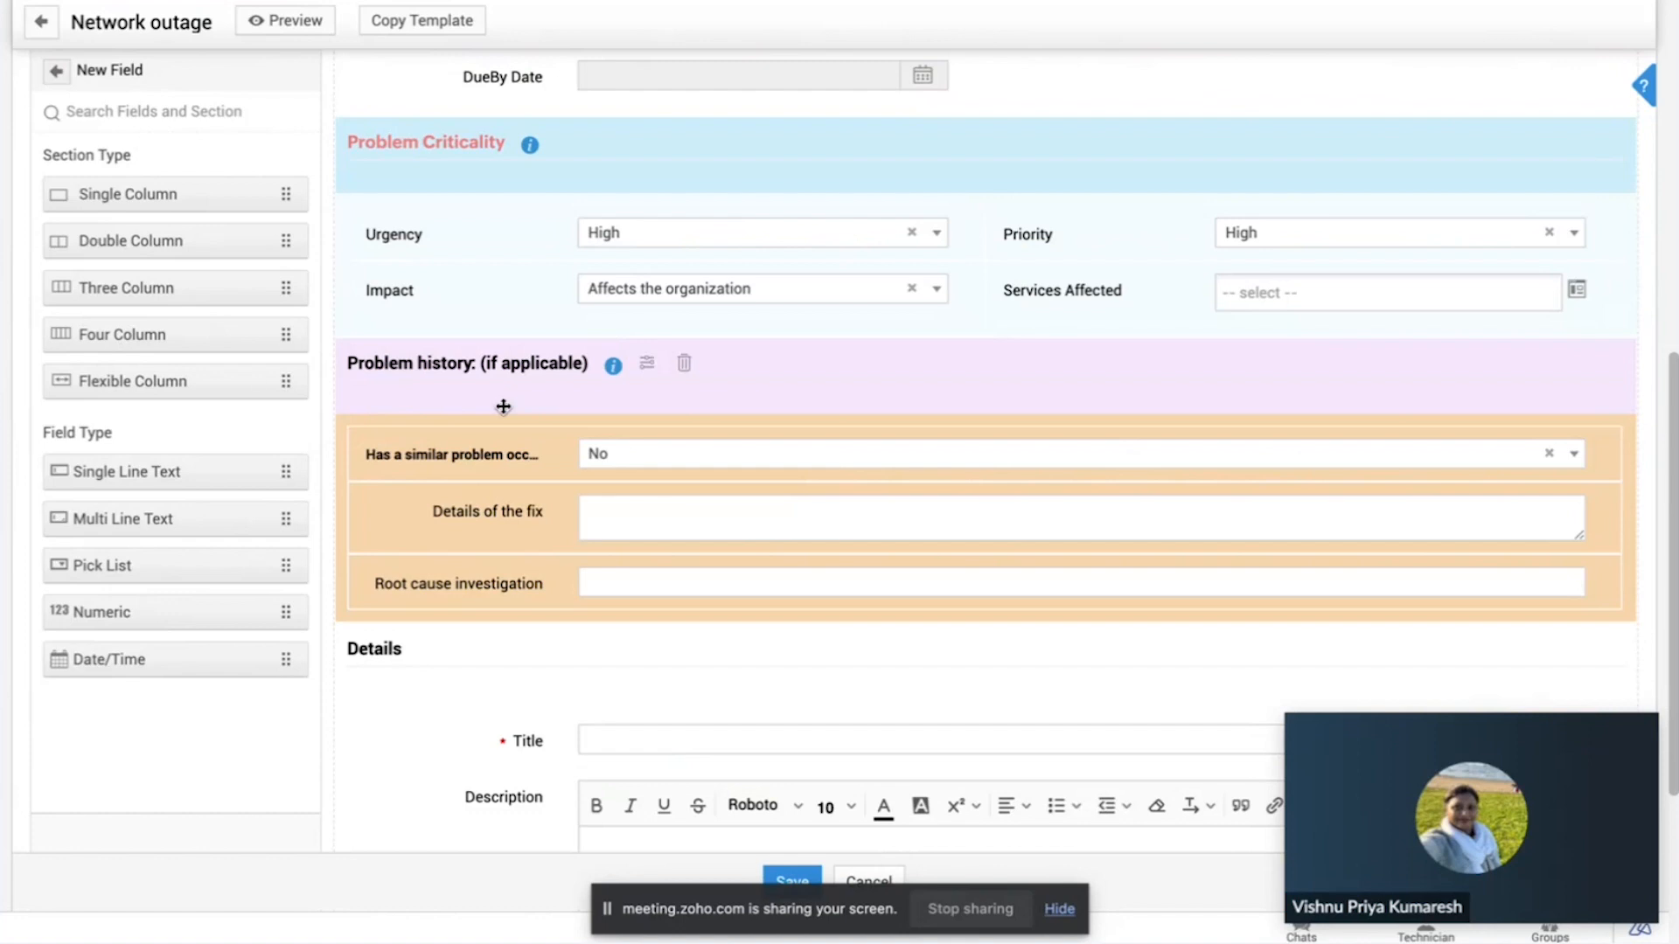
pyautogui.scroll(2, 502, 407)
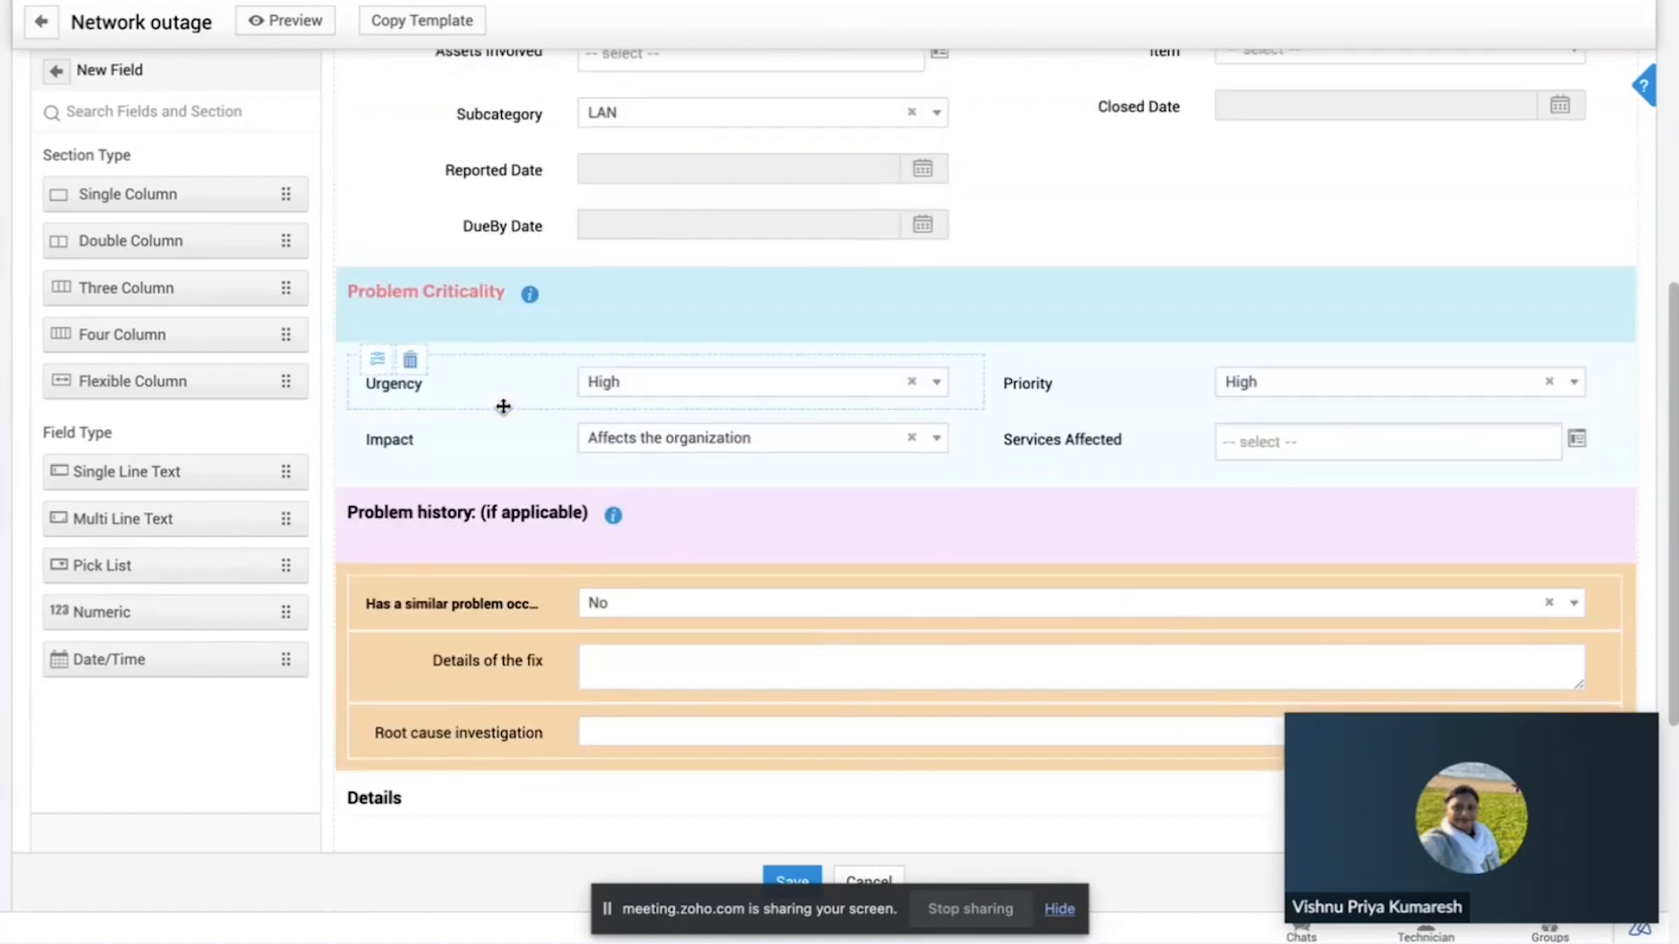
pyautogui.scroll(9, 502, 406)
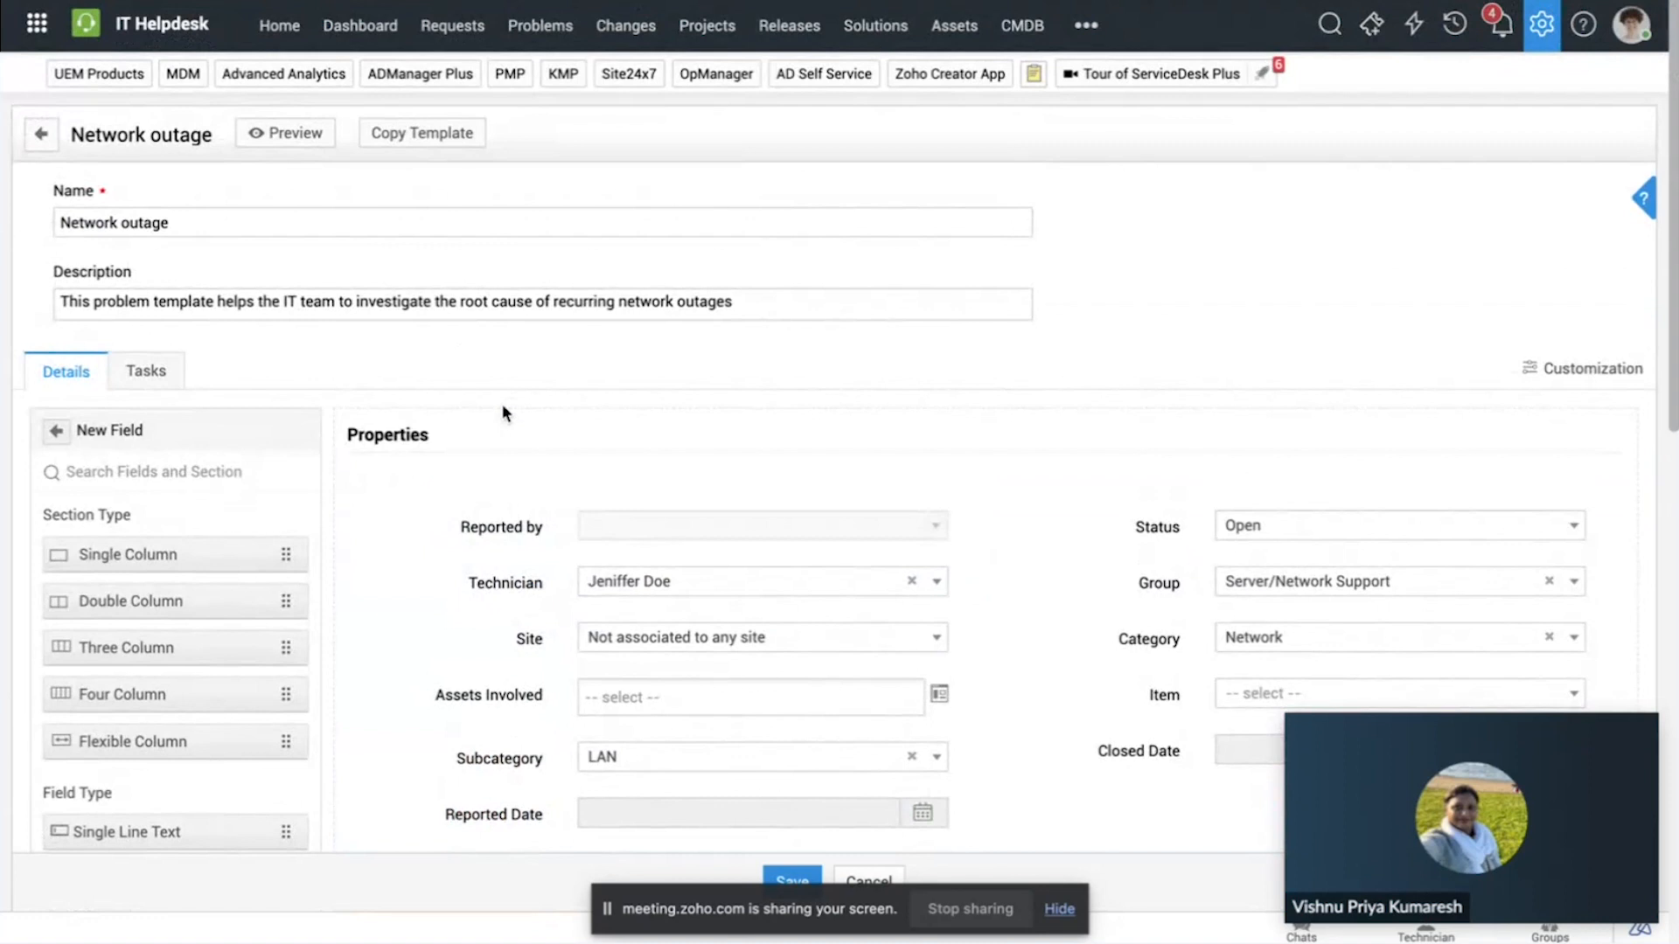
pyautogui.click(163, 376)
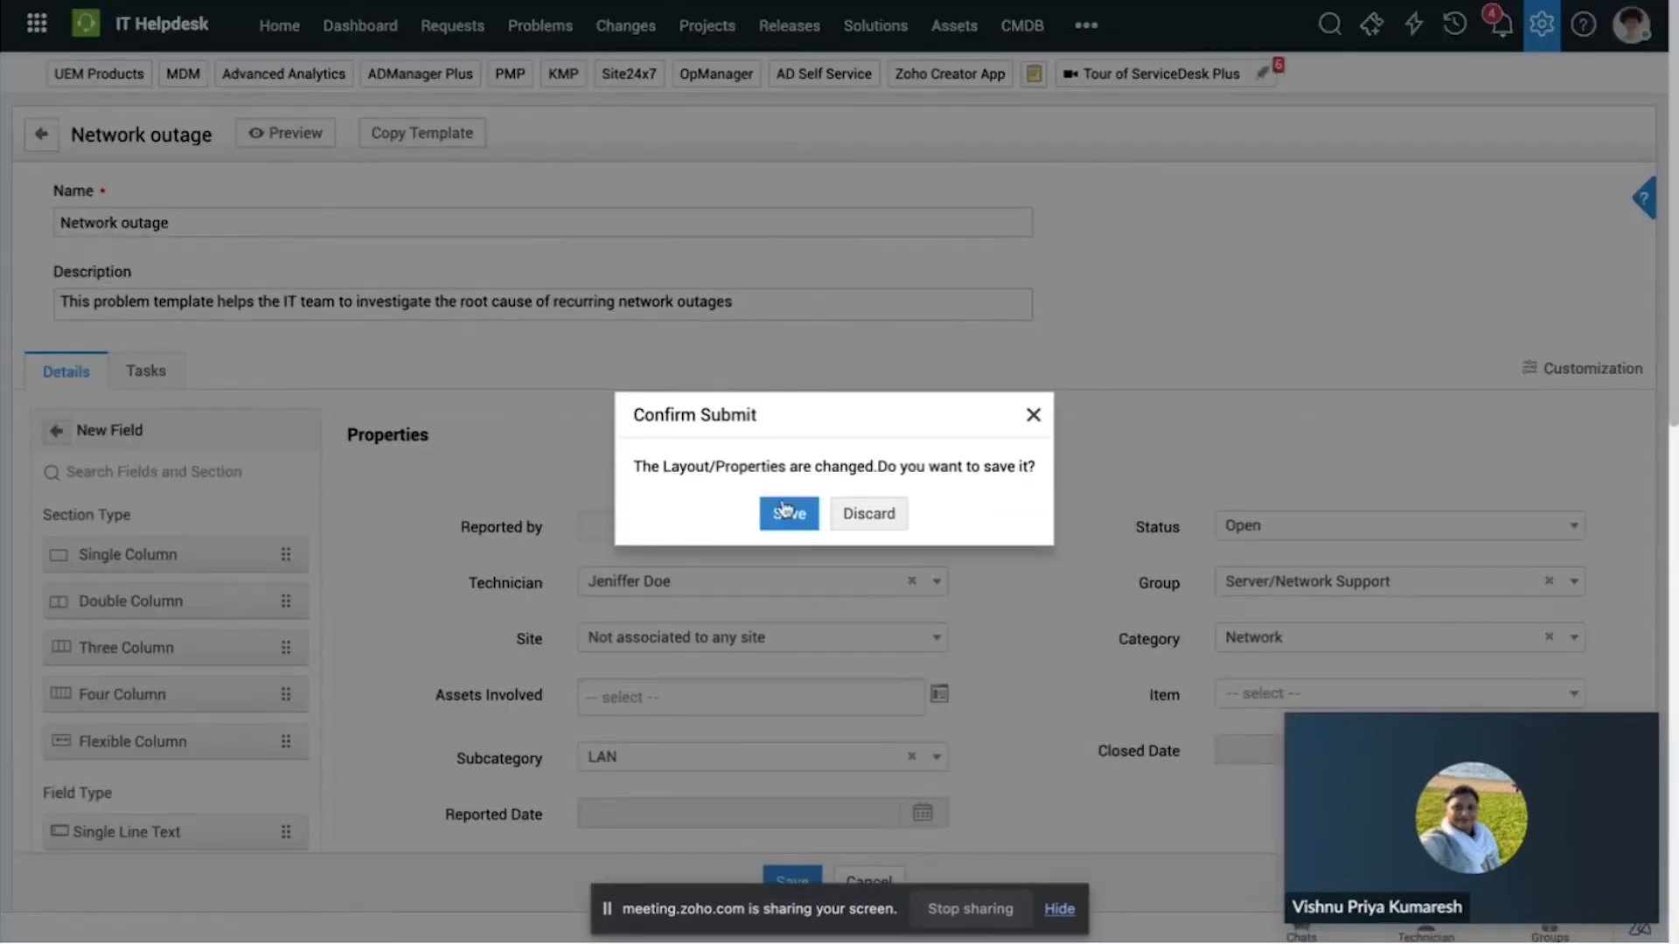
pyautogui.click(846, 516)
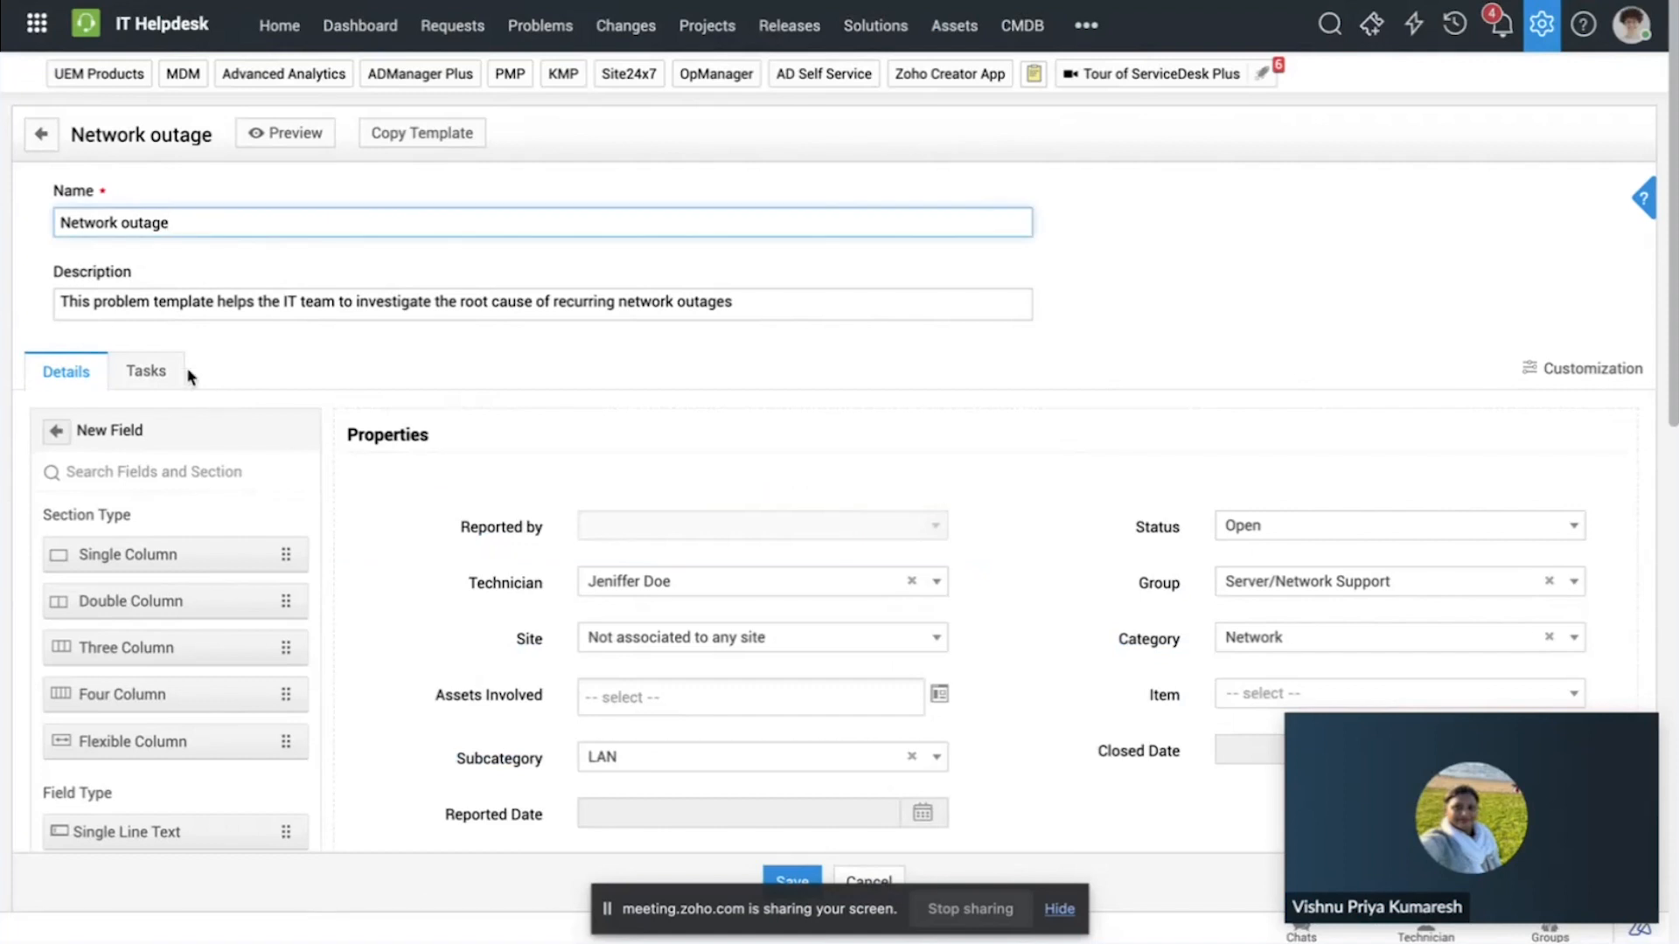
pyautogui.click(166, 373)
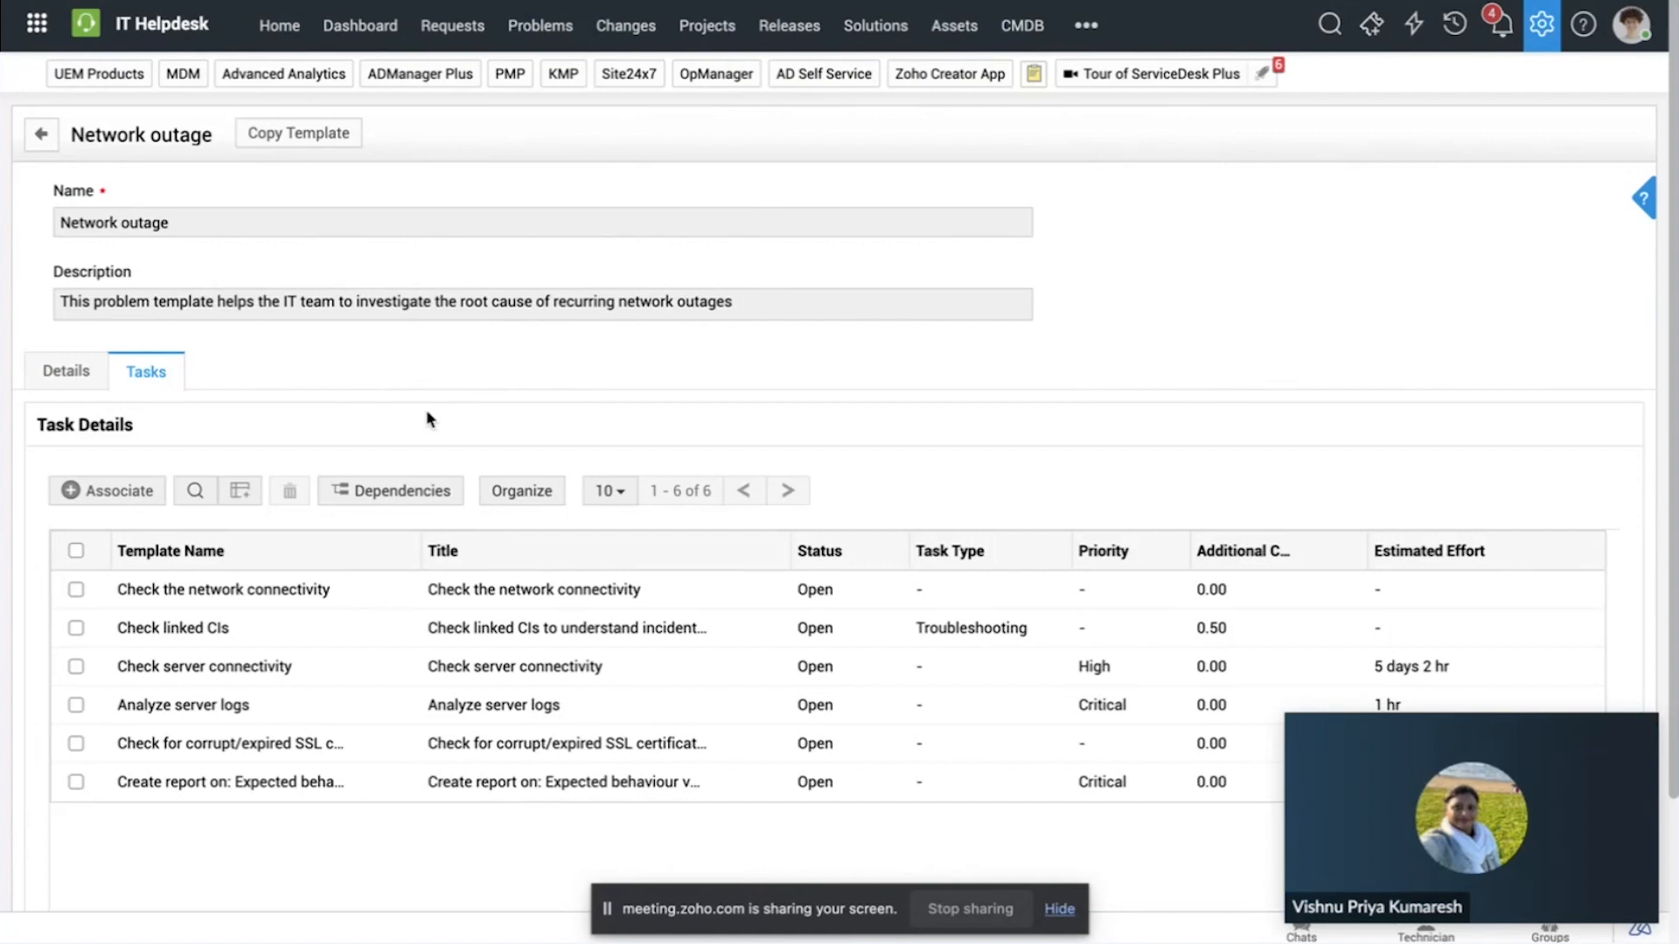
# Step: Review the template's task list and view the dependency map of its tasks, closing the map when done
pyautogui.scroll(-1, 427, 413)
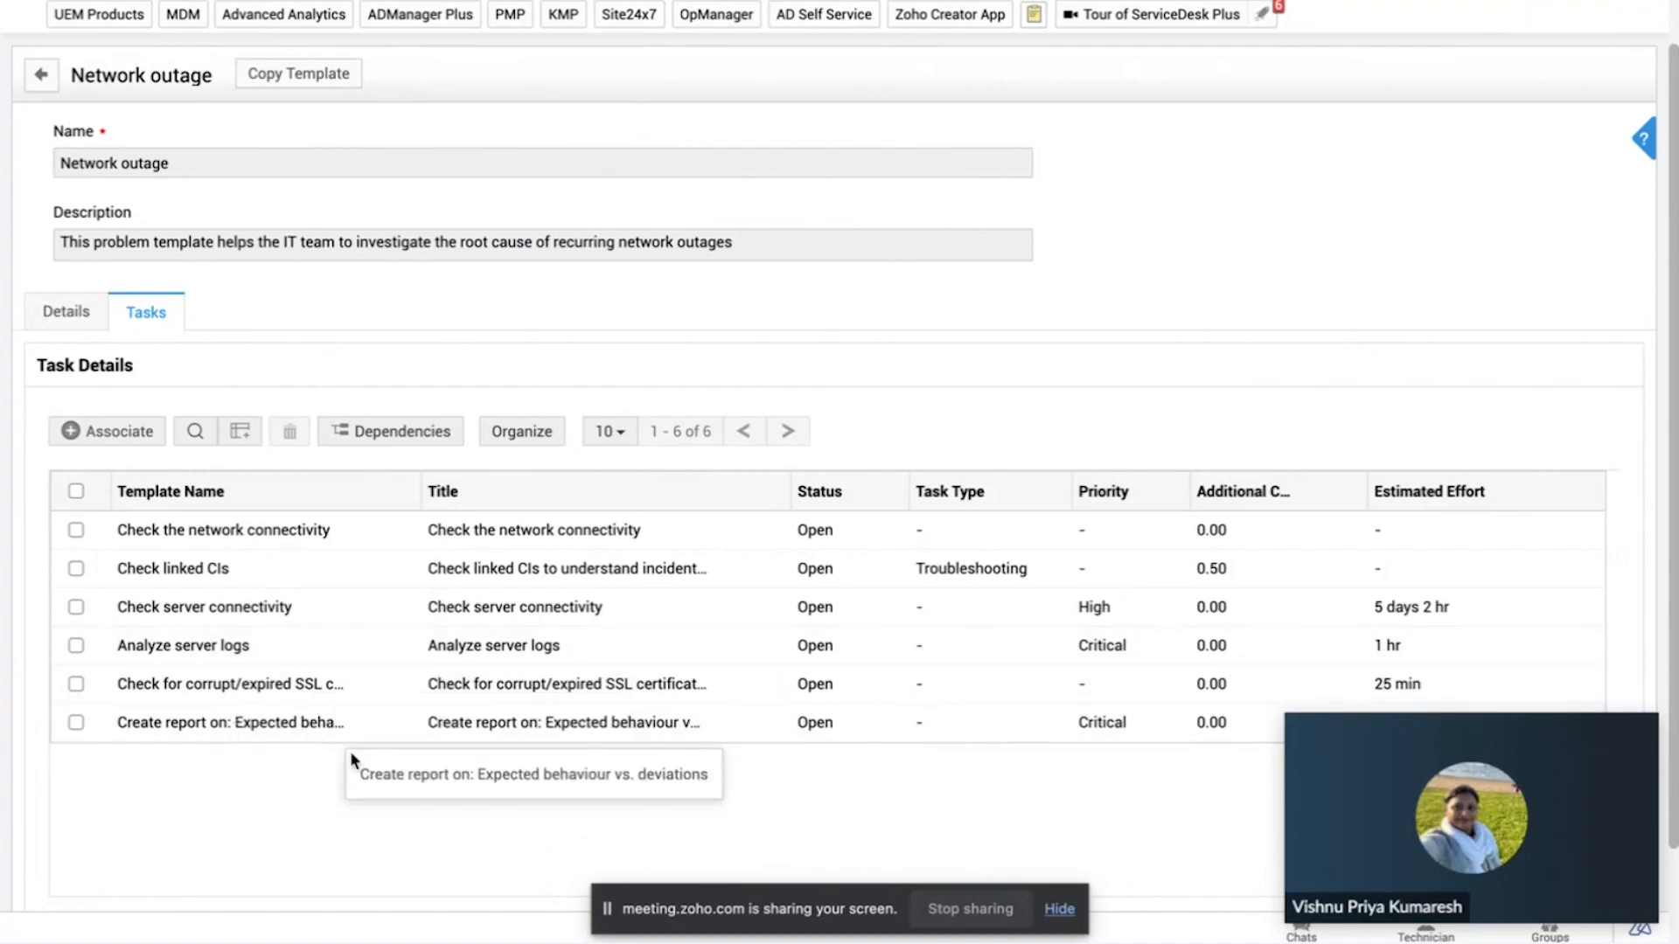
pyautogui.scroll(-2, 350, 756)
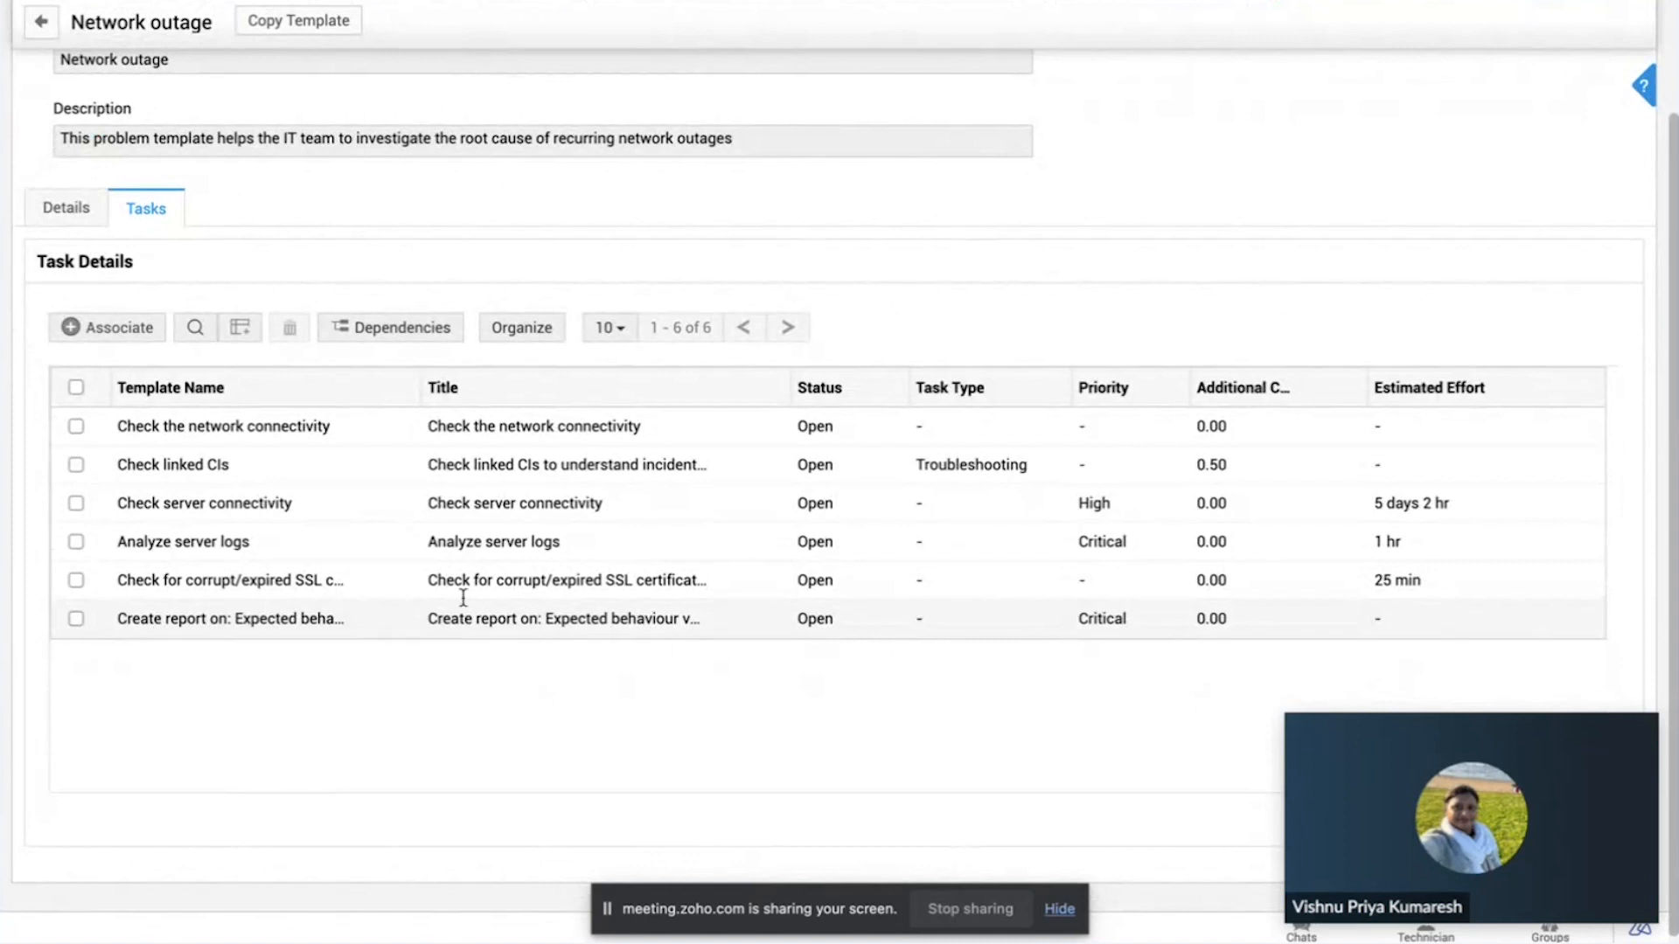
pyautogui.click(374, 329)
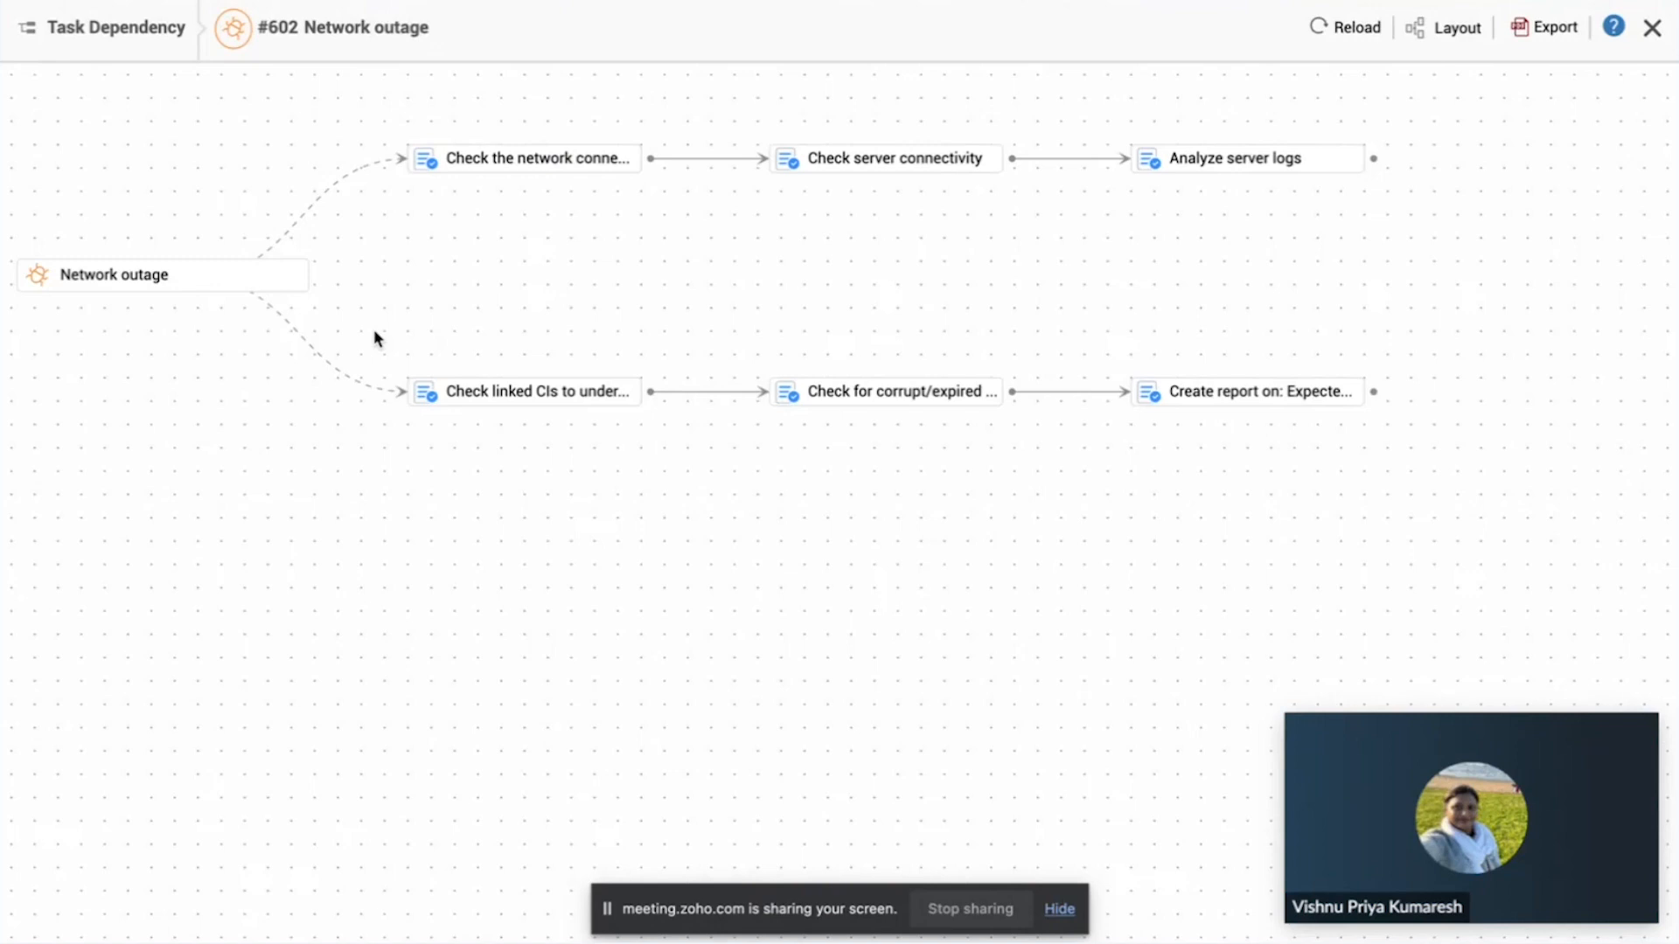
pyautogui.click(1651, 27)
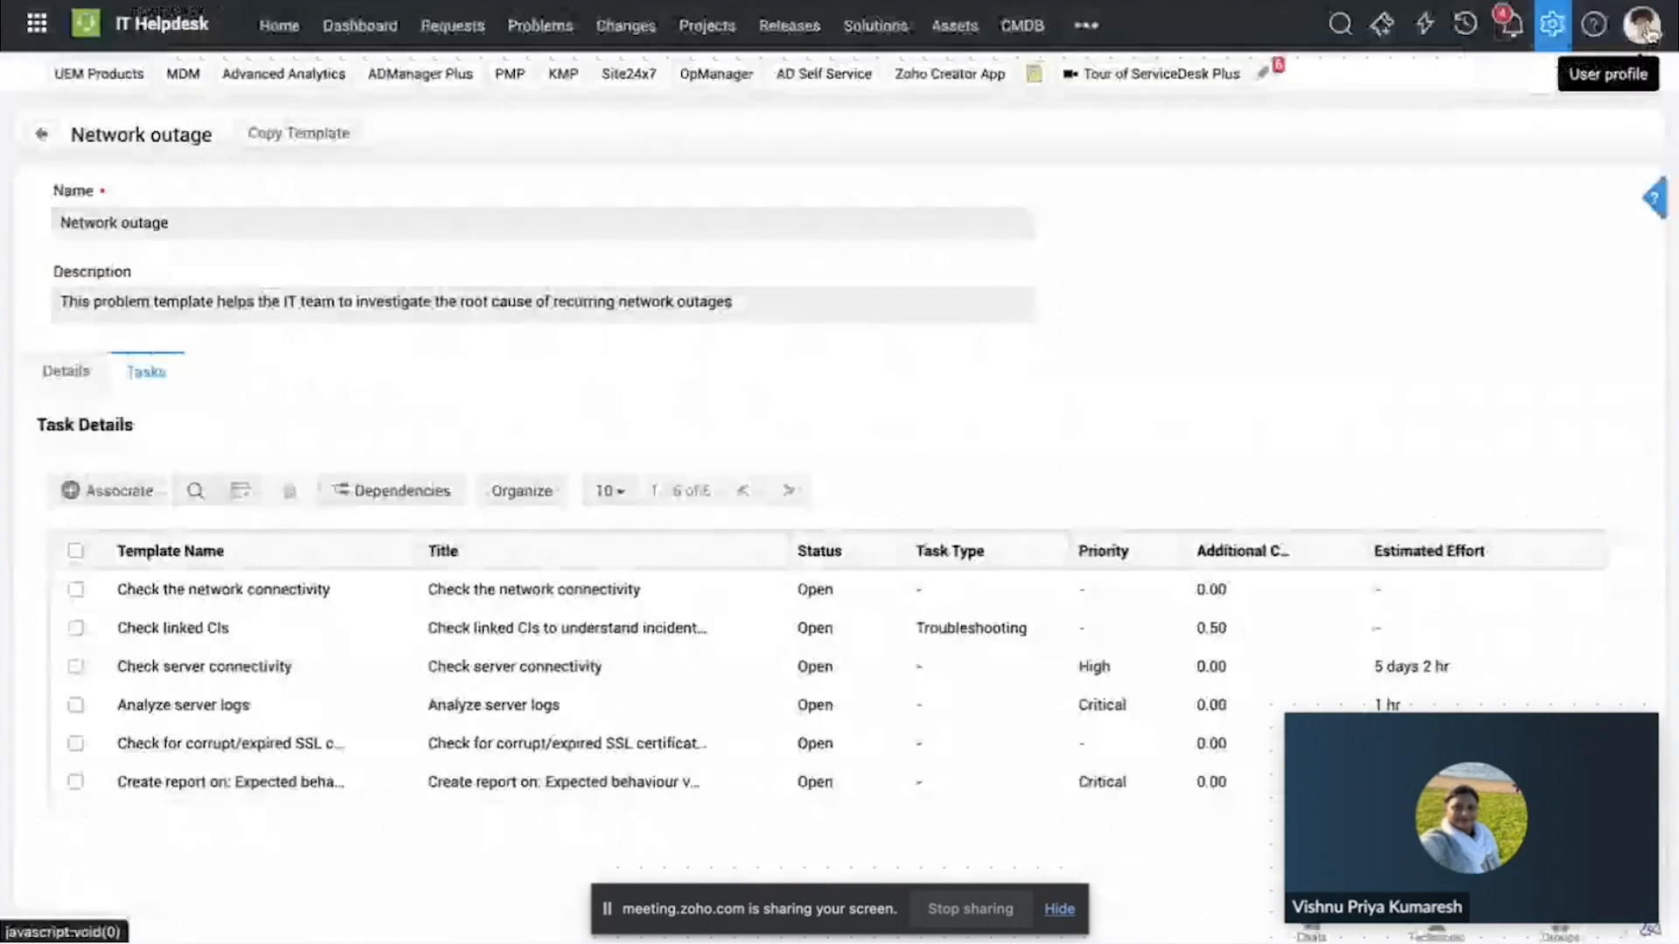
# Step: View the task templates available for association with the Network outage template, close the list and return to the template's details
pyautogui.click(118, 488)
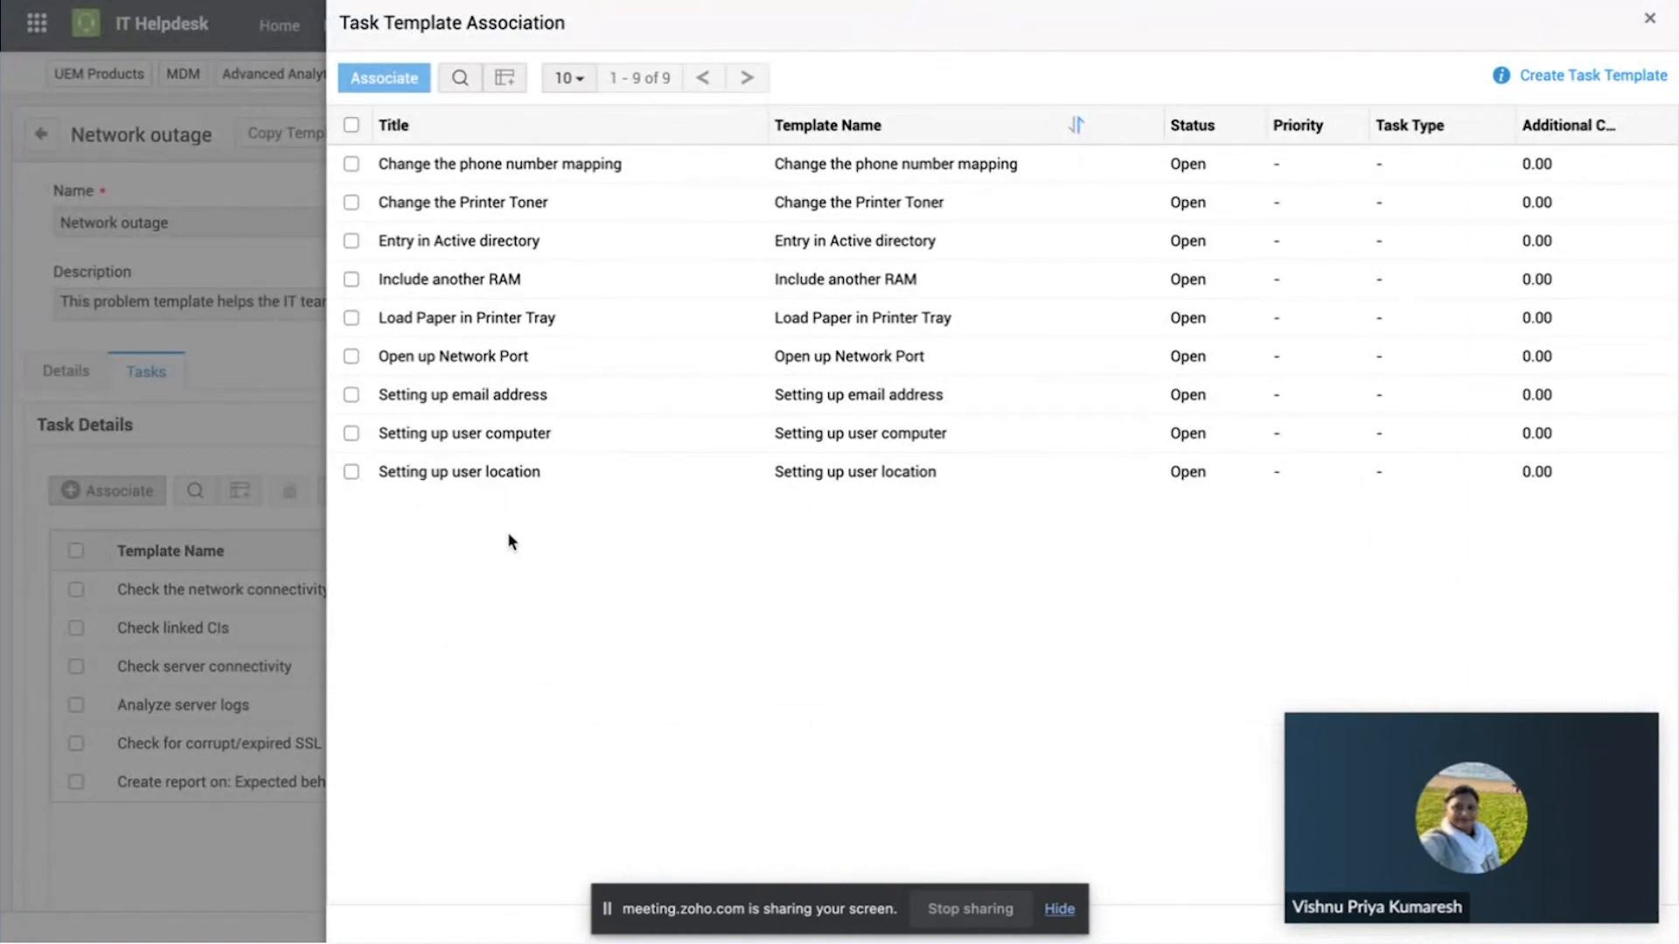
pyautogui.click(1652, 21)
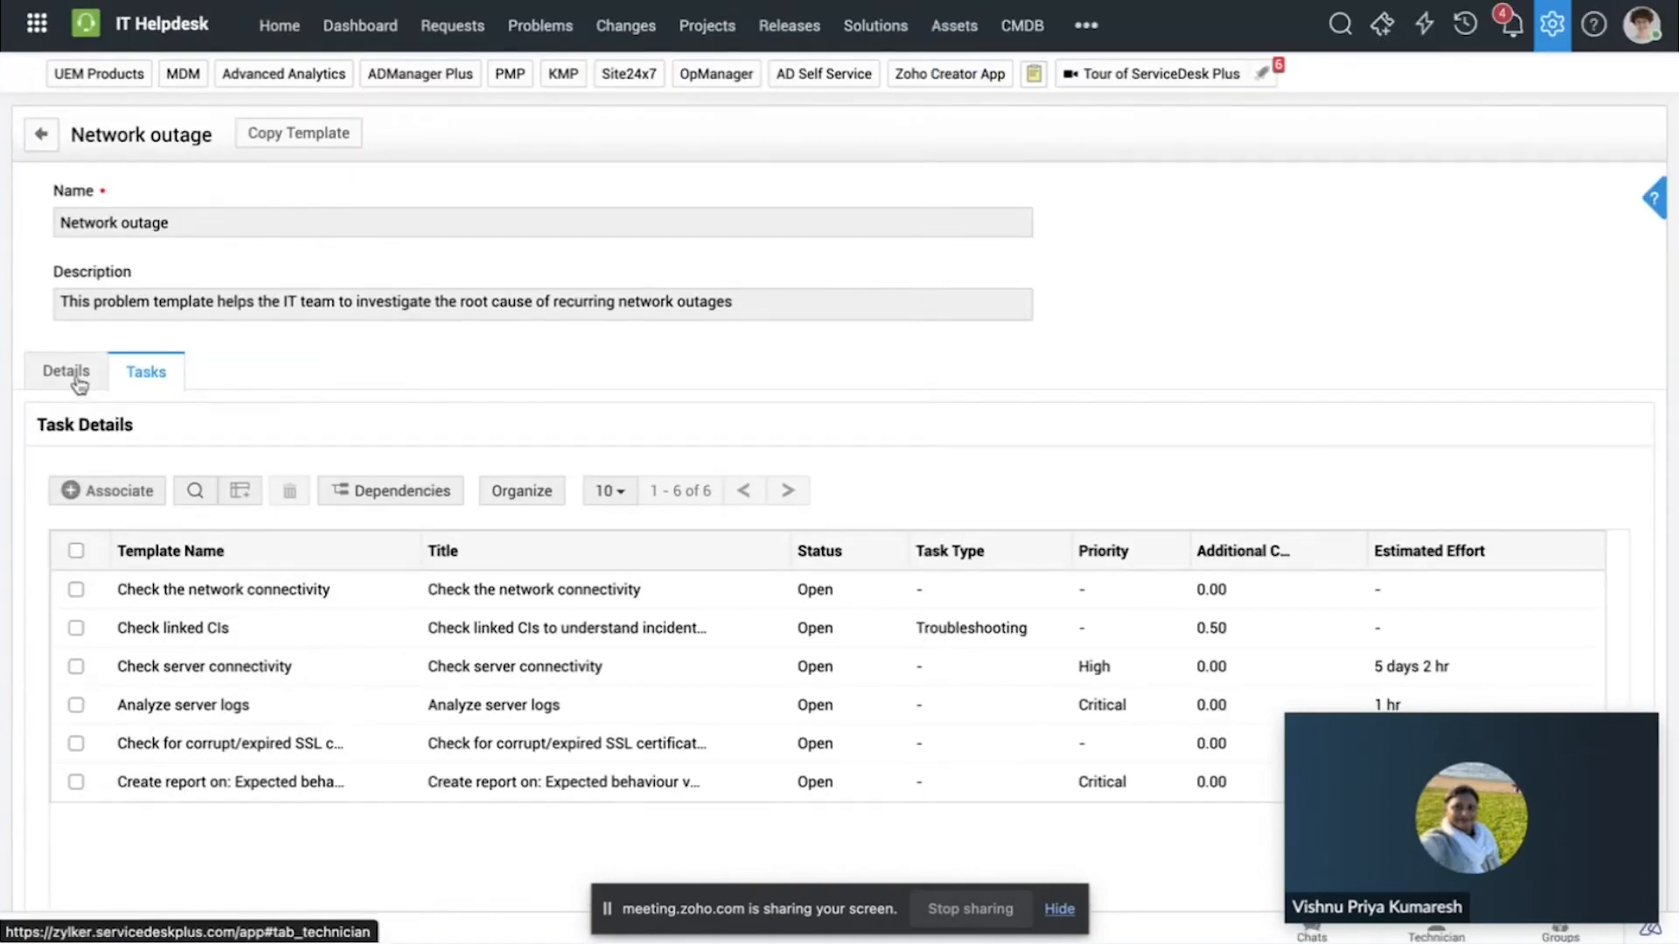
pyautogui.click(76, 374)
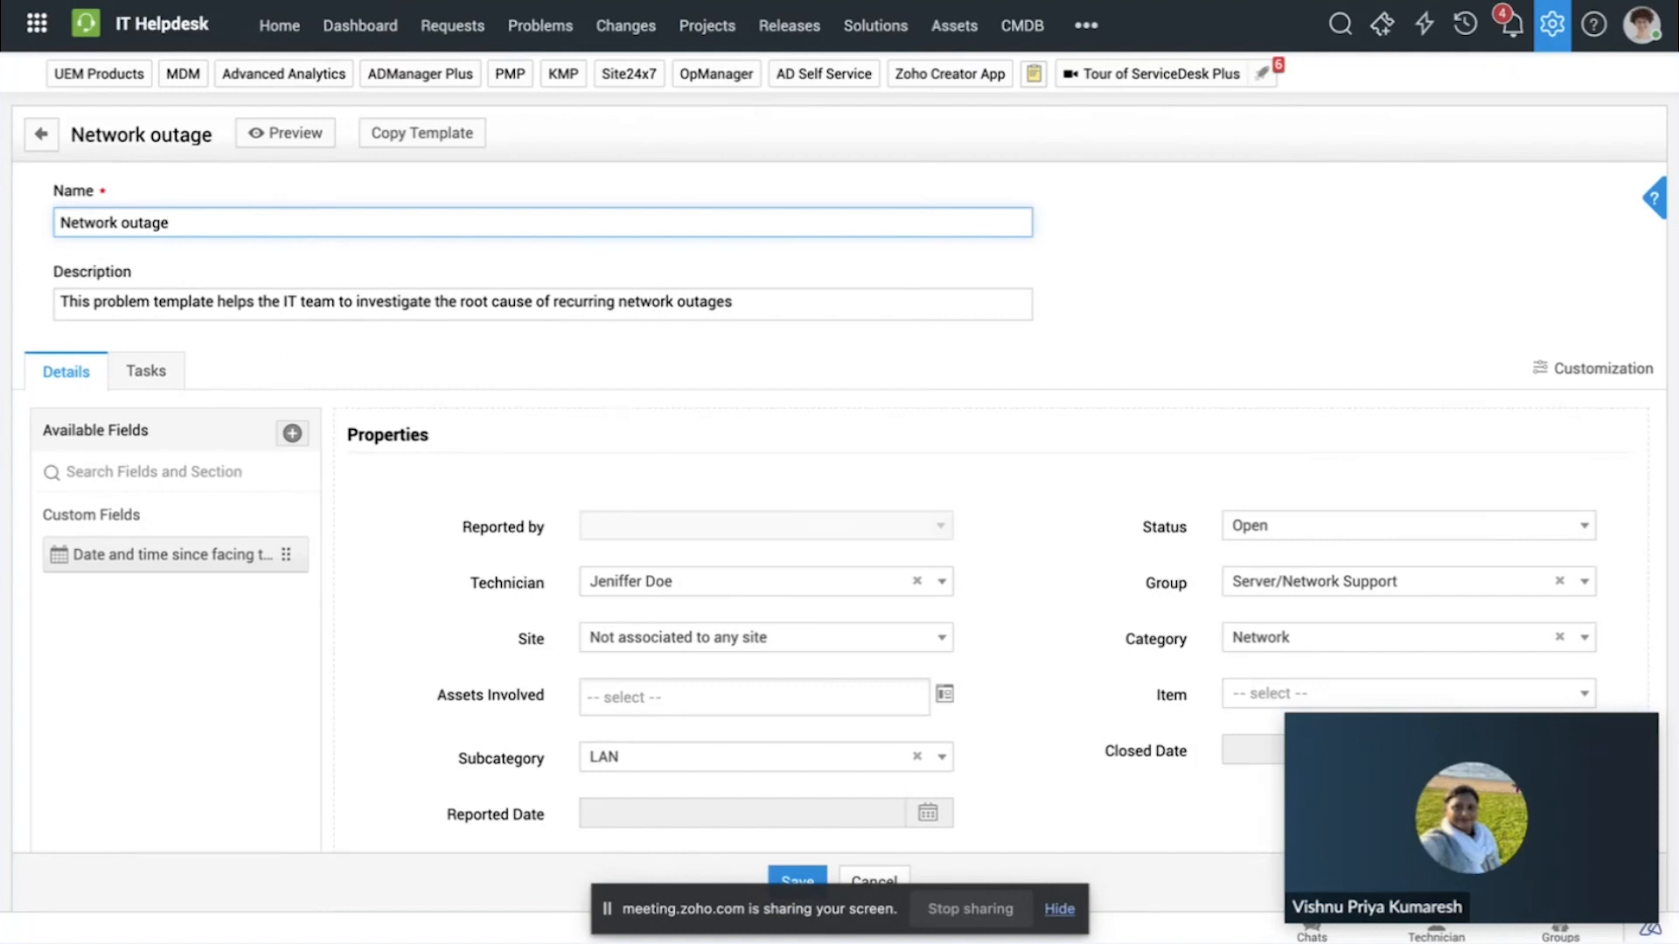
# Step: Open the problem "Unable to access the MS office application", review its details and include system notifications in its conversations
pyautogui.click(516, 26)
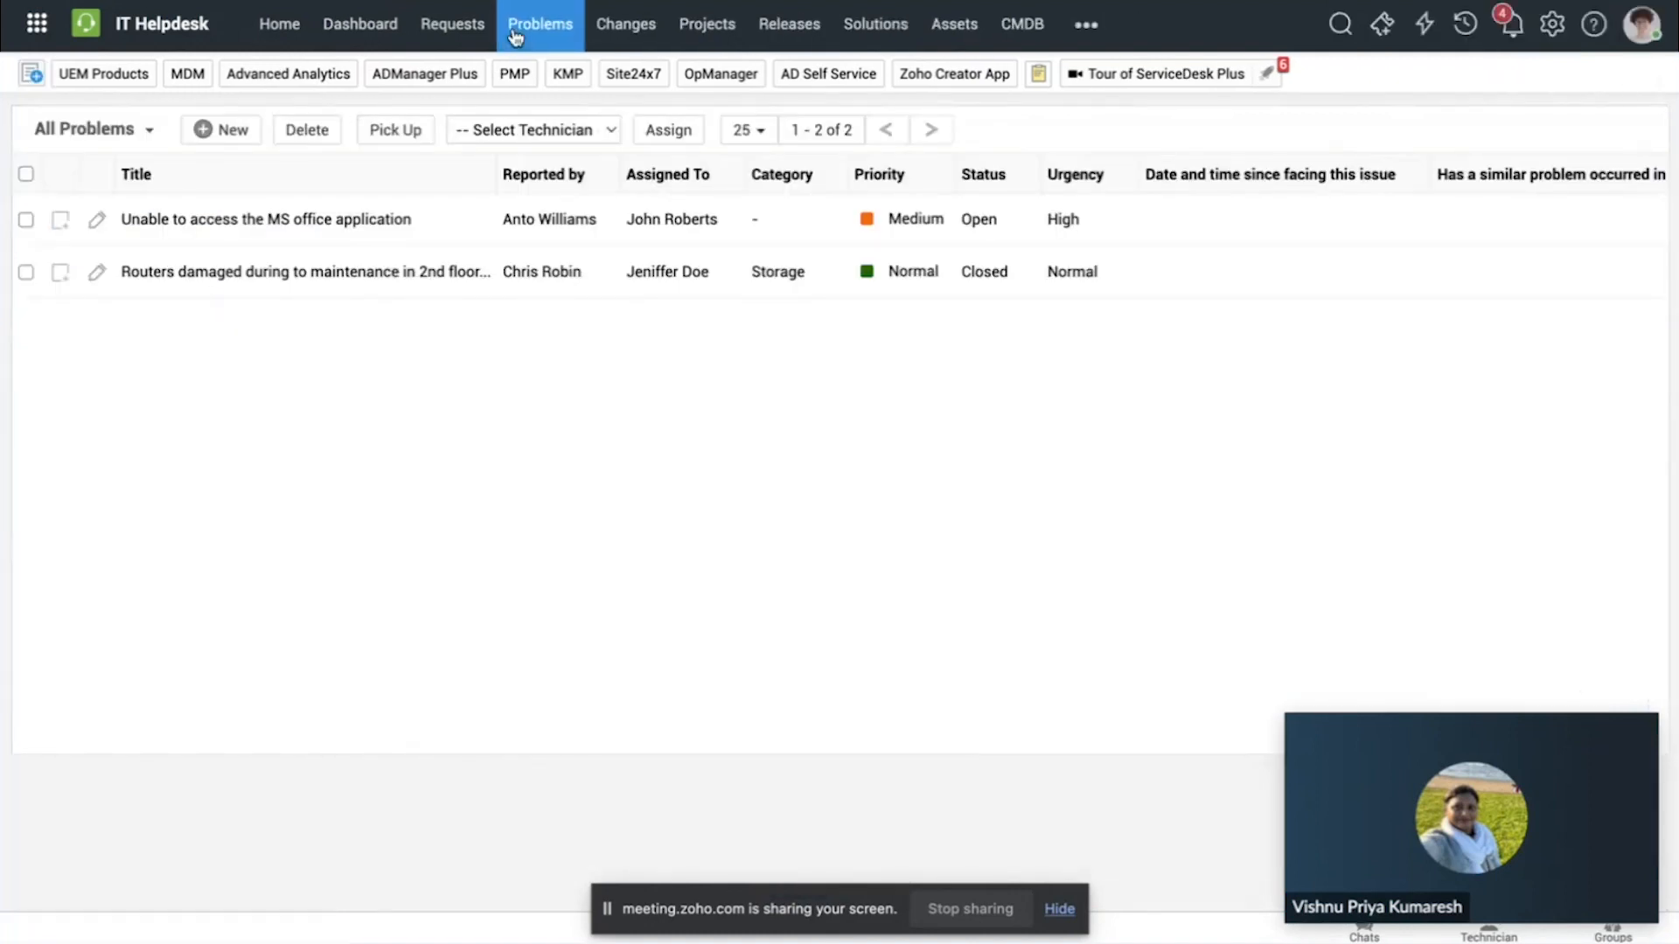
pyautogui.moveTo(250, 225)
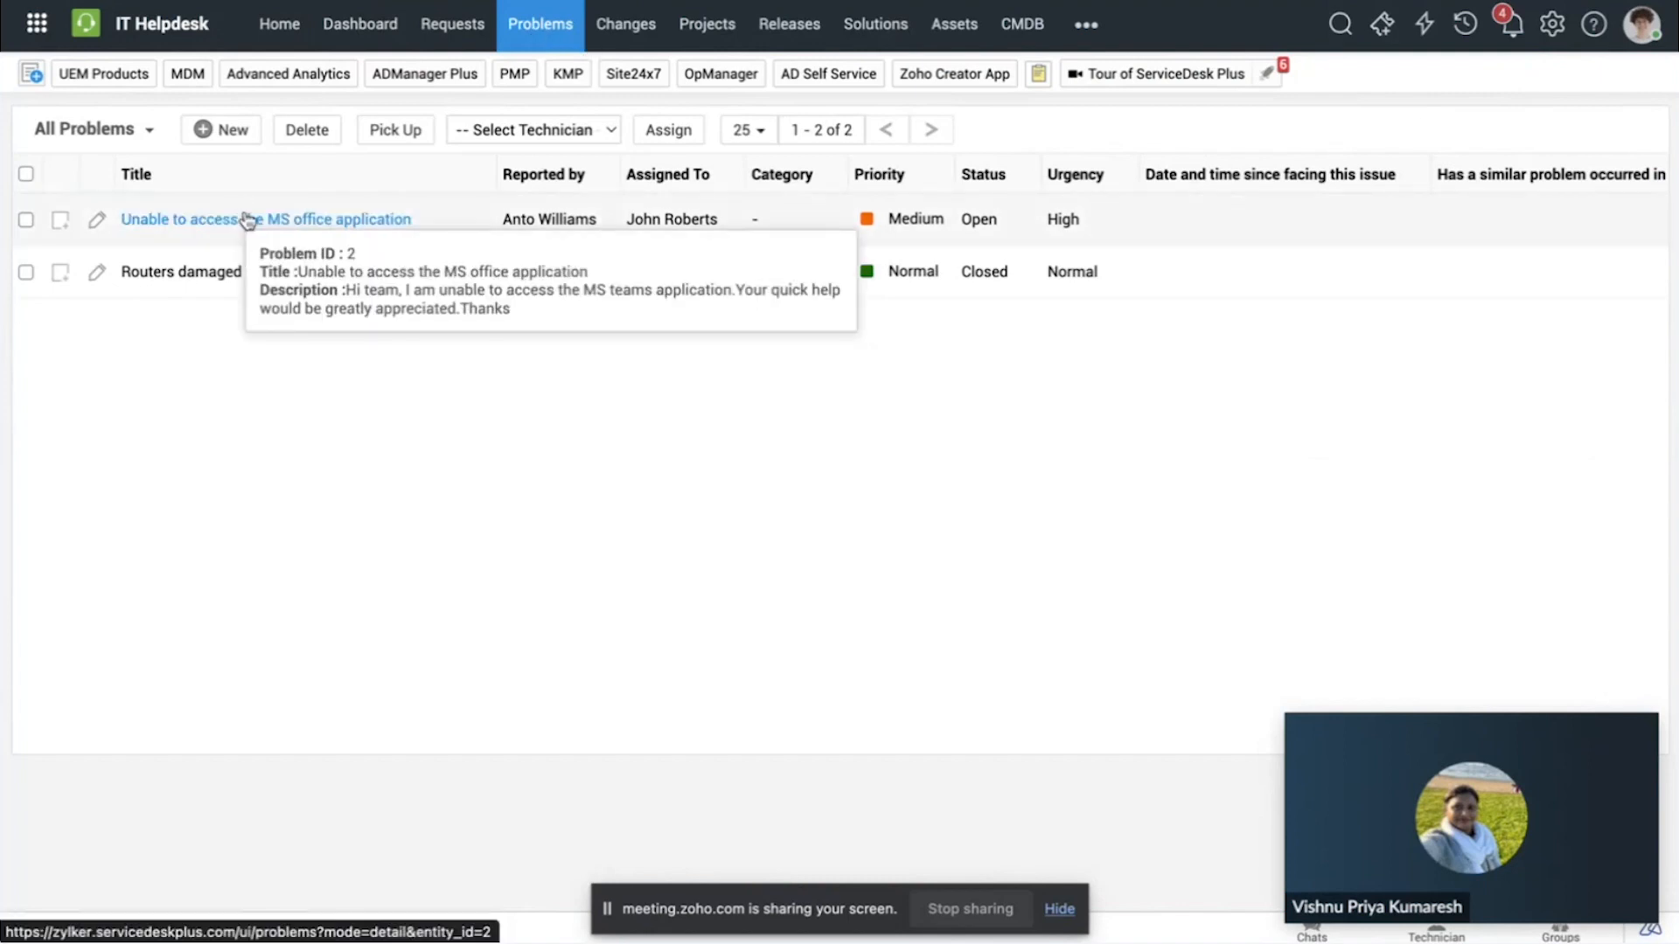
pyautogui.click(230, 223)
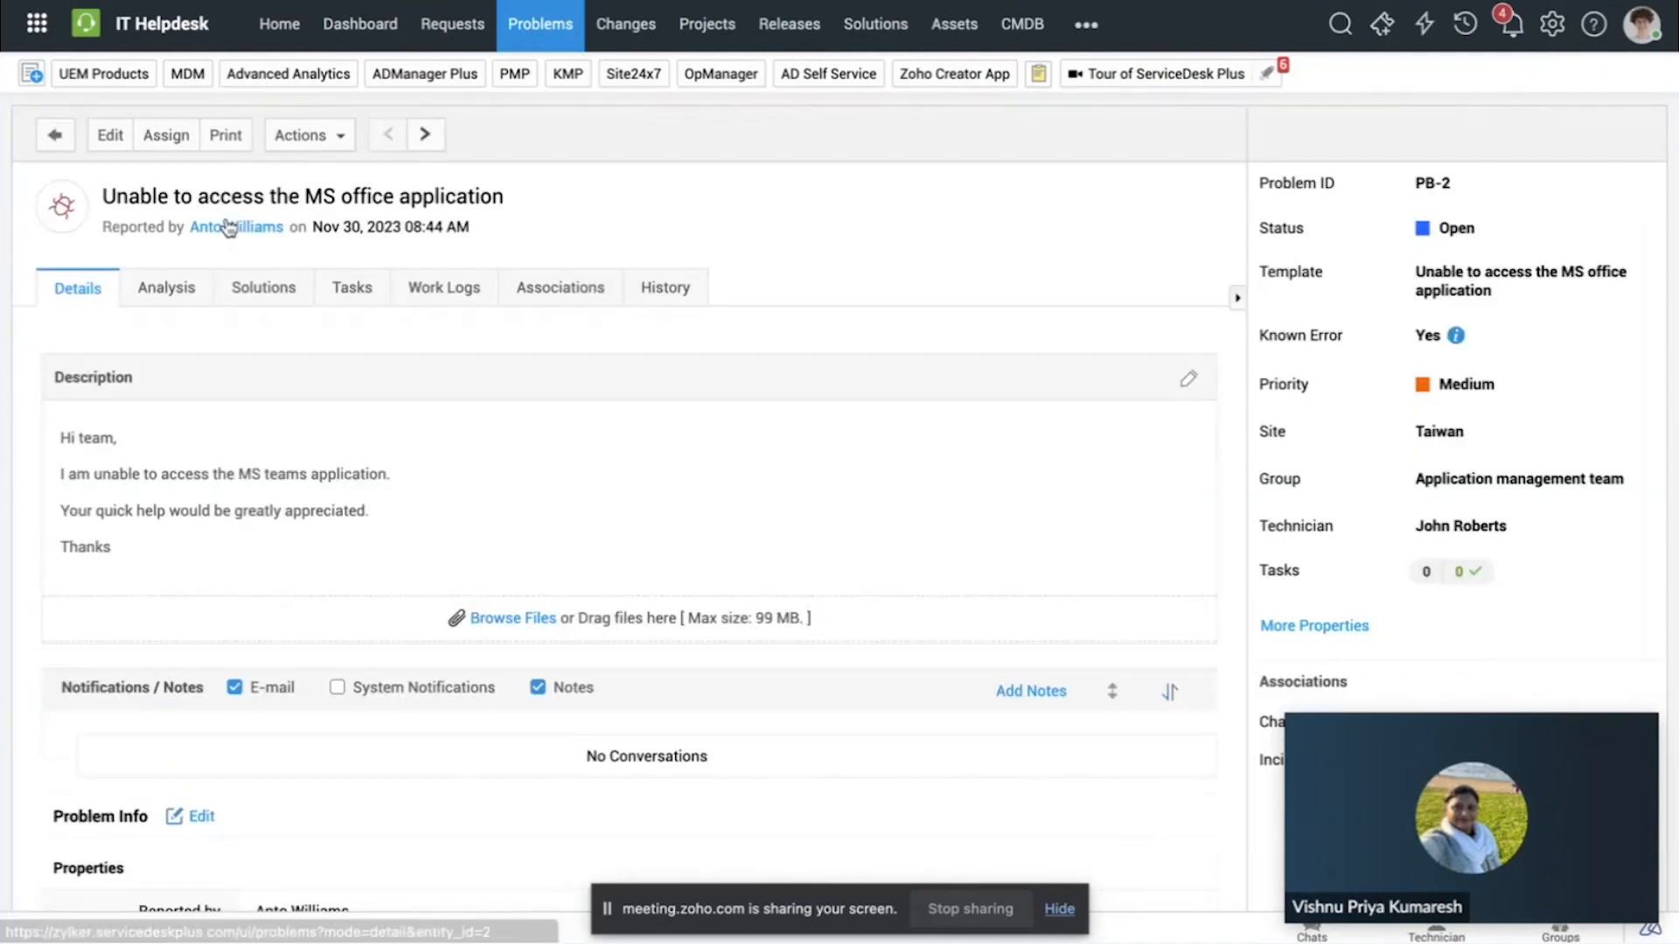
pyautogui.scroll(-4, 560, 426)
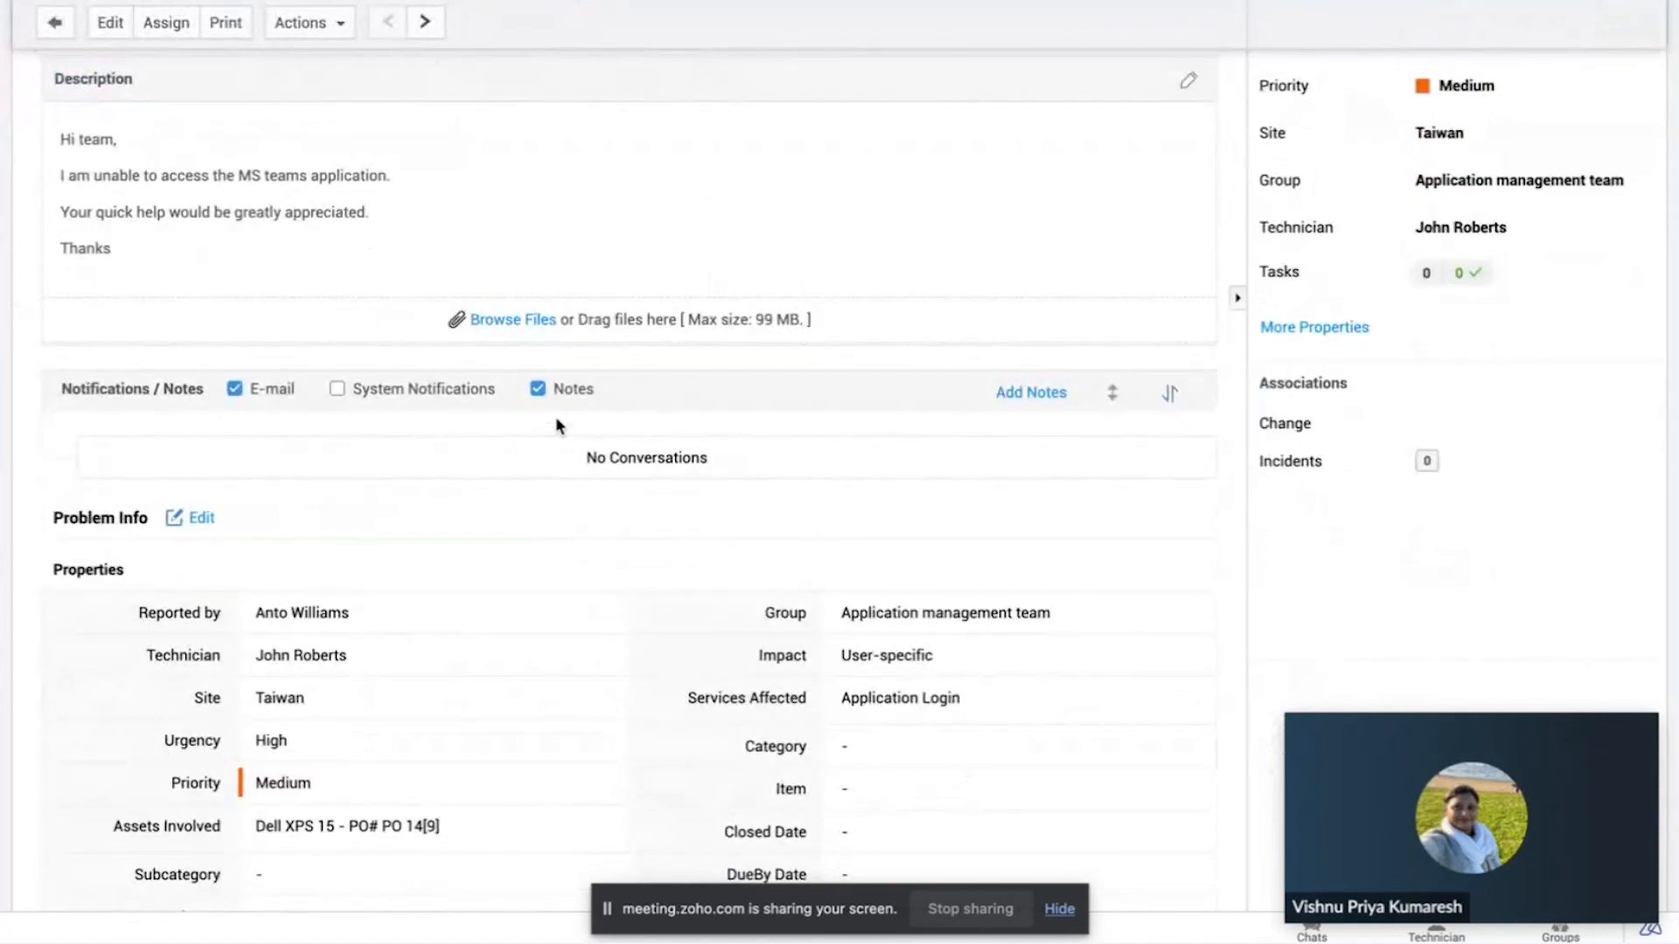
pyautogui.scroll(3, 554, 417)
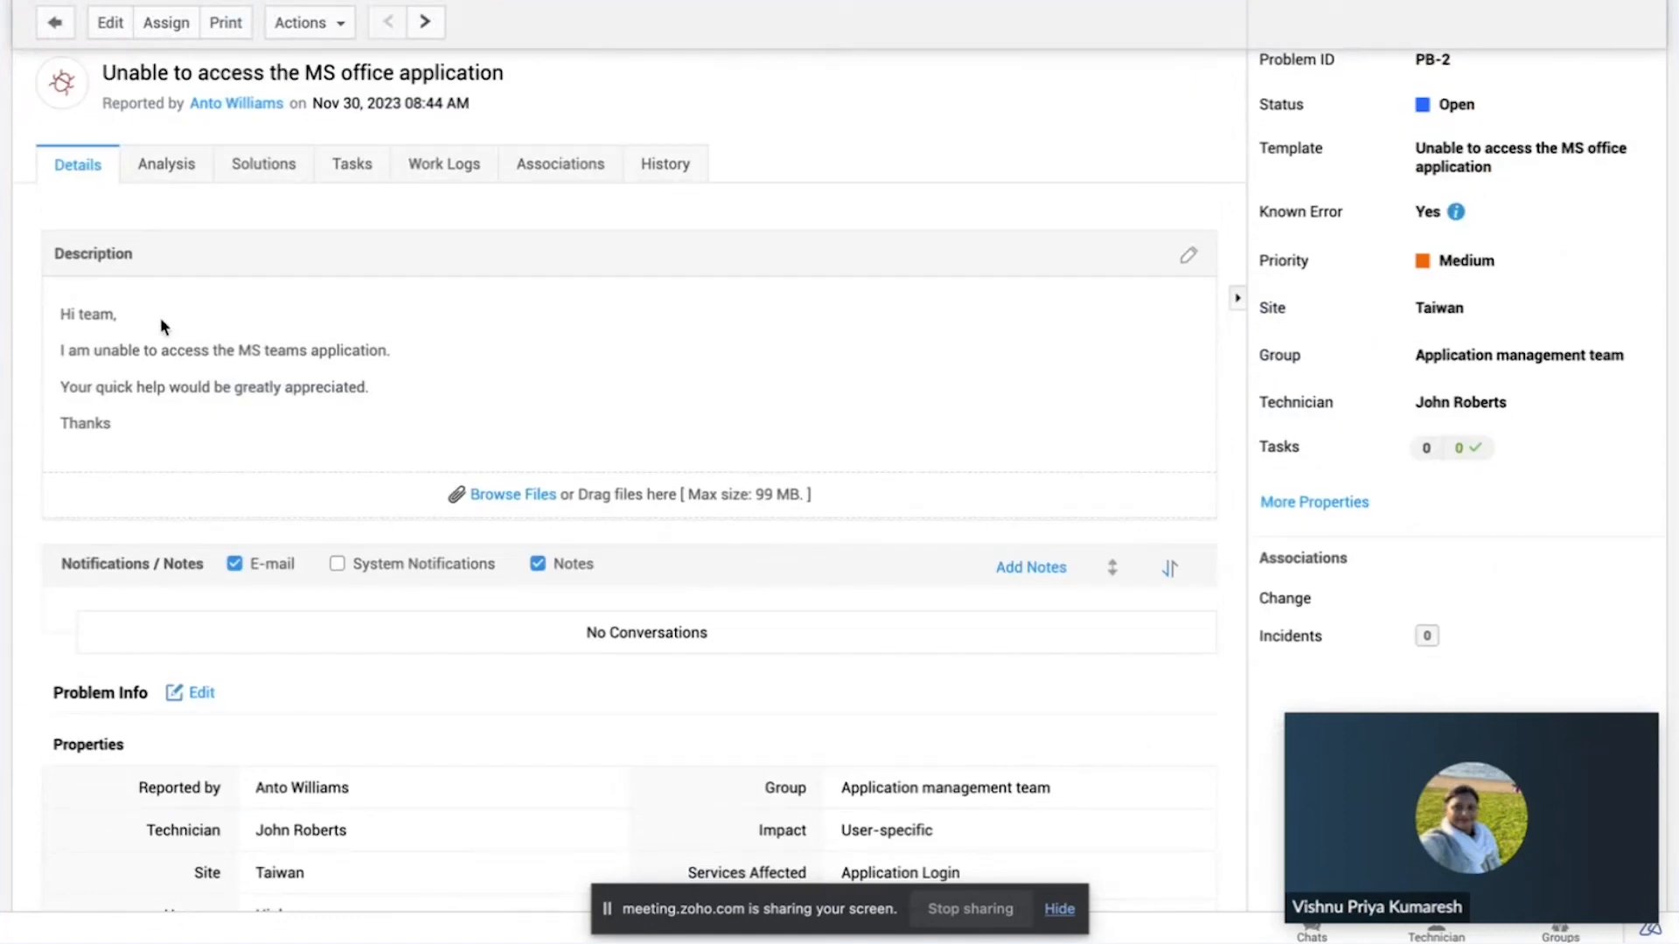
pyautogui.scroll(-2, 160, 318)
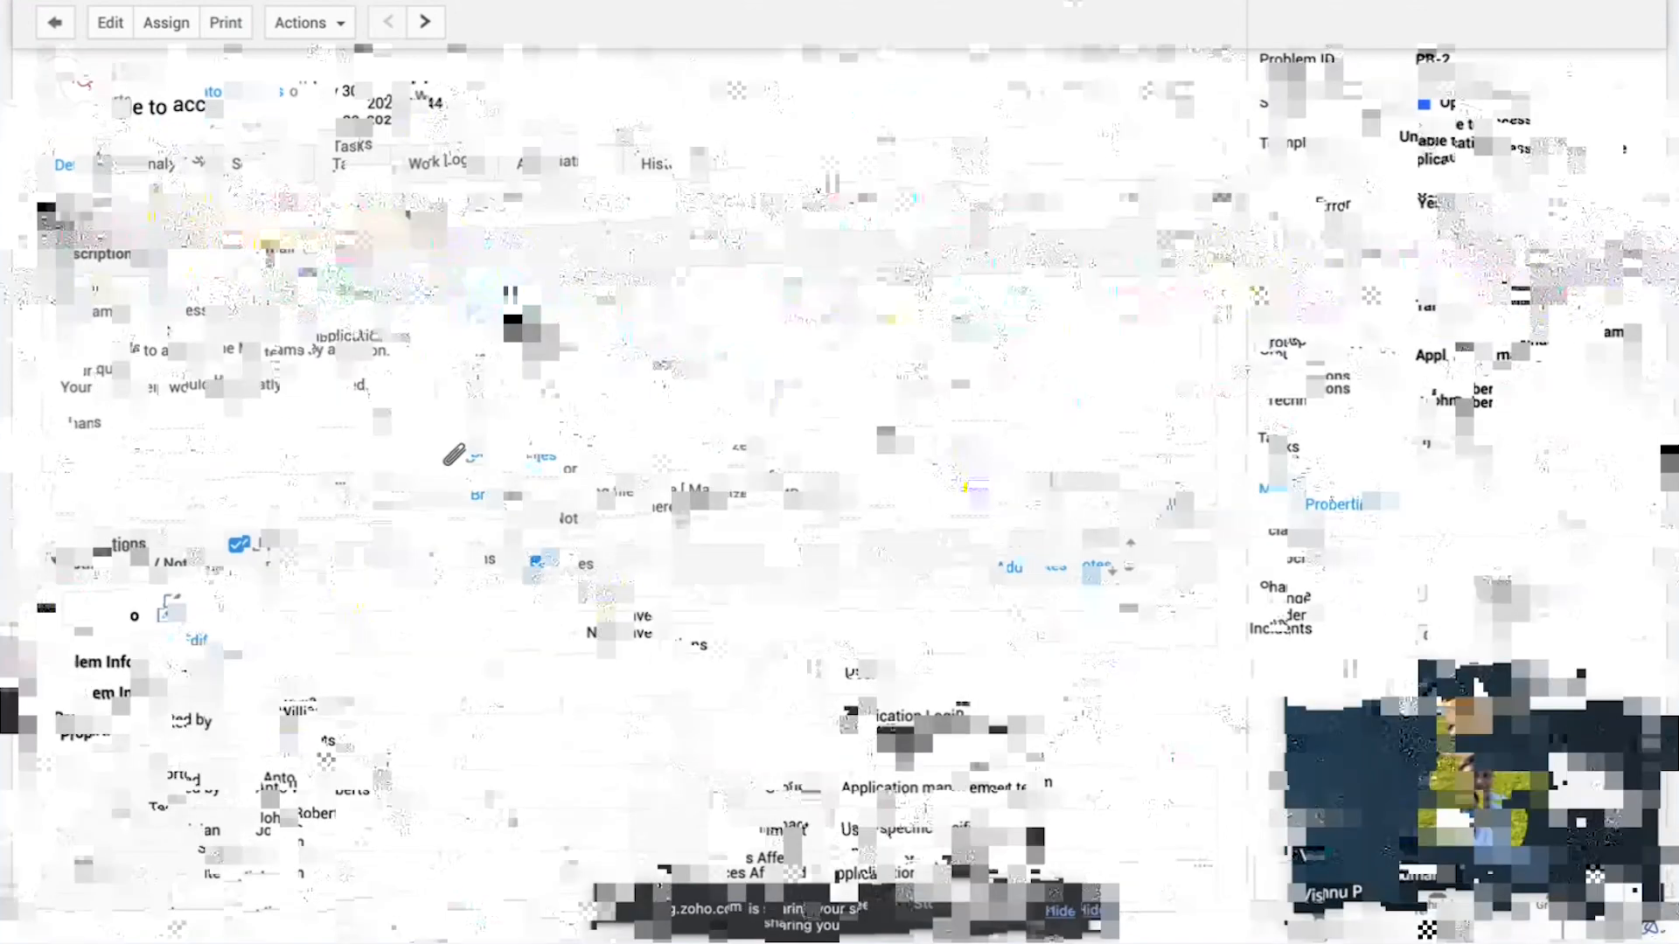
pyautogui.click(337, 435)
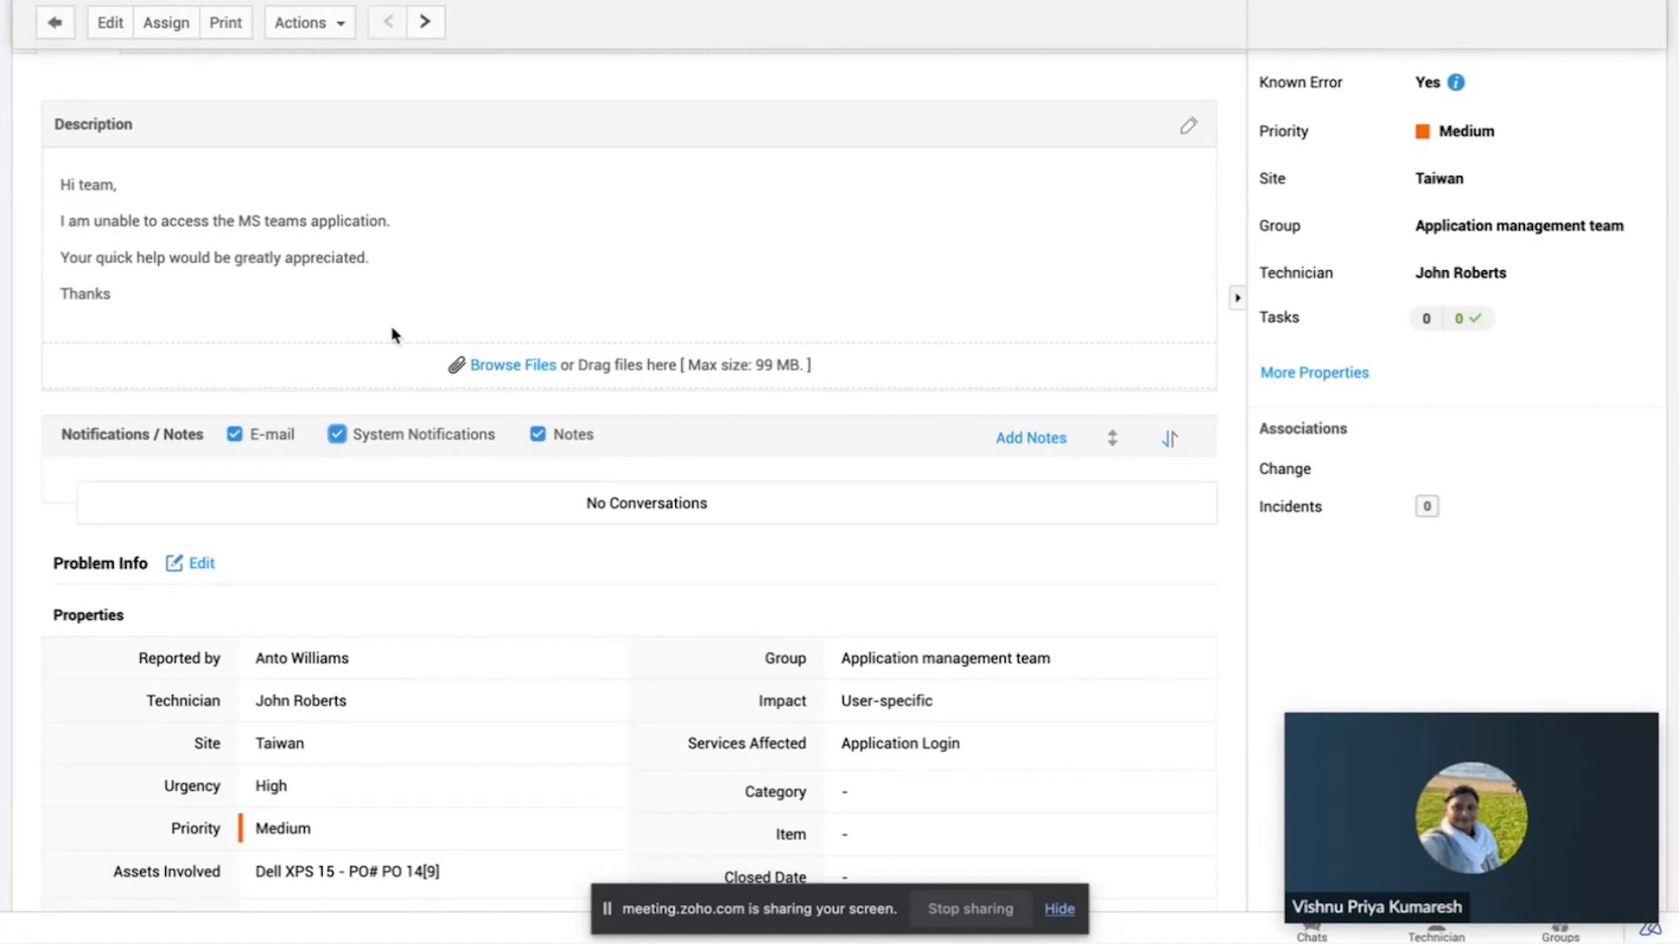
# Step: Draft a note on the problem that tags the assigned technician, and discard the note
pyautogui.click(1033, 438)
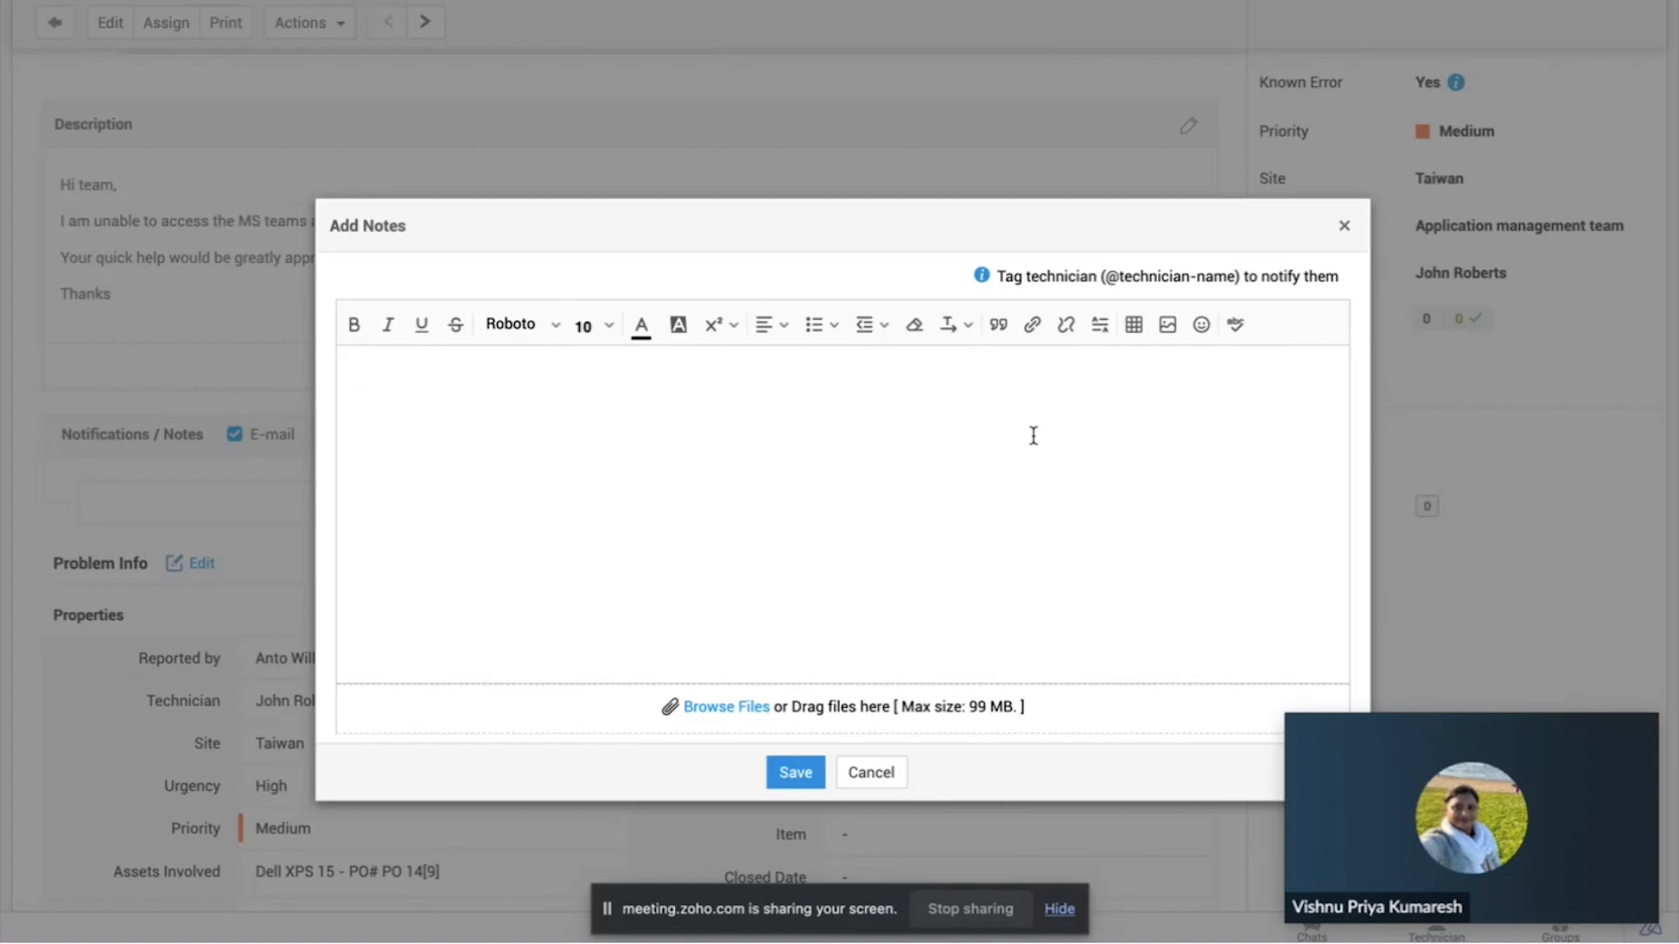
pyautogui.write('@John')
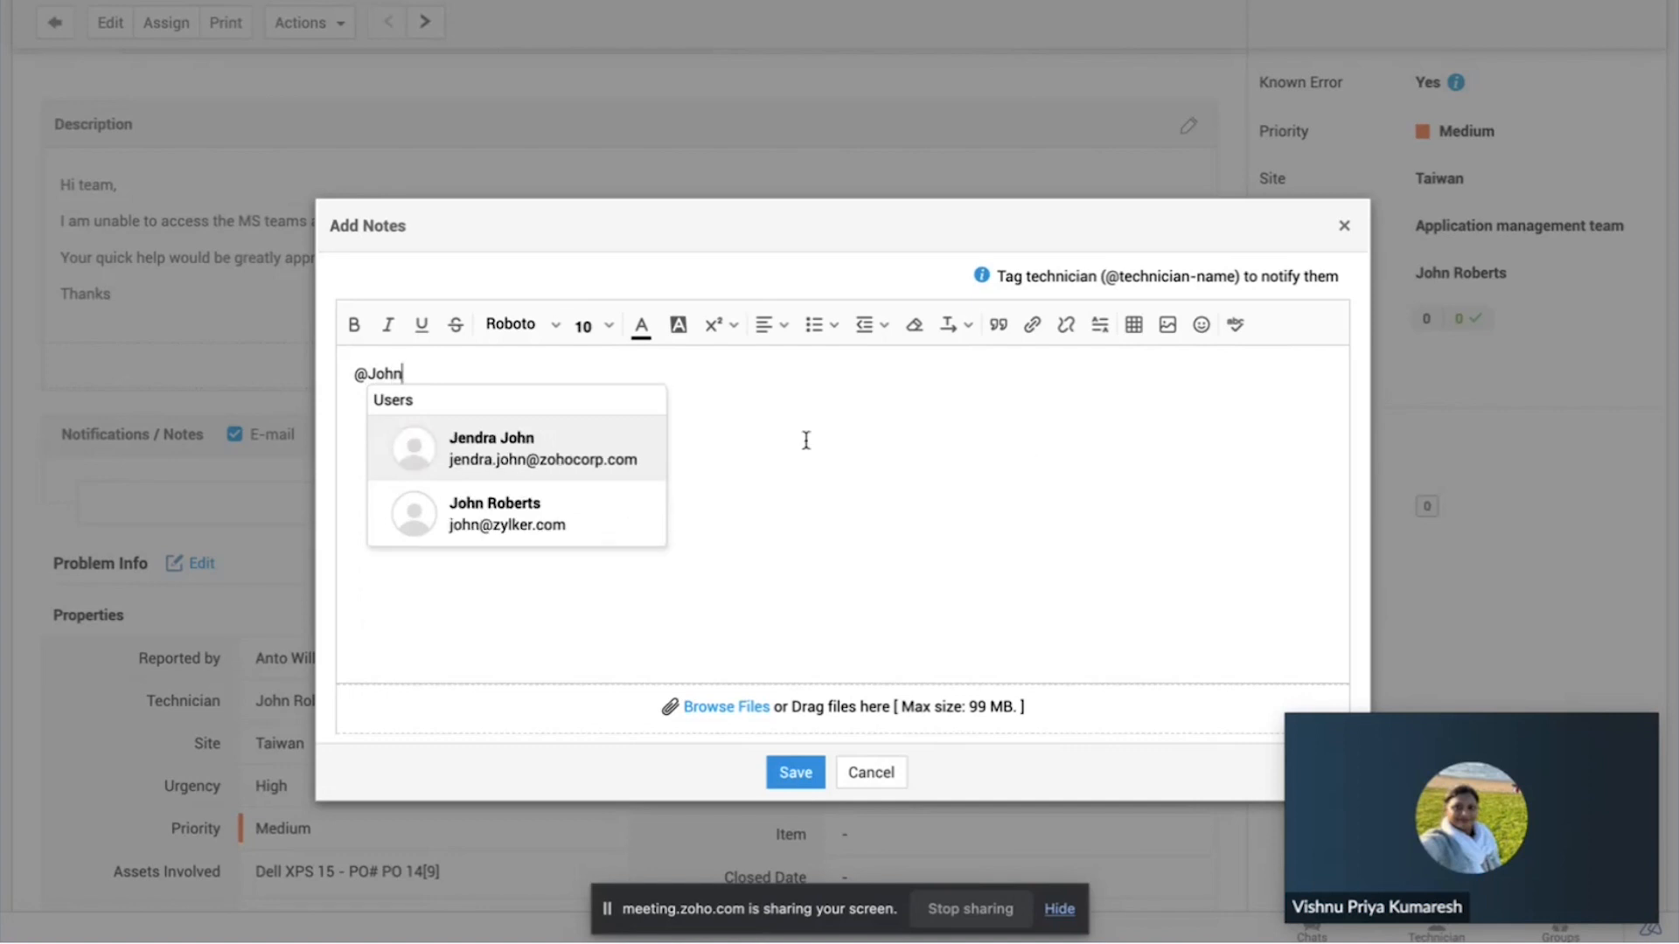
pyautogui.click(569, 498)
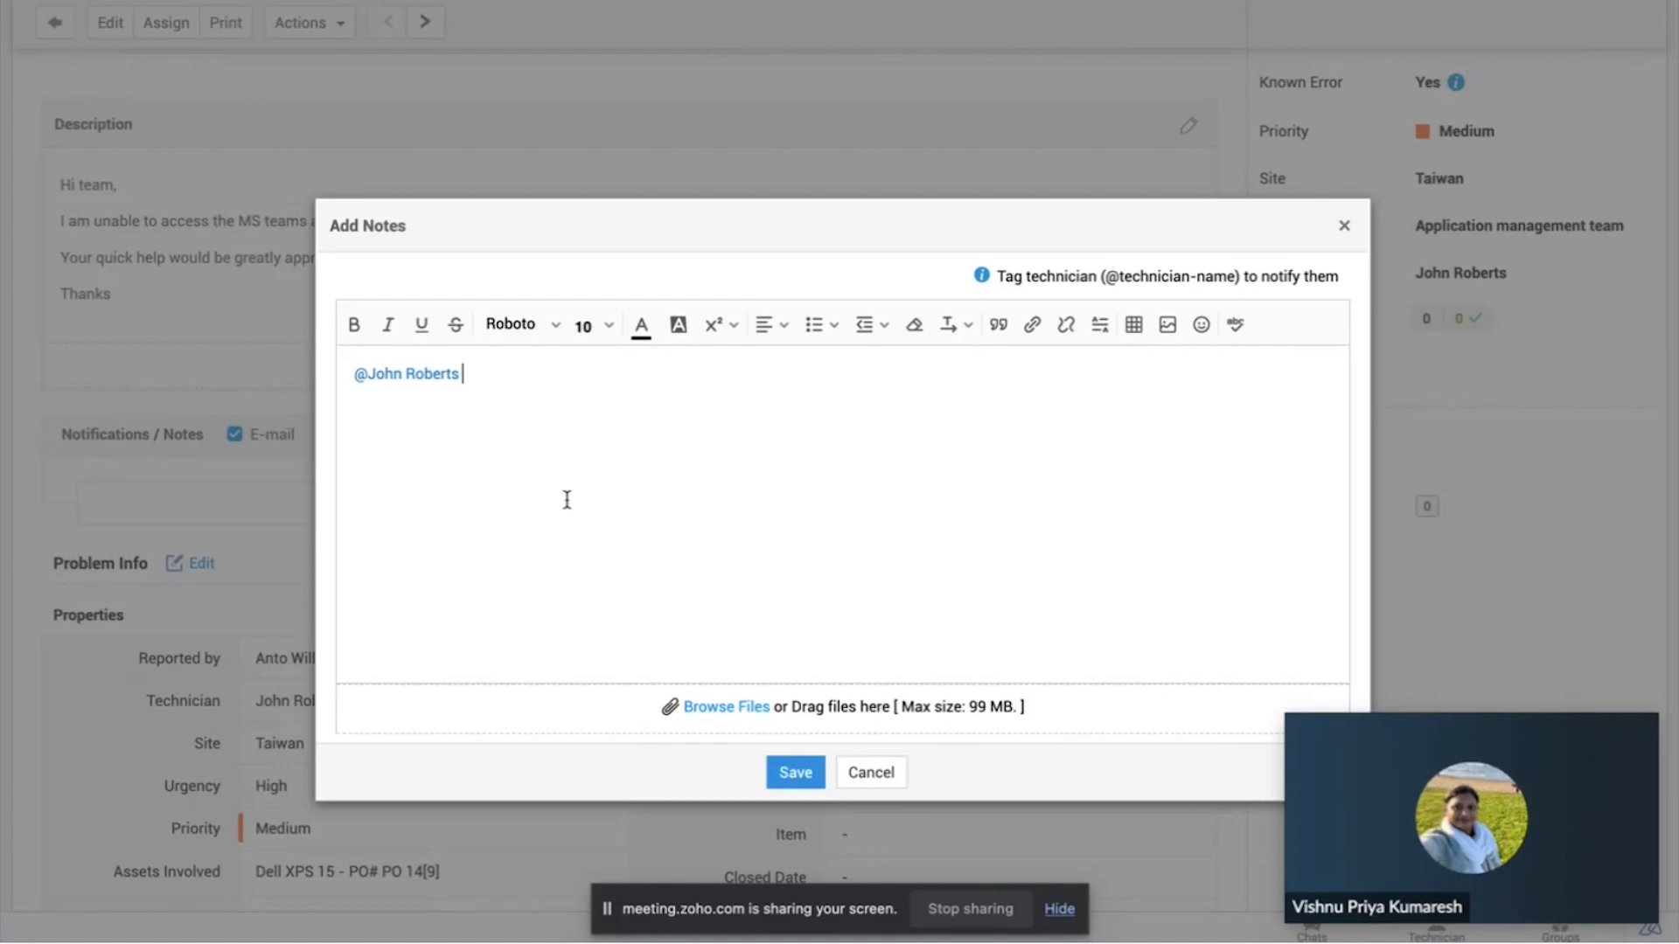
pyautogui.click(1345, 228)
pyautogui.scroll(-2, 967, 404)
pyautogui.scroll(5, 967, 404)
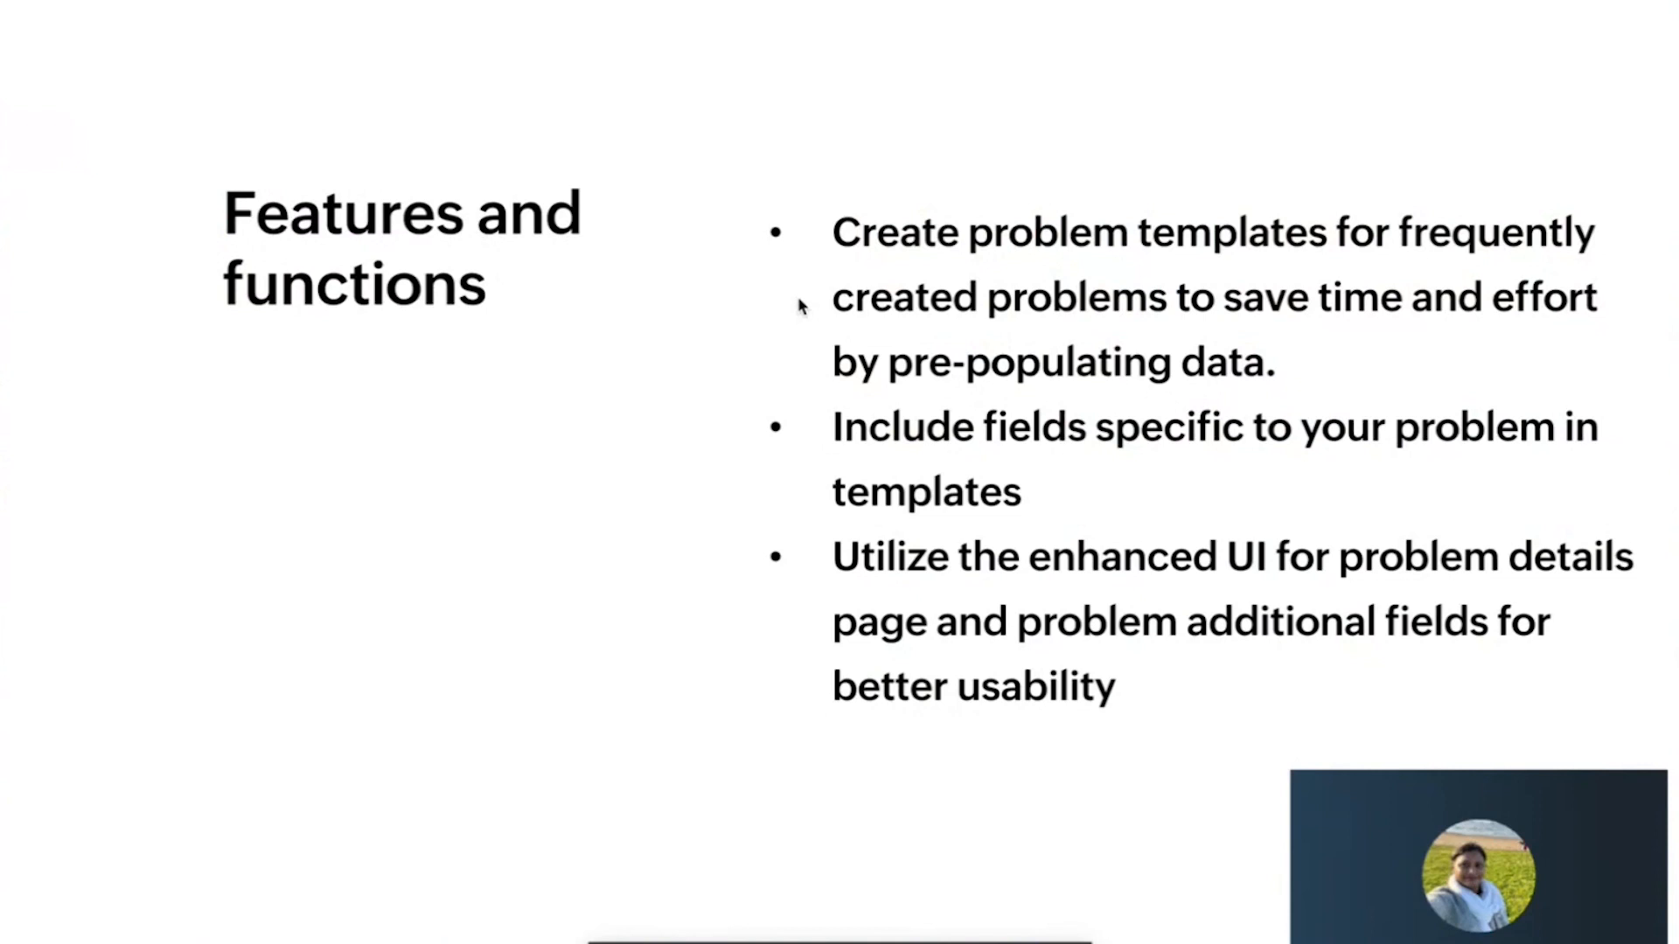
pyautogui.press('Right')
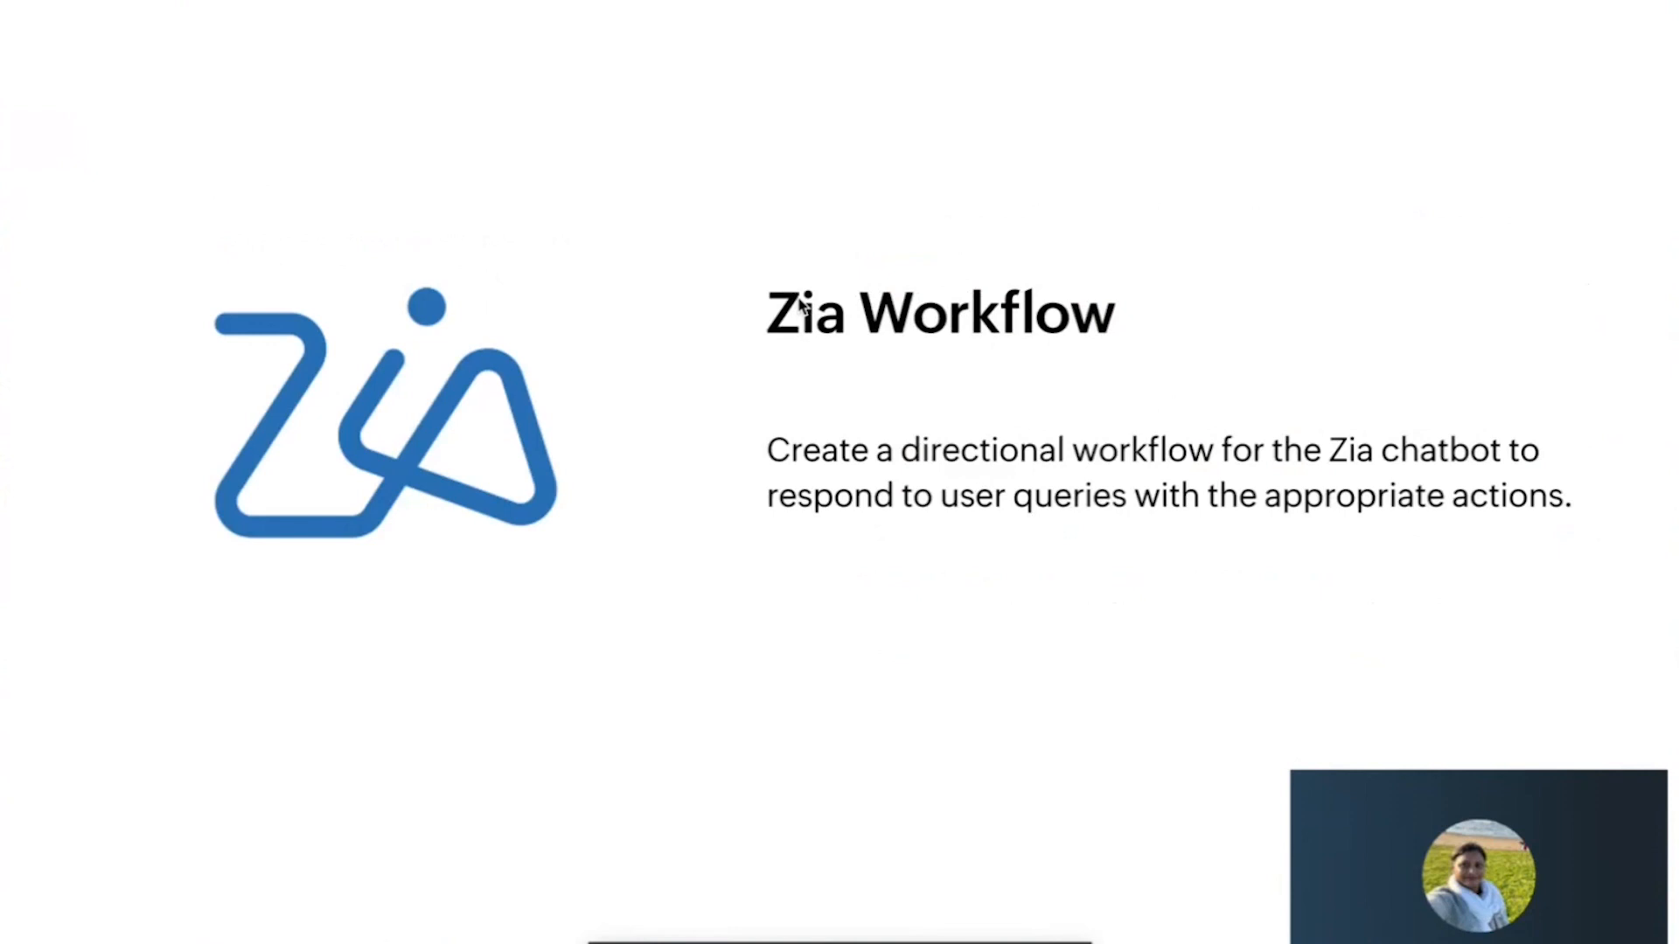
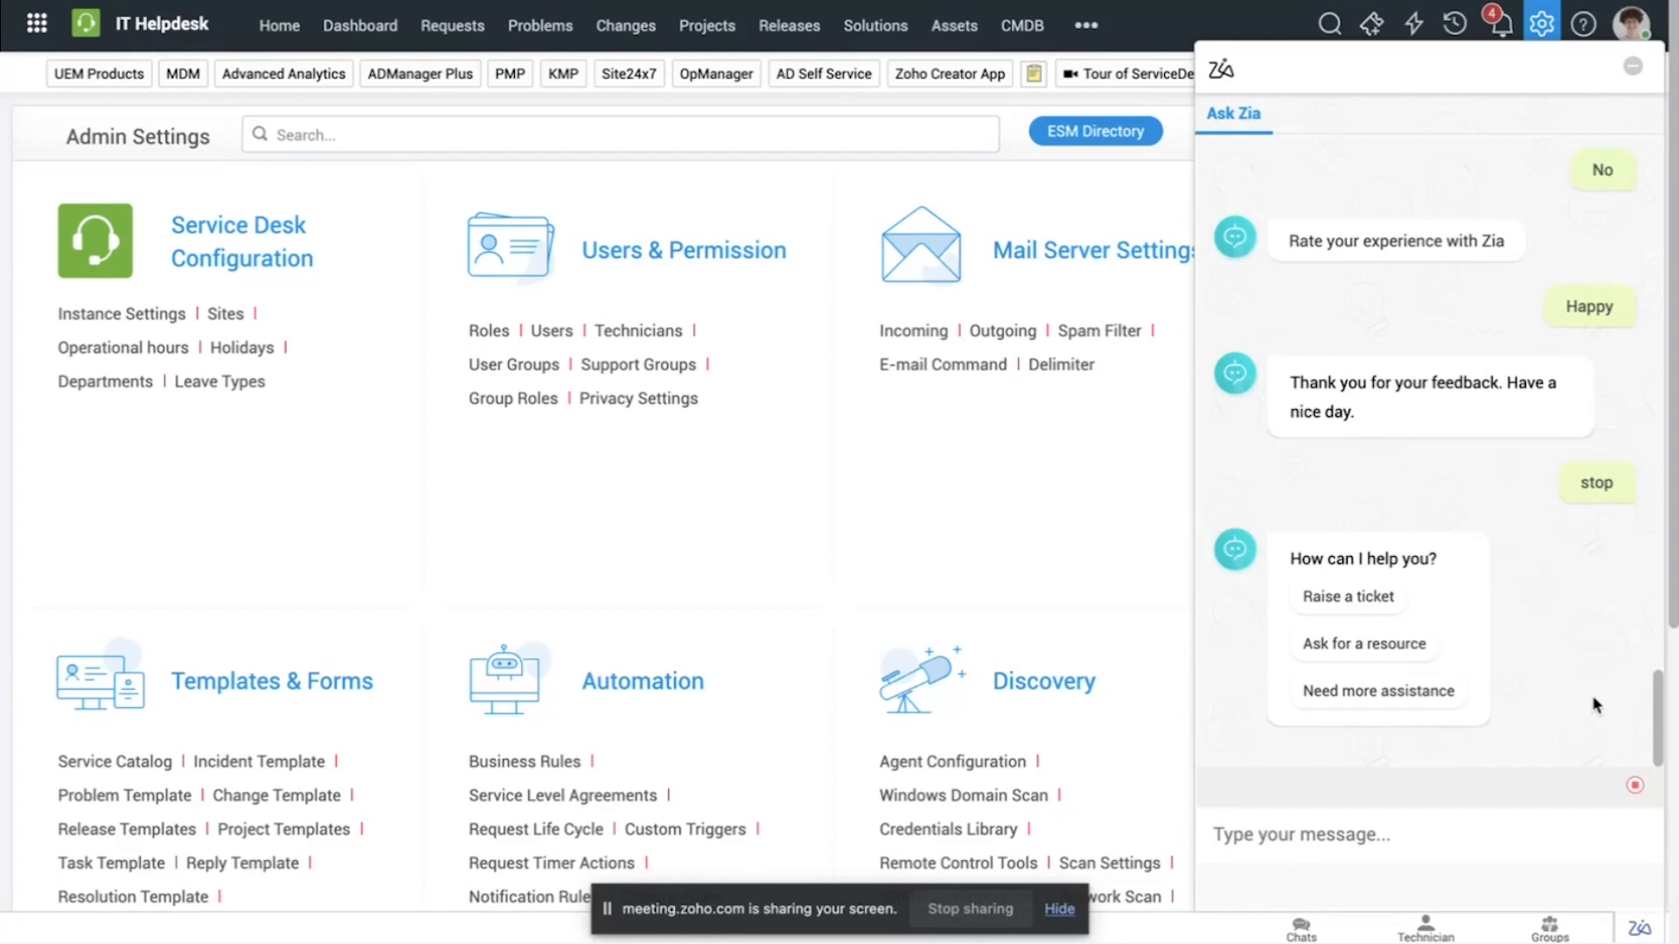
# Step: Ask Zia for more assistance and choose to execute the Add Task operation under Task Operation
pyautogui.click(1438, 695)
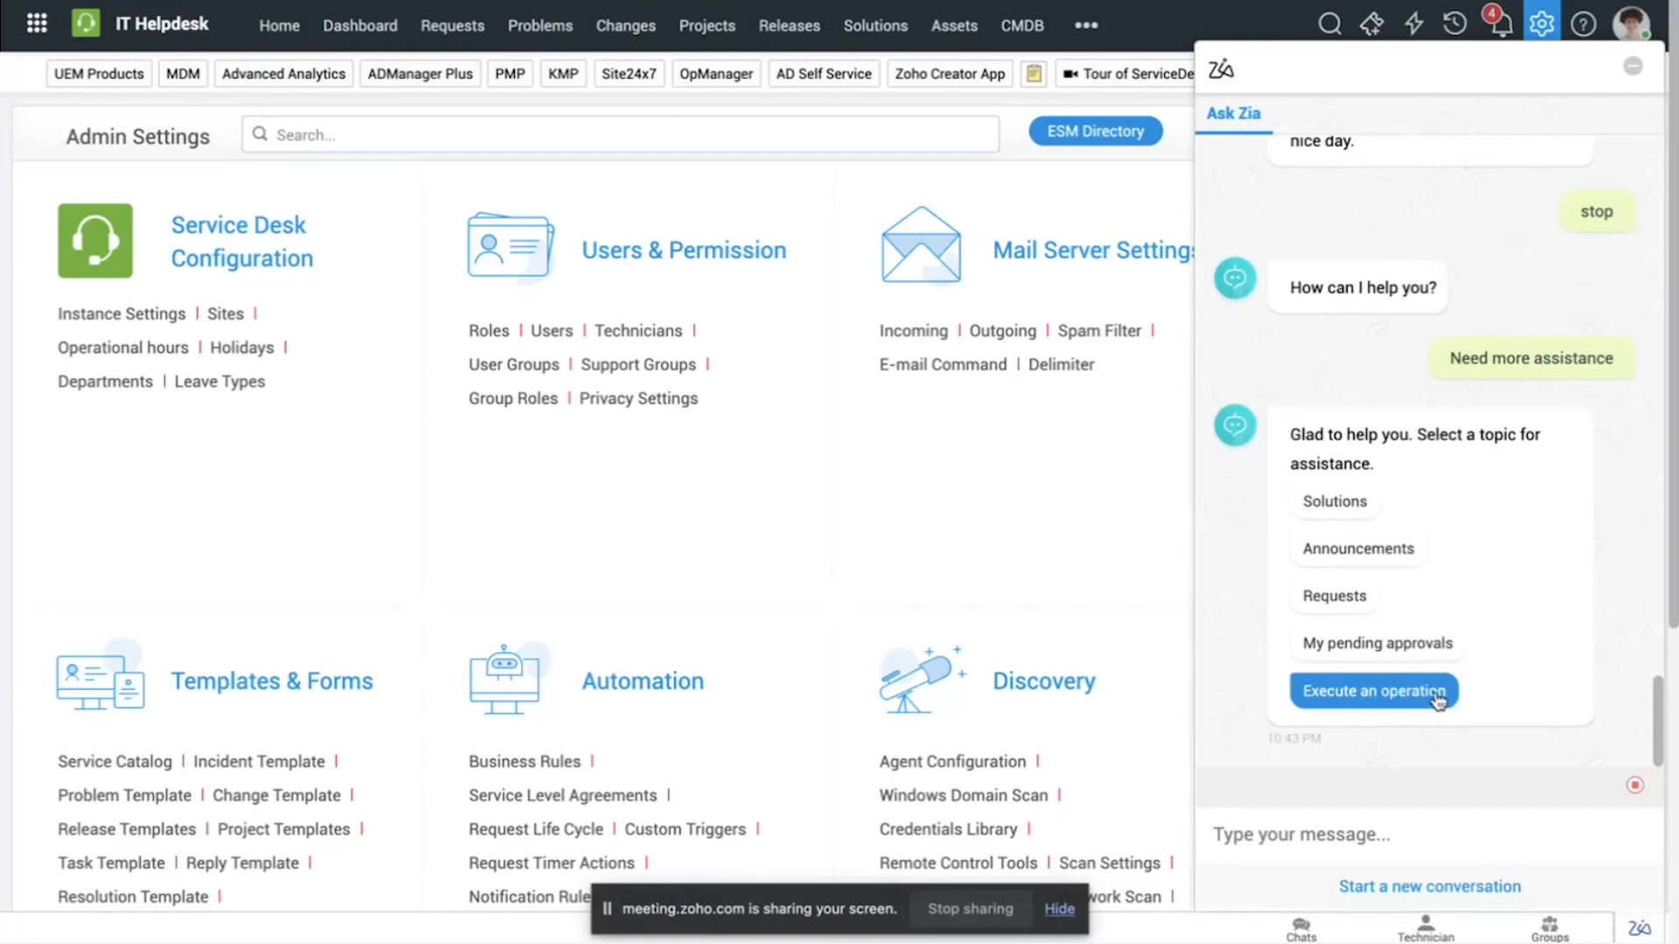
pyautogui.click(1439, 696)
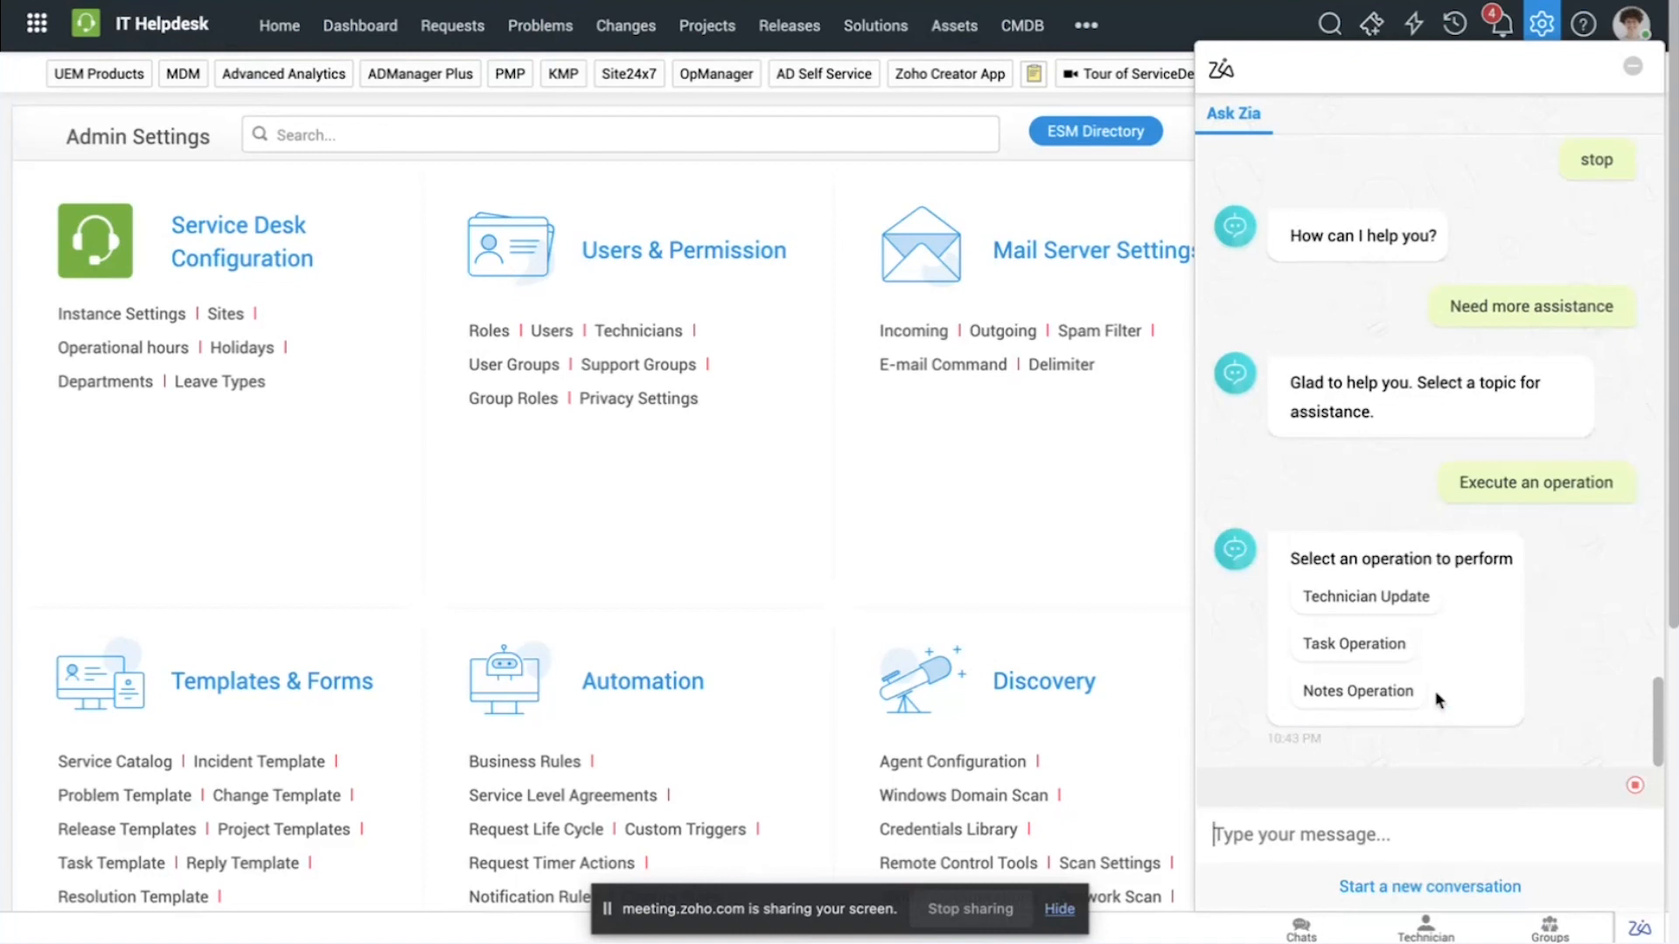
pyautogui.click(1360, 645)
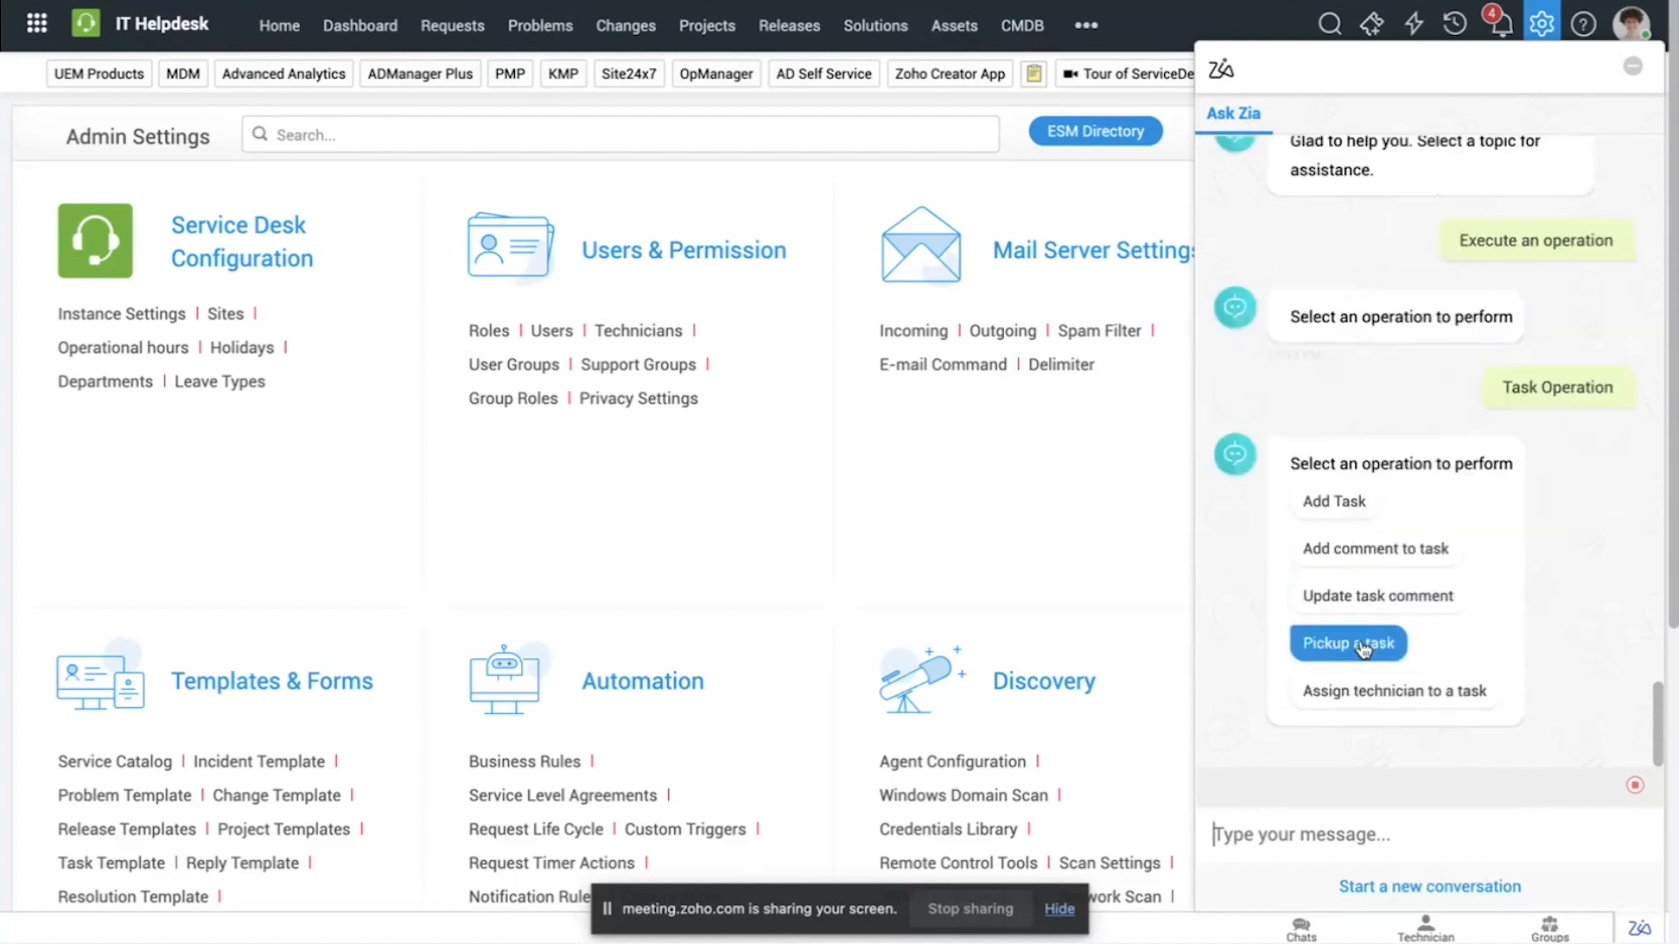
pyautogui.click(1358, 505)
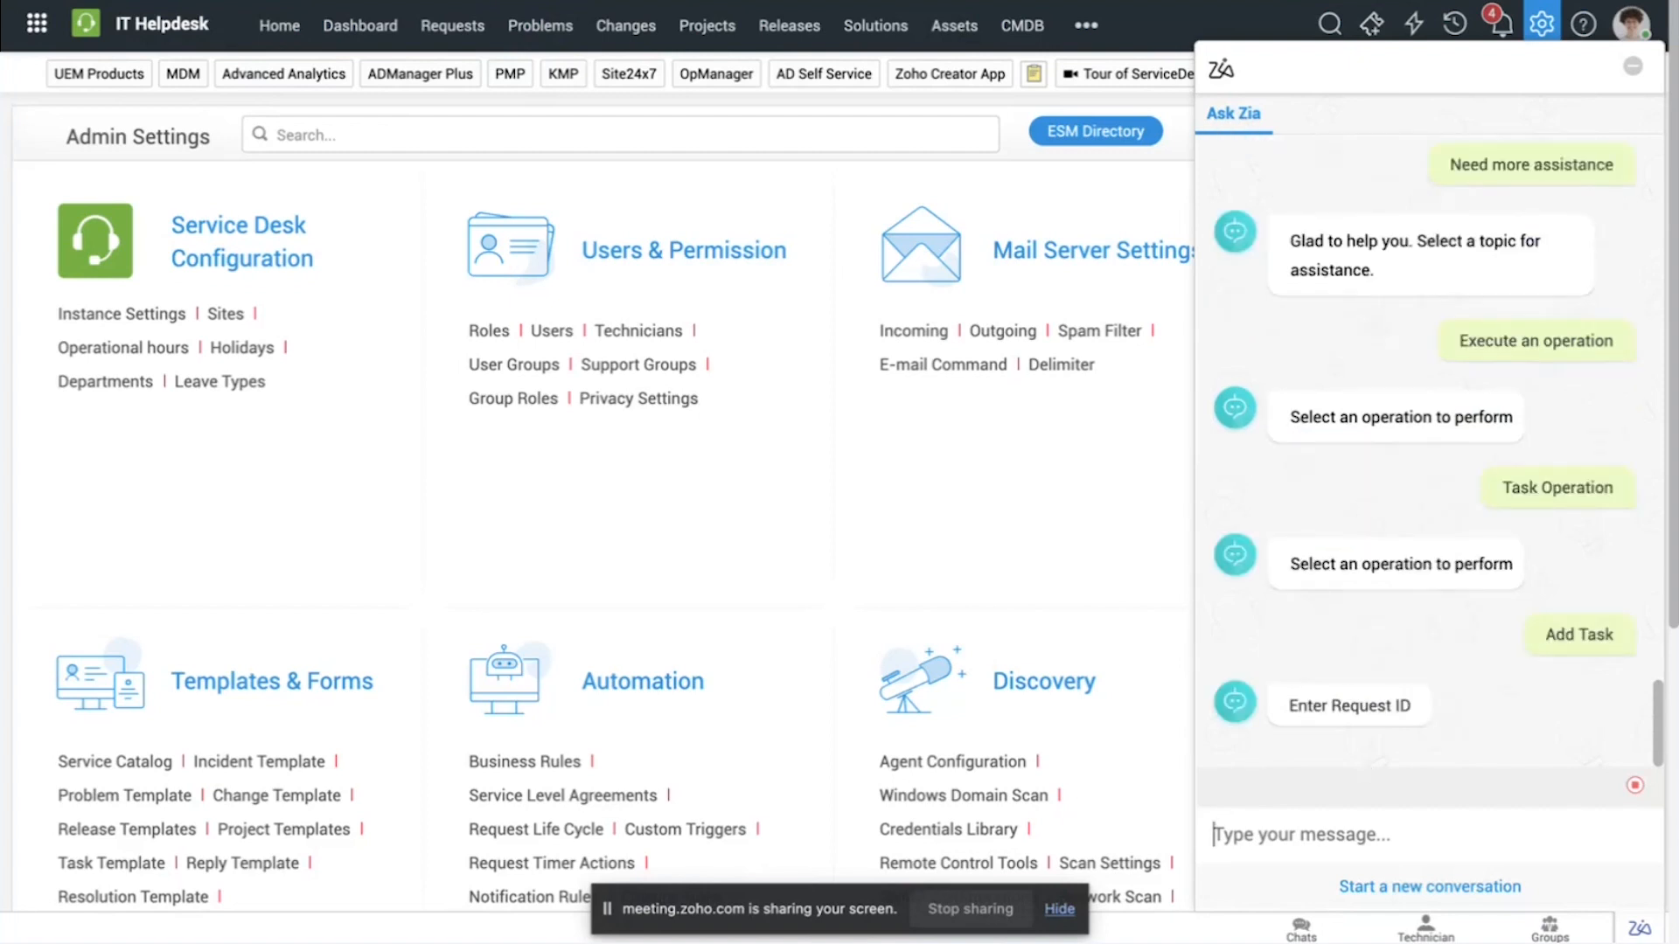
# Step: Add a task to request 7135 through Zia with the details "Configure the OS for the laptop"
pyautogui.write('7135')
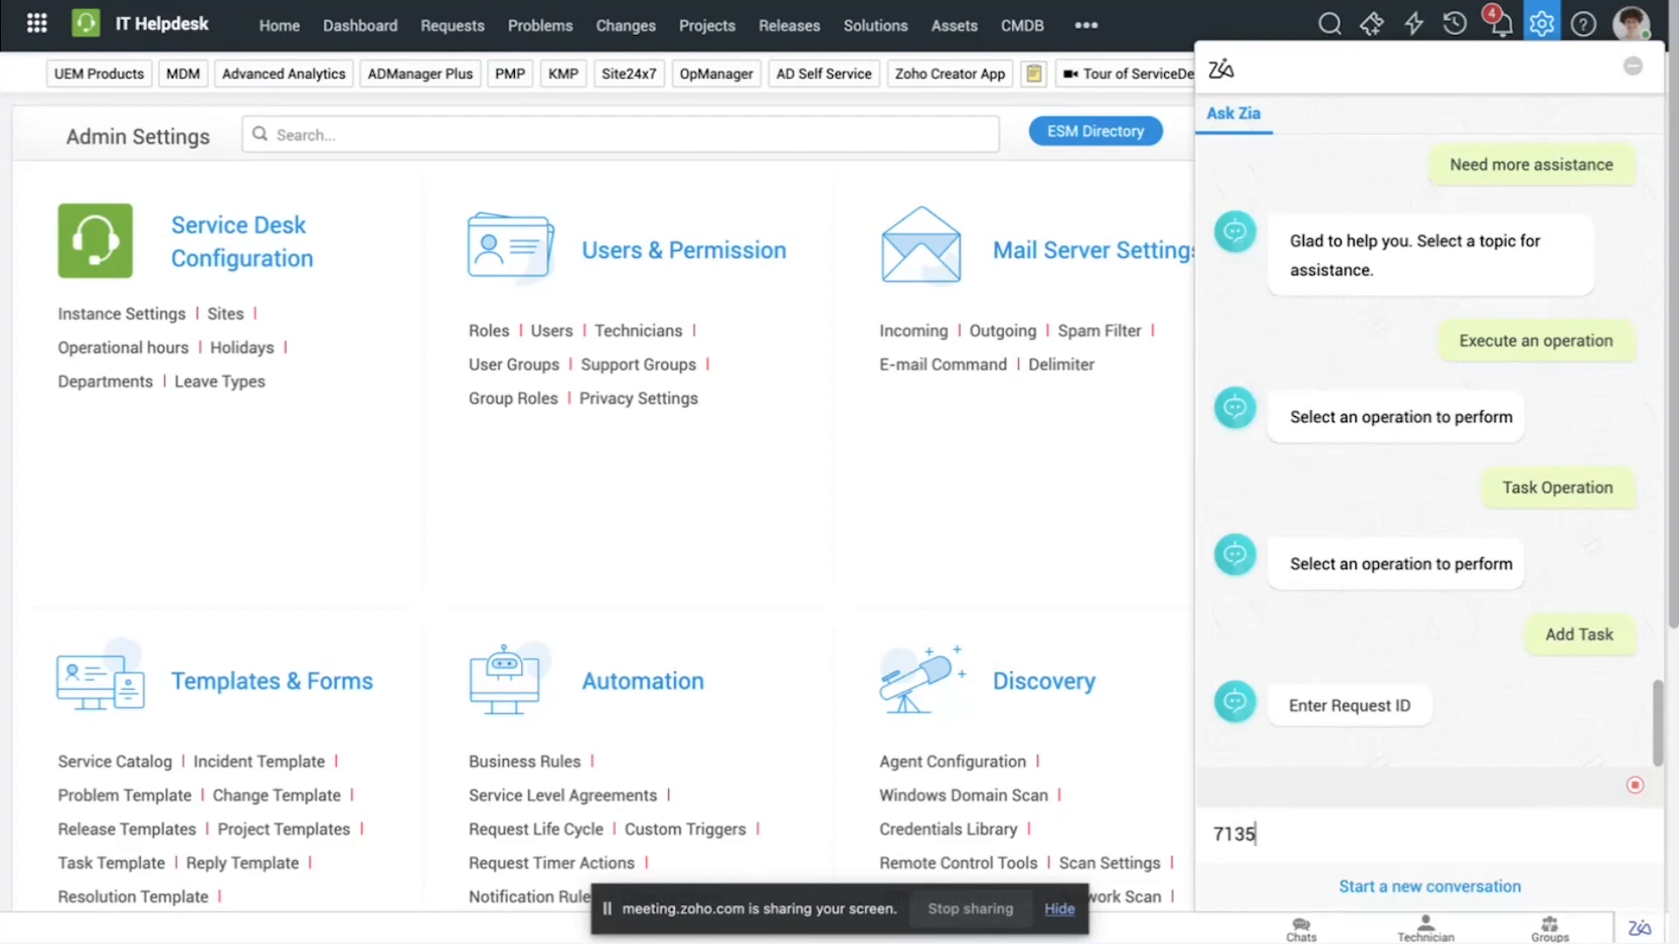
pyautogui.press('Return')
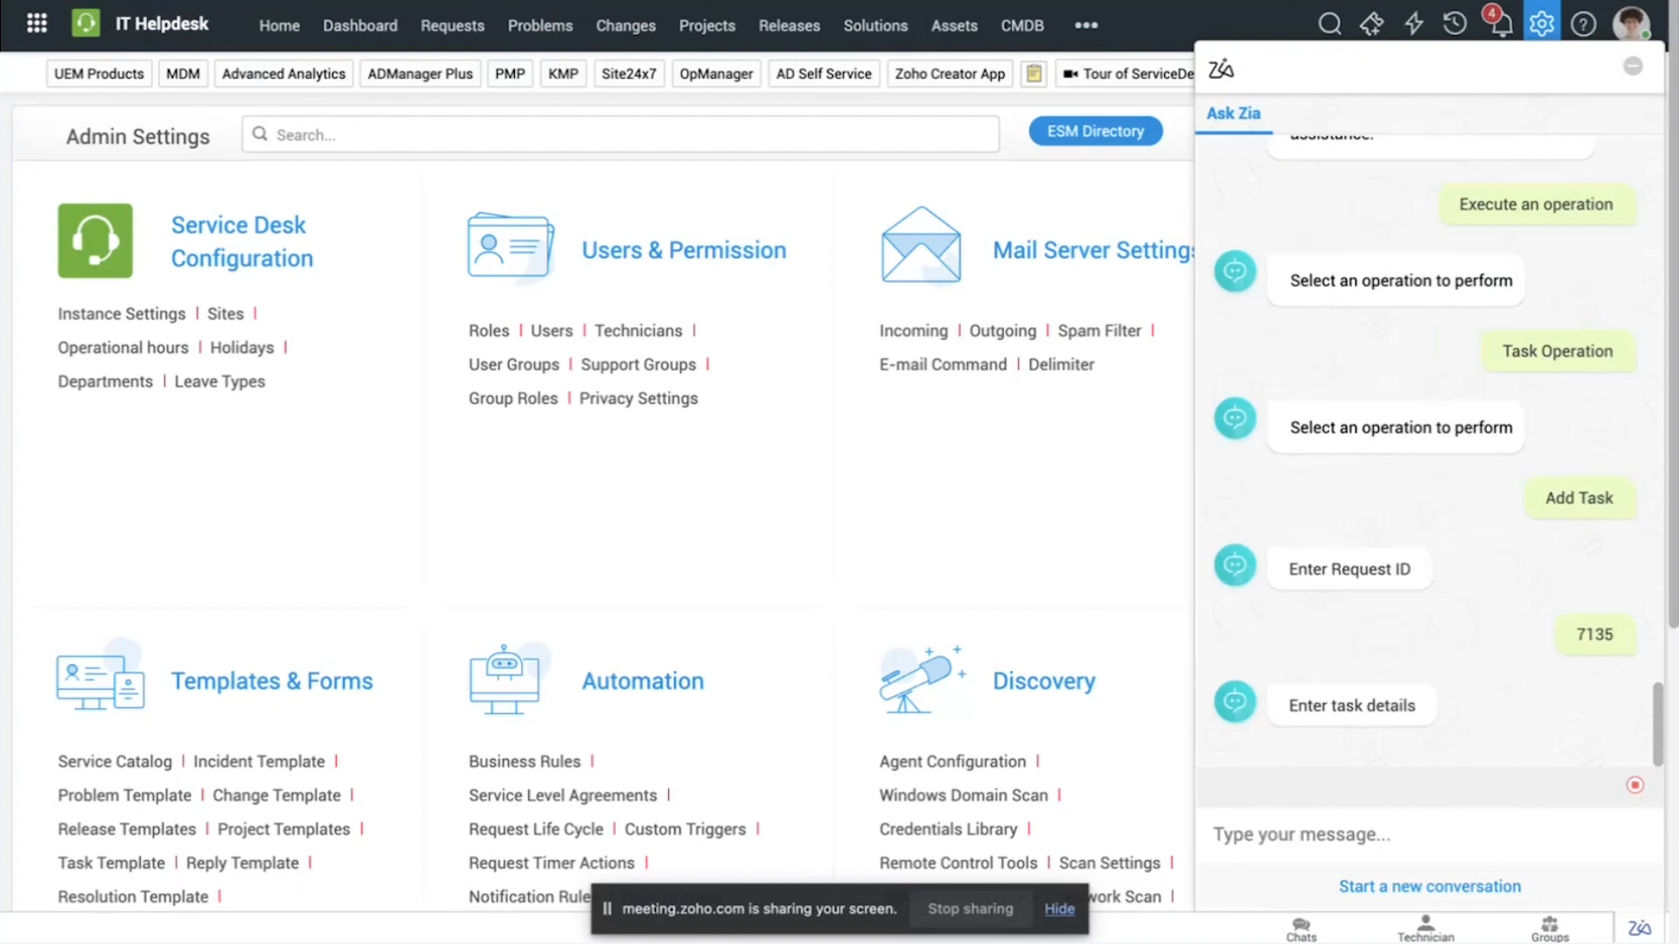
pyautogui.write('Configure')
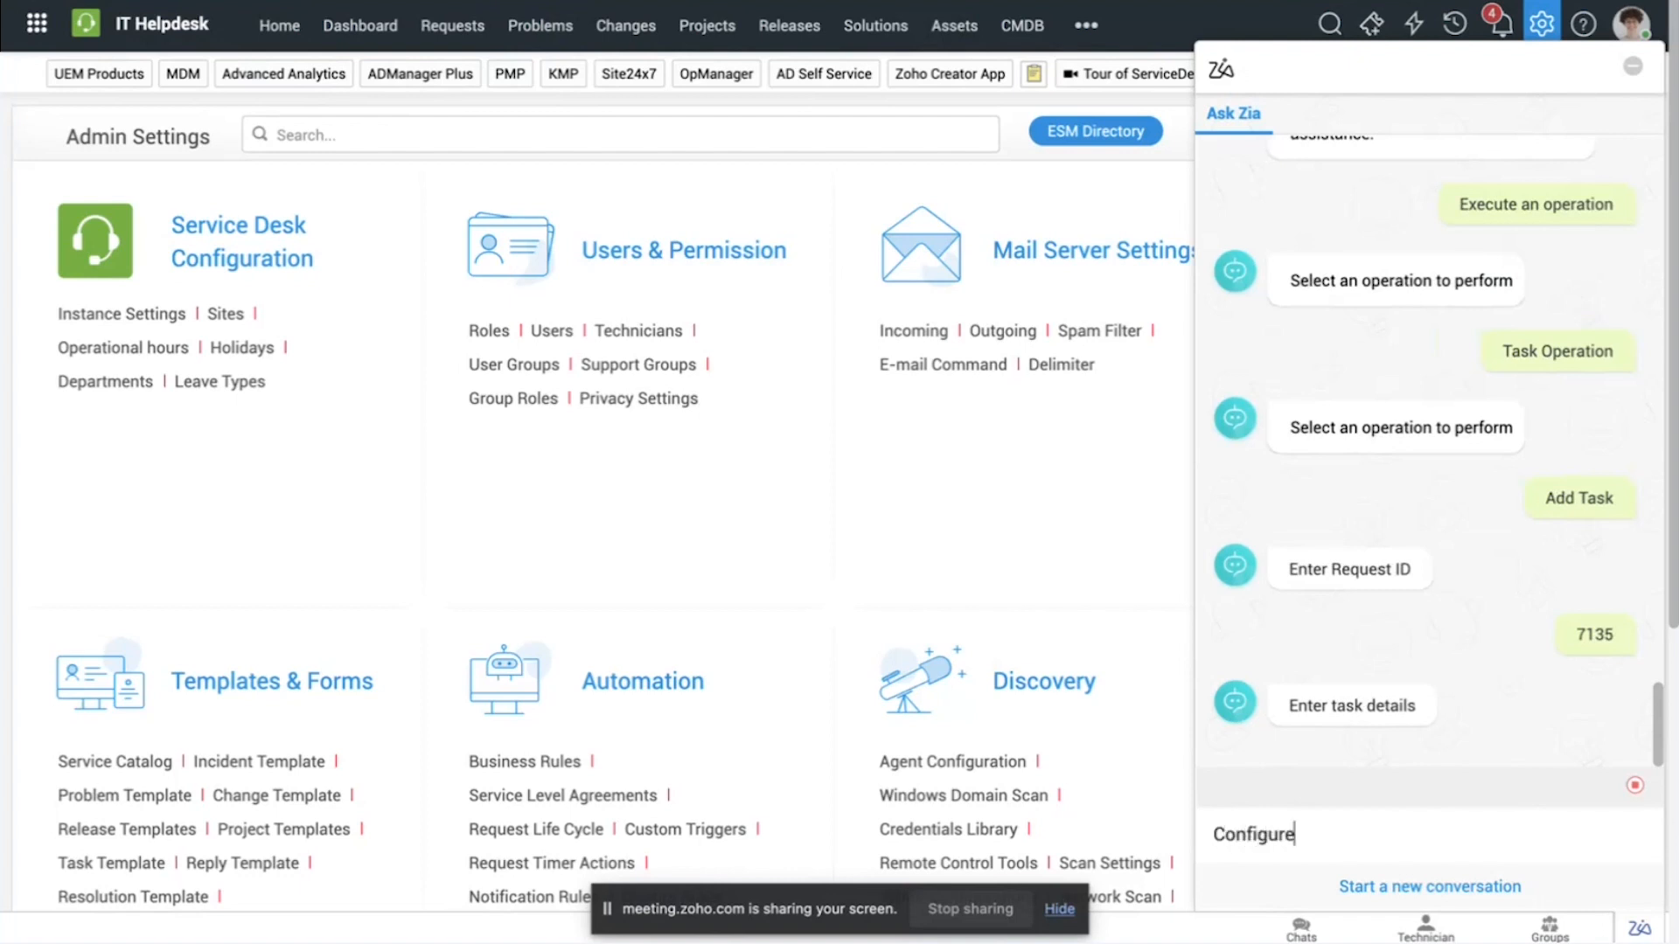
pyautogui.write(' the OS for the l')
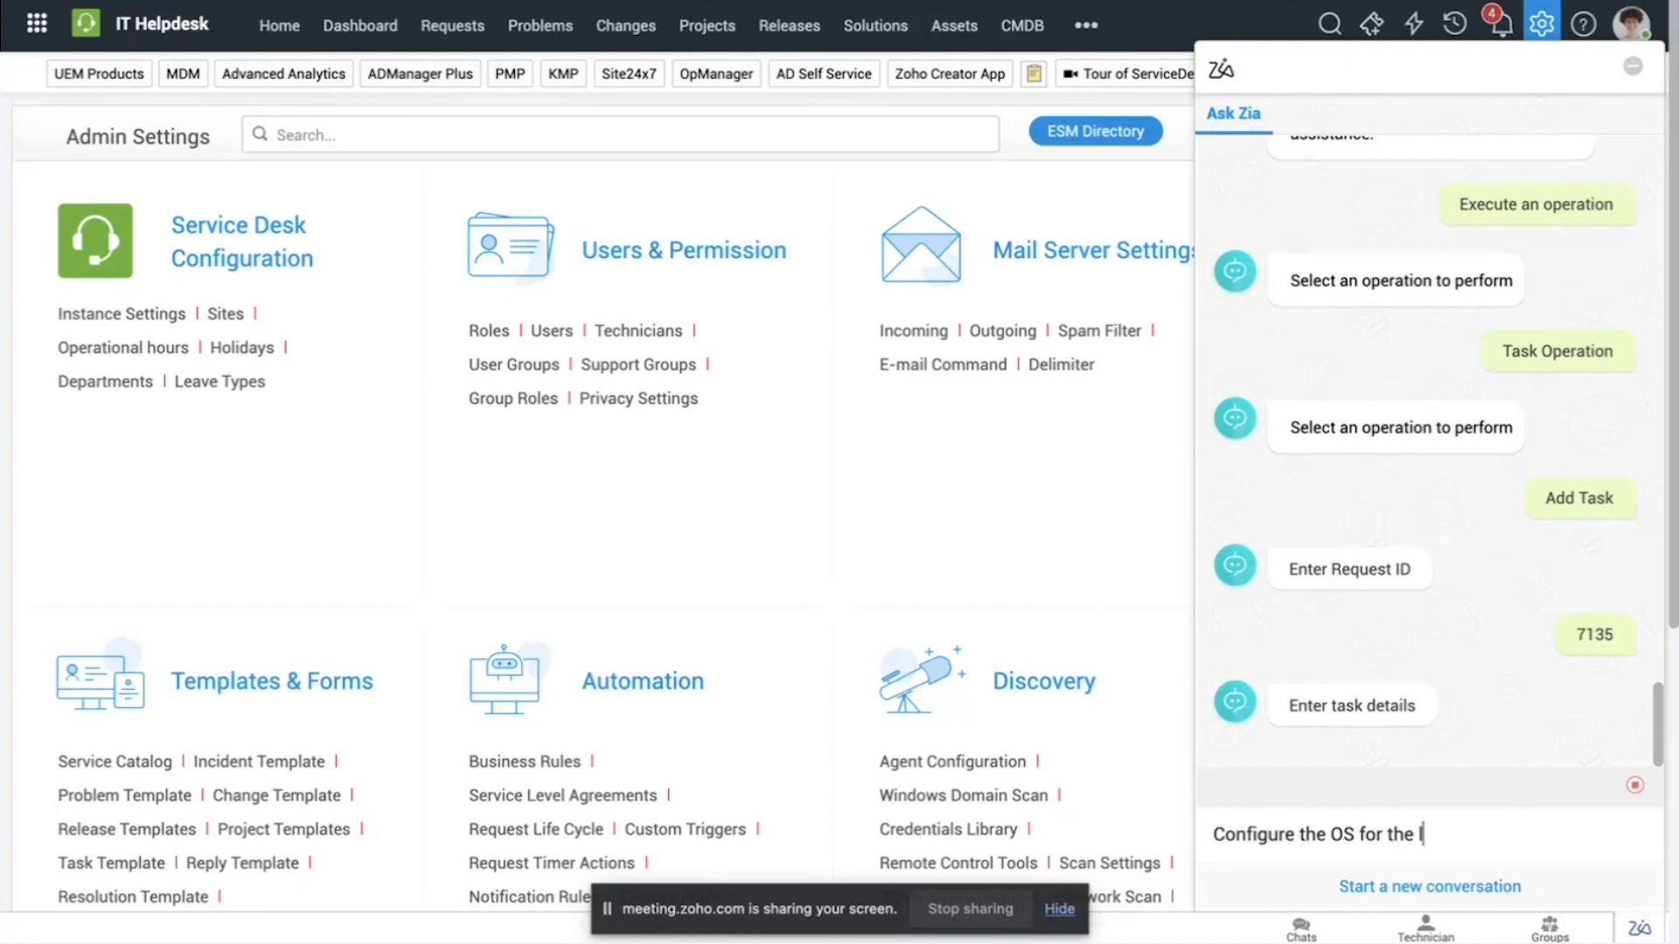
pyautogui.write('aptop')
pyautogui.press('Return')
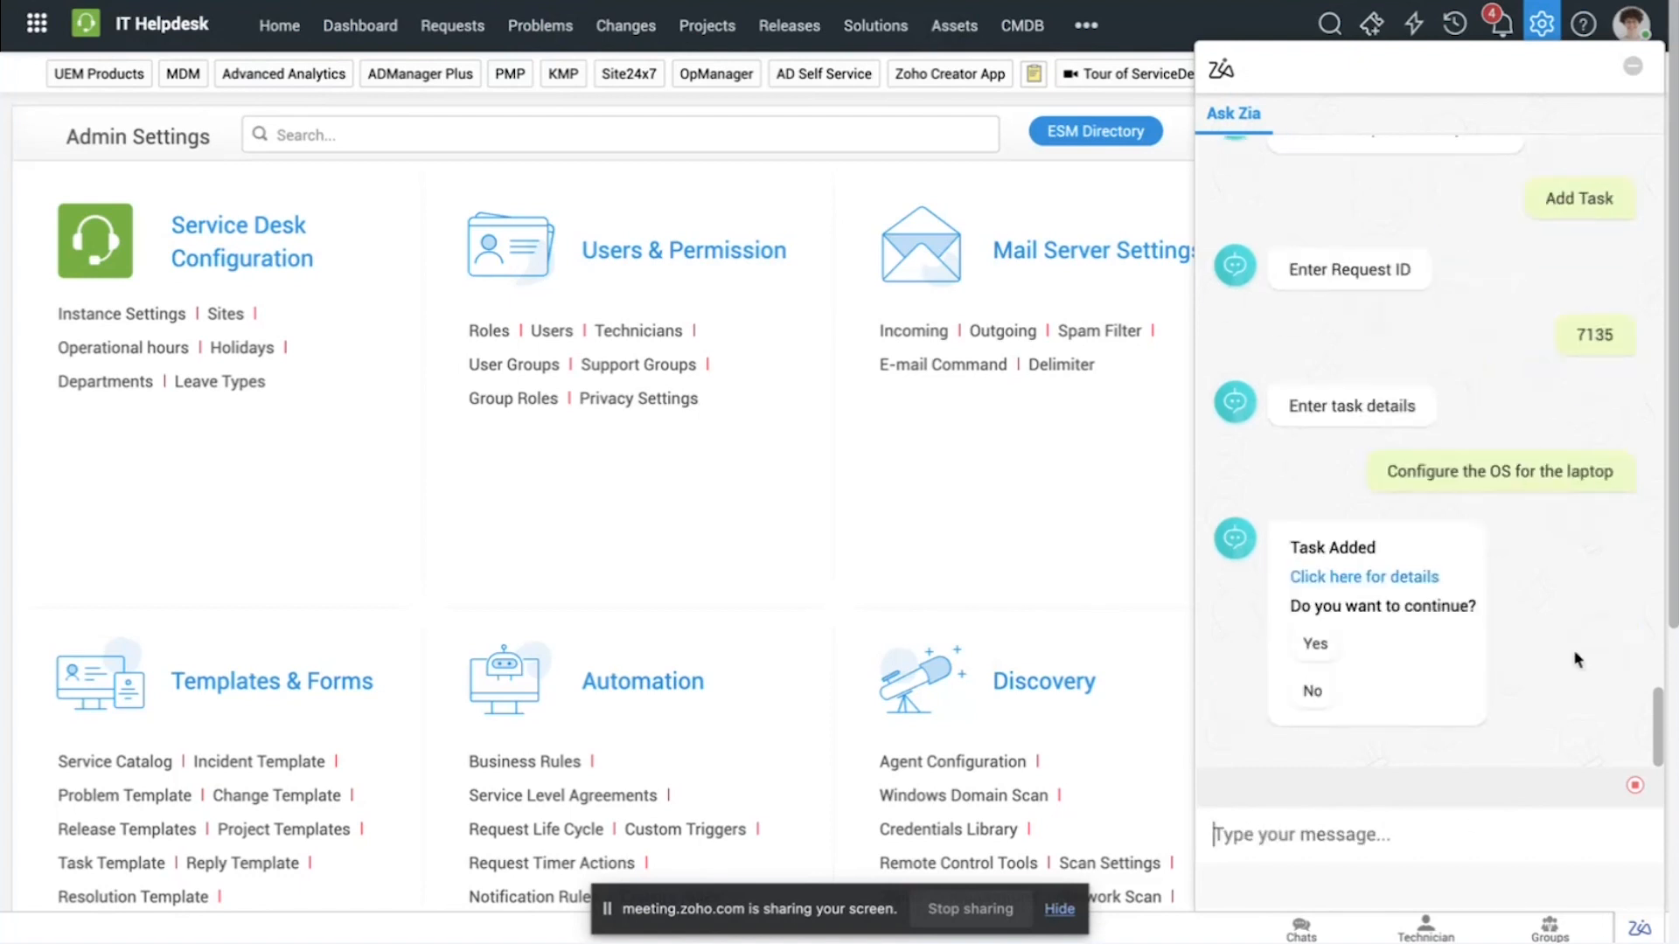
# Step: Open the added task's details, then end the Zia conversation with a Happy rating and close the chat
pyautogui.click(1399, 581)
pyautogui.click(1319, 695)
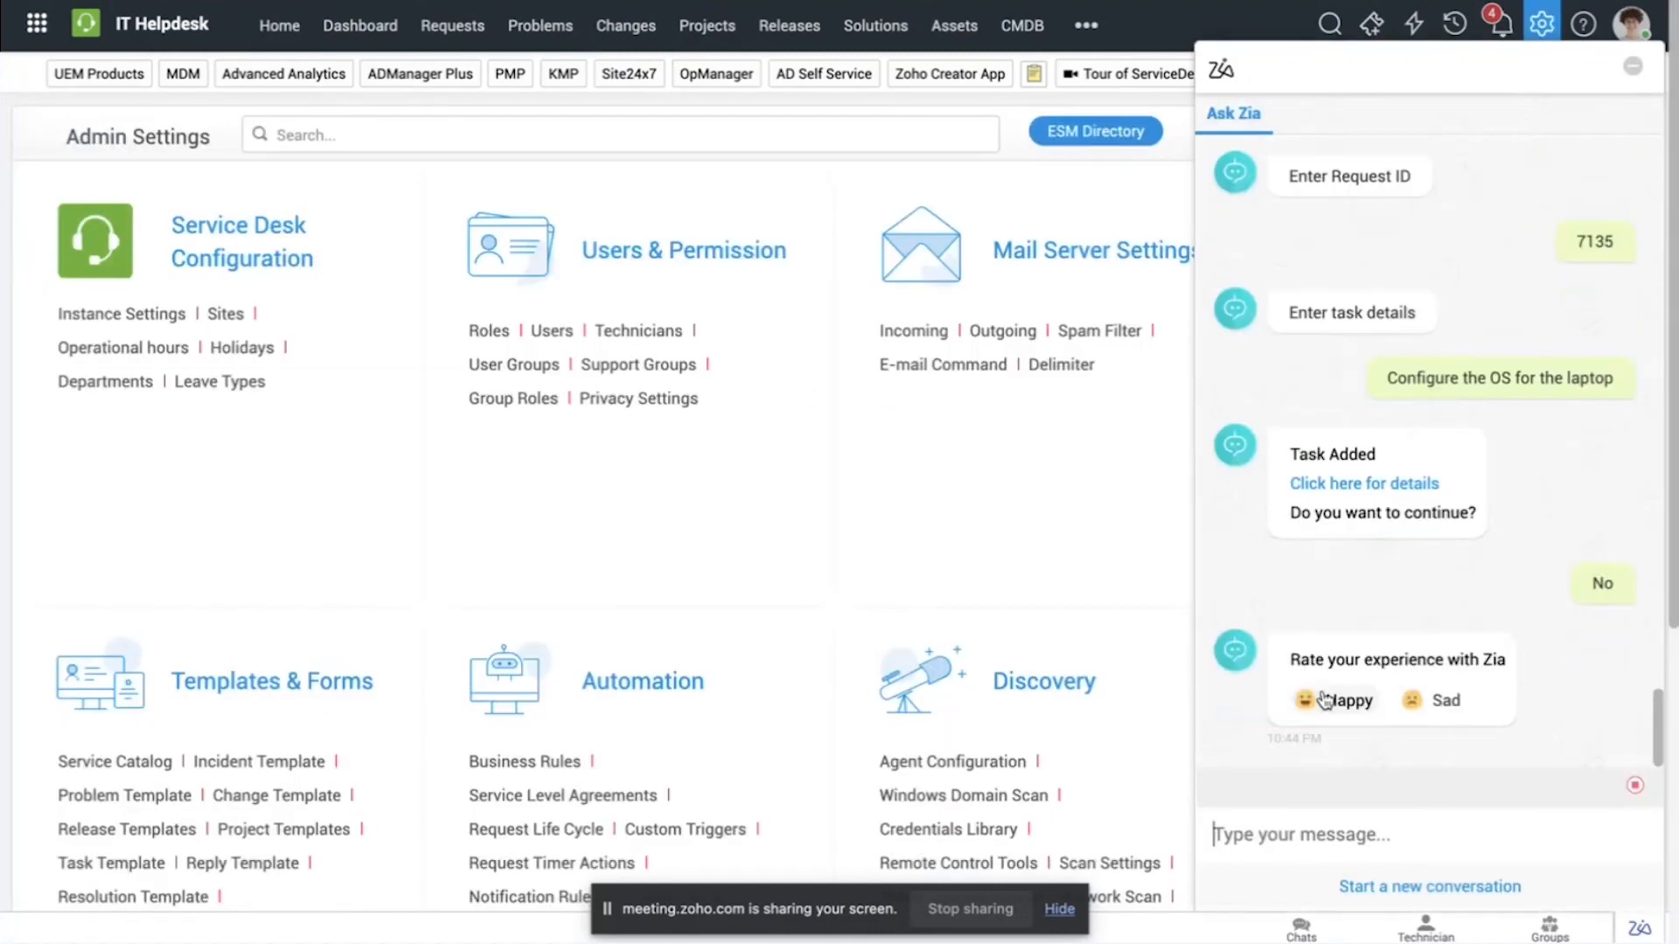
pyautogui.click(1325, 700)
pyautogui.click(1635, 786)
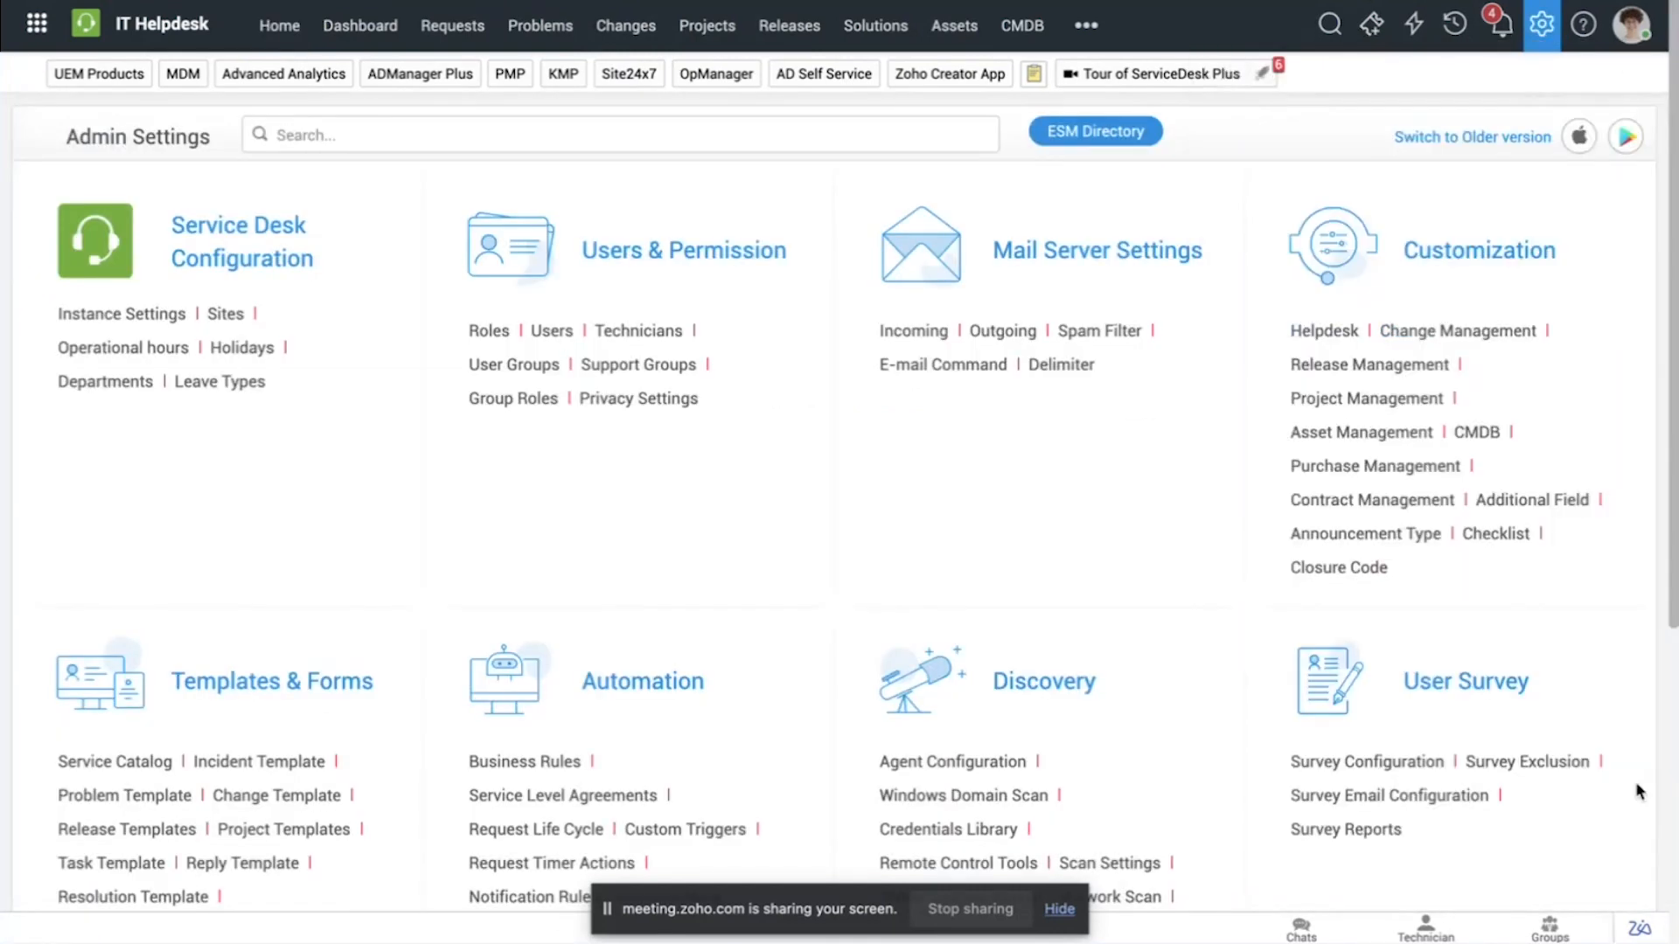
pyautogui.click(1639, 928)
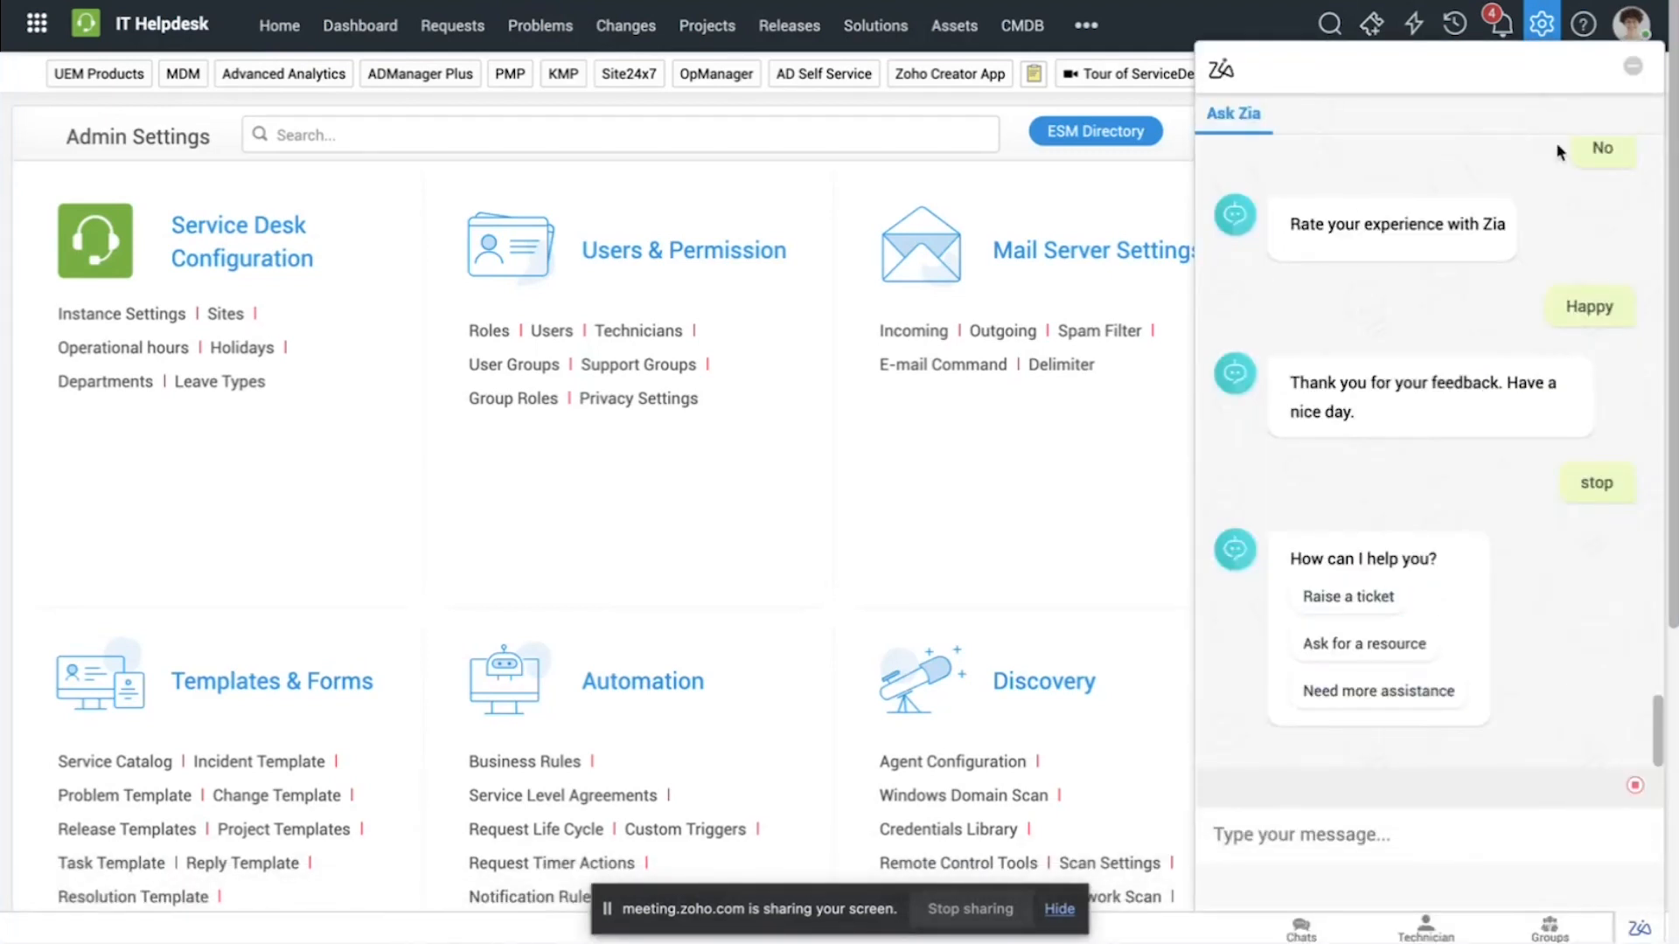
pyautogui.click(1631, 73)
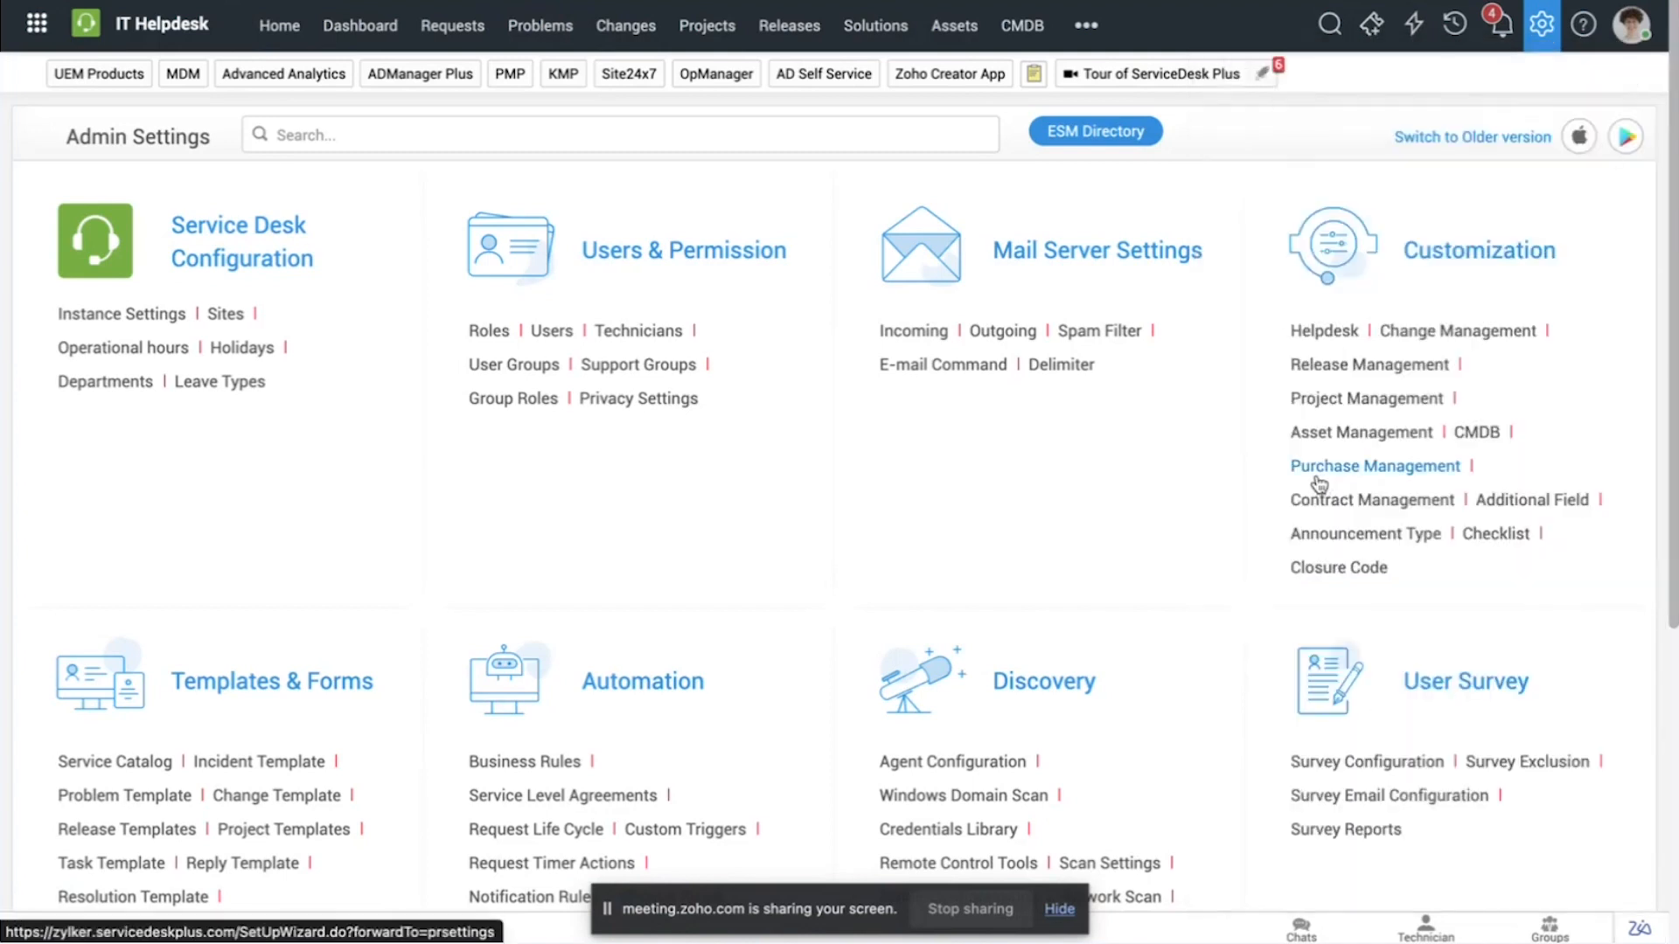
# Step: Open the Zia Bot settings in the admin area and bring up the Zia workflow configuration
pyautogui.scroll(-3, 1213, 464)
pyautogui.scroll(3, 1214, 463)
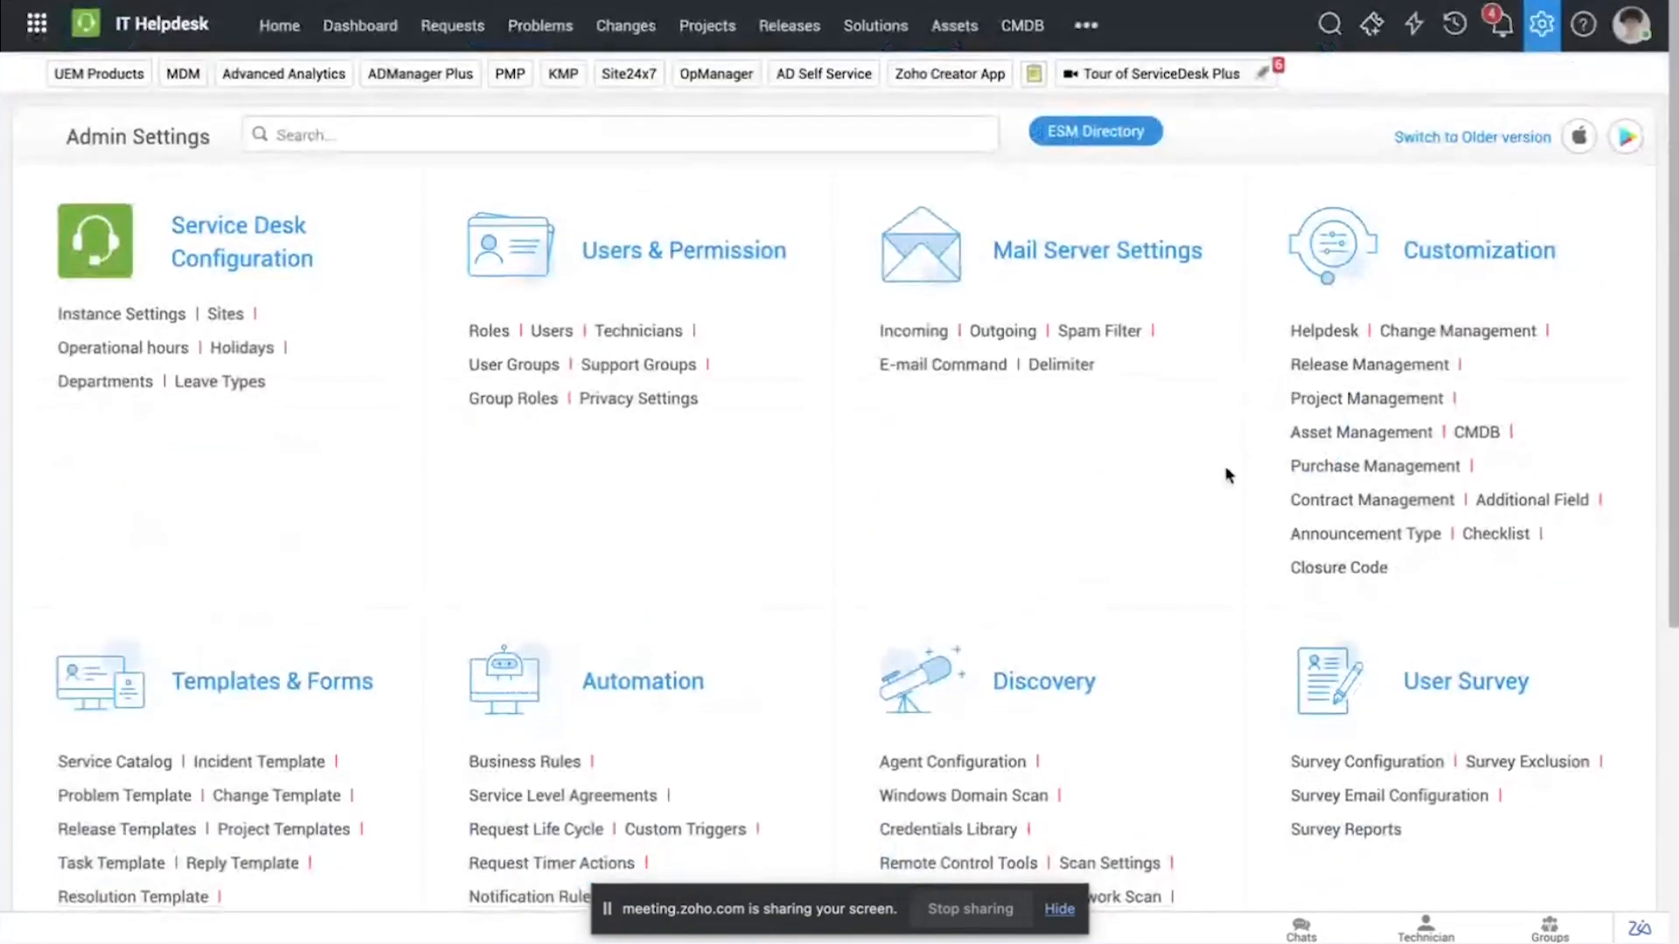
pyautogui.scroll(-6, 1225, 473)
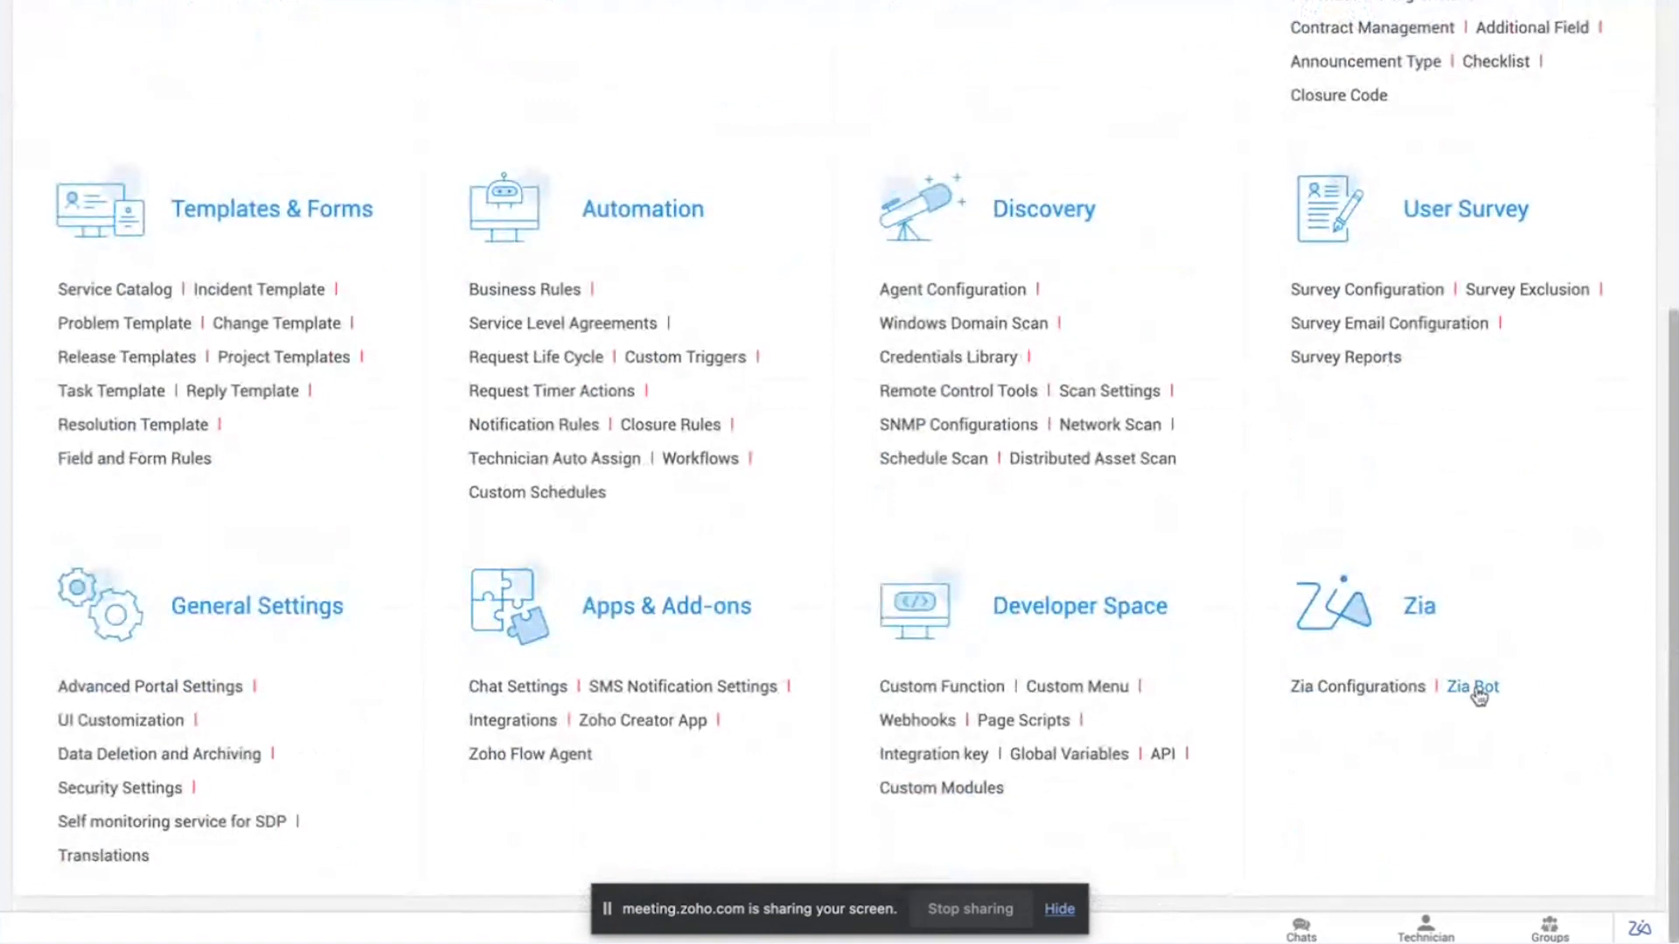
pyautogui.click(1474, 686)
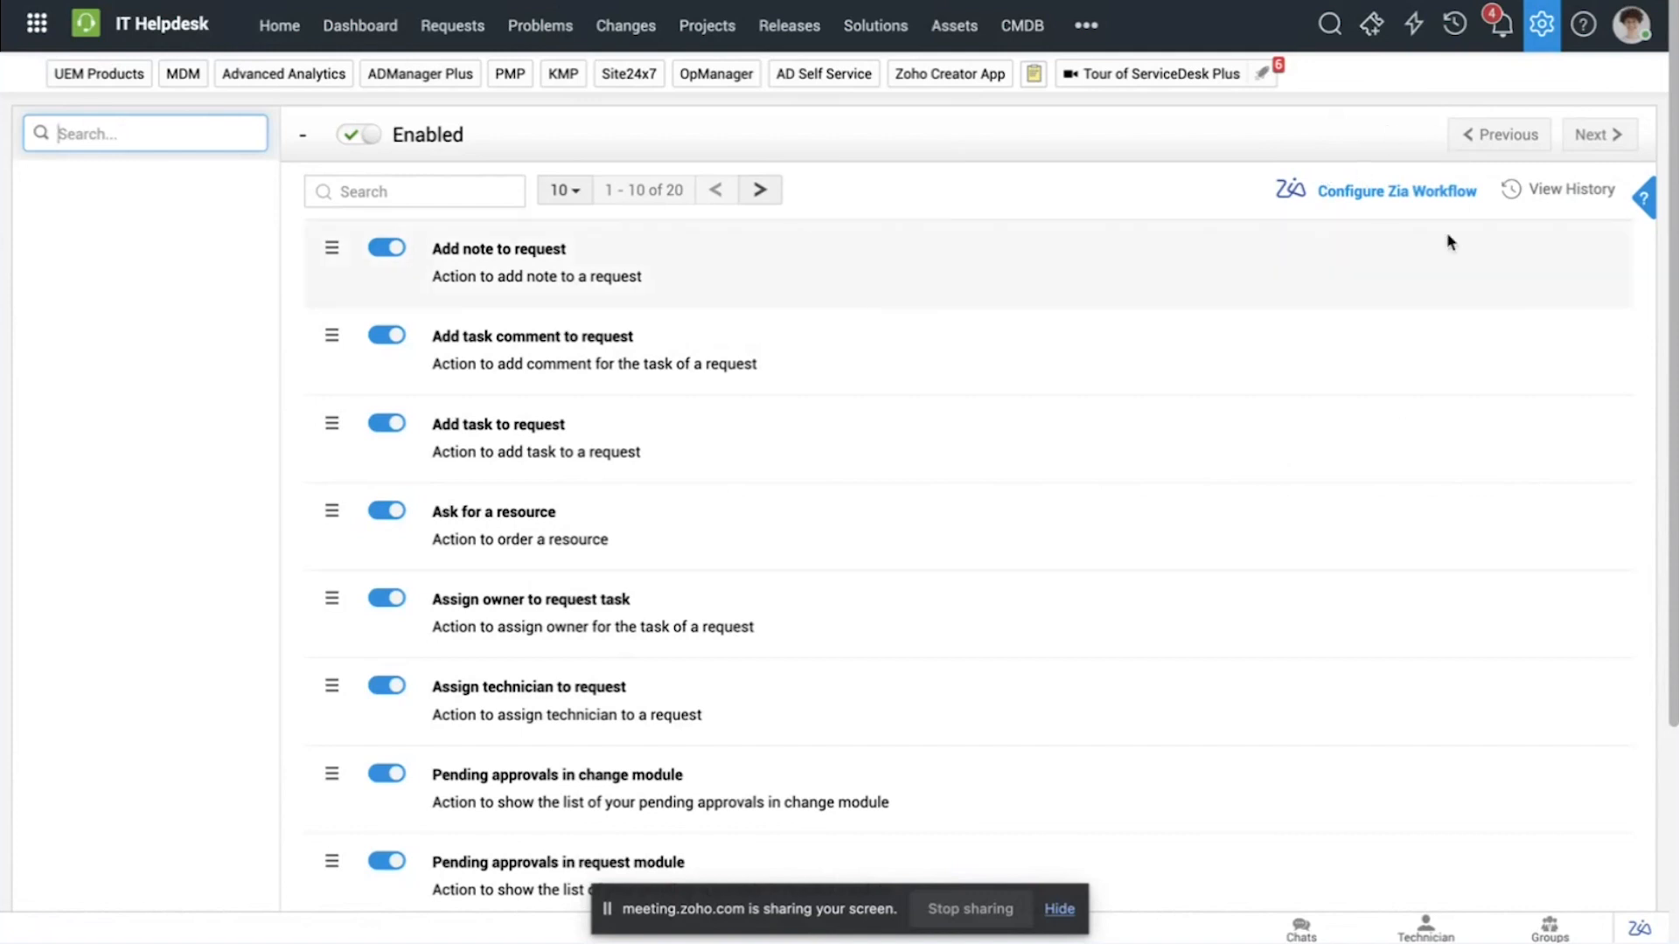
pyautogui.click(1397, 191)
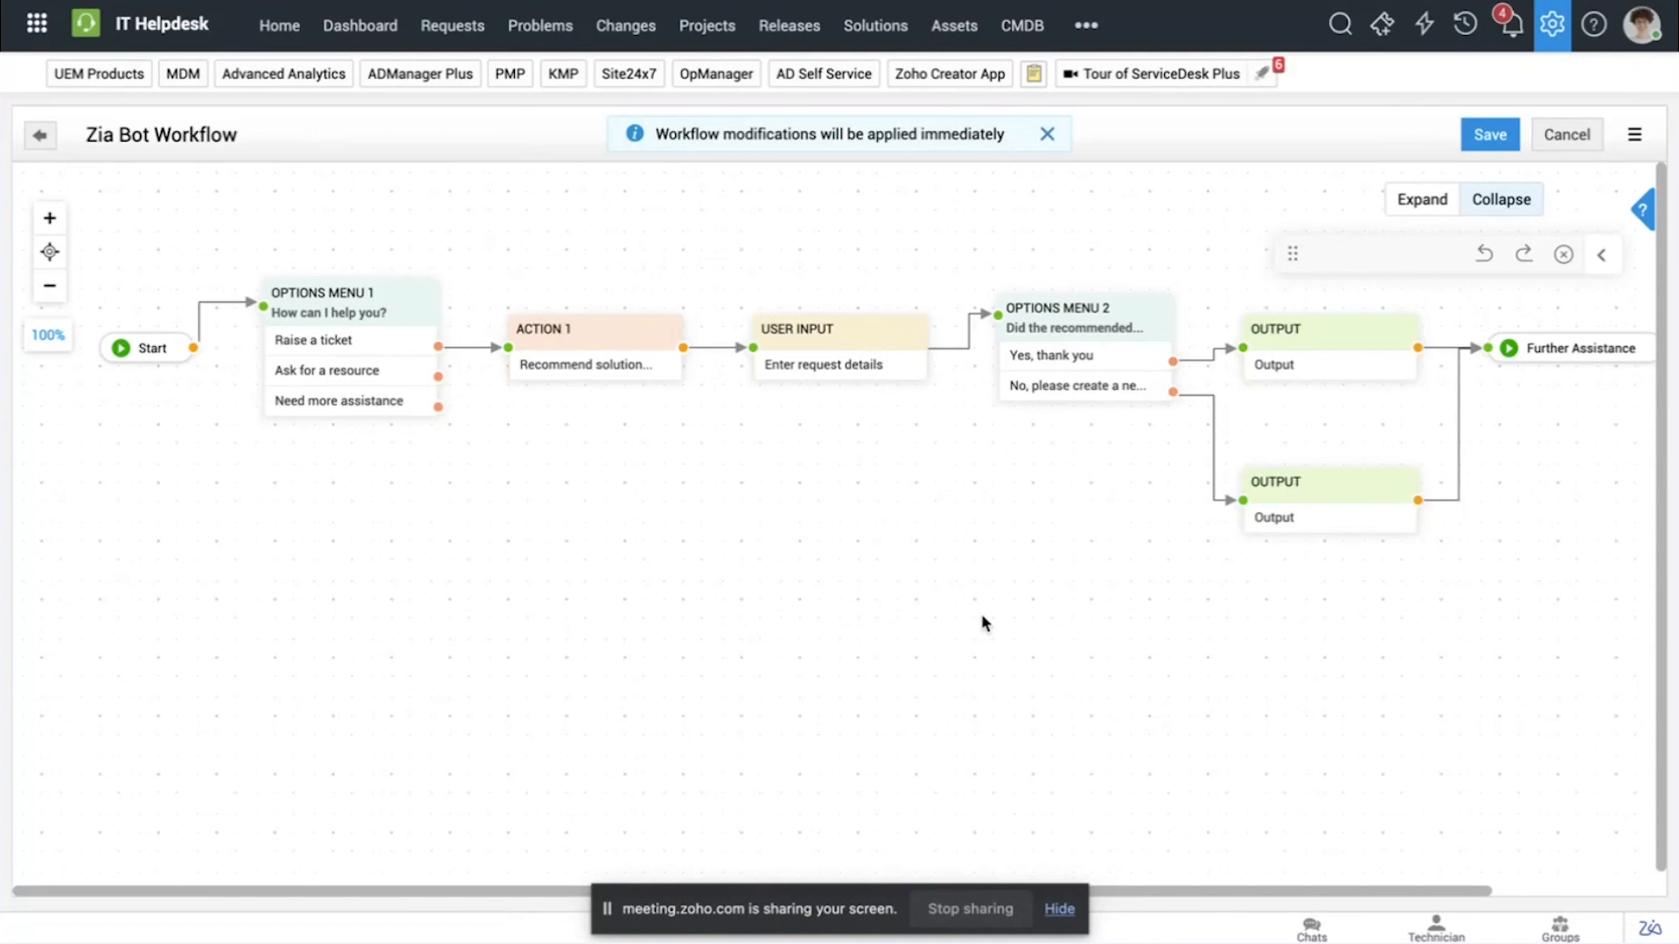
# Step: Review the earlier Add Task conversation in the Zia chat alongside the bot workflow
pyautogui.click(1648, 930)
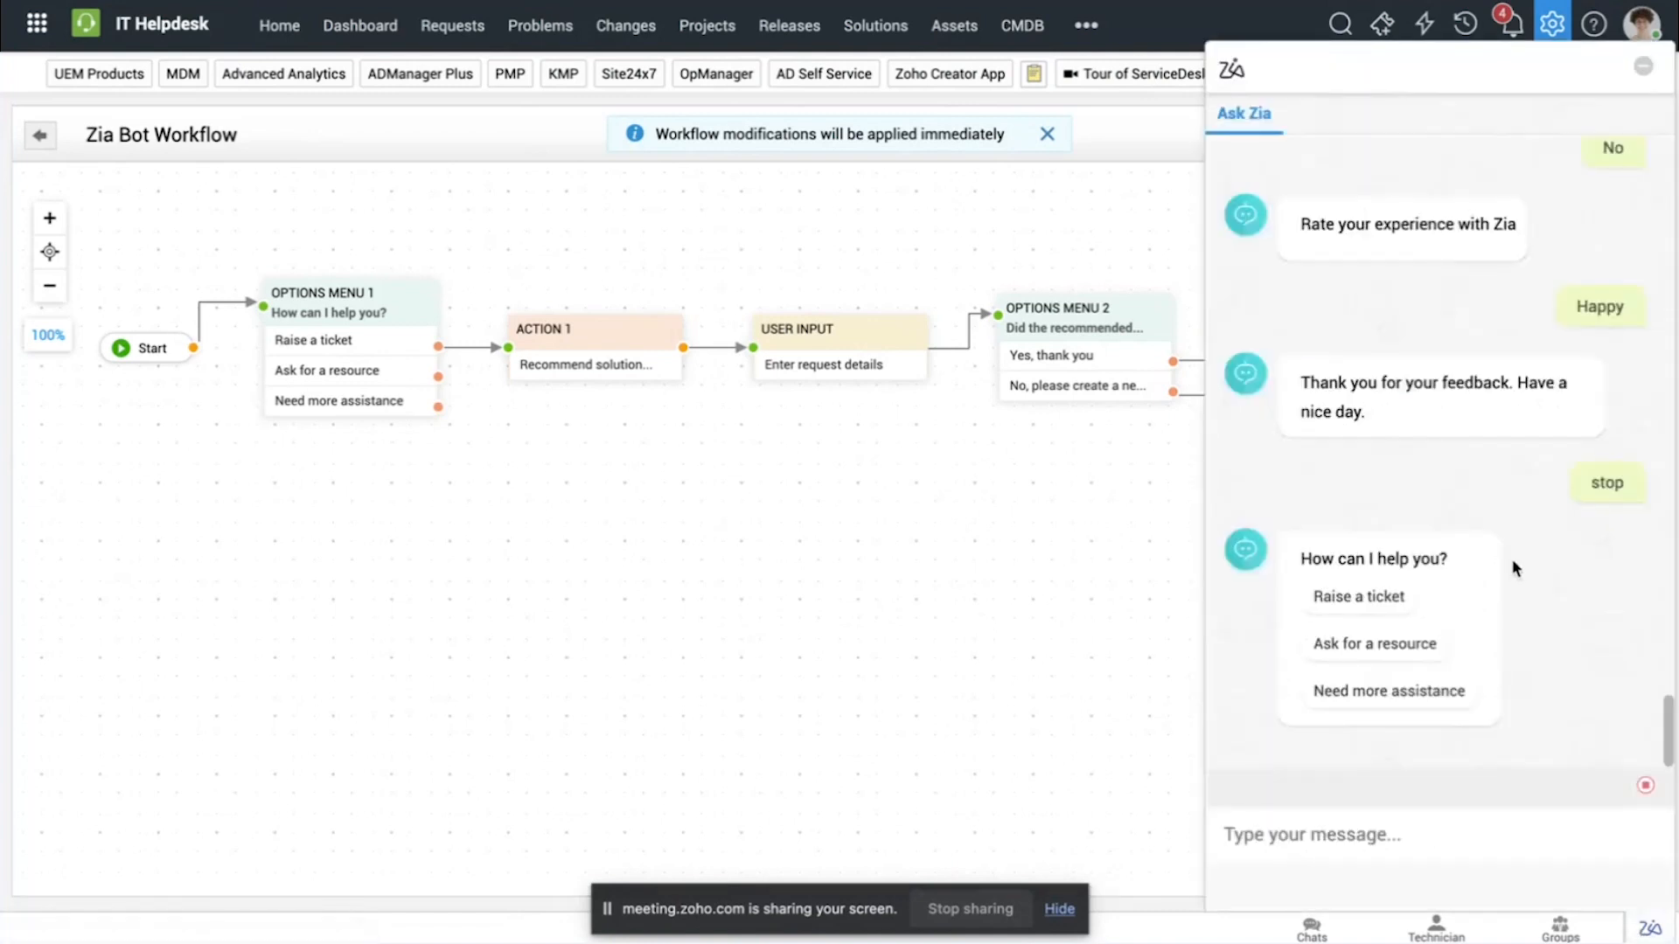
pyautogui.scroll(10, 1513, 559)
pyautogui.scroll(3, 1513, 560)
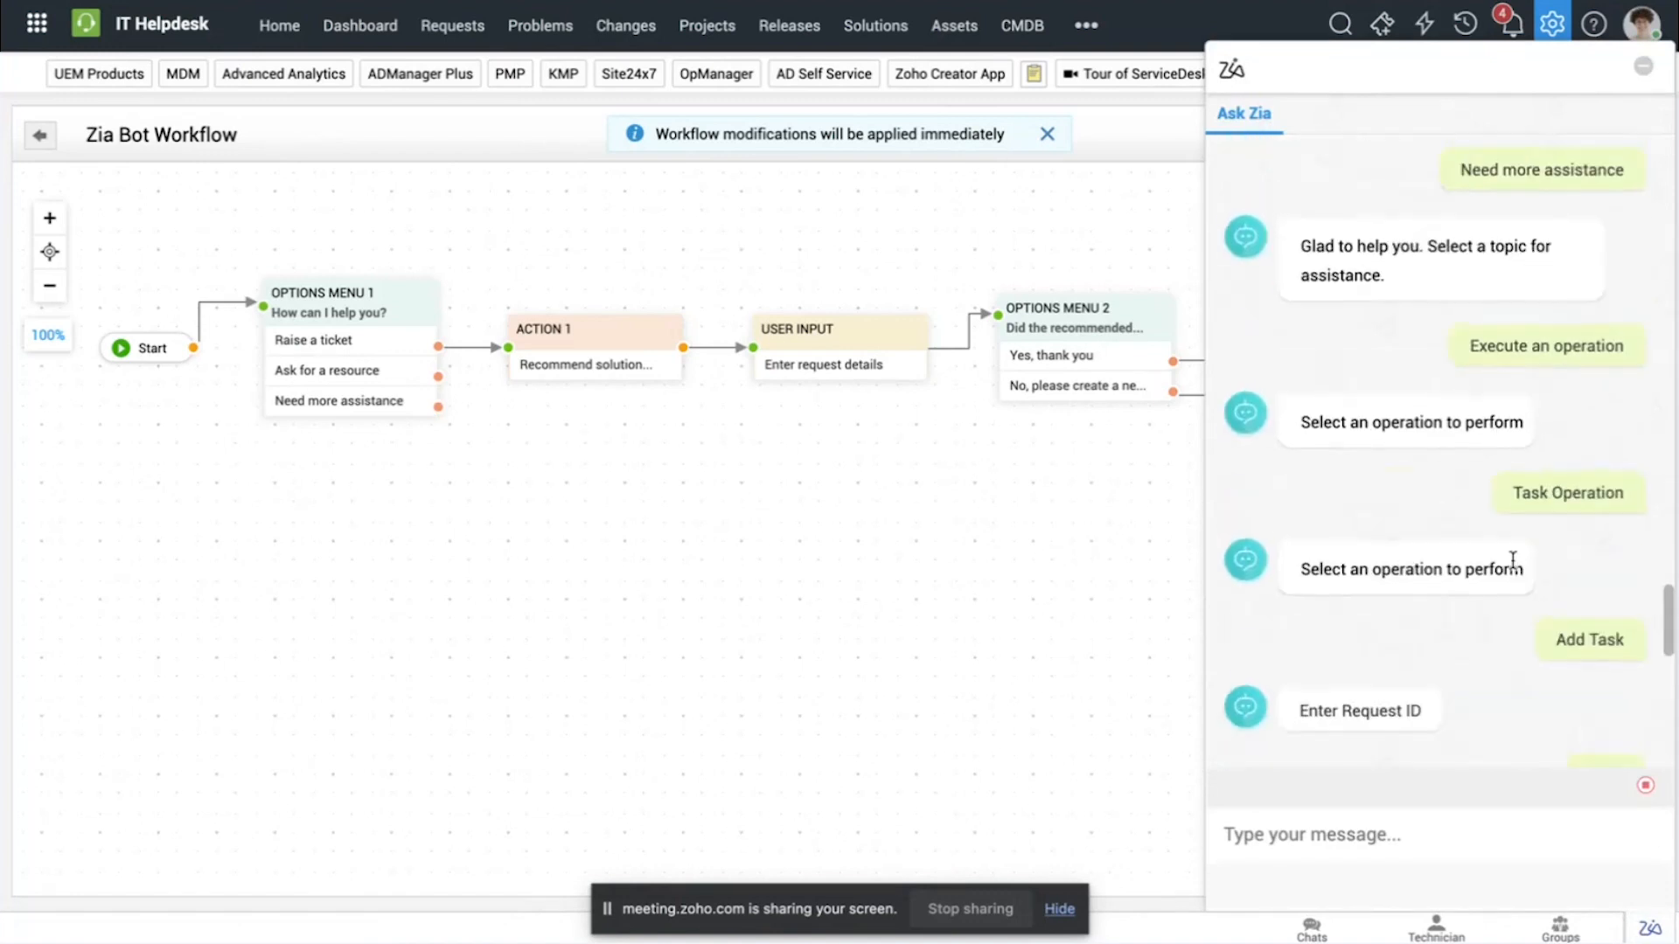
pyautogui.scroll(2, 1513, 559)
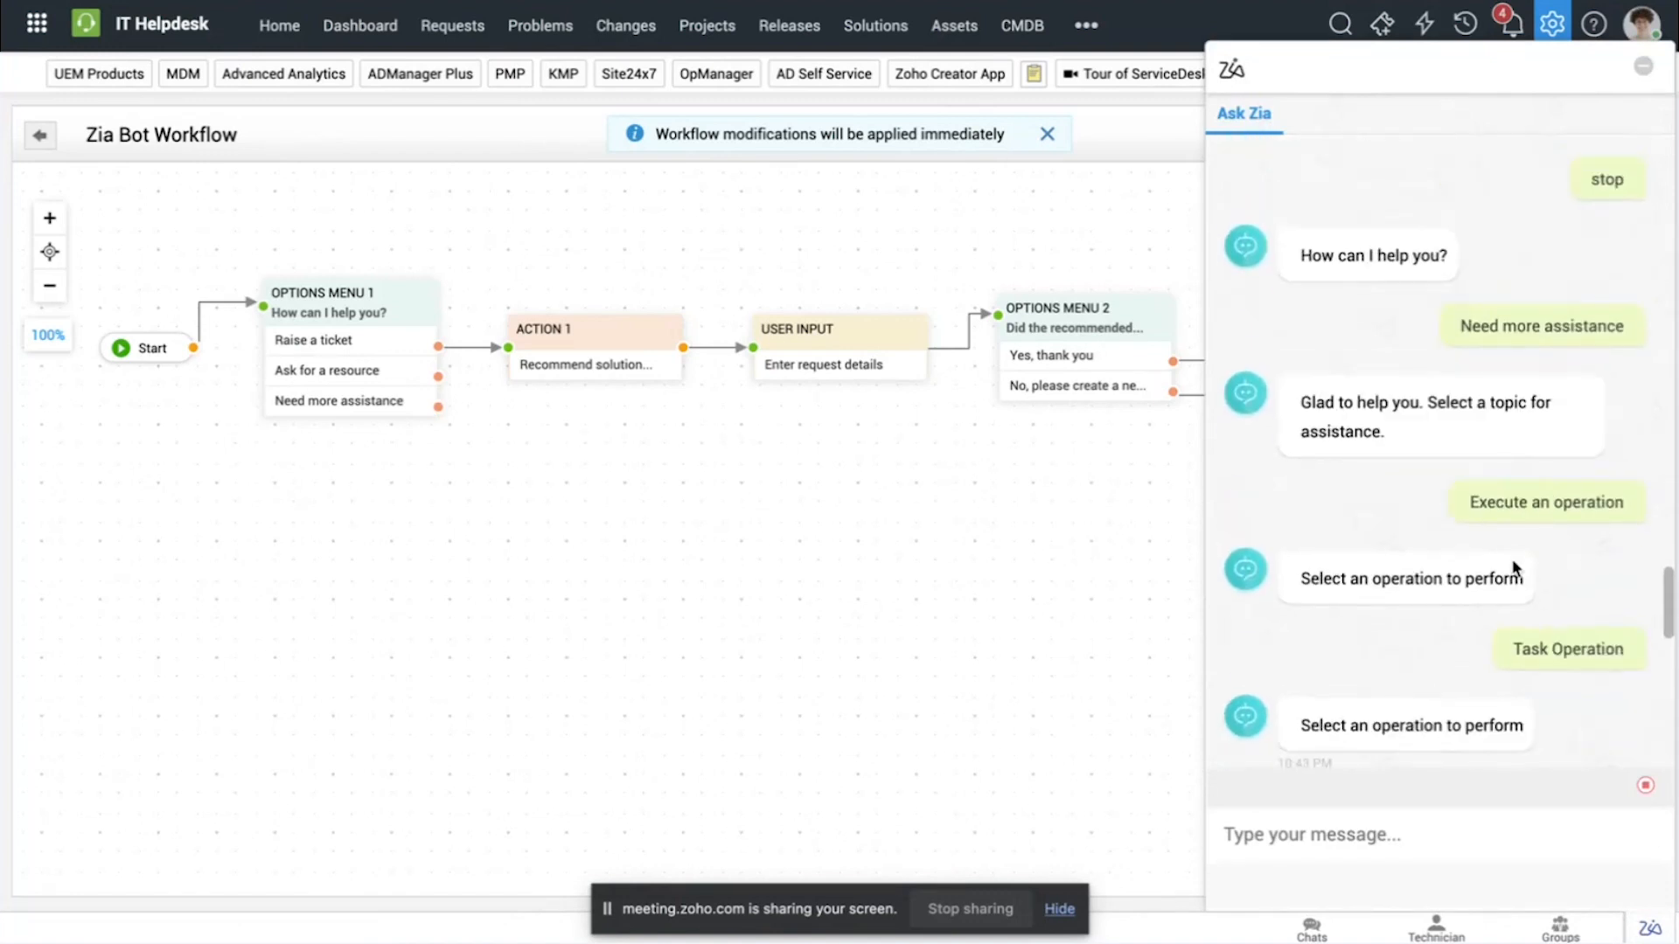
pyautogui.scroll(-1, 1515, 568)
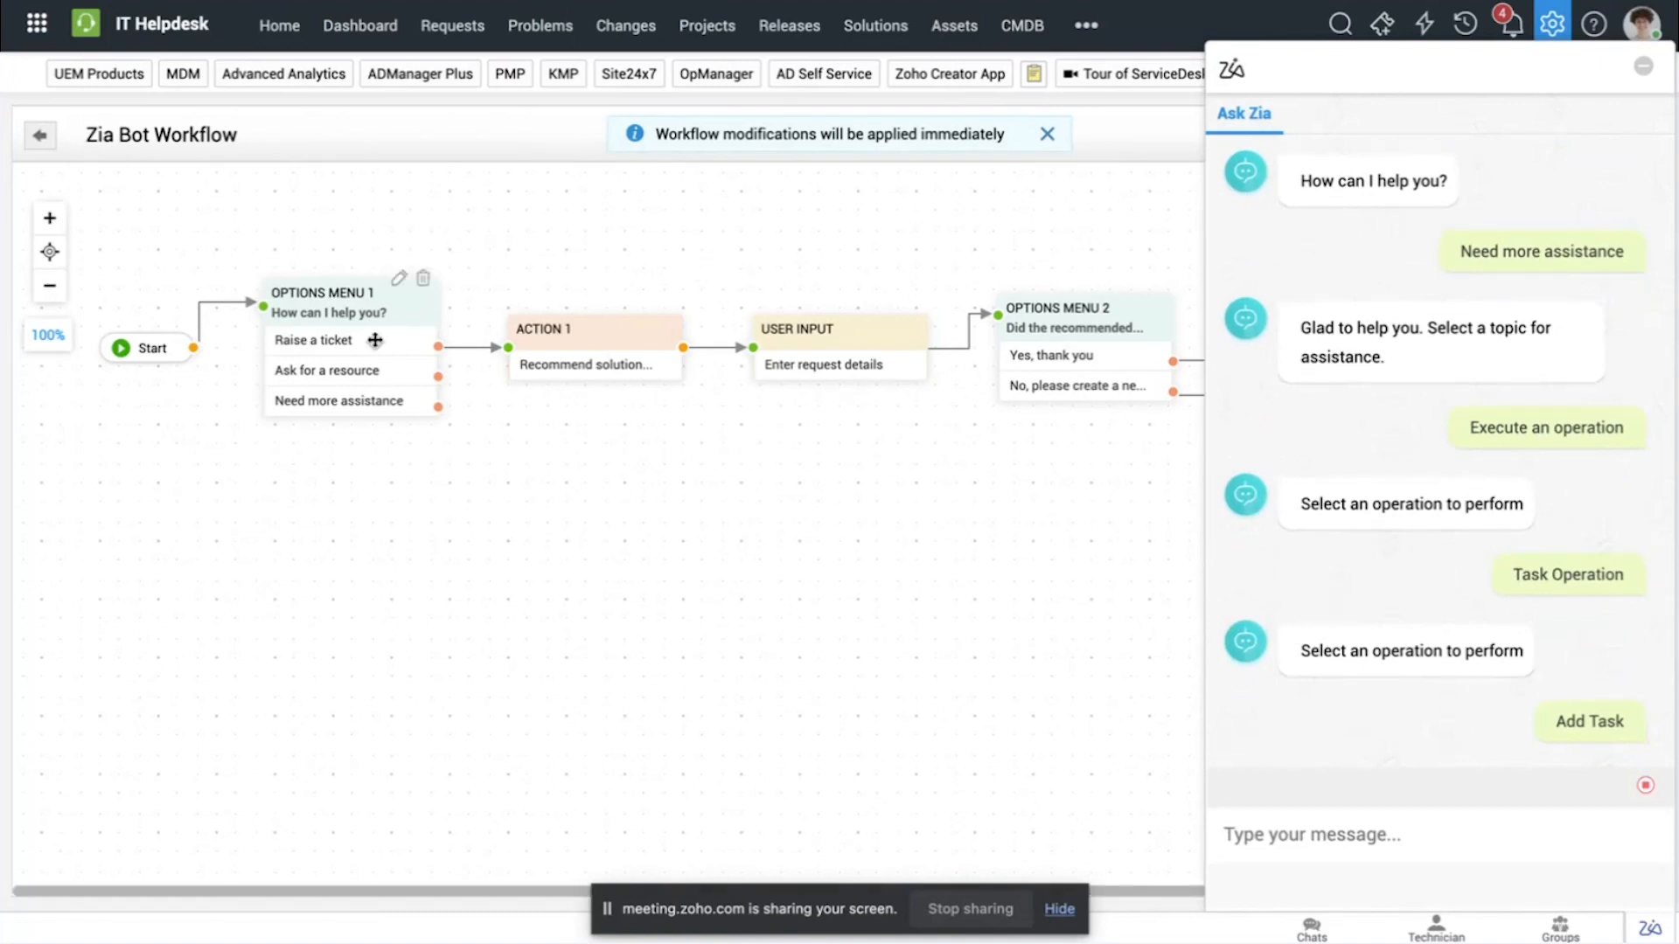
# Step: Trace the workflow branch through Need more assistance, Execute an operation and Task Operation, and close the chat
pyautogui.click(358, 402)
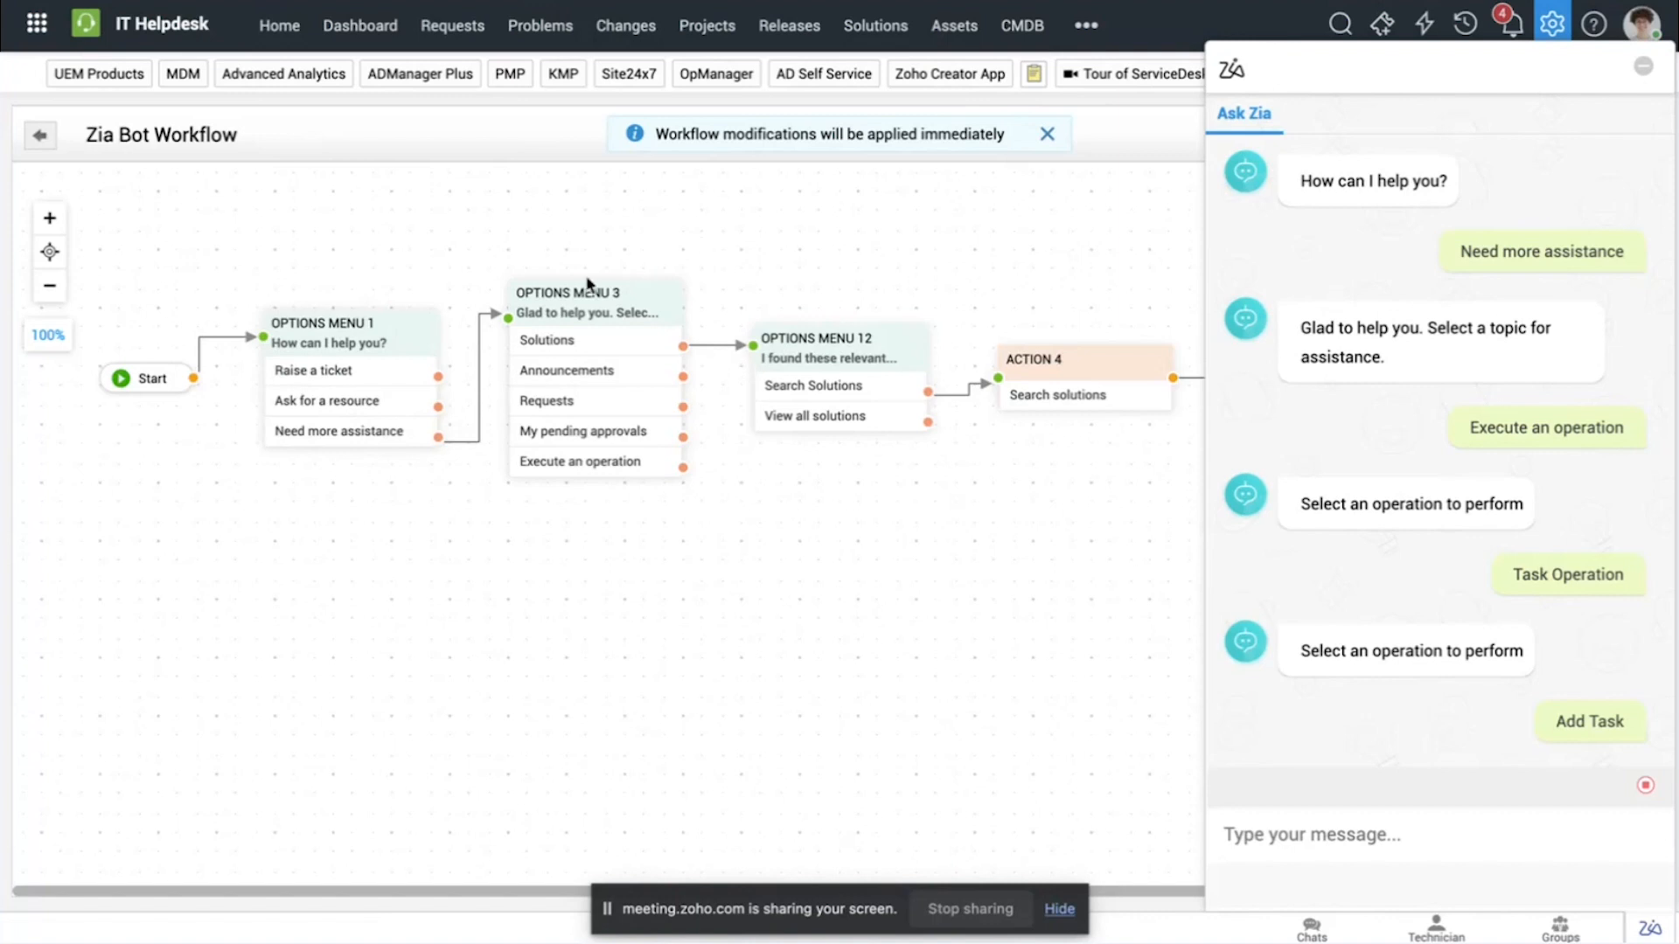
pyautogui.click(582, 463)
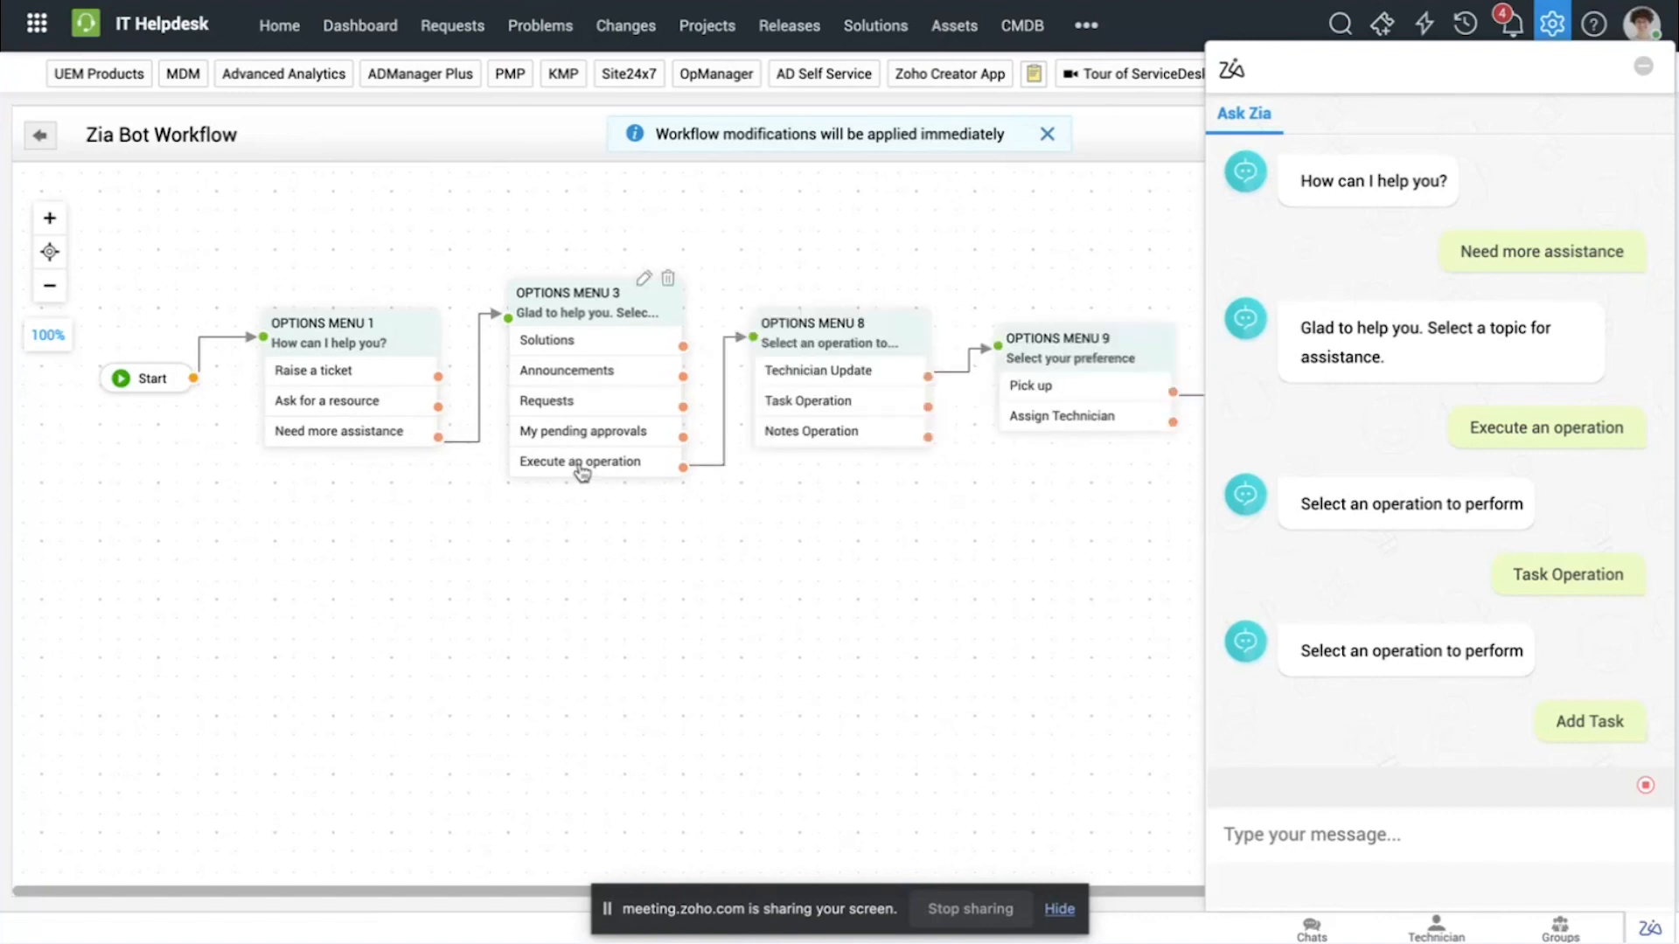
pyautogui.click(791, 403)
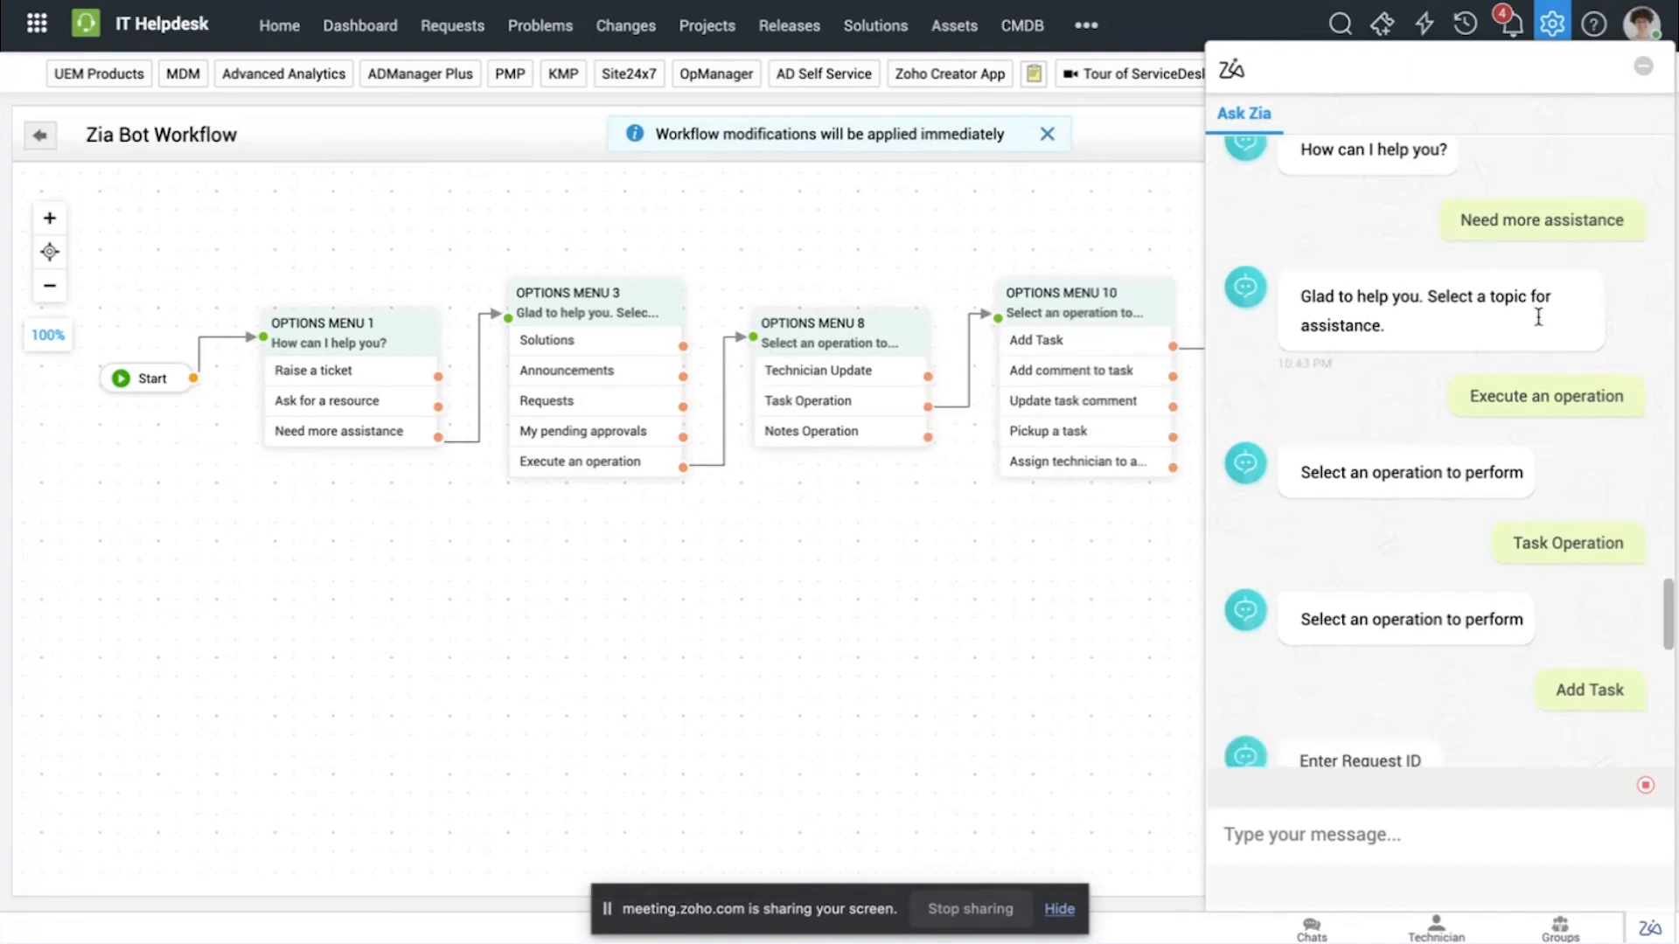
pyautogui.click(1643, 66)
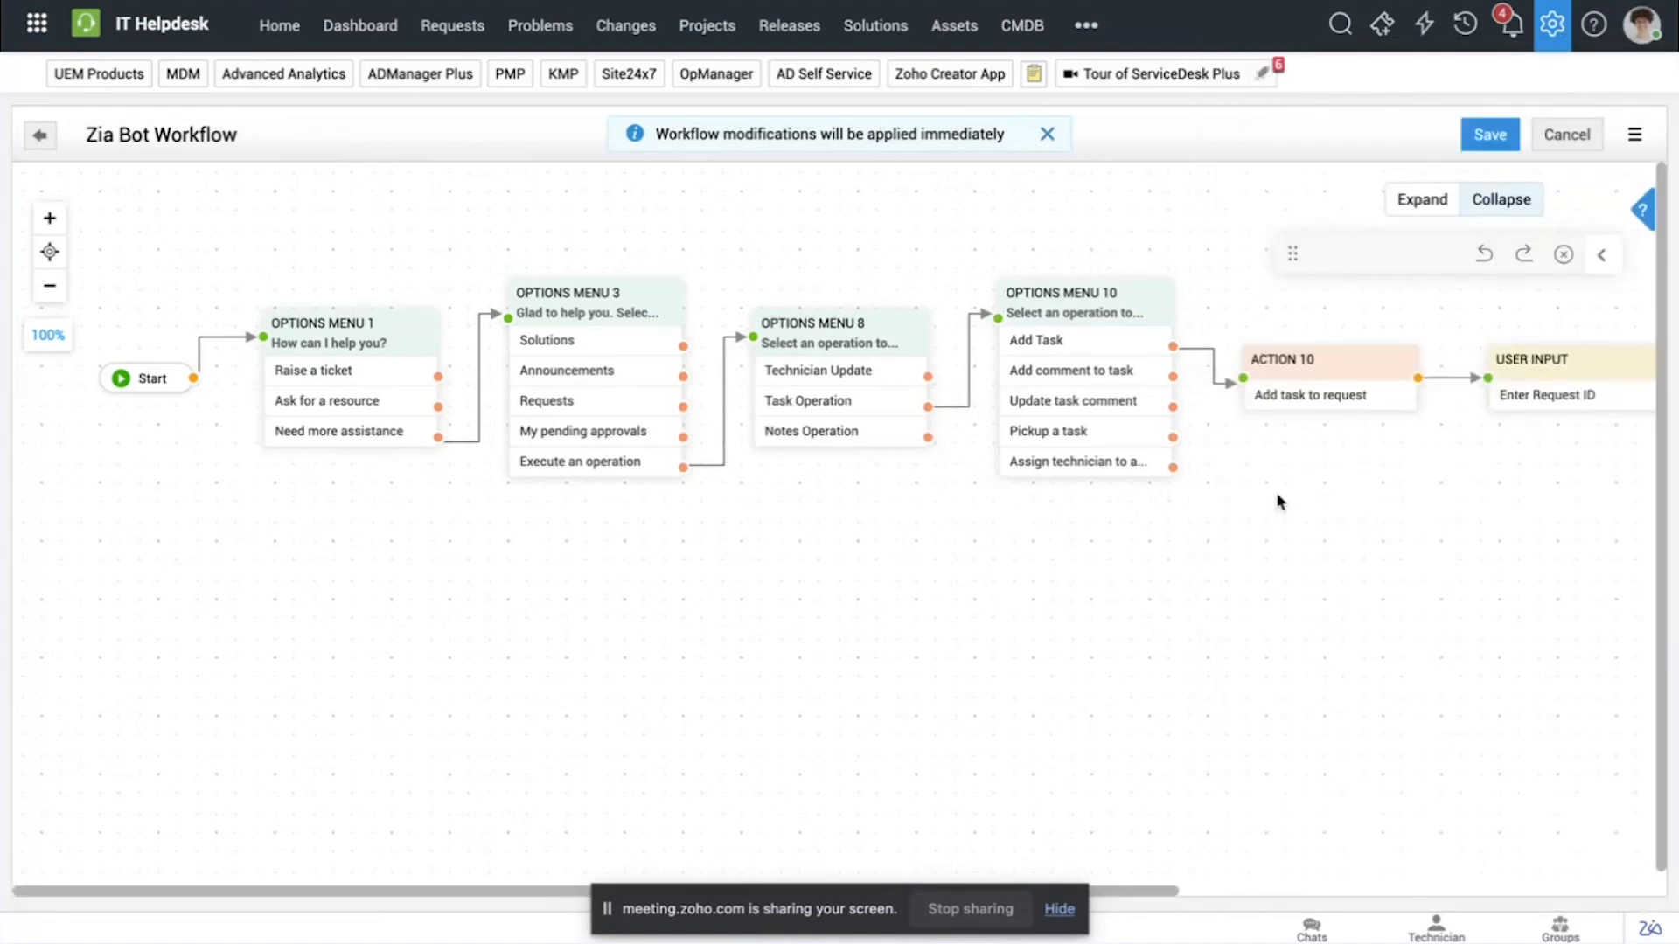
# Step: Inspect the settings of the "Add task to request" action without changing them and examine the user inputs that follow it
pyautogui.moveTo(1277, 497); pyautogui.dragTo(929, 513)
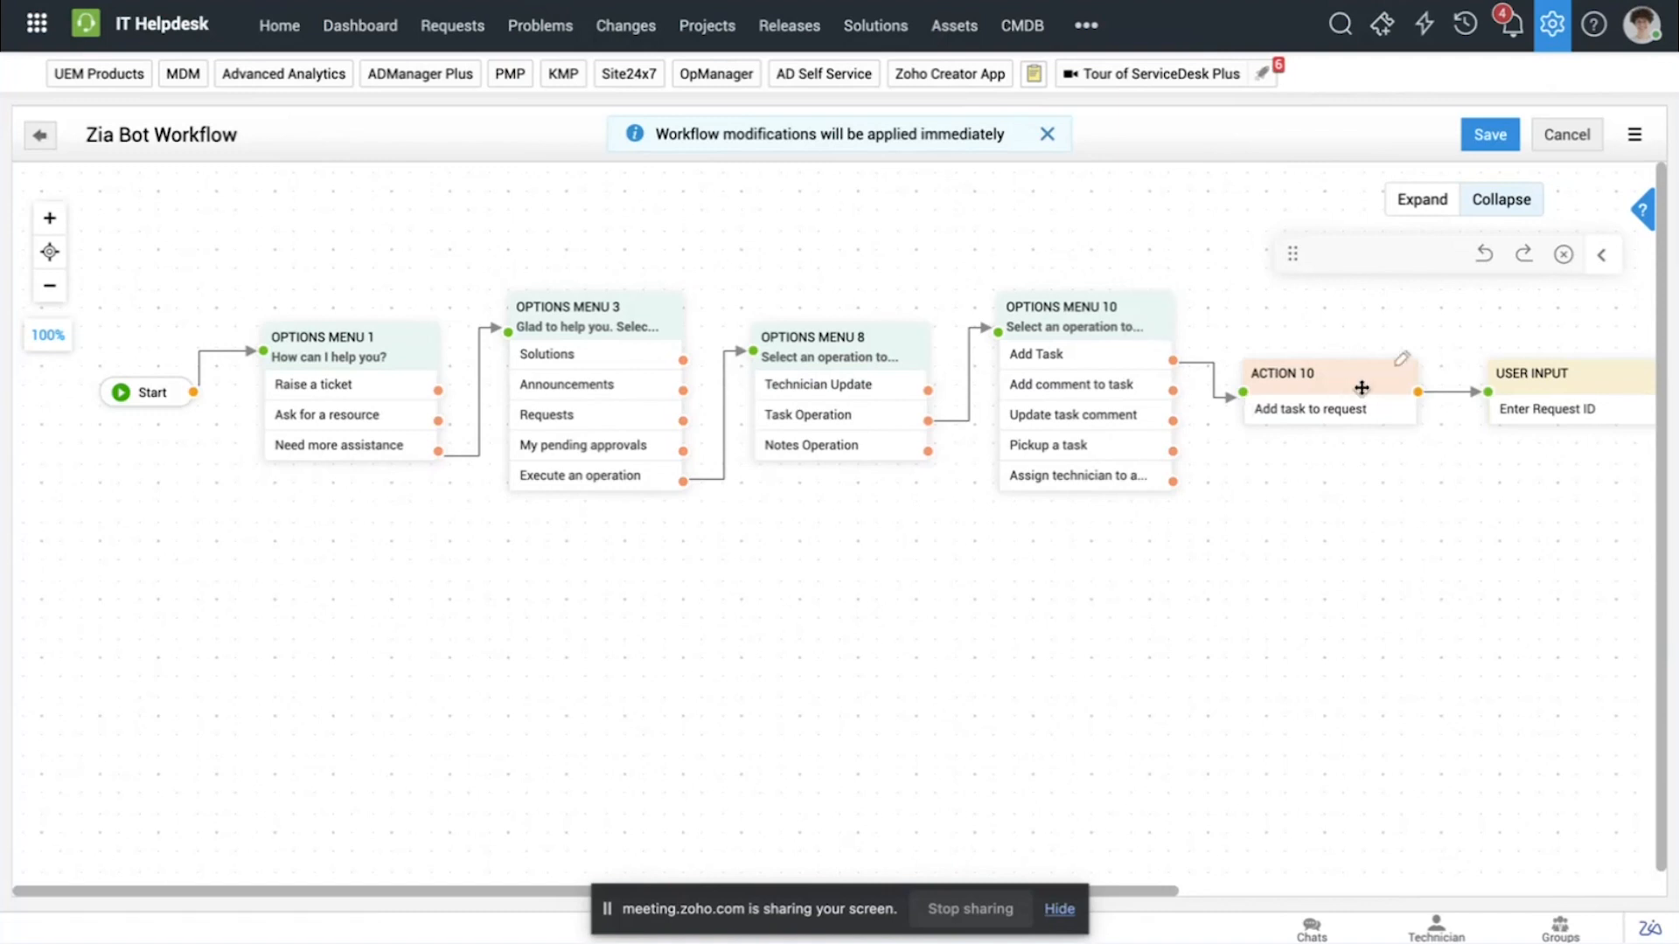
pyautogui.click(1402, 360)
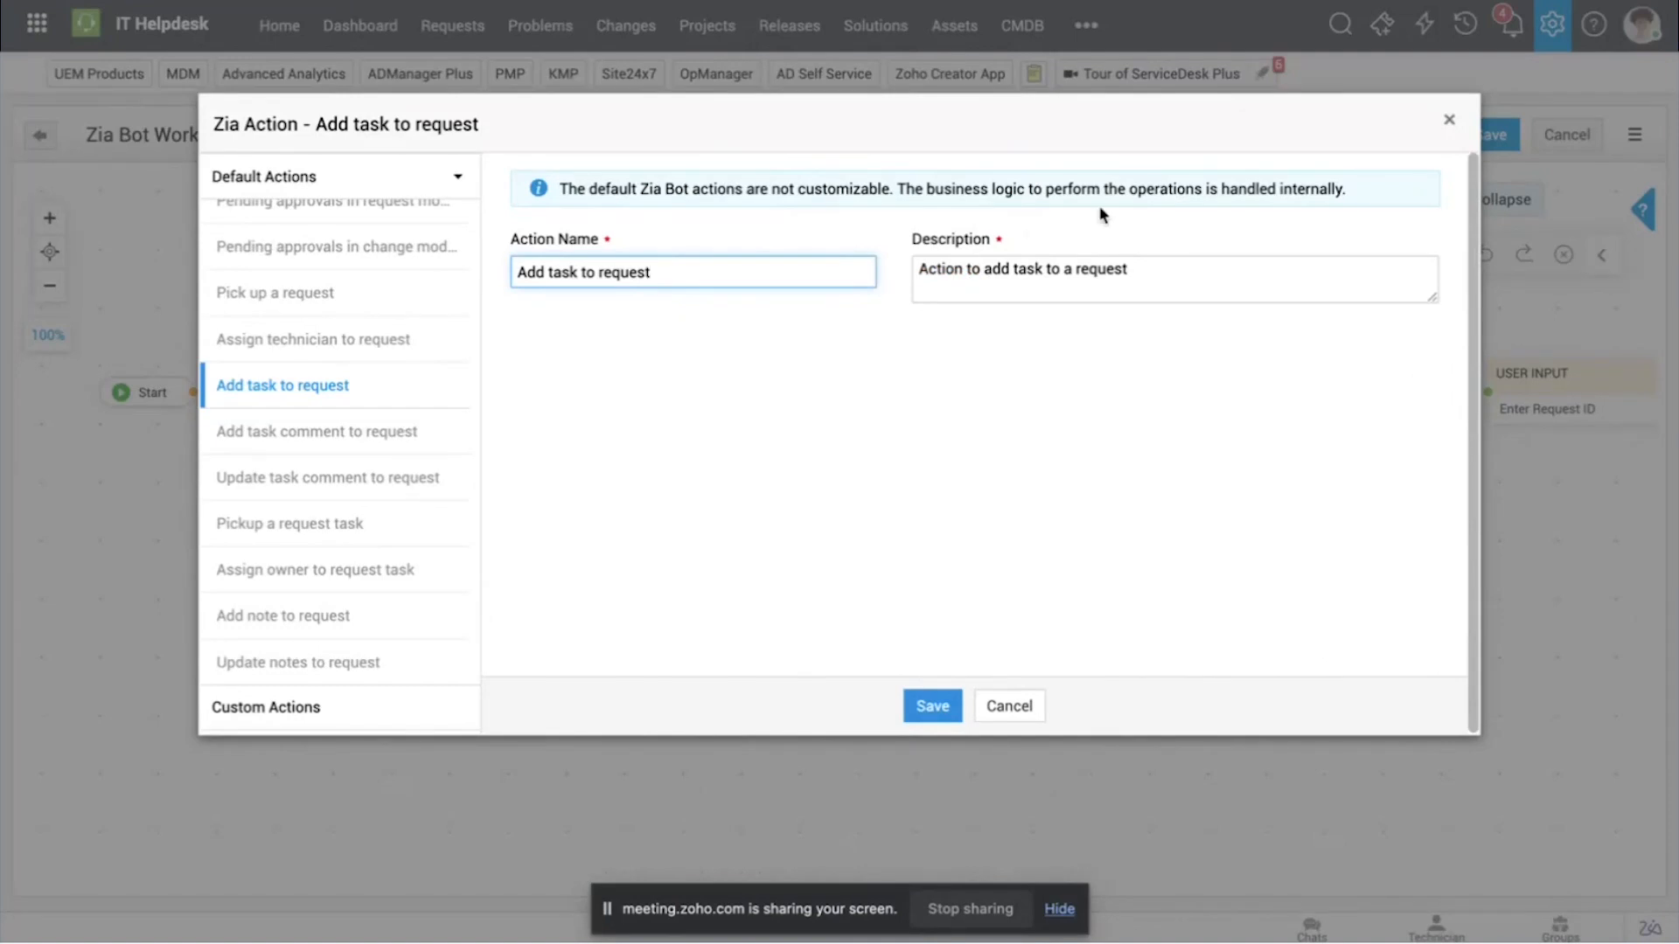
pyautogui.click(1449, 120)
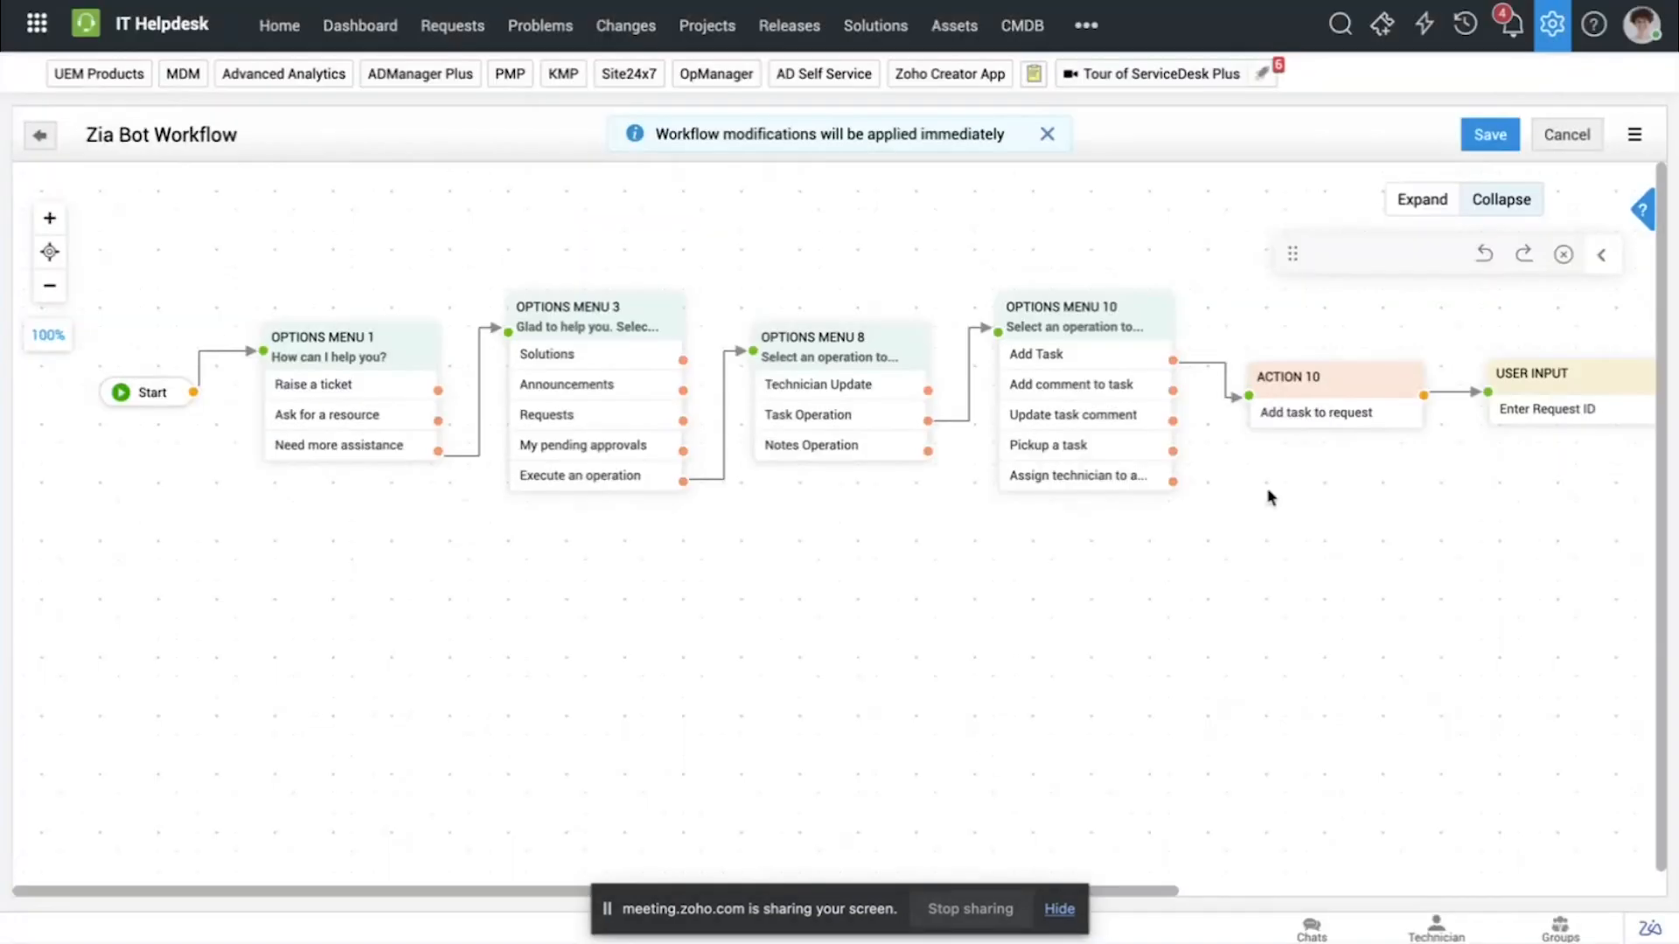
pyautogui.hscroll(10, 1270, 497)
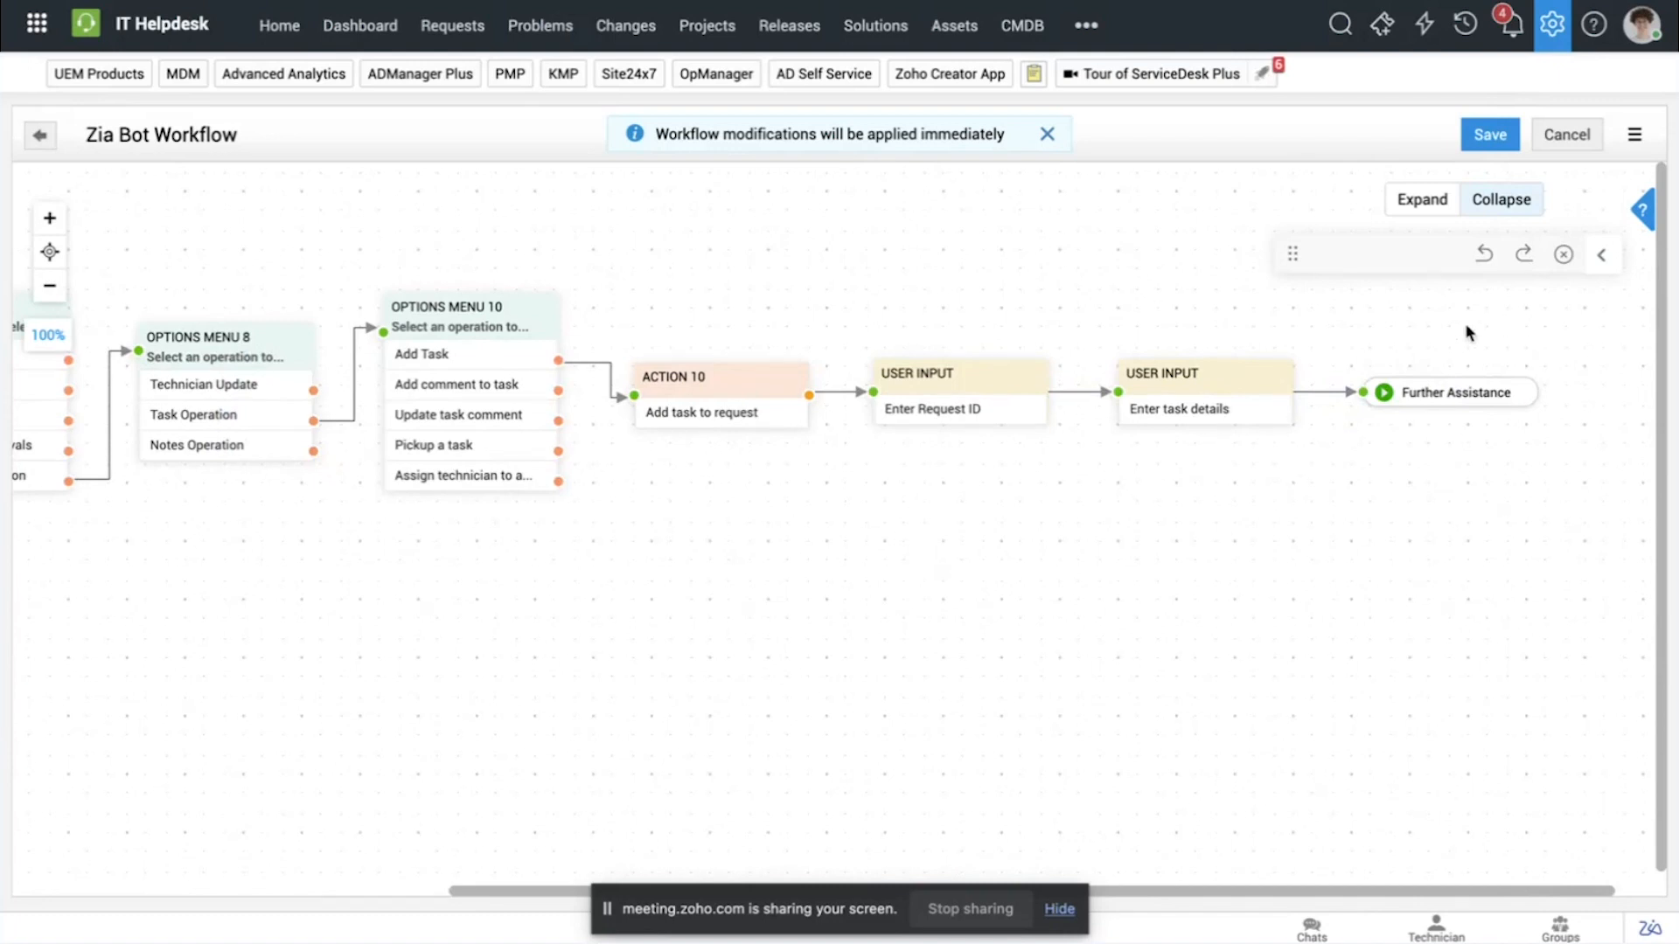
pyautogui.hscroll(-10, 1057, 394)
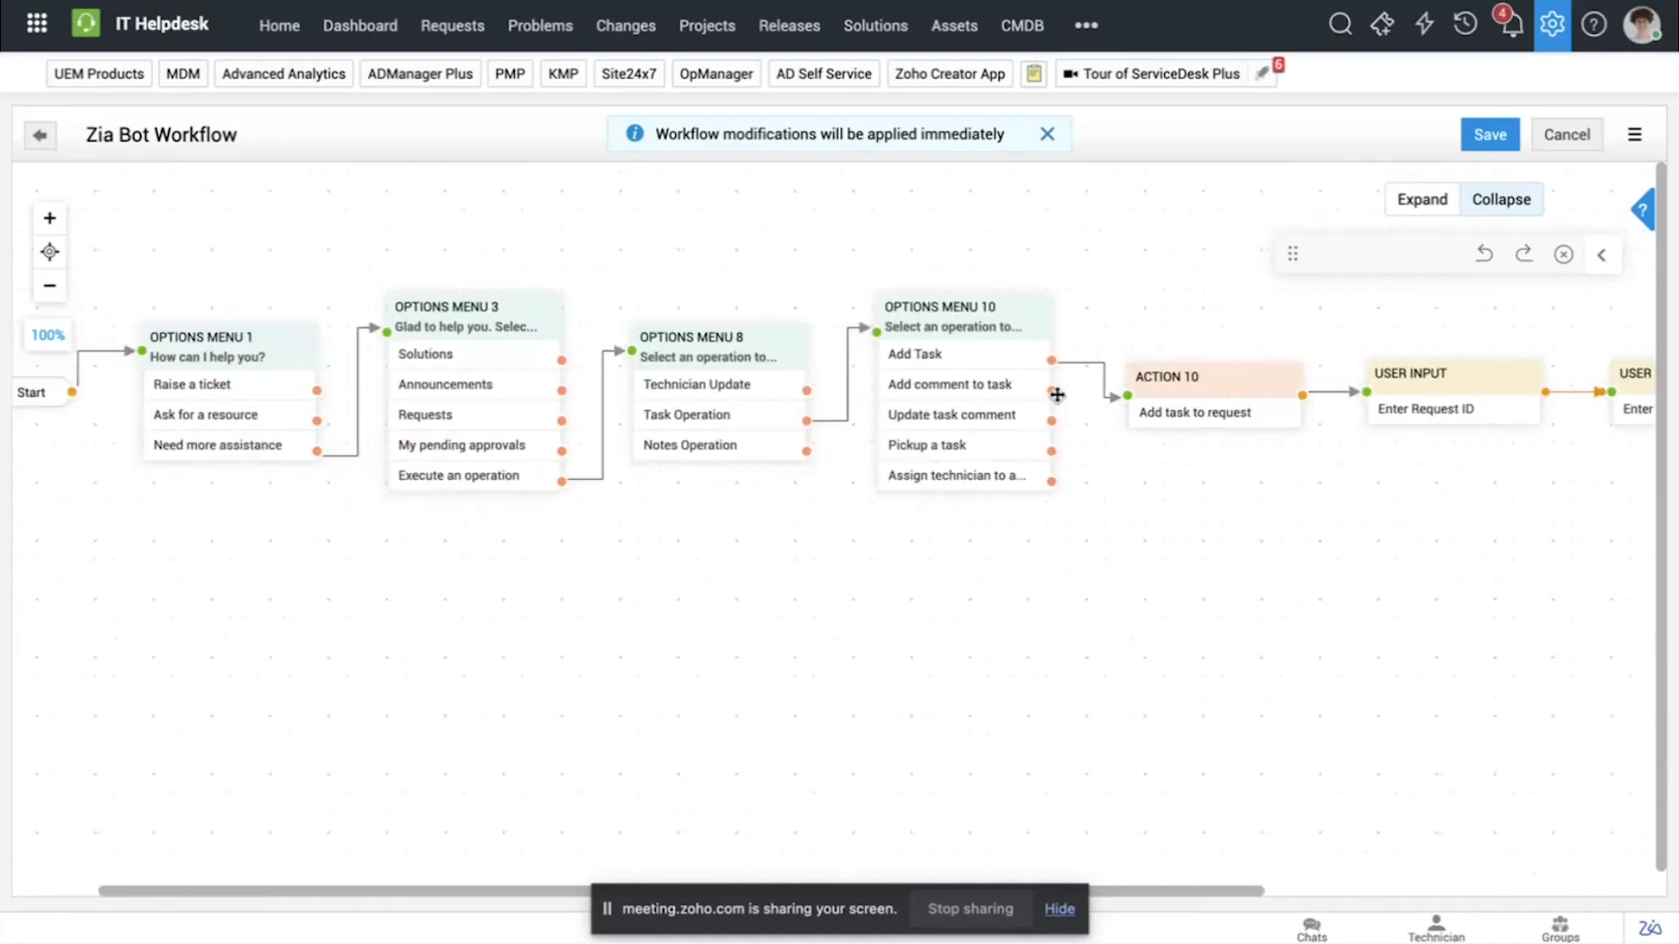
pyautogui.hscroll(-3, 1057, 394)
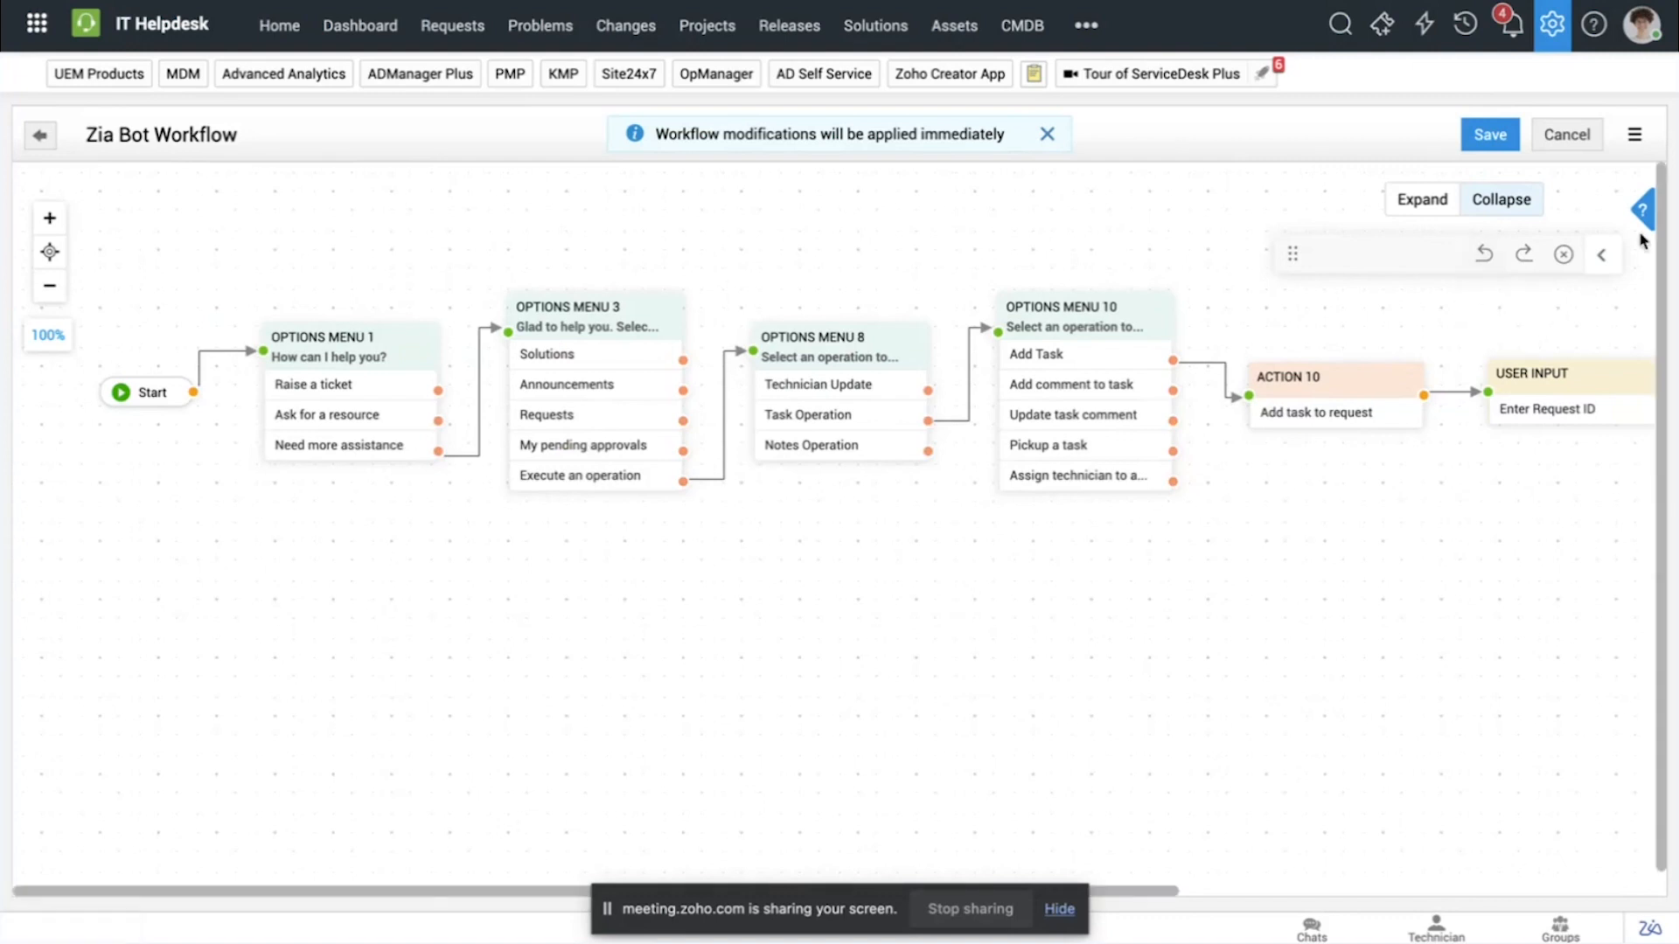
# Step: Drop an Action node onto the workflow canvas, start a new custom action, and examine its form fields, parameters and custom function editor
pyautogui.click(1603, 253)
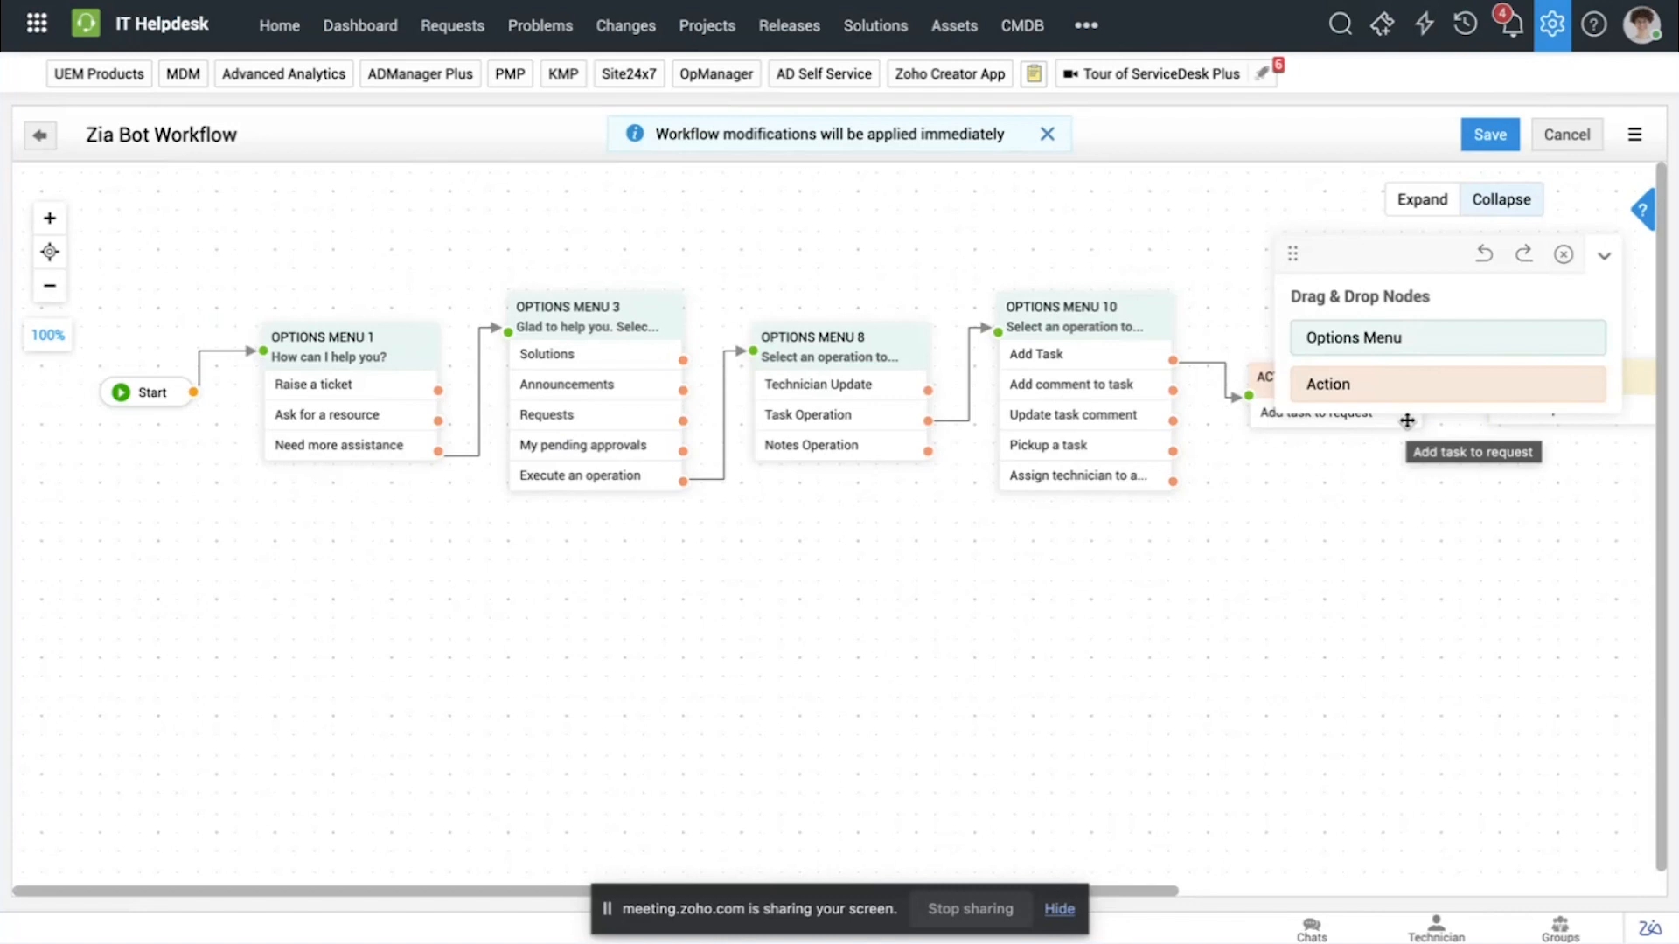
pyautogui.moveTo(1388, 233); pyautogui.dragTo(1260, 217)
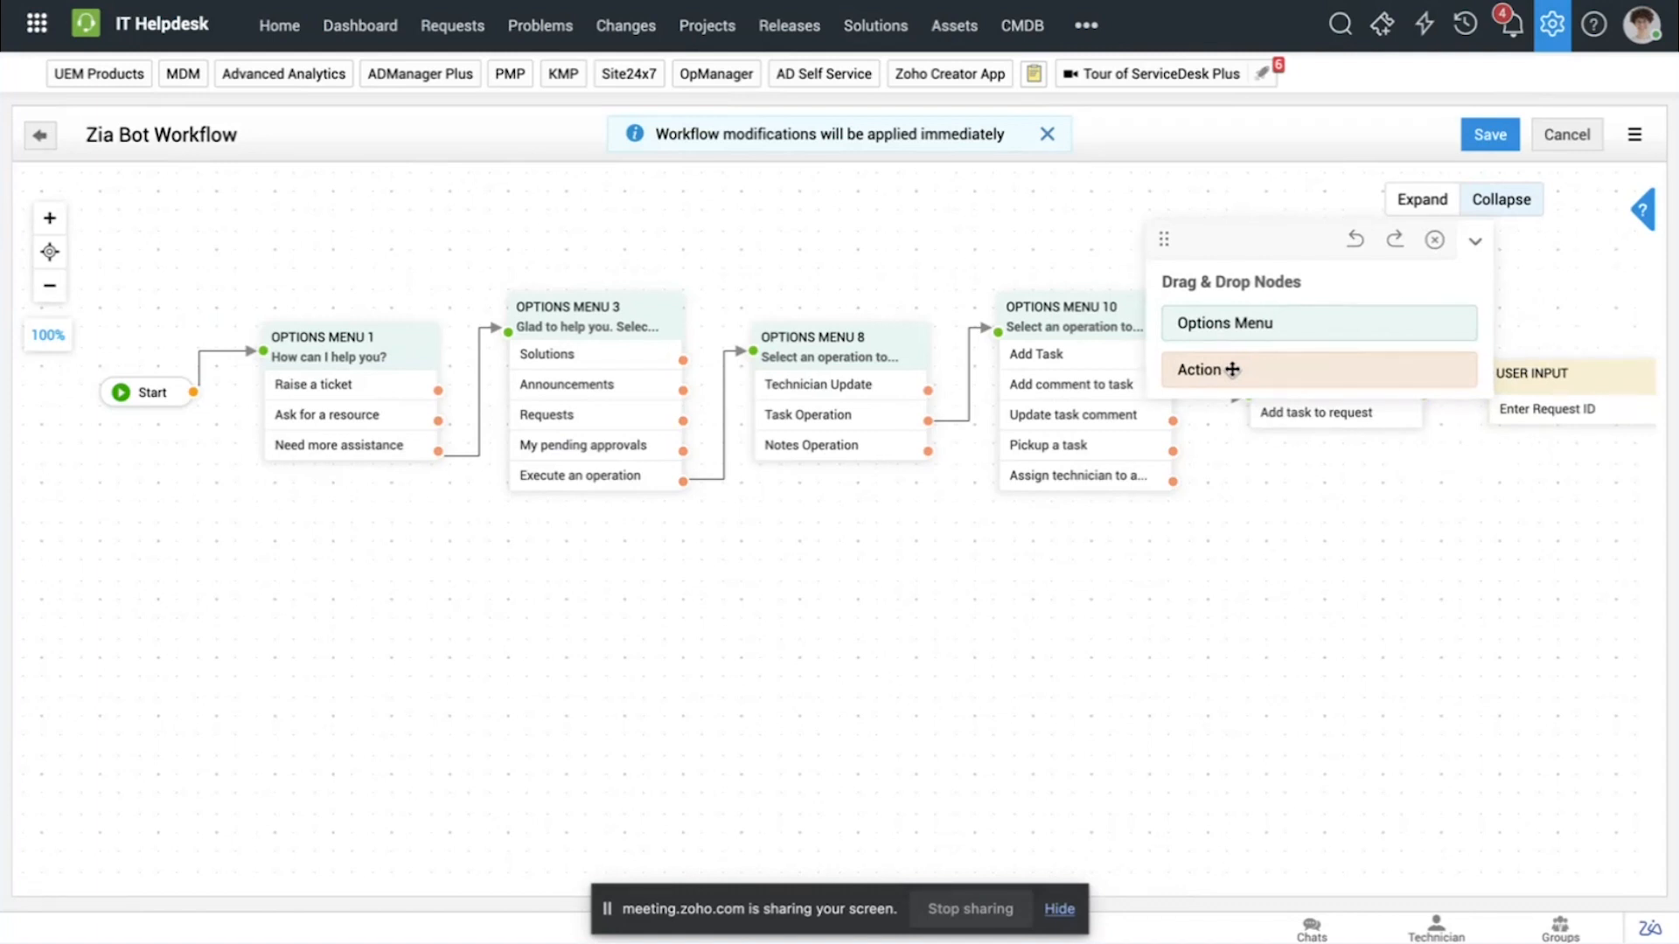
pyautogui.moveTo(1232, 369); pyautogui.dragTo(857, 627)
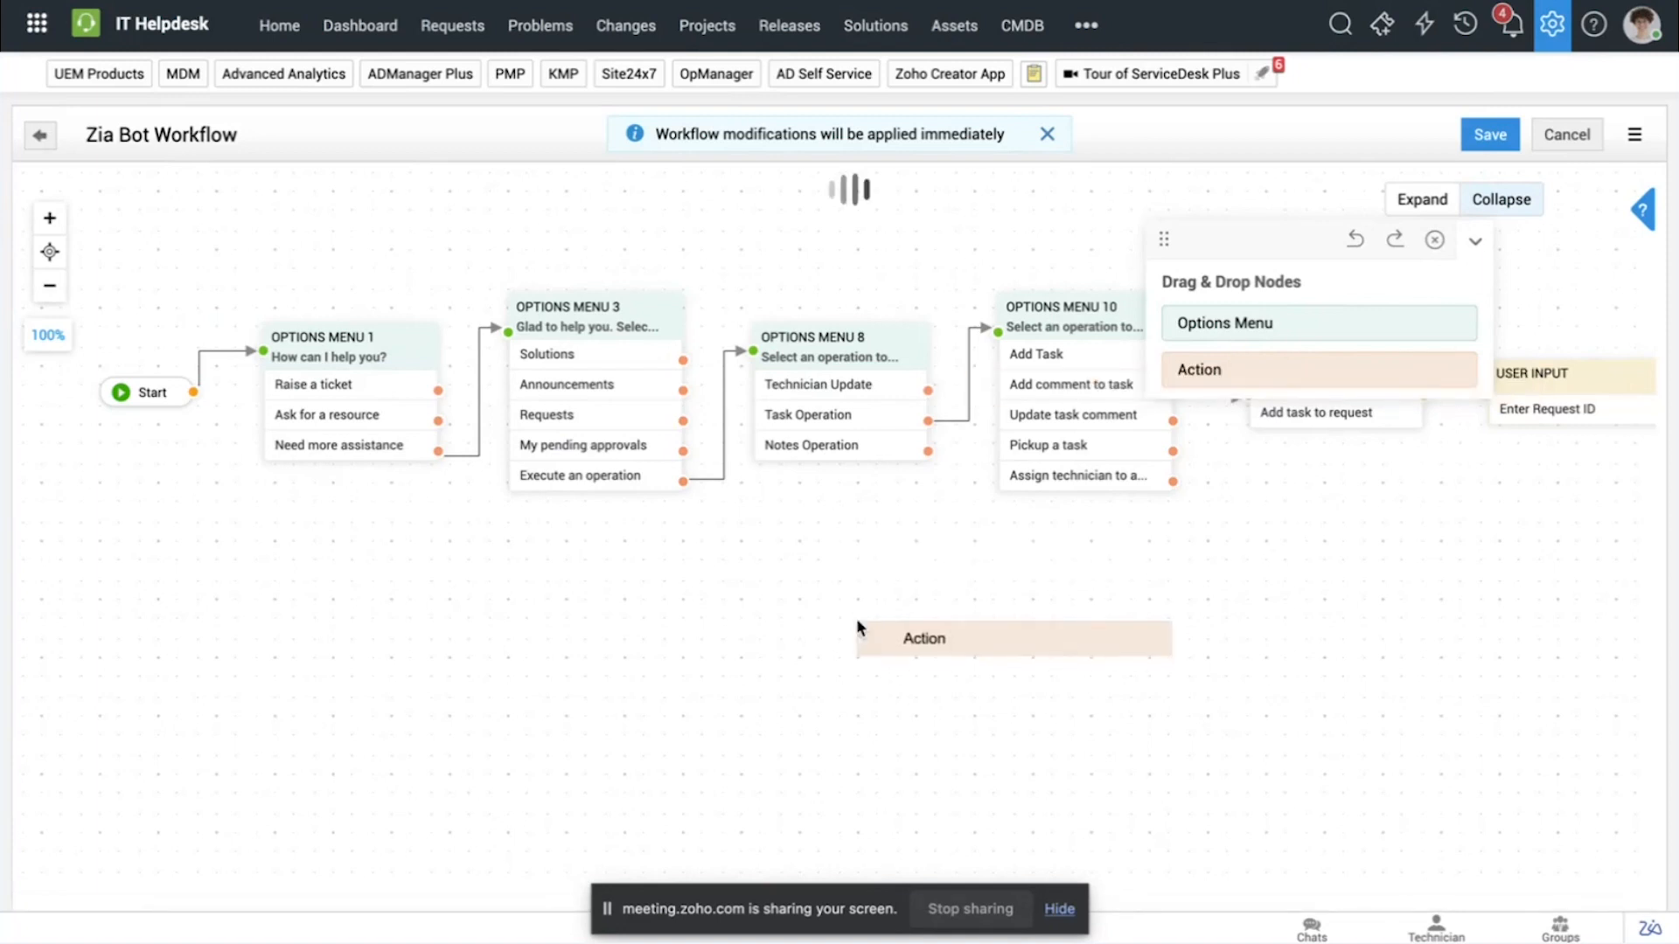
pyautogui.scroll(-6, 356, 581)
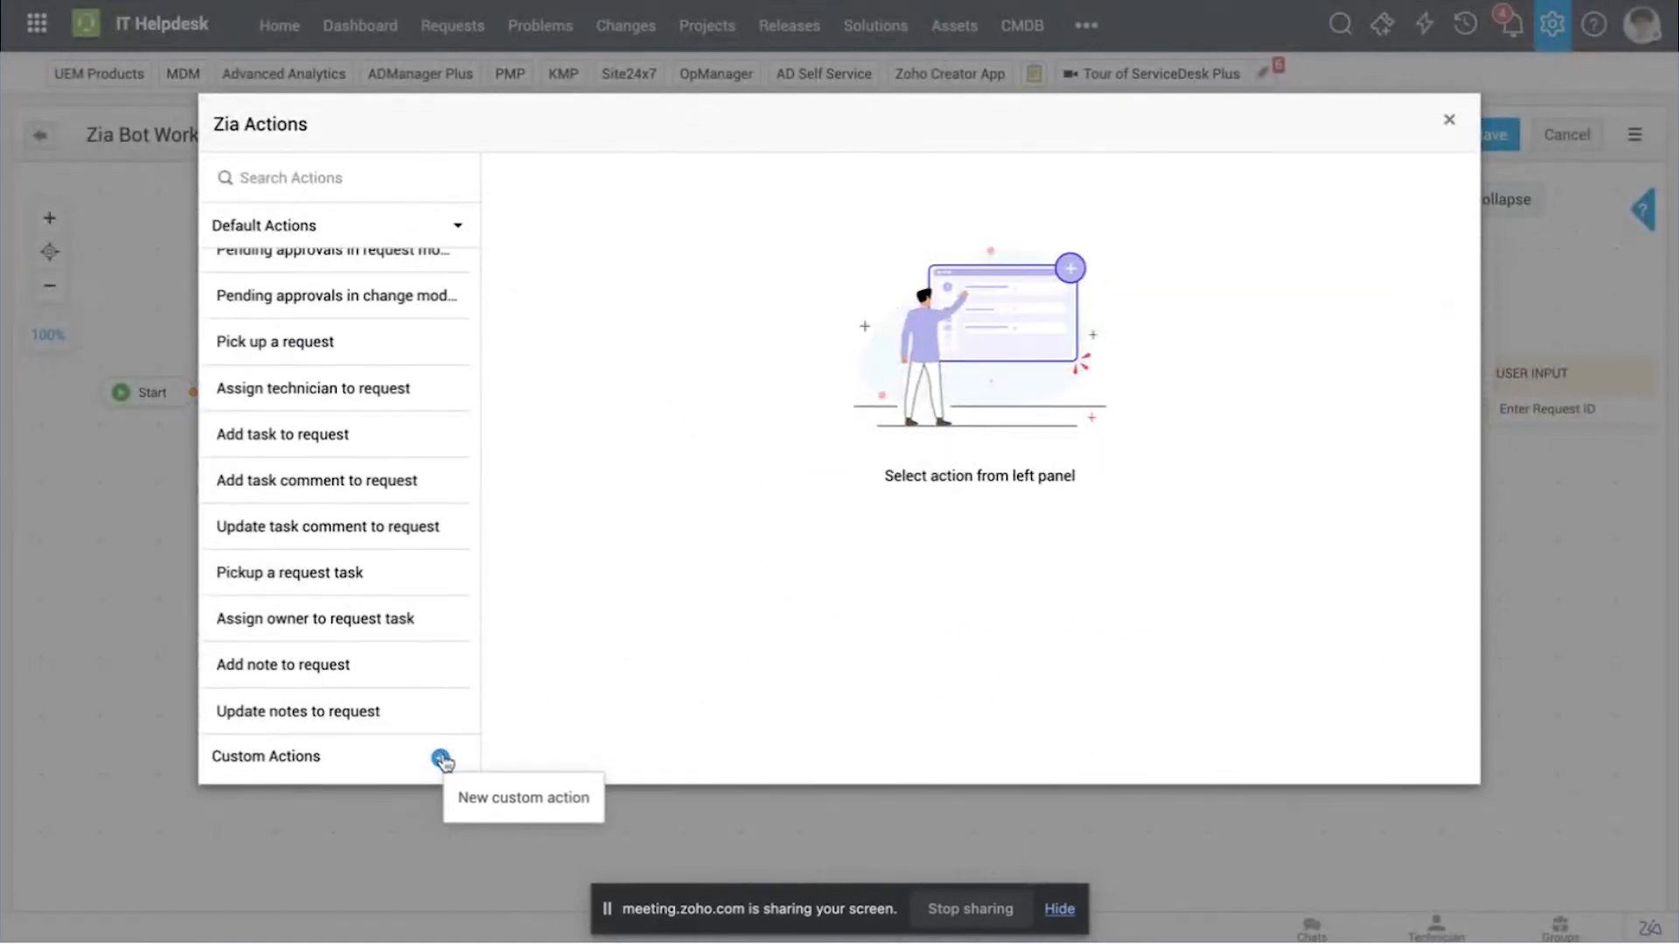
pyautogui.click(442, 759)
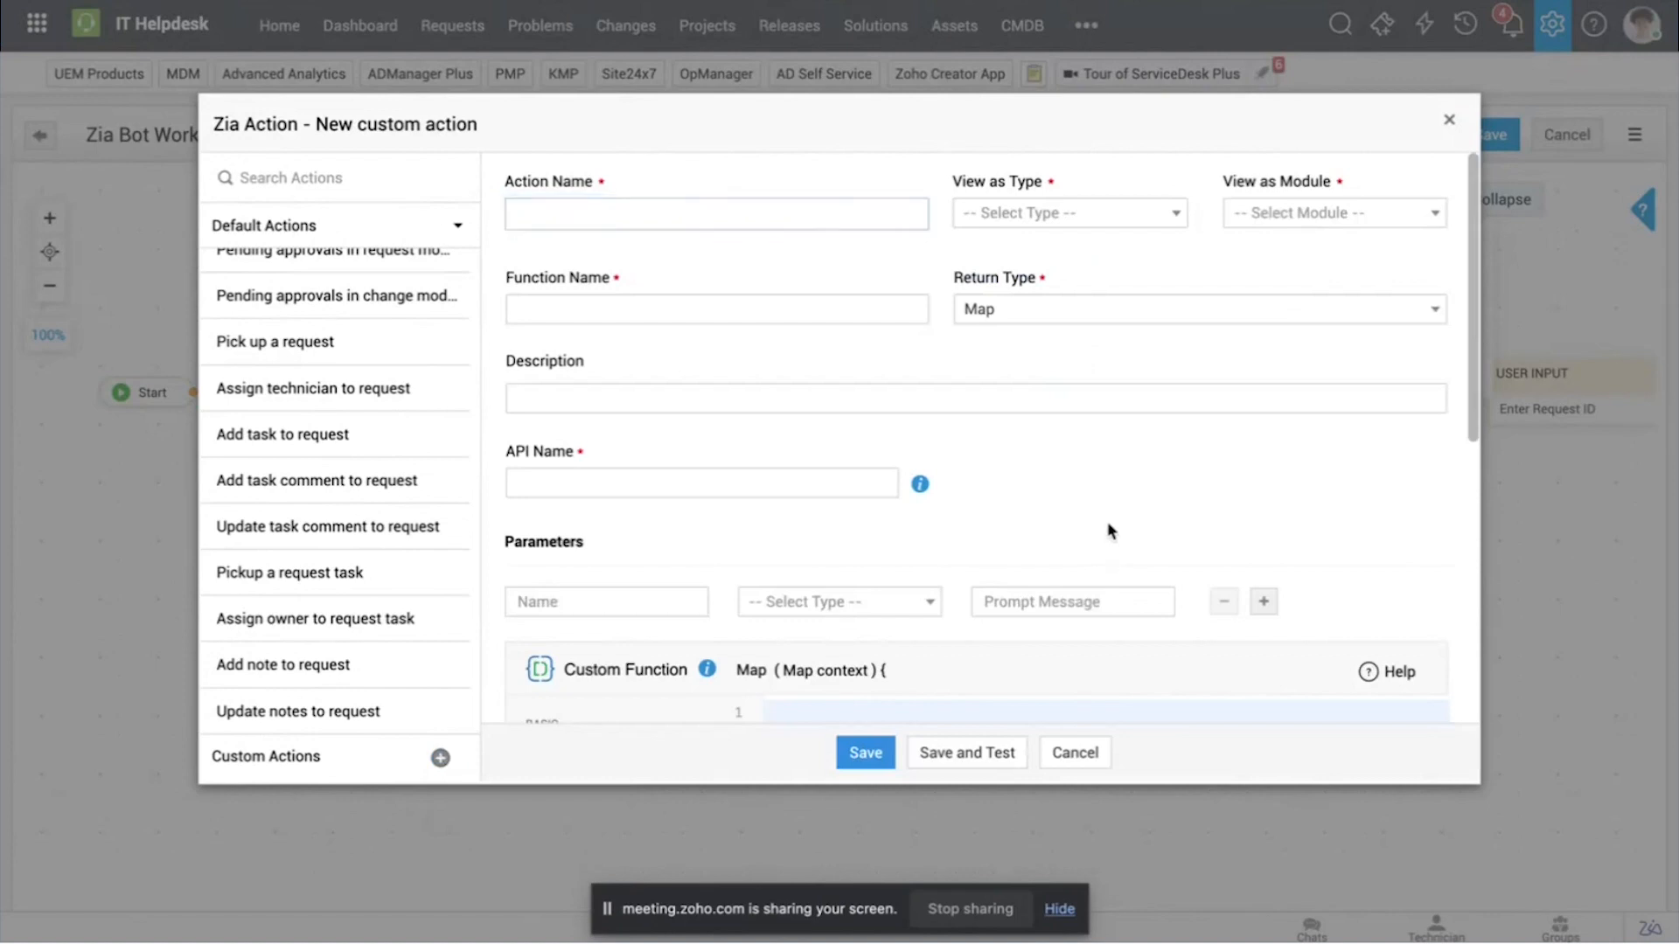
pyautogui.scroll(-4, 1109, 530)
pyautogui.scroll(-2, 1109, 530)
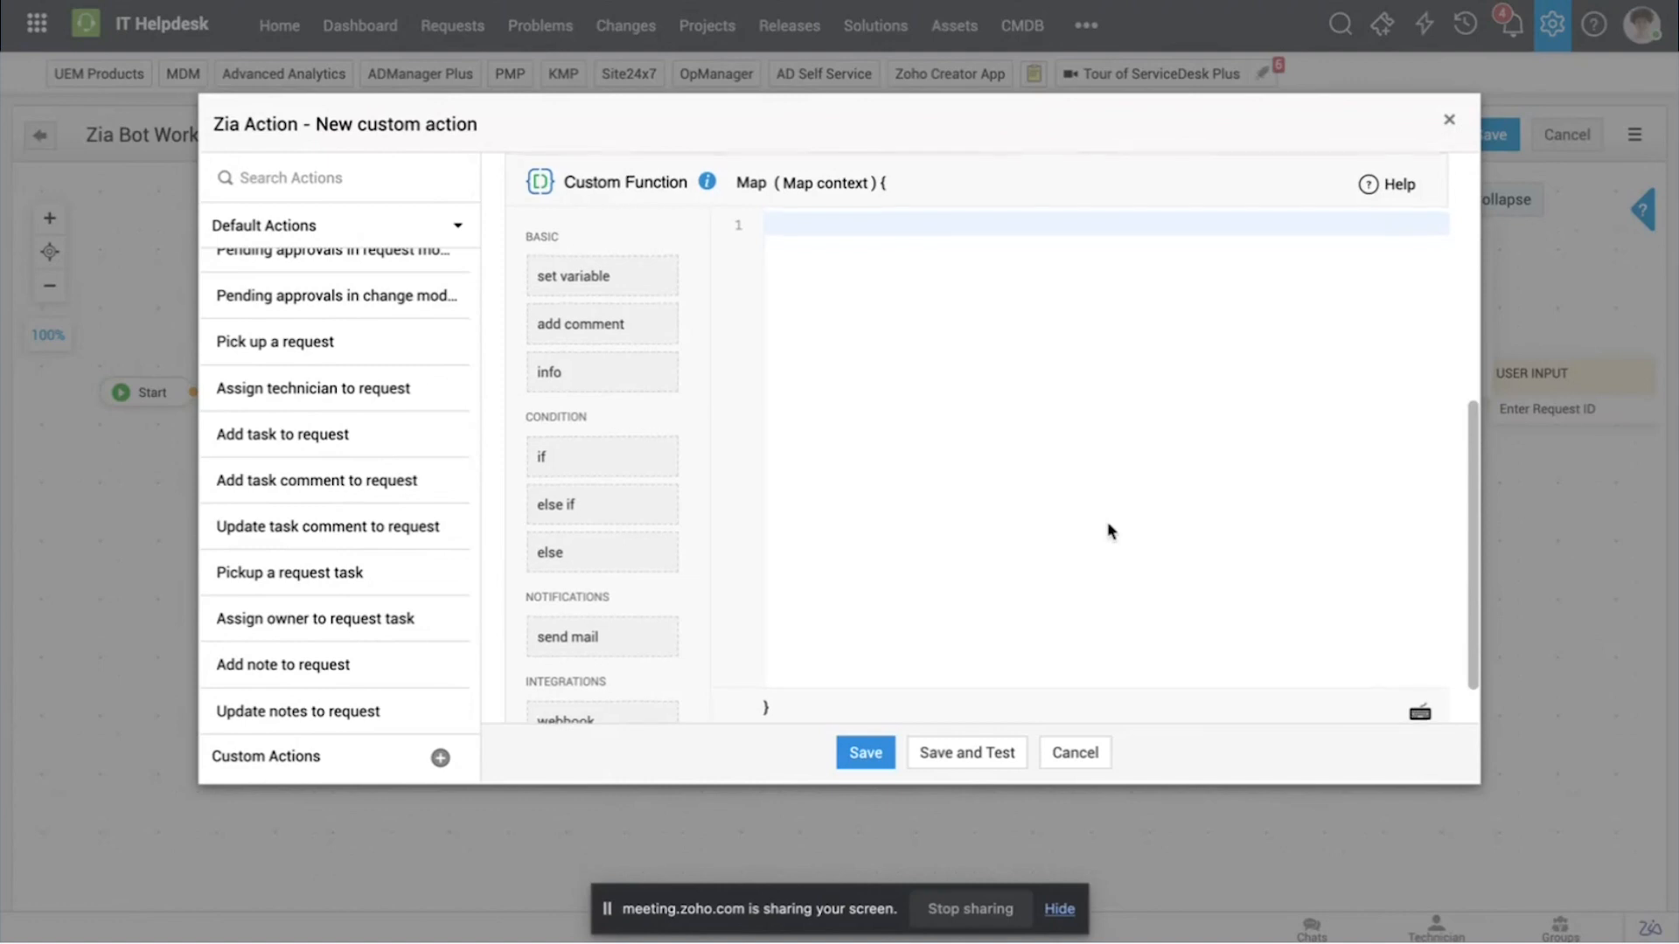
pyautogui.scroll(2, 1108, 521)
pyautogui.scroll(3, 1033, 475)
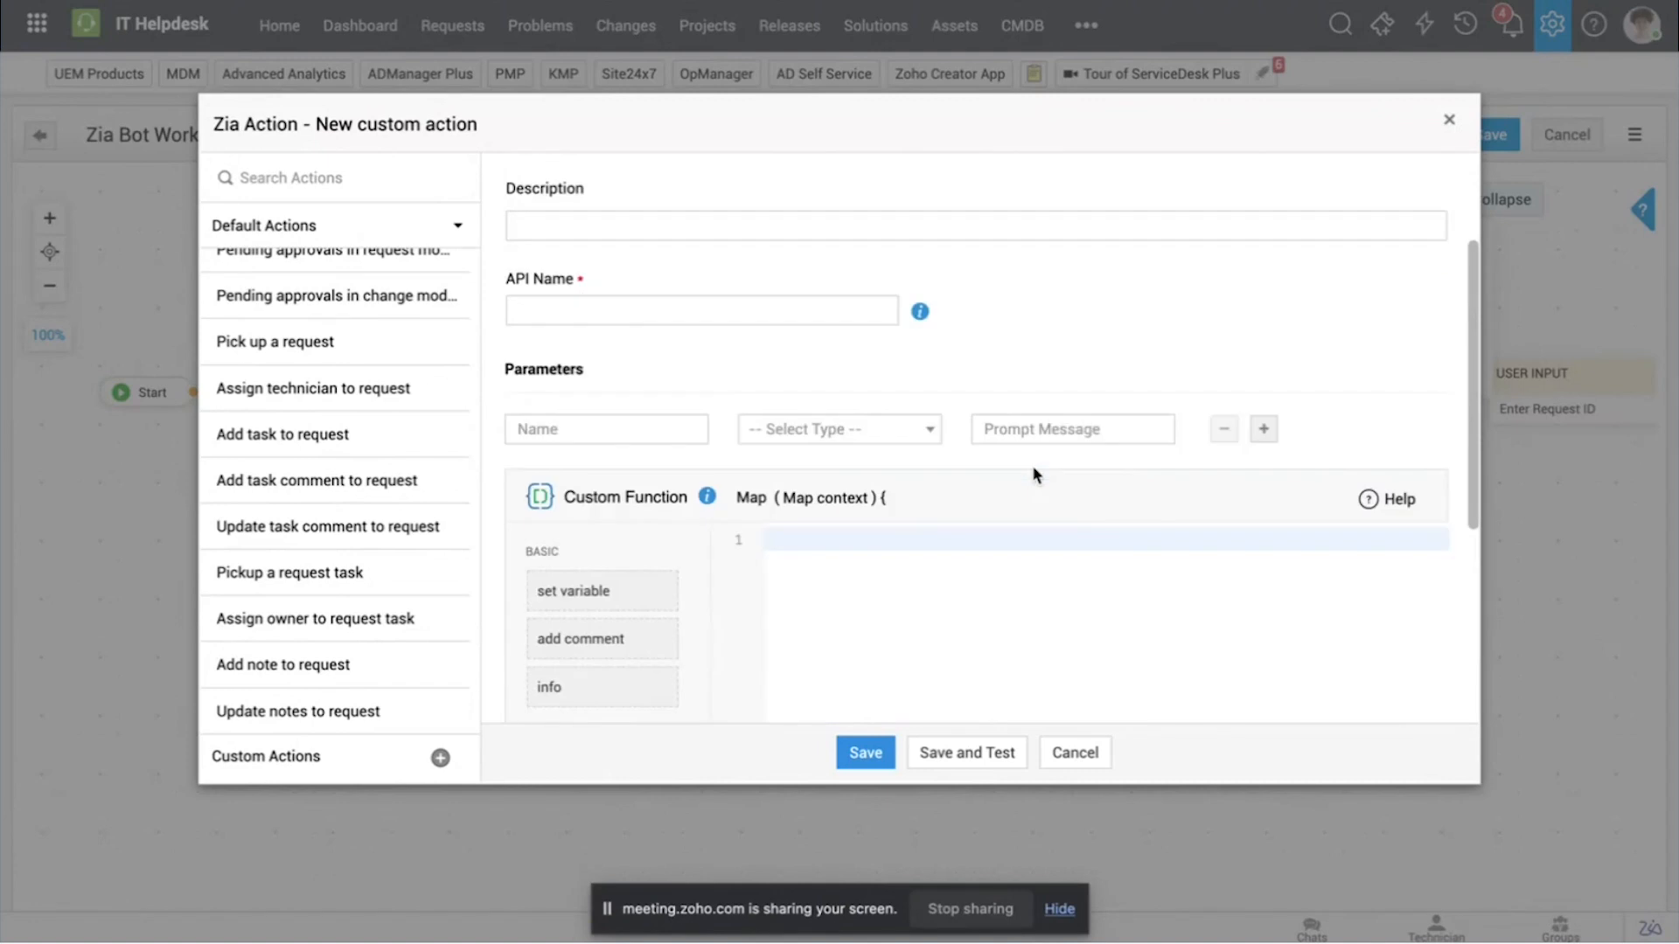
pyautogui.scroll(2, 1033, 475)
pyautogui.scroll(1, 1033, 475)
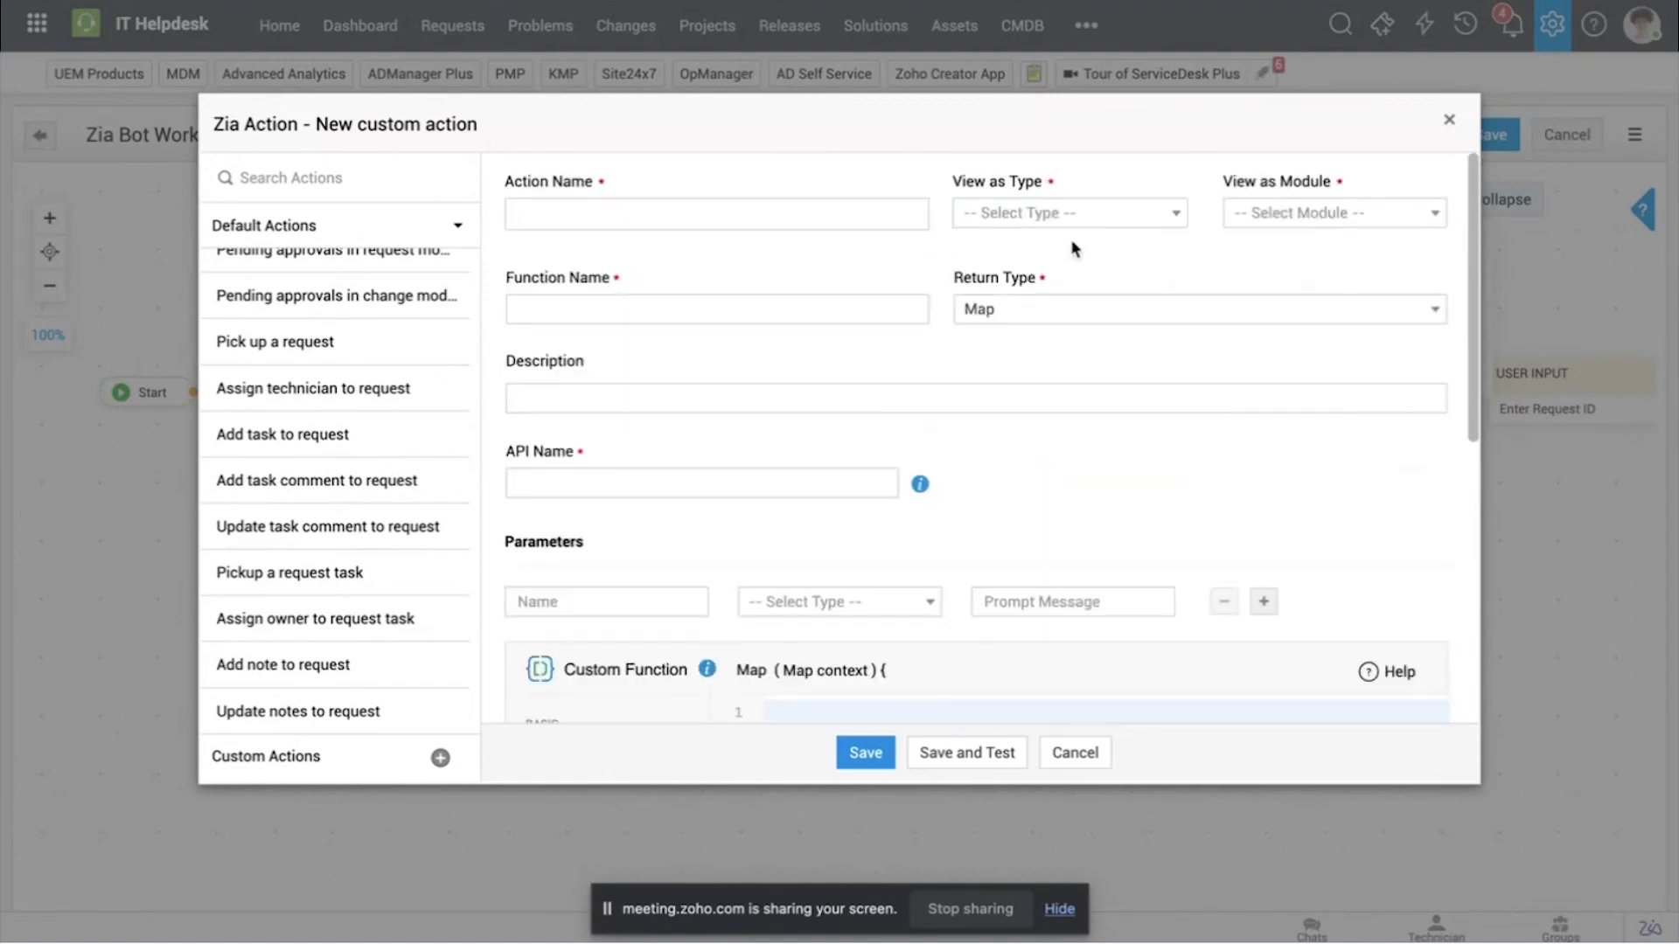
# Step: Review the View as Type and View as Module choices for the custom action, and close the form without saving
pyautogui.click(1114, 214)
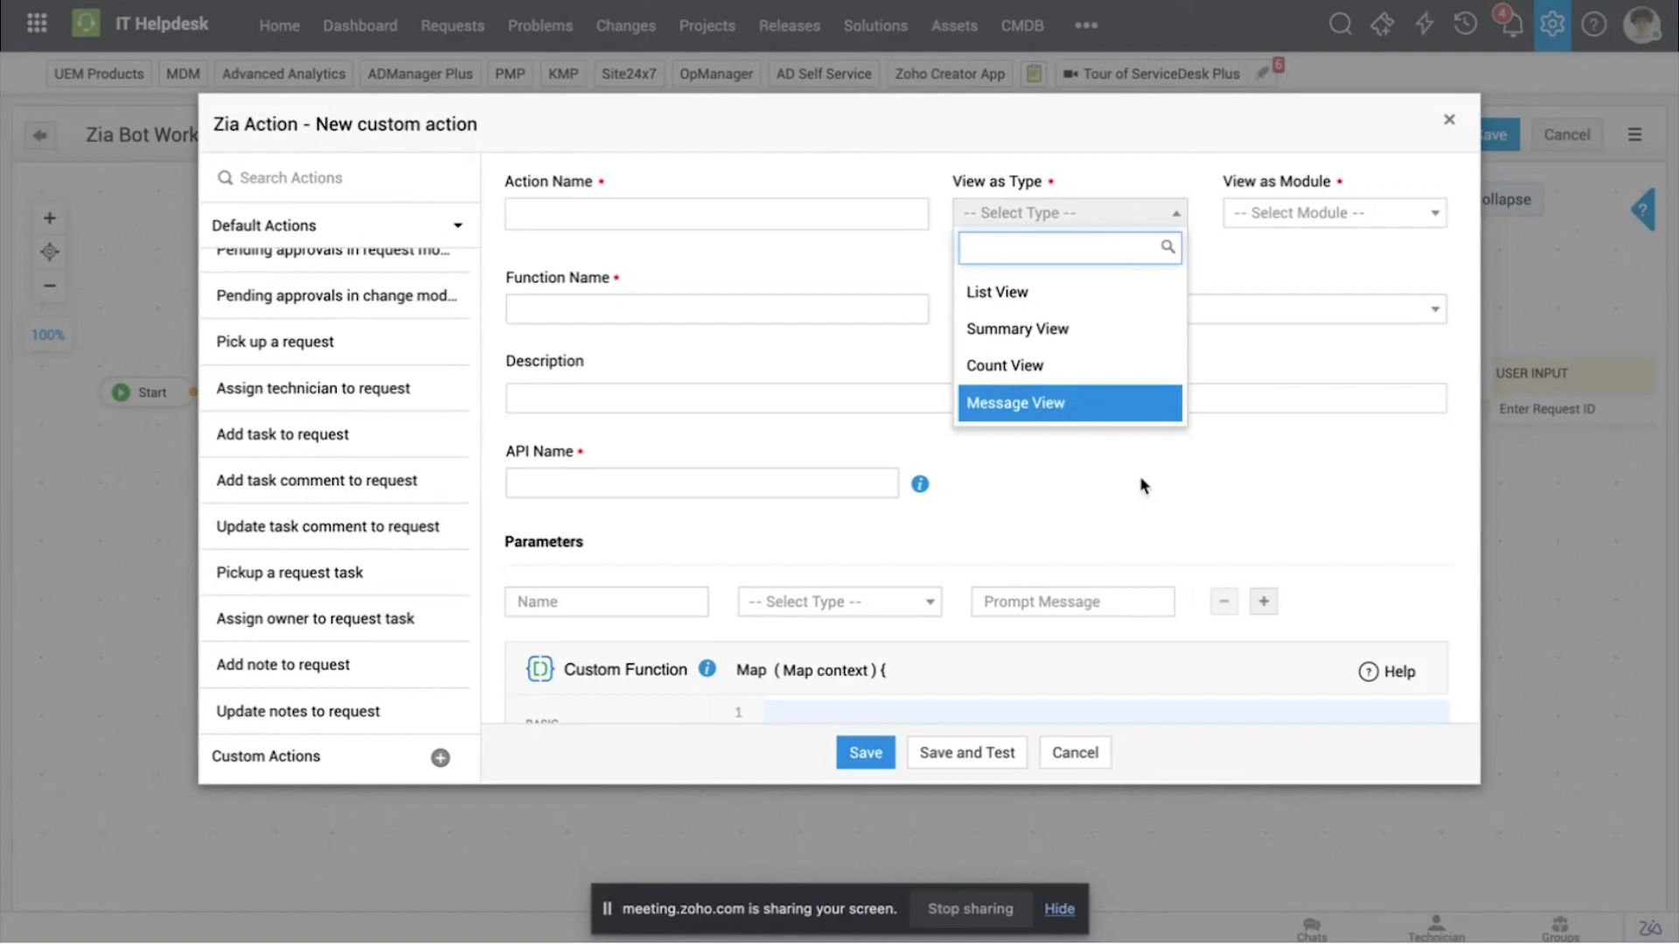
pyautogui.click(1178, 505)
pyautogui.click(1330, 219)
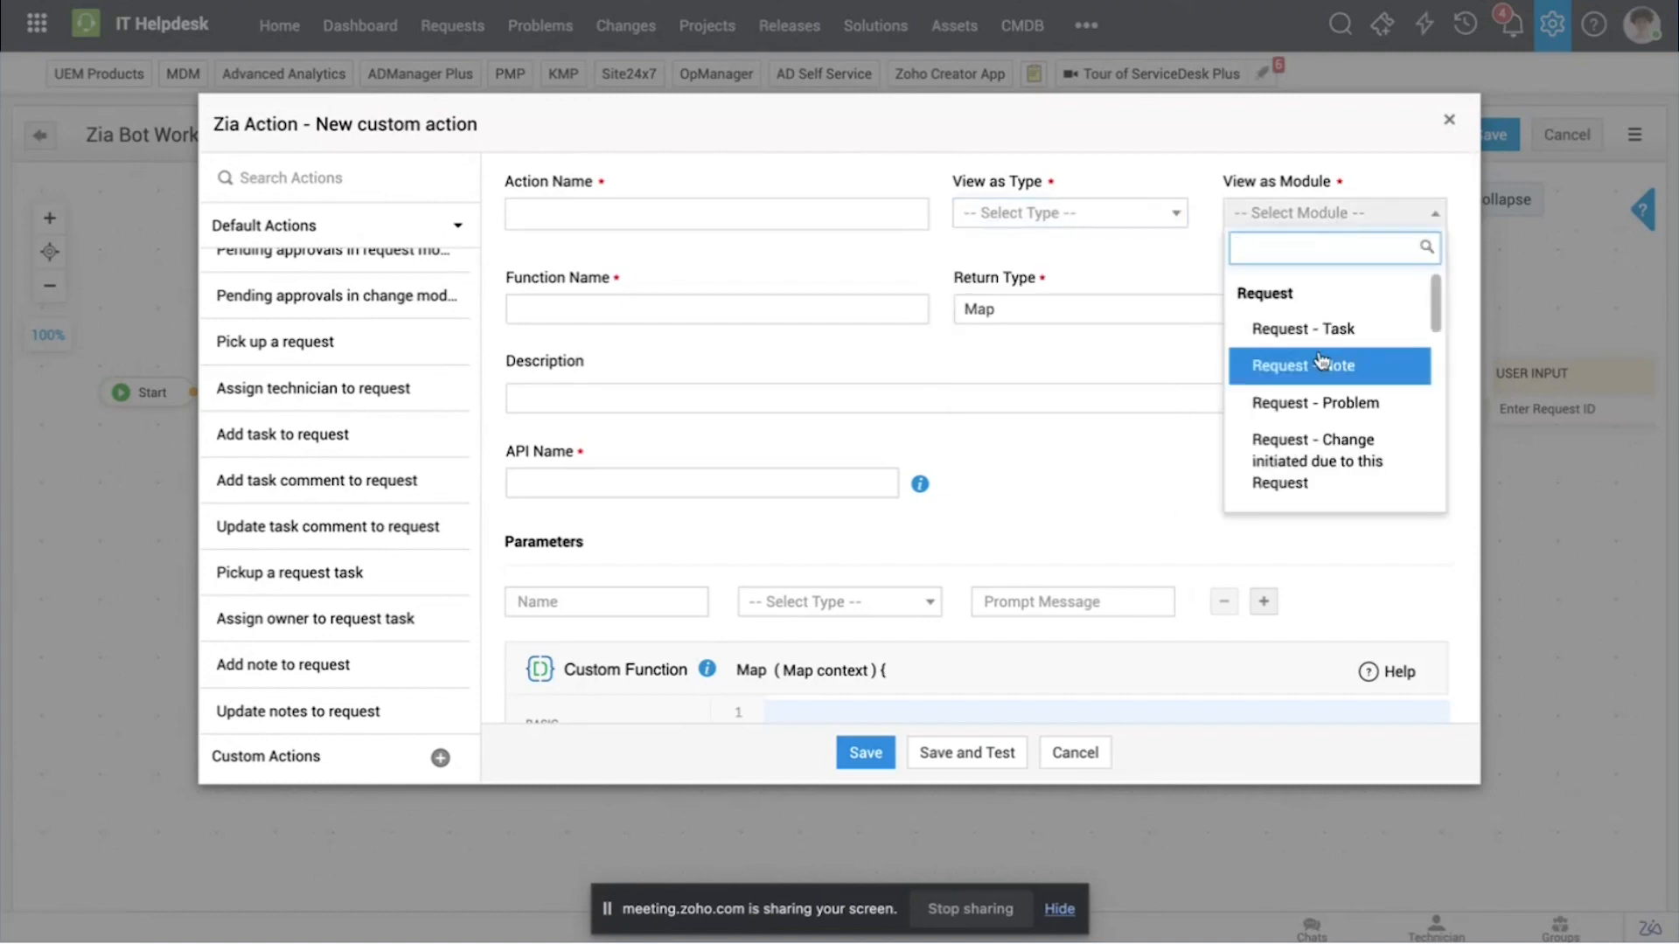
pyautogui.scroll(-8, 1325, 411)
pyautogui.scroll(3, 1320, 415)
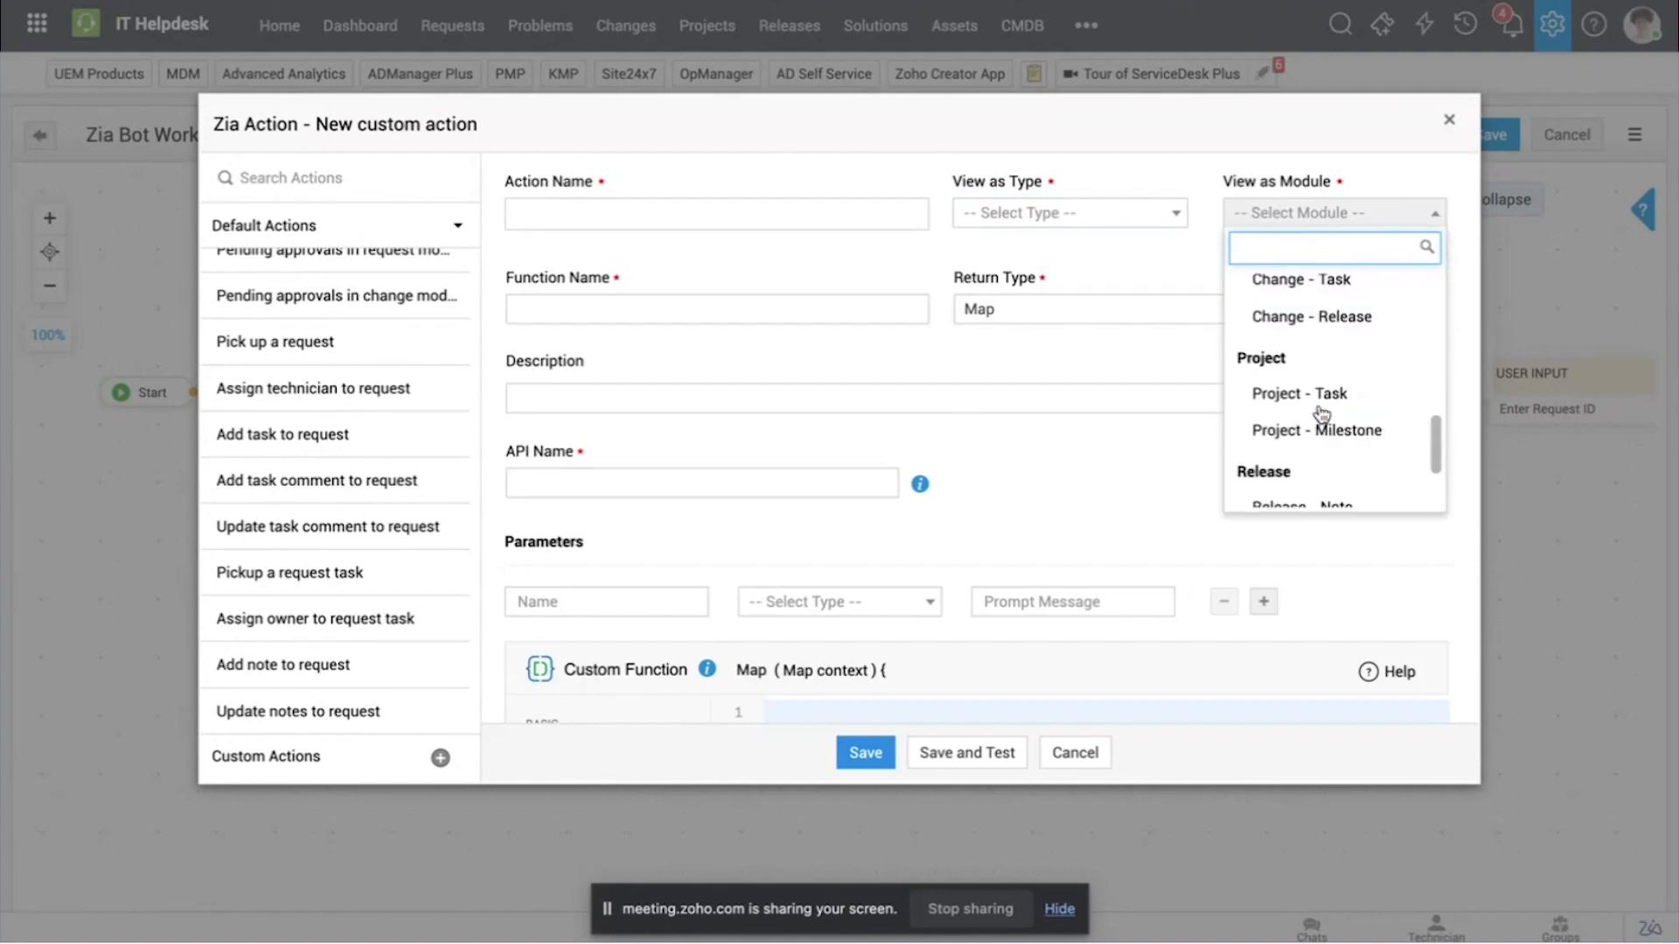
pyautogui.click(1086, 538)
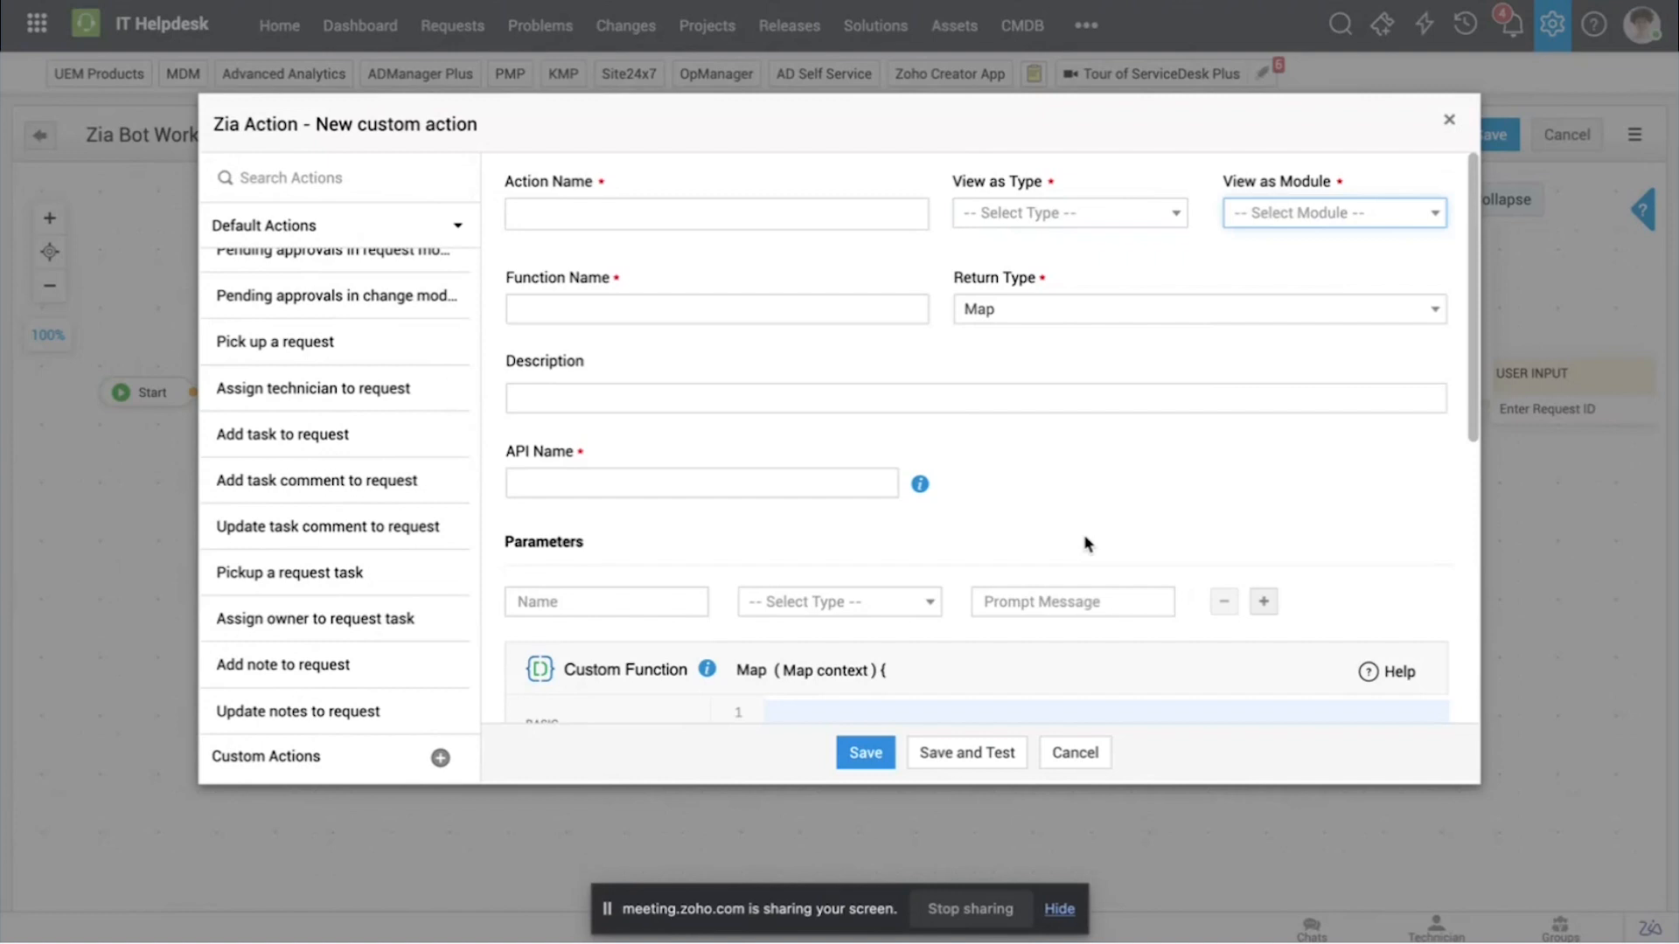
pyautogui.scroll(-5, 1085, 544)
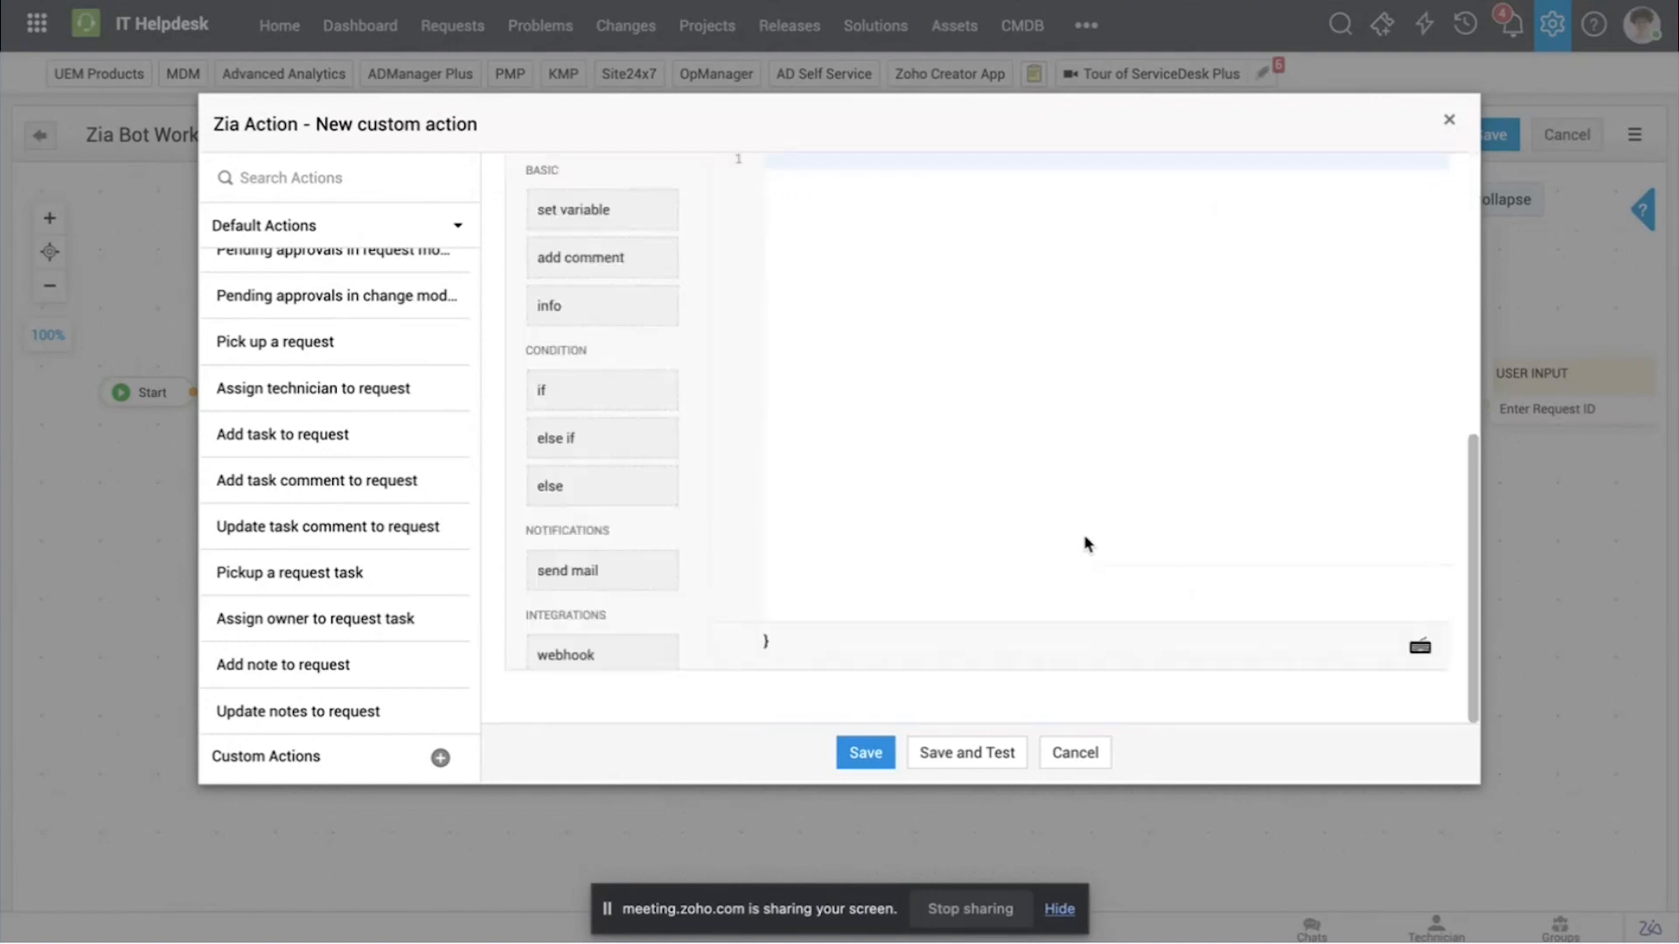
pyautogui.click(1448, 120)
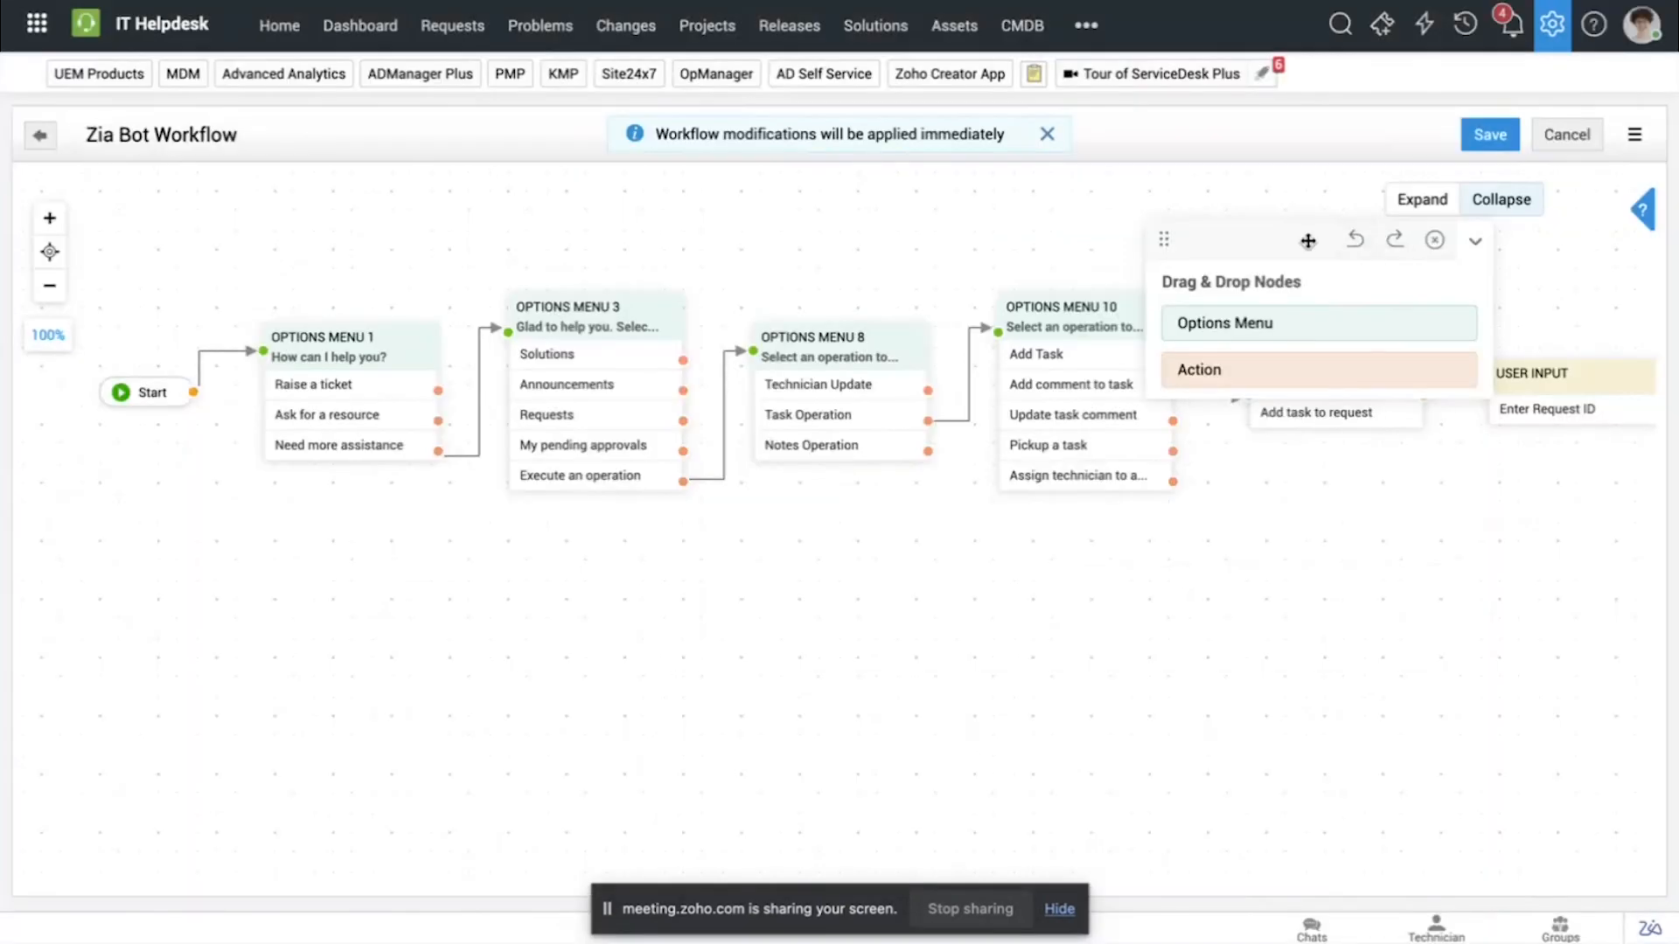
# Step: Delete the "How can I help you?" options menu that follows Start in the workflow
pyautogui.moveTo(1408, 239); pyautogui.dragTo(1420, 588)
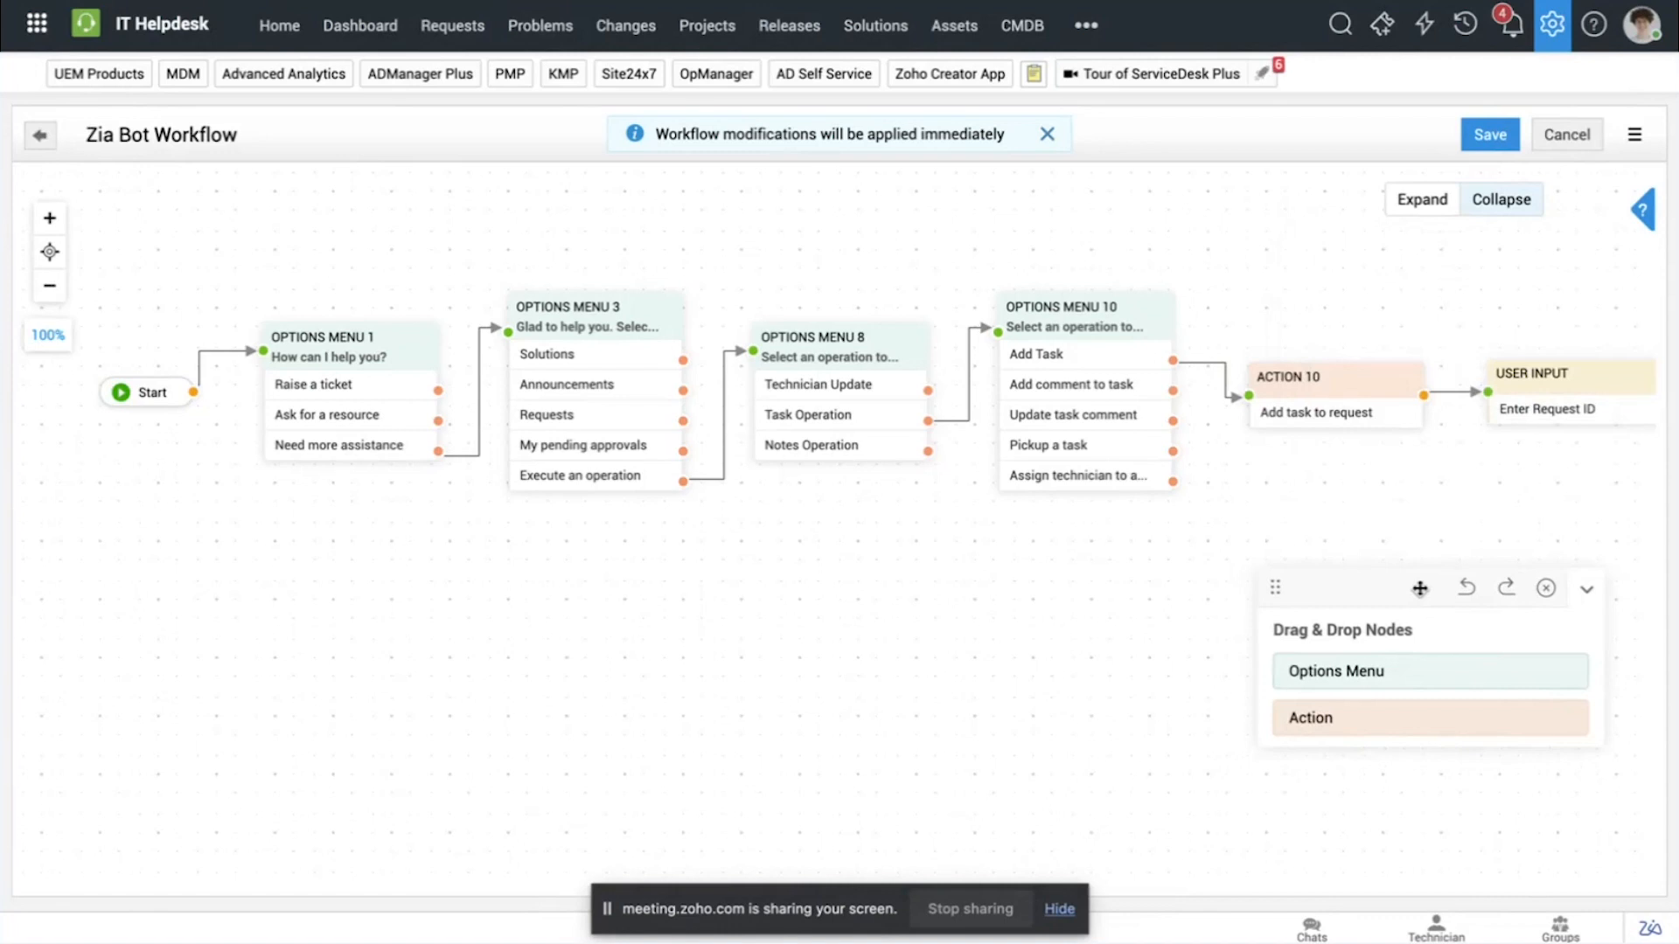
pyautogui.moveTo(404, 342)
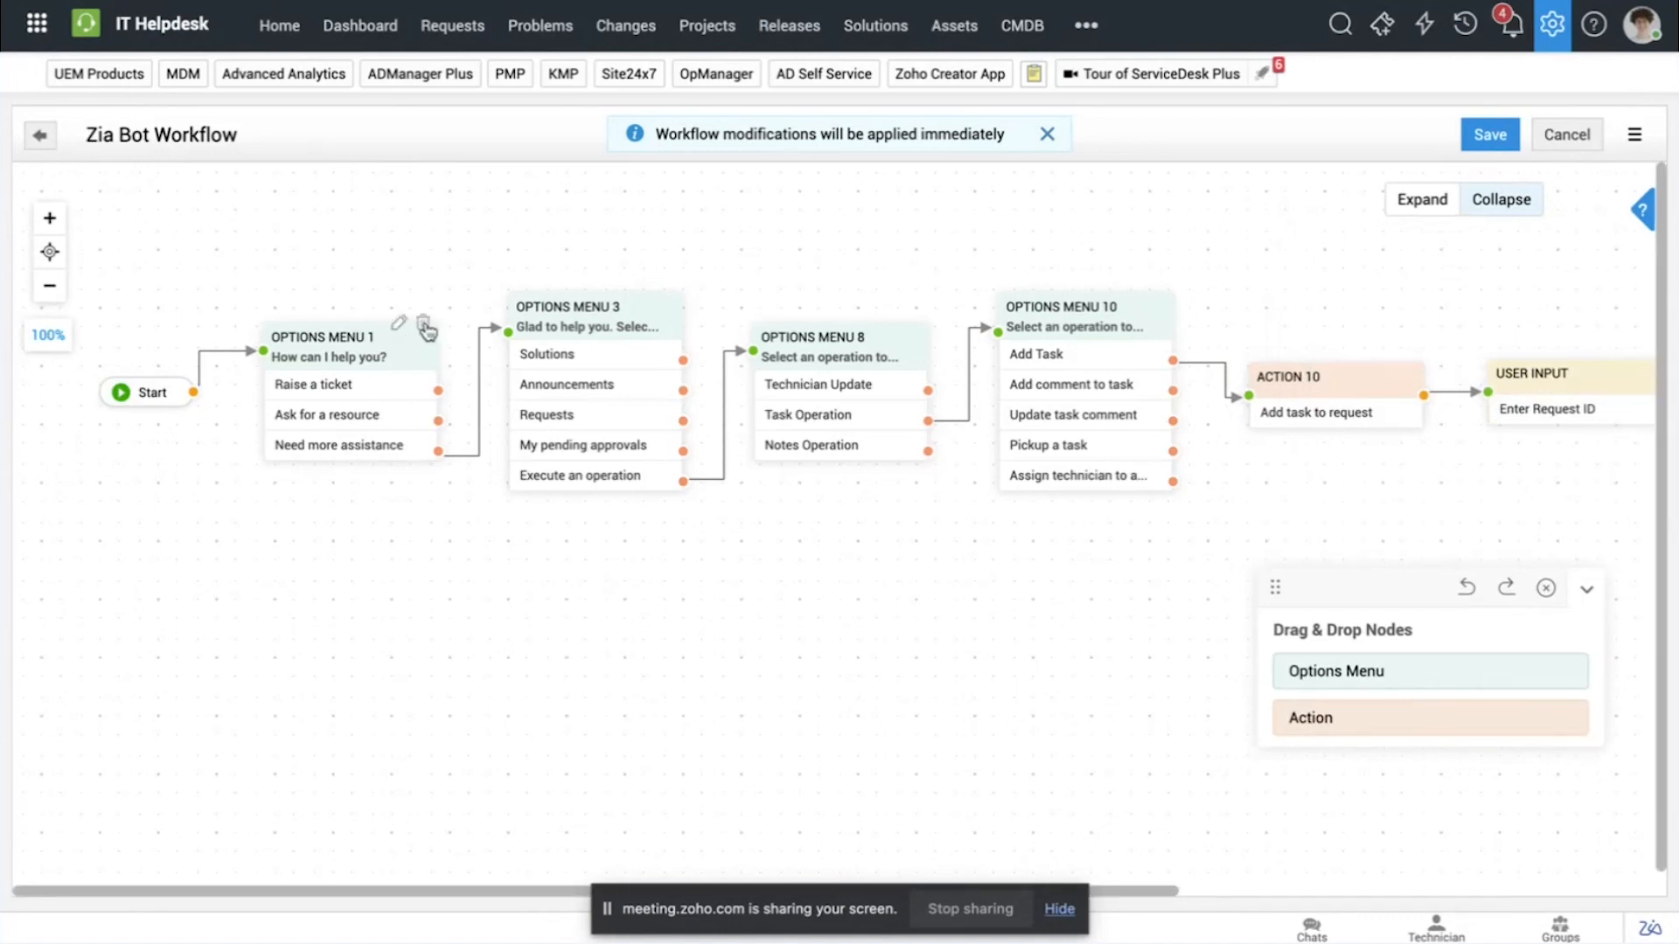
pyautogui.click(424, 326)
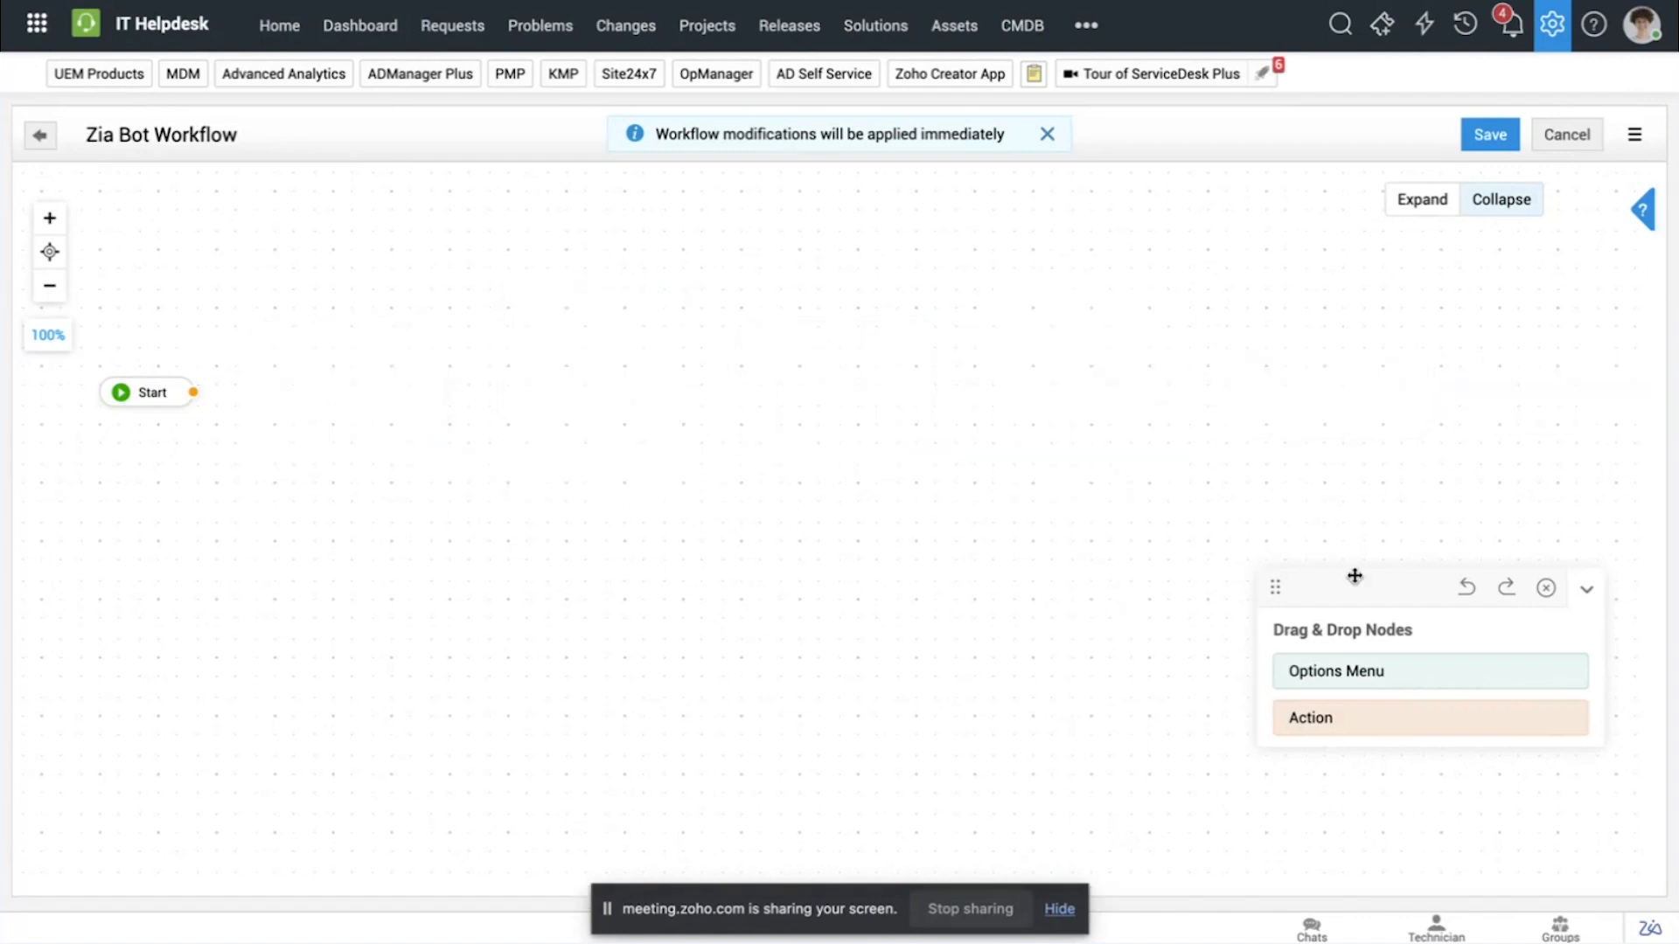
# Step: Place a new options menu beside Start and title it "How can Zia help you today?"
pyautogui.moveTo(1347, 579); pyautogui.dragTo(1378, 254)
pyautogui.moveTo(1380, 345); pyautogui.dragTo(267, 334)
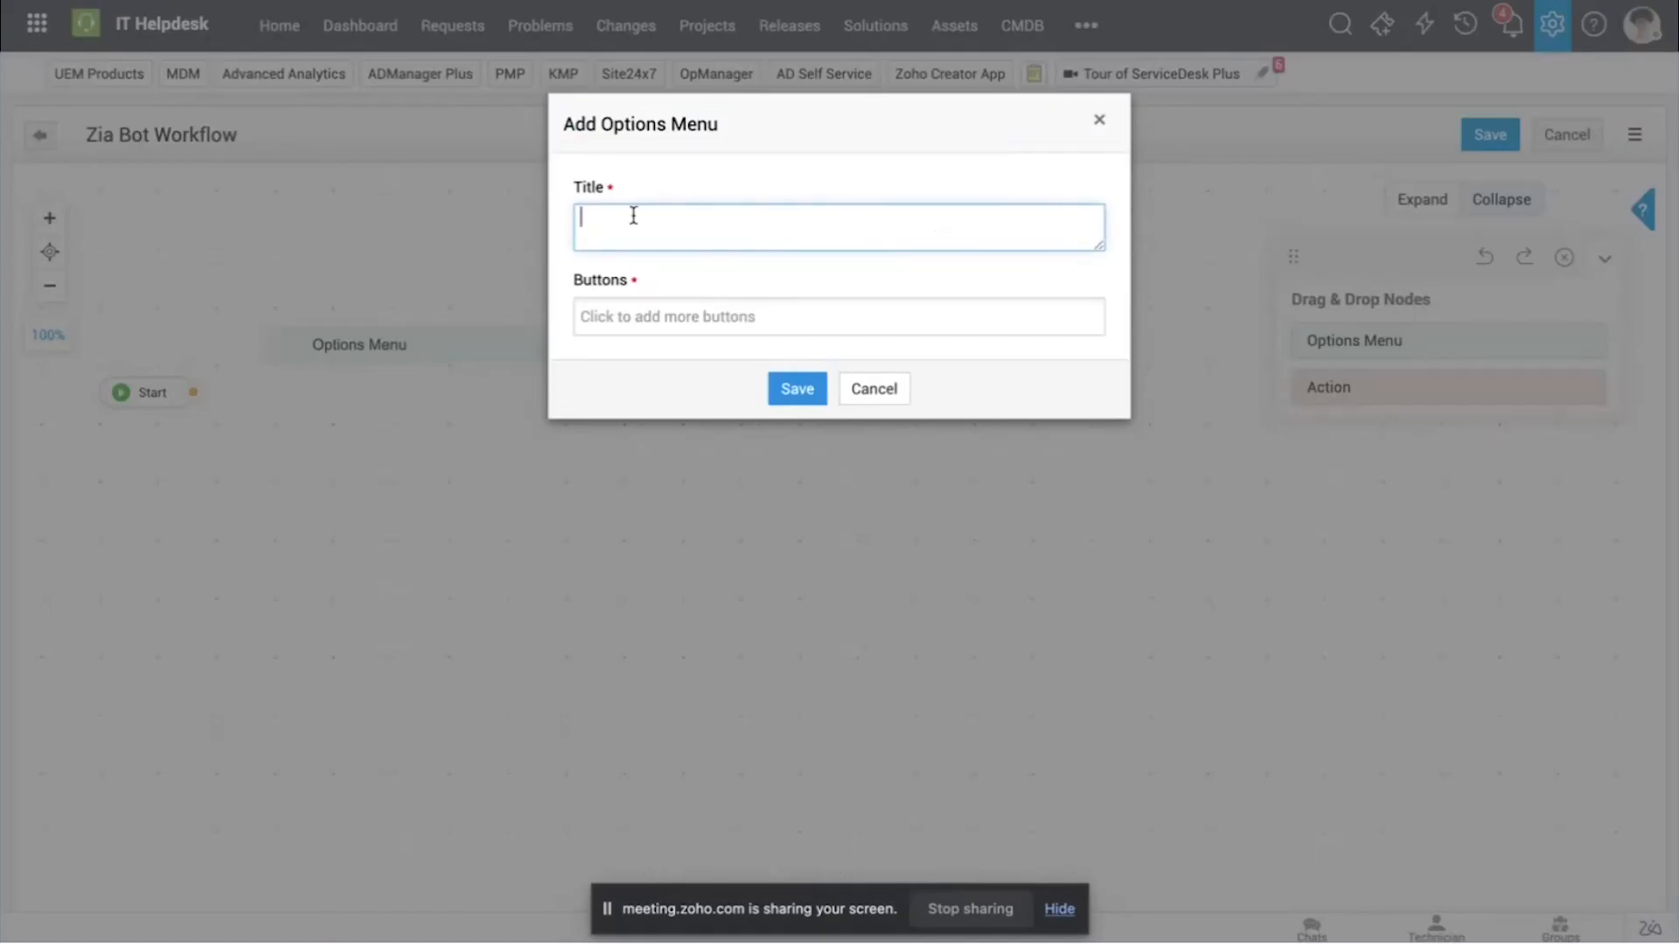
pyautogui.write('How can Zia help you today?')
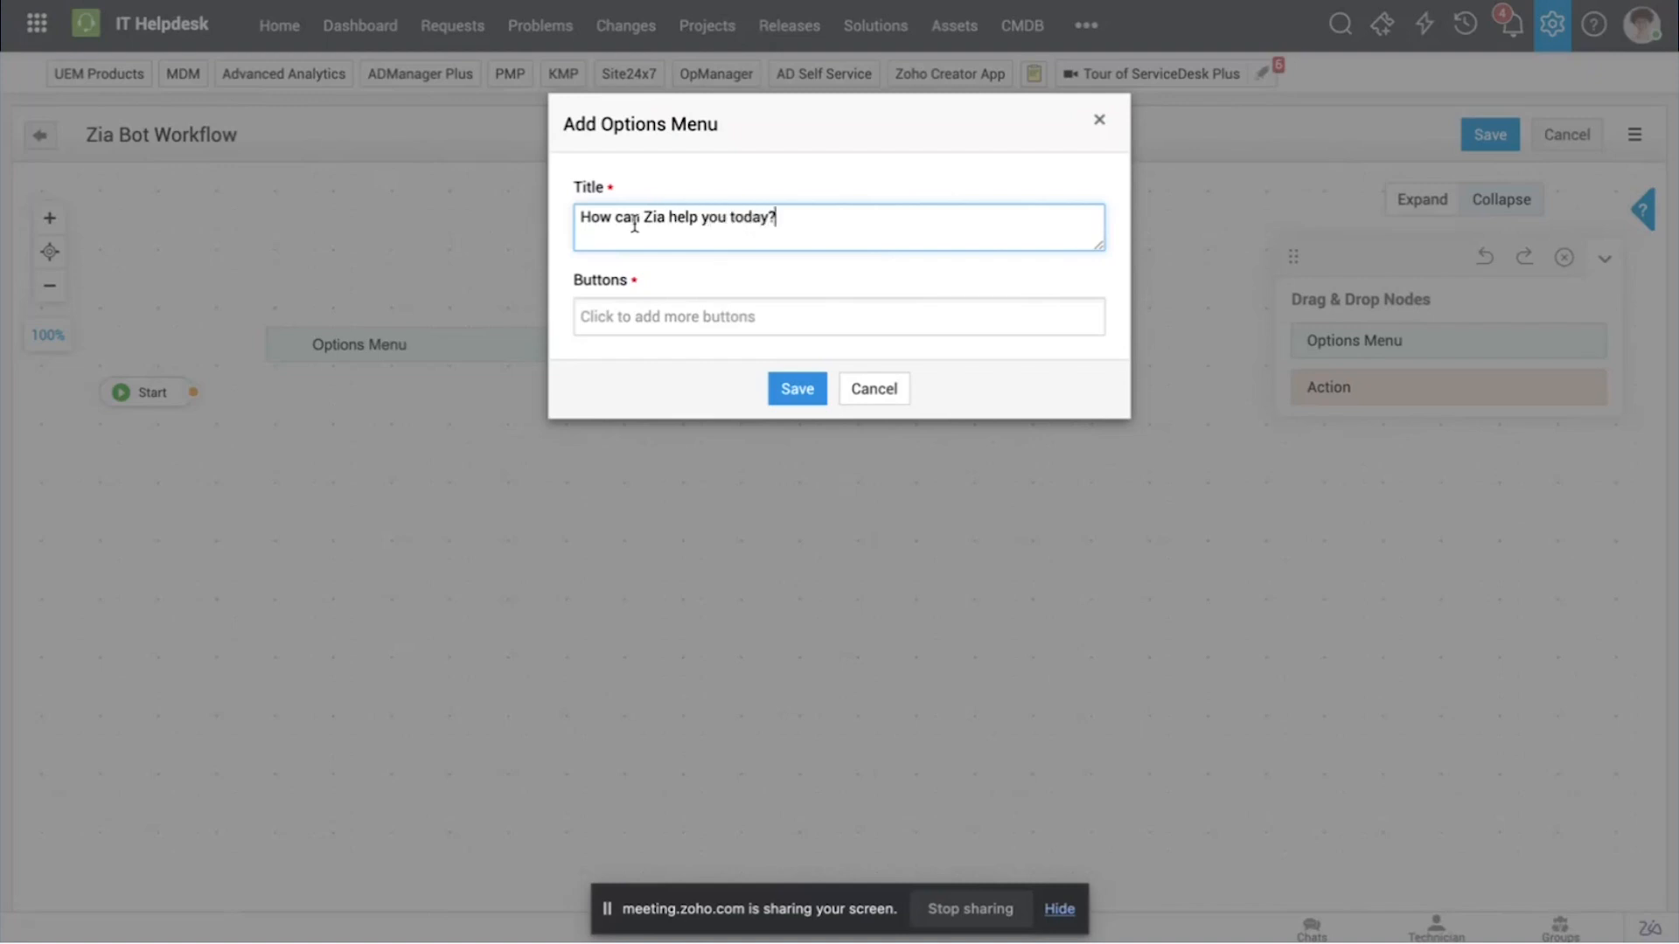
# Step: Add a button labelled "I need to report an incident" to the new options menu
pyautogui.click(651, 320)
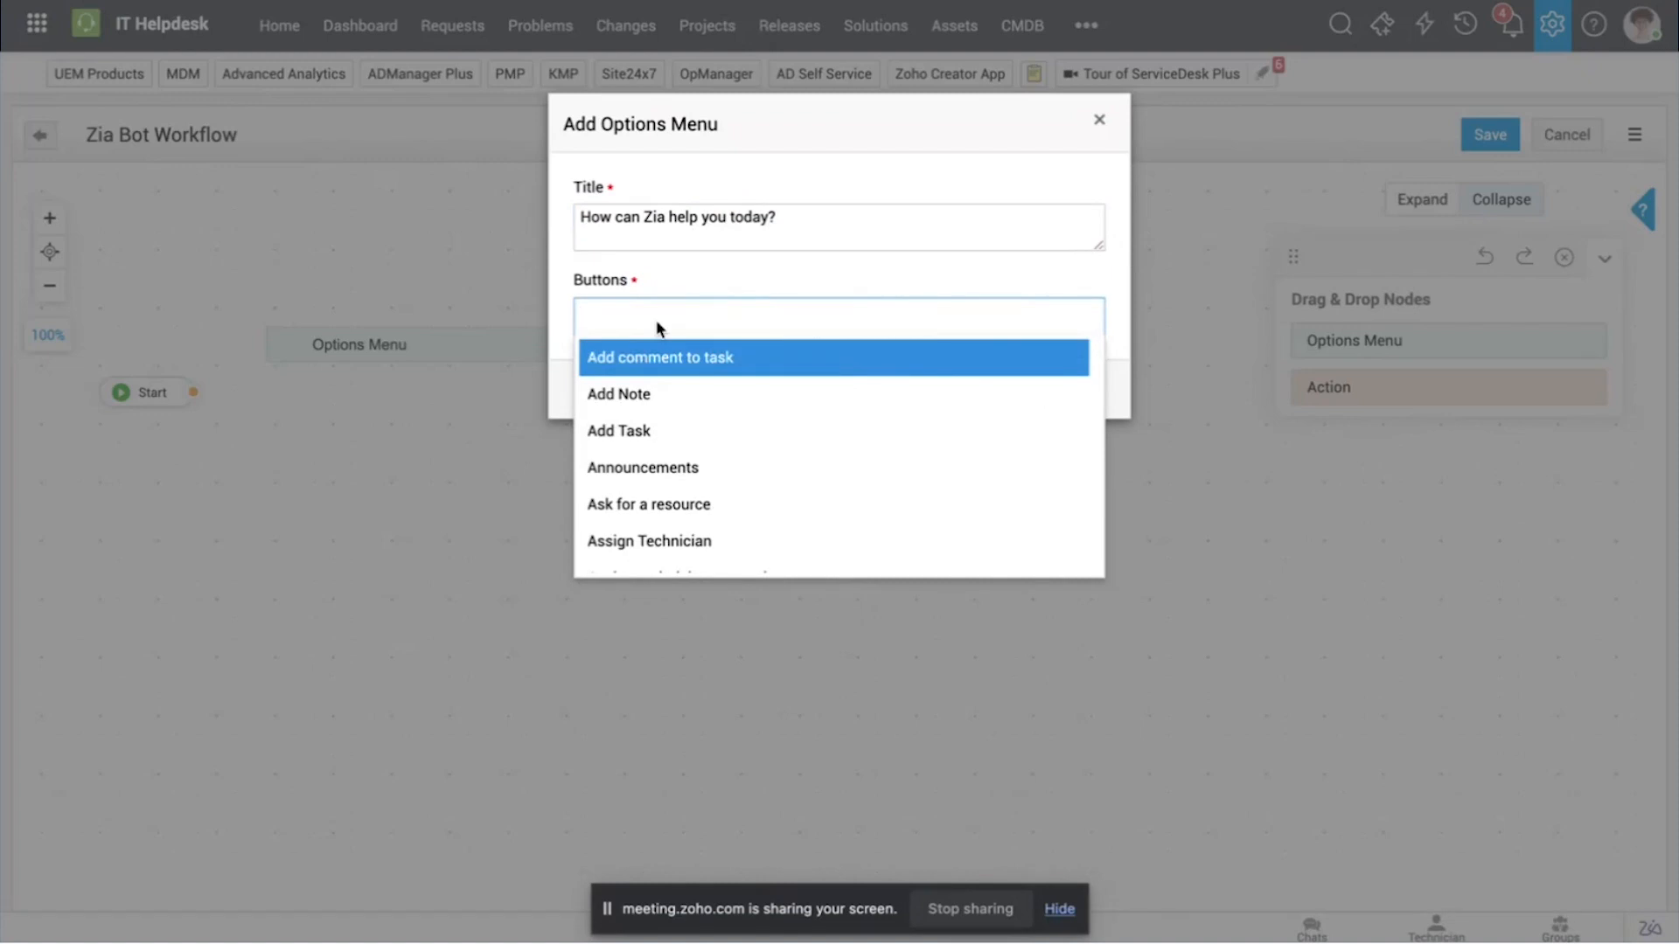
pyautogui.write('I need')
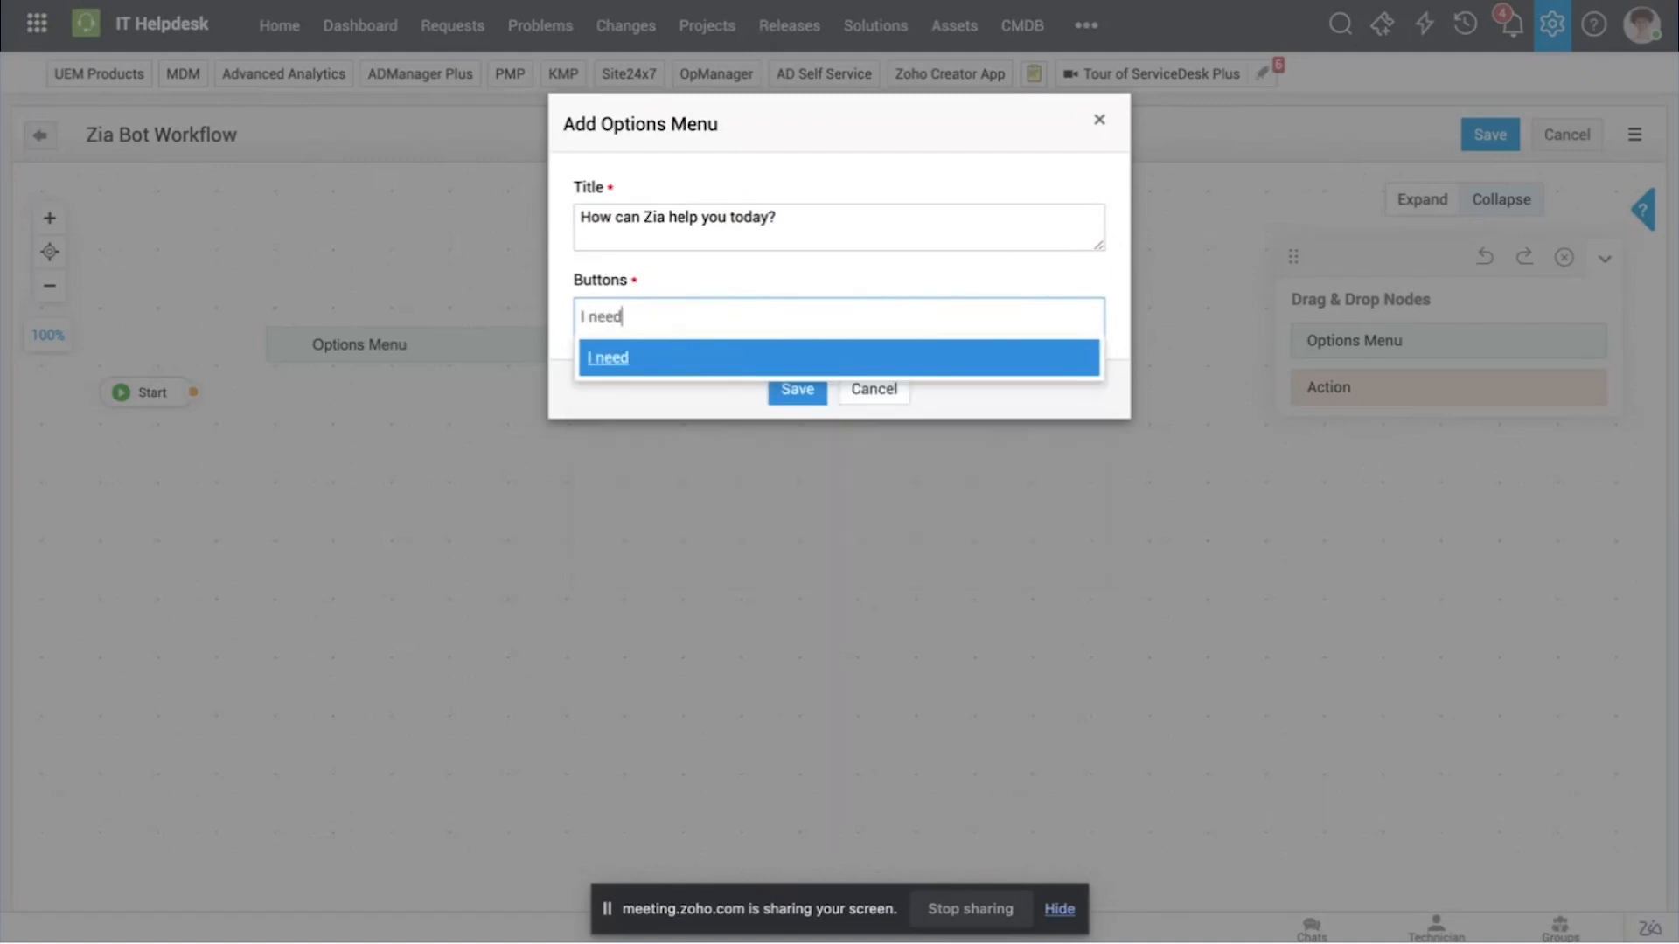
pyautogui.write(' to report an incident')
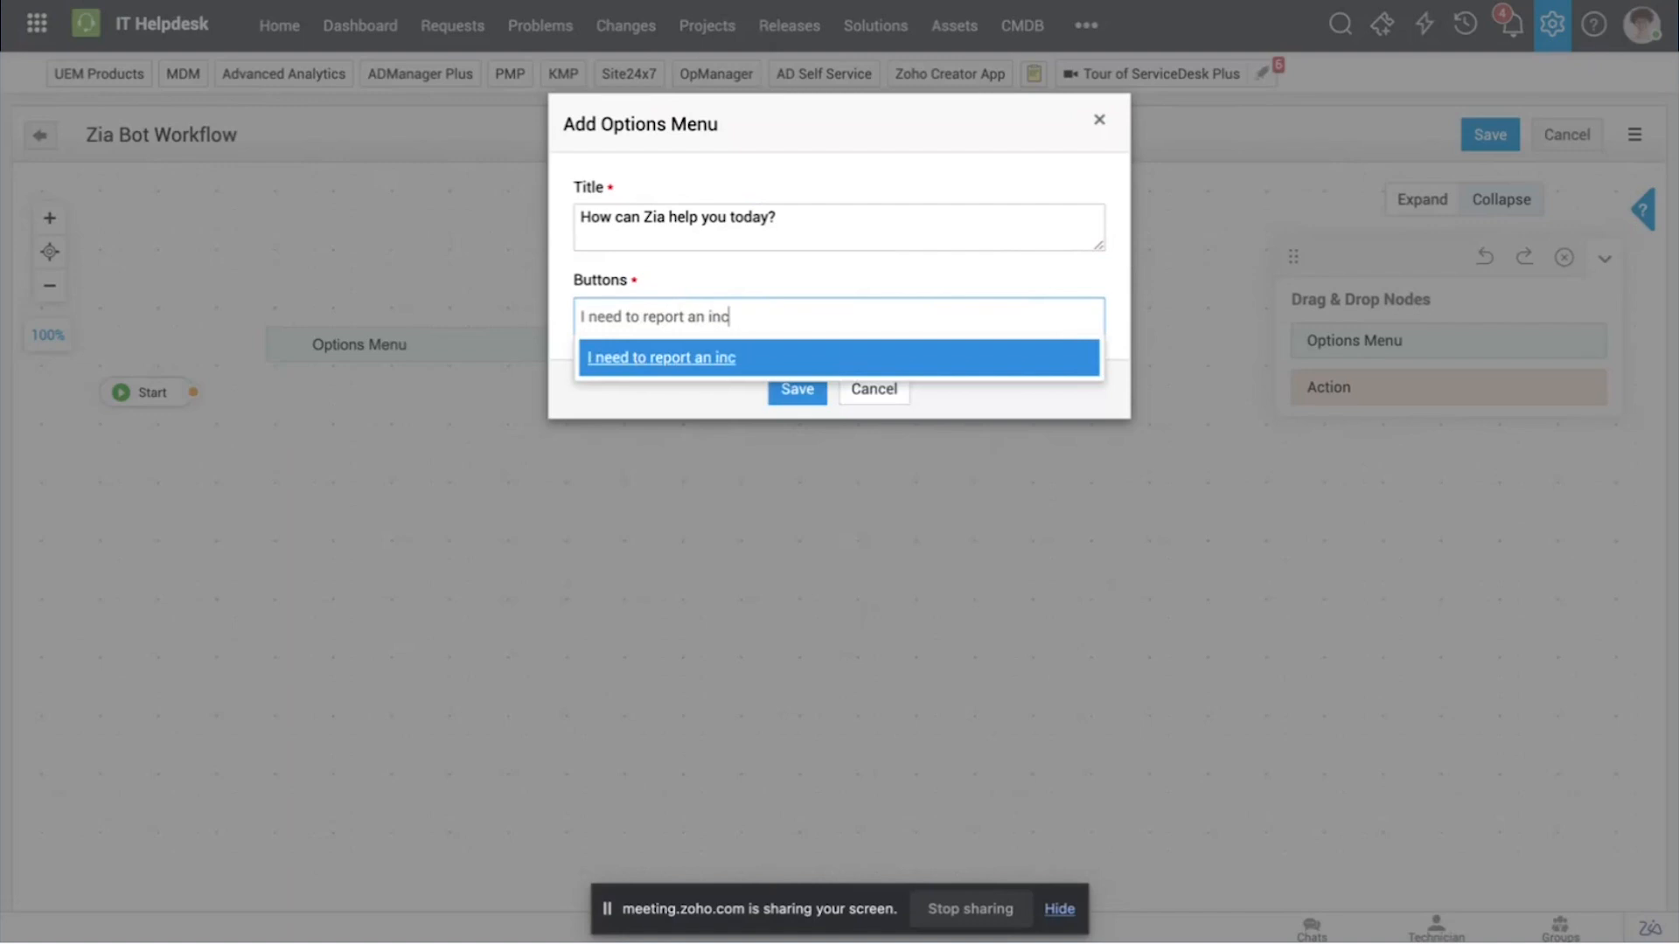
pyautogui.click(783, 250)
pyautogui.click(760, 319)
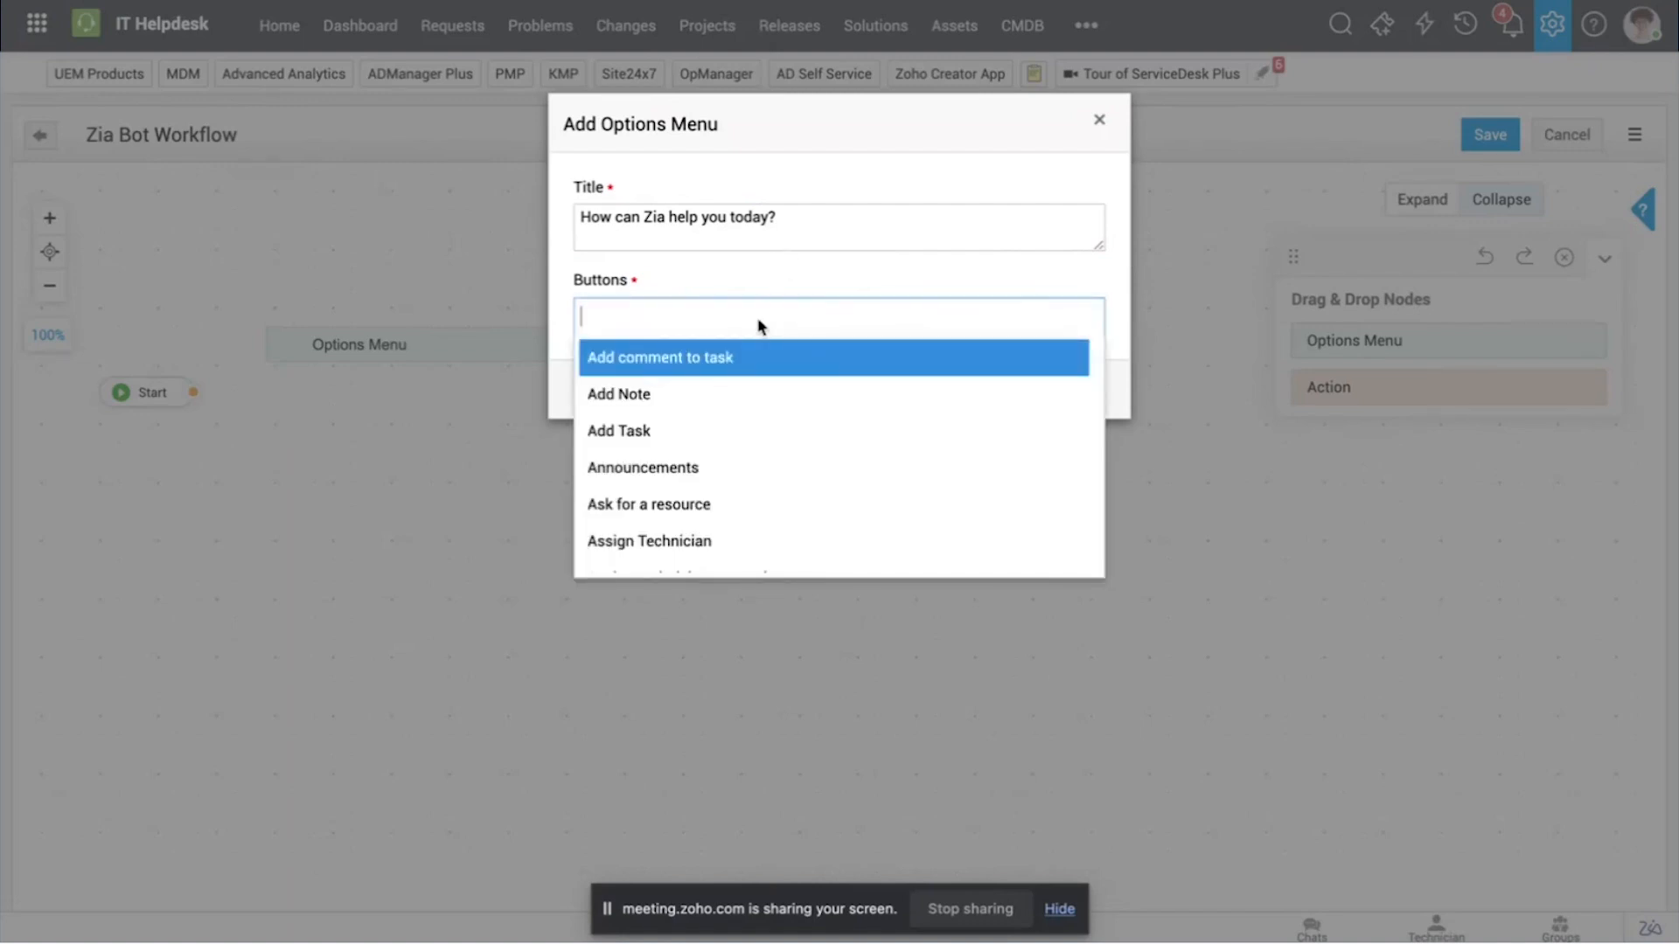
pyautogui.write('I need to repo')
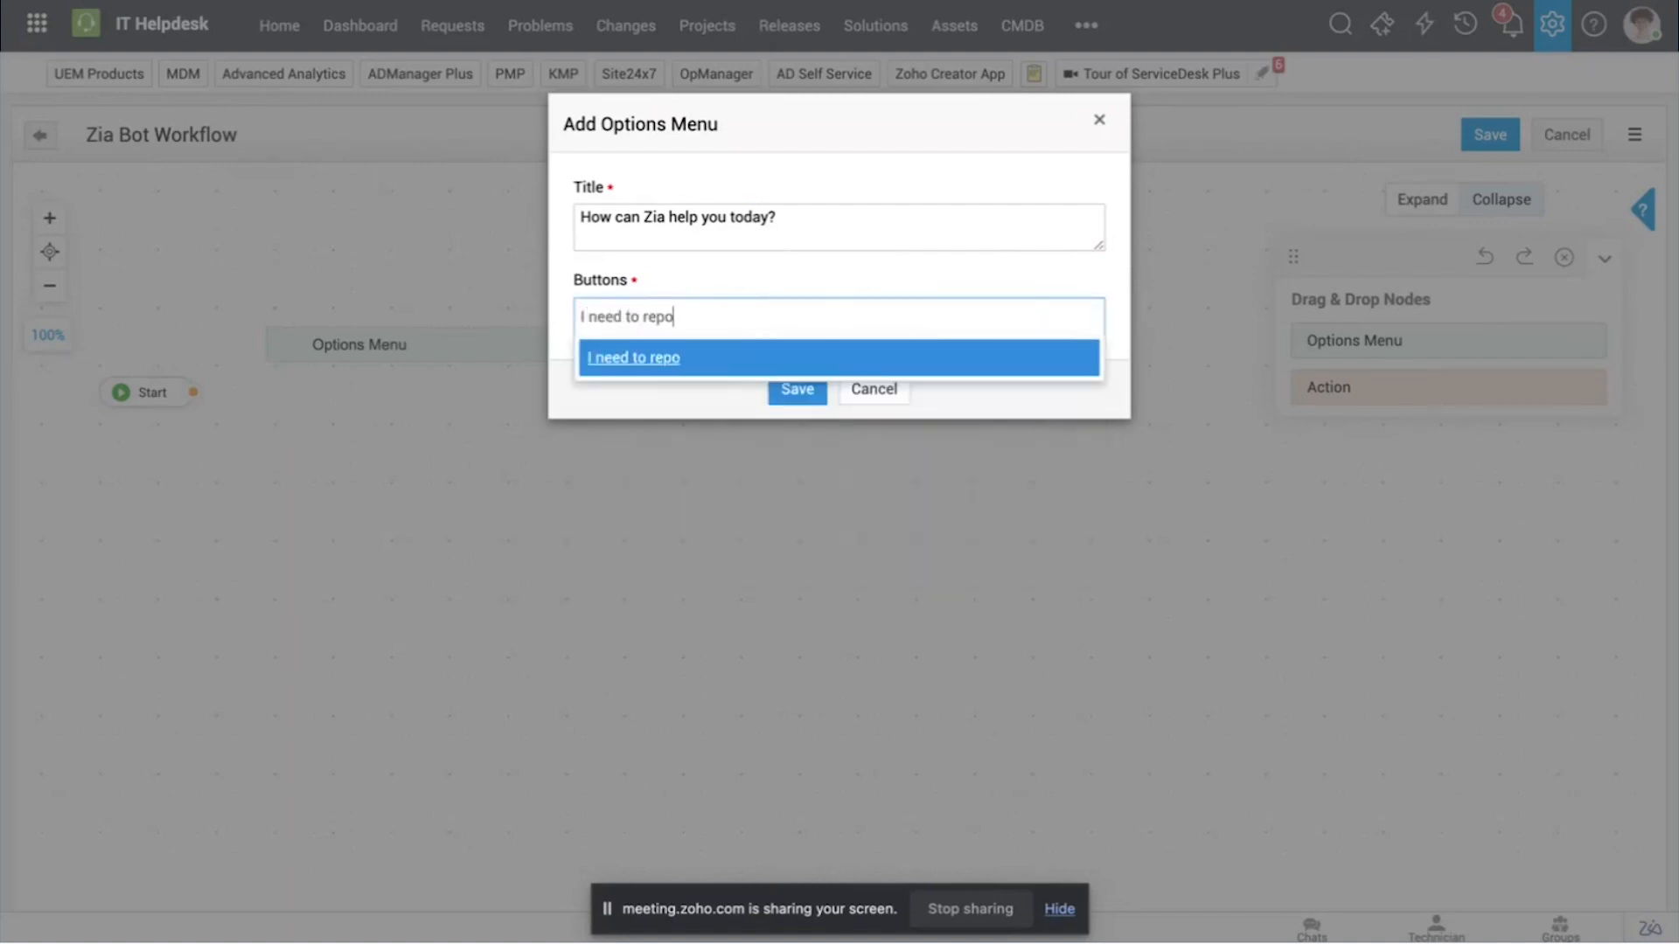
pyautogui.write('rt an incide')
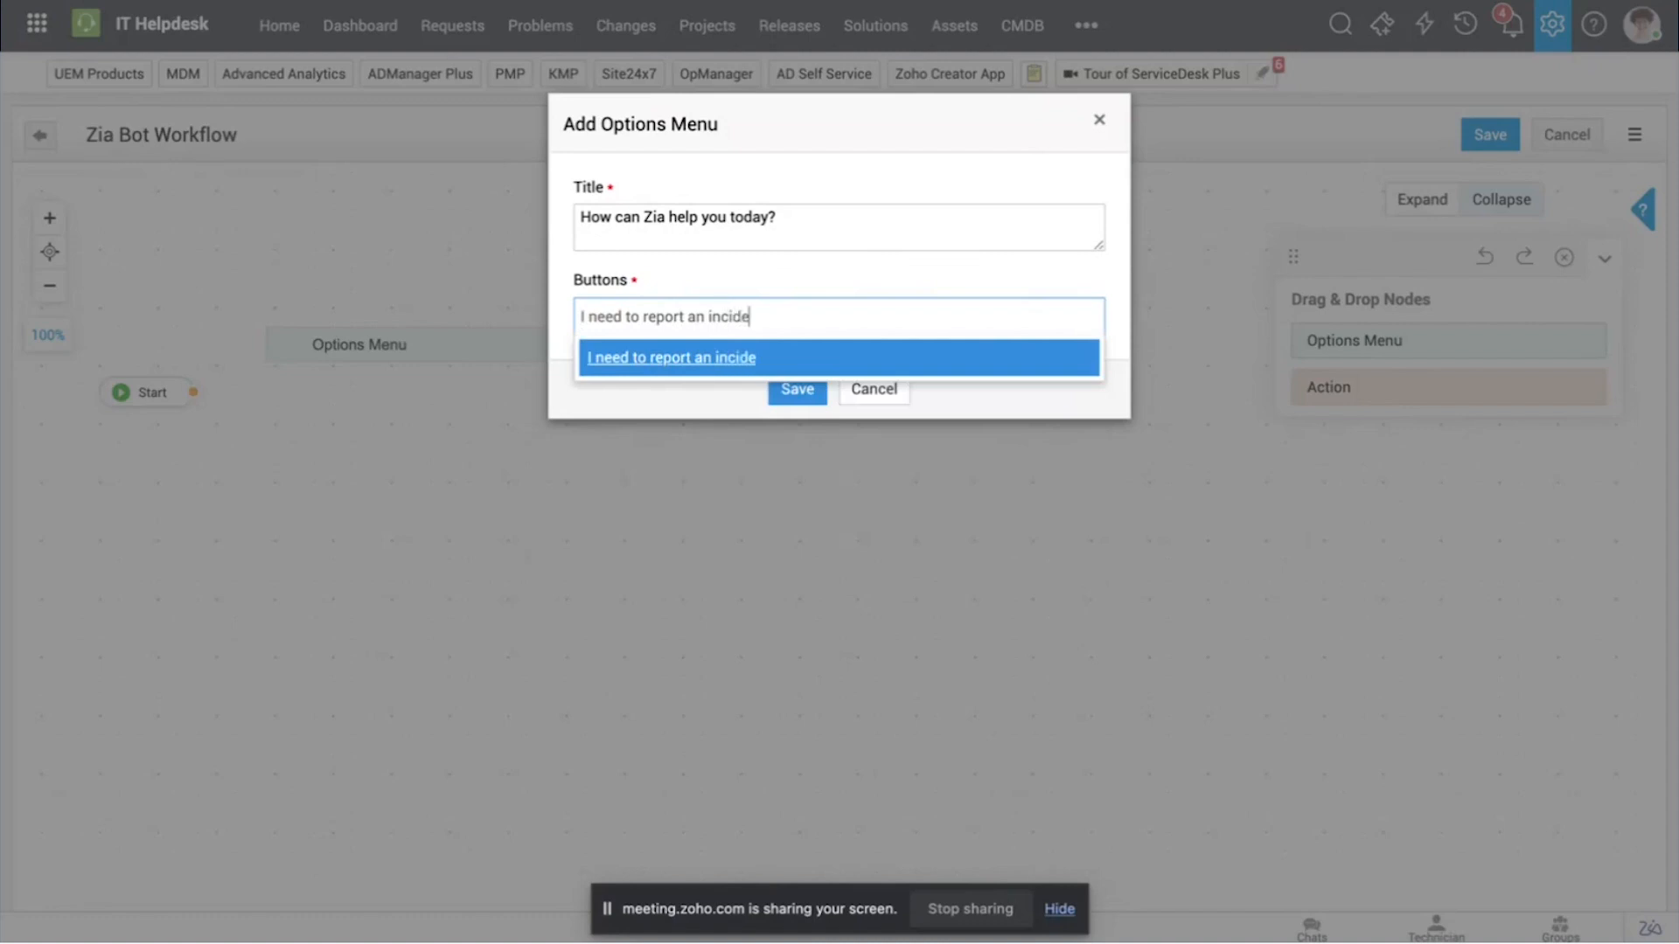
pyautogui.write('nt')
pyautogui.press('Return')
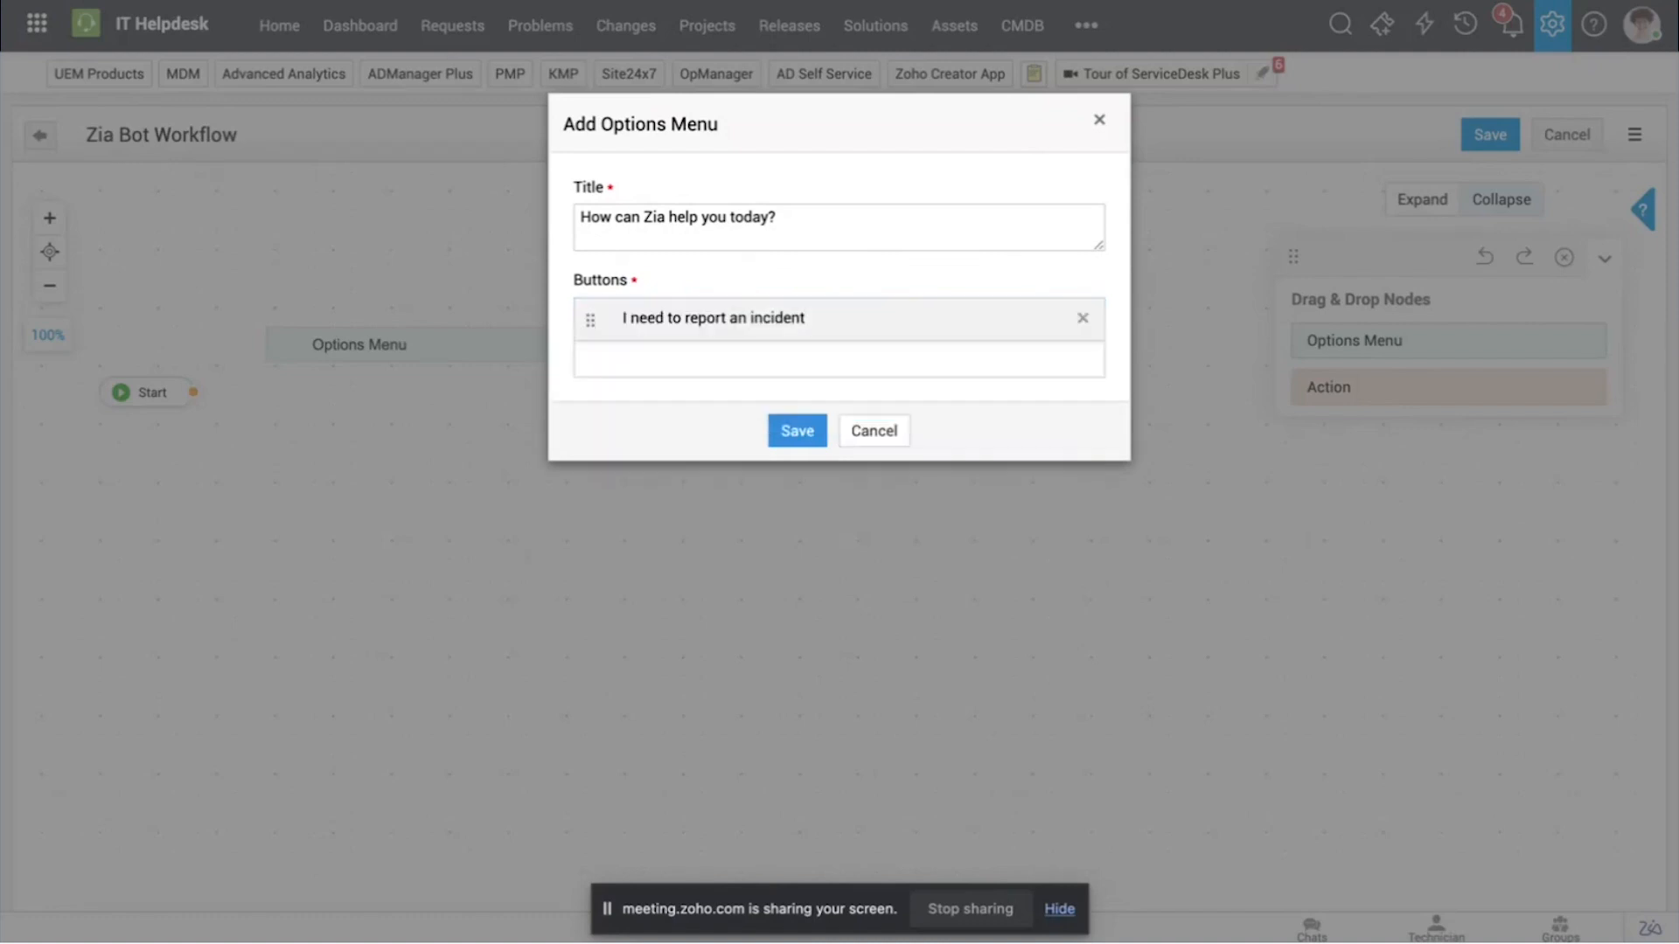
# Step: Add a second button labelled "I require a service" and save the options menu
pyautogui.click(741, 359)
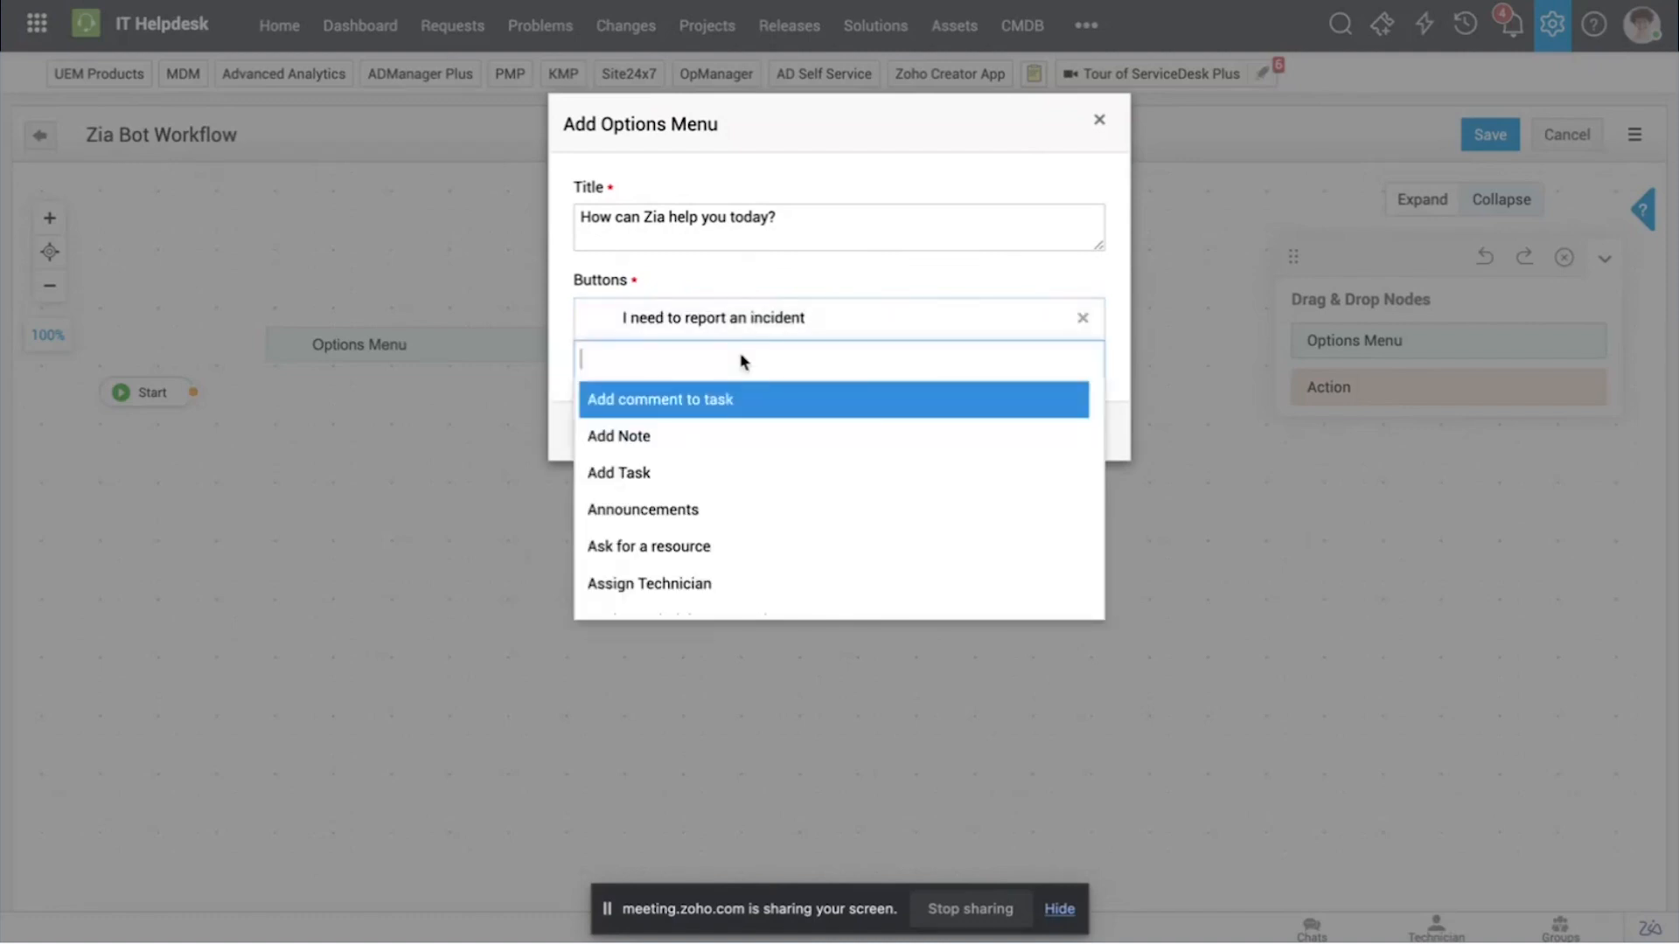
pyautogui.write('I require ')
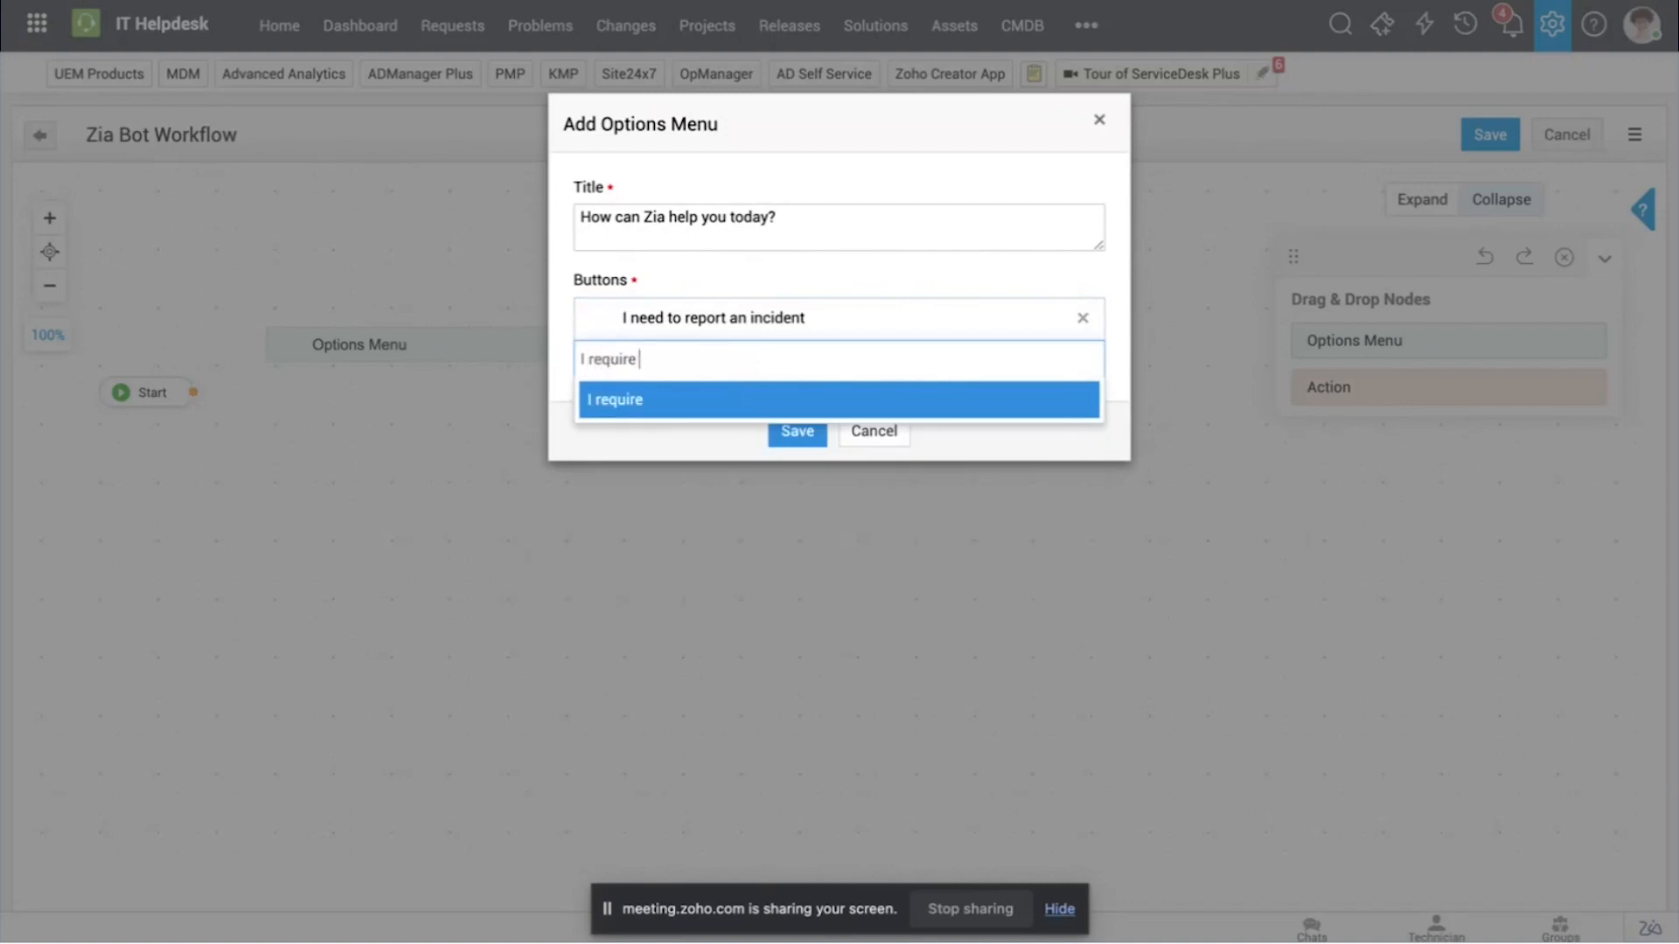
pyautogui.write('a service')
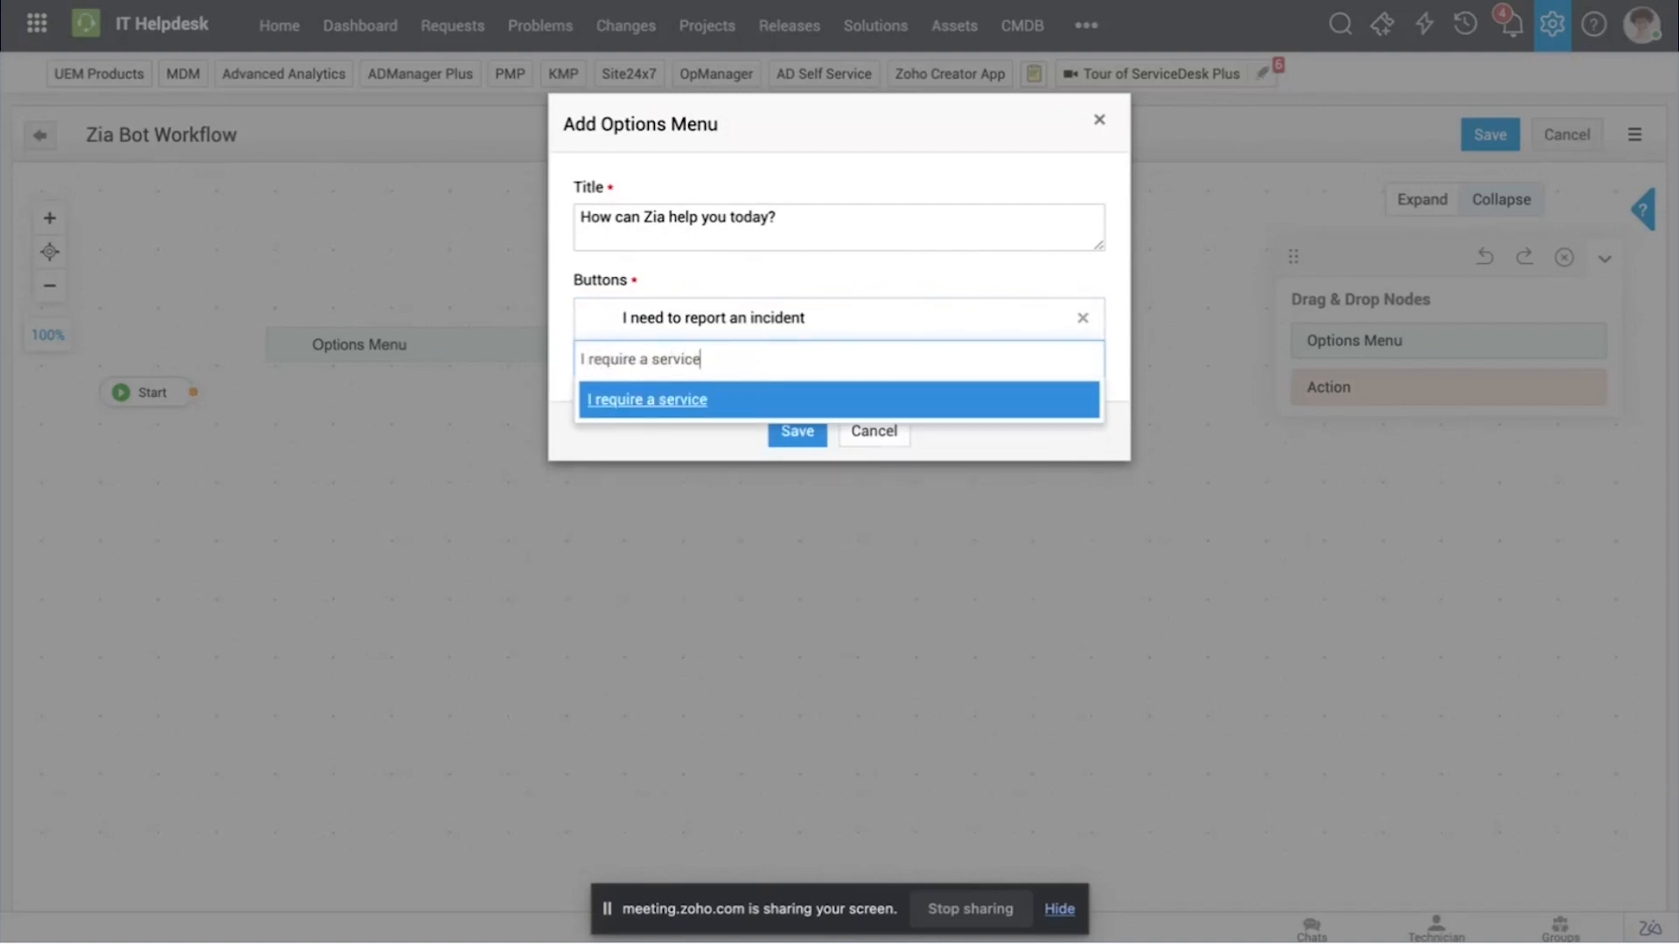
pyautogui.press('Return')
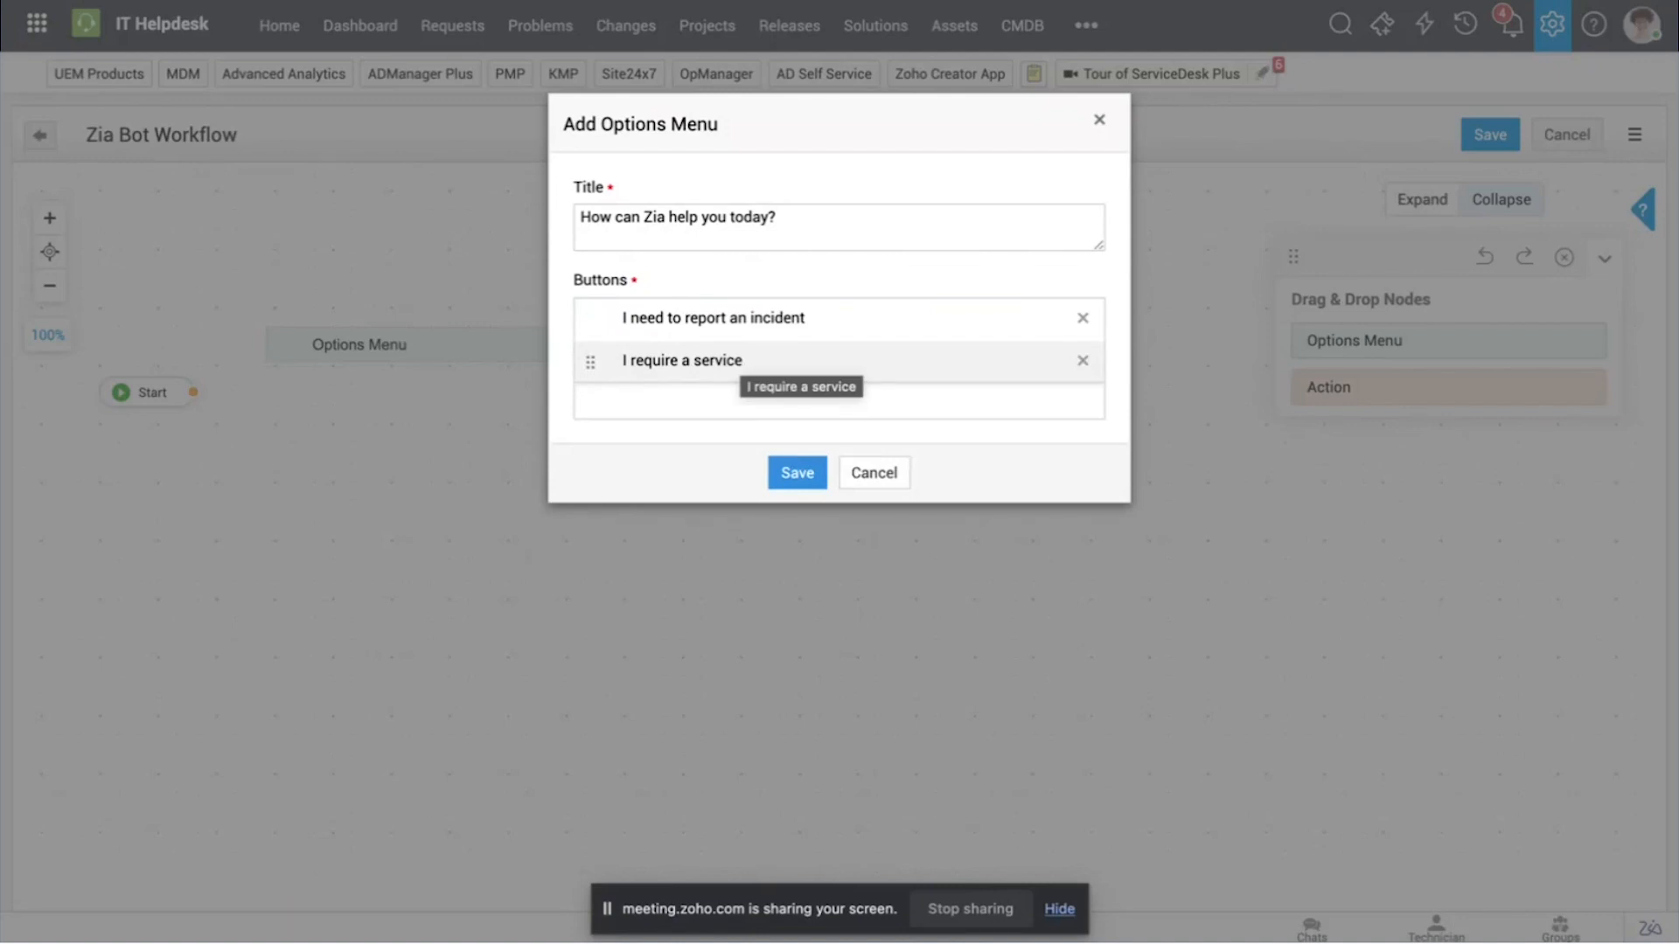
pyautogui.click(797, 472)
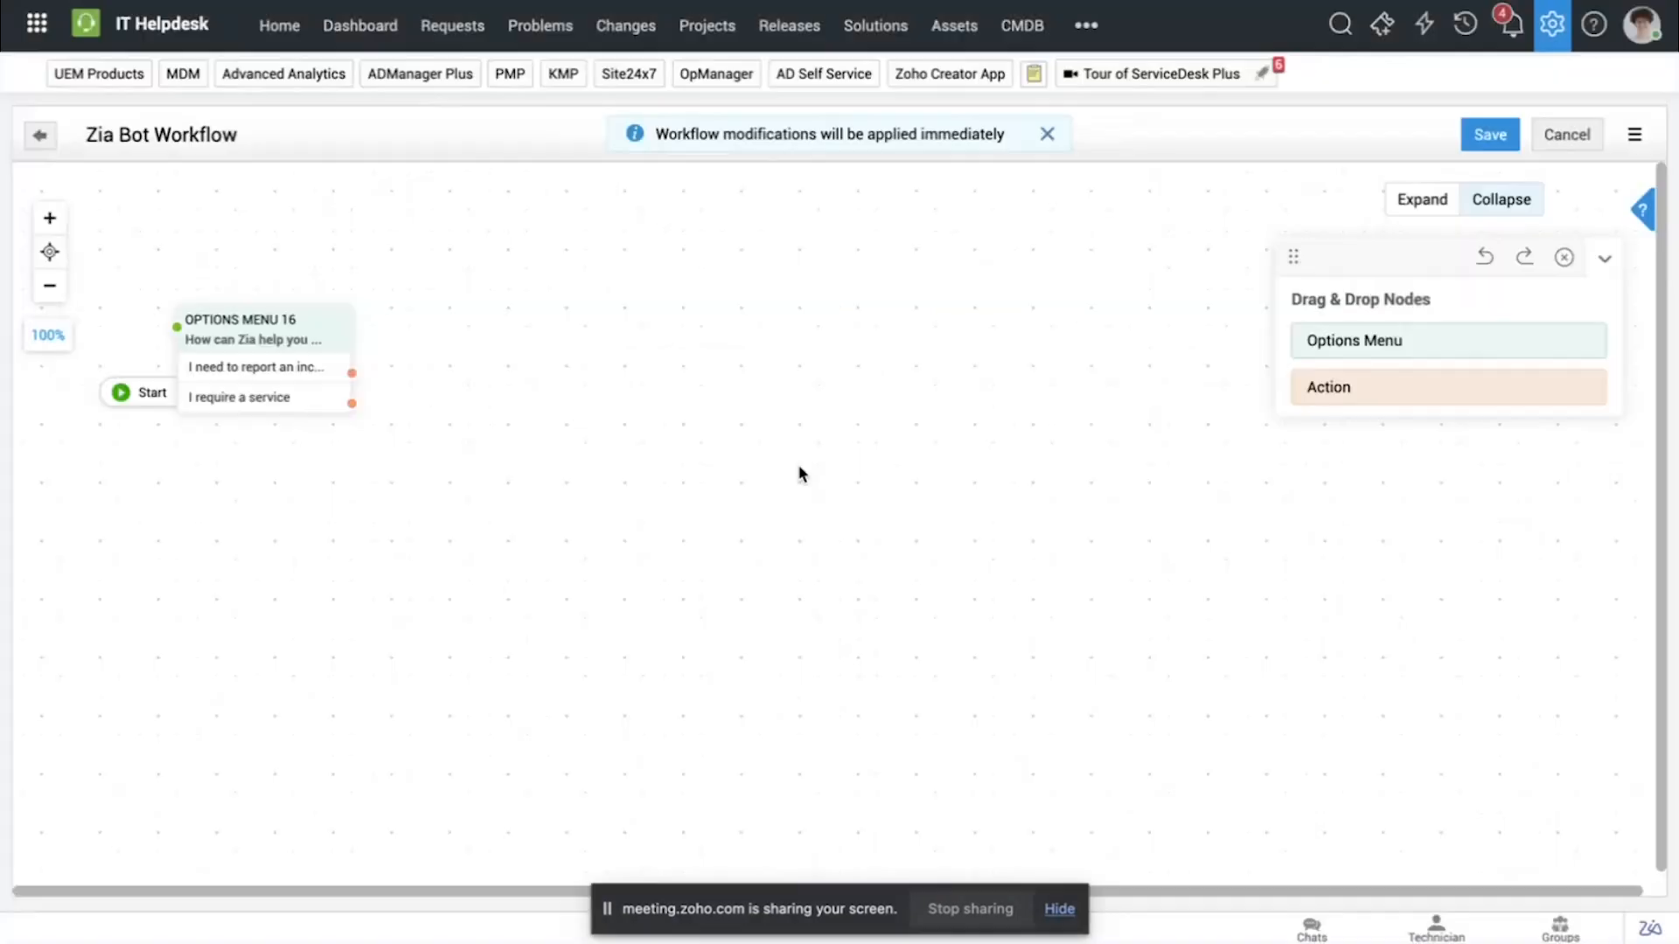
# Step: Move the new options menu clear of the Start node and connect Start to it
pyautogui.moveTo(284, 316); pyautogui.dragTo(385, 337)
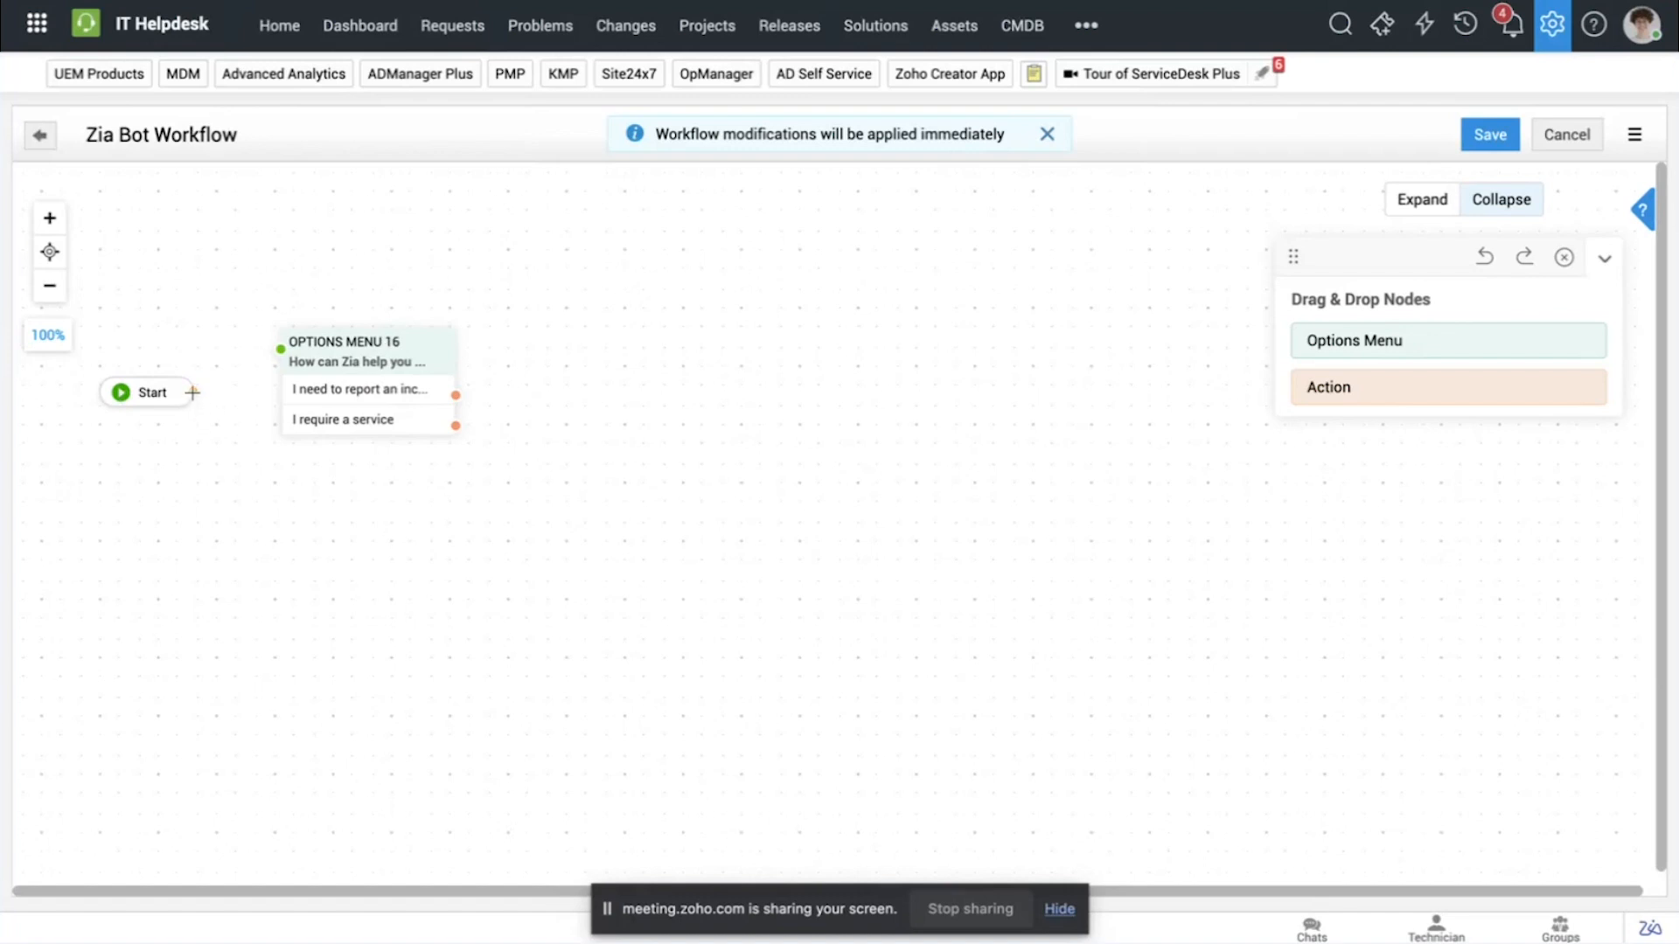
pyautogui.moveTo(192, 393); pyautogui.dragTo(263, 348)
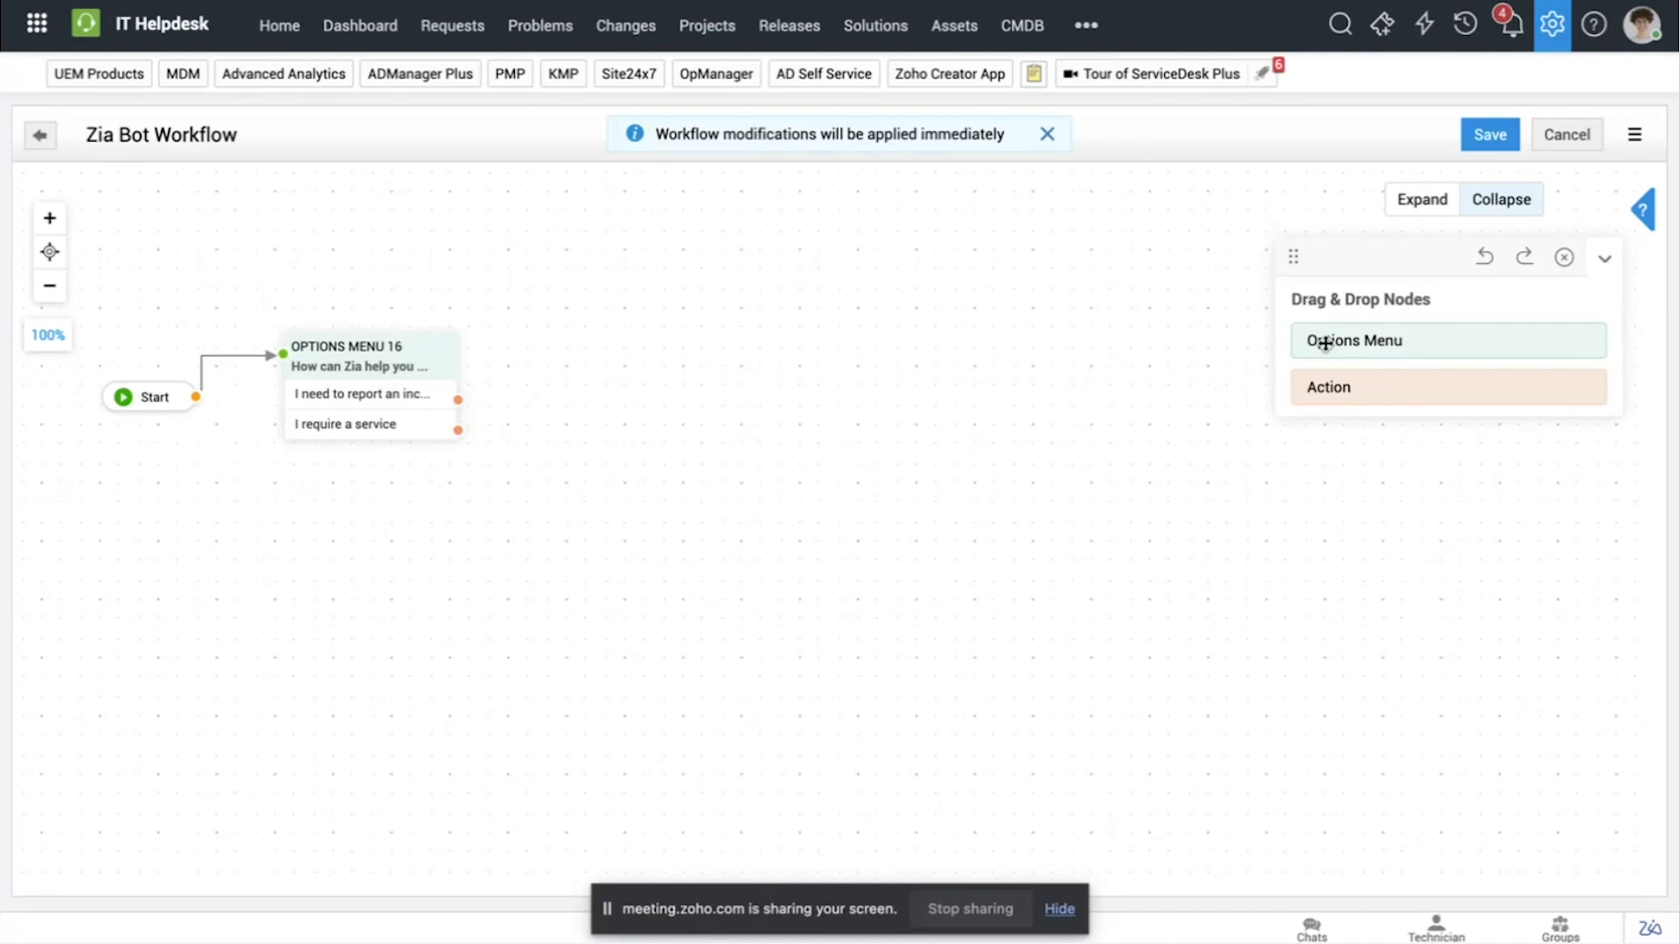
# Step: Place a second options menu beside the first and title it "Do you want to take a look at our solutions before creating a ticket?"
pyautogui.moveTo(1319, 341); pyautogui.dragTo(555, 322)
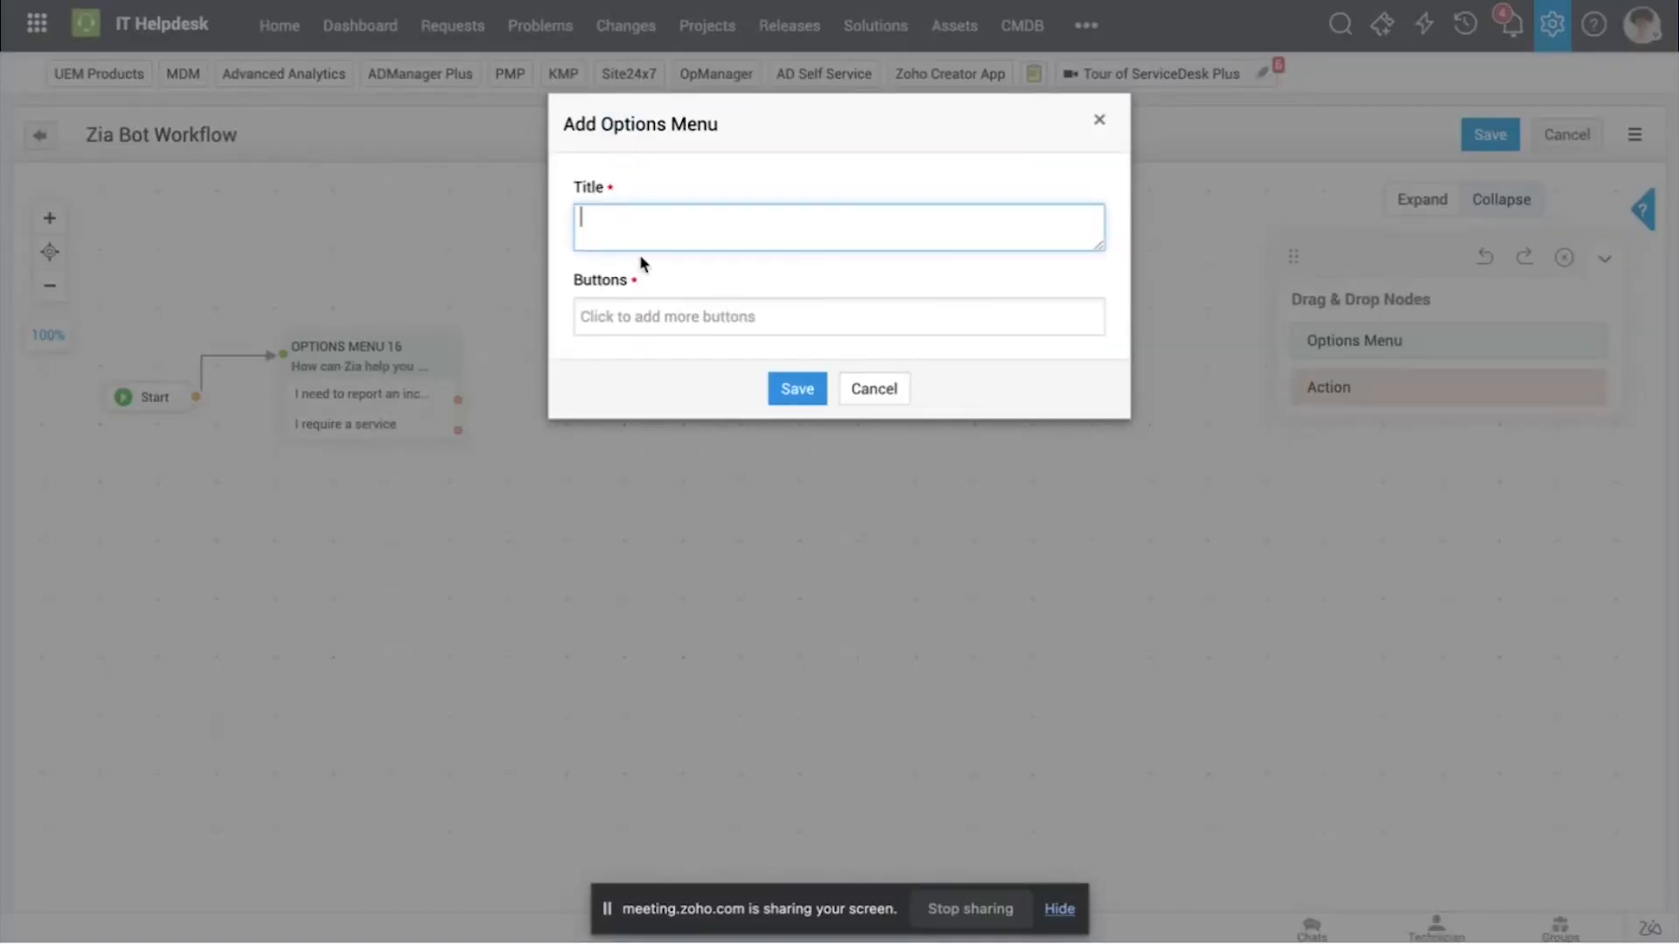
pyautogui.write('Do you want to take a l')
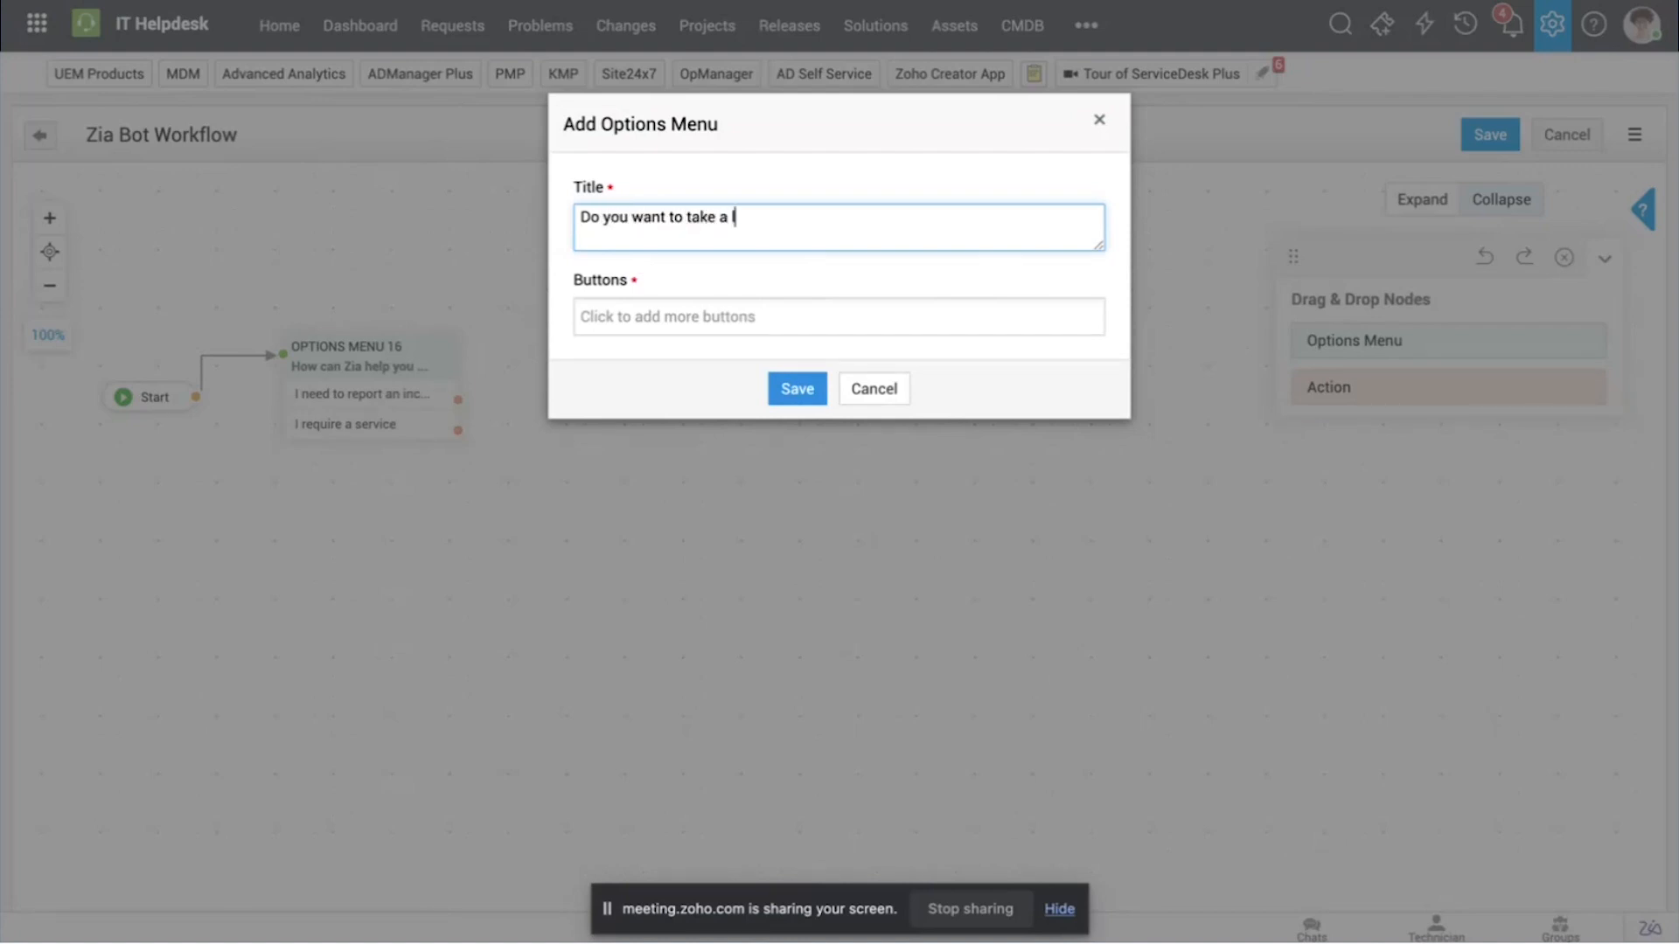
pyautogui.write('ook at your')
pyautogui.press('BackSpace')
pyautogui.press('BackSpace')
pyautogui.press('BackSpace')
pyautogui.press('BackSpace')
pyautogui.write('our solutions before creating')
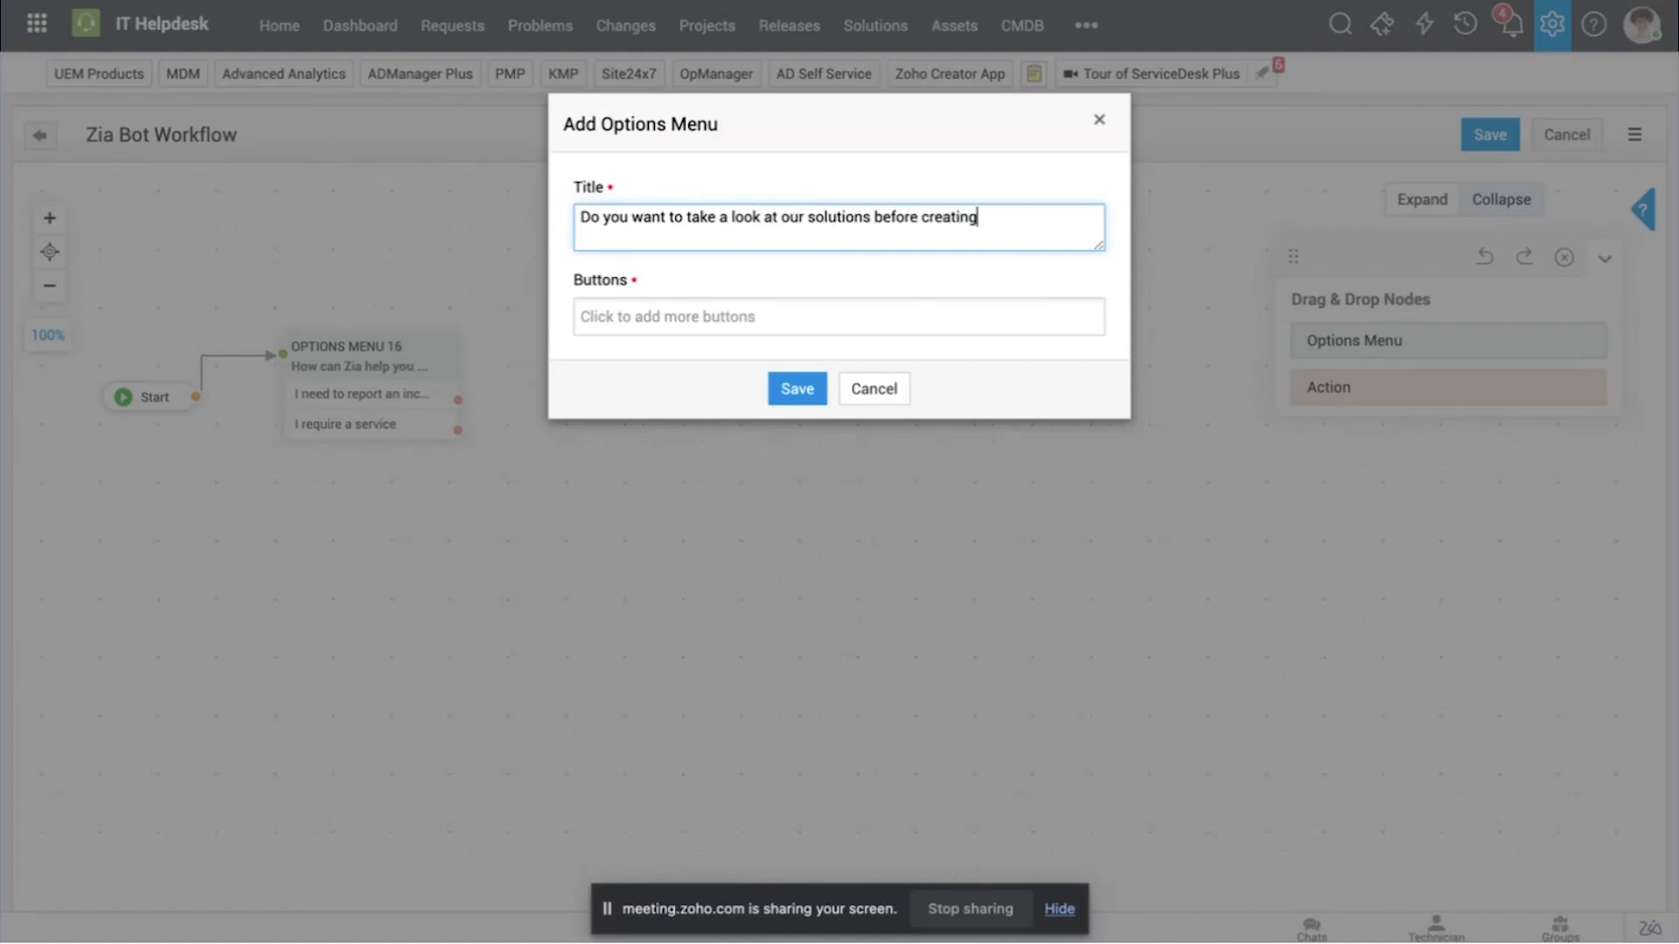
pyautogui.write(' a ticket?')
# Step: Add buttons "Yes, I want to" and "No, I want to create a ticket", and connect "I need to report an incident" to the saved menu
pyautogui.click(639, 325)
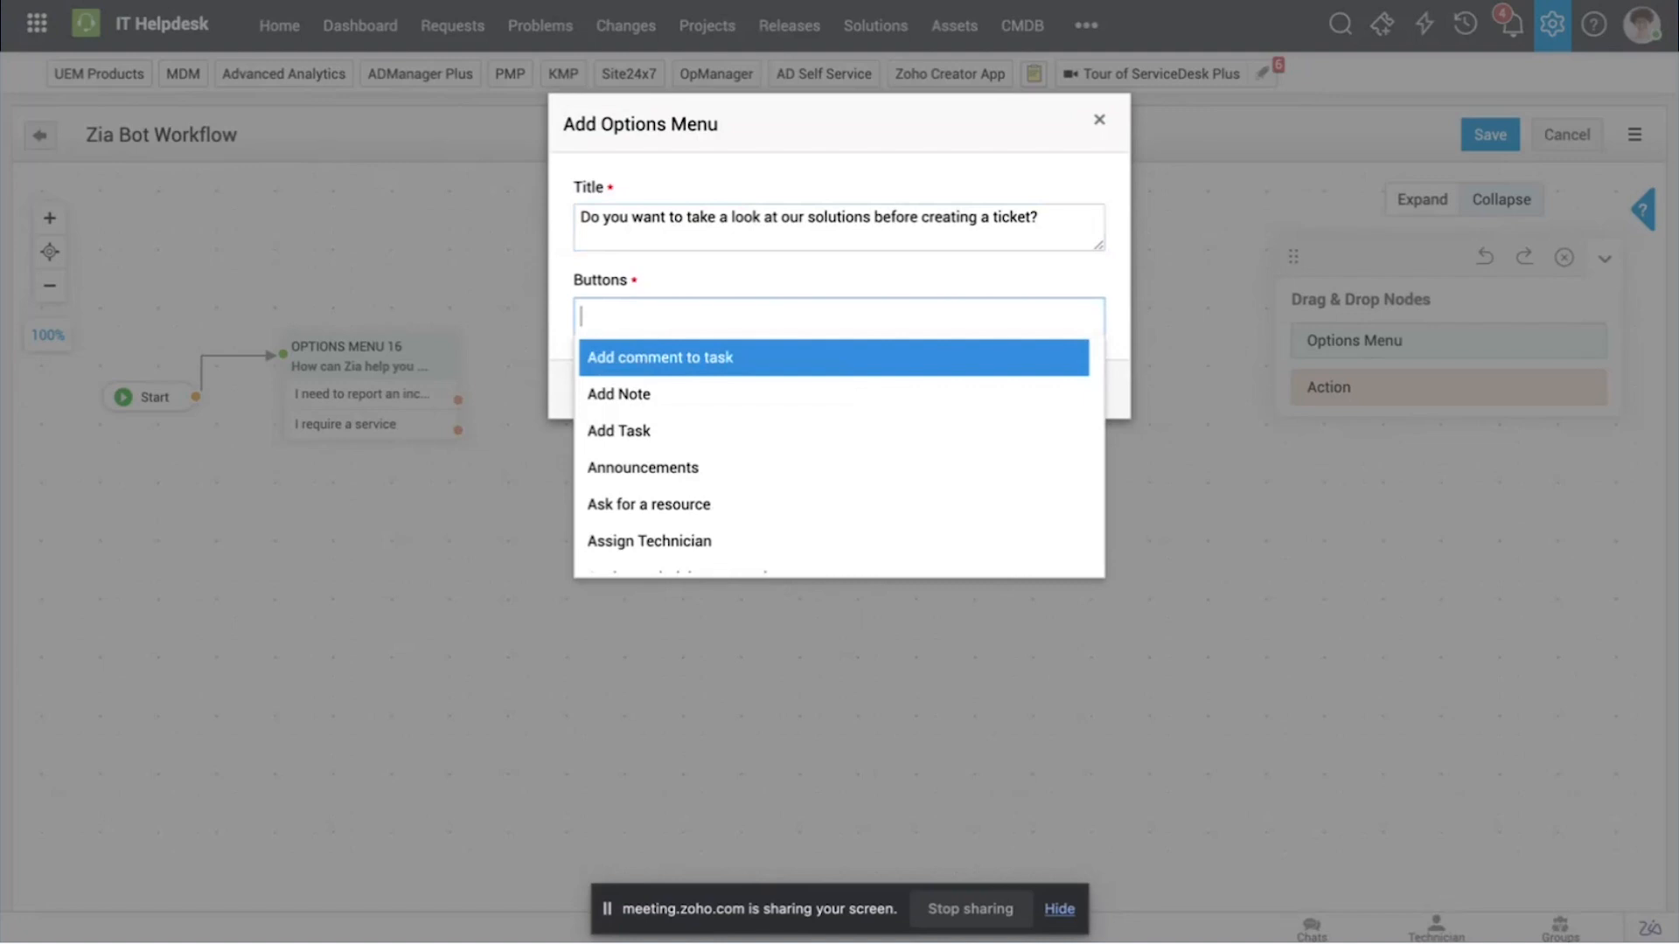
pyautogui.write('Yes, I want to')
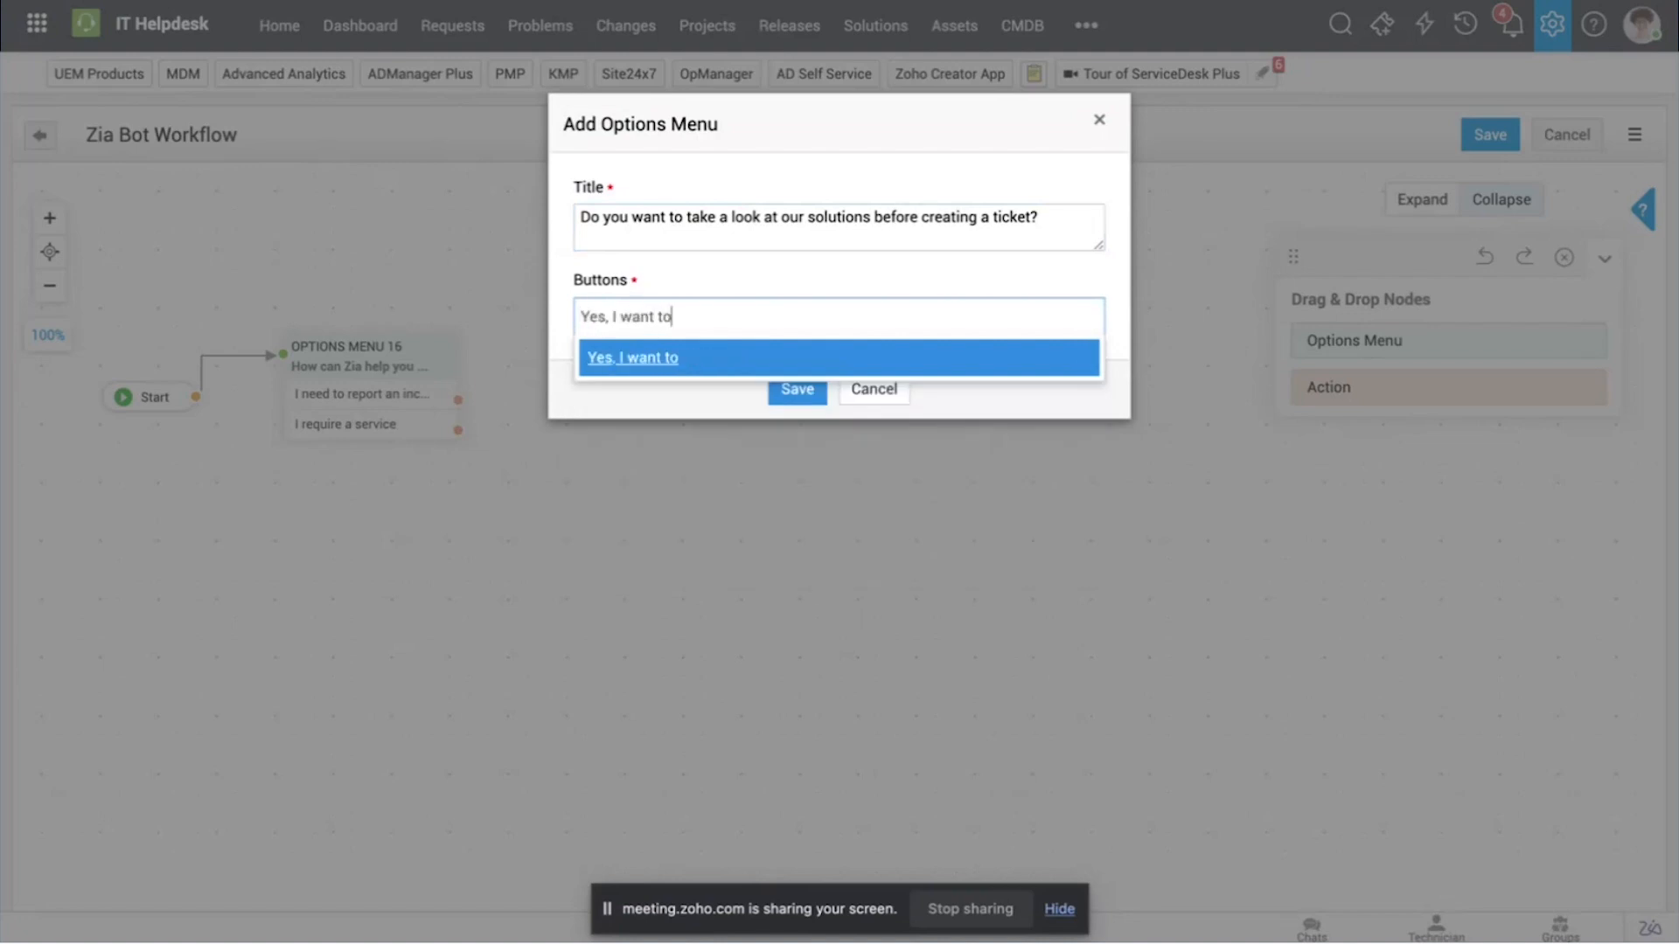
pyautogui.click(671, 360)
pyautogui.write('No,')
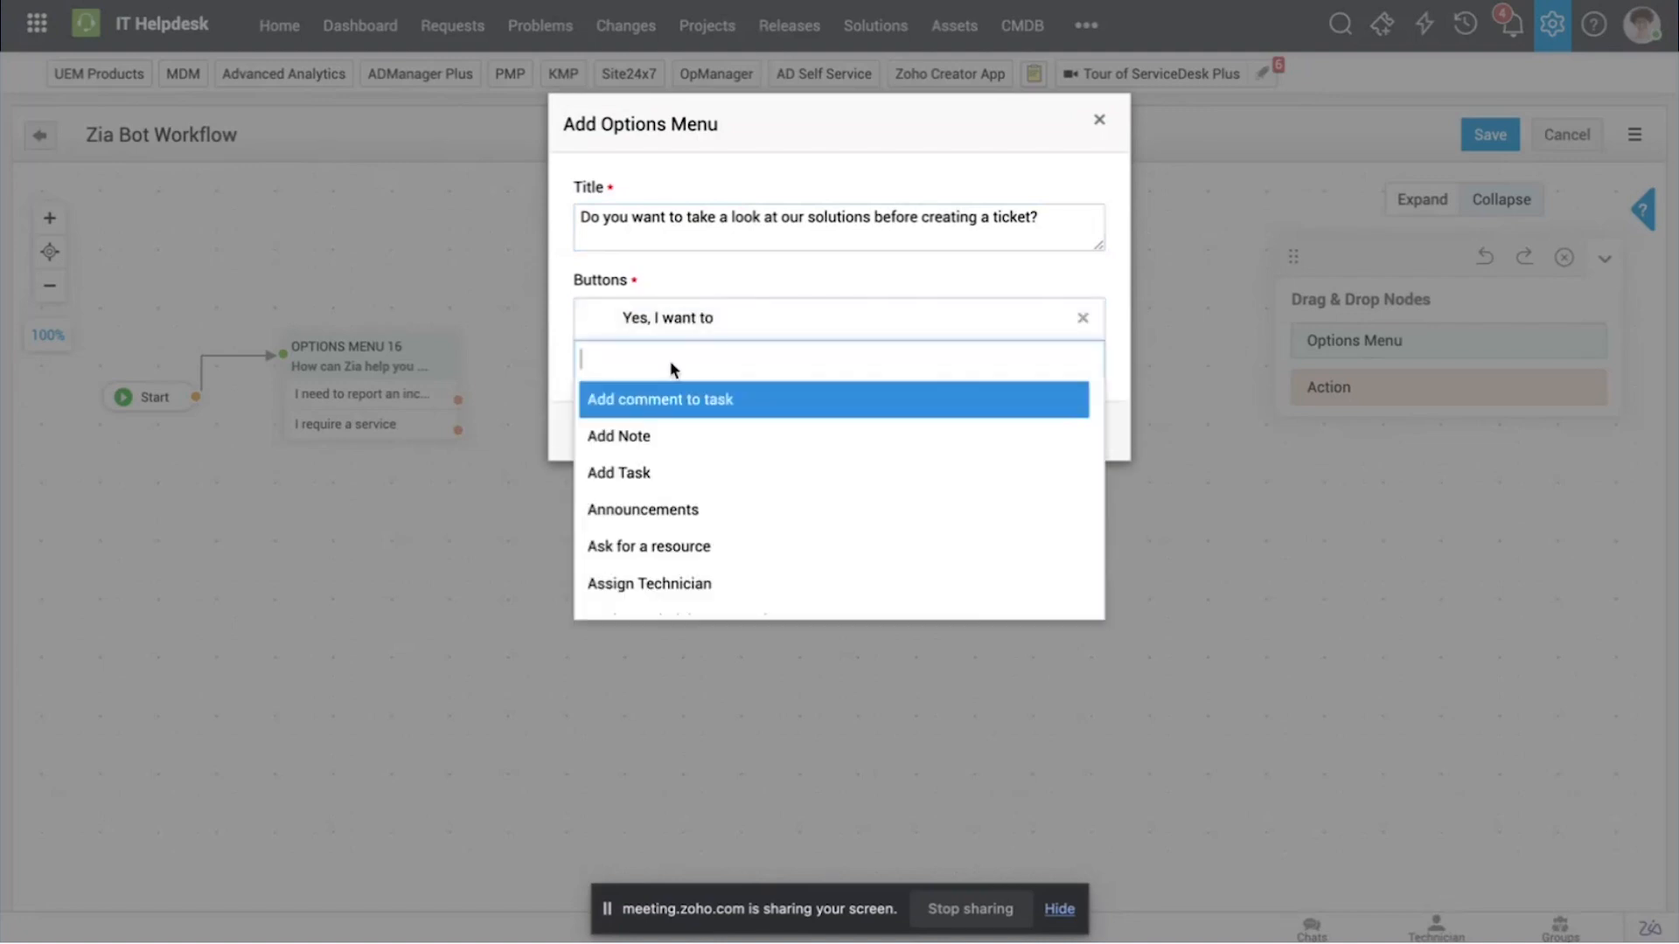
pyautogui.write(' I want t')
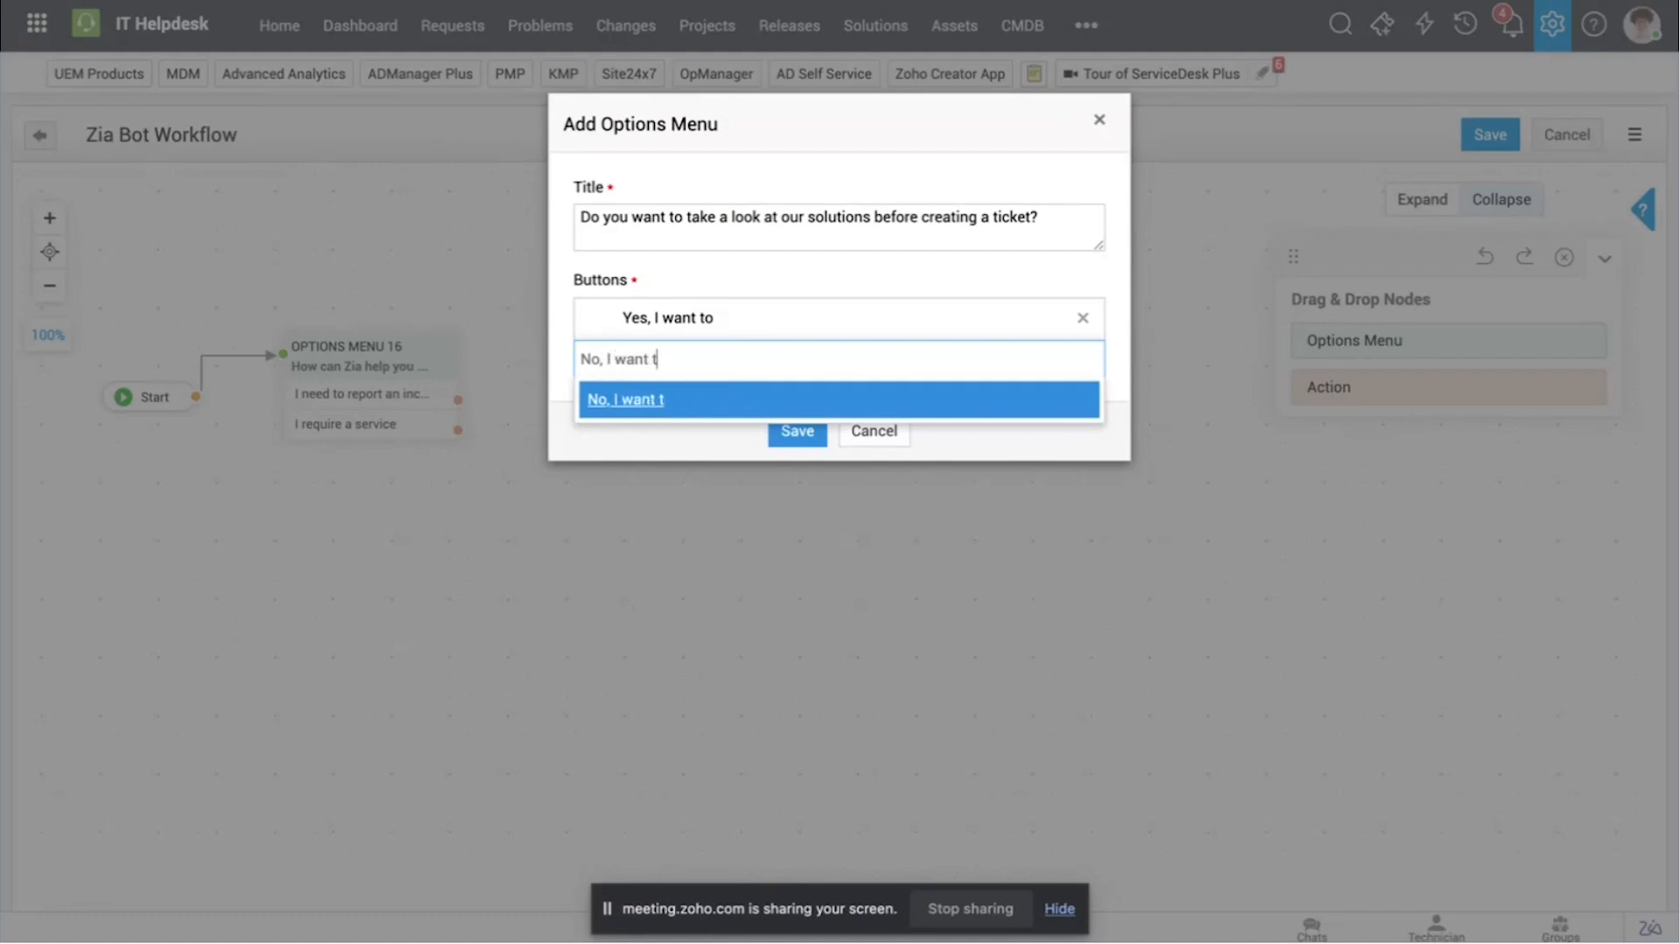
pyautogui.write('o create a ticket')
pyautogui.click(710, 401)
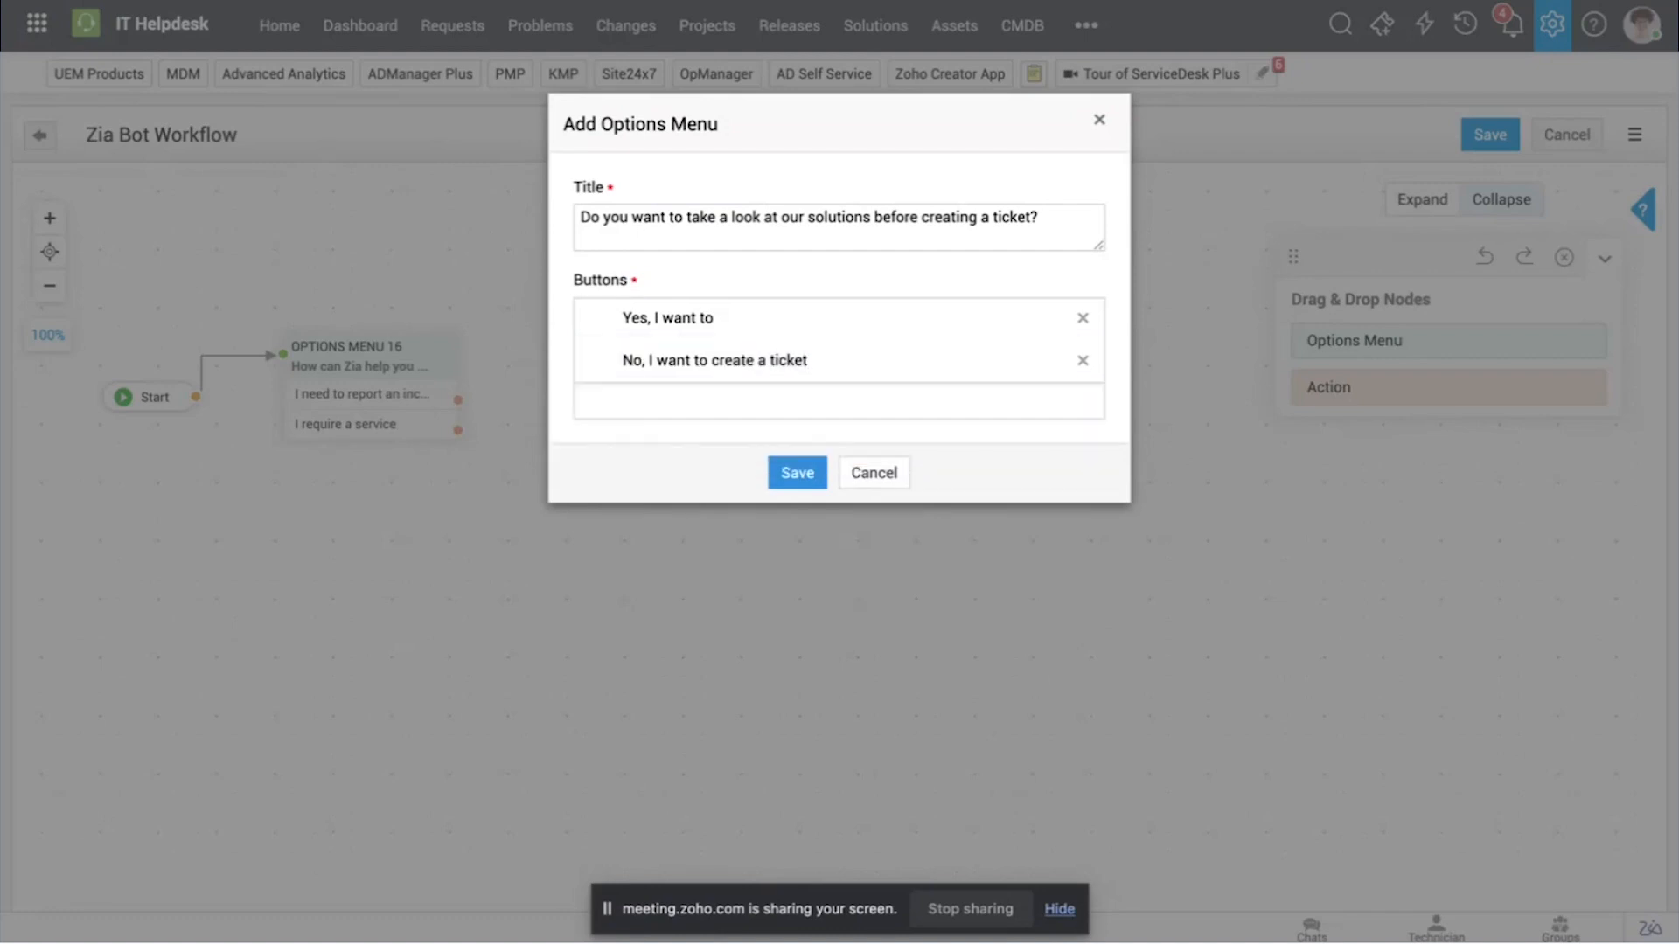
pyautogui.click(793, 476)
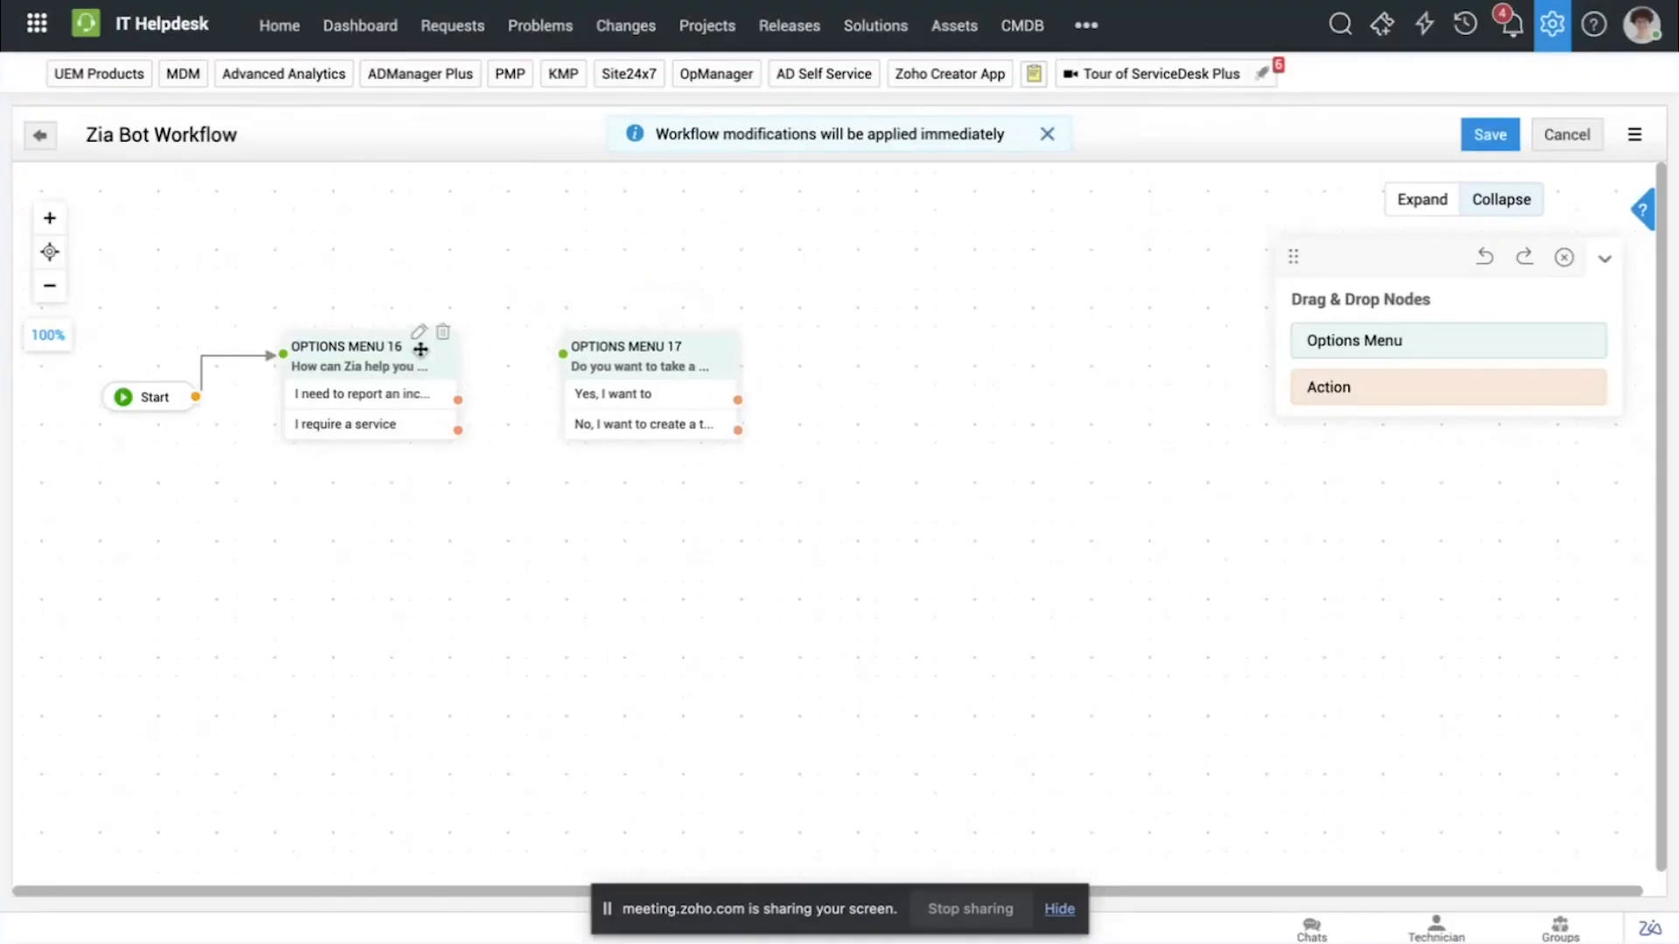
pyautogui.moveTo(457, 400); pyautogui.dragTo(634, 353)
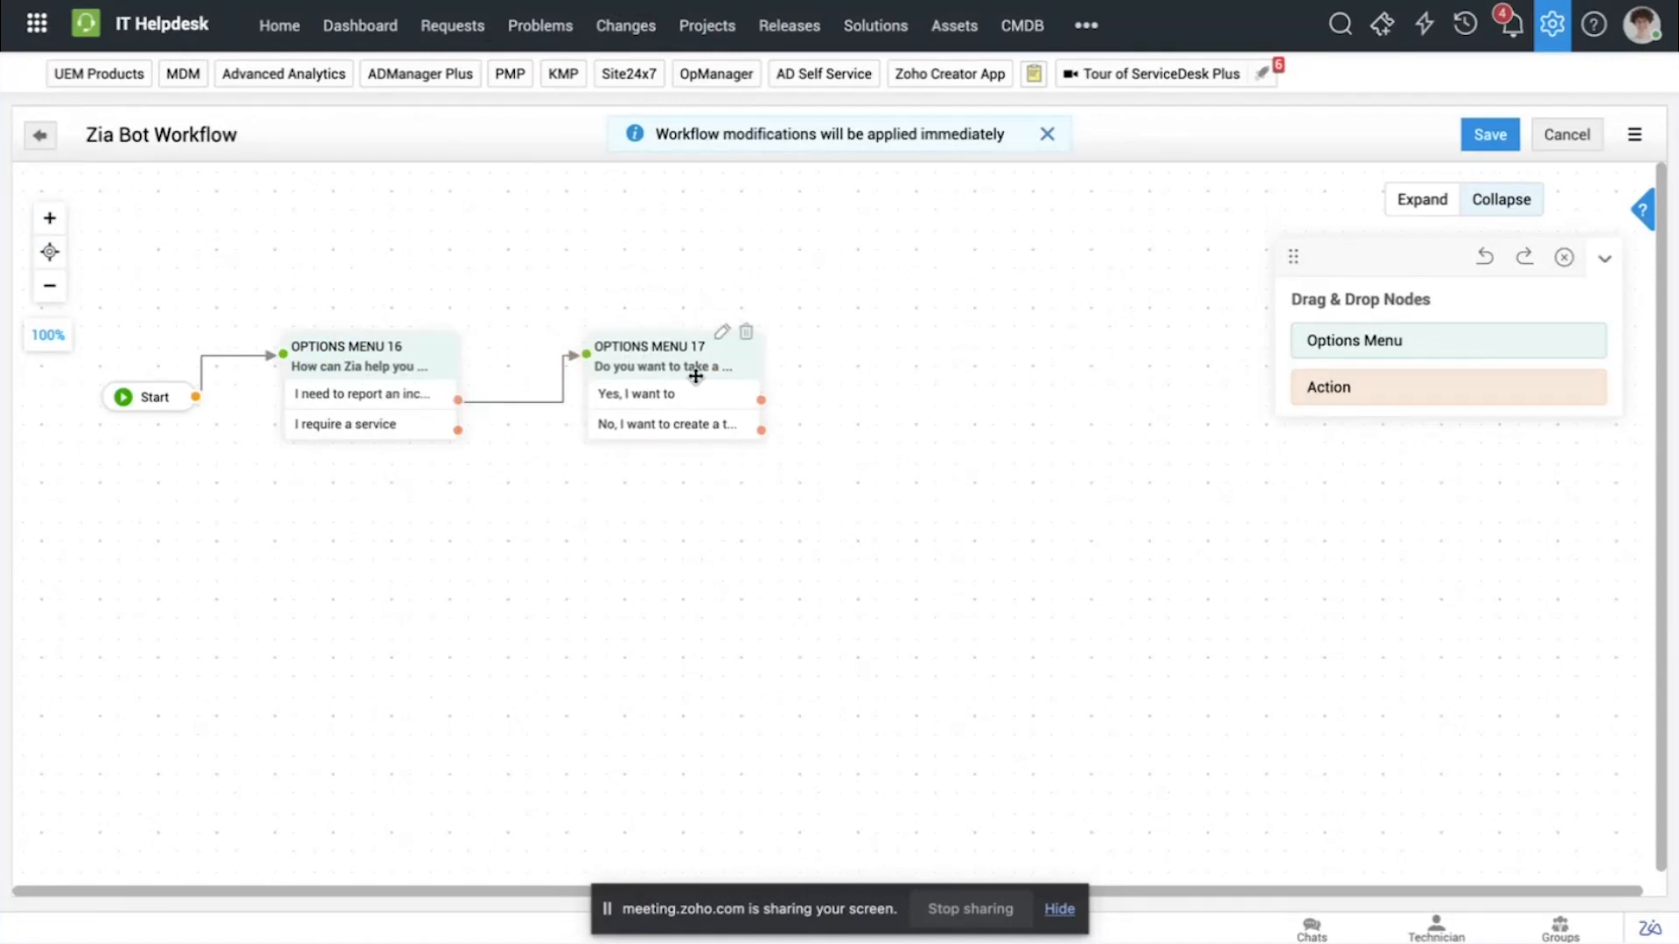
# Step: Place a third options menu beyond the second one and title it "Choose your desired action"
pyautogui.moveTo(1363, 342); pyautogui.dragTo(864, 325)
pyautogui.write('C')
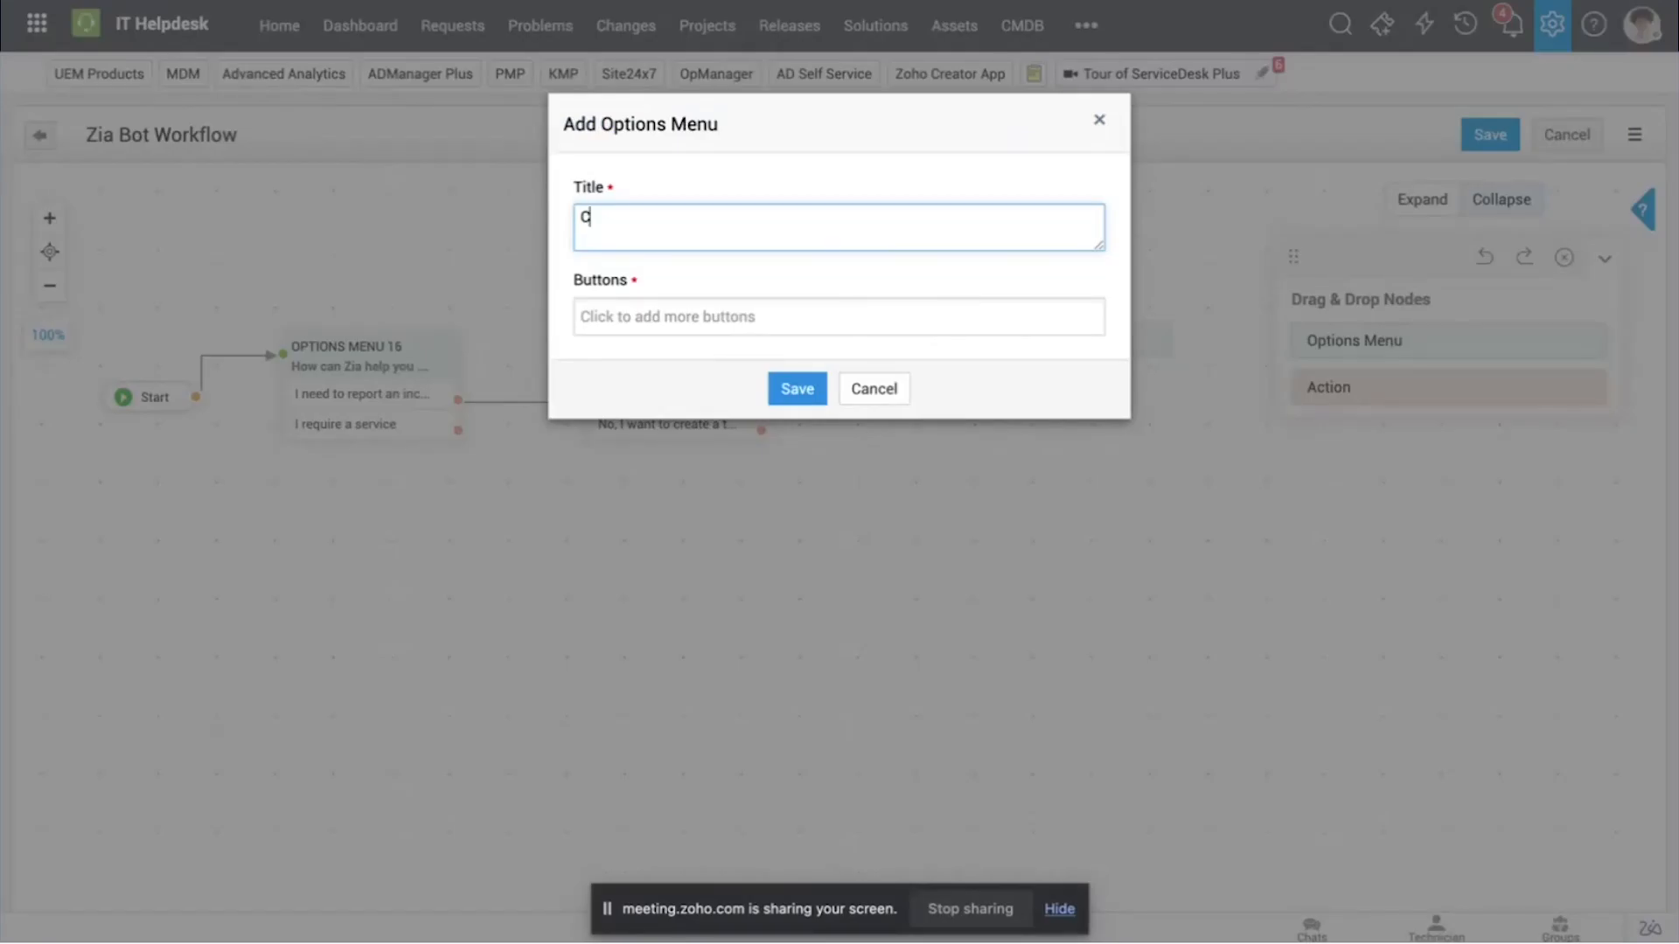
pyautogui.write('hoose your desirred action')
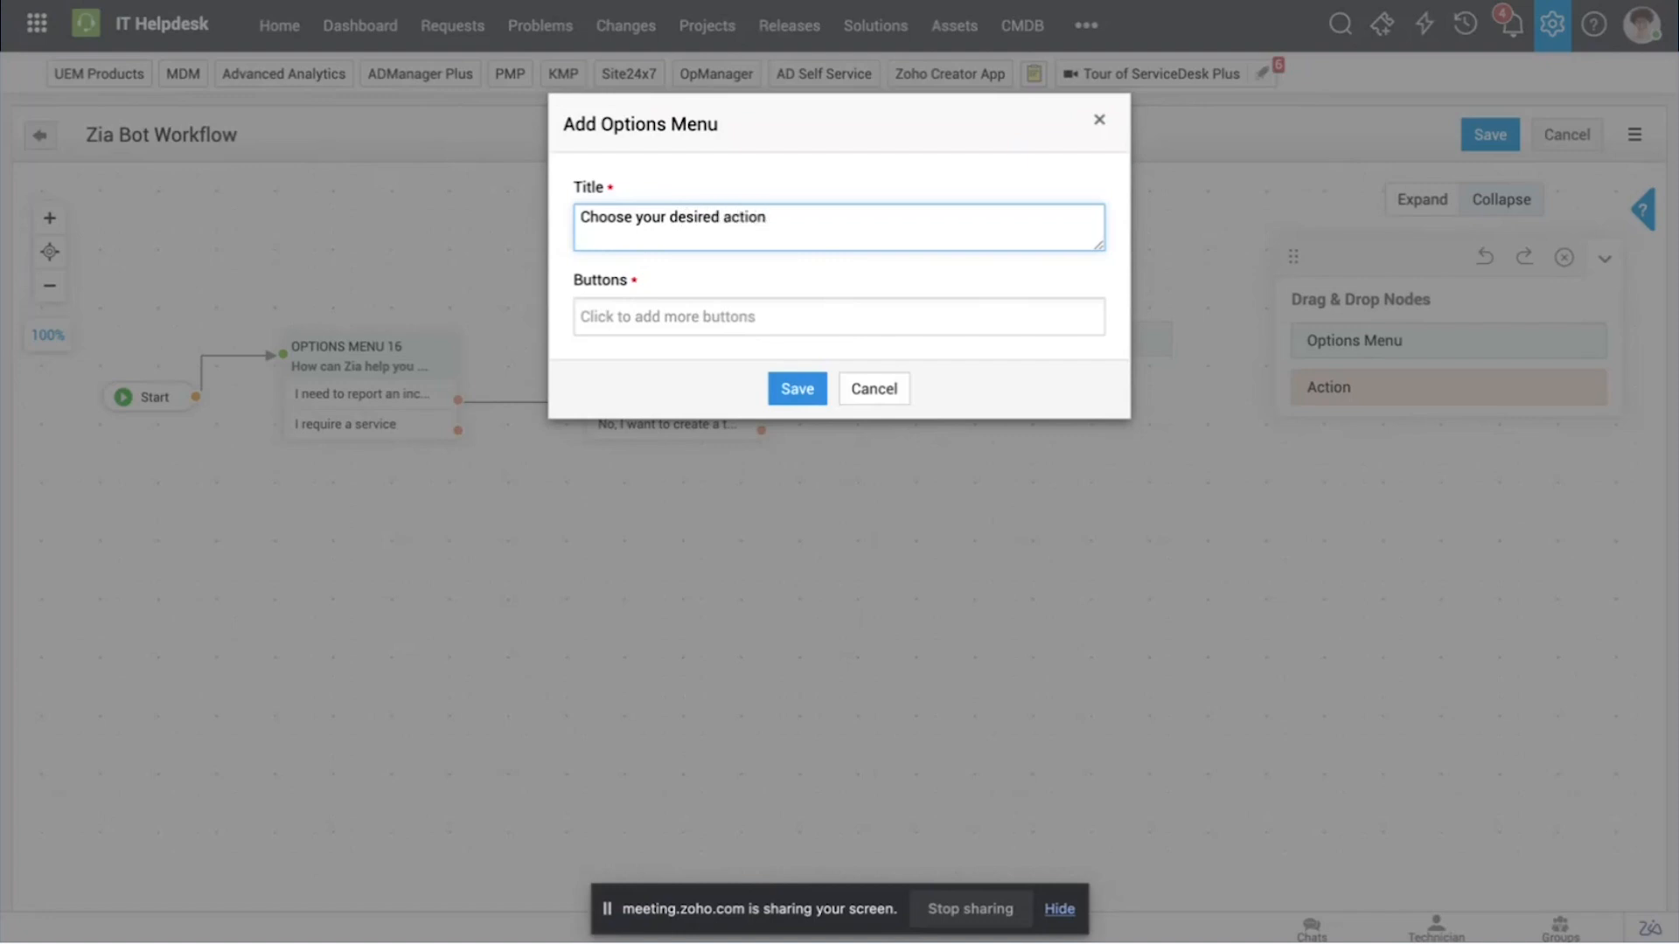
# Step: Add the predefined buttons "Search Solutions" and "View all solutions" to the third options menu
pyautogui.click(805, 318)
pyautogui.write('Solut')
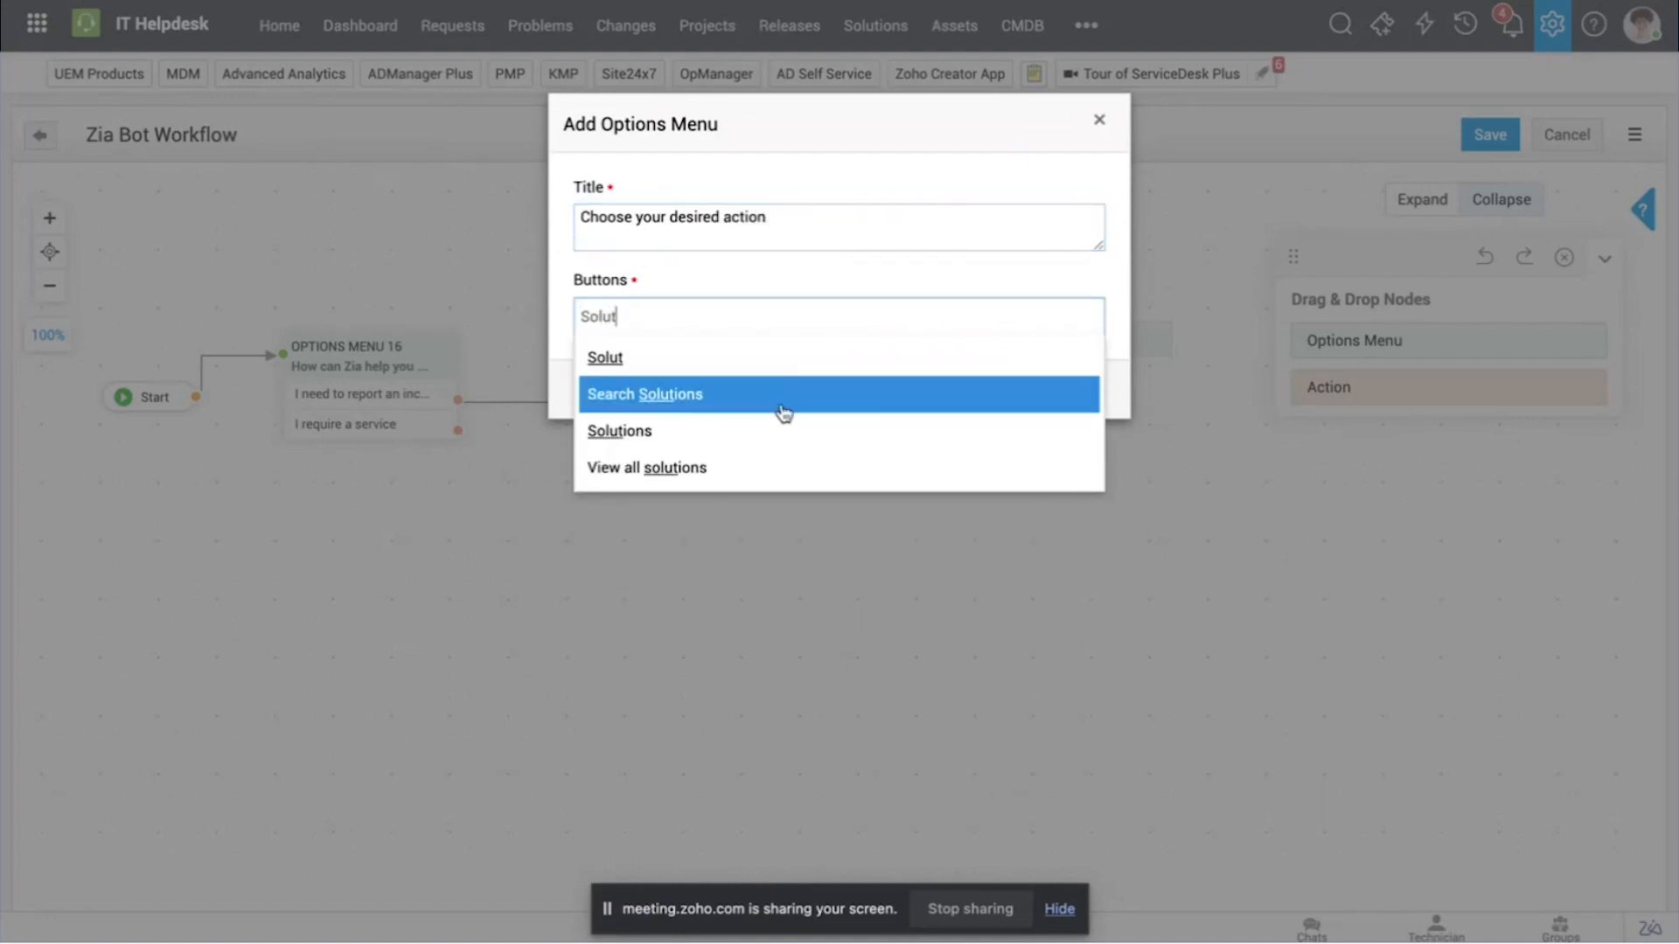
pyautogui.click(784, 413)
pyautogui.click(774, 357)
pyautogui.write('Solutio')
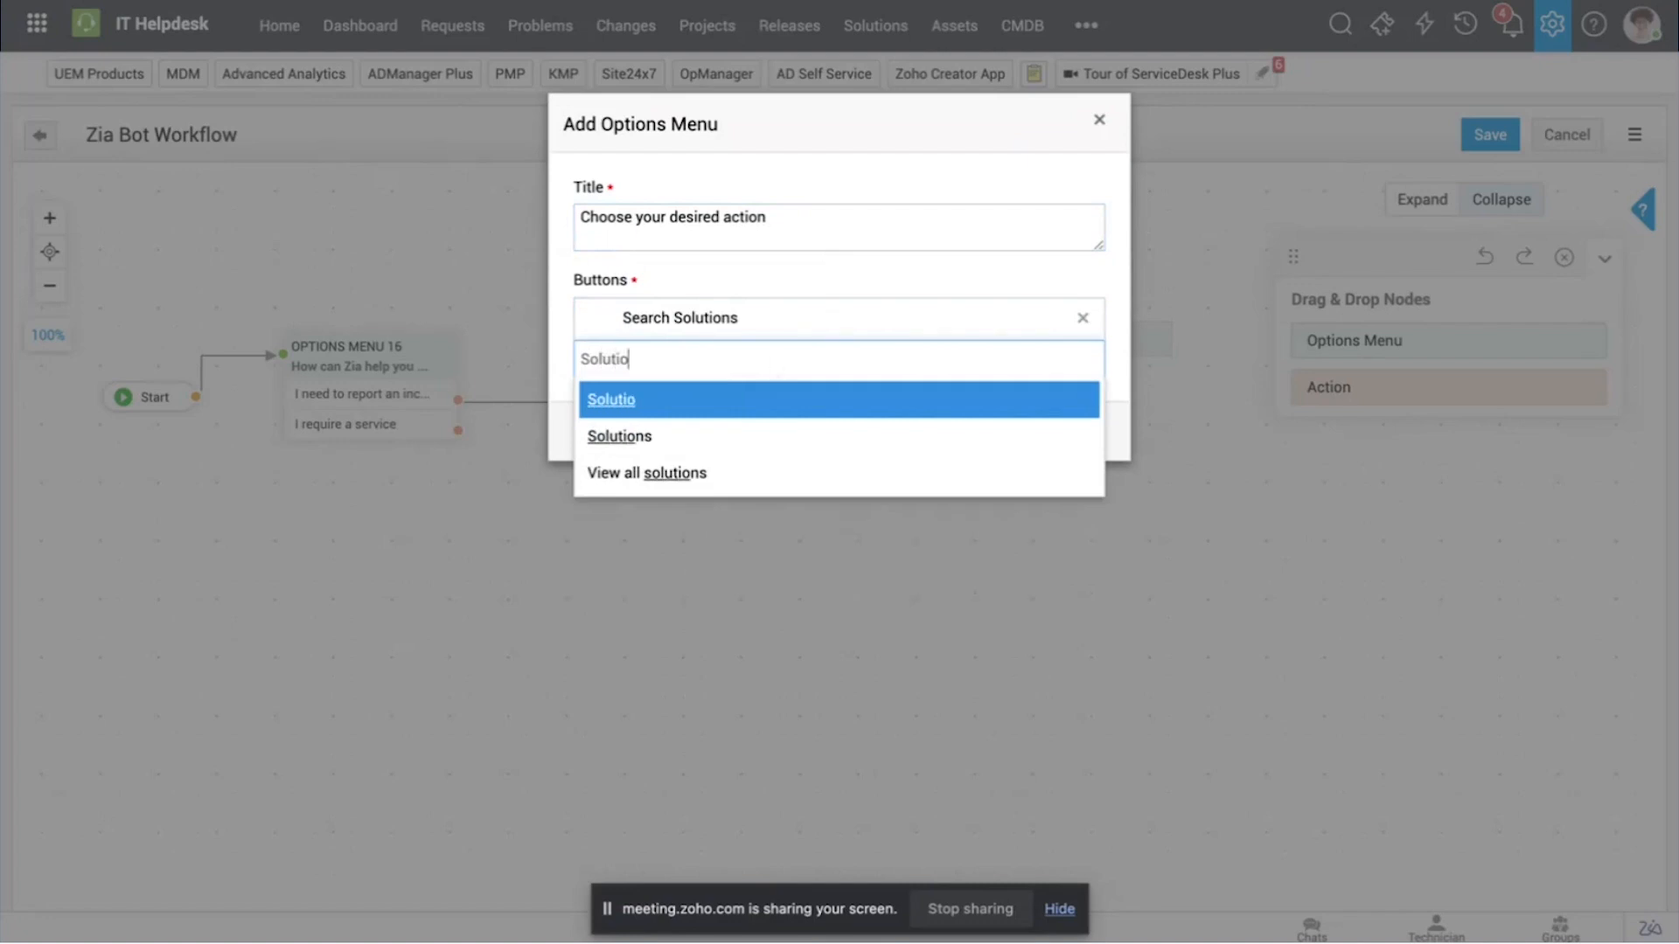
pyautogui.click(739, 472)
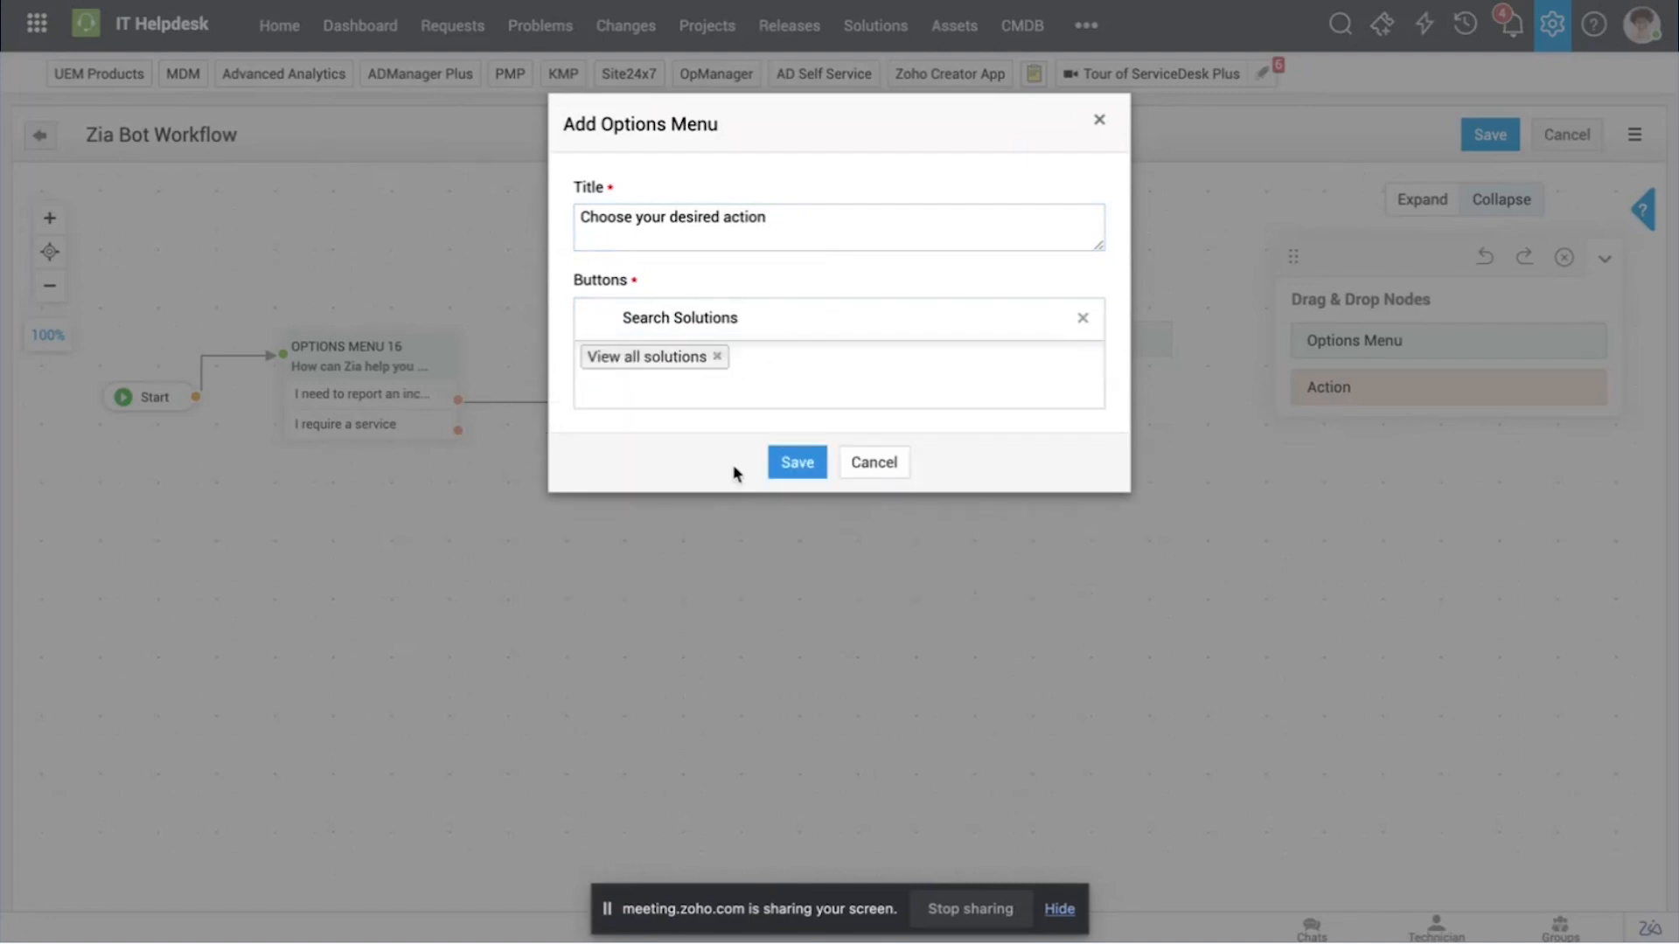
# Step: Add a custom "Solution" button, save the options menu, and connect "Yes, I want to" to it
pyautogui.click(794, 409)
pyautogui.write('Solution')
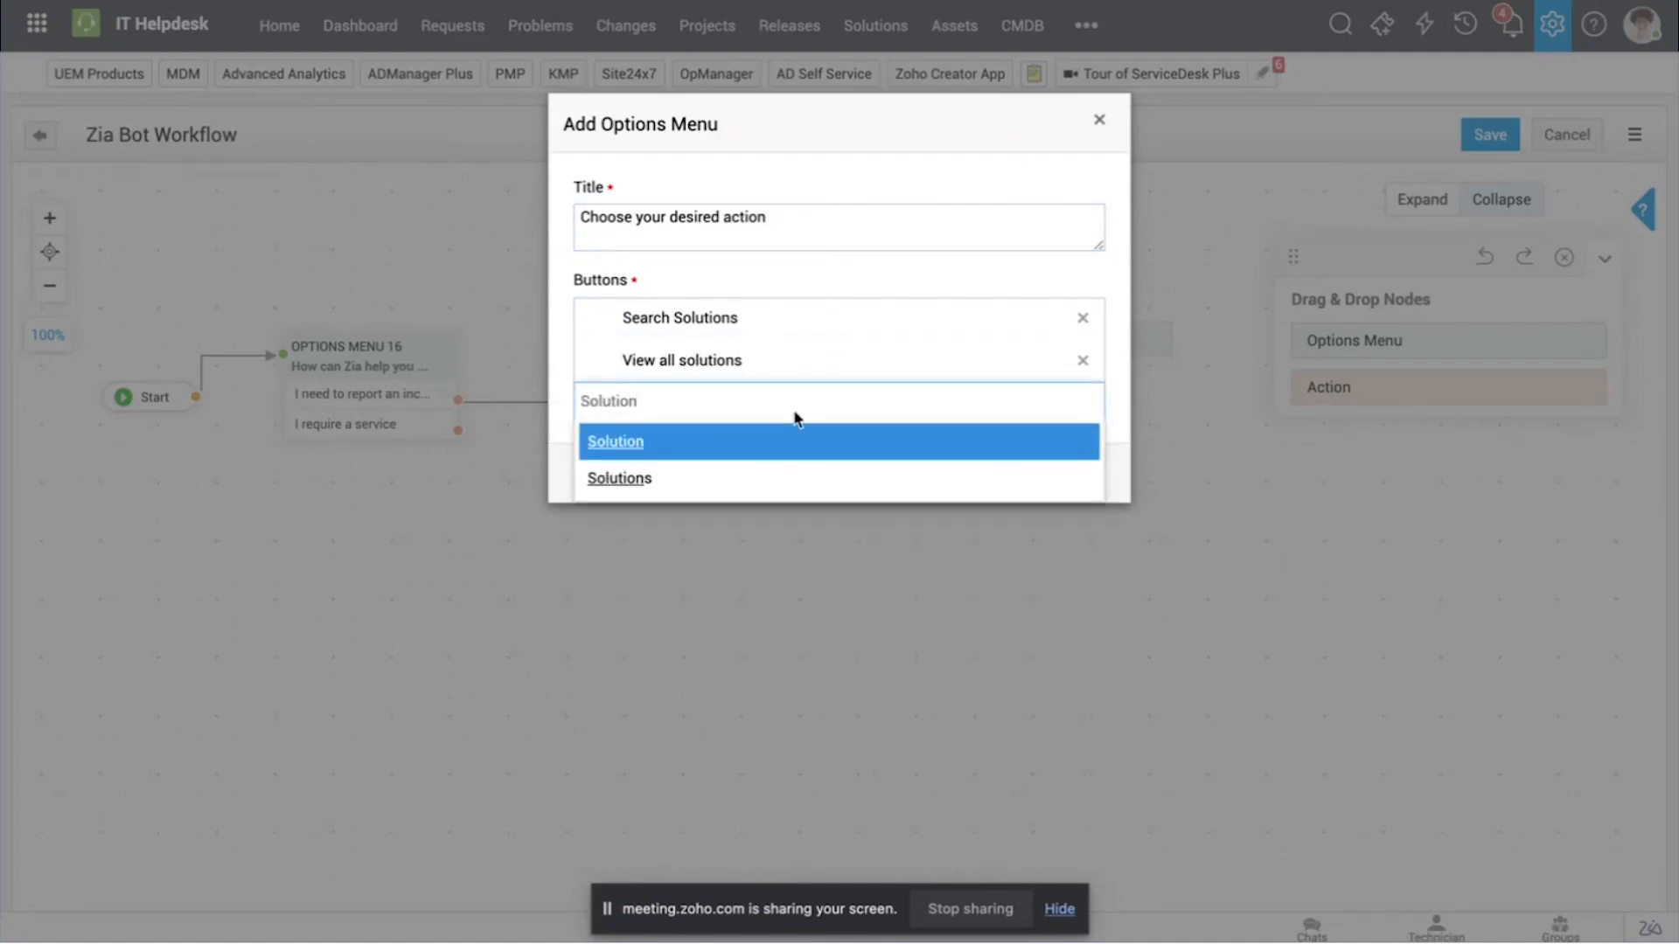
pyautogui.click(780, 448)
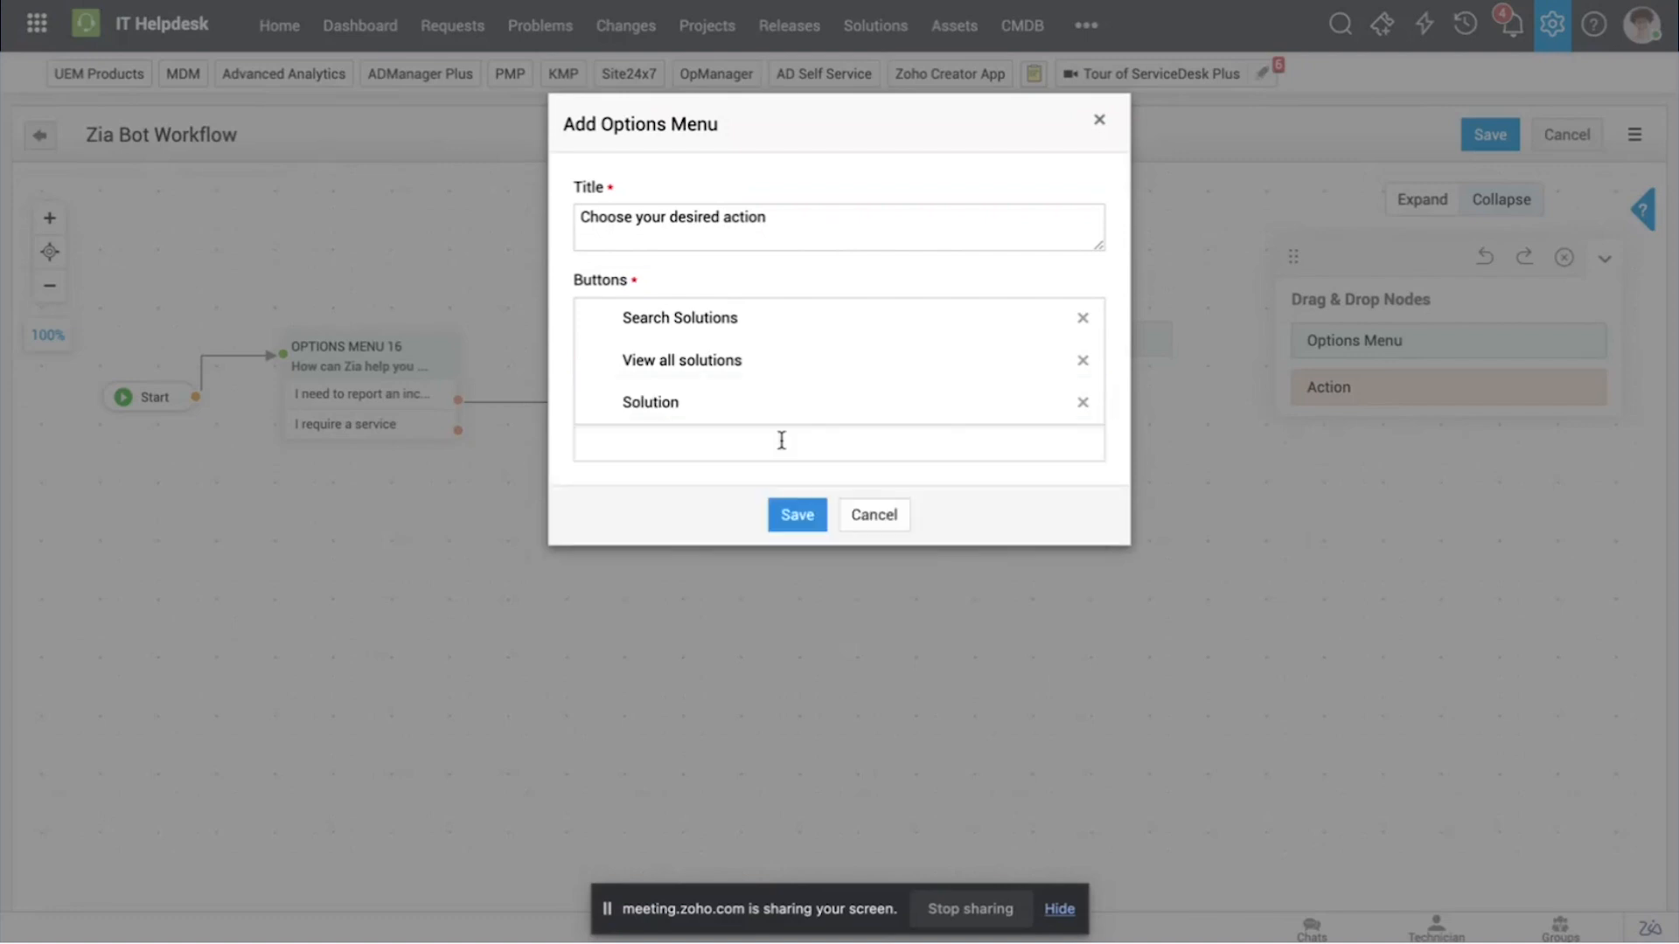
pyautogui.click(796, 516)
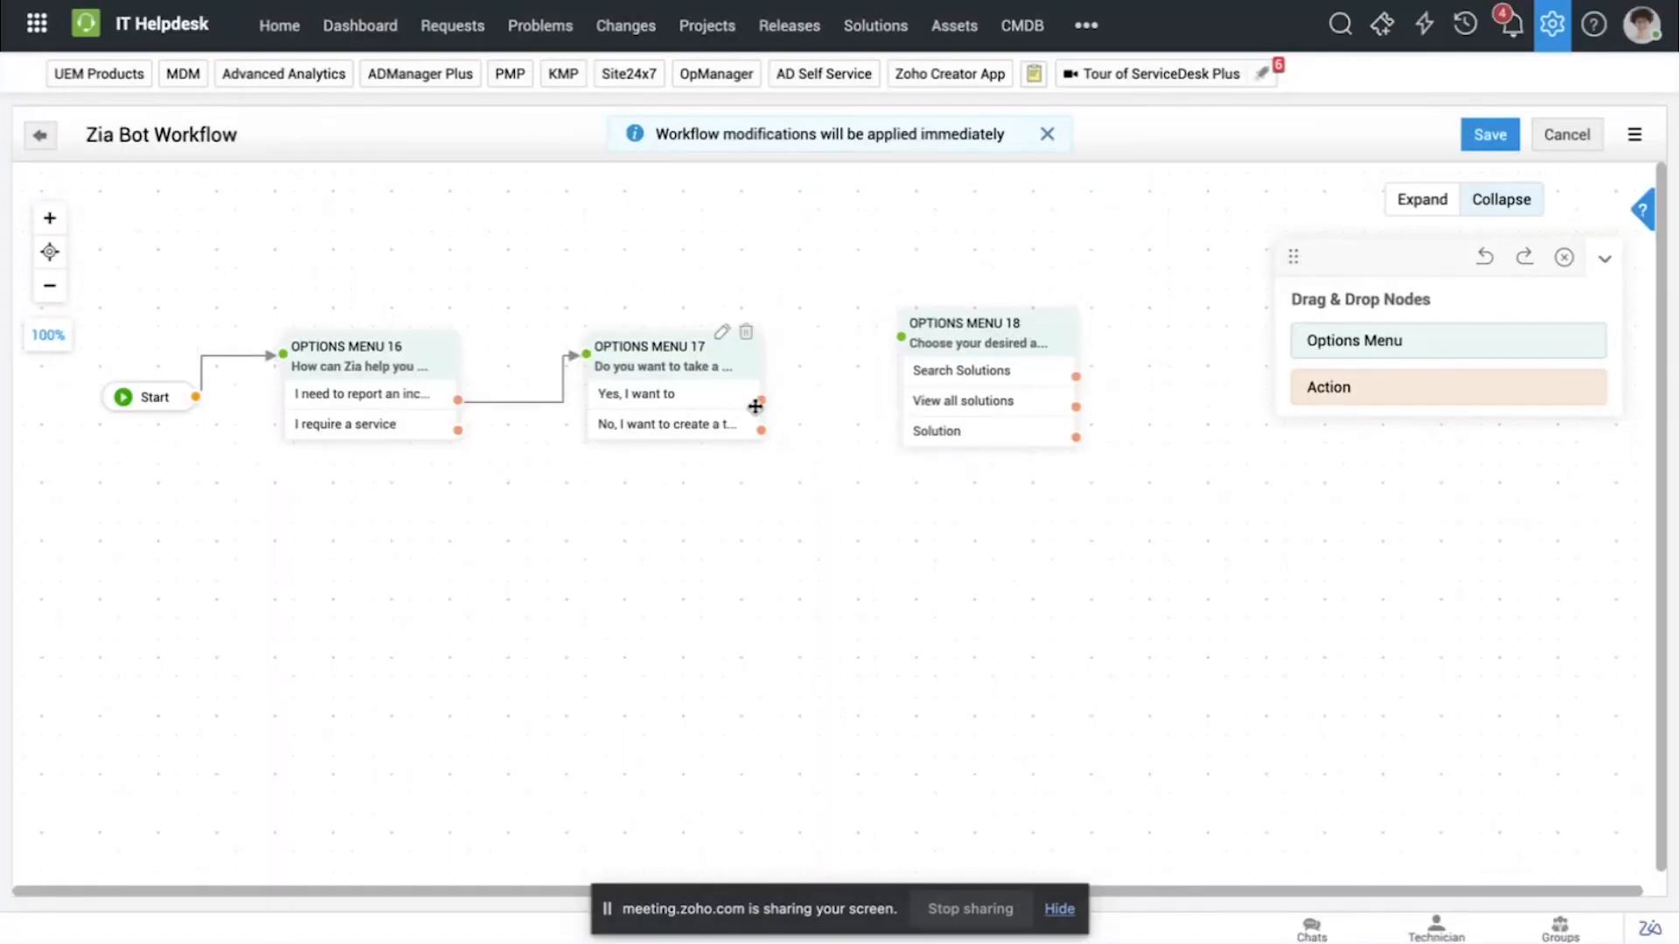
pyautogui.moveTo(755, 407); pyautogui.dragTo(973, 335)
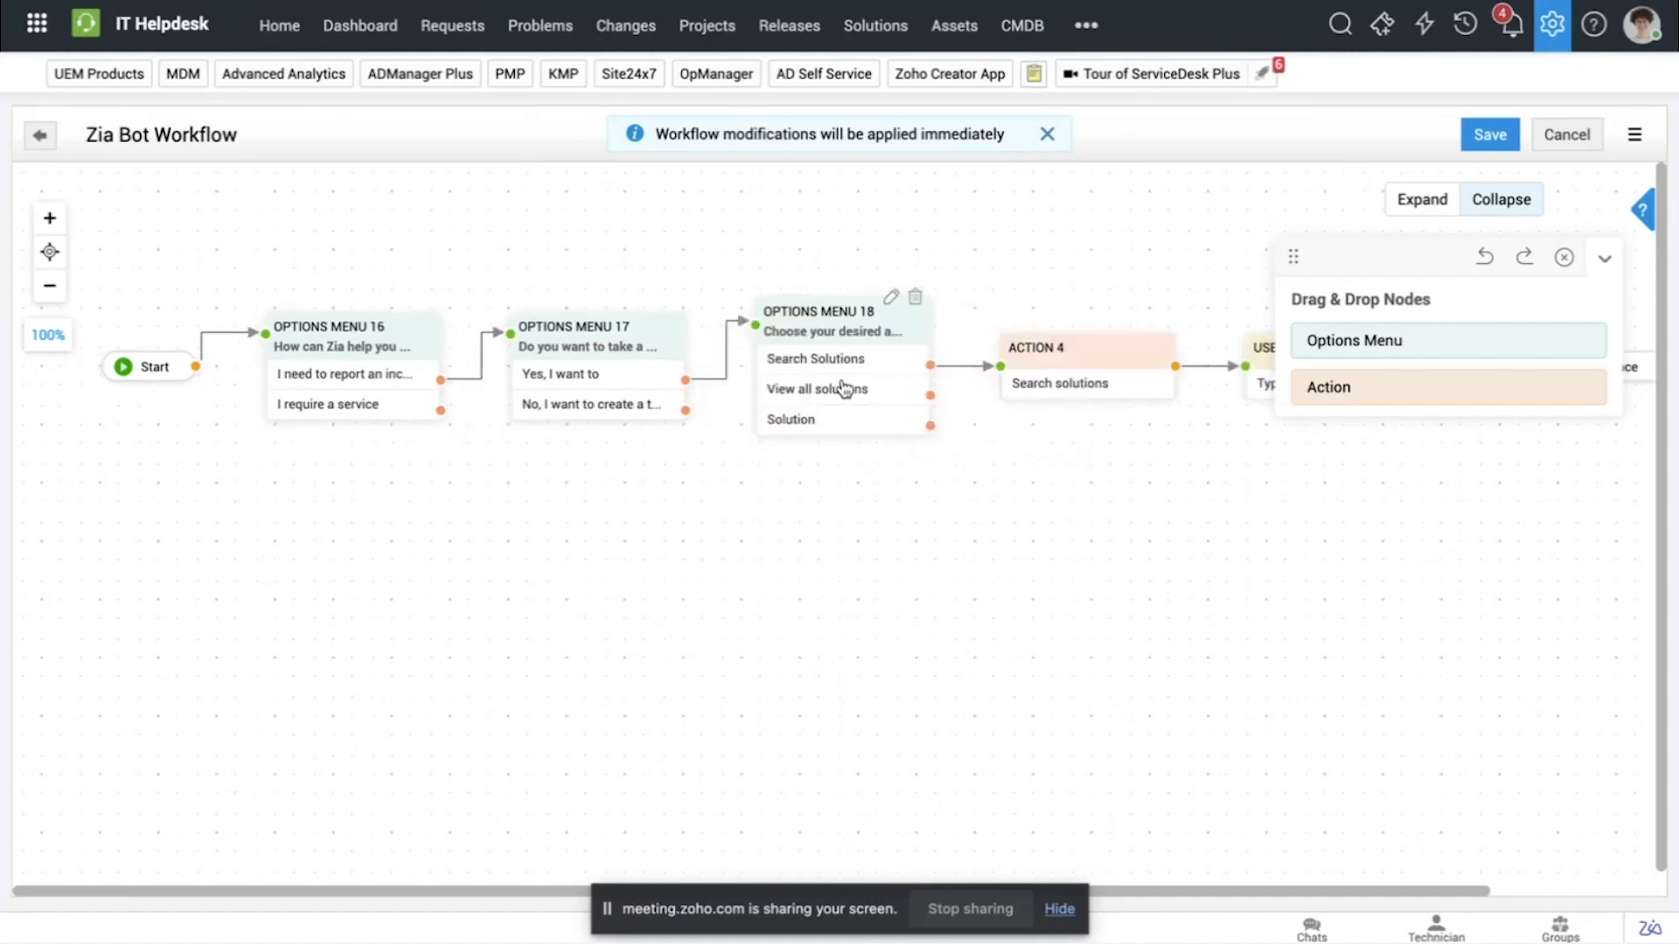
# Step: Generate the action branches for "Search Solutions" and "View all solutions", and open the new node choices for "Solution"
pyautogui.hscroll(1, 979, 452)
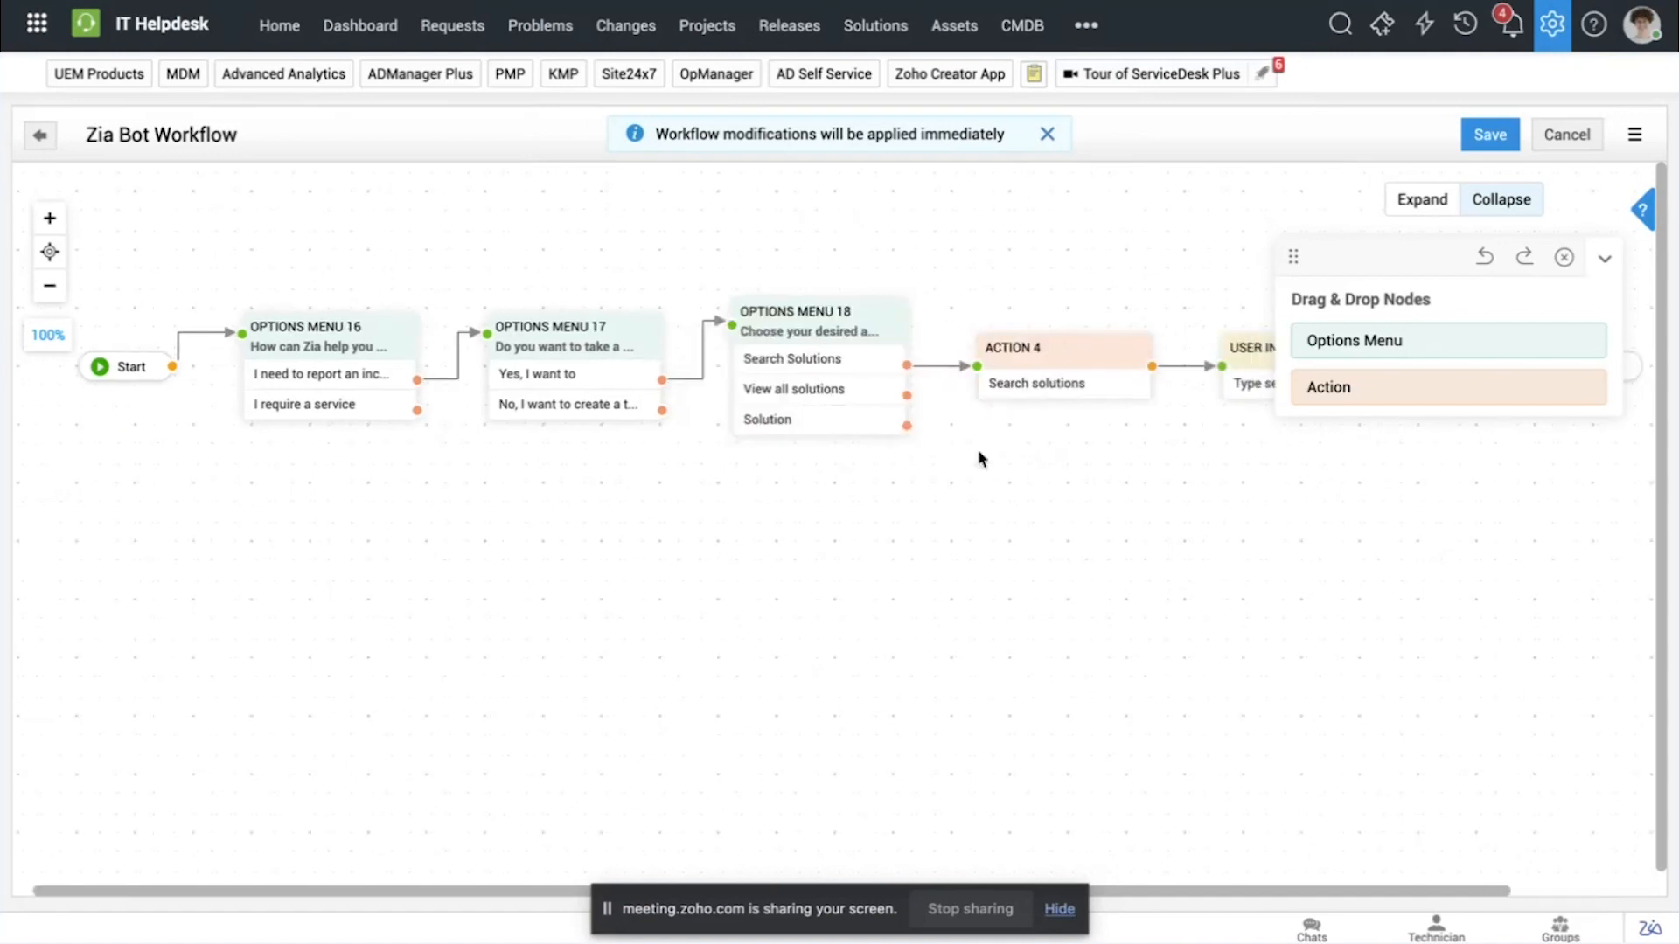
pyautogui.hscroll(2, 979, 459)
pyautogui.hscroll(-2, 978, 459)
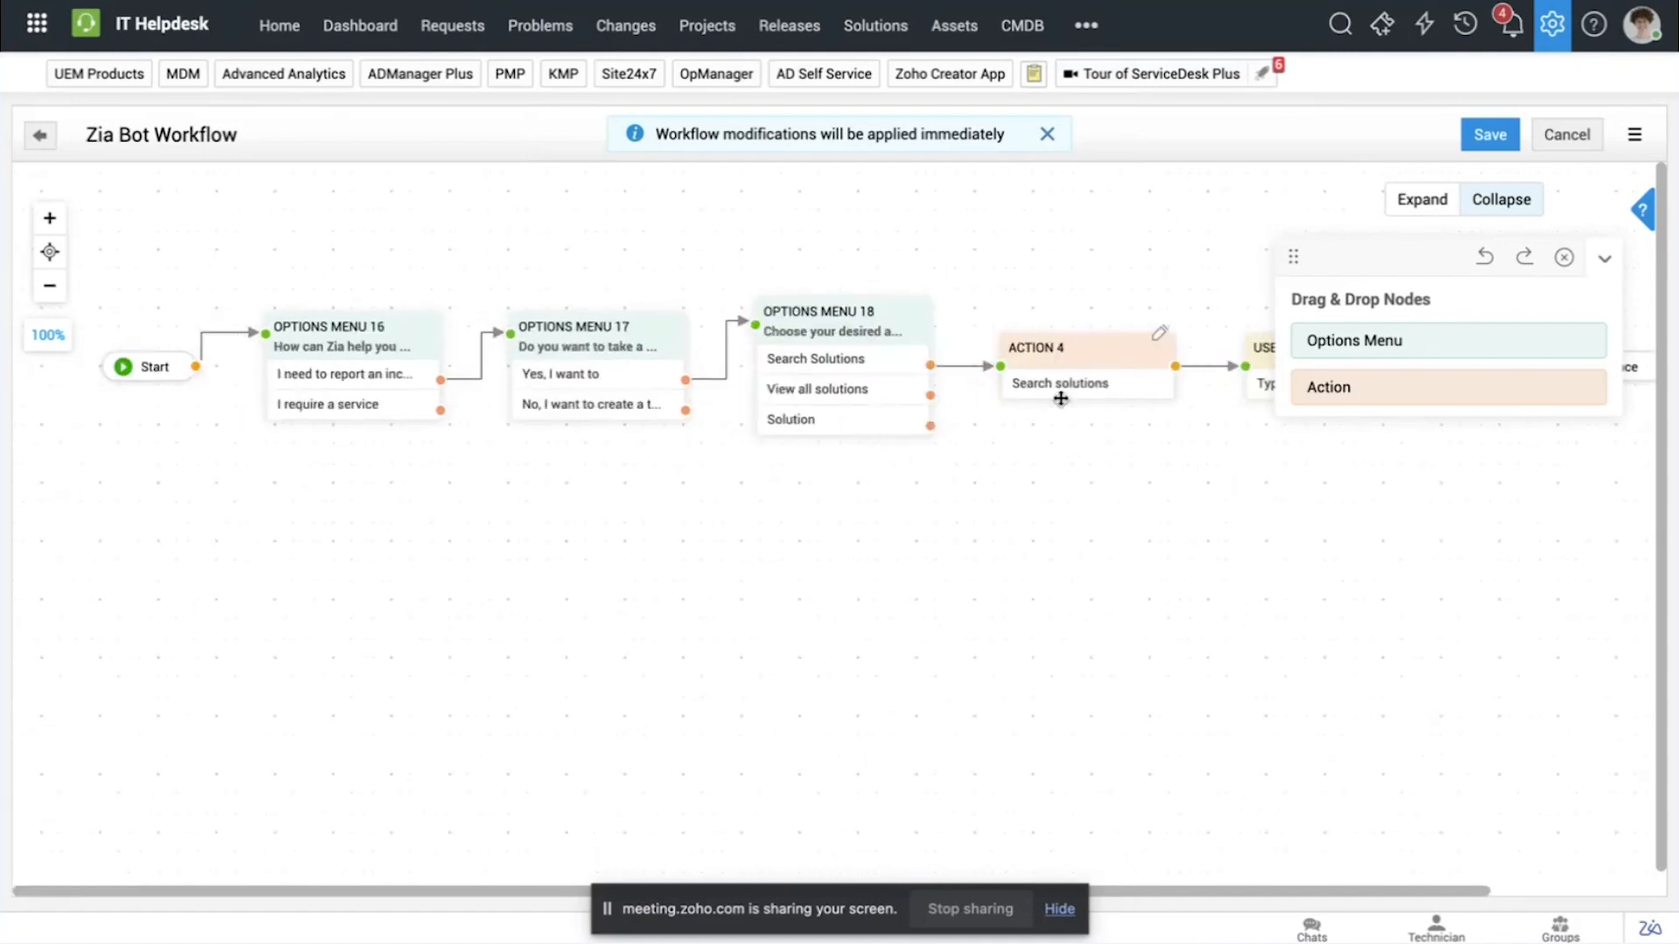
pyautogui.hscroll(2, 1061, 393)
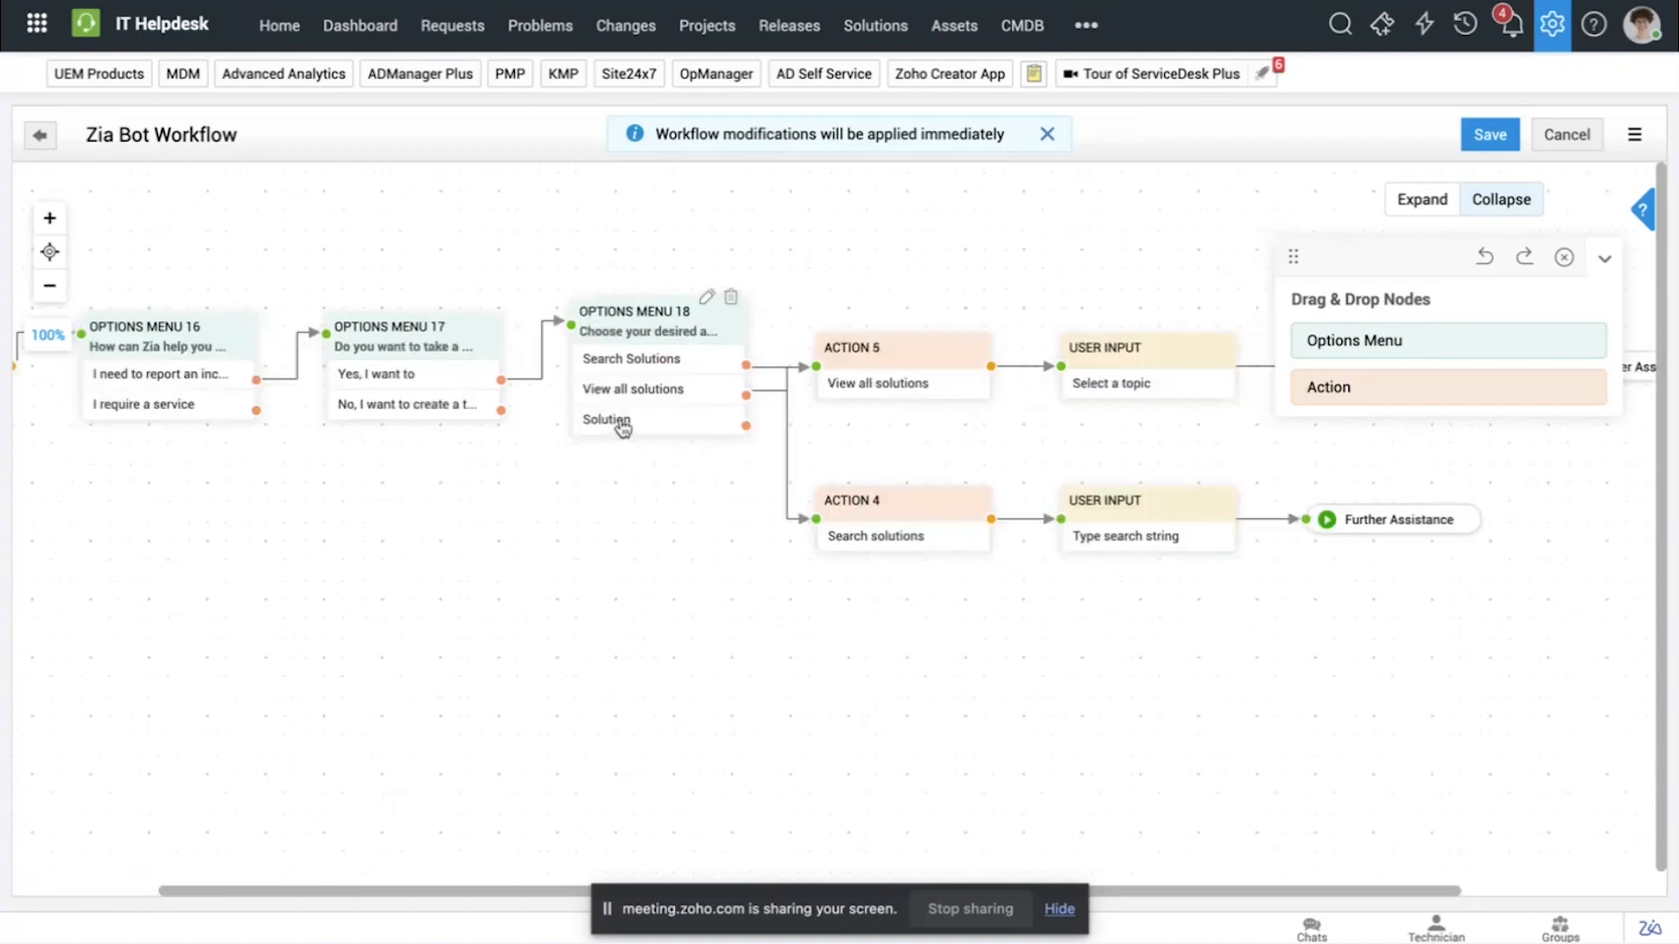
pyautogui.click(620, 424)
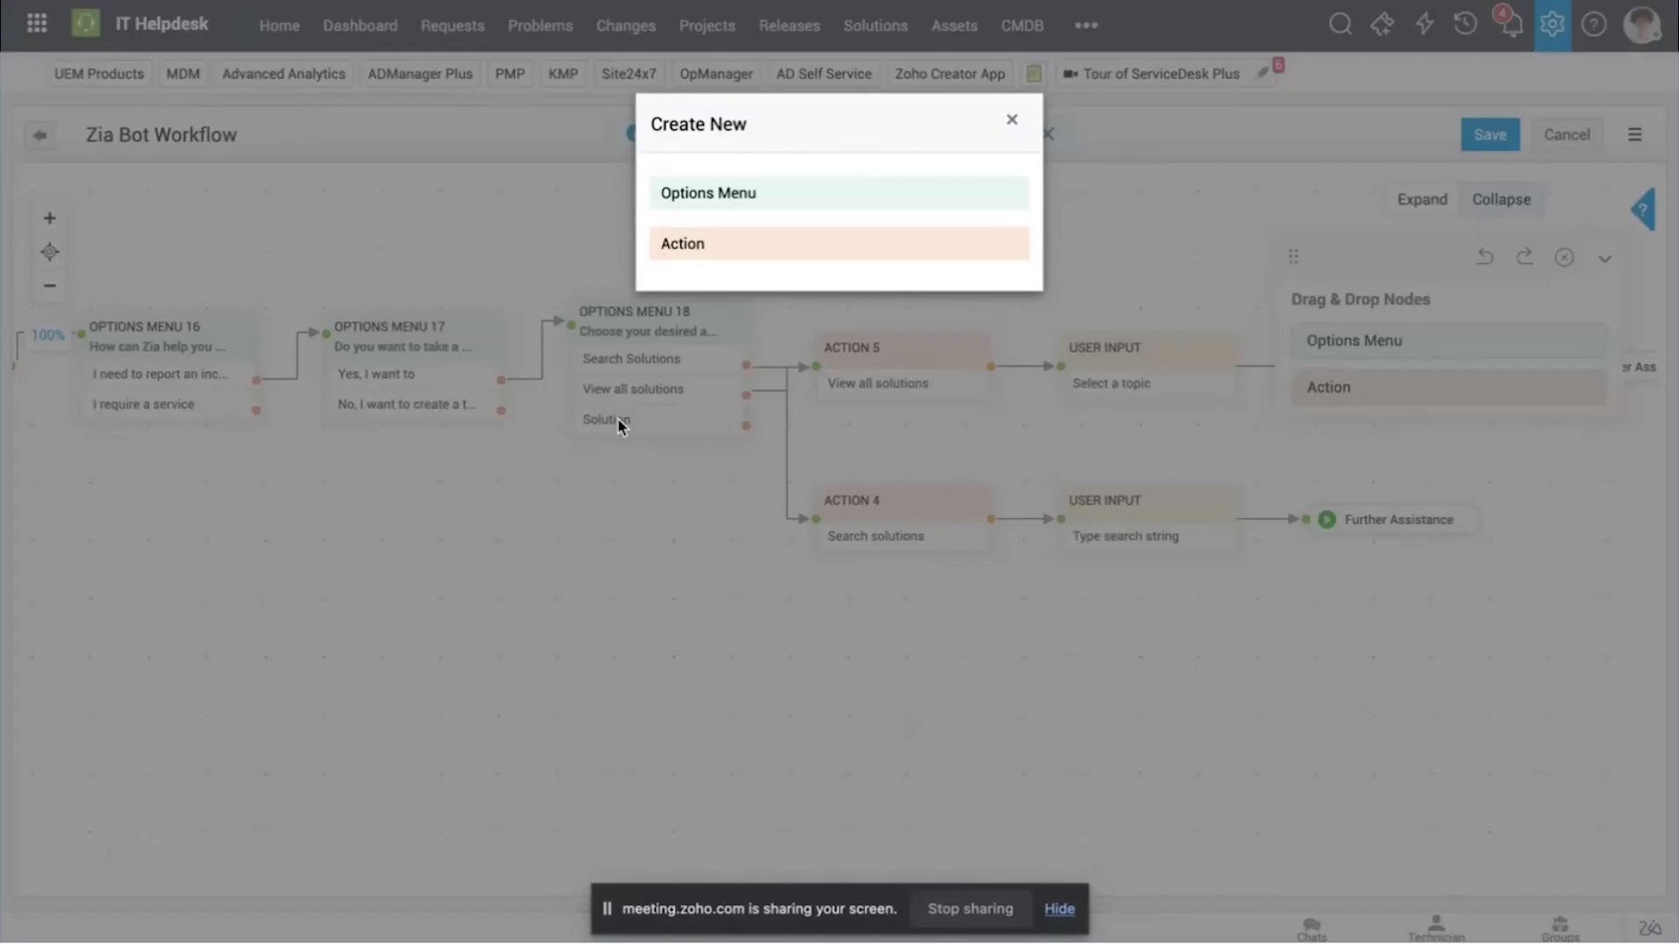
pyautogui.click(1012, 120)
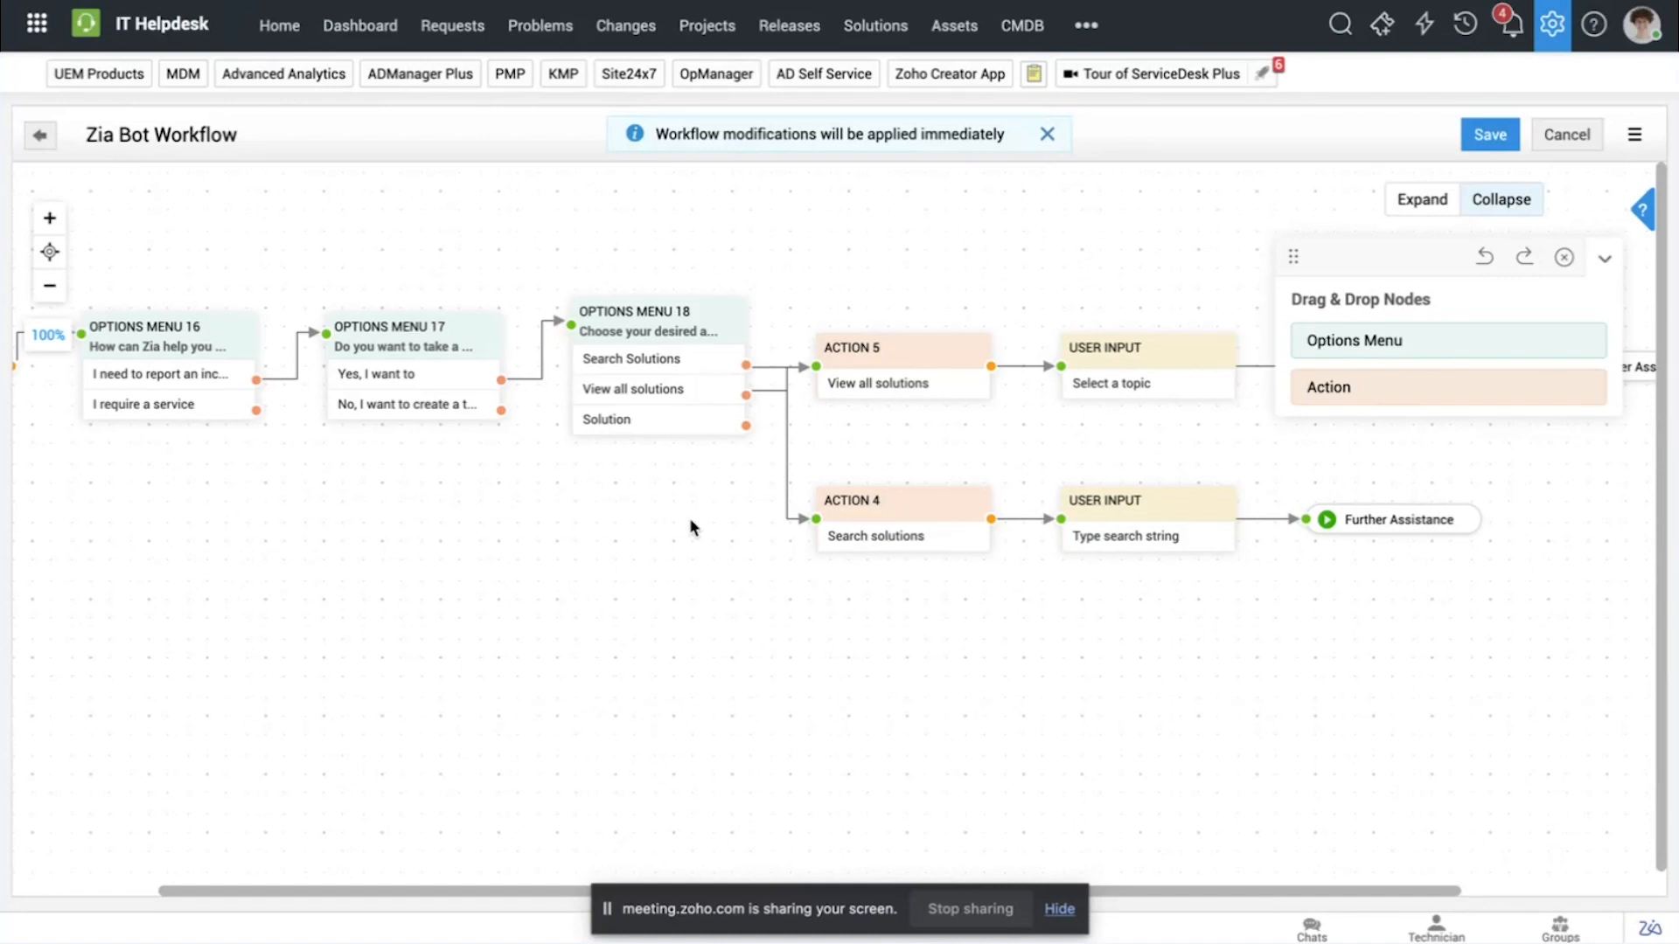
# Step: Close the Zia Bot workflow editor and discard the unsaved changes
pyautogui.hscroll(-2, 690, 520)
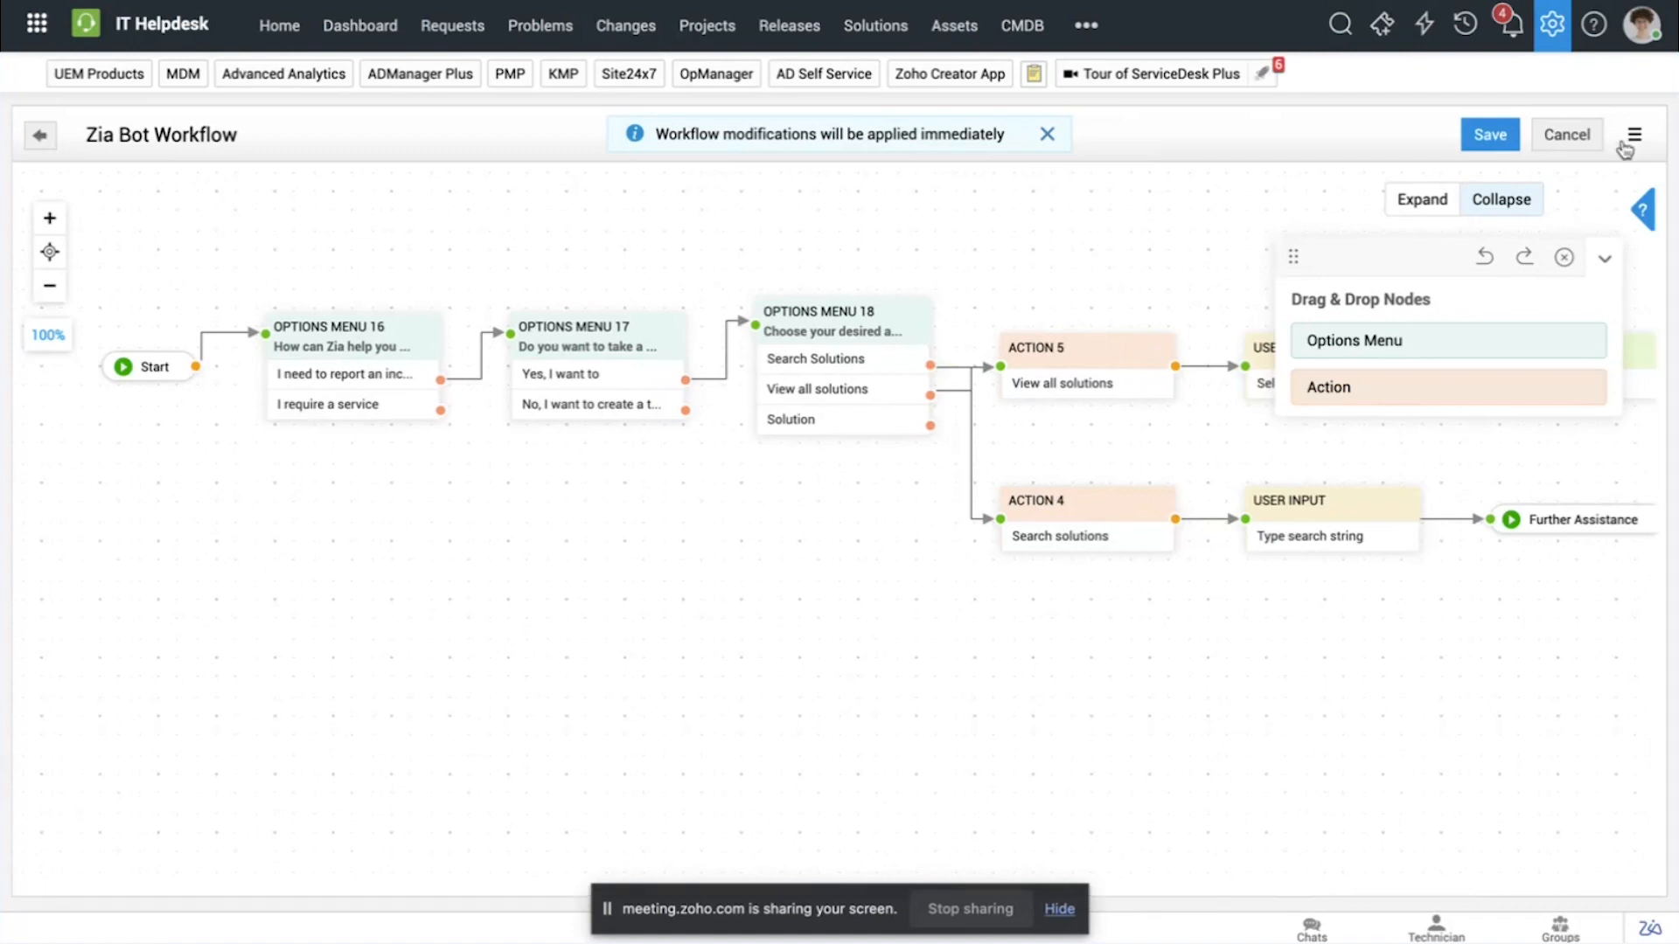
pyautogui.click(1566, 135)
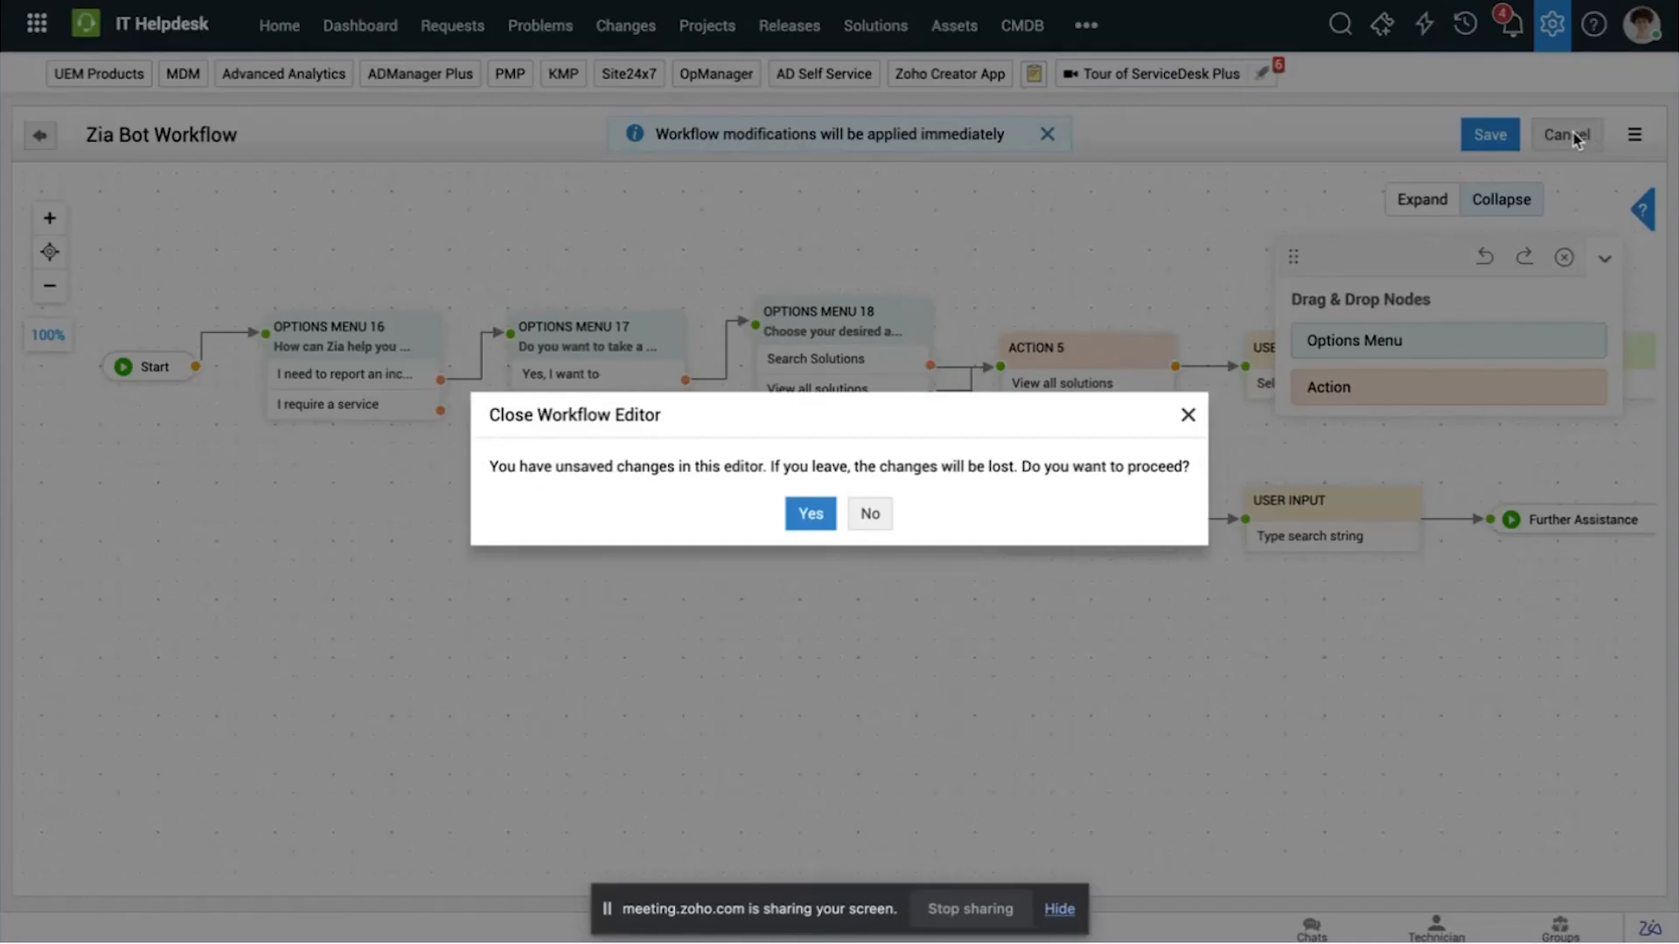
pyautogui.click(822, 516)
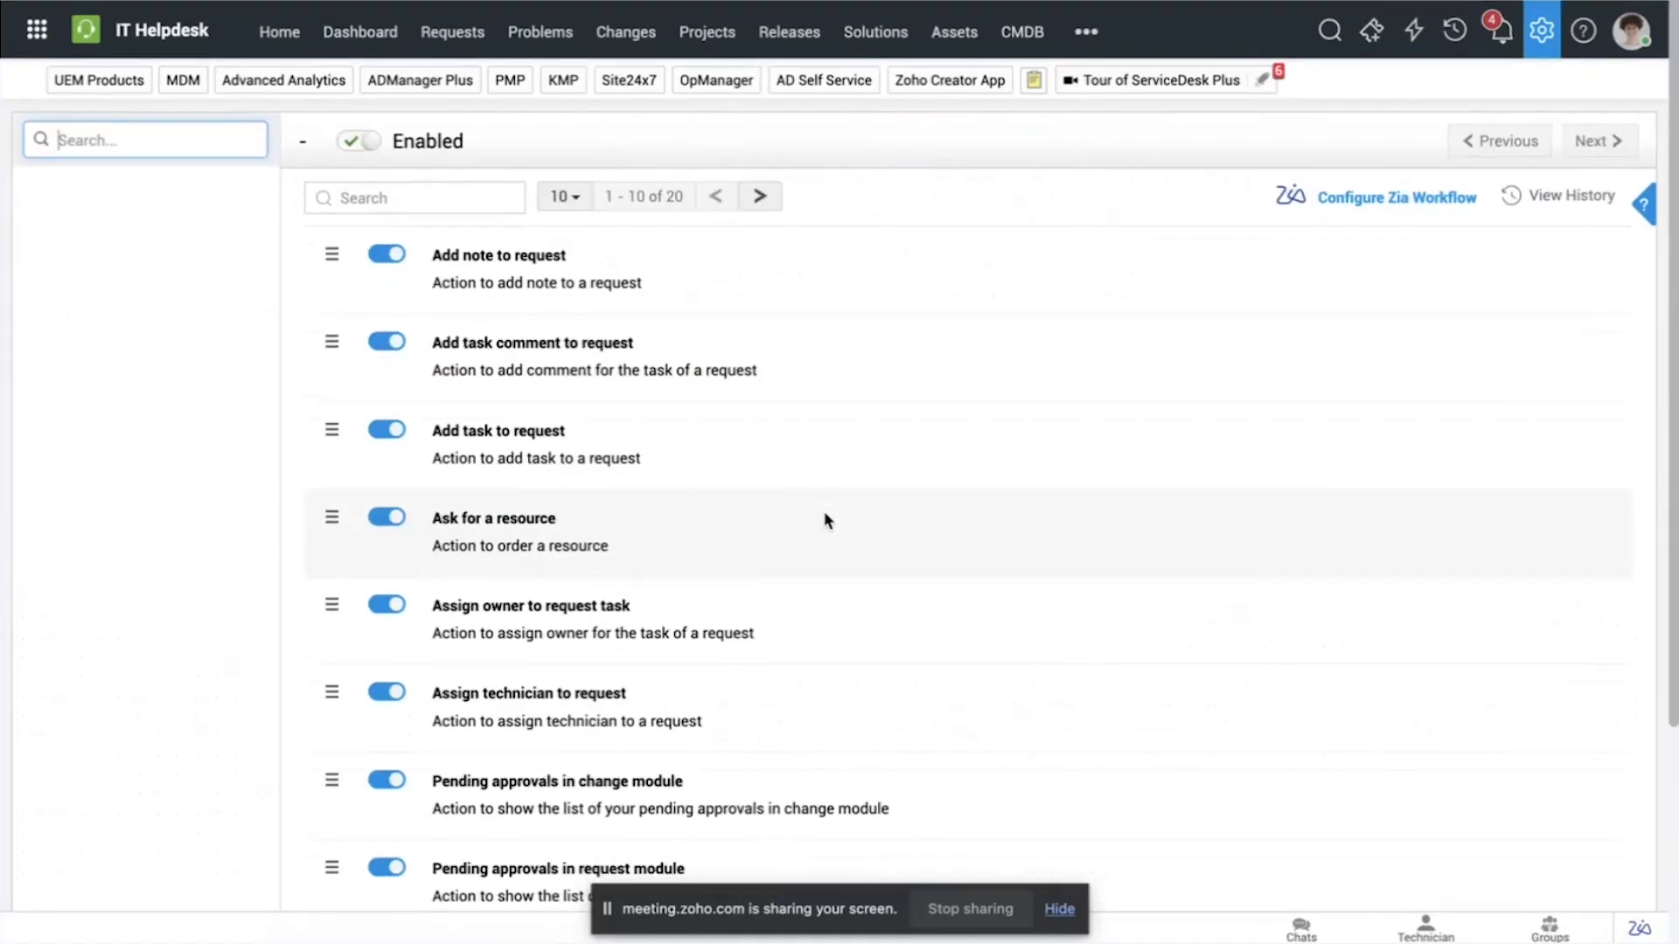
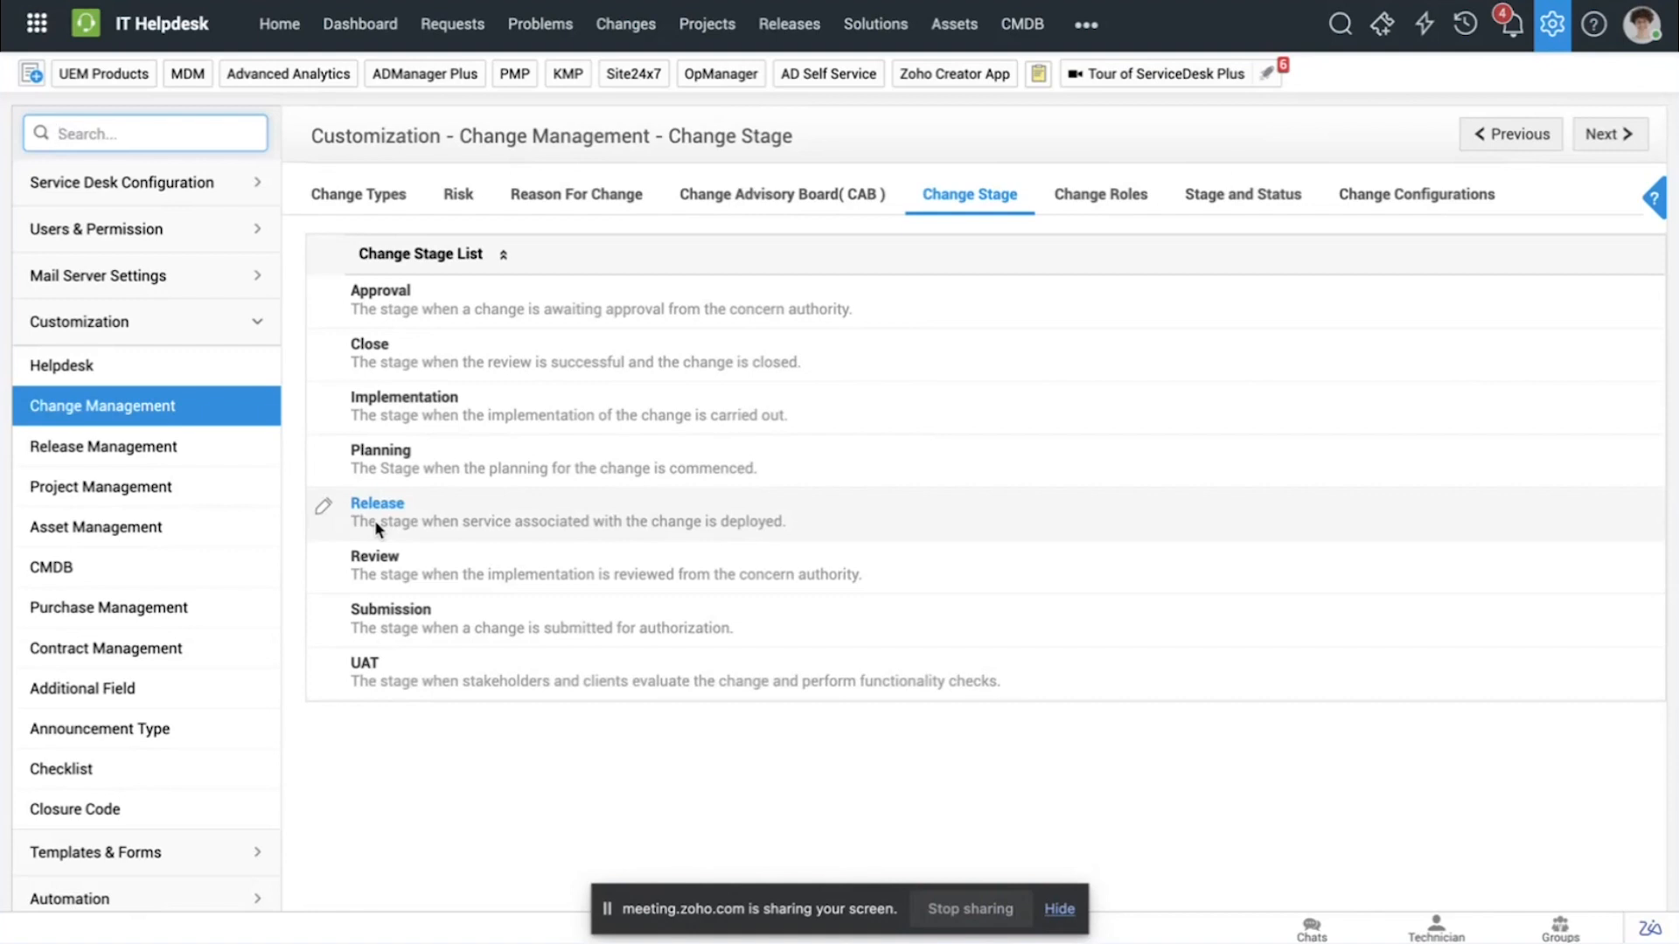
# Step: Open the Stage and Status settings for change management and review the statuses defined under each stage
pyautogui.click(1215, 202)
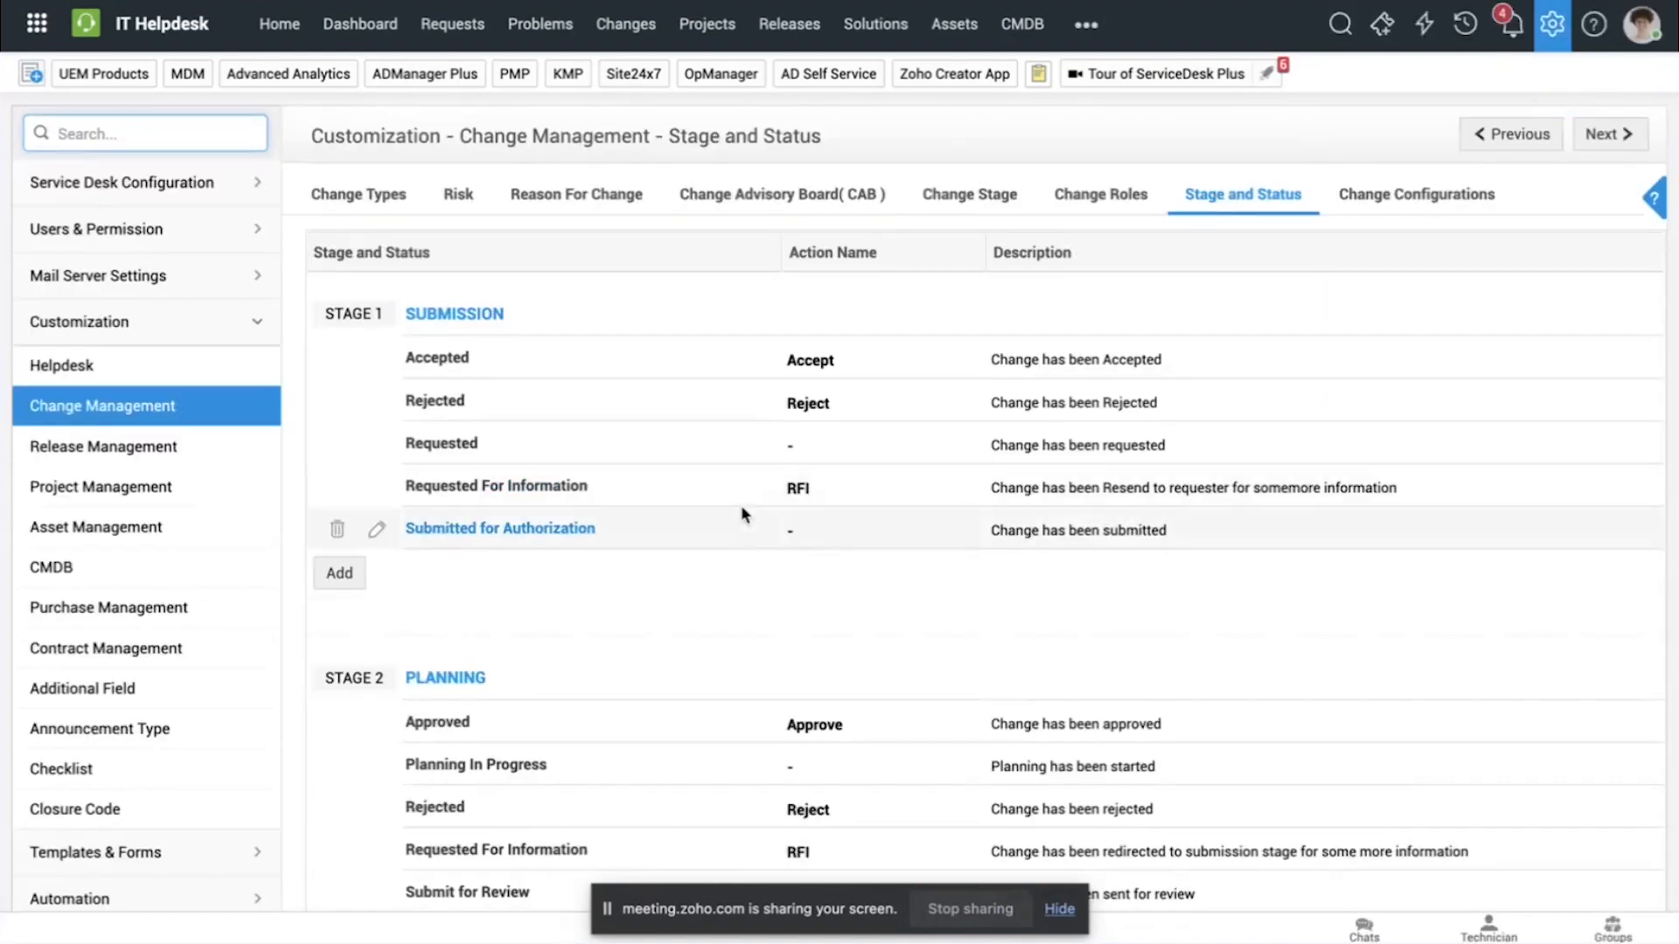
pyautogui.scroll(-10, 742, 514)
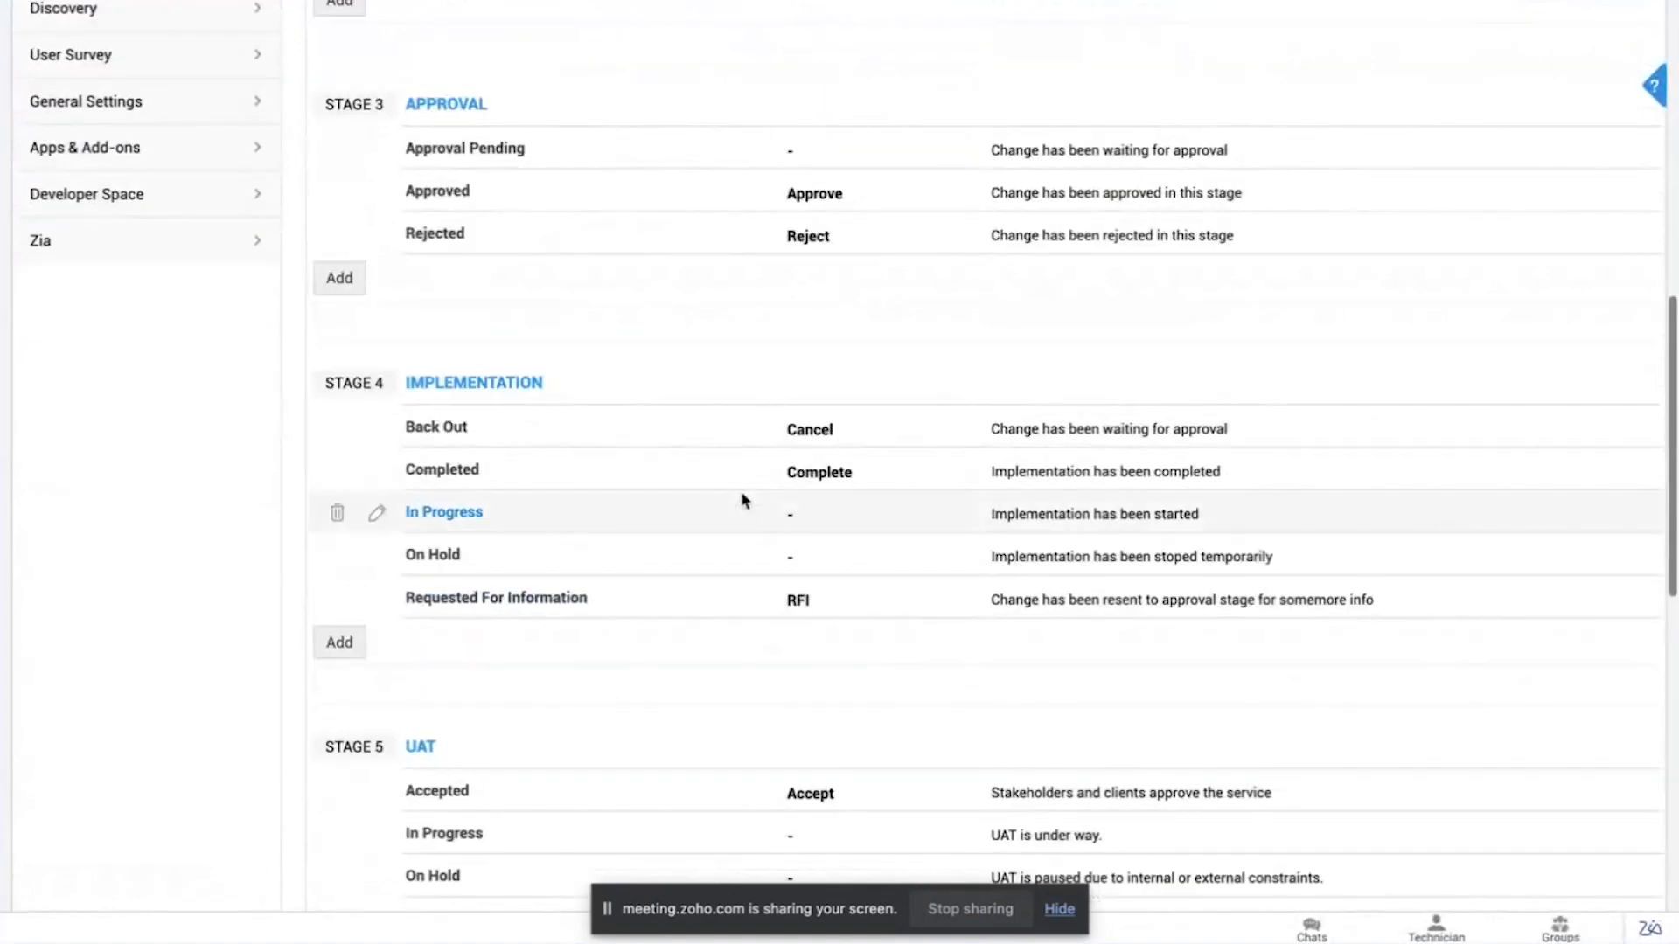
pyautogui.scroll(-4, 741, 501)
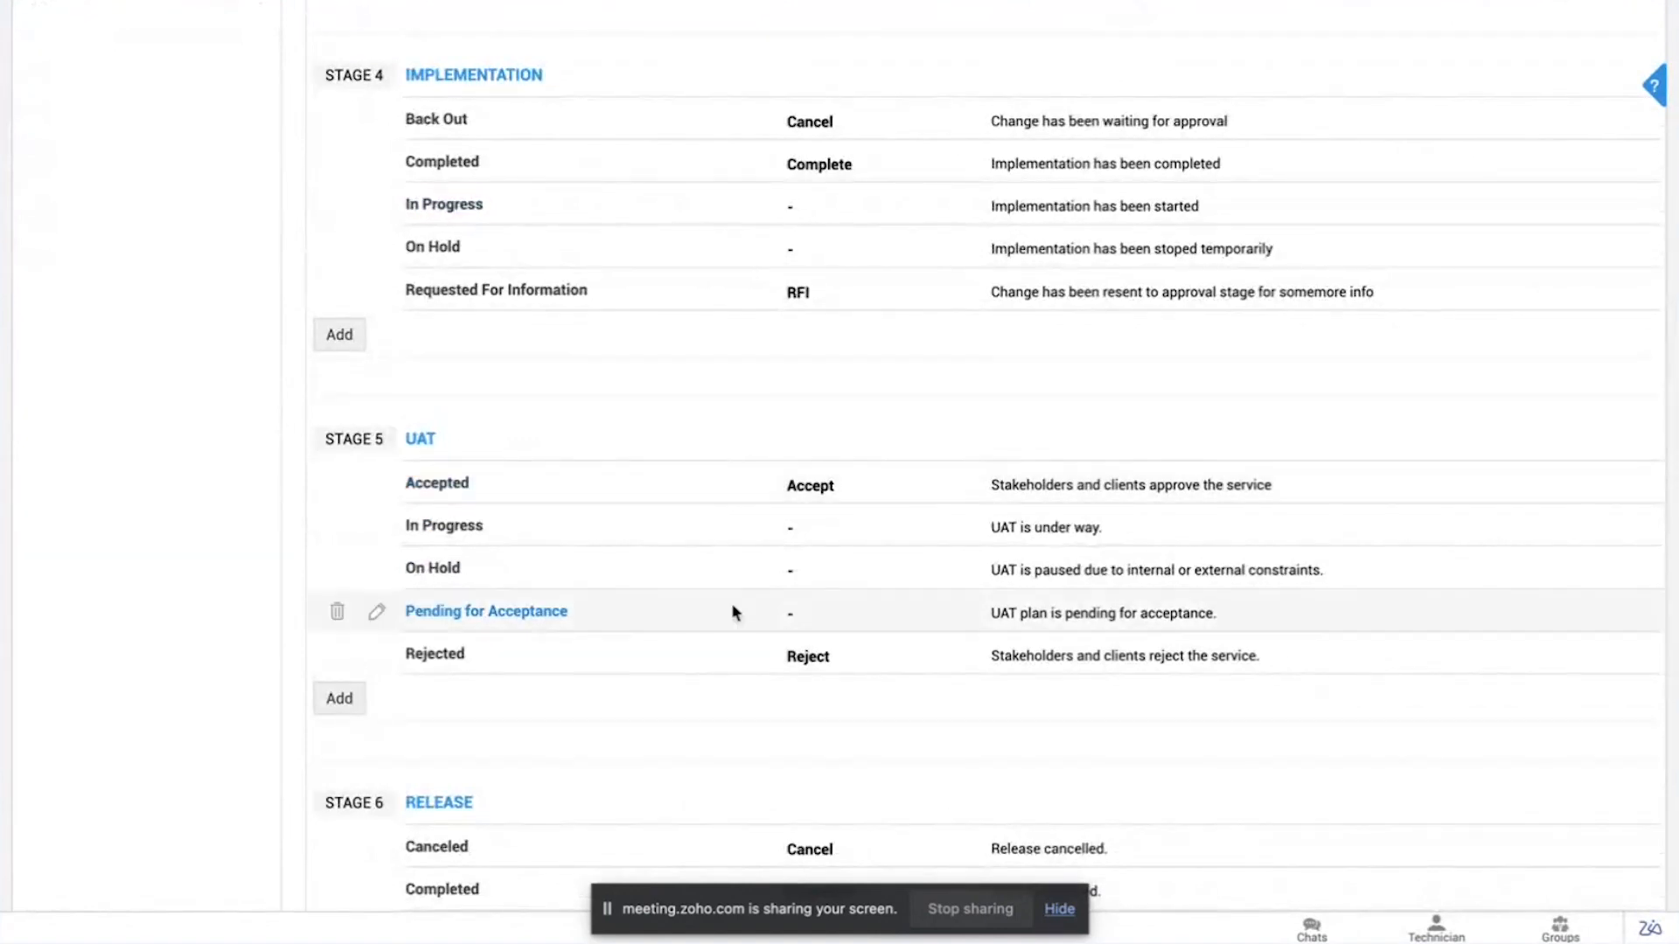
pyautogui.scroll(-5, 731, 520)
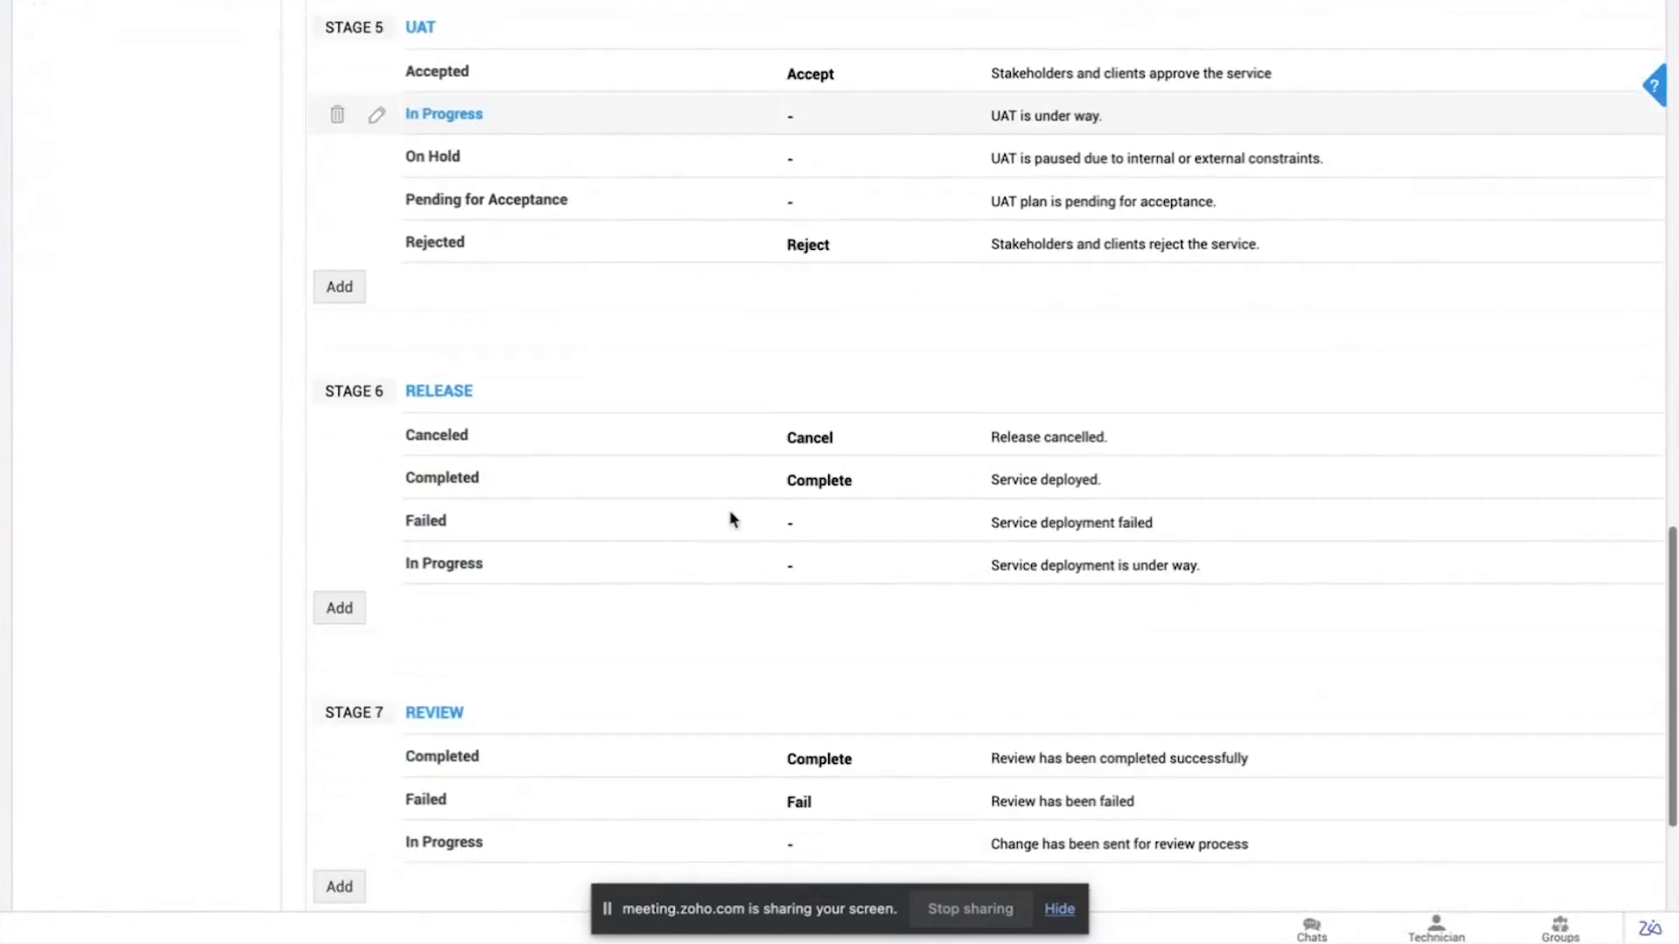
# Step: Open the form for adding a new status to the Release stage and review its fields and notification template
pyautogui.click(341, 601)
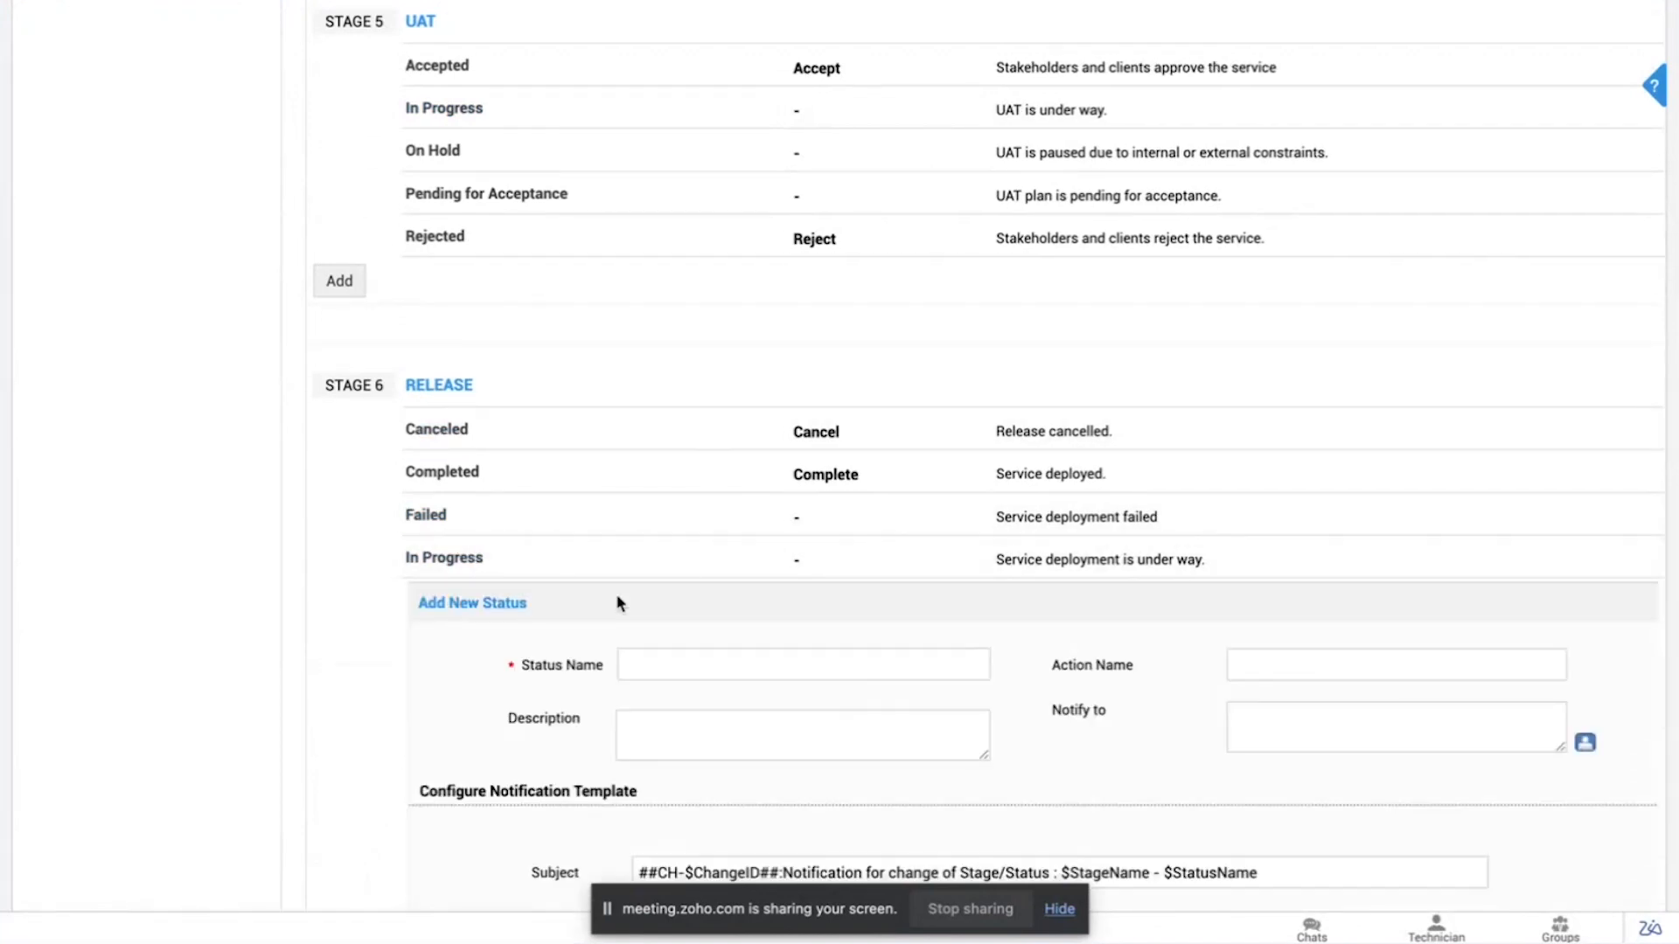
pyautogui.scroll(-4, 620, 591)
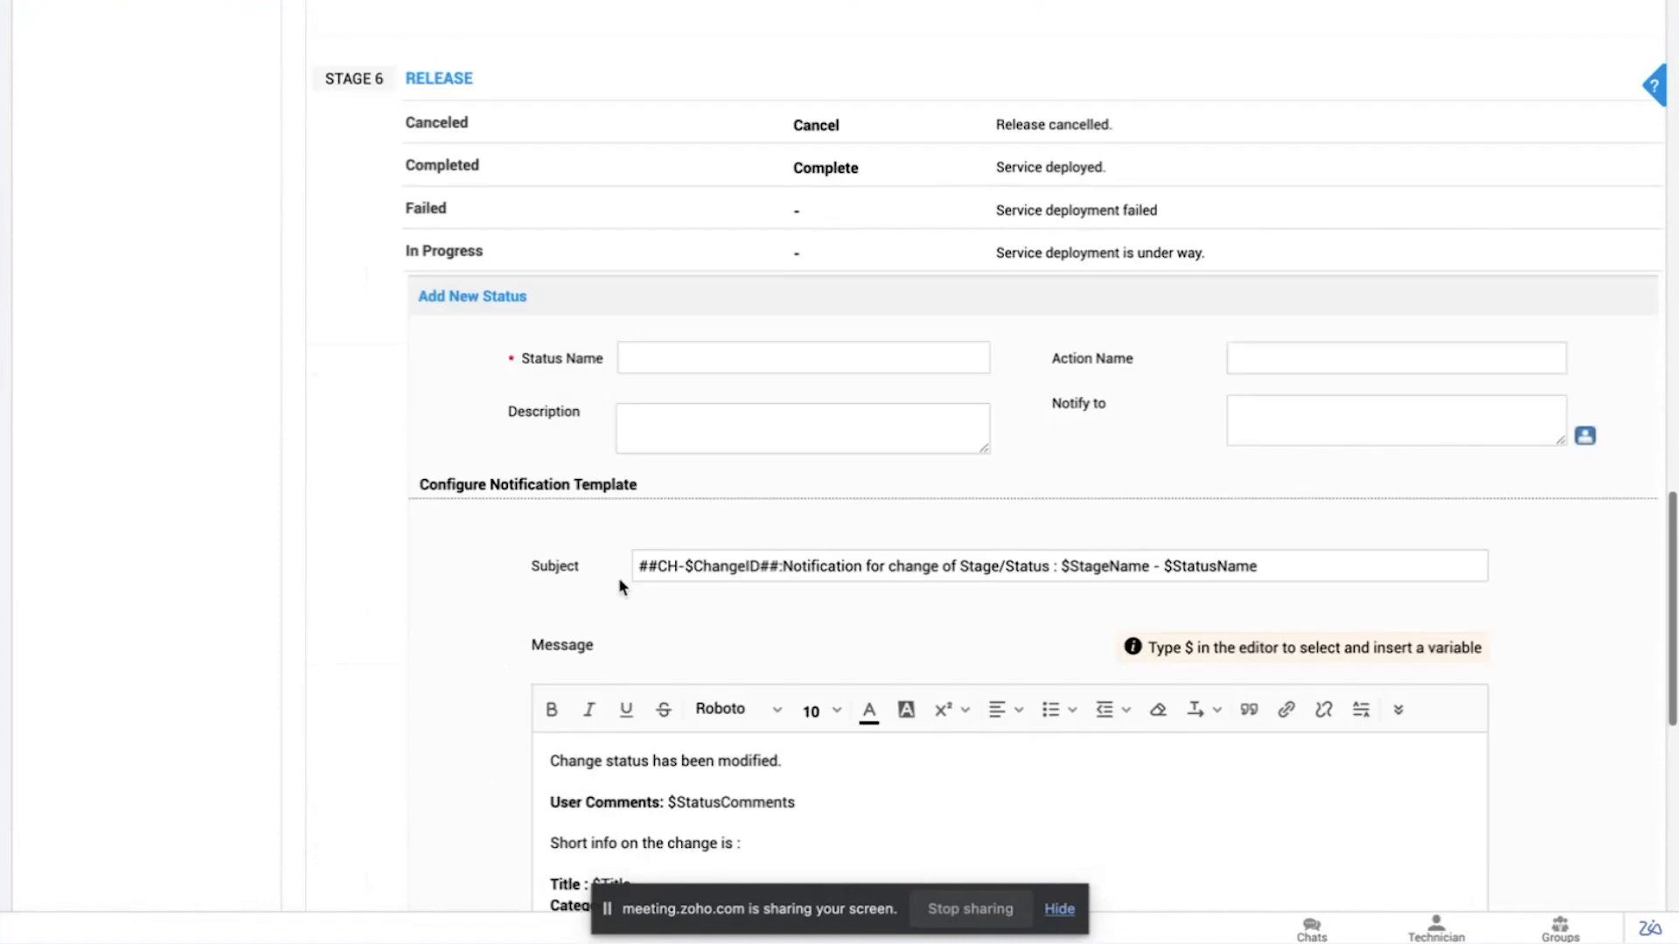
pyautogui.scroll(-1, 619, 579)
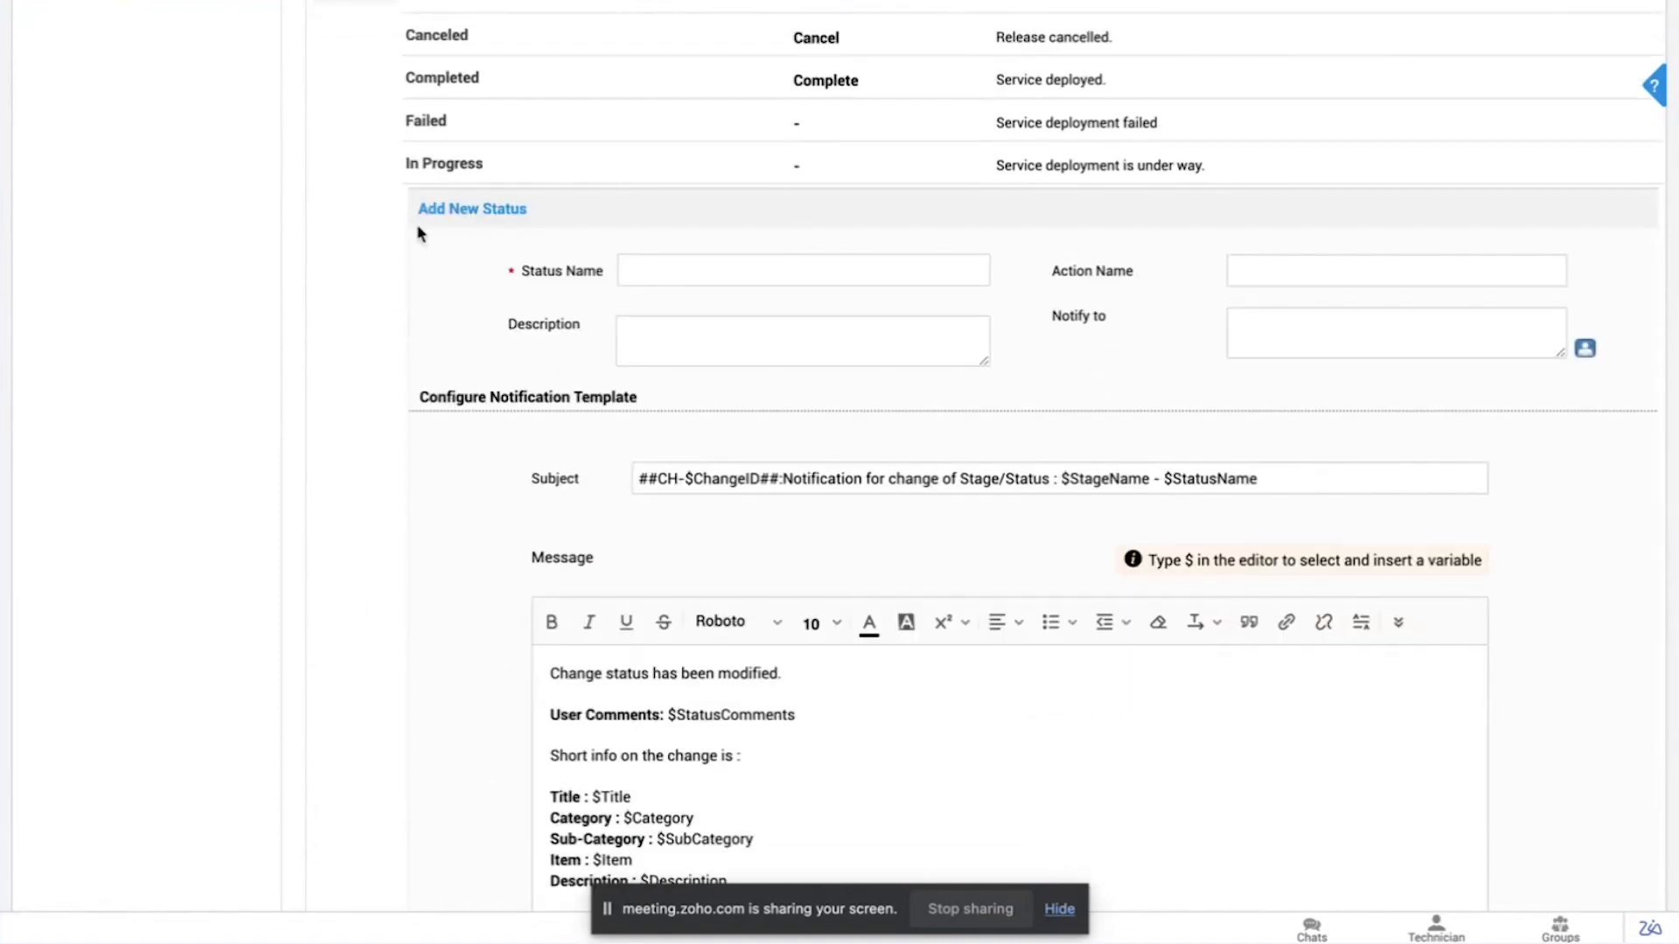
pyautogui.scroll(-1, 415, 231)
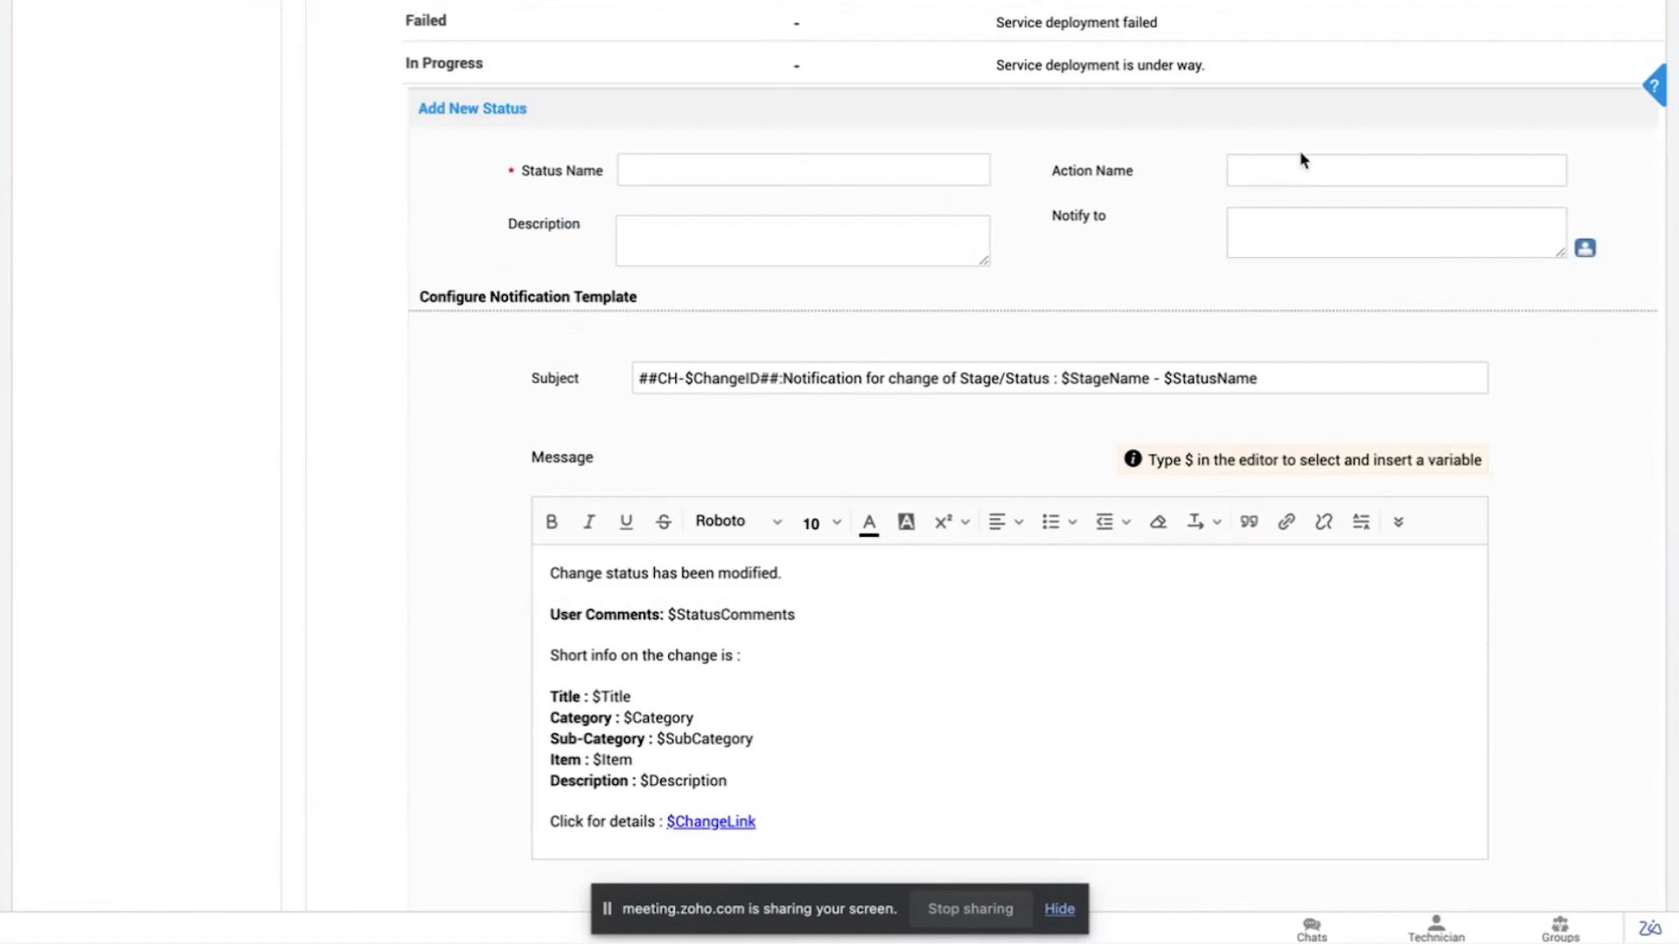
pyautogui.scroll(-1, 985, 379)
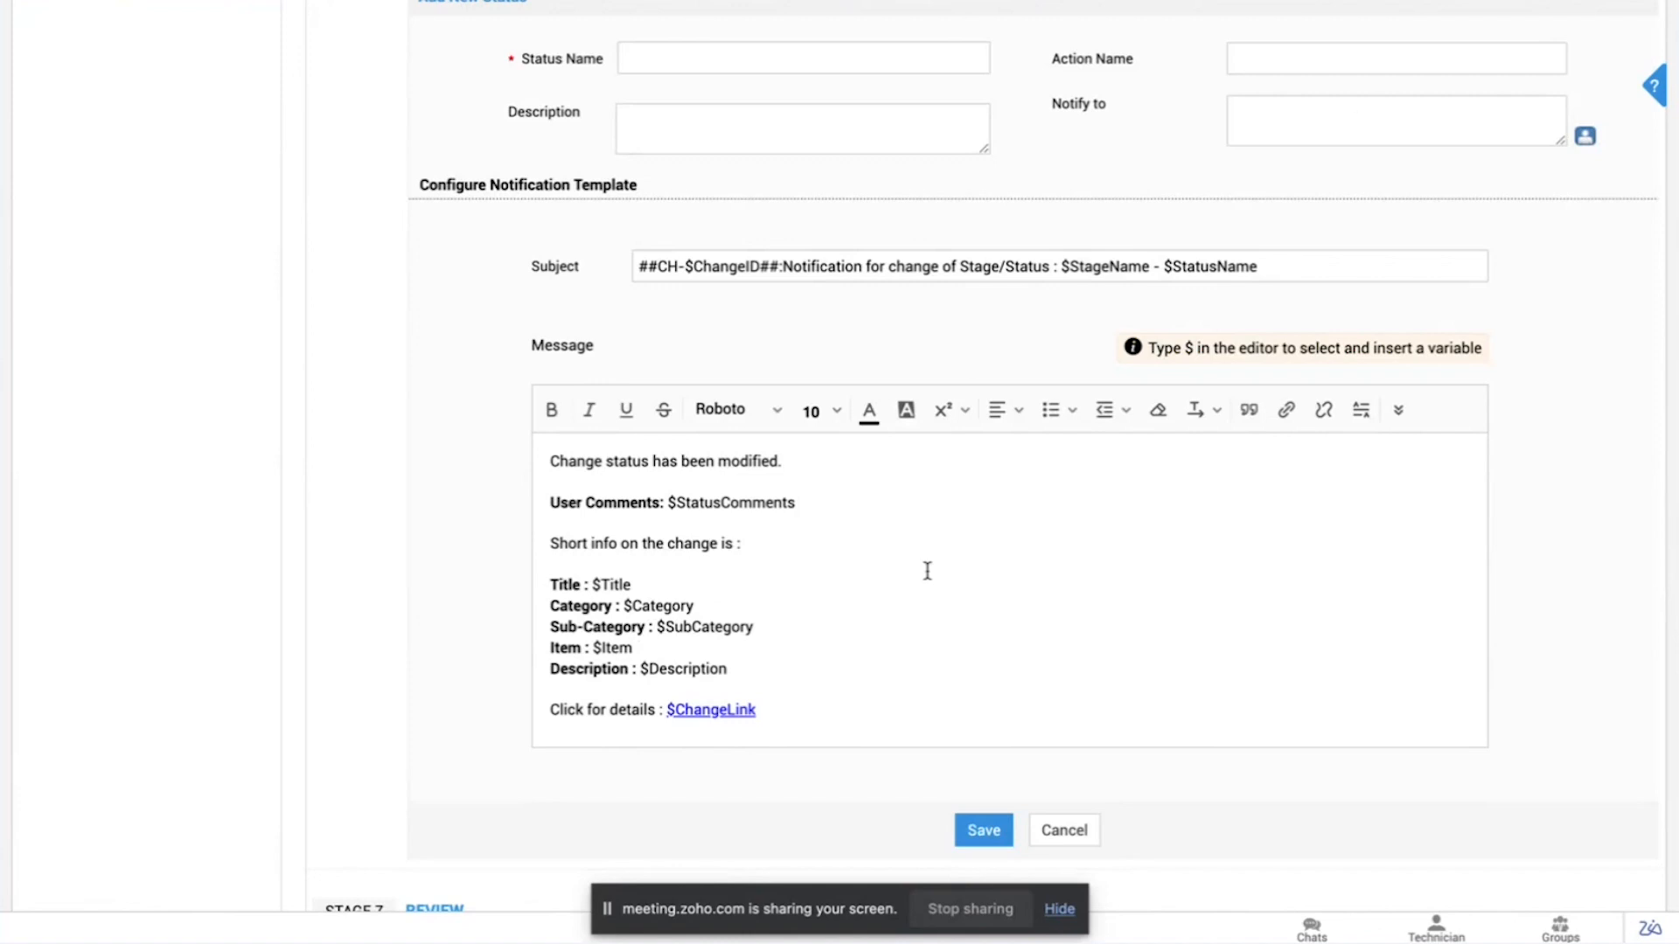
# Step: View the change roles available for notification on the new status, and close the list without selecting any
pyautogui.click(1347, 108)
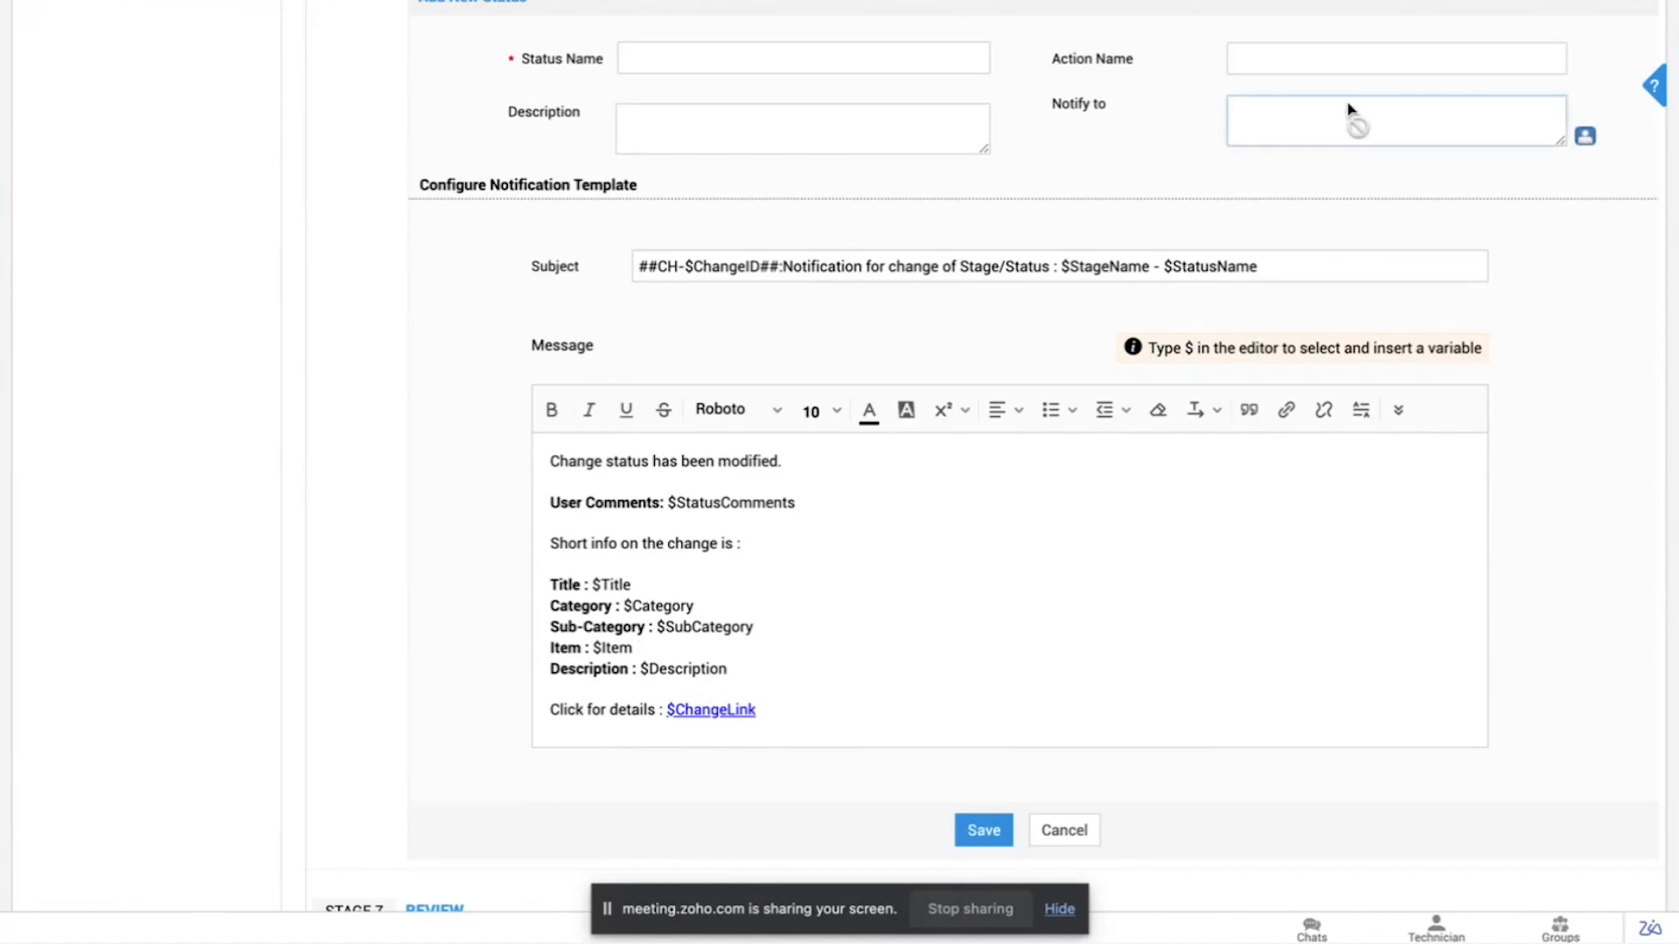
pyautogui.click(1585, 142)
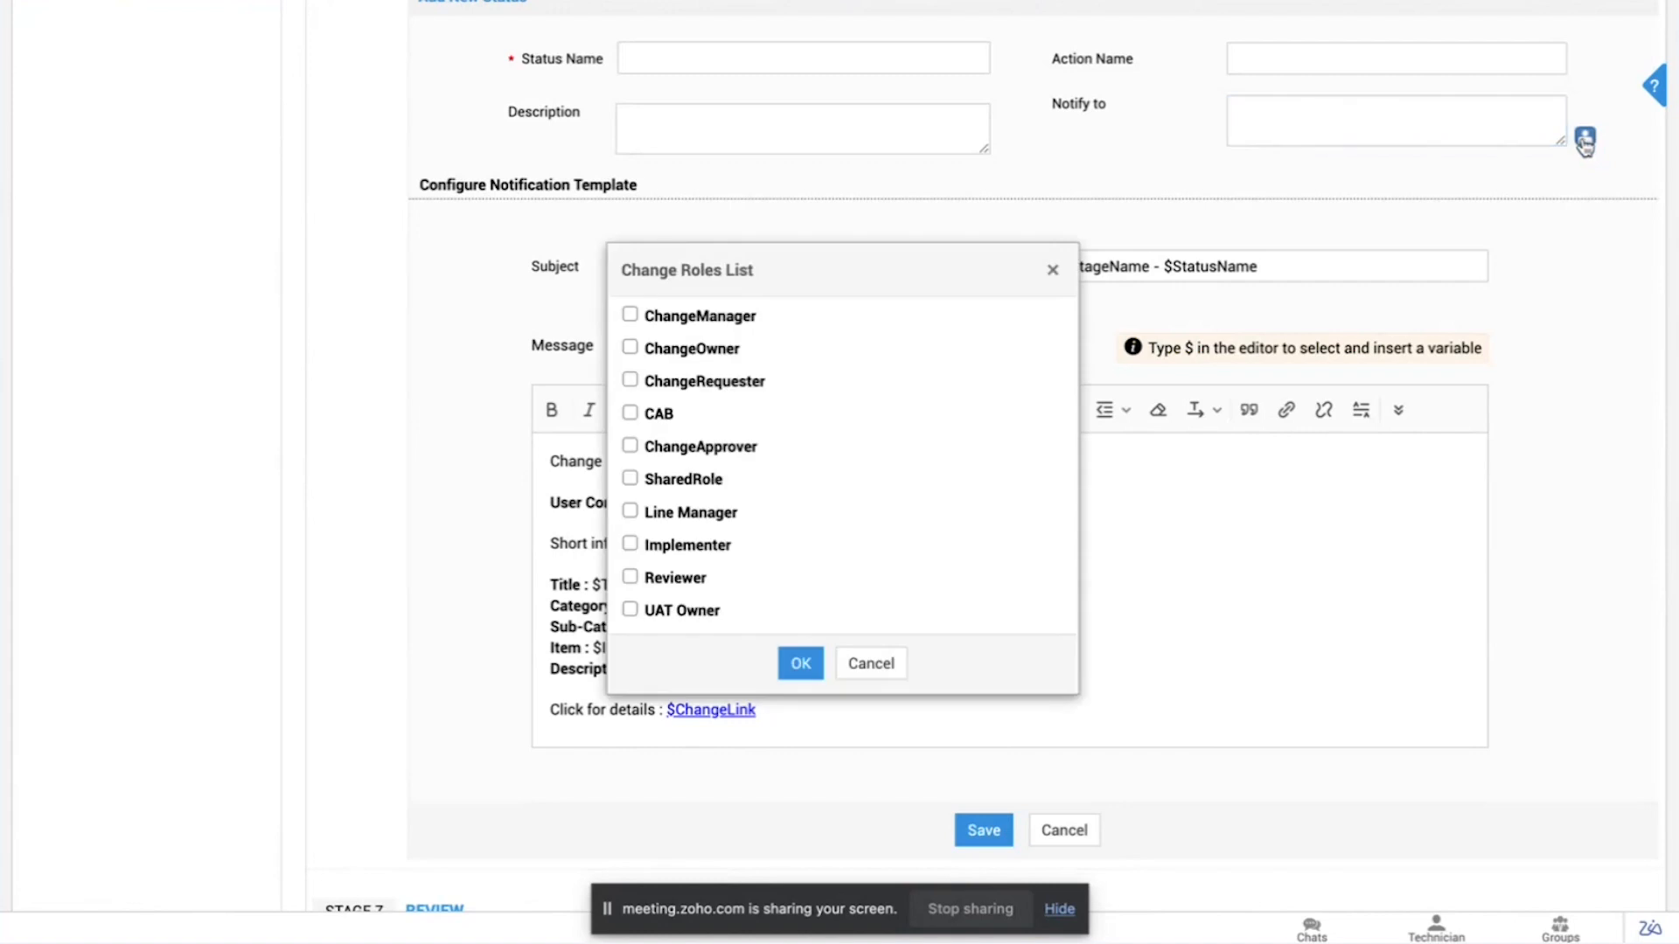
pyautogui.scroll(-1, 778, 492)
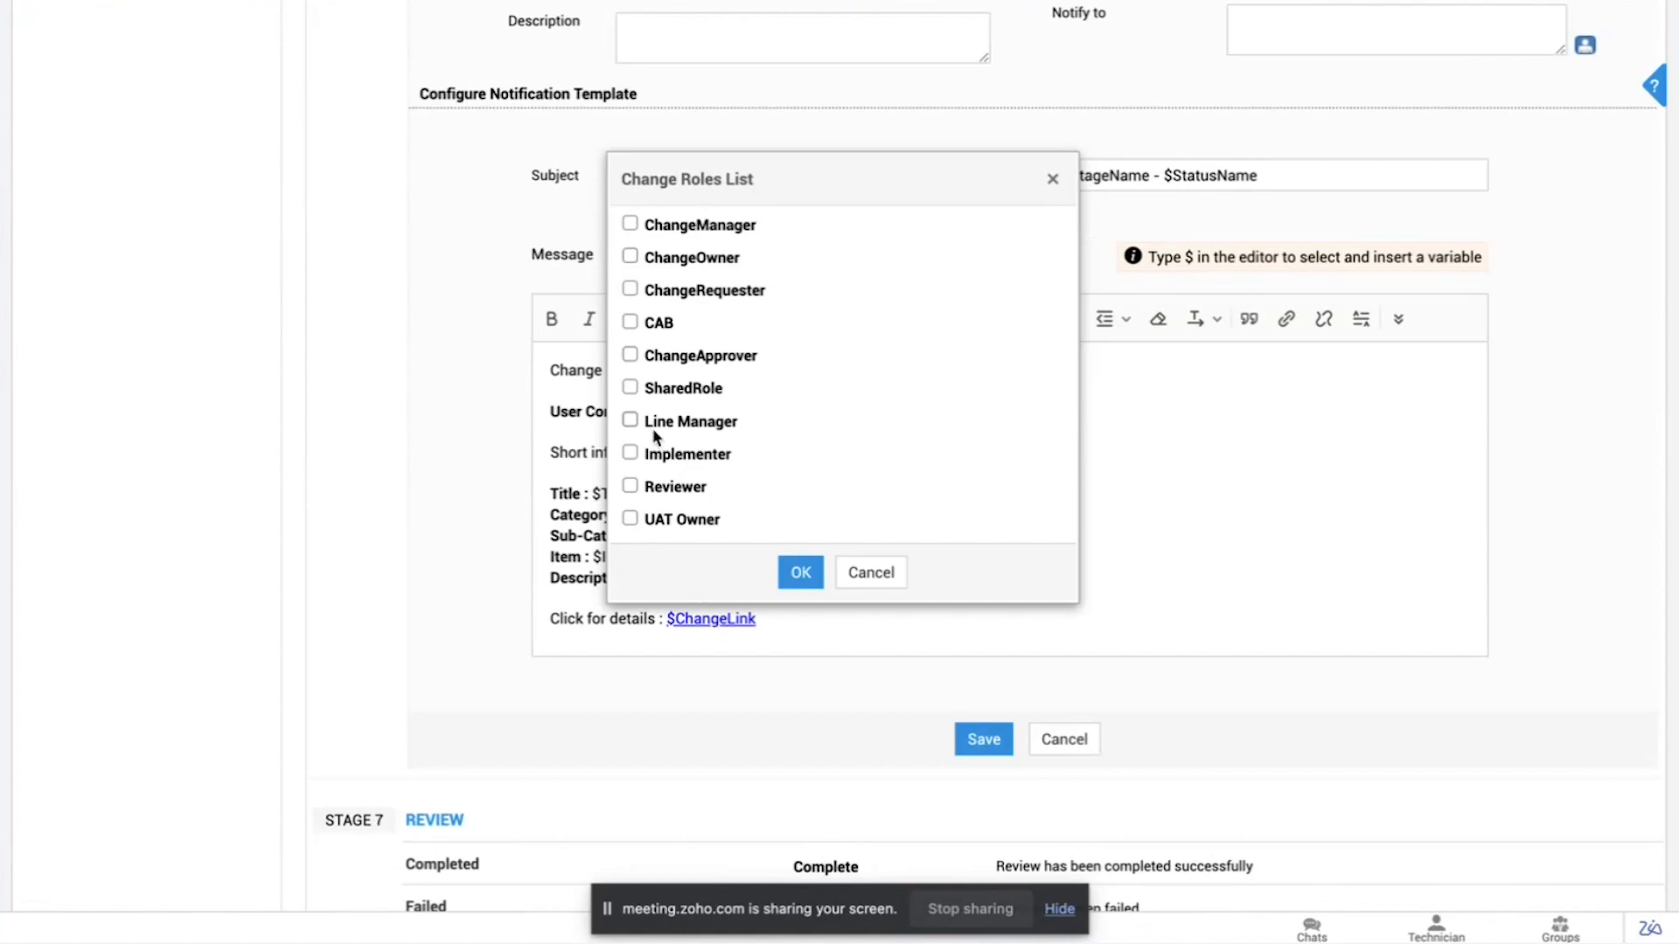
pyautogui.scroll(1, 656, 436)
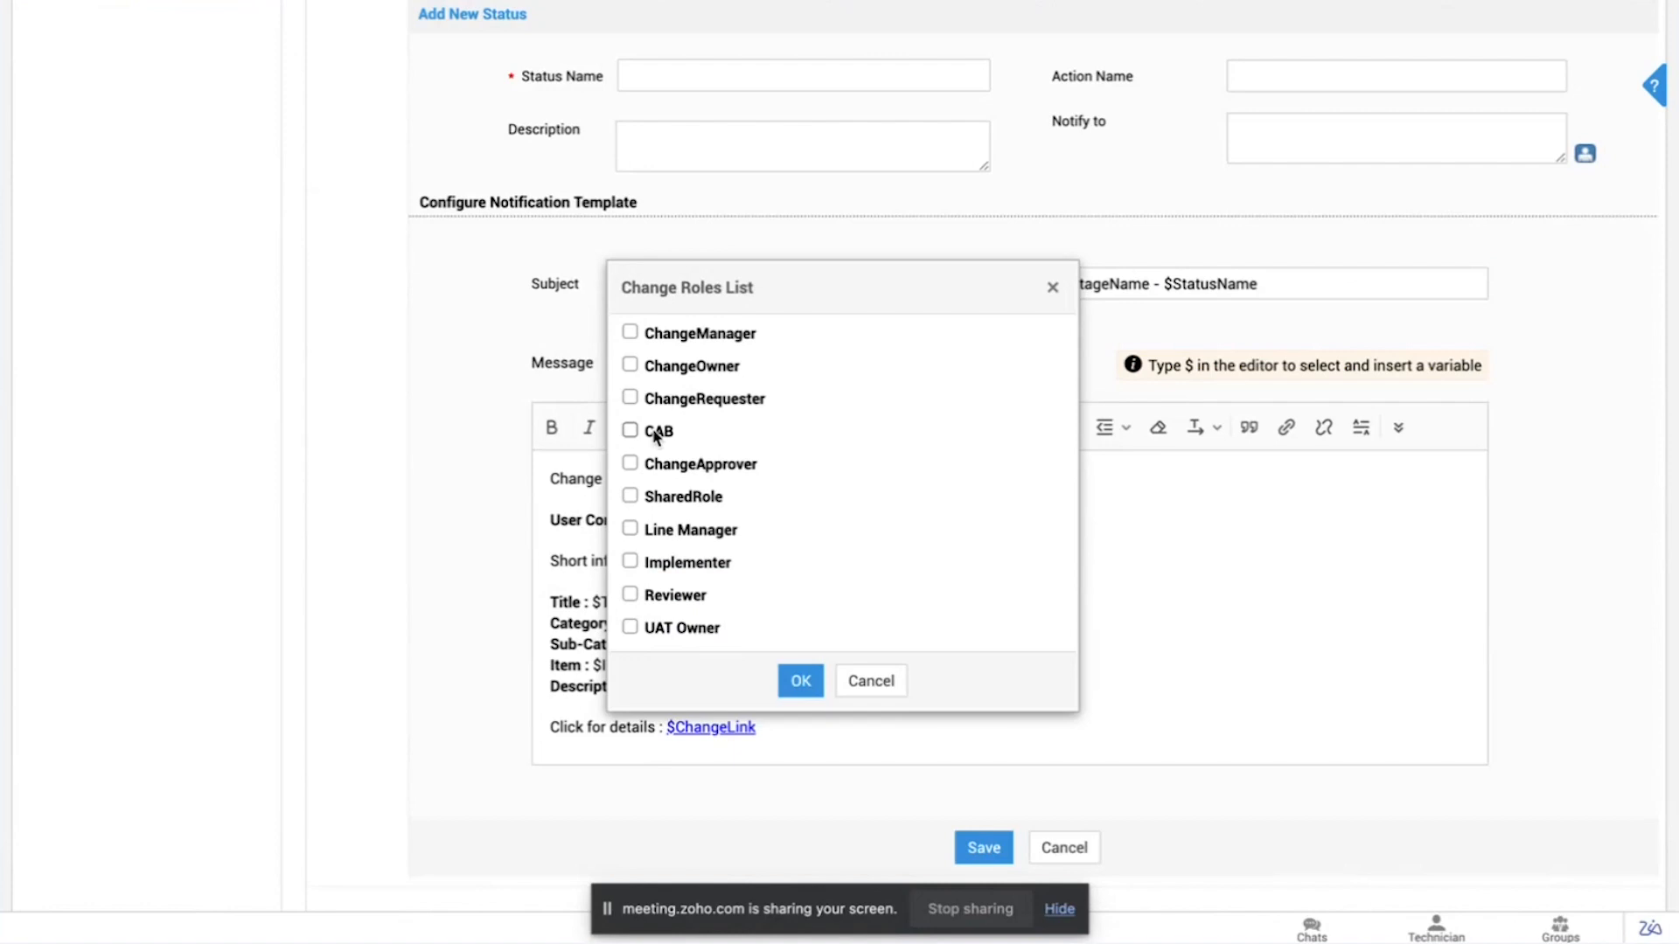
pyautogui.click(880, 686)
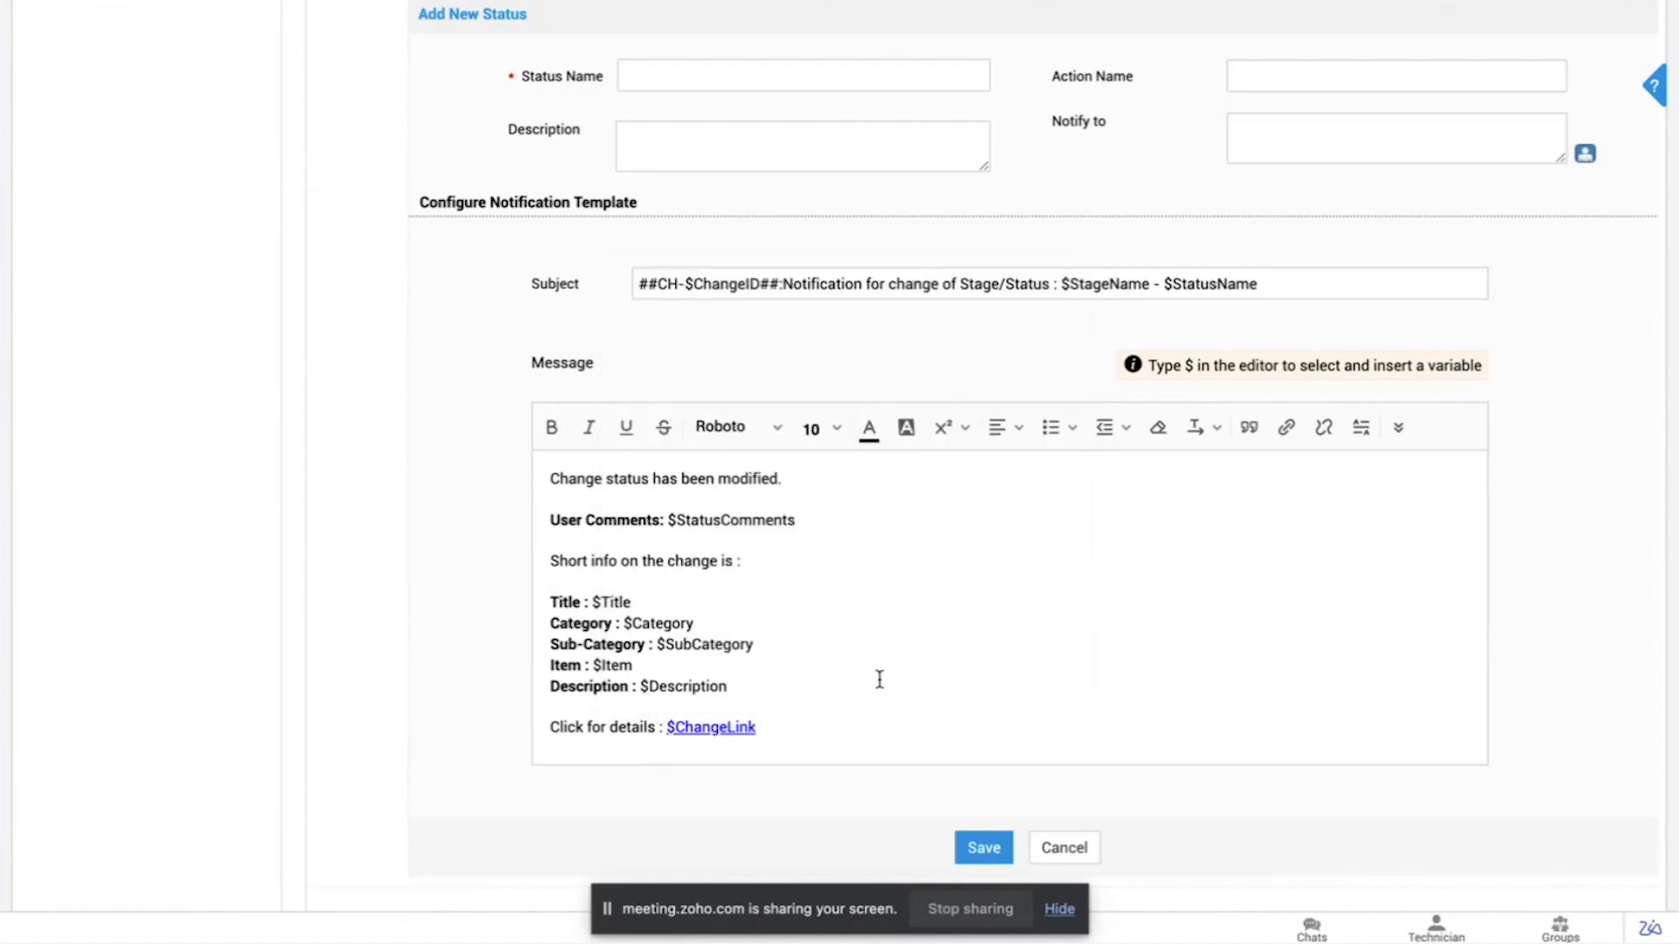
pyautogui.scroll(20, 962, 407)
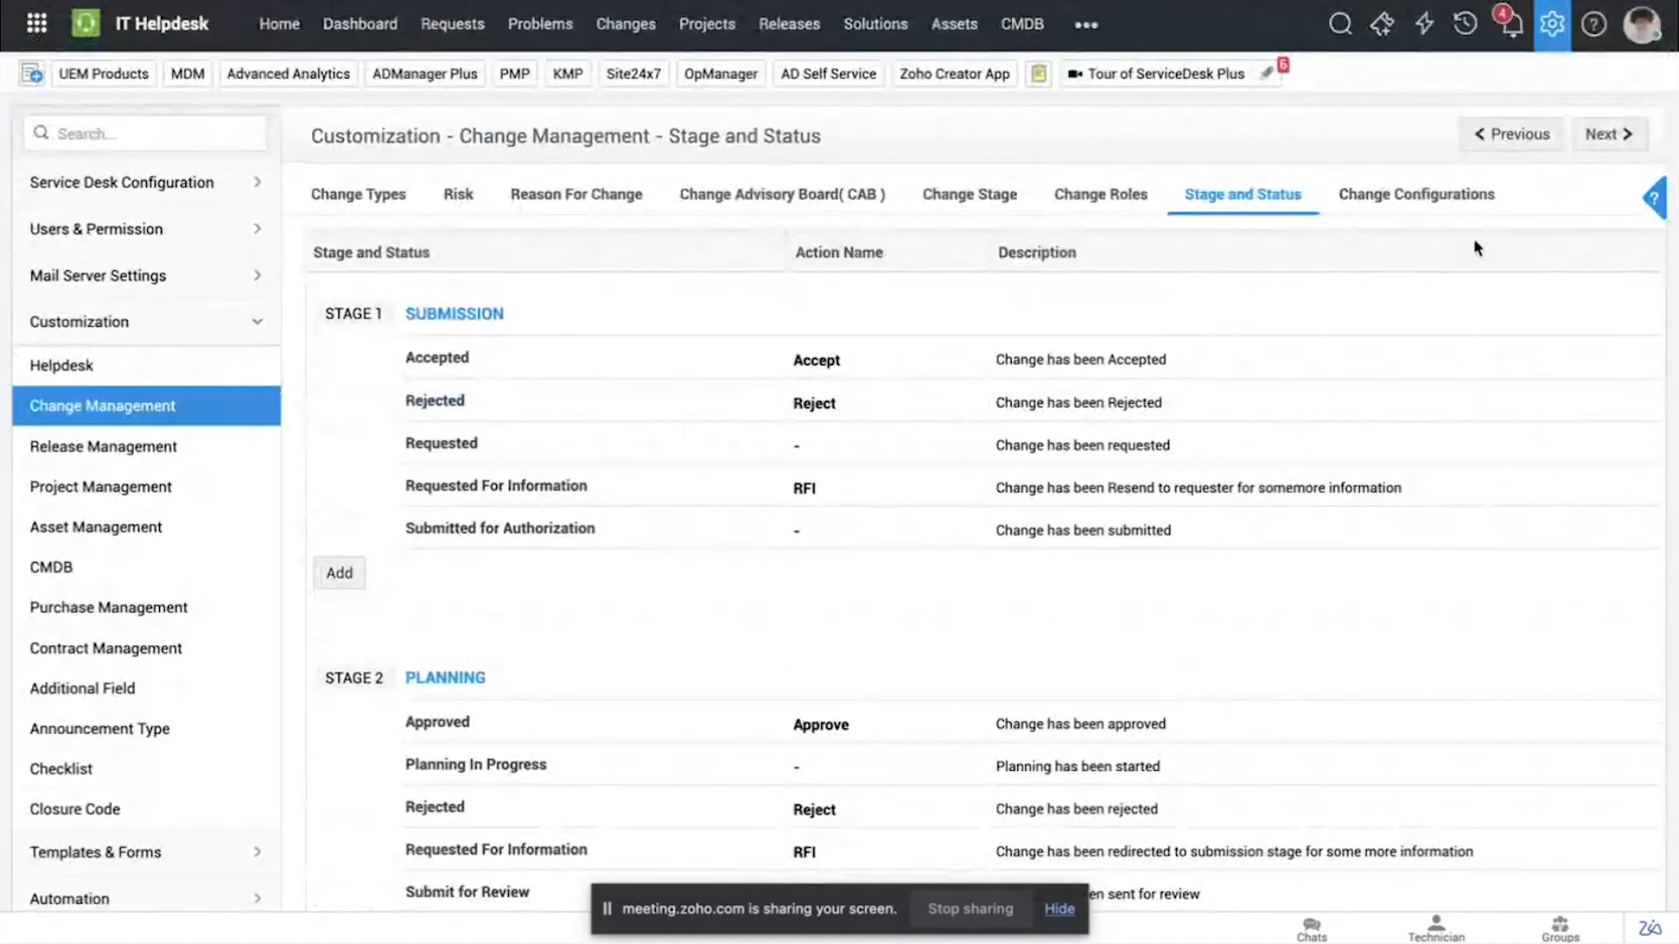
# Step: Open the change workflow "Migration of applications to the cloud" from the automation settings and examine its stages and connected nodes
pyautogui.click(1552, 26)
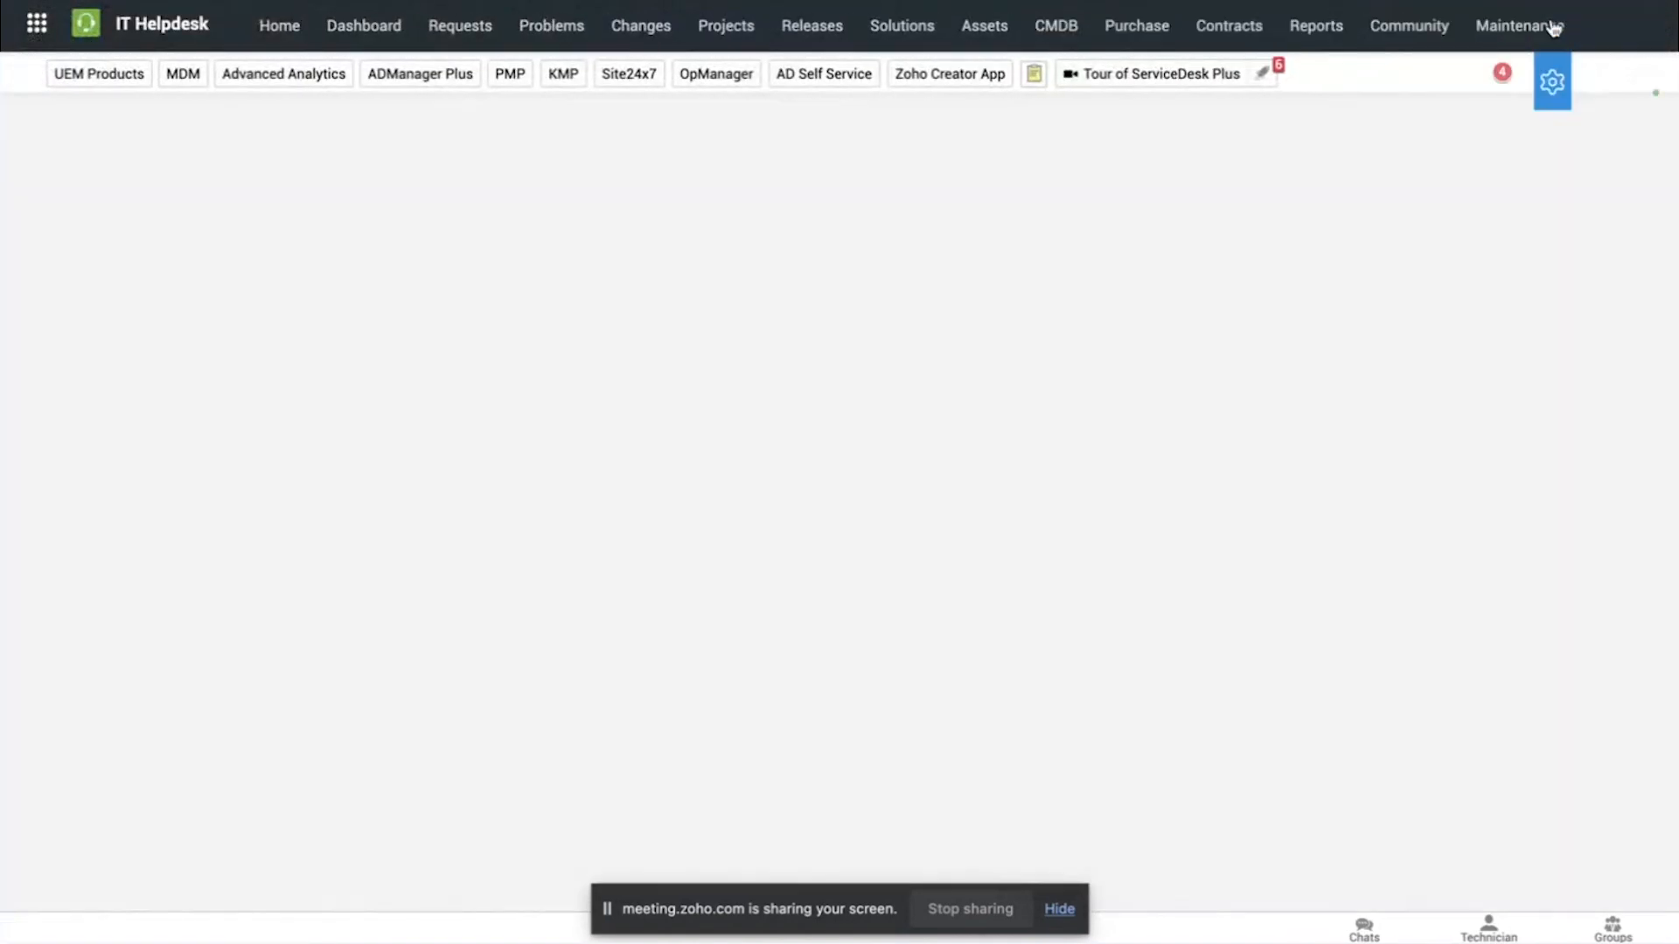
pyautogui.scroll(-4, 846, 411)
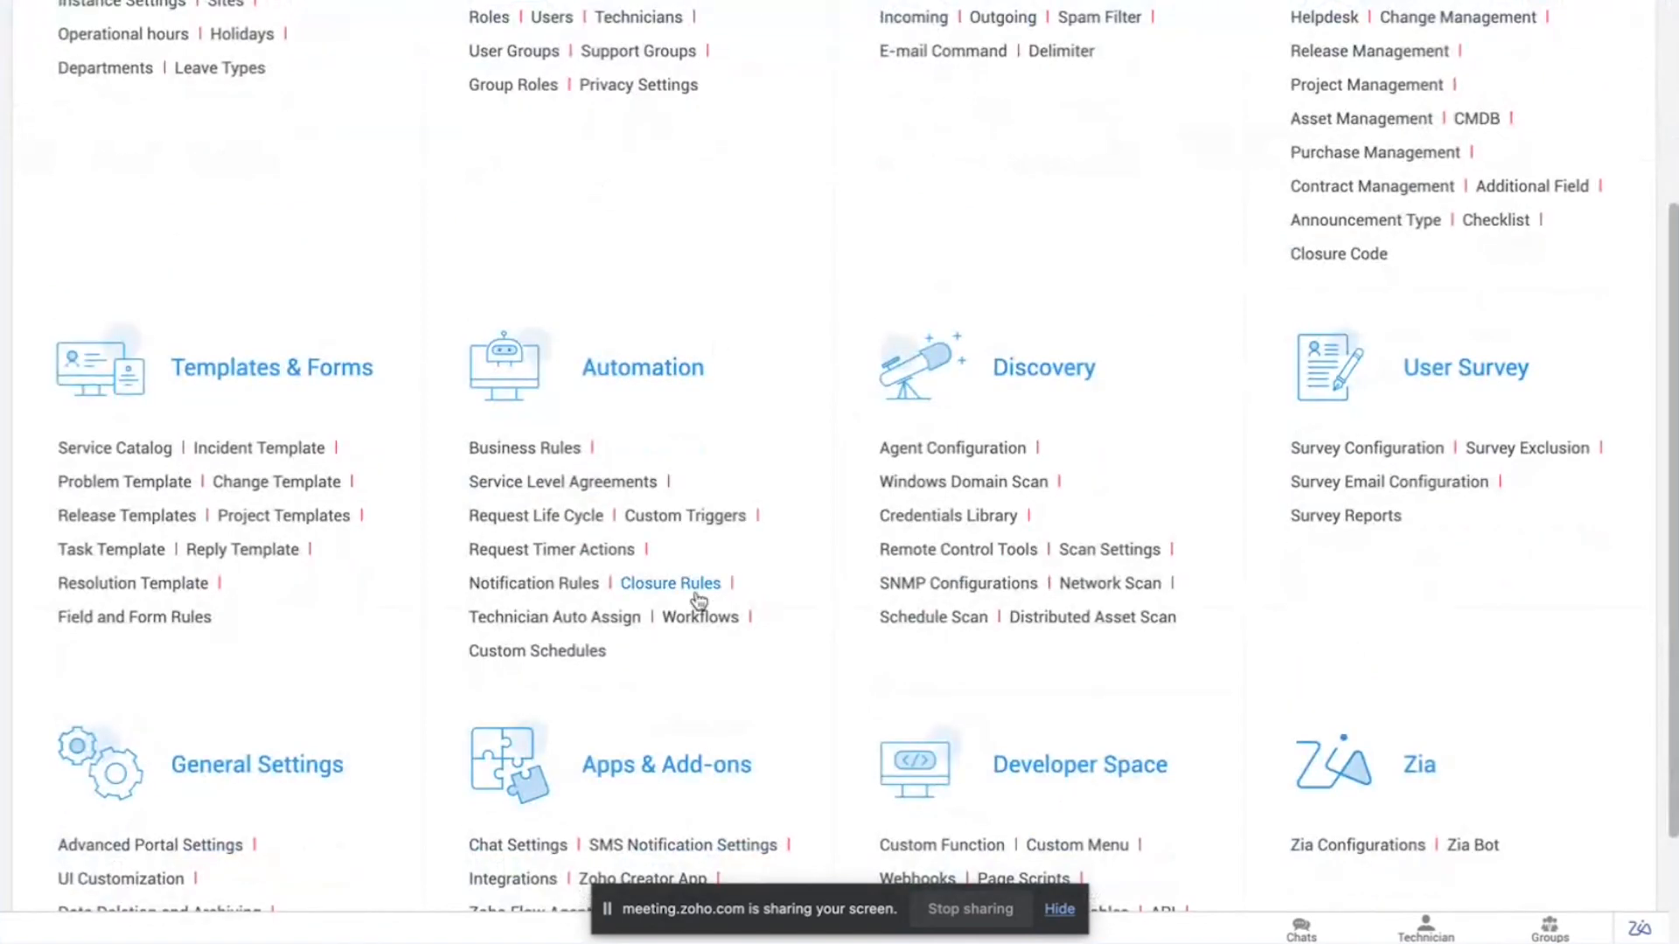
pyautogui.click(698, 620)
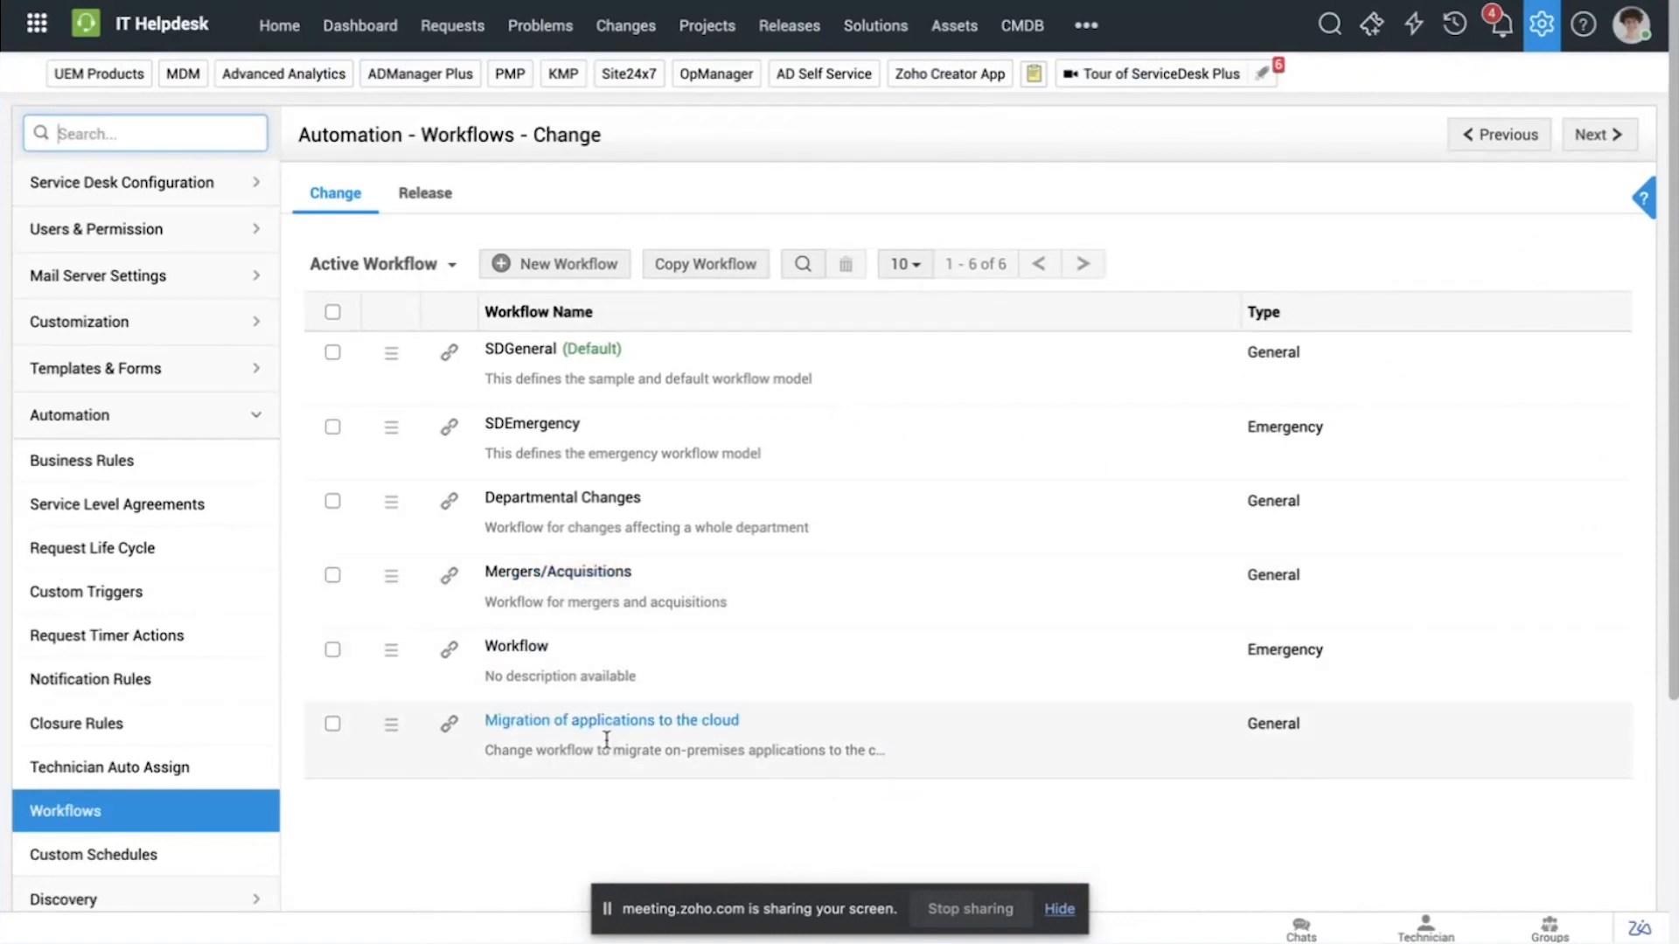
pyautogui.click(615, 722)
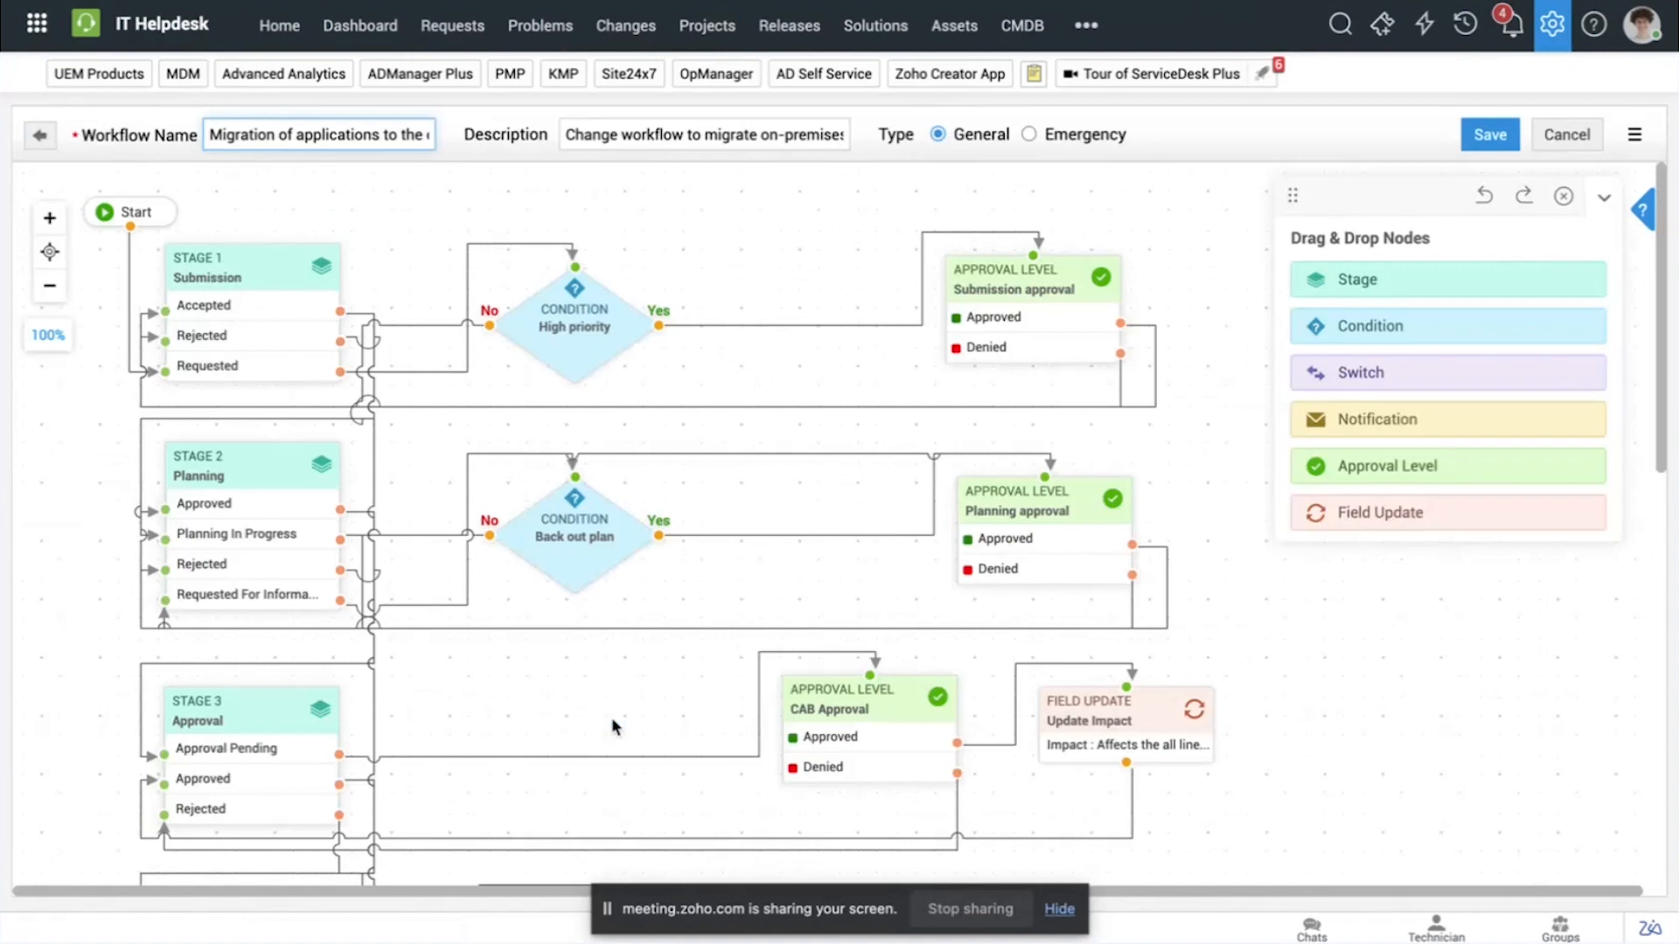
pyautogui.scroll(-6, 290, 470)
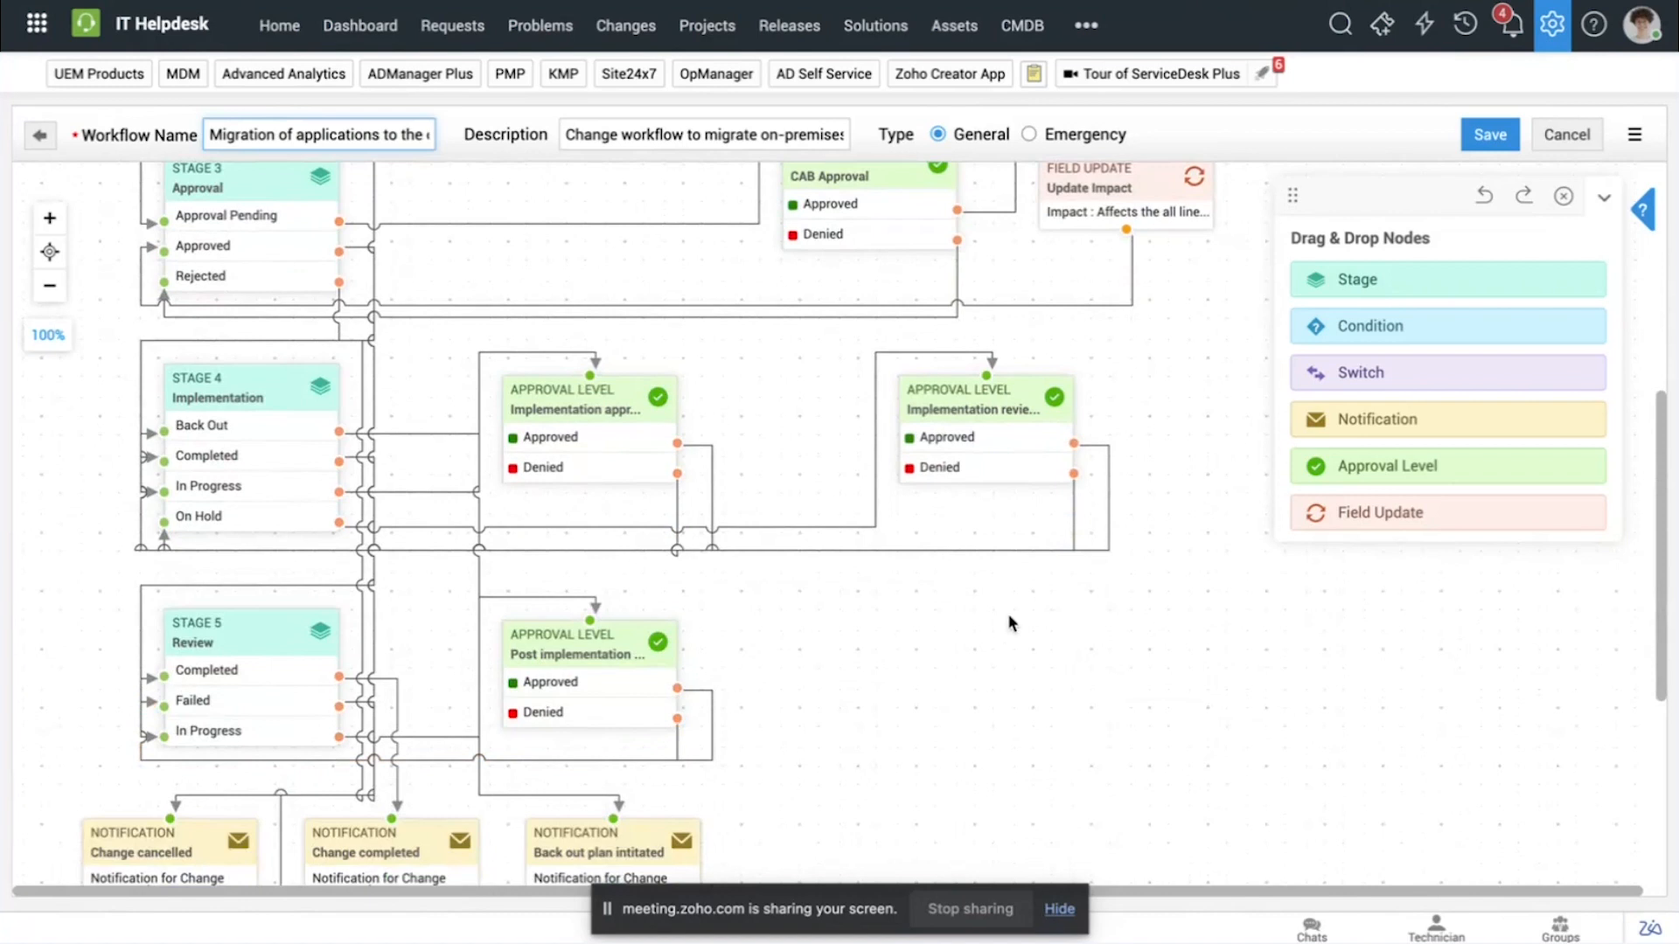
# Step: Add a UAT stage with the statuses Accepted, In Progress and On Hold, and place it below the implementation review approval node
pyautogui.scroll(2, 1012, 623)
pyautogui.moveTo(1391, 279); pyautogui.dragTo(1155, 655)
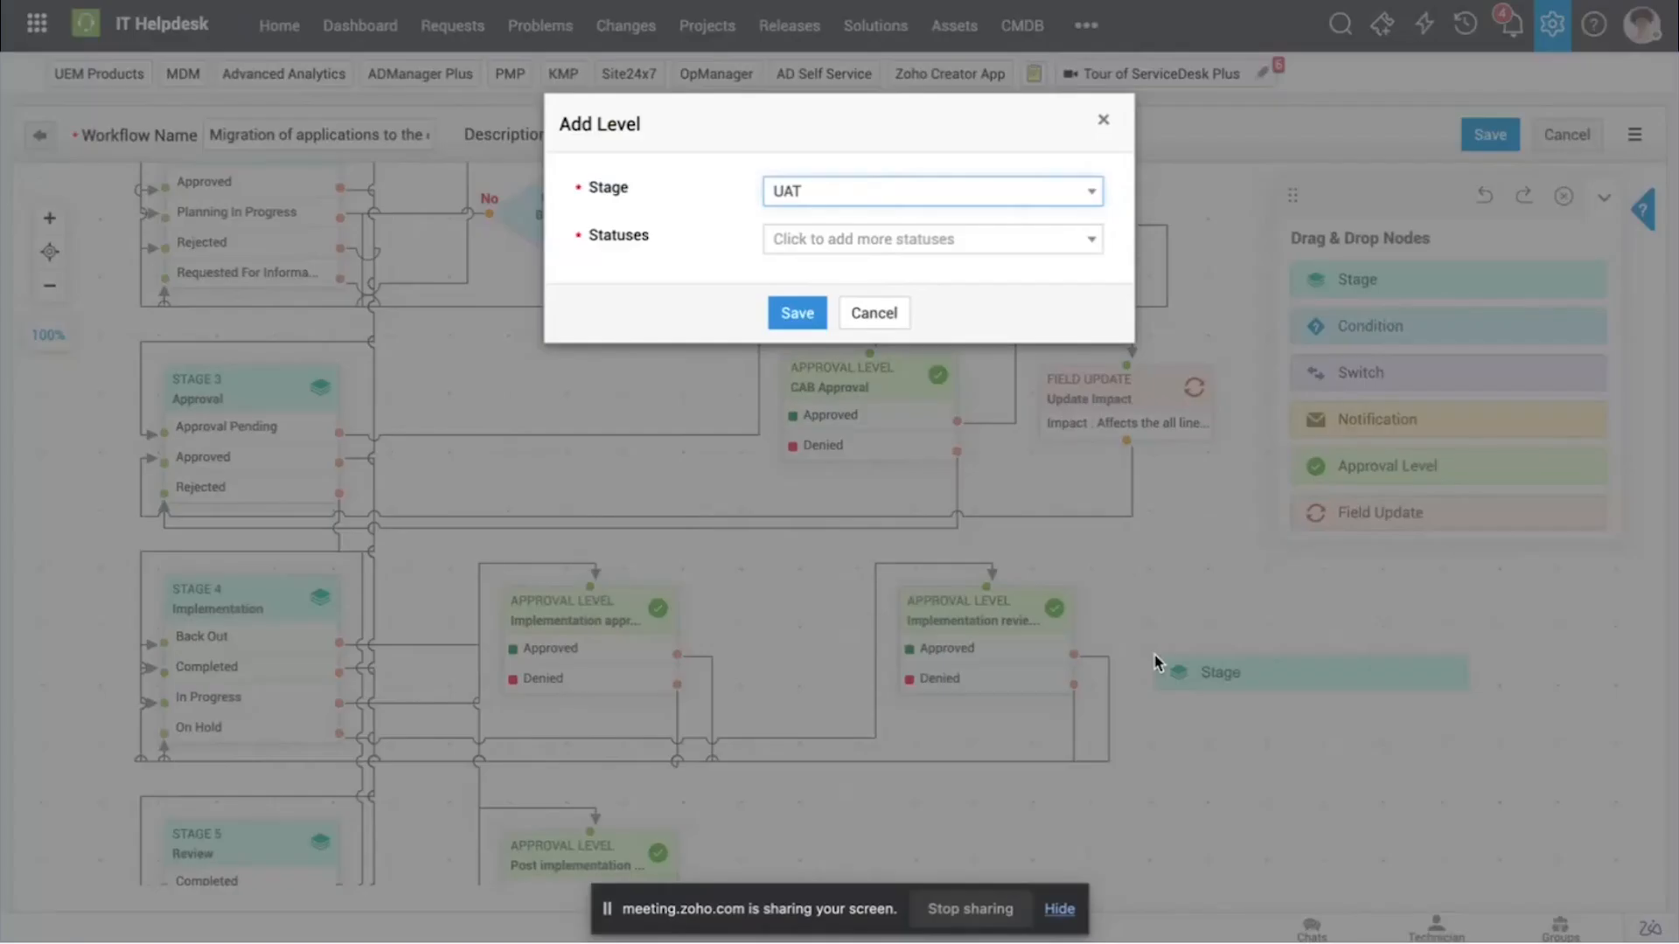
pyautogui.click(915, 190)
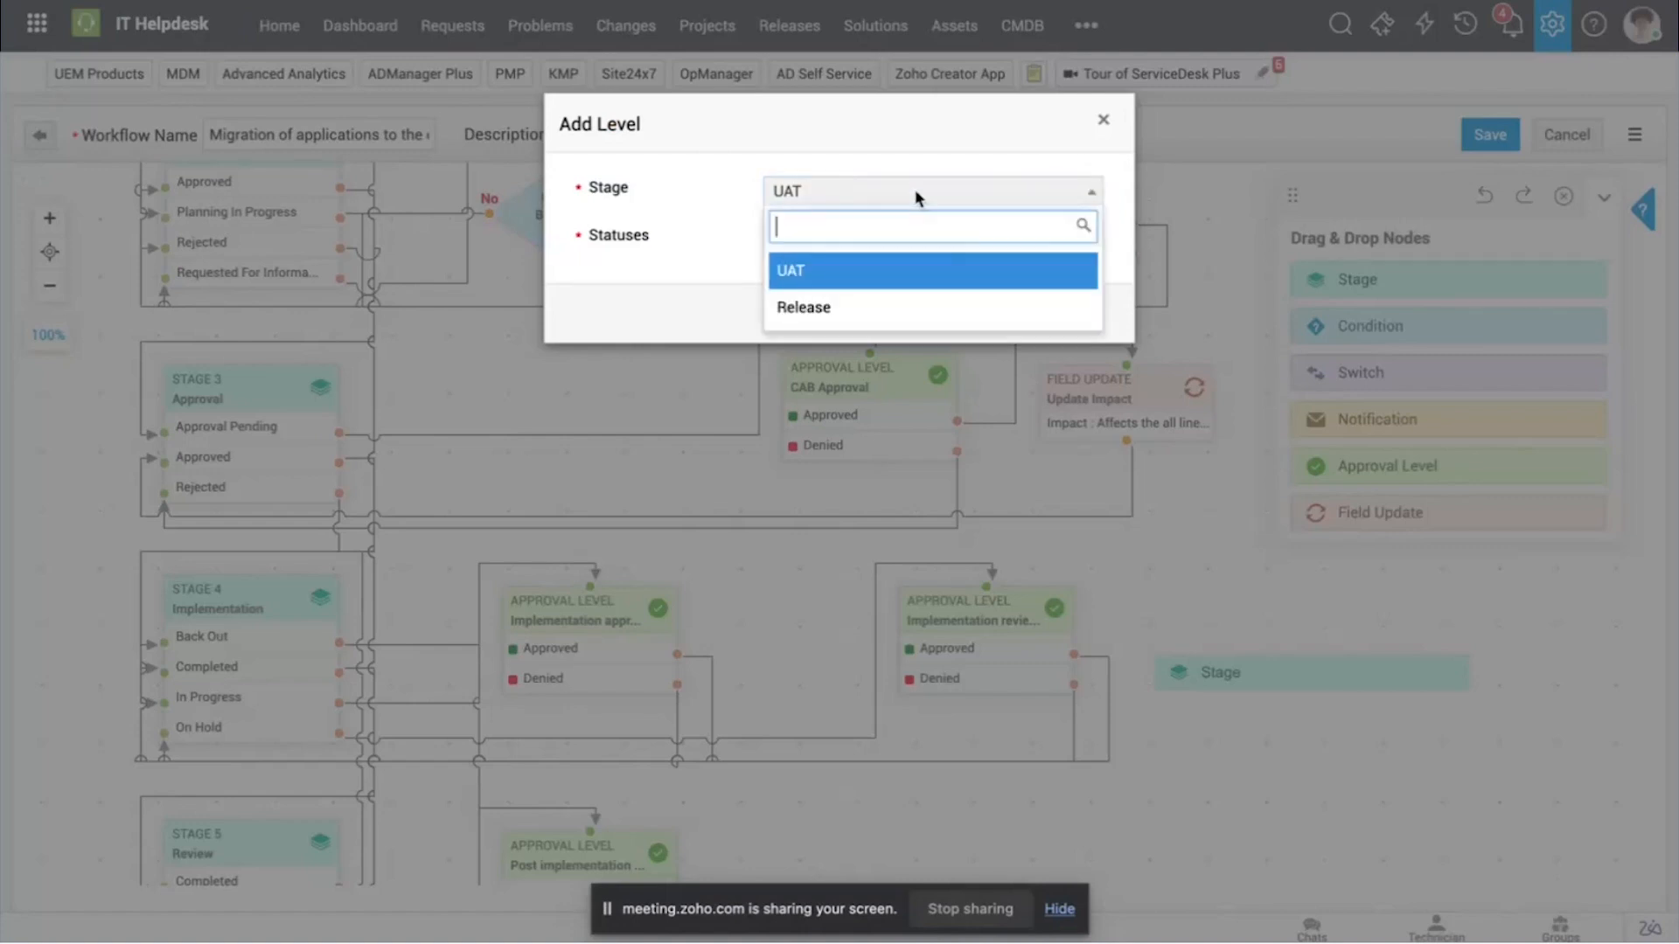
pyautogui.click(888, 285)
pyautogui.click(889, 247)
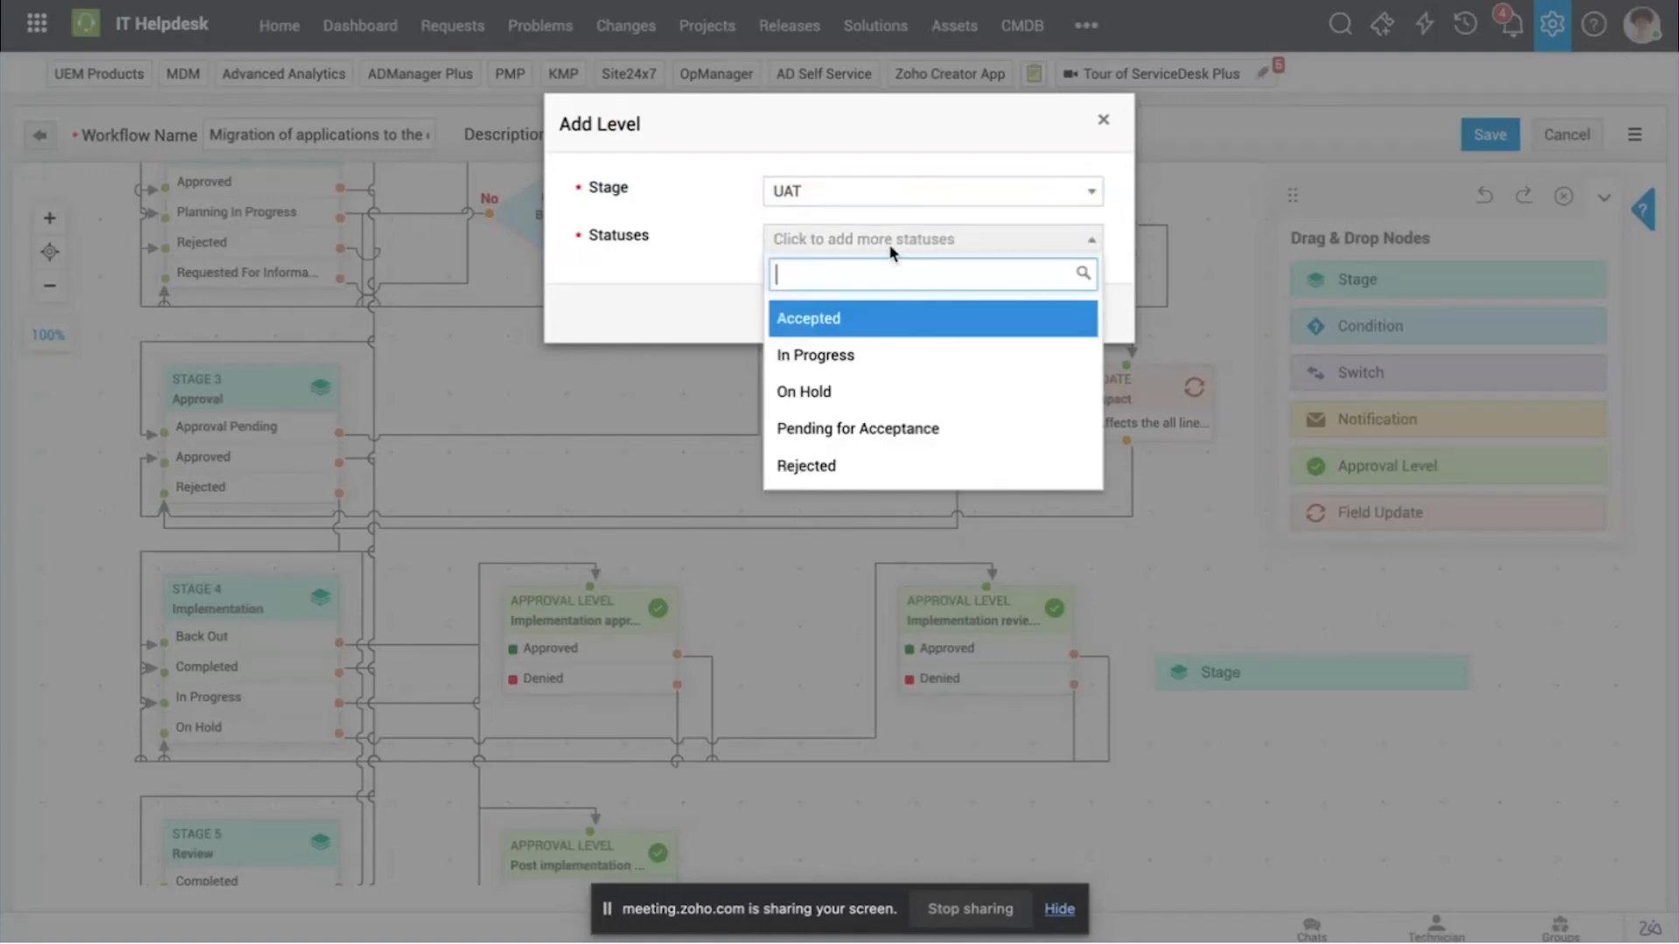
pyautogui.click(881, 313)
pyautogui.click(898, 280)
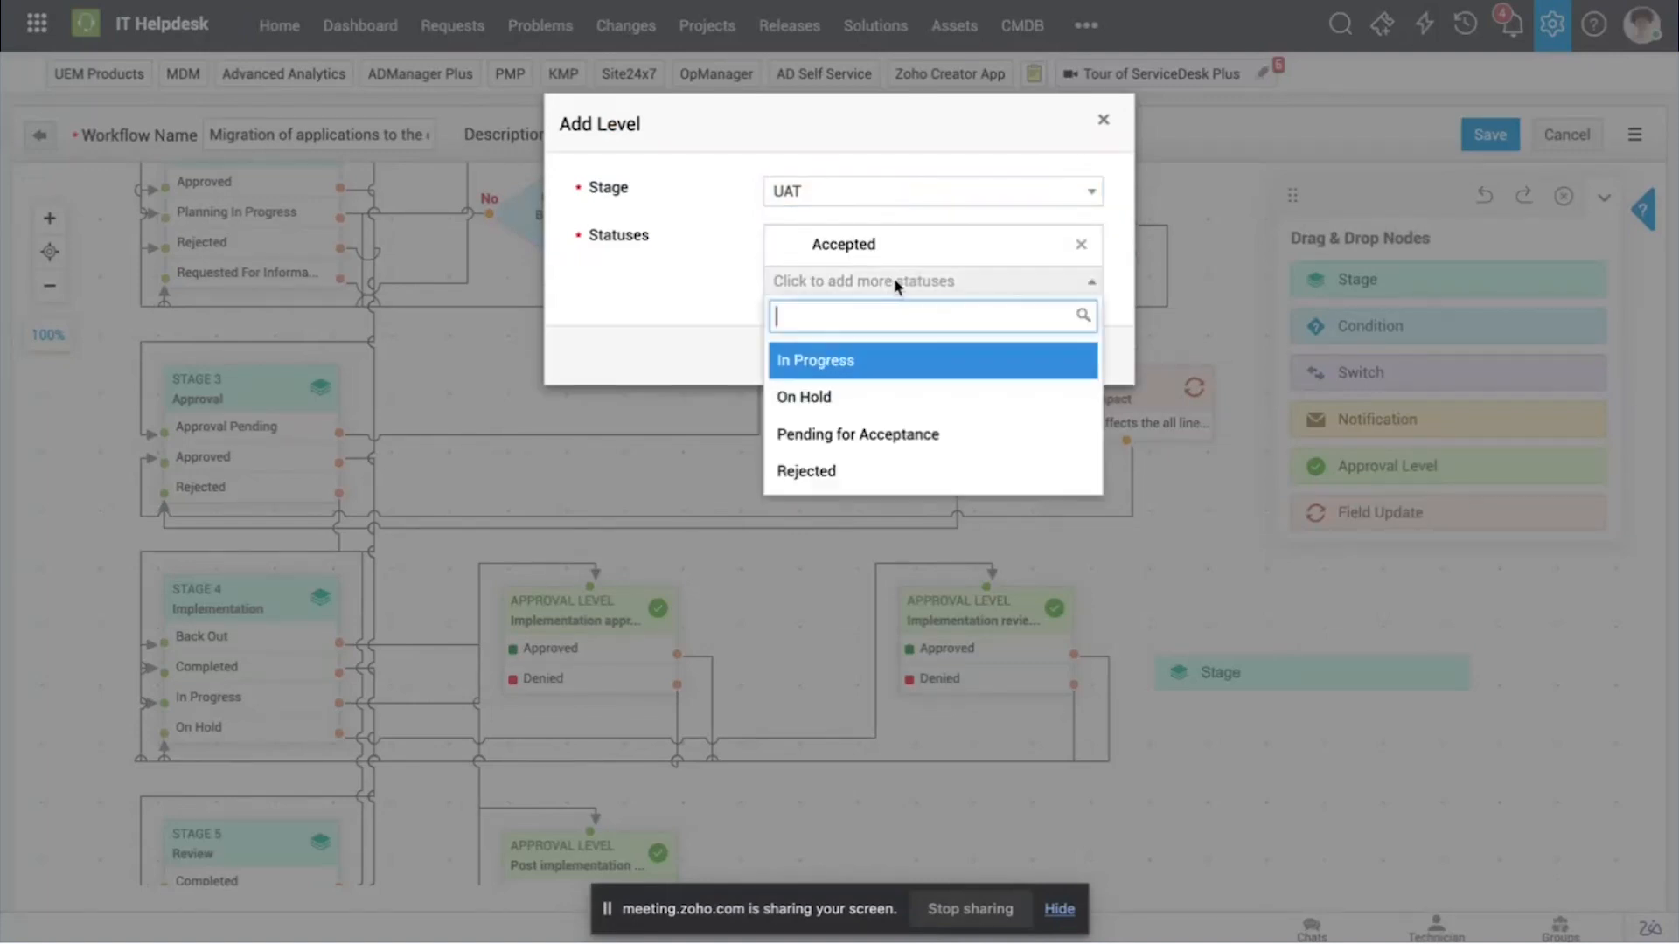
pyautogui.click(879, 372)
pyautogui.click(914, 322)
pyautogui.click(892, 403)
pyautogui.click(798, 439)
pyautogui.scroll(-3, 1113, 603)
pyautogui.moveTo(1142, 398); pyautogui.dragTo(881, 549)
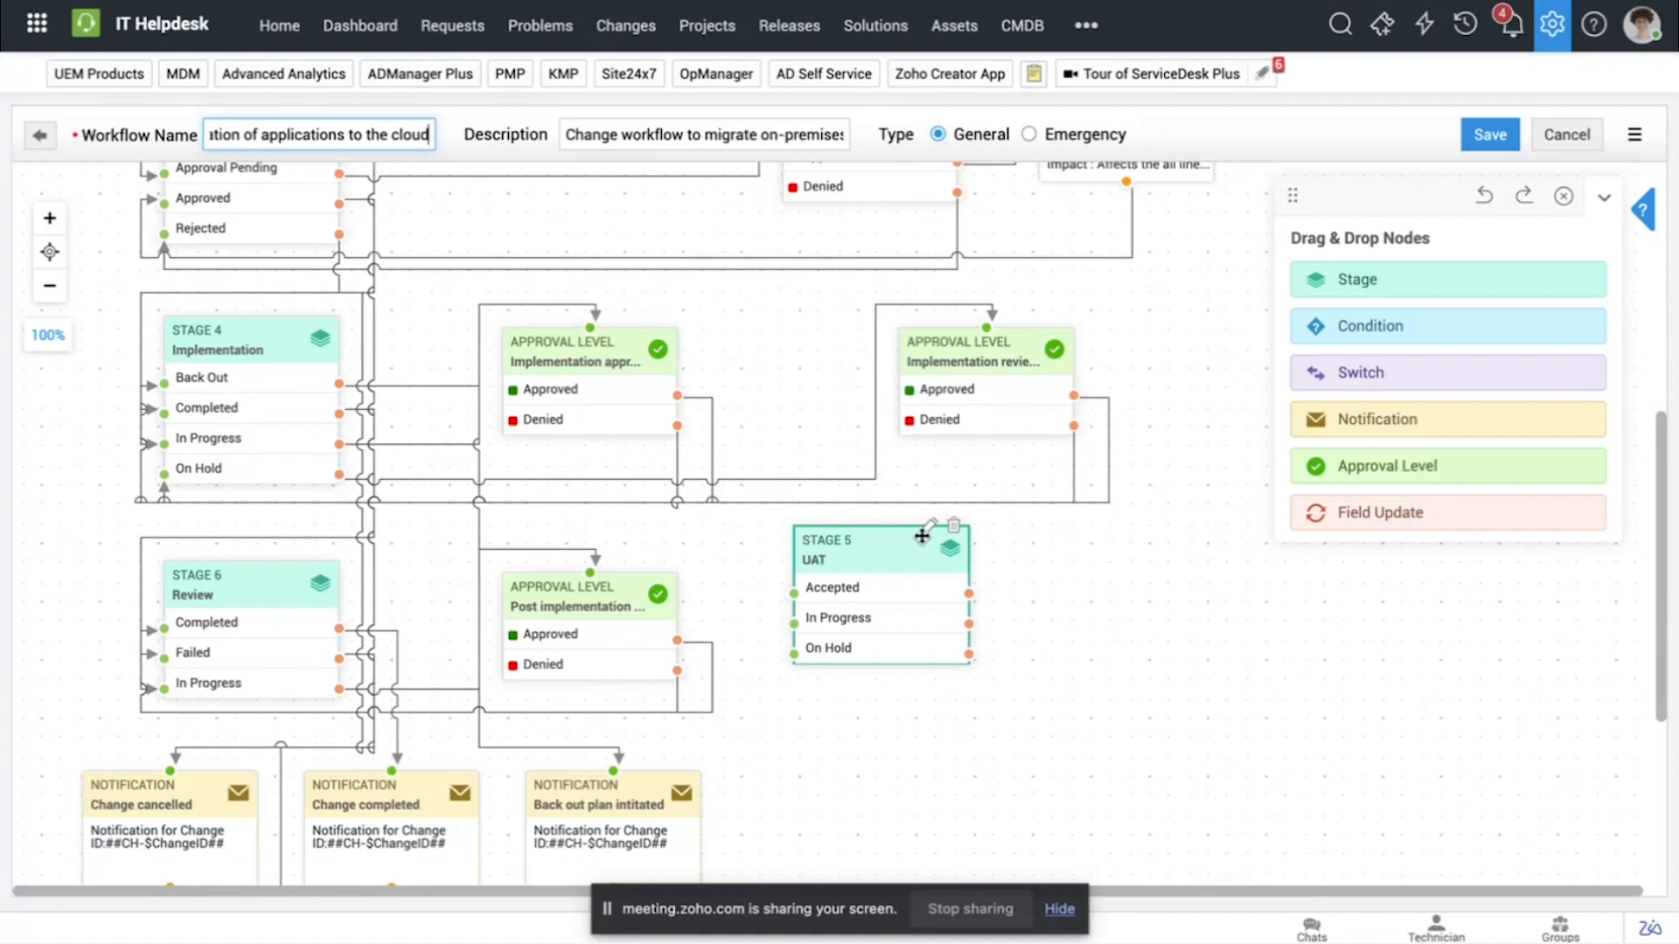
# Step: Delete the UAT stage node from the workflow
pyautogui.click(955, 525)
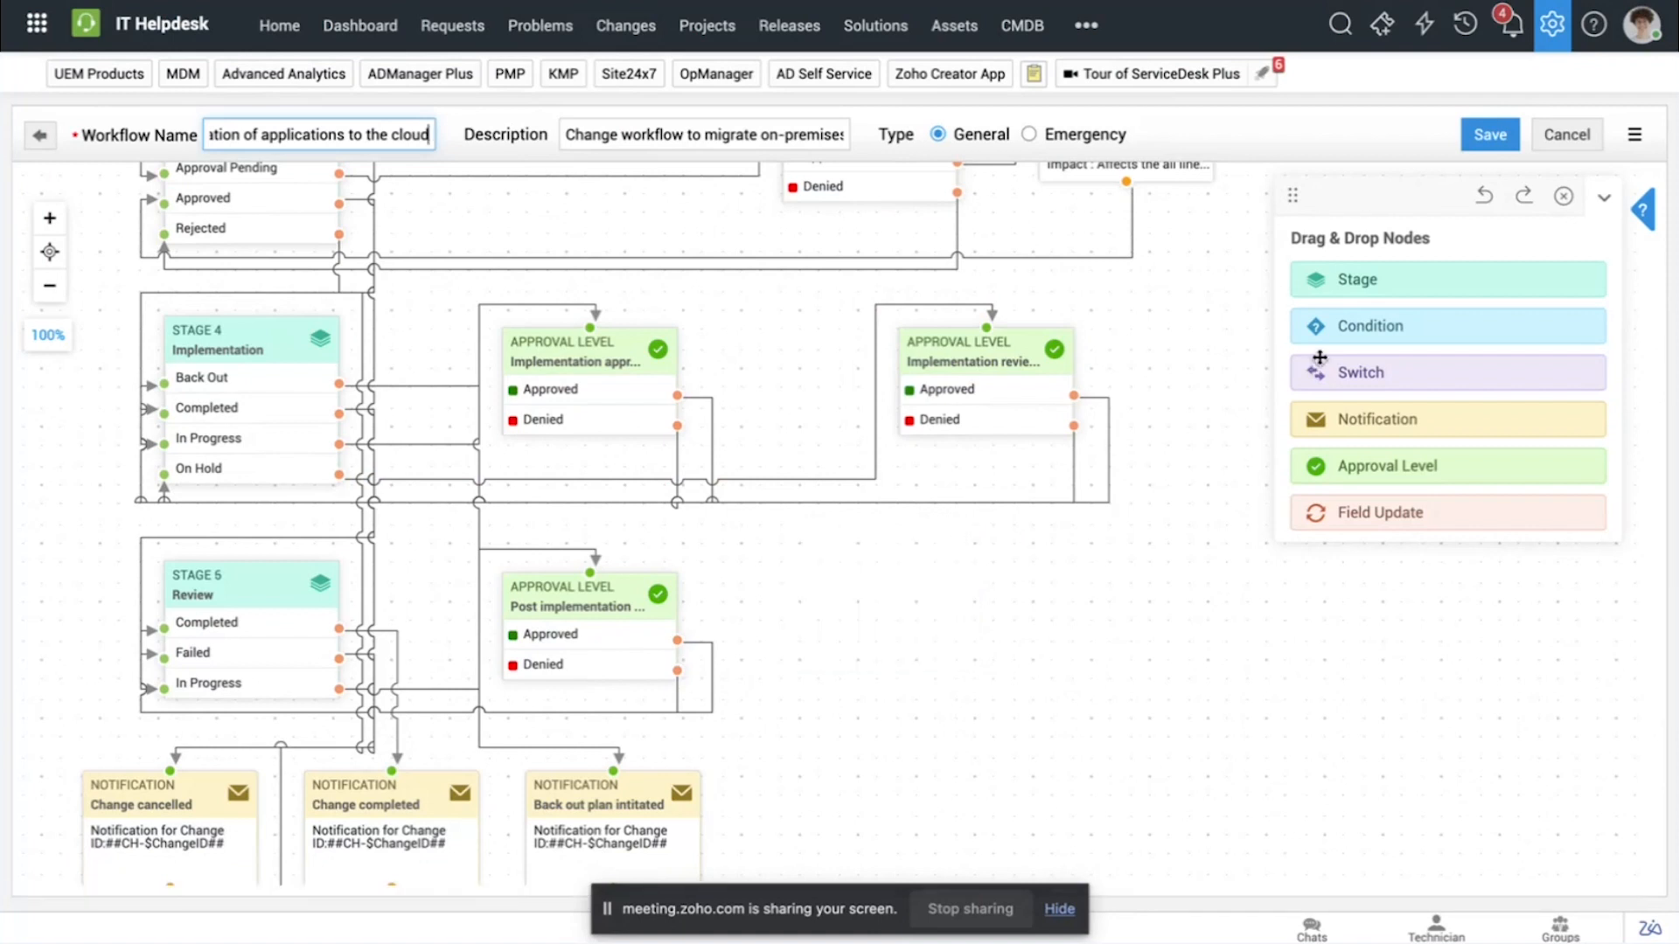
pyautogui.scroll(2, 1192, 323)
pyautogui.scroll(4, 1189, 324)
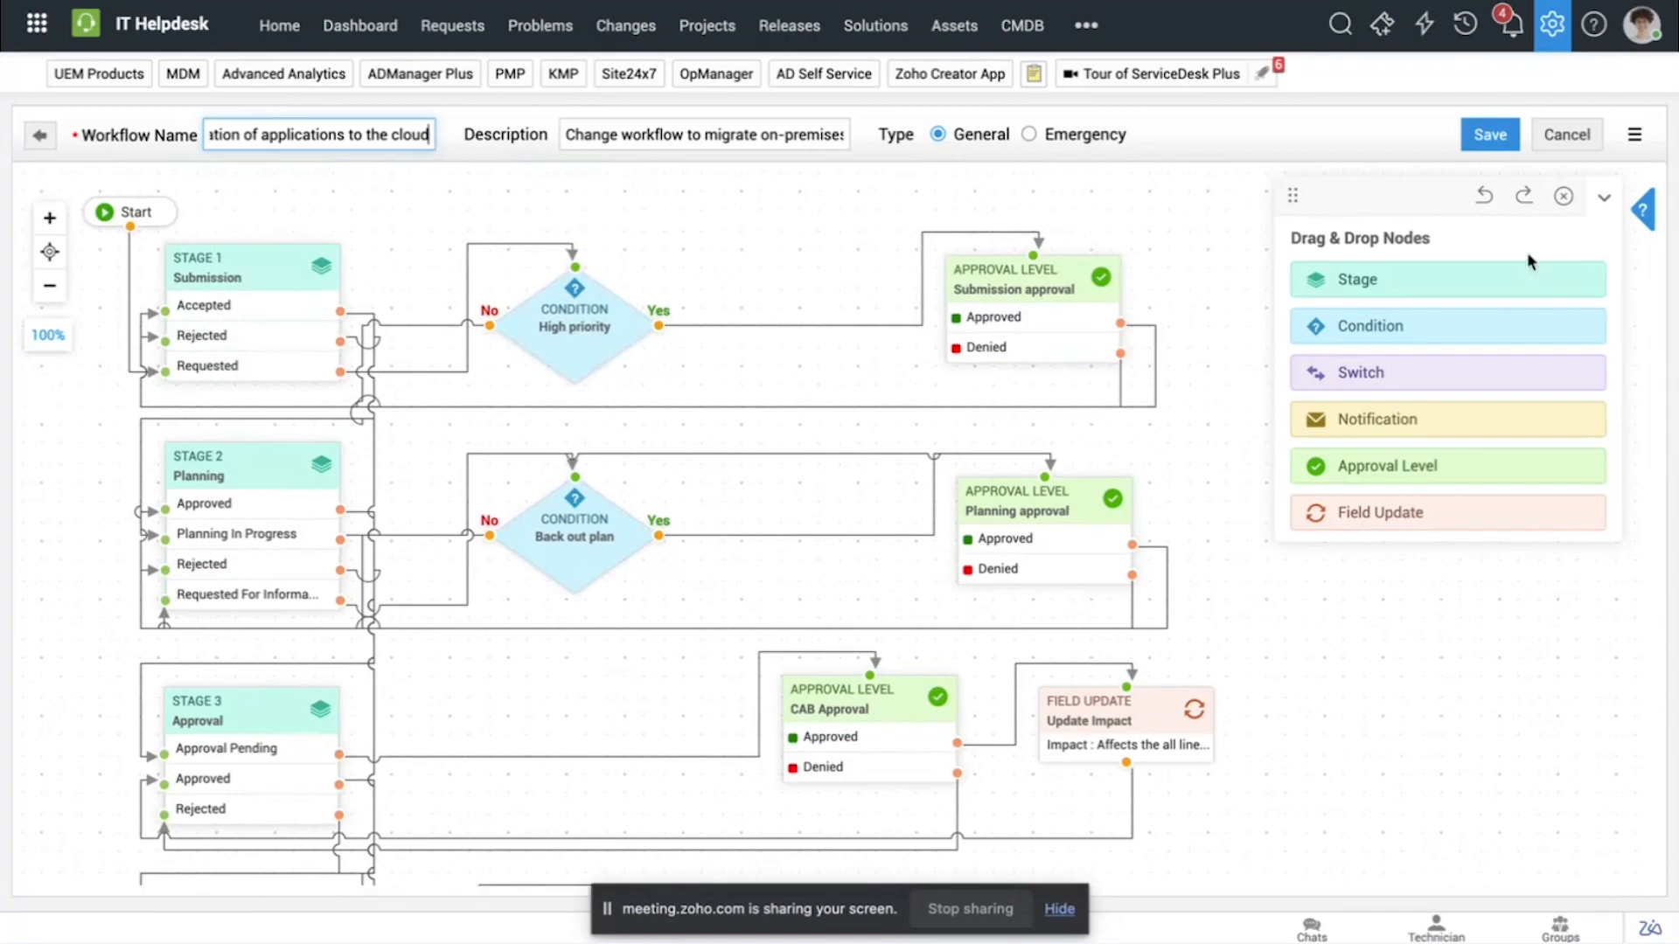
# Step: Open the additional fields for changes in the admin customization settings and review the text fields' types, templates and stages
pyautogui.click(1553, 40)
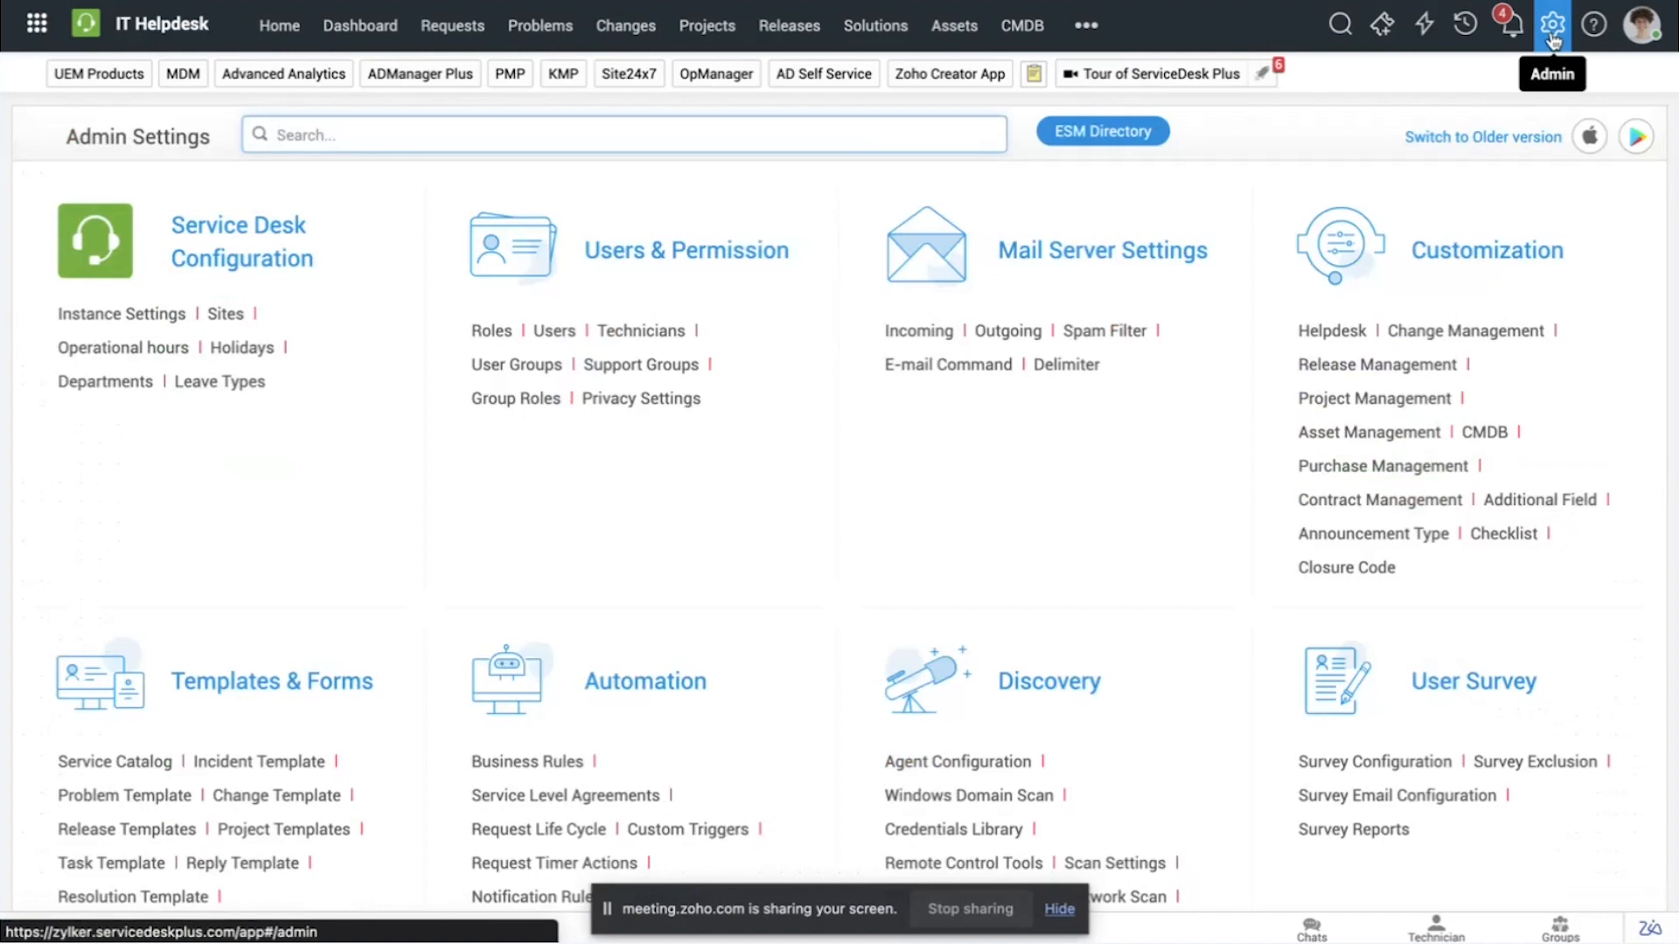
pyautogui.click(1532, 507)
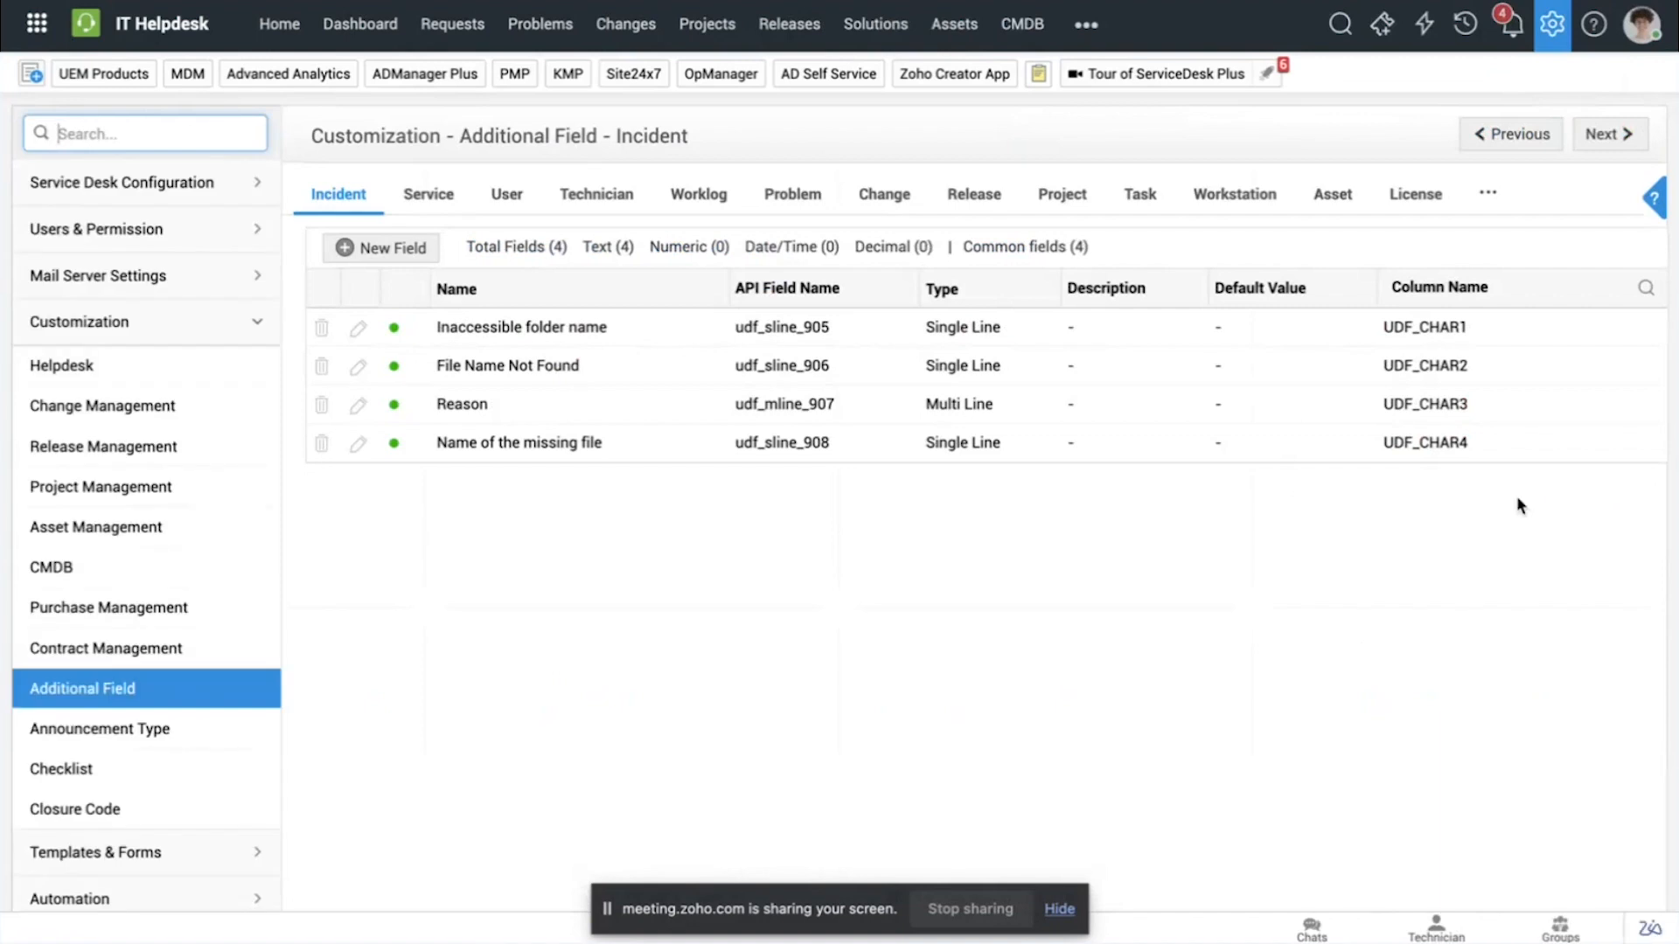
pyautogui.click(885, 194)
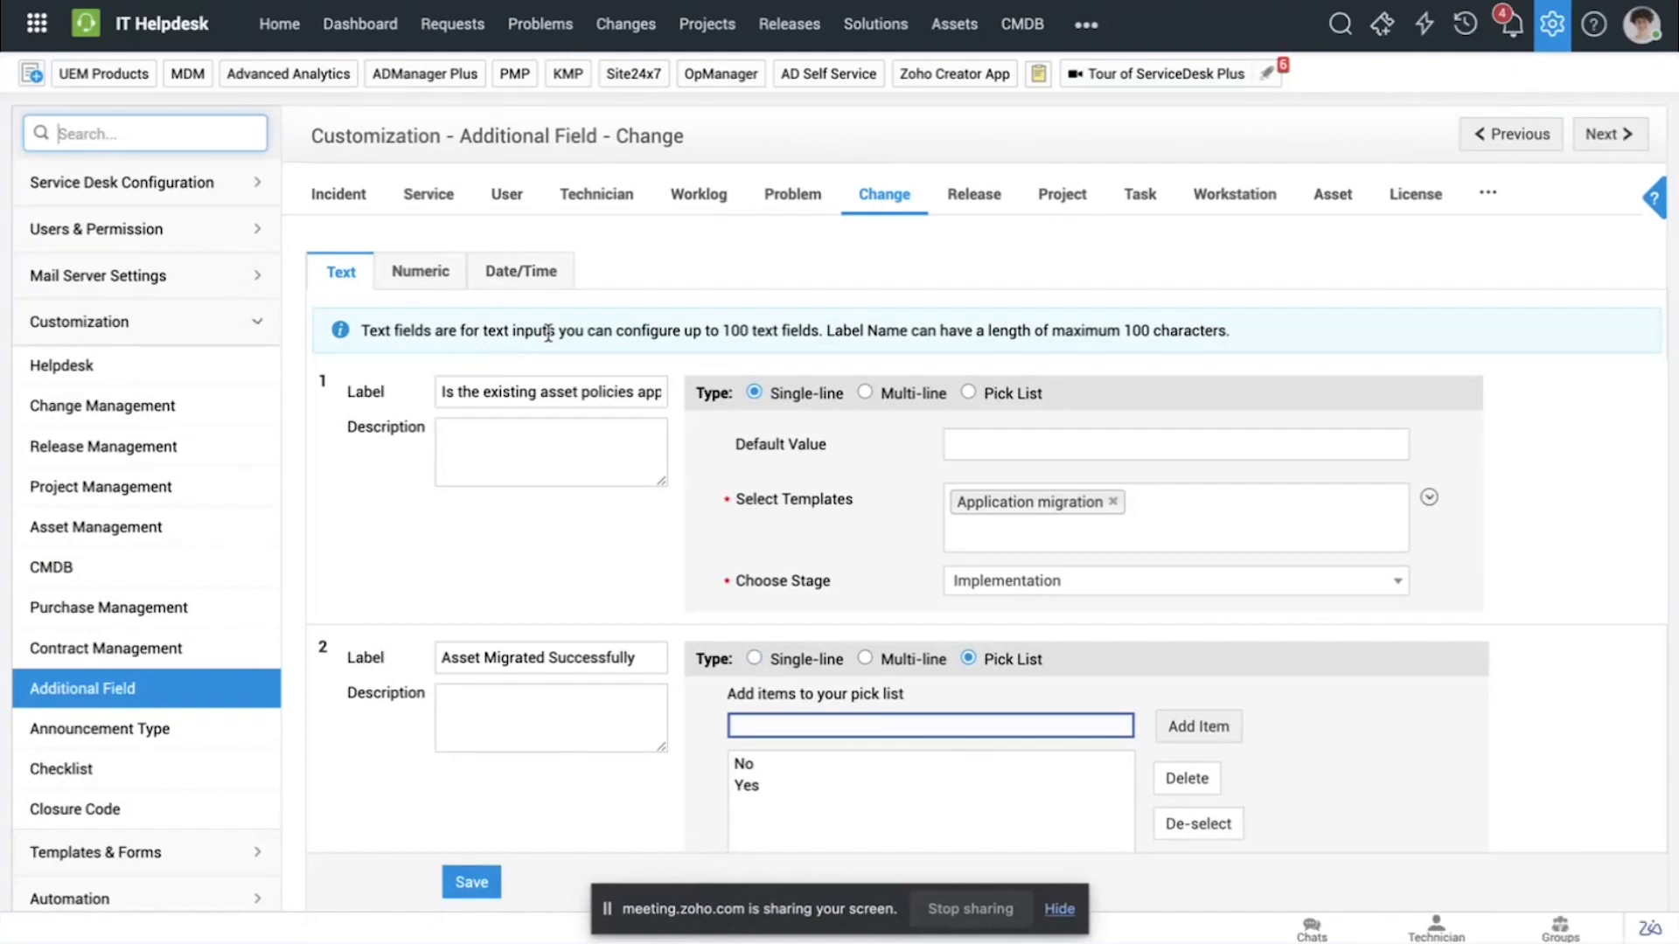
pyautogui.click(416, 224)
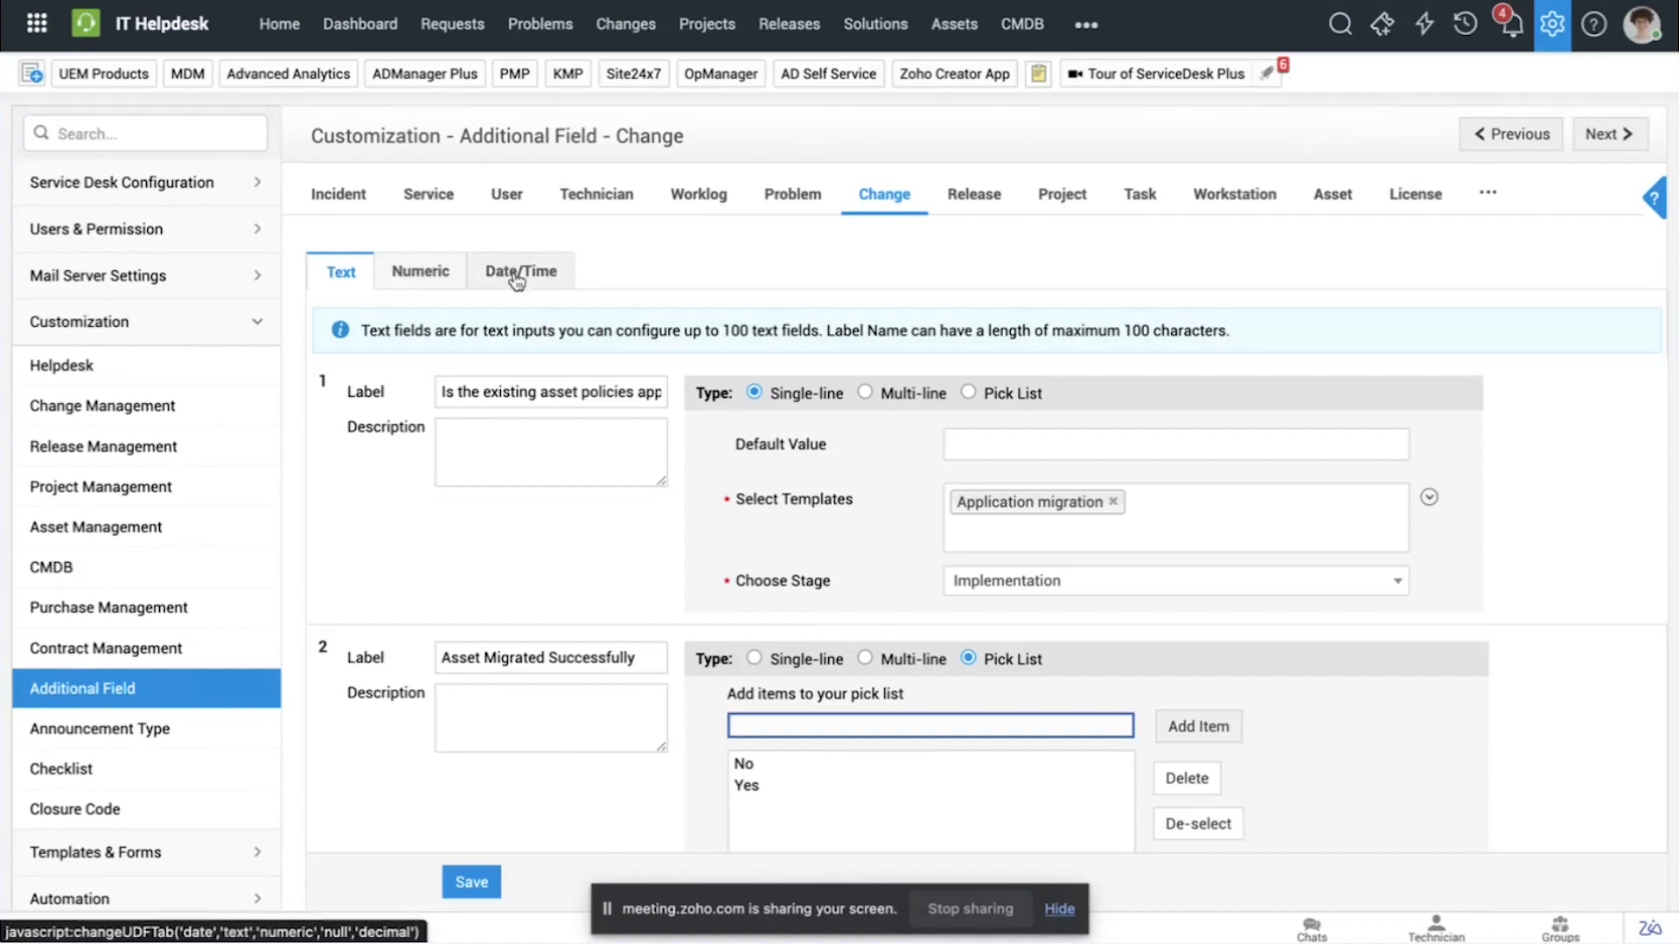
pyautogui.scroll(-10, 515, 390)
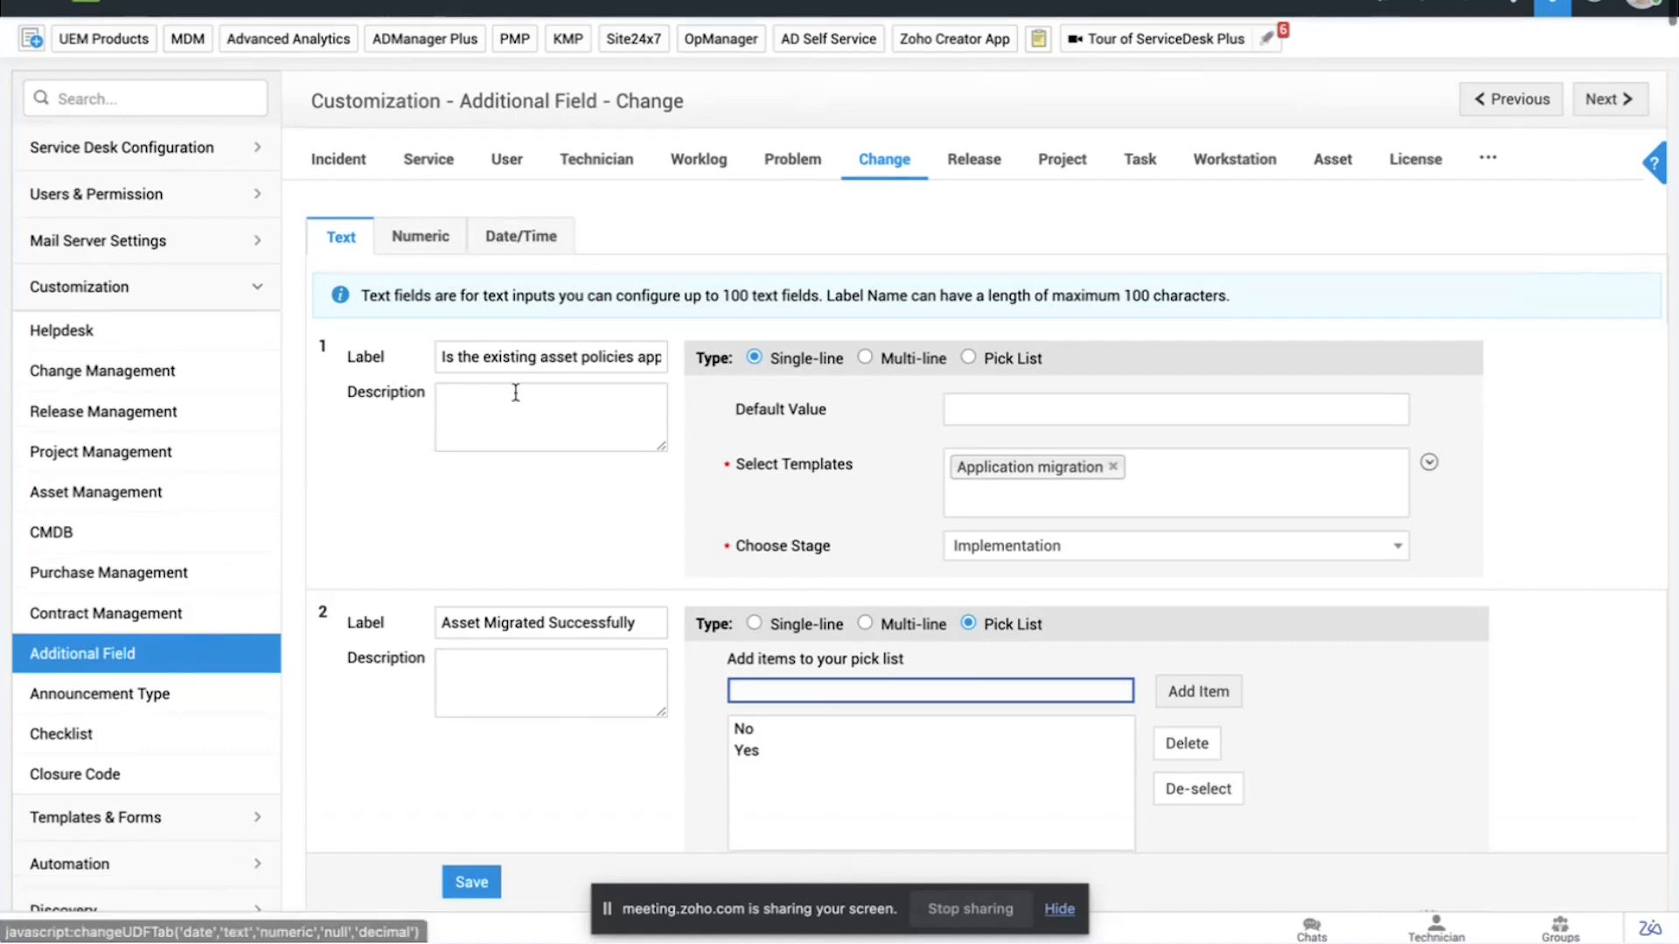
pyautogui.scroll(2, 515, 394)
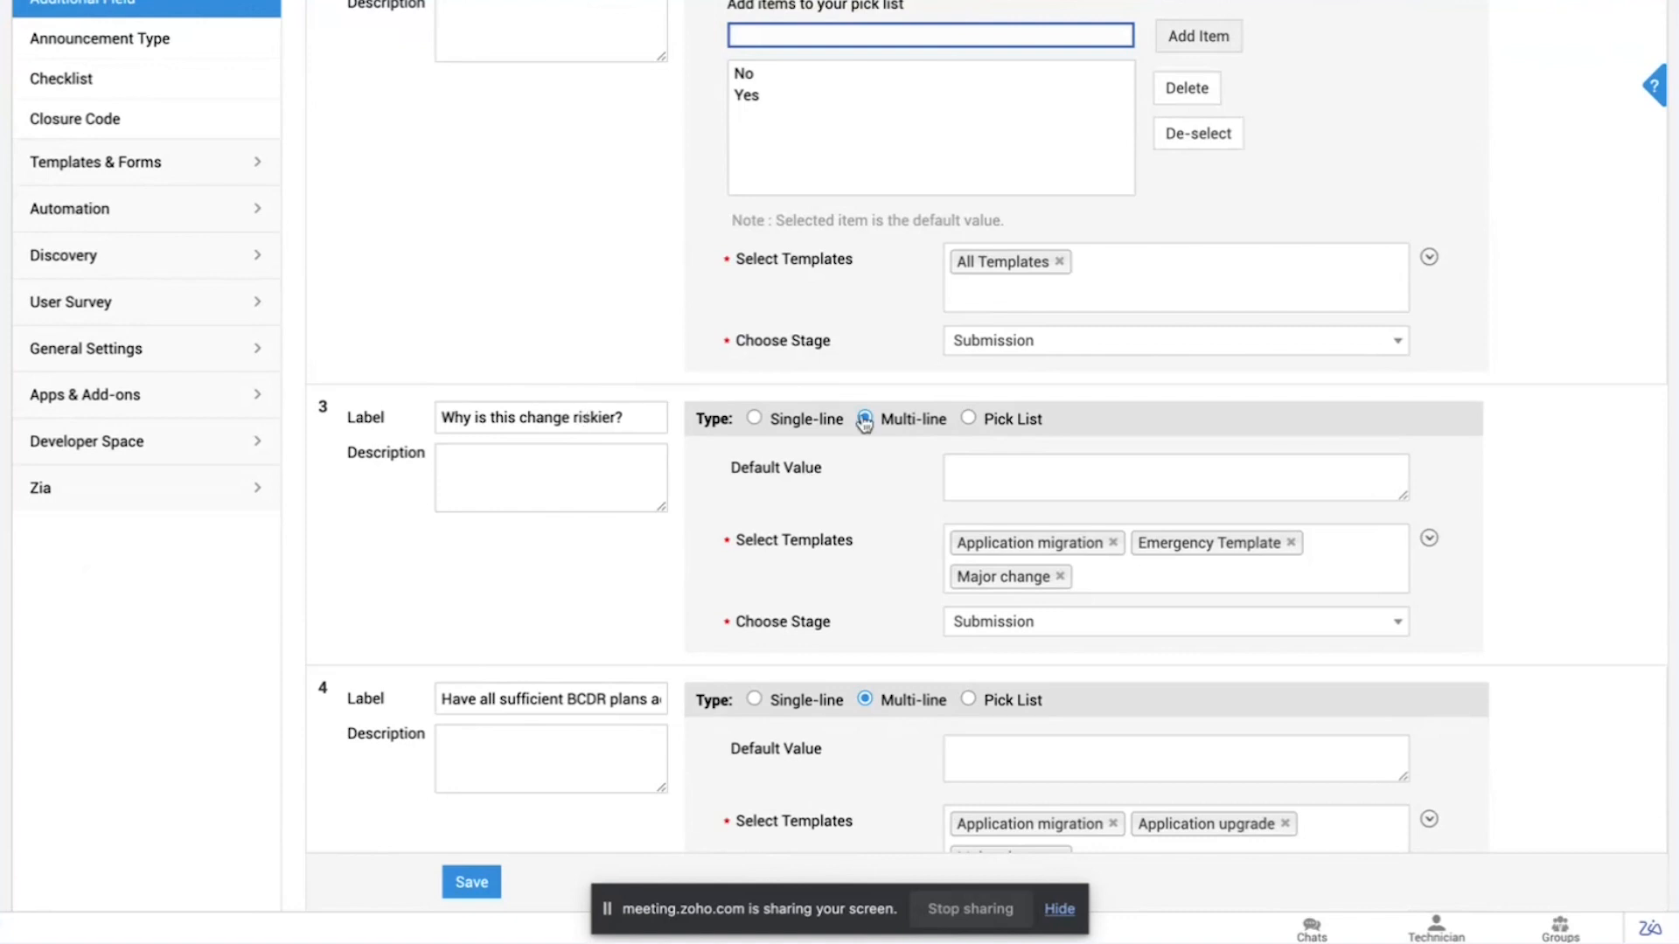
pyautogui.scroll(8, 864, 424)
pyautogui.scroll(-9, 528, 645)
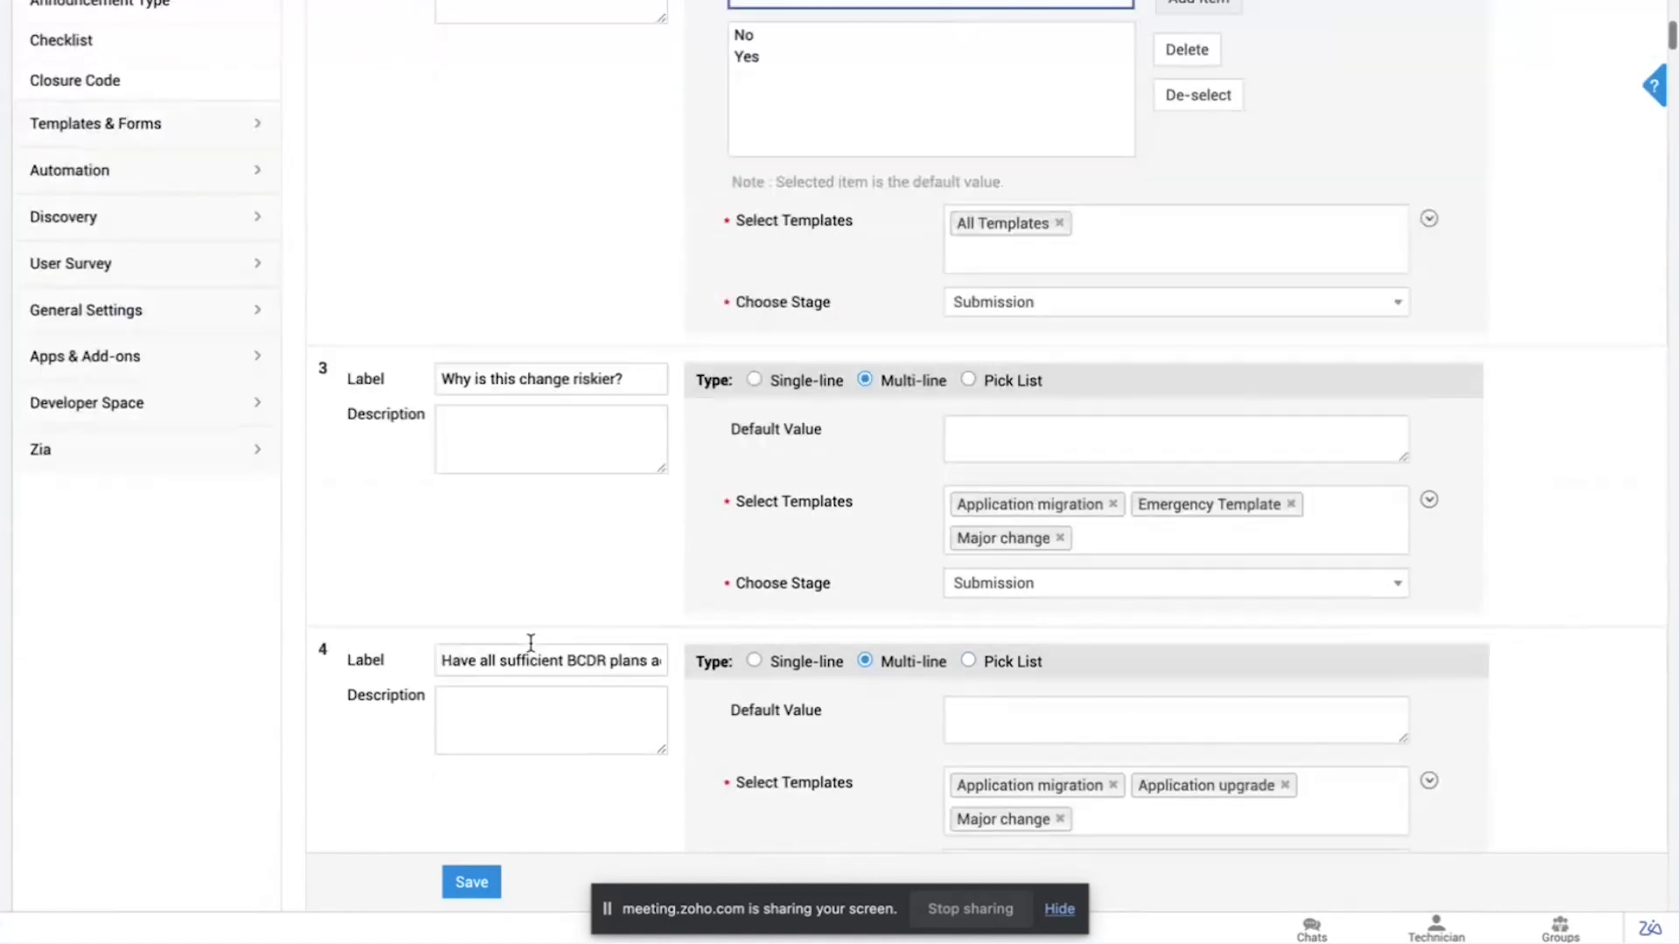
pyautogui.scroll(-3, 531, 643)
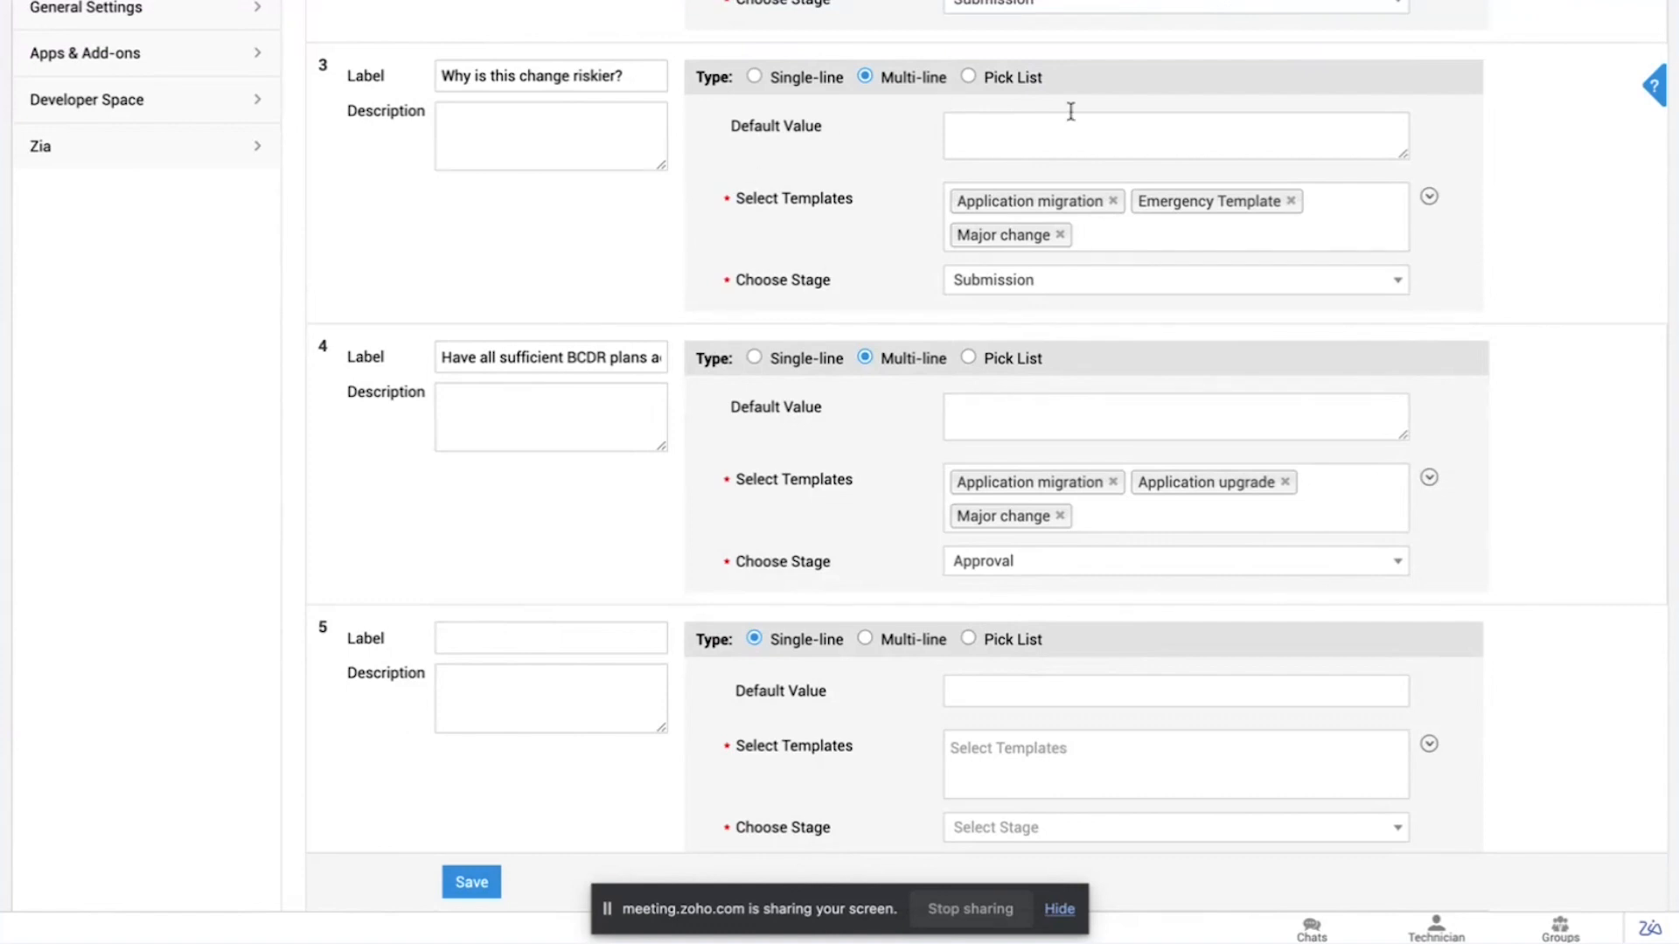
# Step: Review the stages available for the "Why is this change riskier?" additional field and keep Submission selected
pyautogui.click(1101, 284)
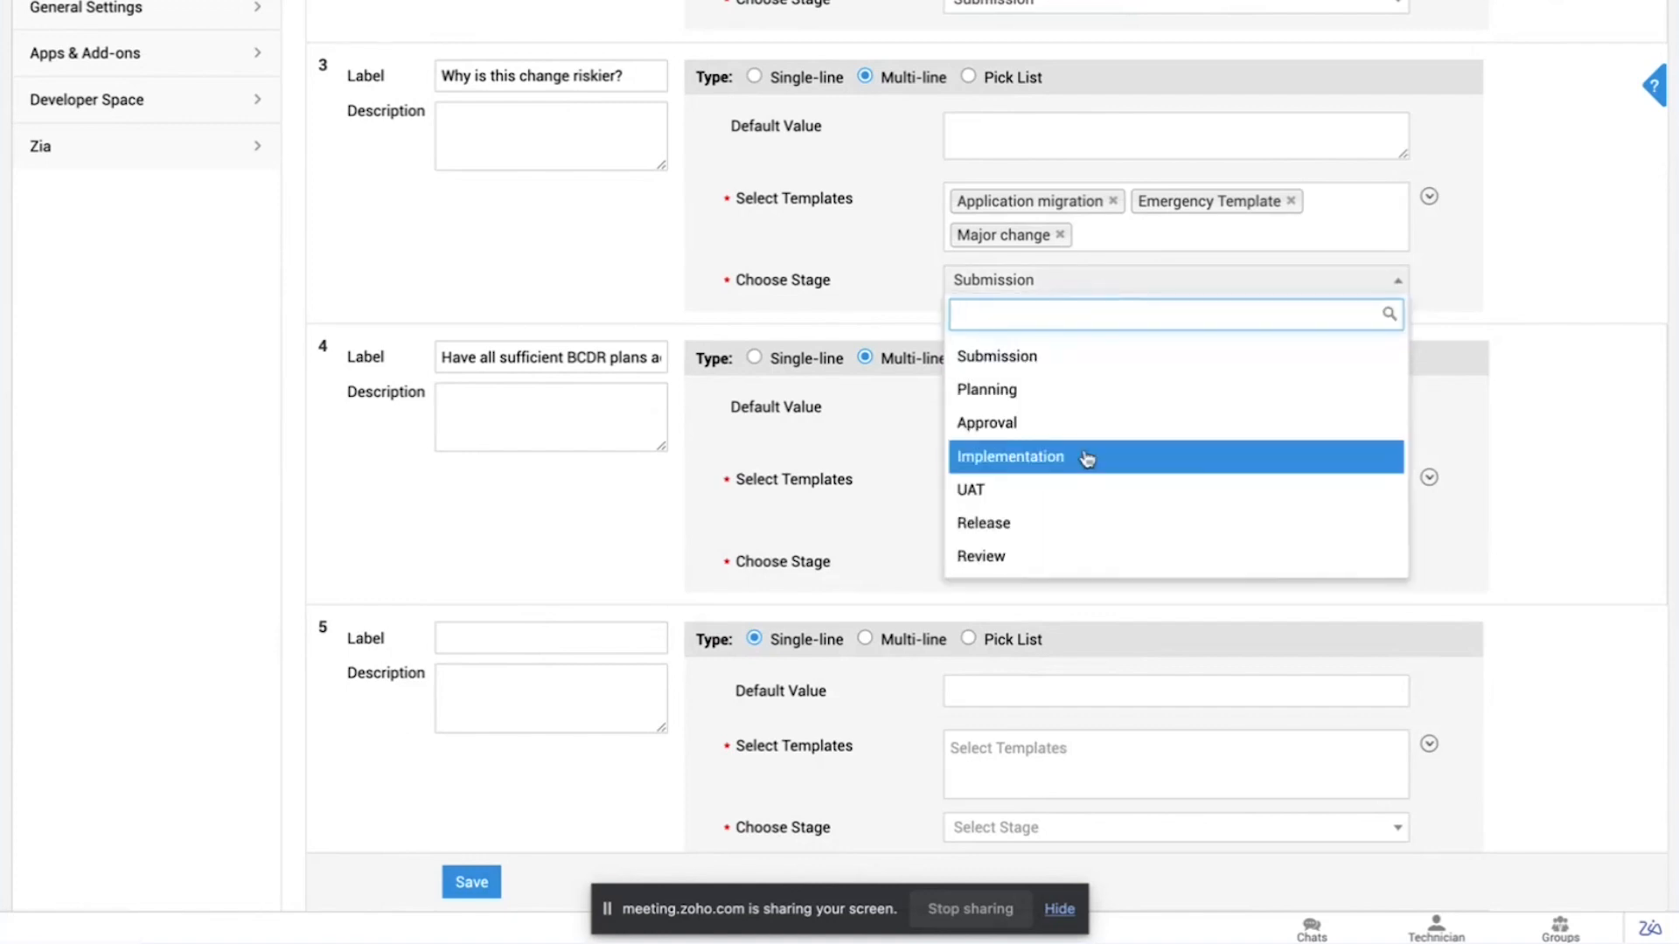
pyautogui.click(1125, 361)
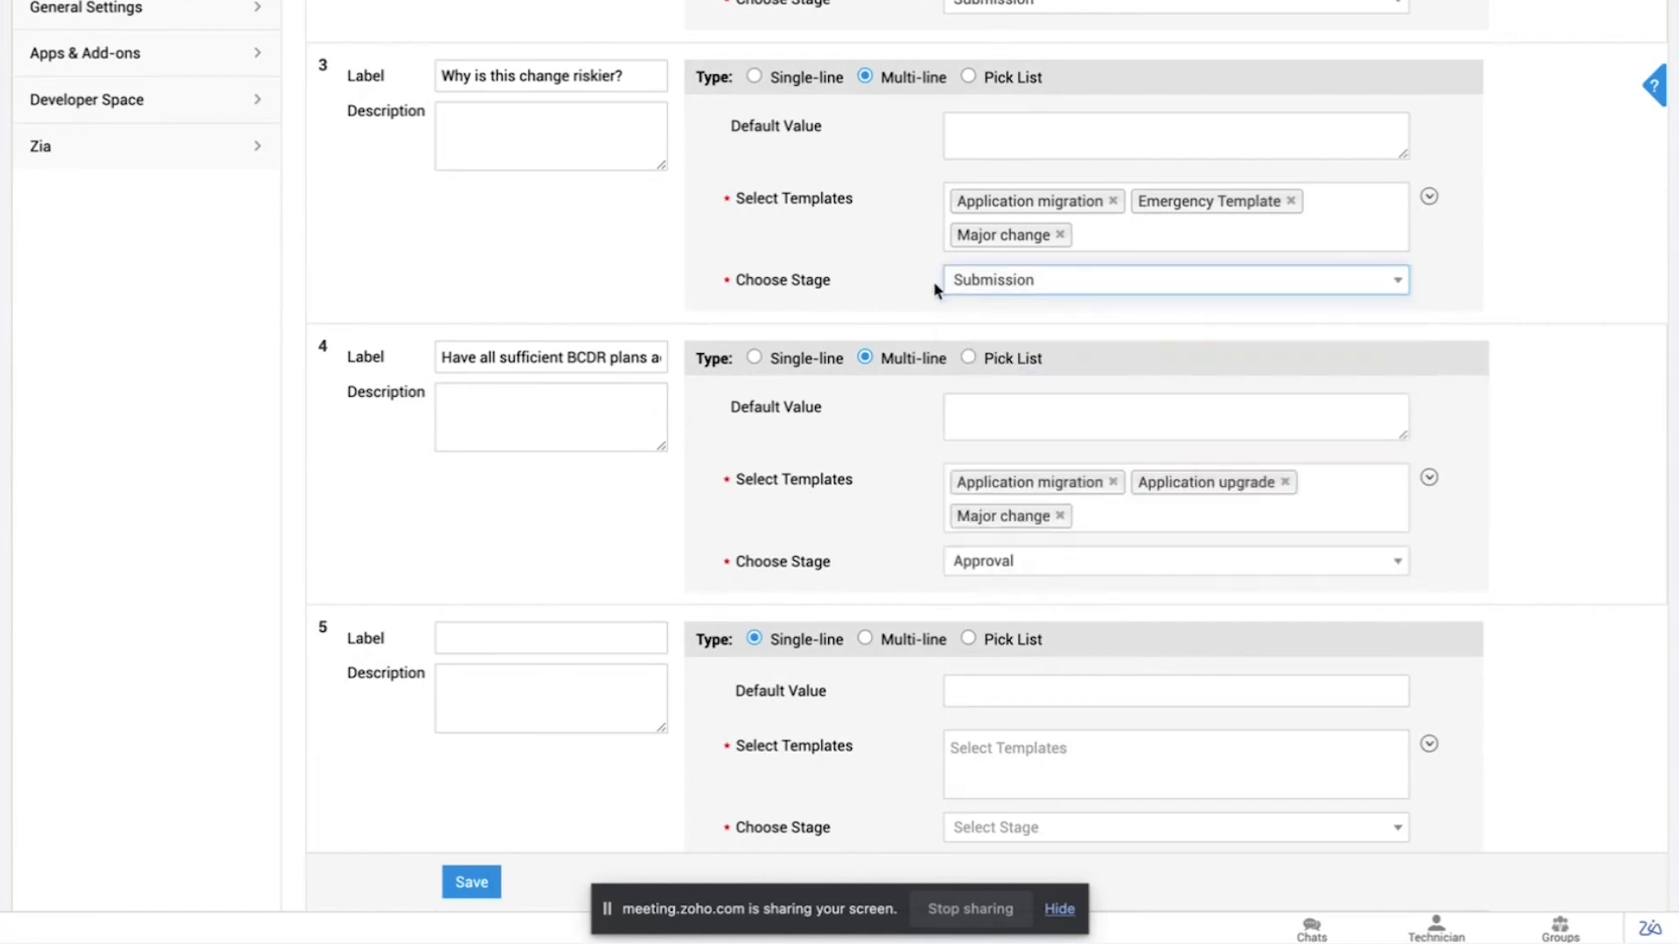
pyautogui.scroll(5, 903, 271)
pyautogui.scroll(6, 903, 276)
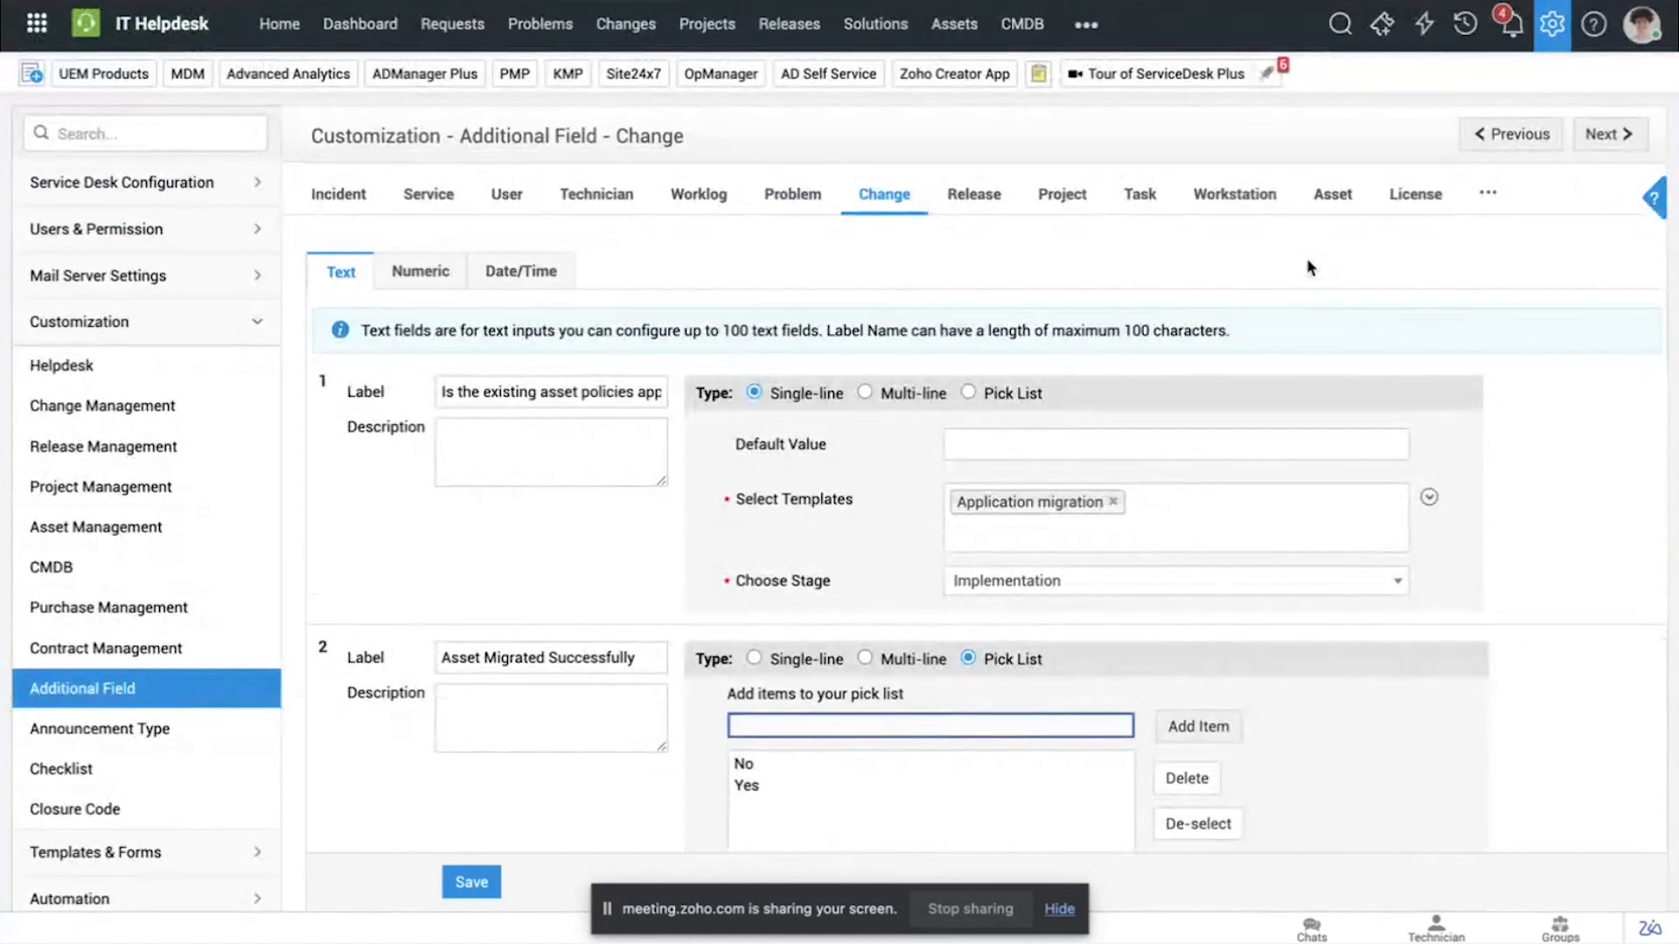
# Step: Open the "Major change" template from the change templates in the admin settings
pyautogui.click(1555, 26)
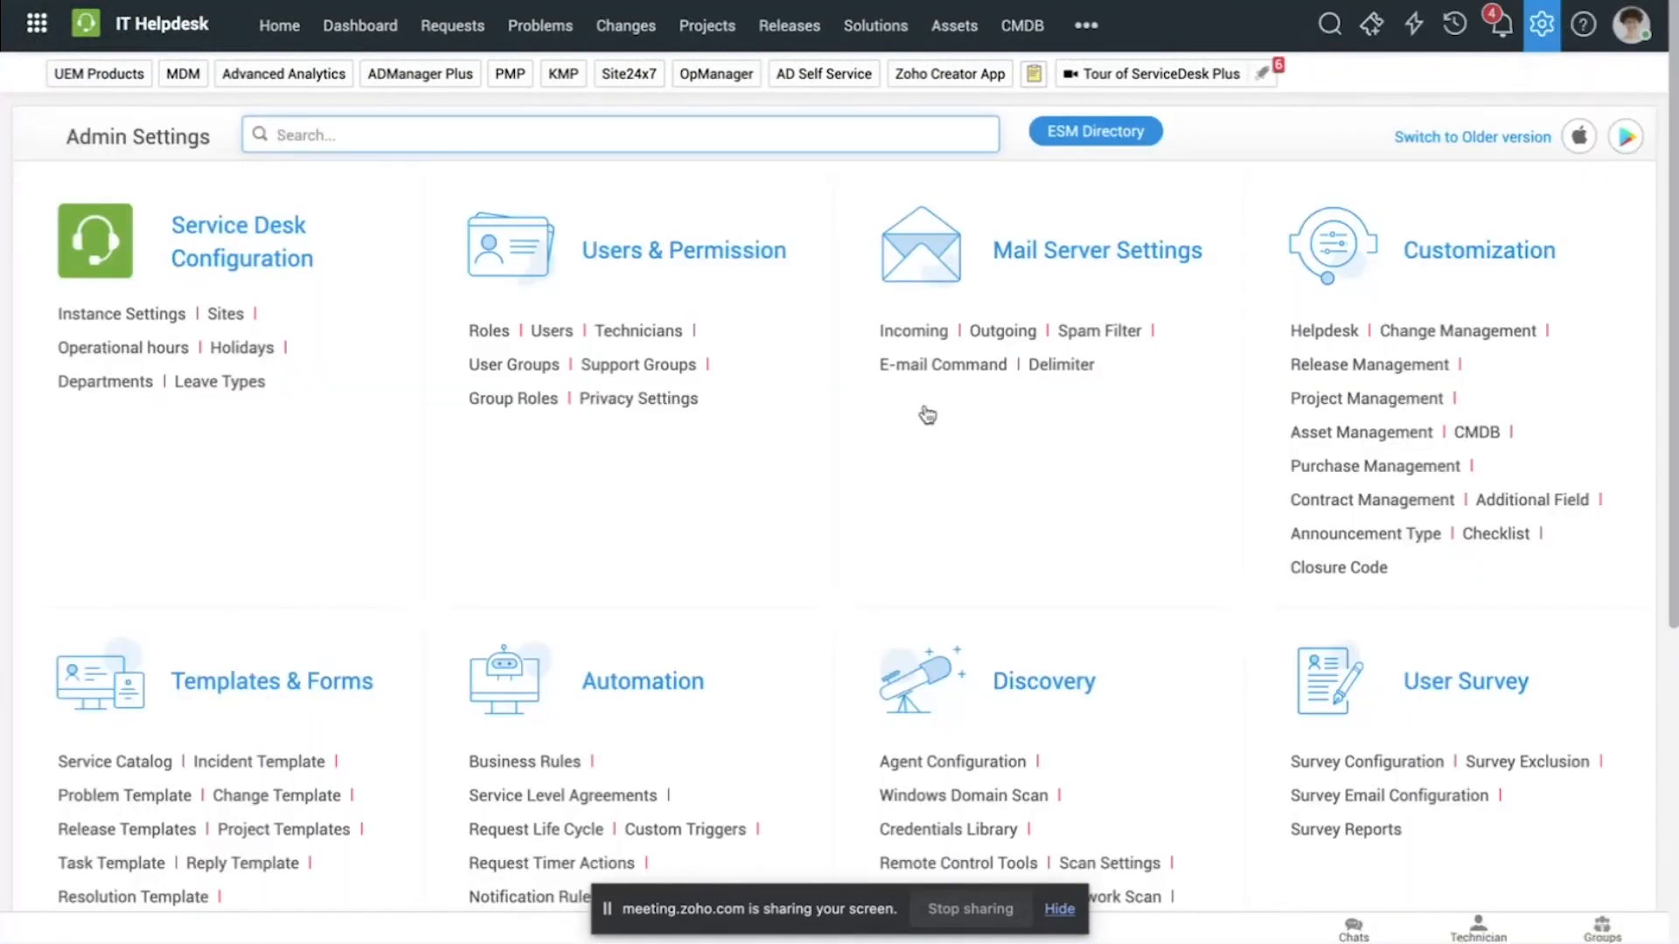
pyautogui.scroll(-1, 812, 512)
pyautogui.scroll(-3, 811, 512)
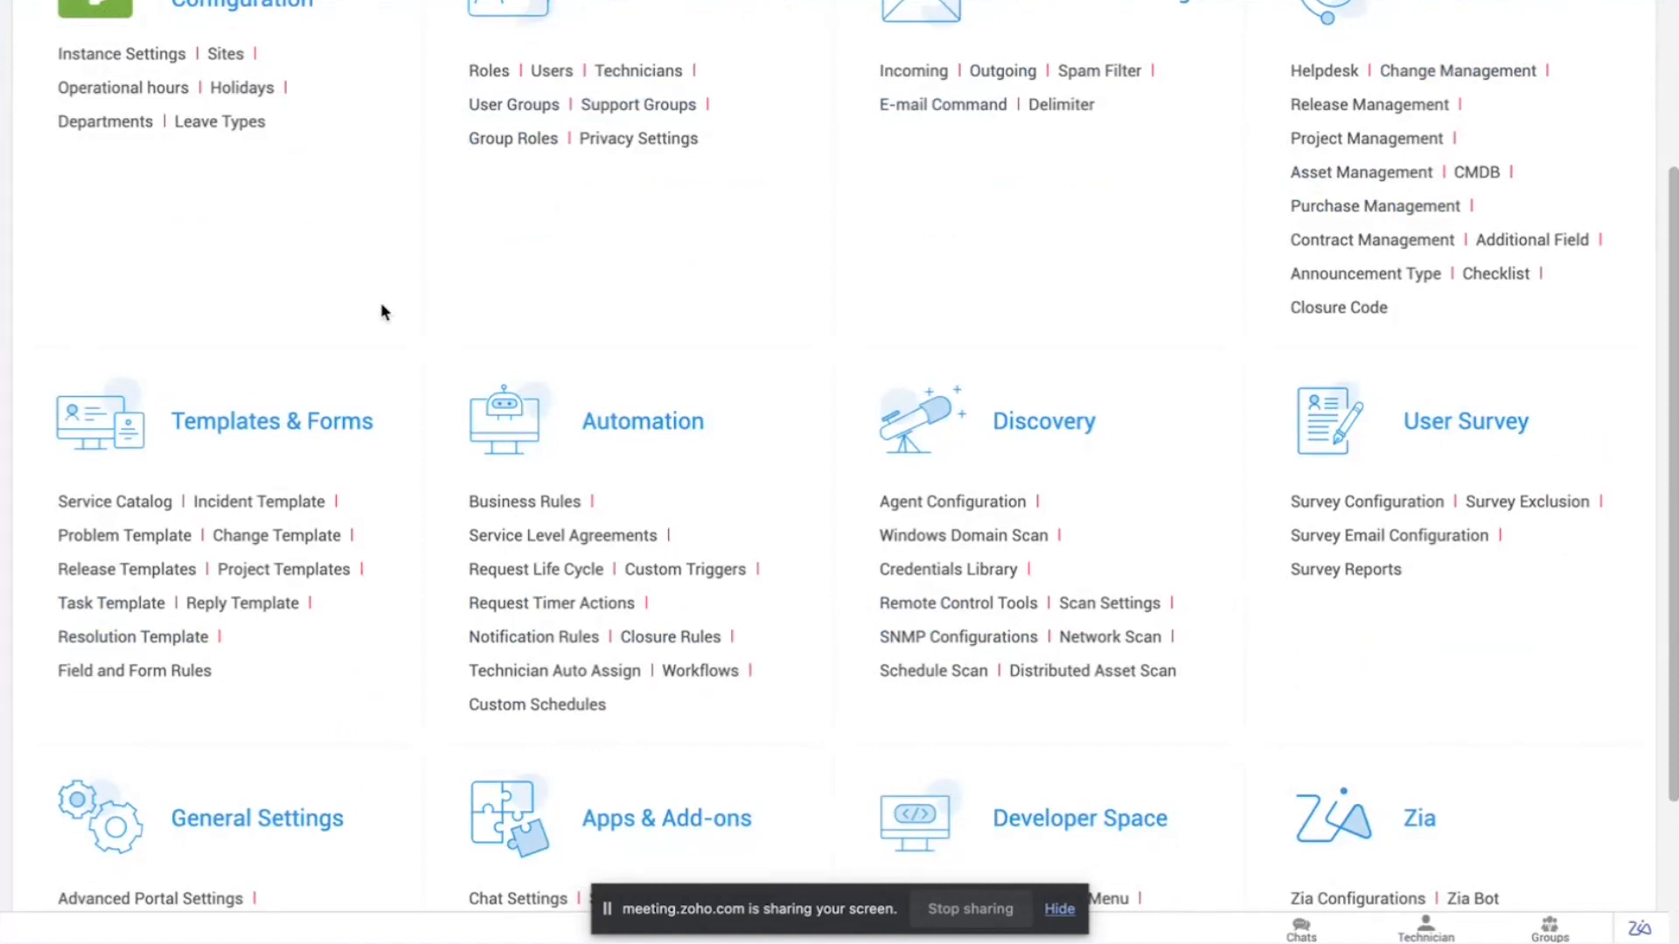
pyautogui.click(280, 537)
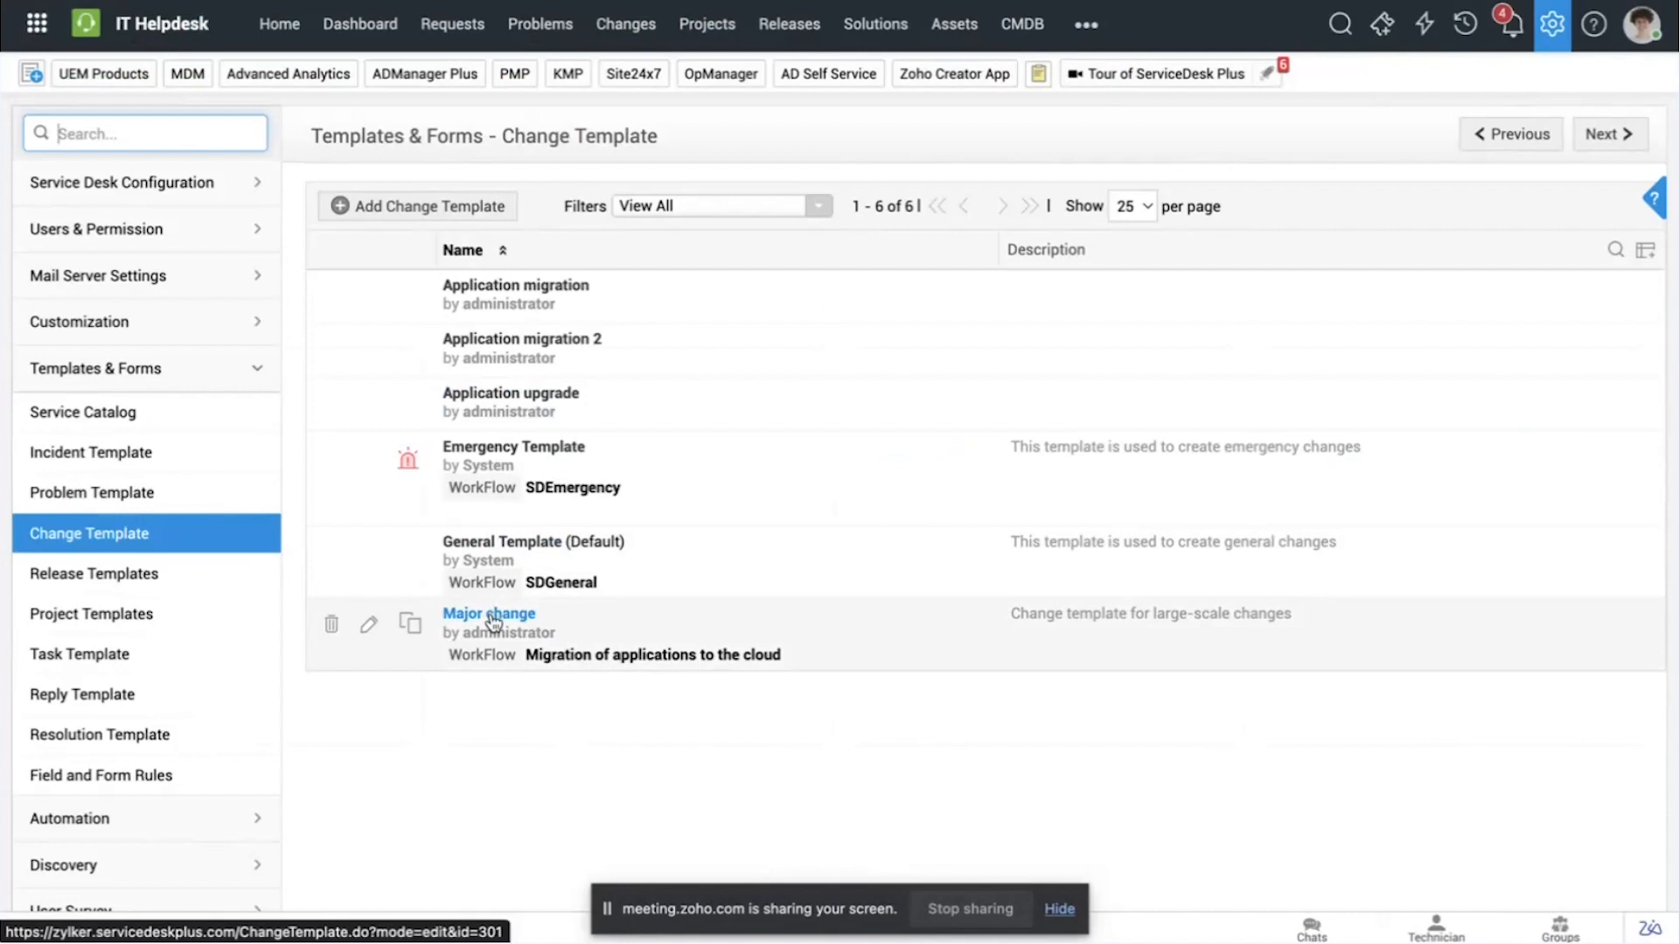
pyautogui.click(491, 615)
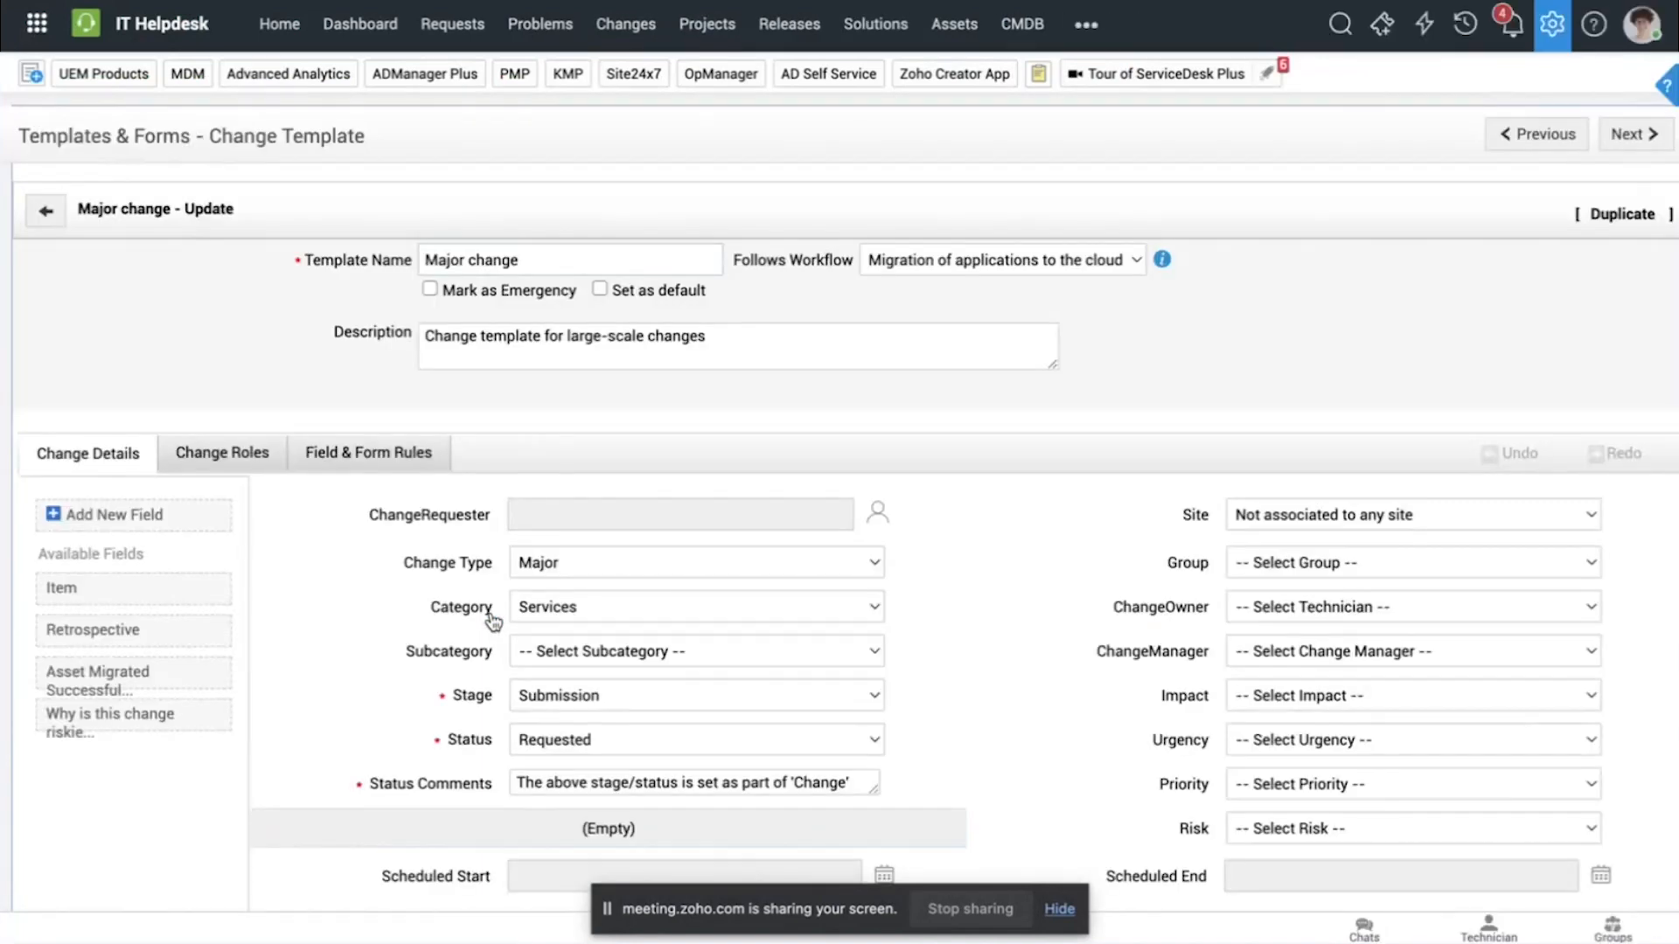
# Step: Place the "Why is this change riskier?" field between Status and Status Comments in the template form, and view the Risk options without selecting one
pyautogui.scroll(-3, 144, 721)
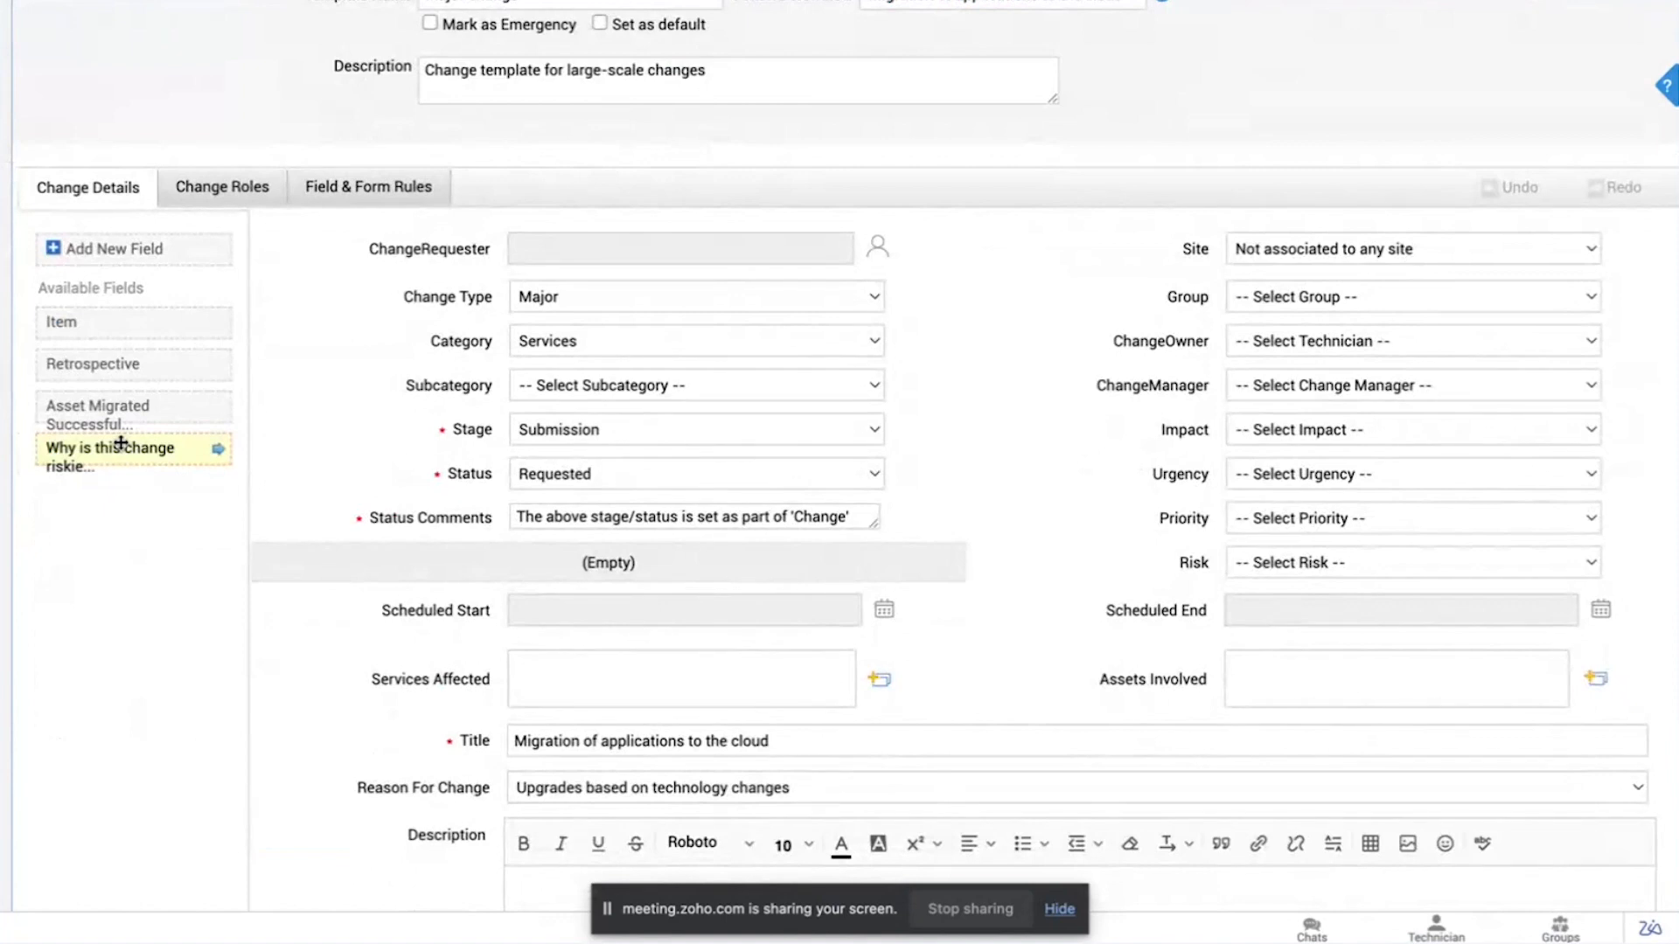
pyautogui.moveTo(120, 445); pyautogui.dragTo(463, 510)
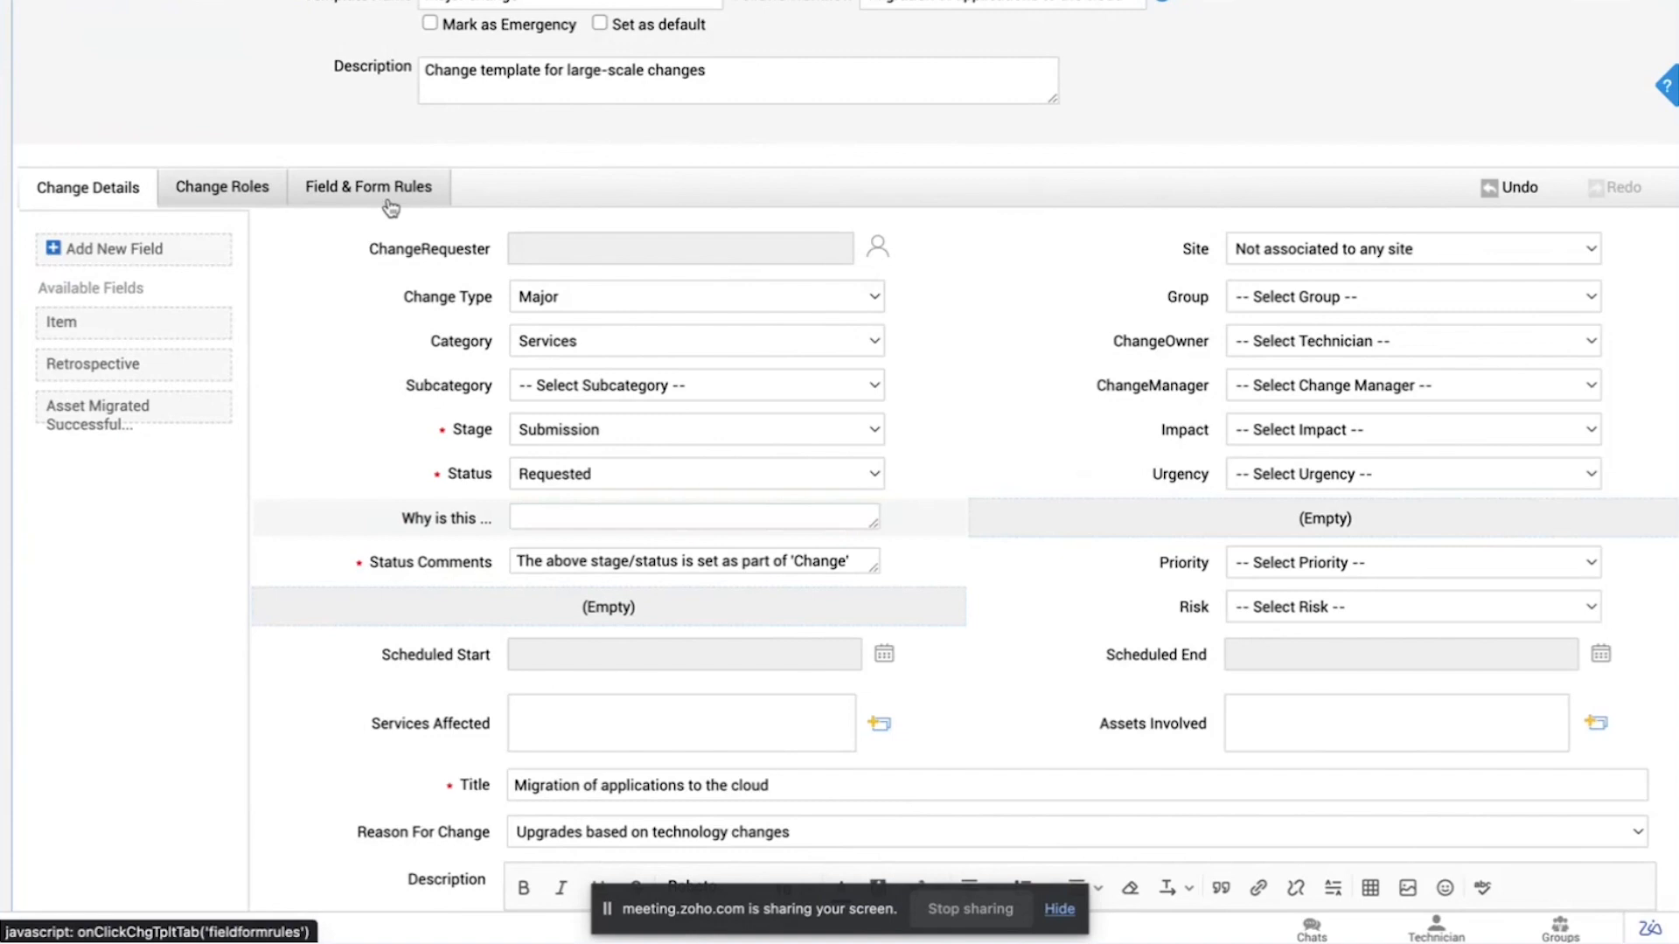
pyautogui.click(1273, 607)
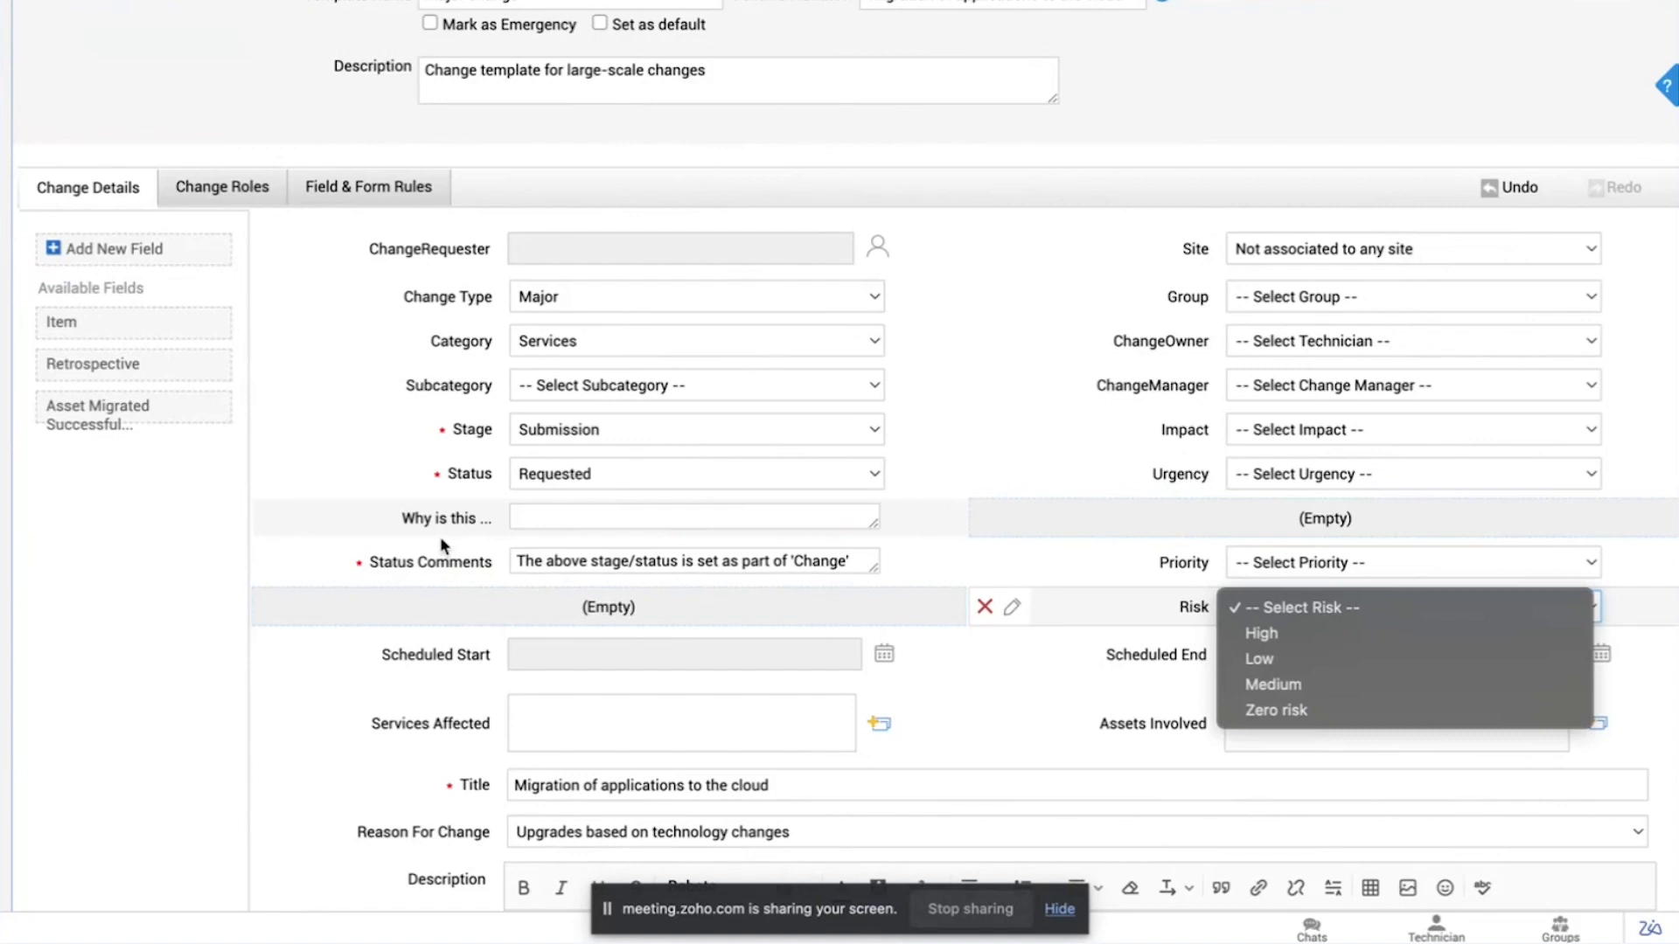
pyautogui.click(1061, 226)
pyautogui.scroll(3, 1060, 229)
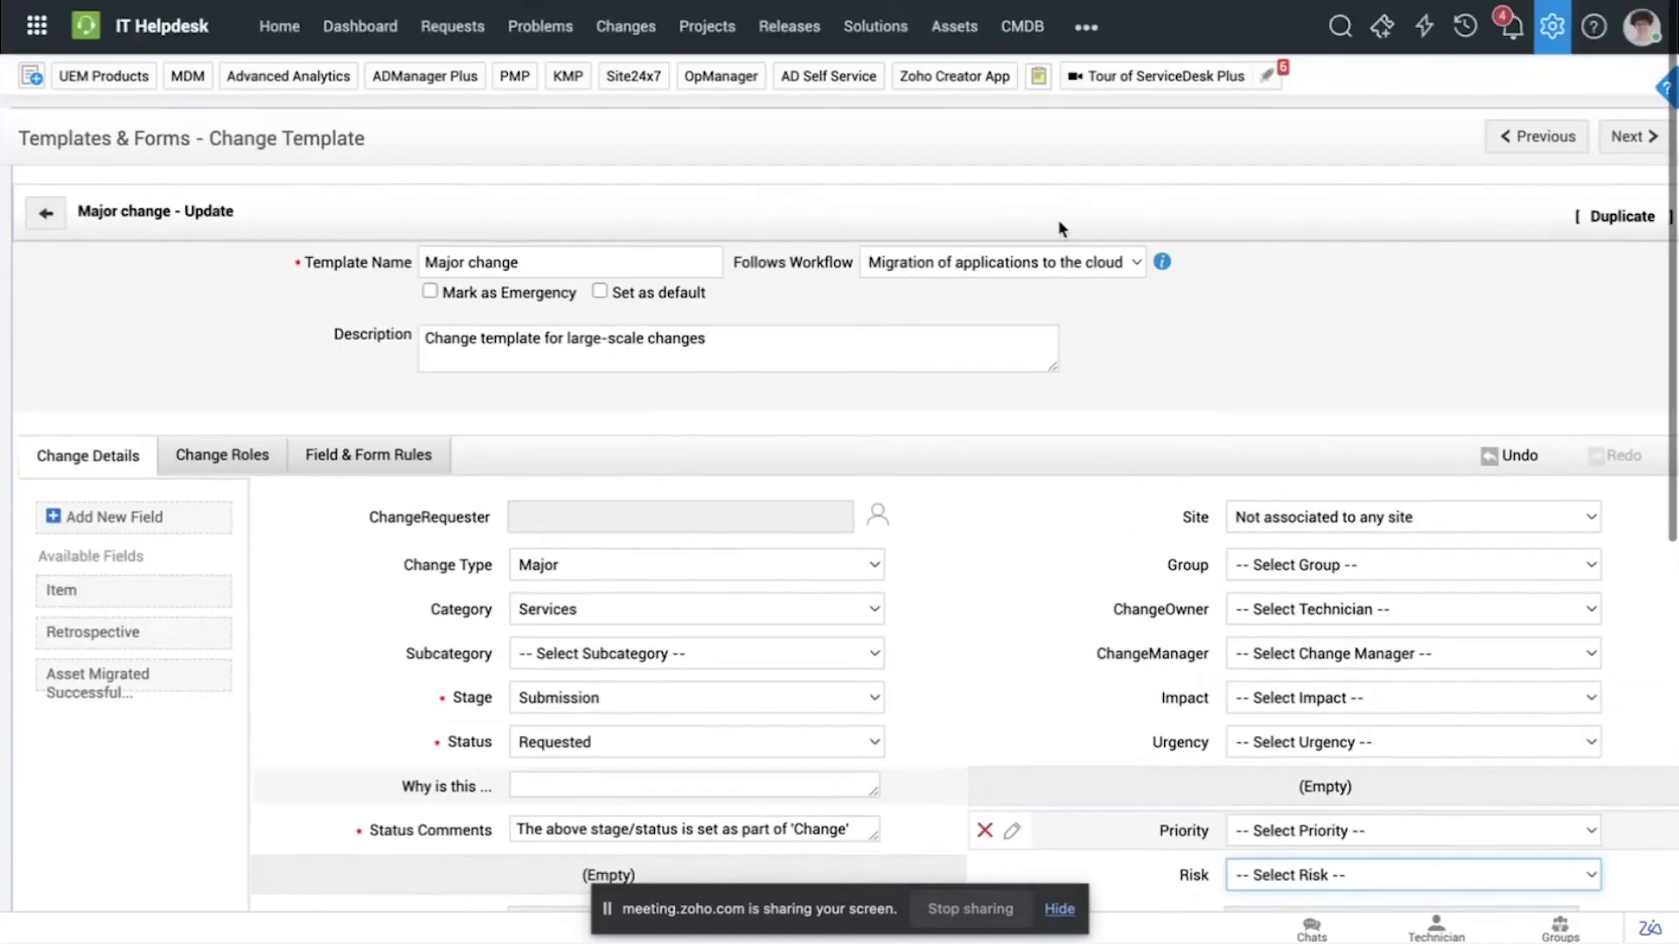
# Step: Open the "Migration of applications to the cloud" change that is in the Review stage, and examine its Submission, Planning and Approval stages
pyautogui.click(651, 28)
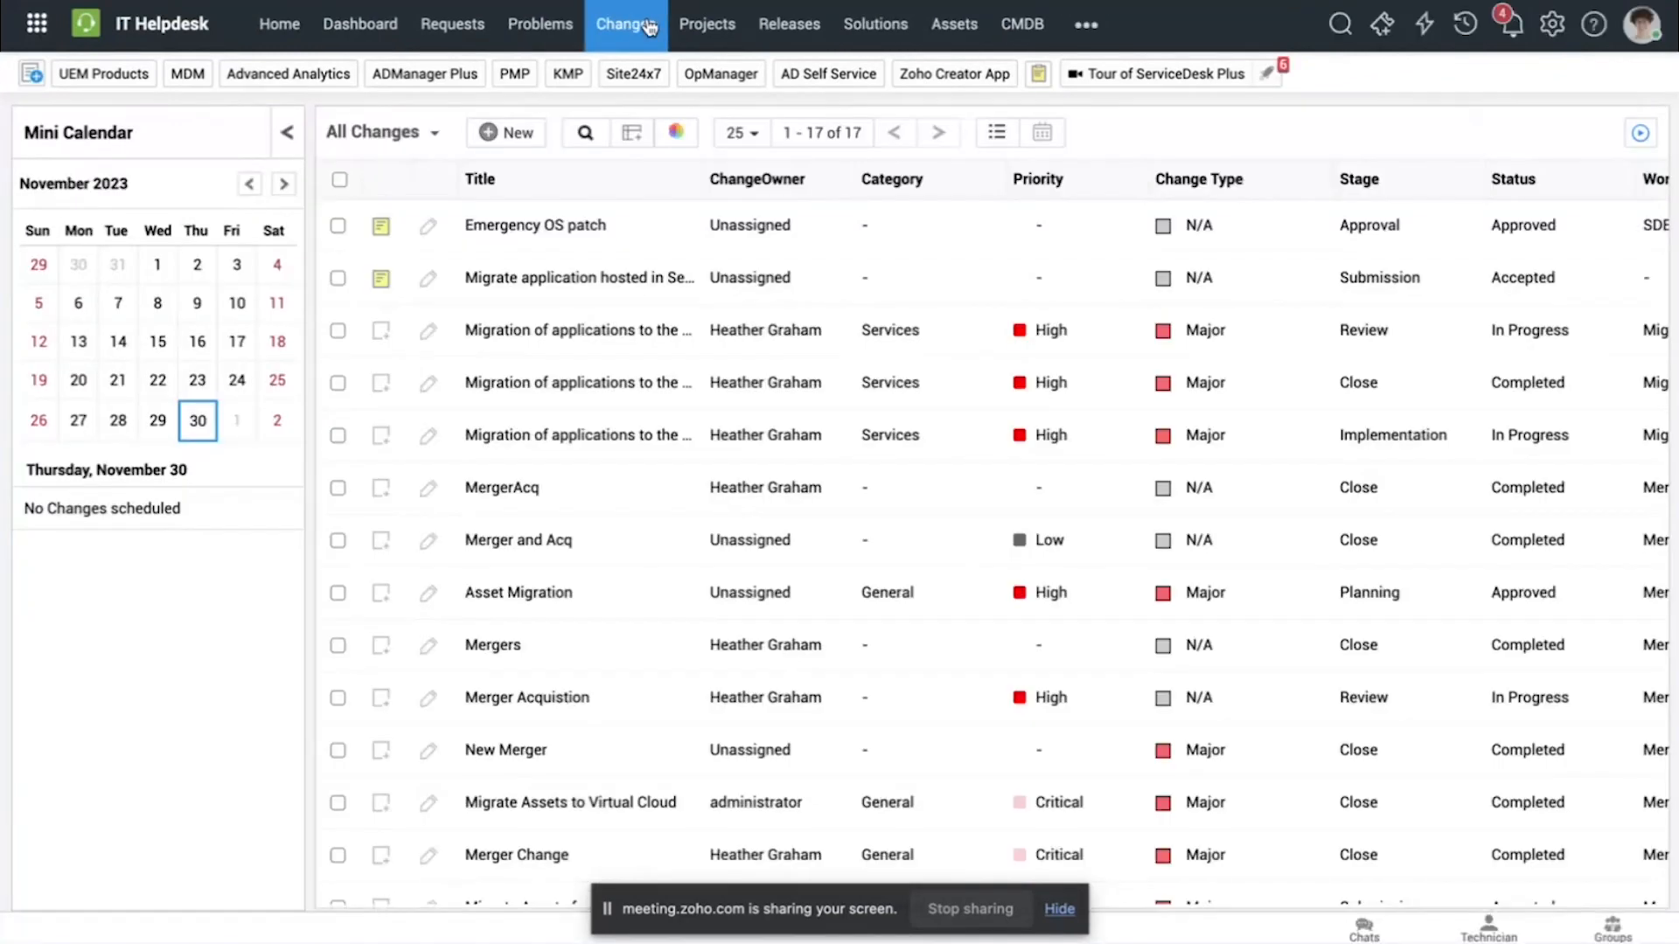
pyautogui.click(550, 329)
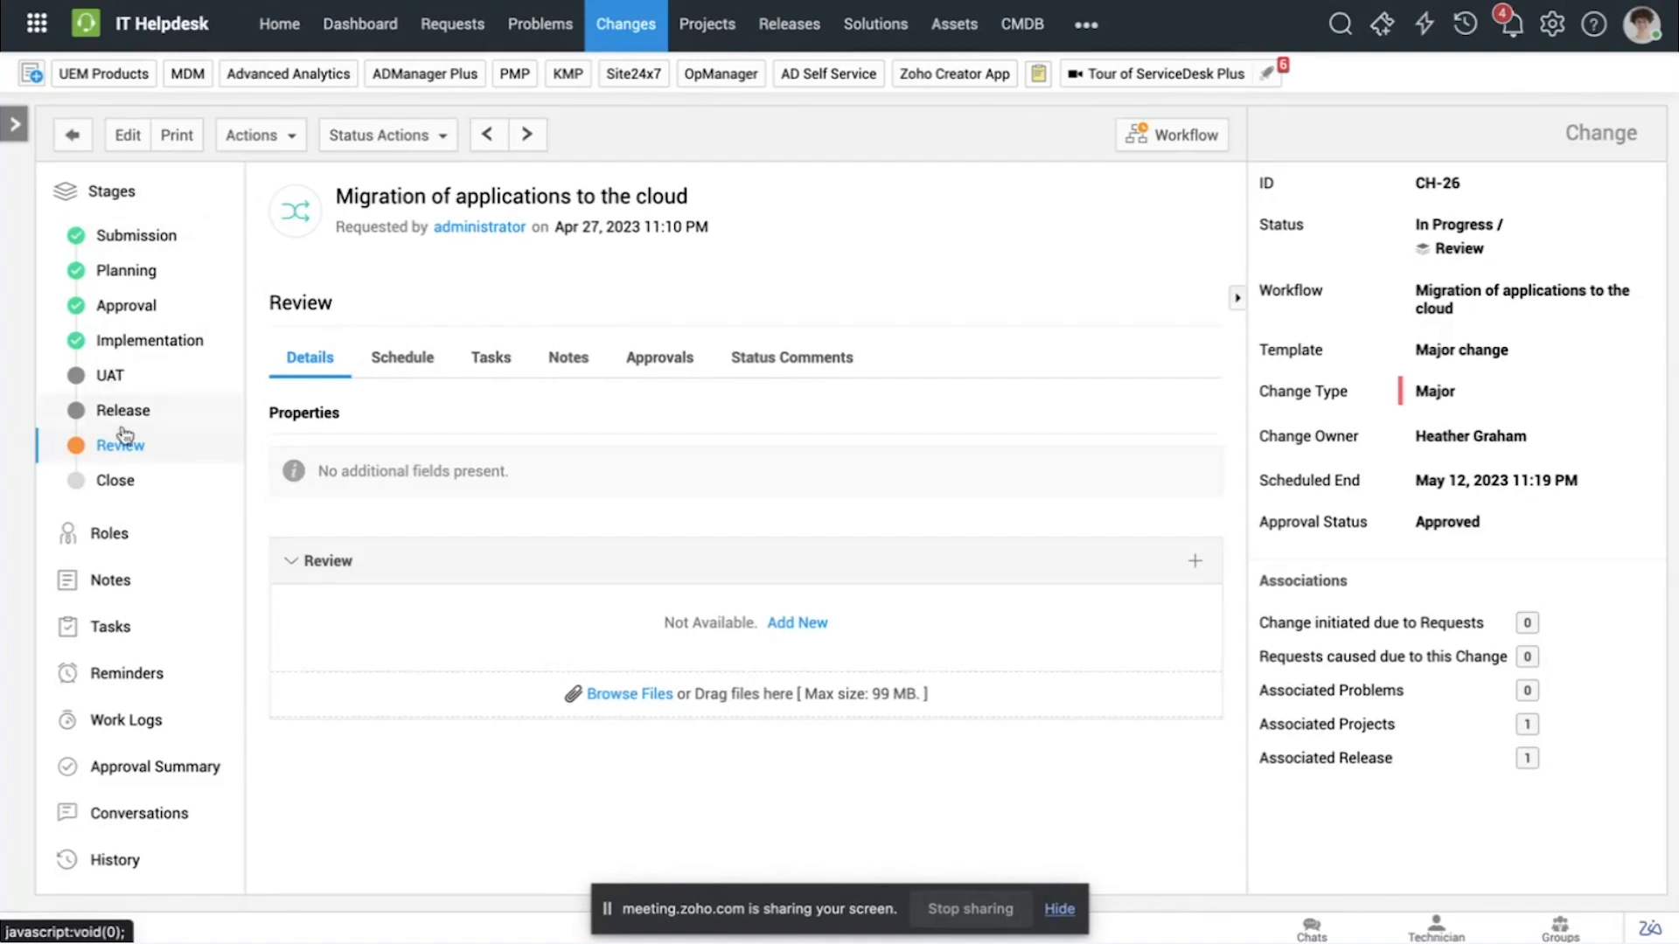
pyautogui.click(147, 241)
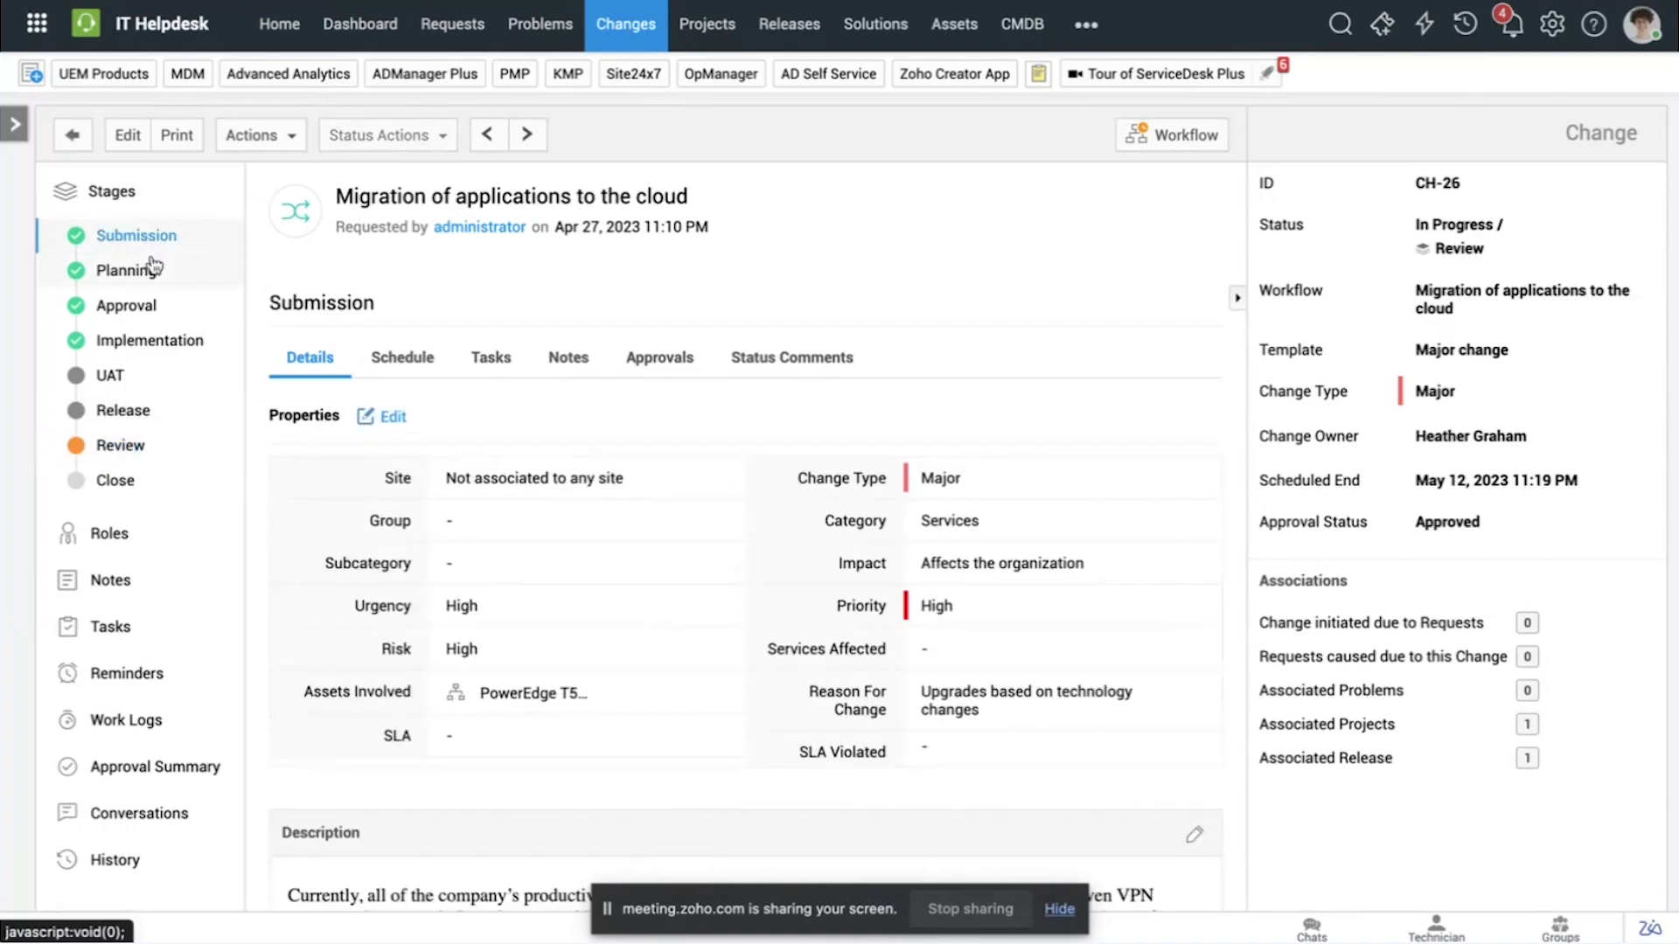
pyautogui.click(153, 269)
pyautogui.click(140, 301)
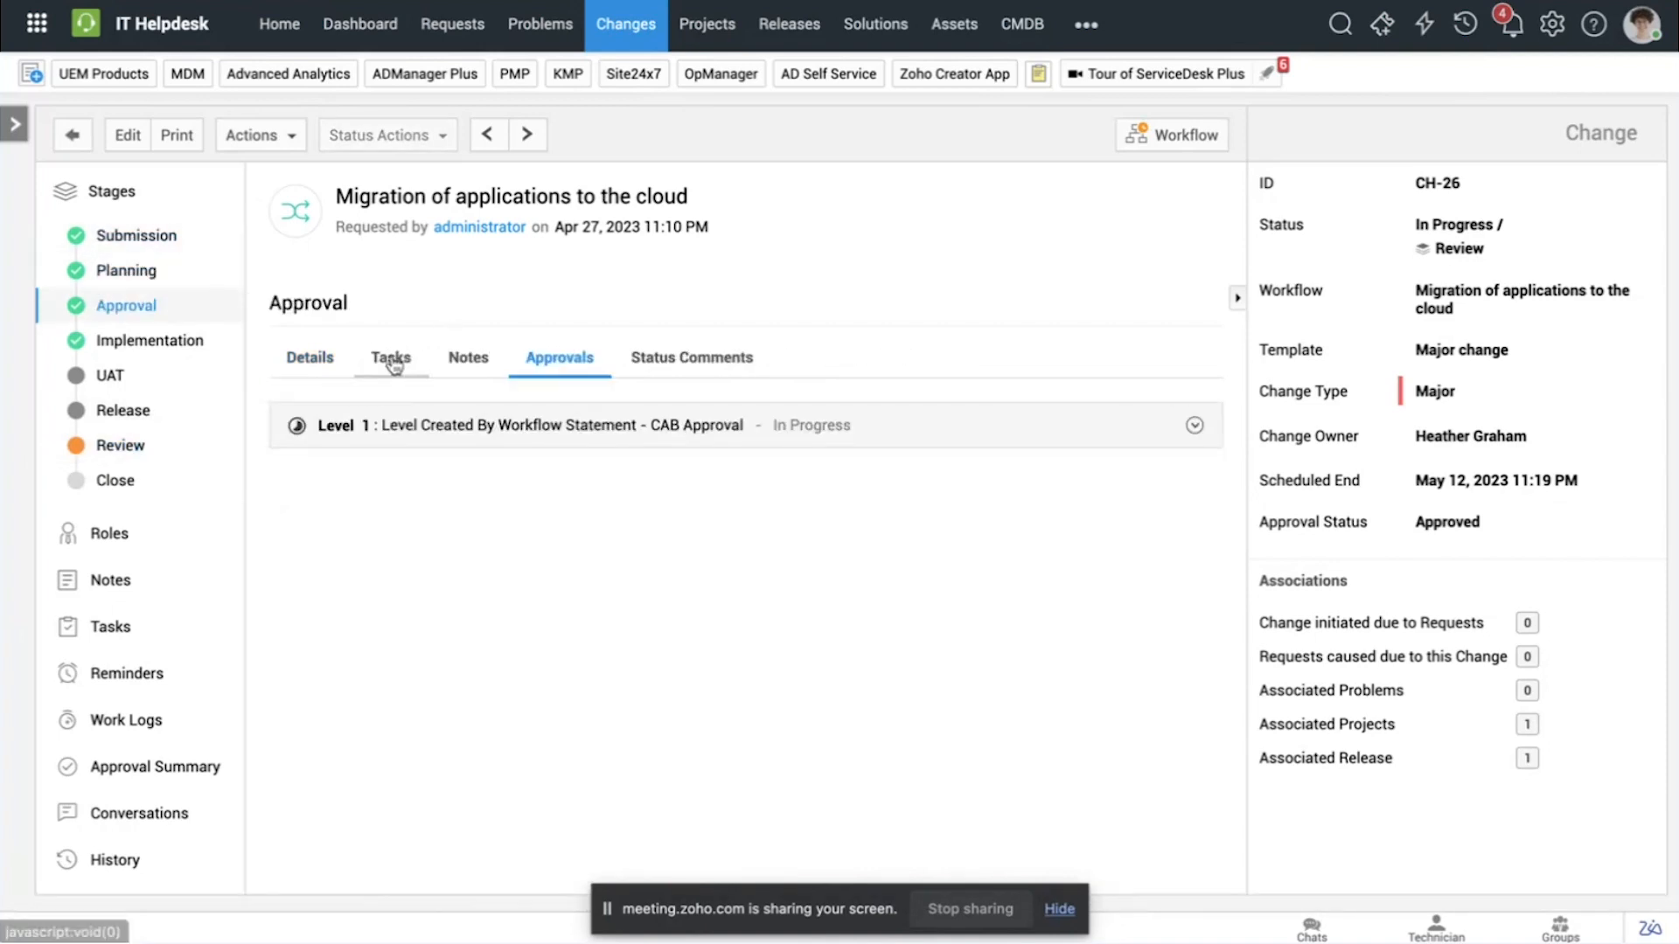
pyautogui.click(392, 360)
pyautogui.click(467, 358)
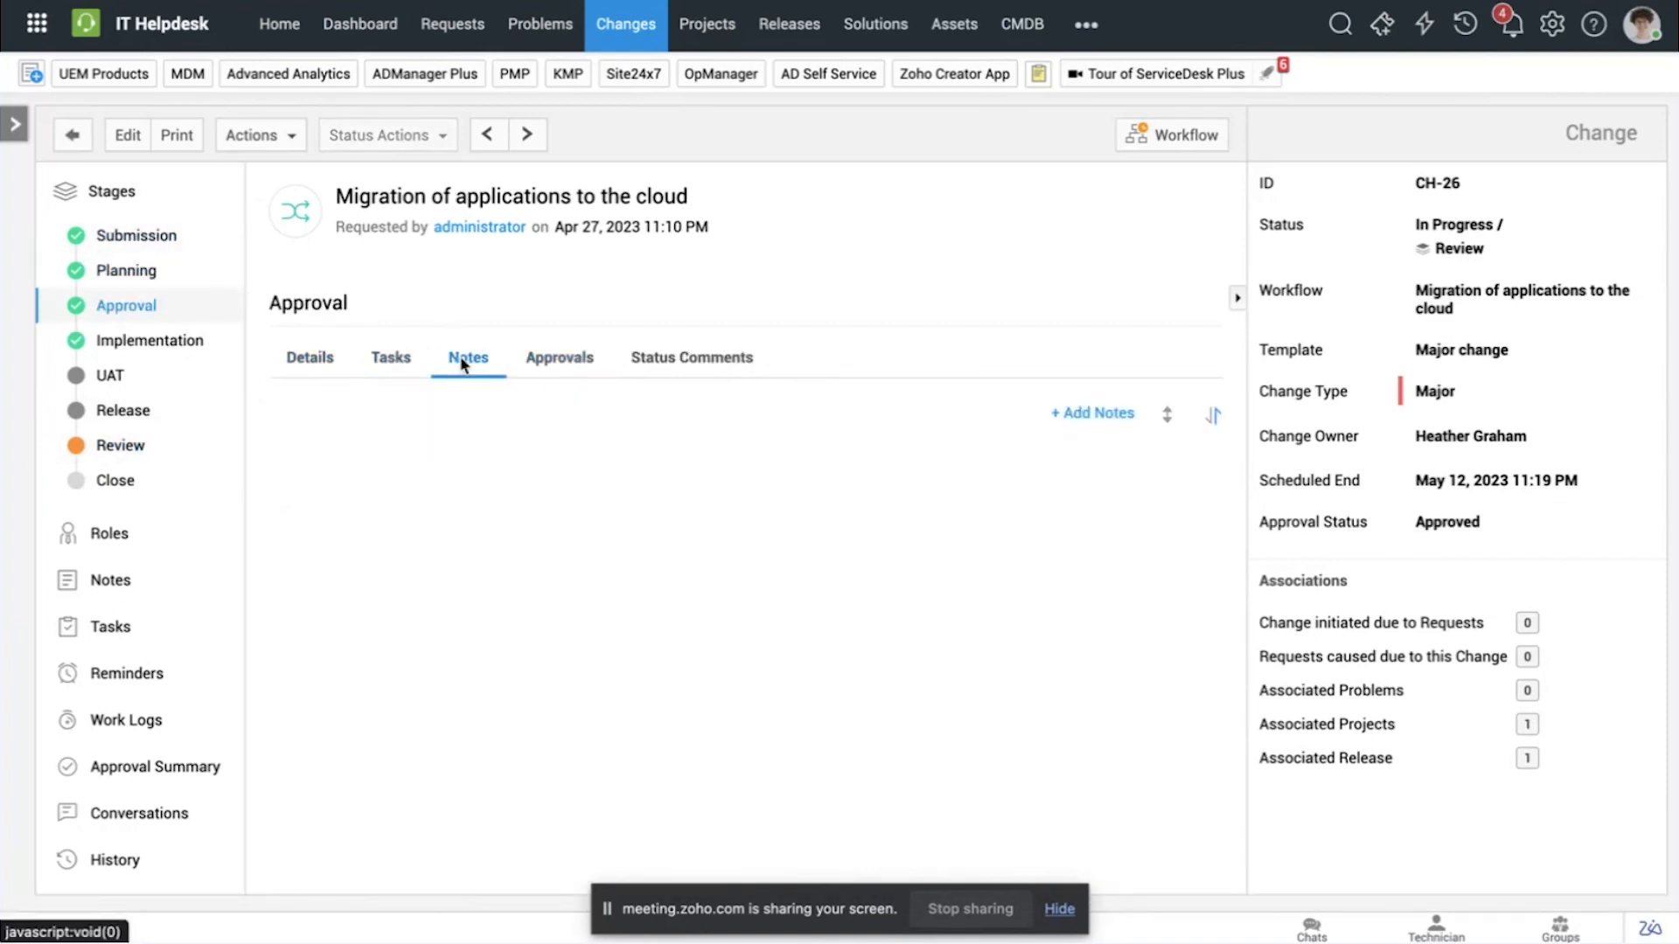
# Step: Examine the Review stage's tasks and notes, including the new task form and the task templates, without adding a task
pyautogui.click(172, 452)
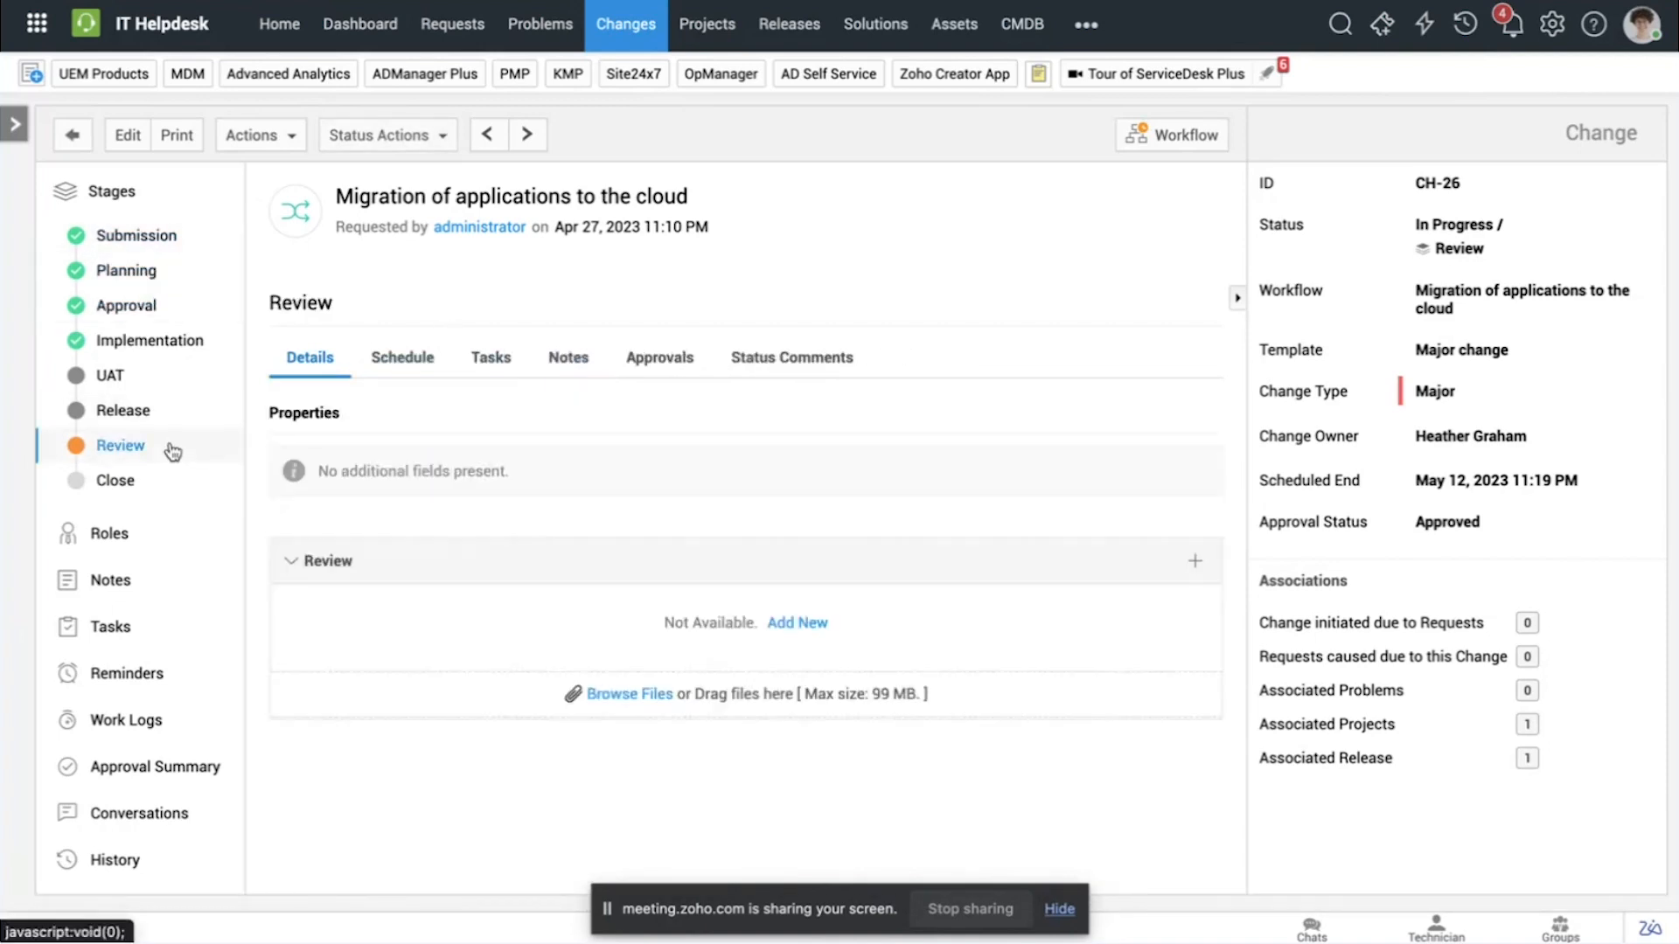
pyautogui.click(492, 366)
pyautogui.click(564, 362)
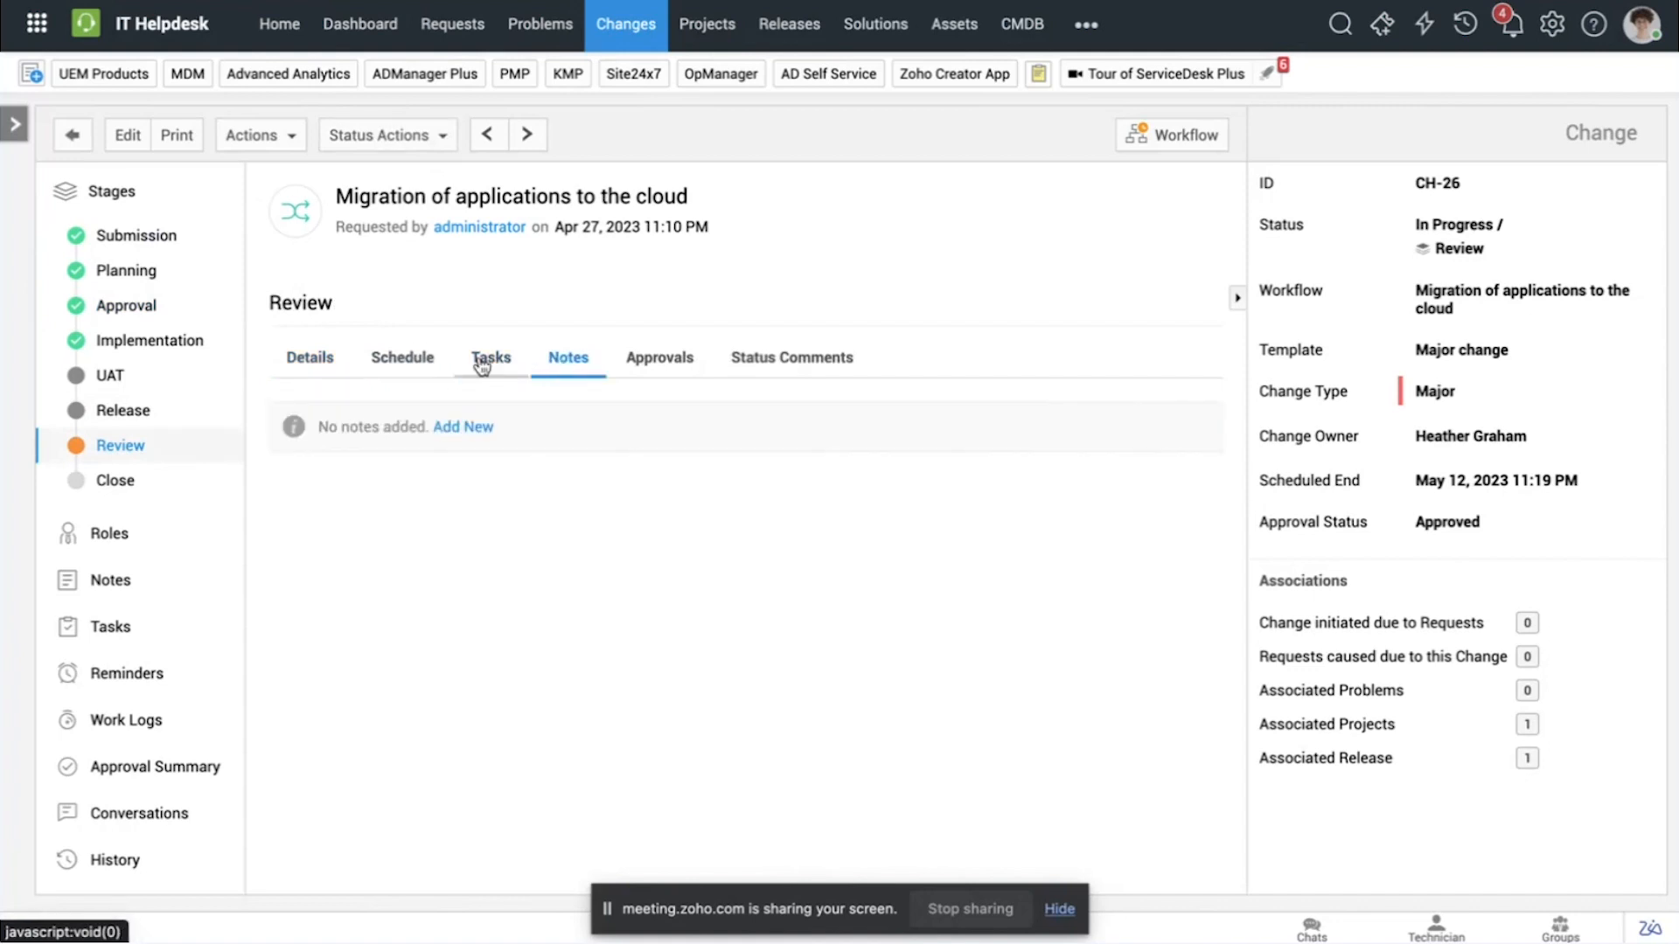
pyautogui.click(482, 362)
pyautogui.click(519, 429)
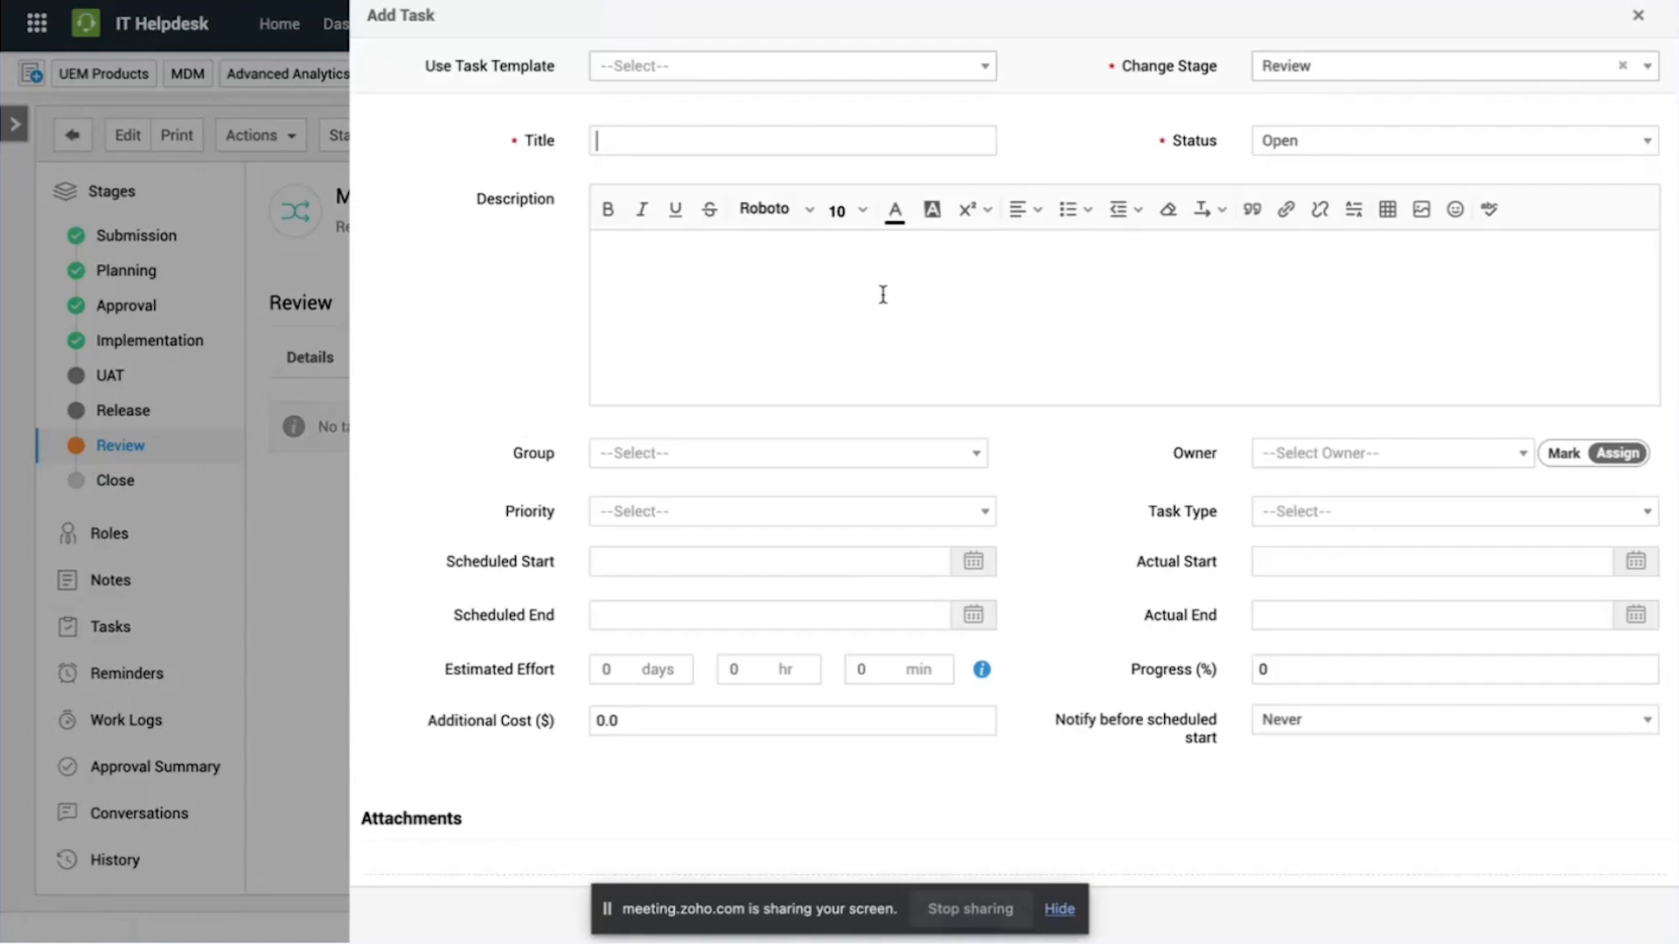
pyautogui.scroll(-1, 921, 396)
pyautogui.scroll(1, 922, 396)
pyautogui.click(1638, 15)
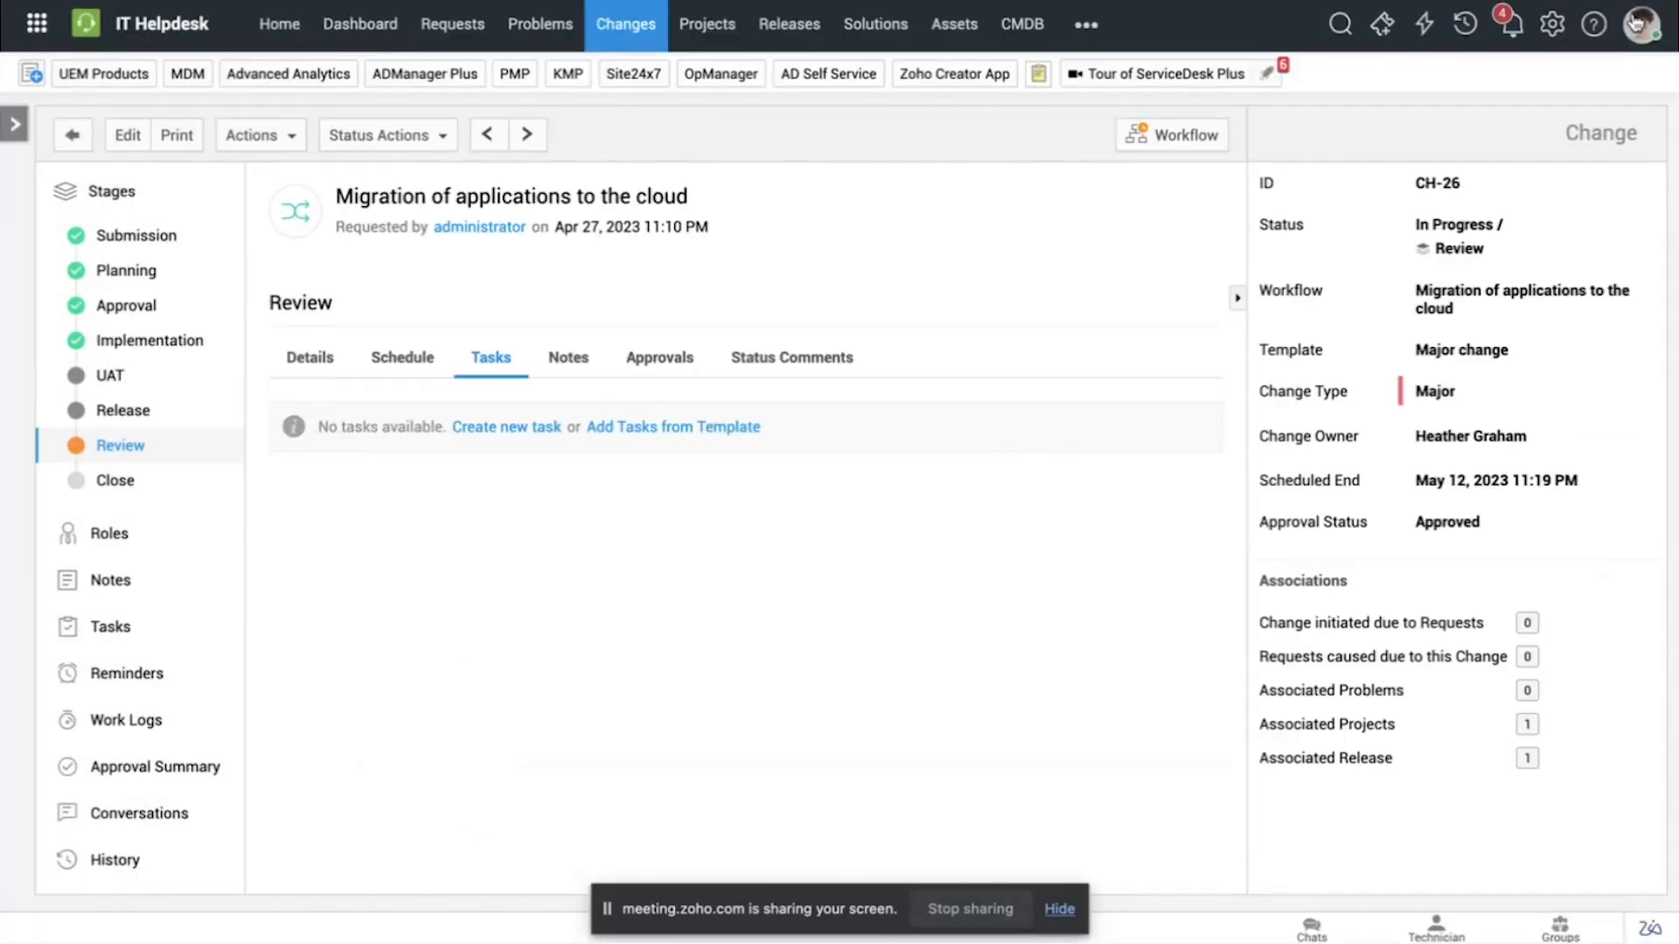
pyautogui.click(643, 430)
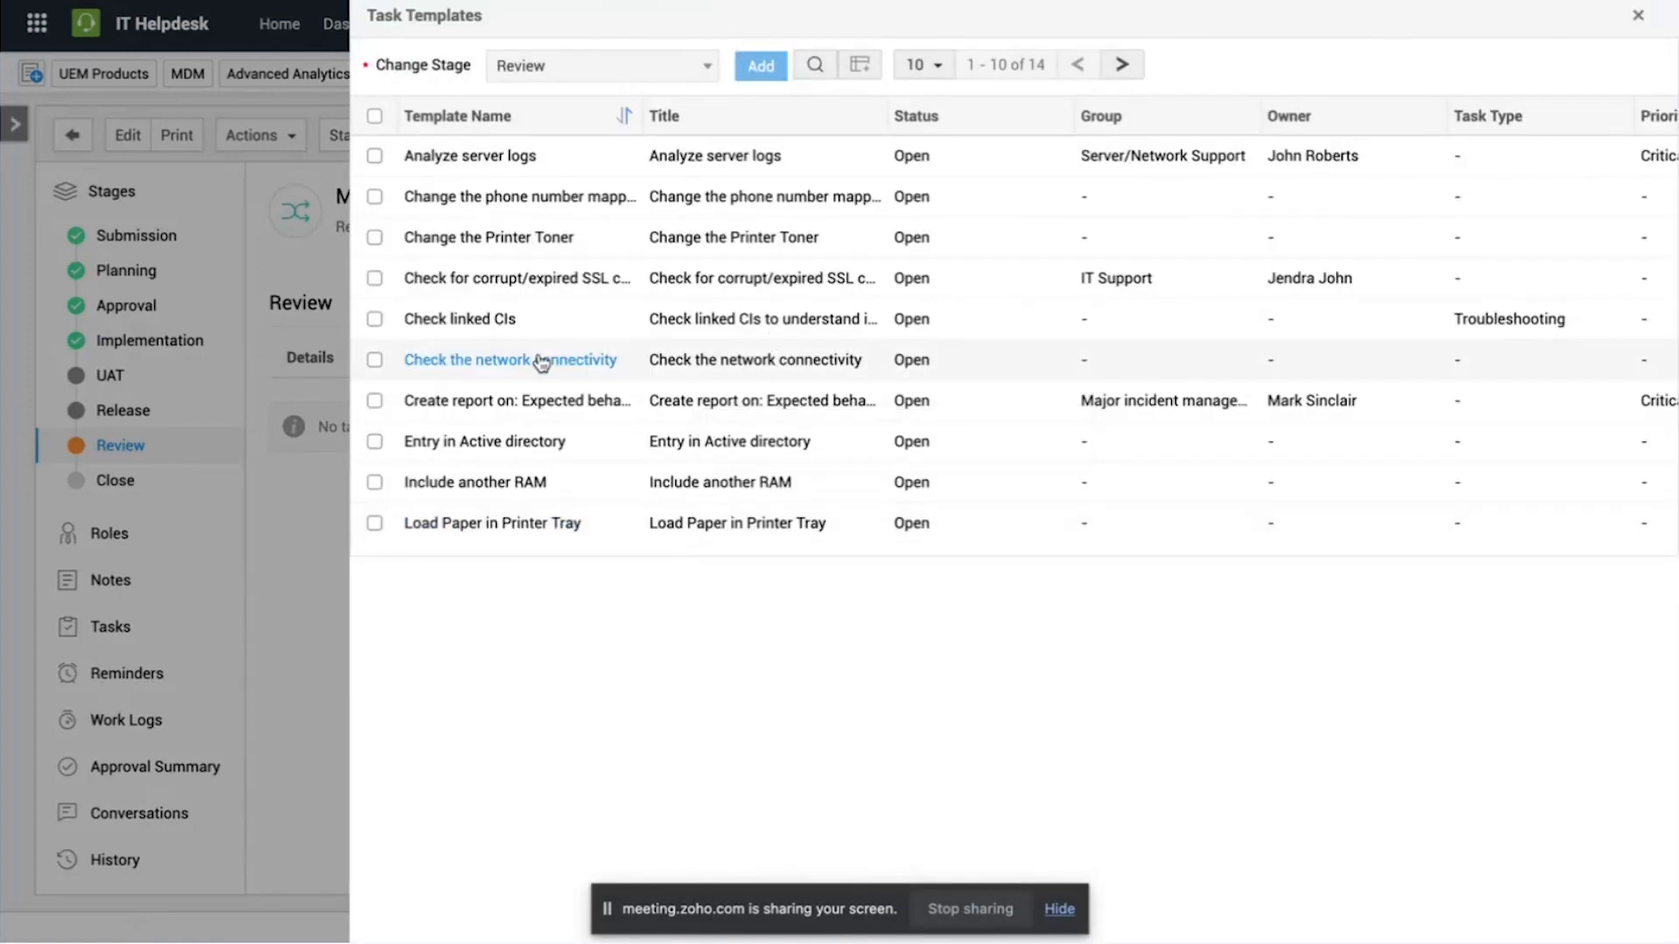
pyautogui.click(1638, 16)
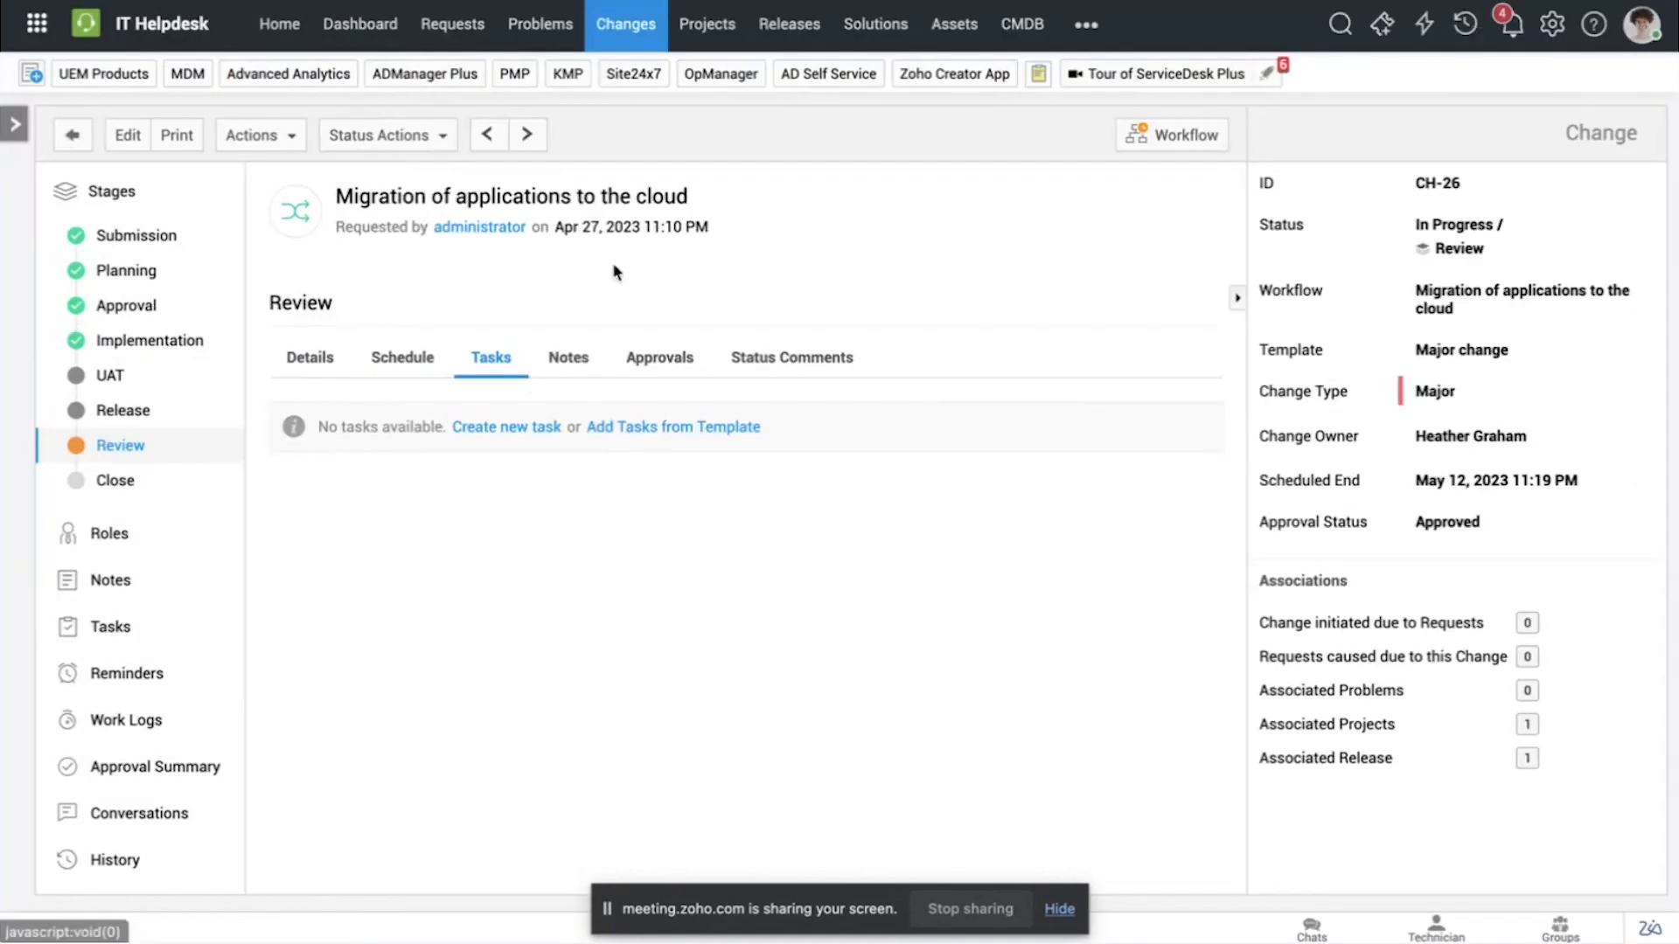
# Step: Draft a note for the Review stage that tags two technicians, and close it without saving
pyautogui.click(565, 374)
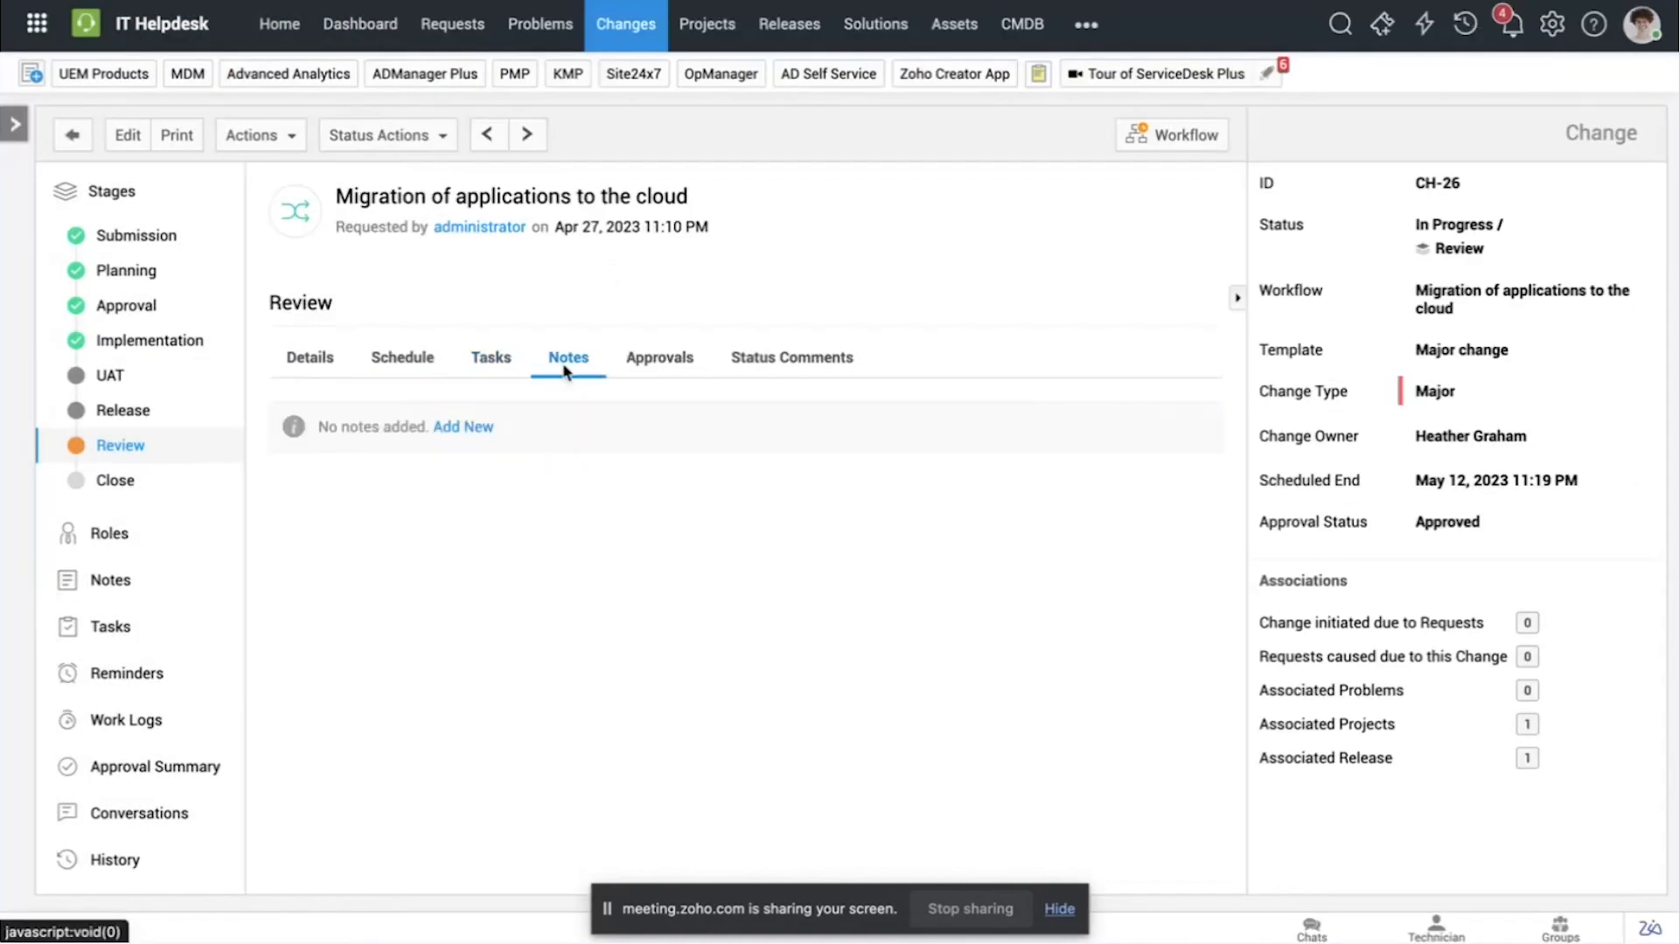
pyautogui.click(476, 427)
pyautogui.write('@Ad')
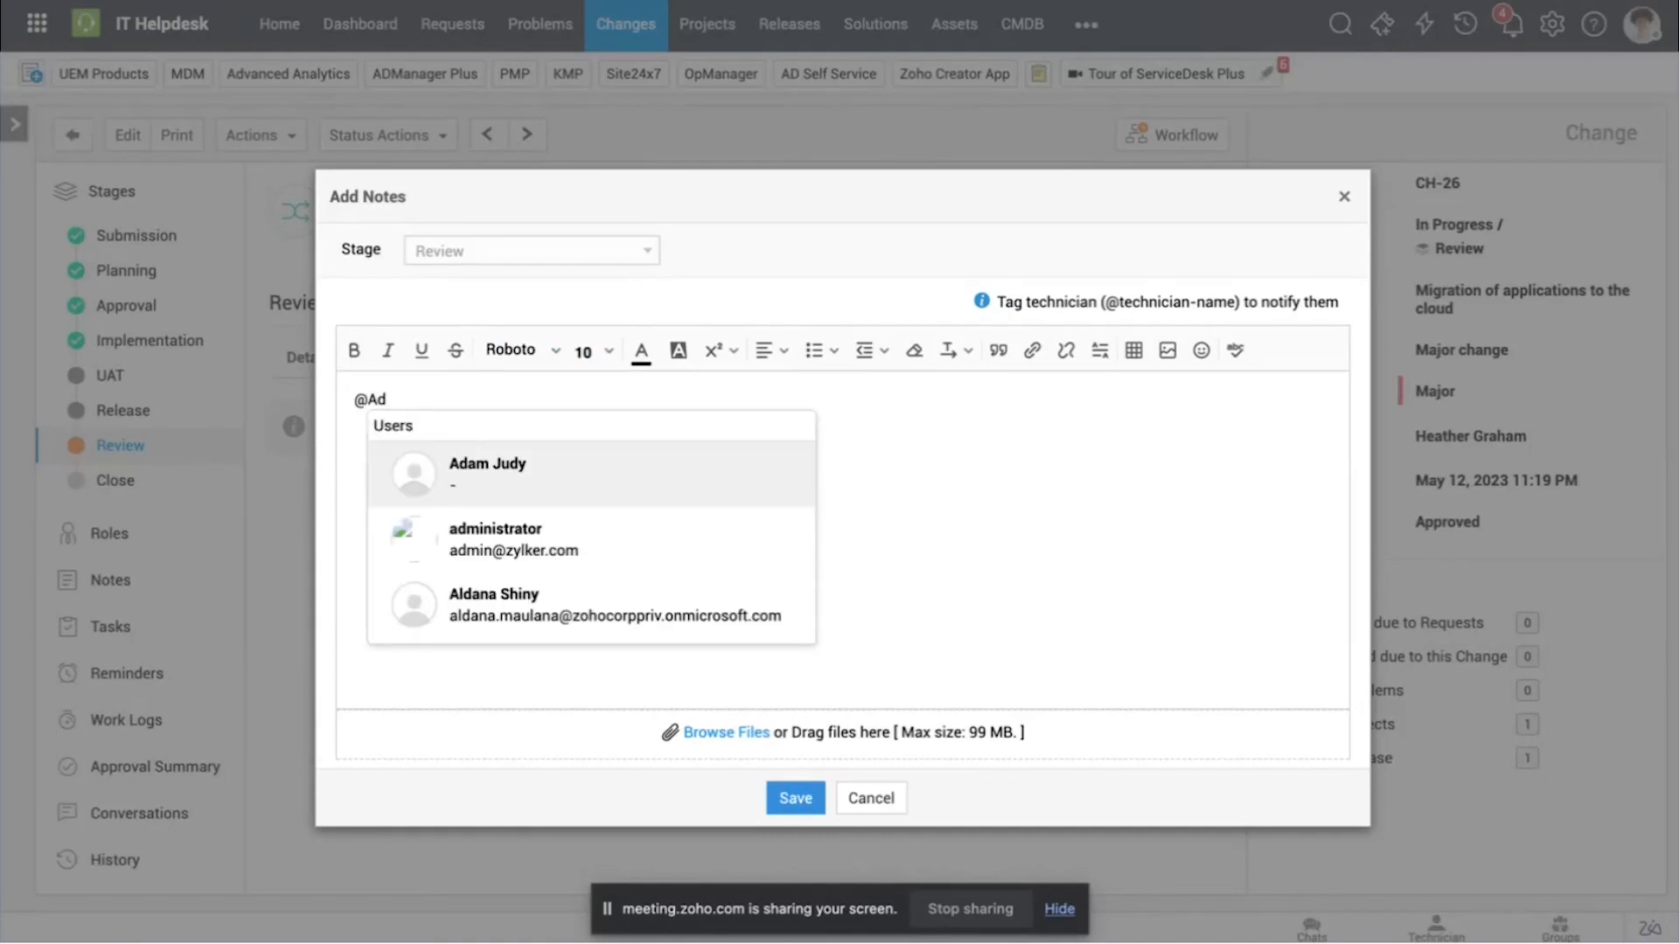
pyautogui.click(461, 567)
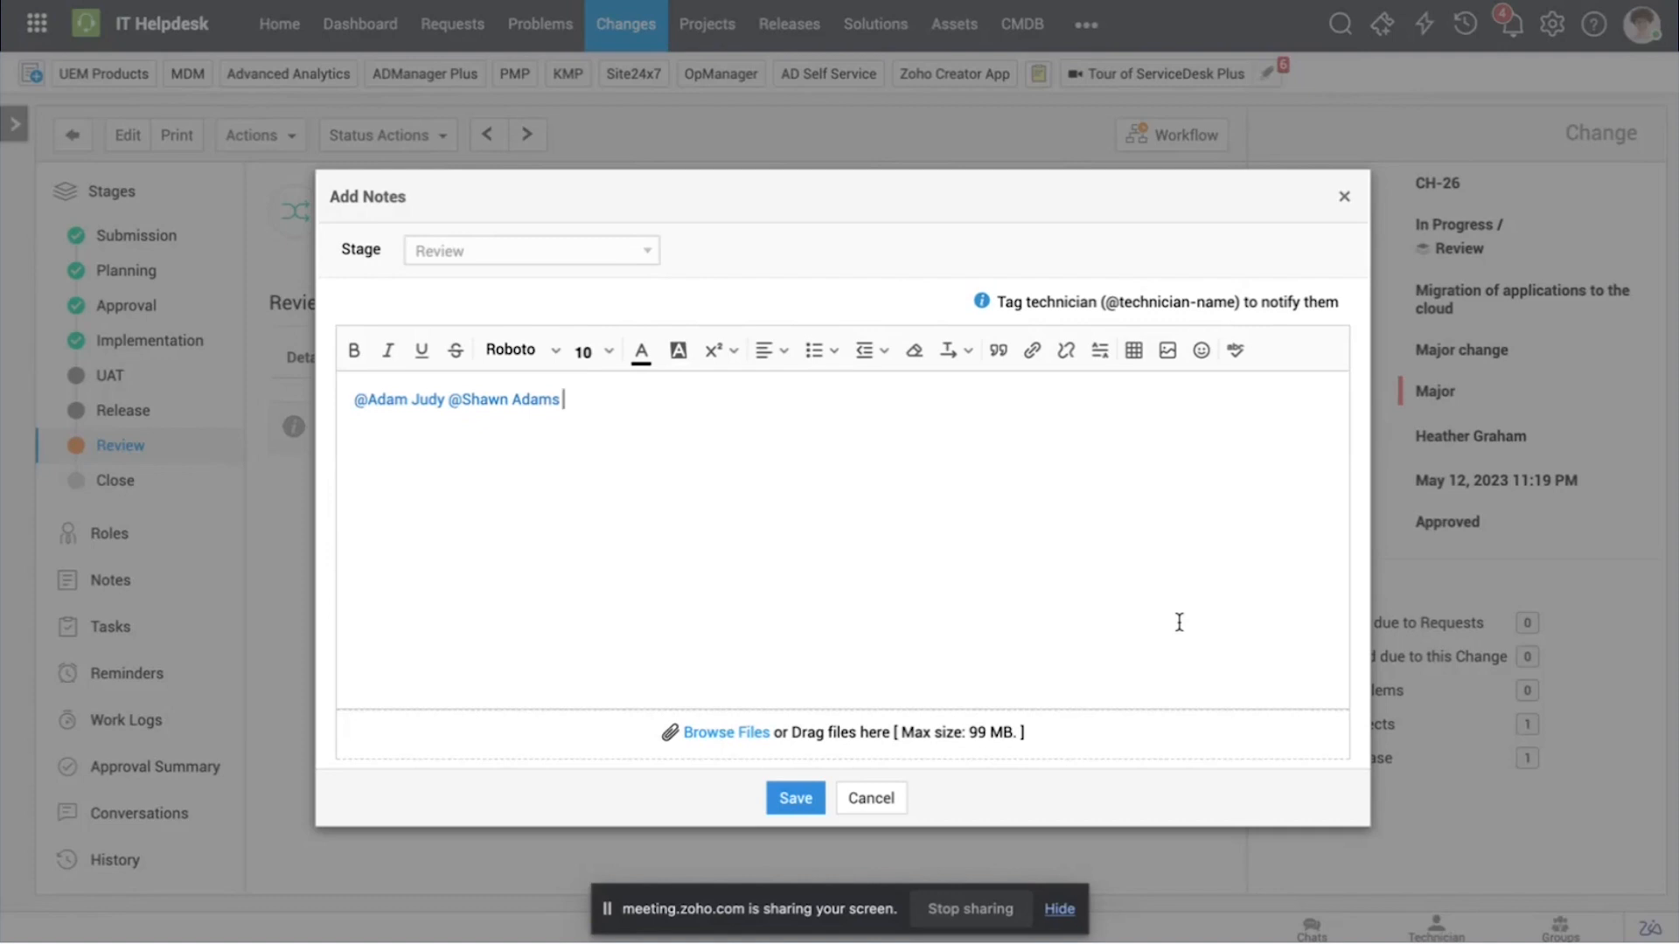
pyautogui.click(1346, 197)
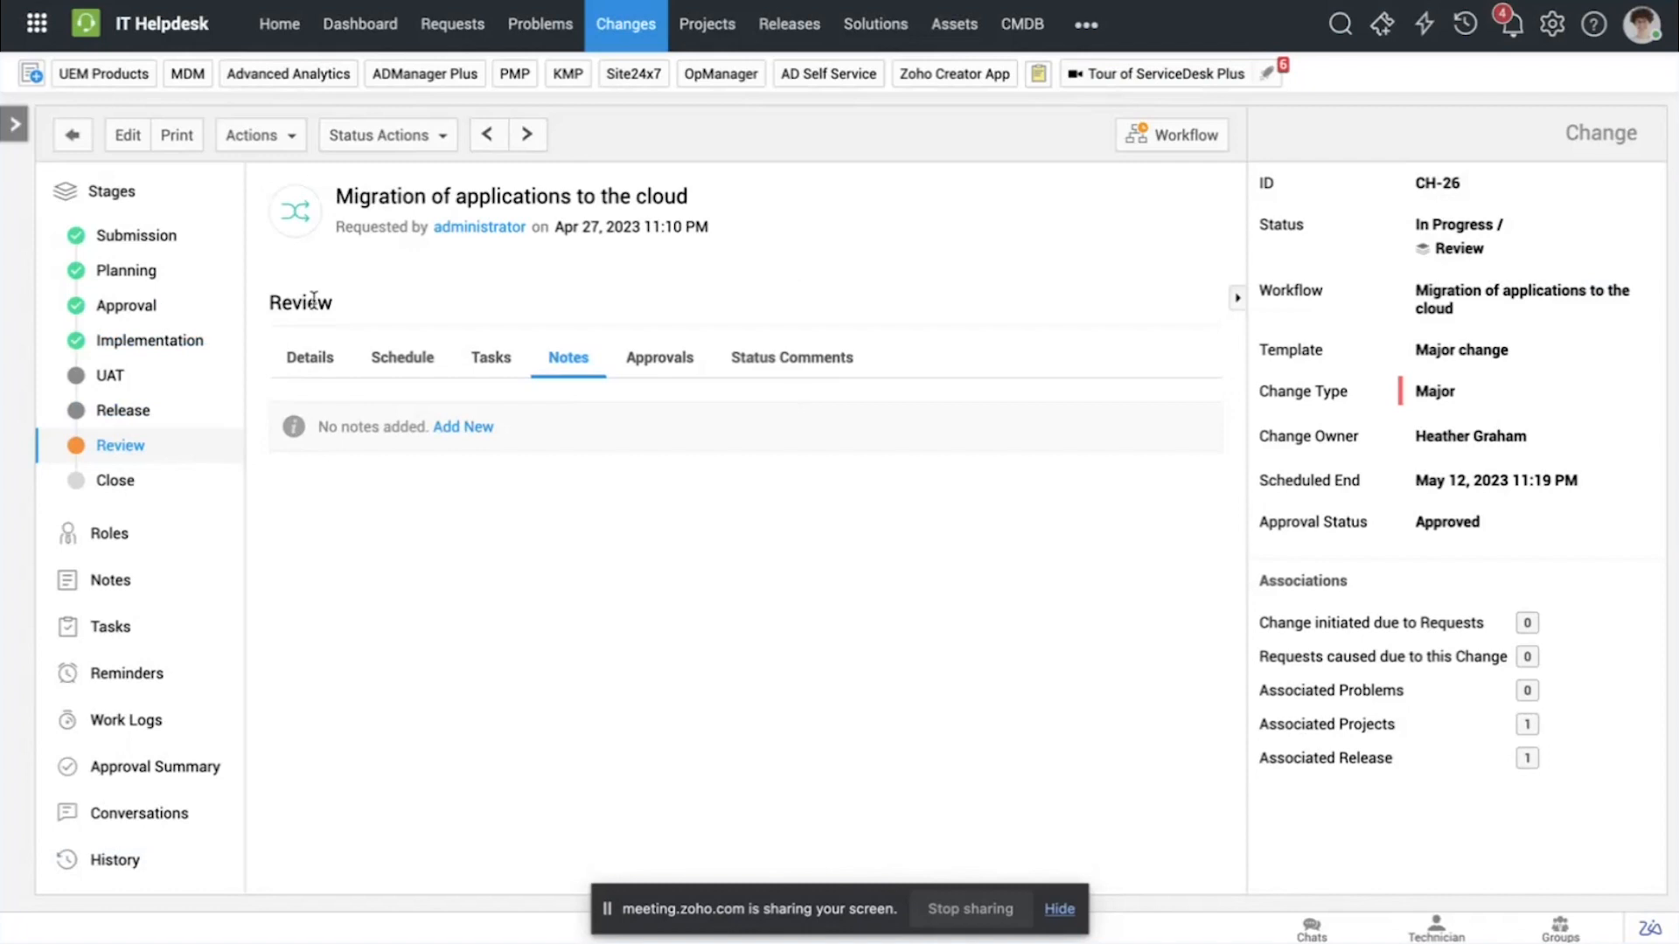
# Step: Examine the UAT stage's details, schedule, tasks and notes in the change
pyautogui.click(156, 376)
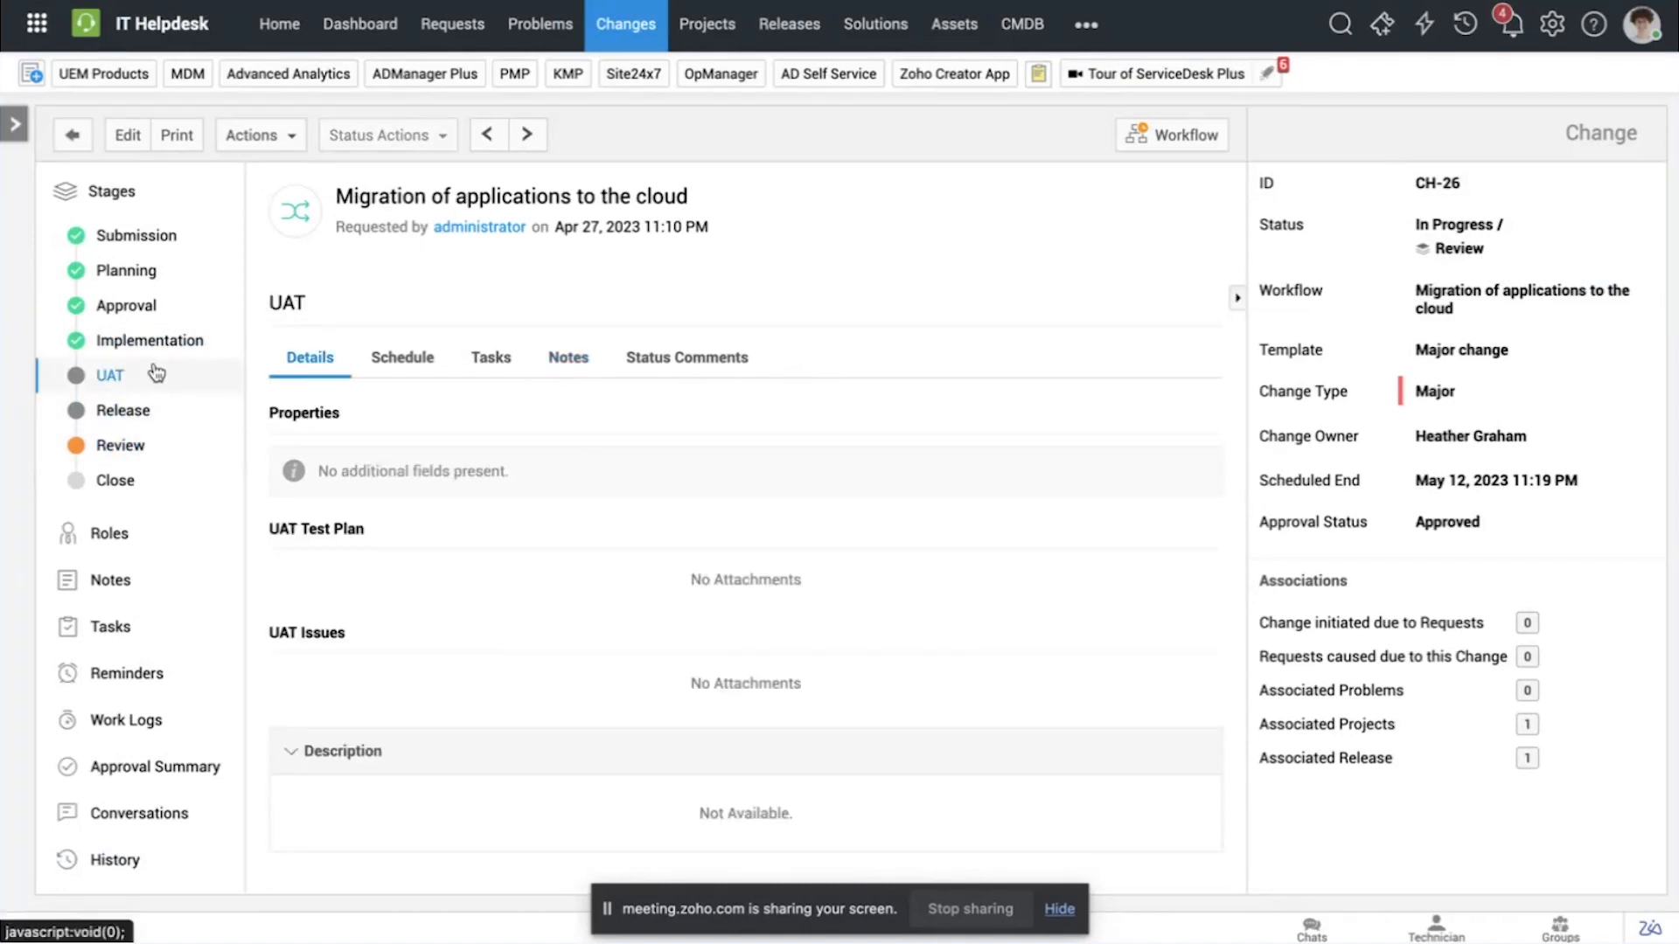
pyautogui.click(404, 362)
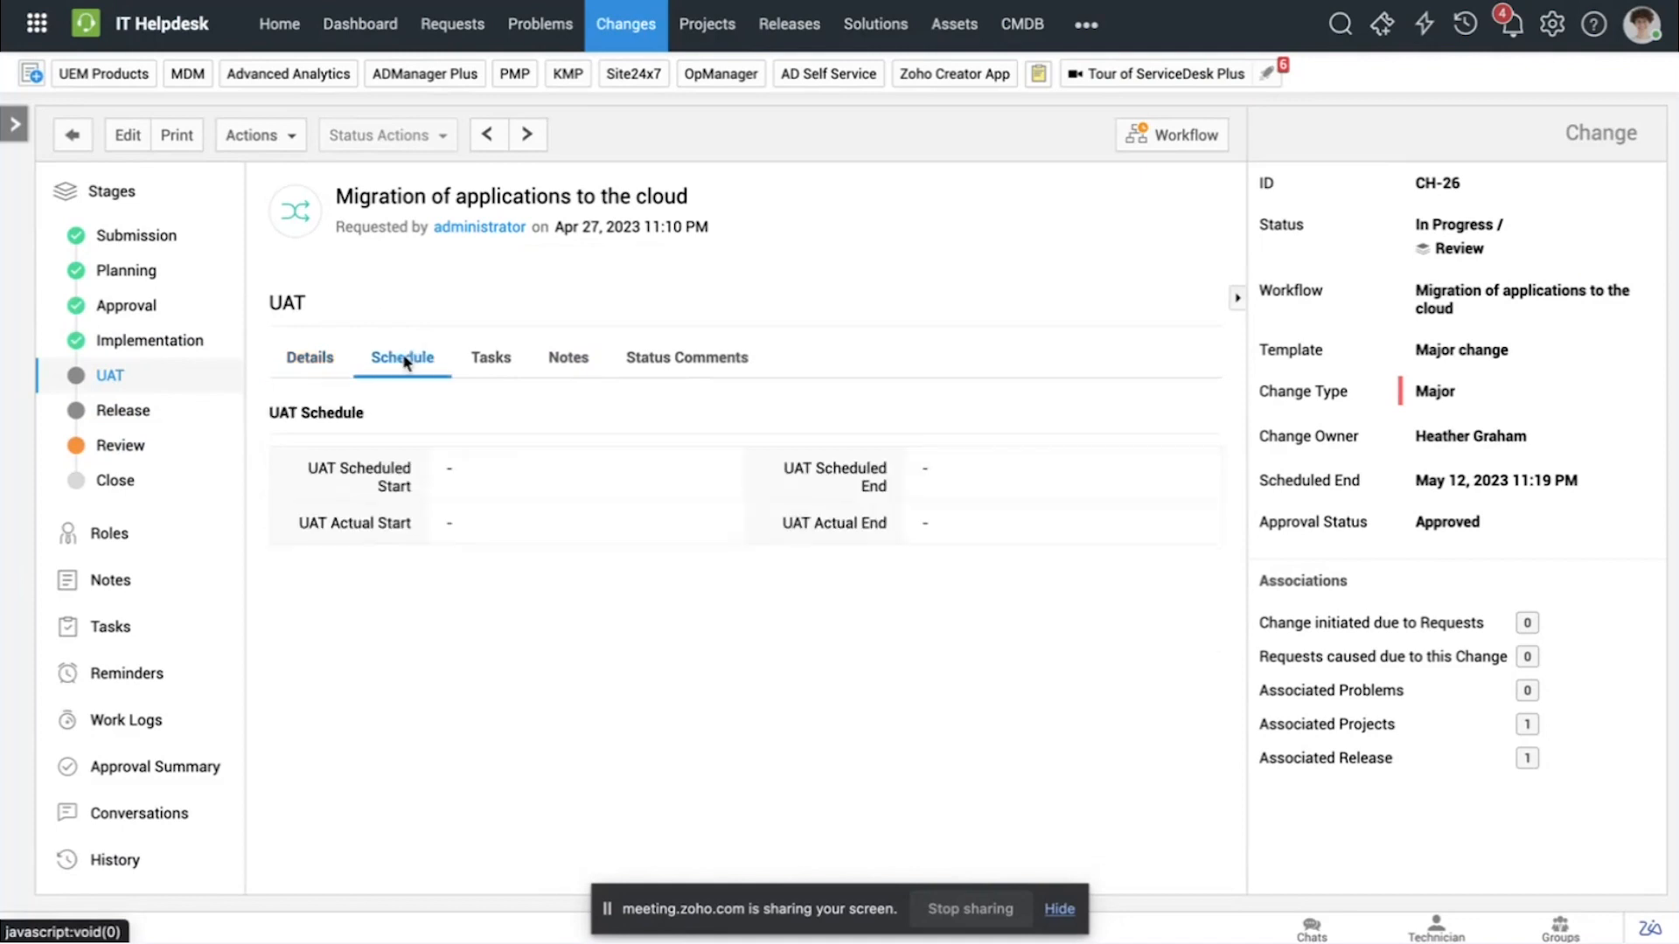
pyautogui.click(510, 359)
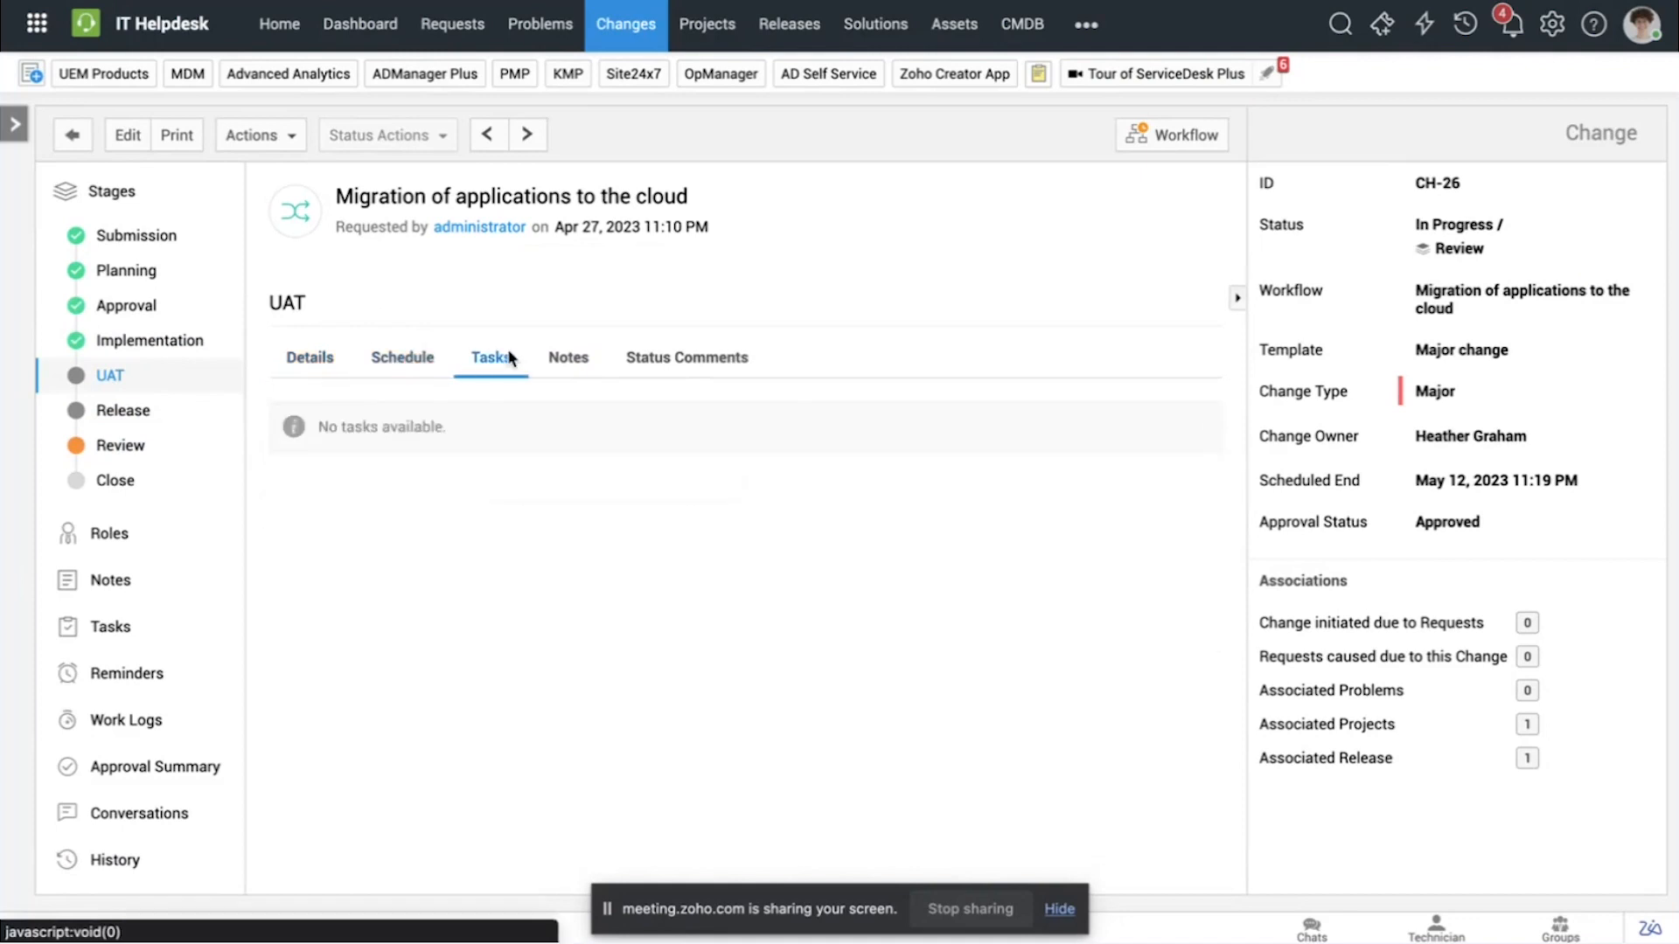
pyautogui.click(553, 364)
# Step: Examine the Release stage's details, release and downtime schedules, and the releases associated with the change
pyautogui.click(127, 413)
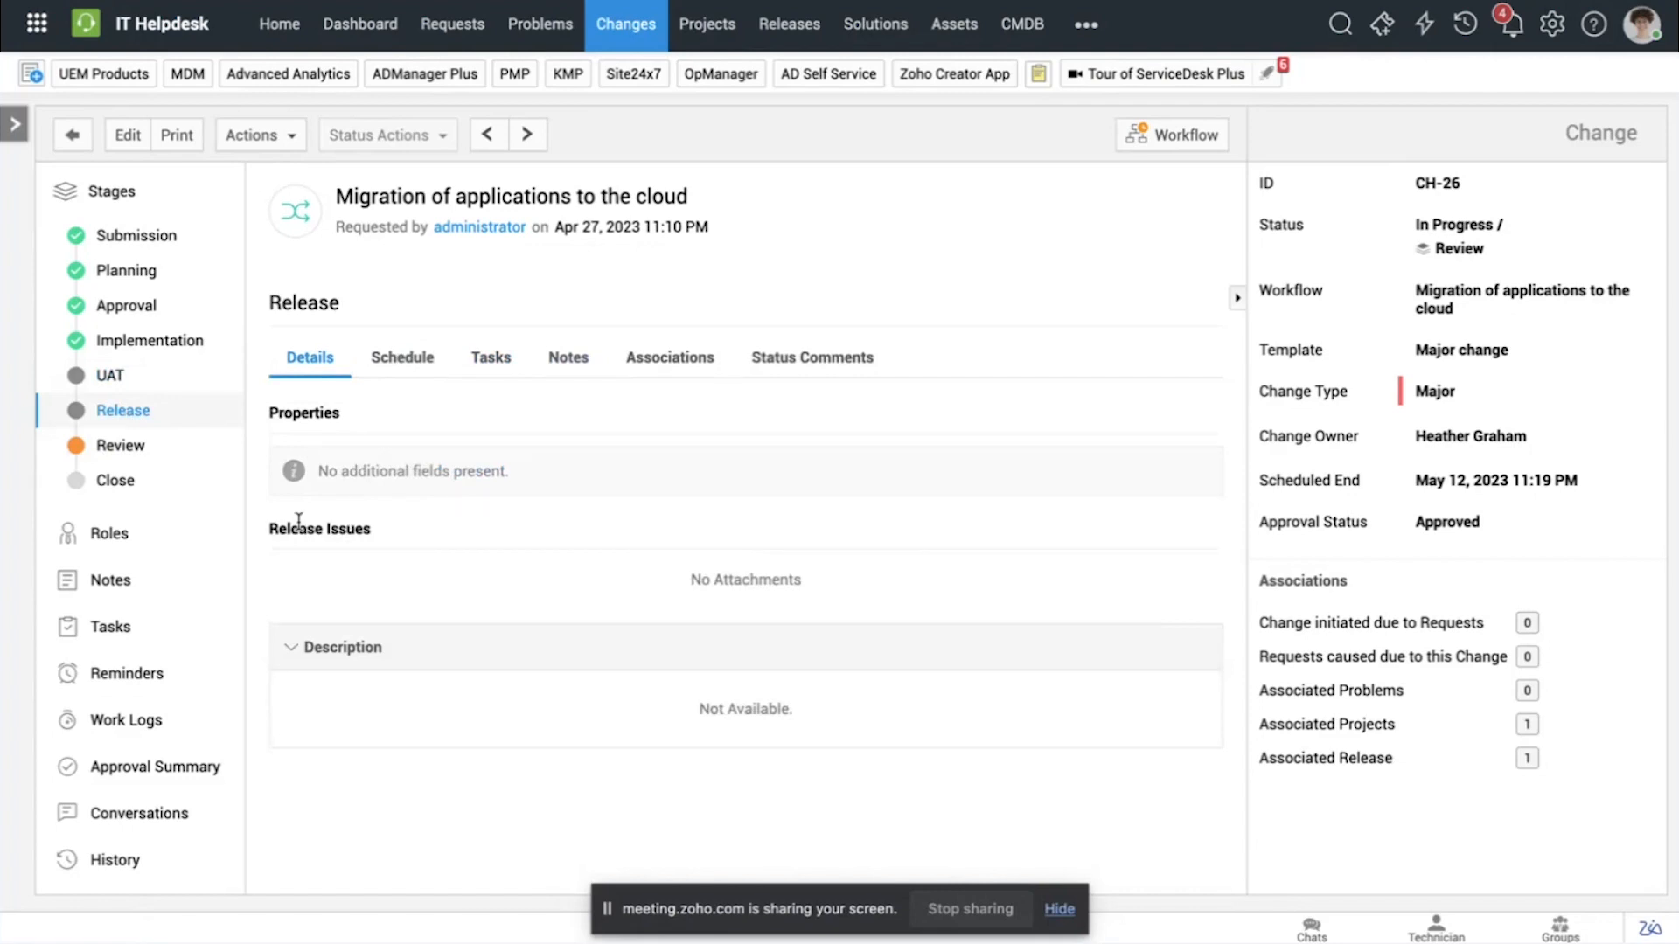
pyautogui.click(411, 362)
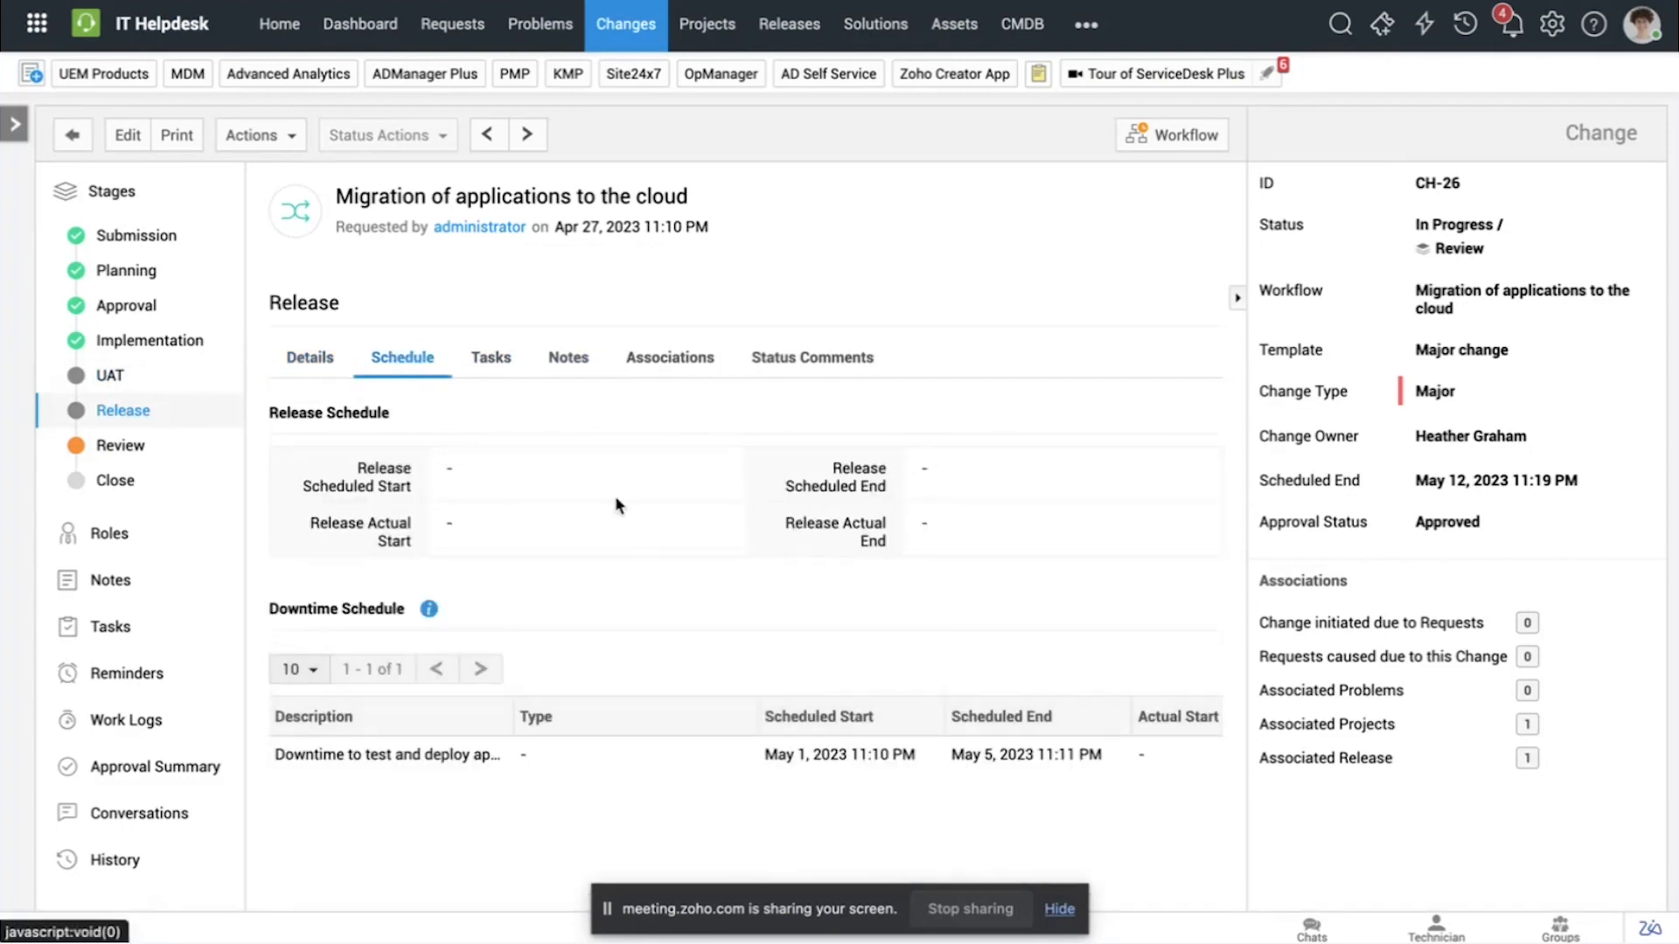
pyautogui.scroll(-1, 618, 506)
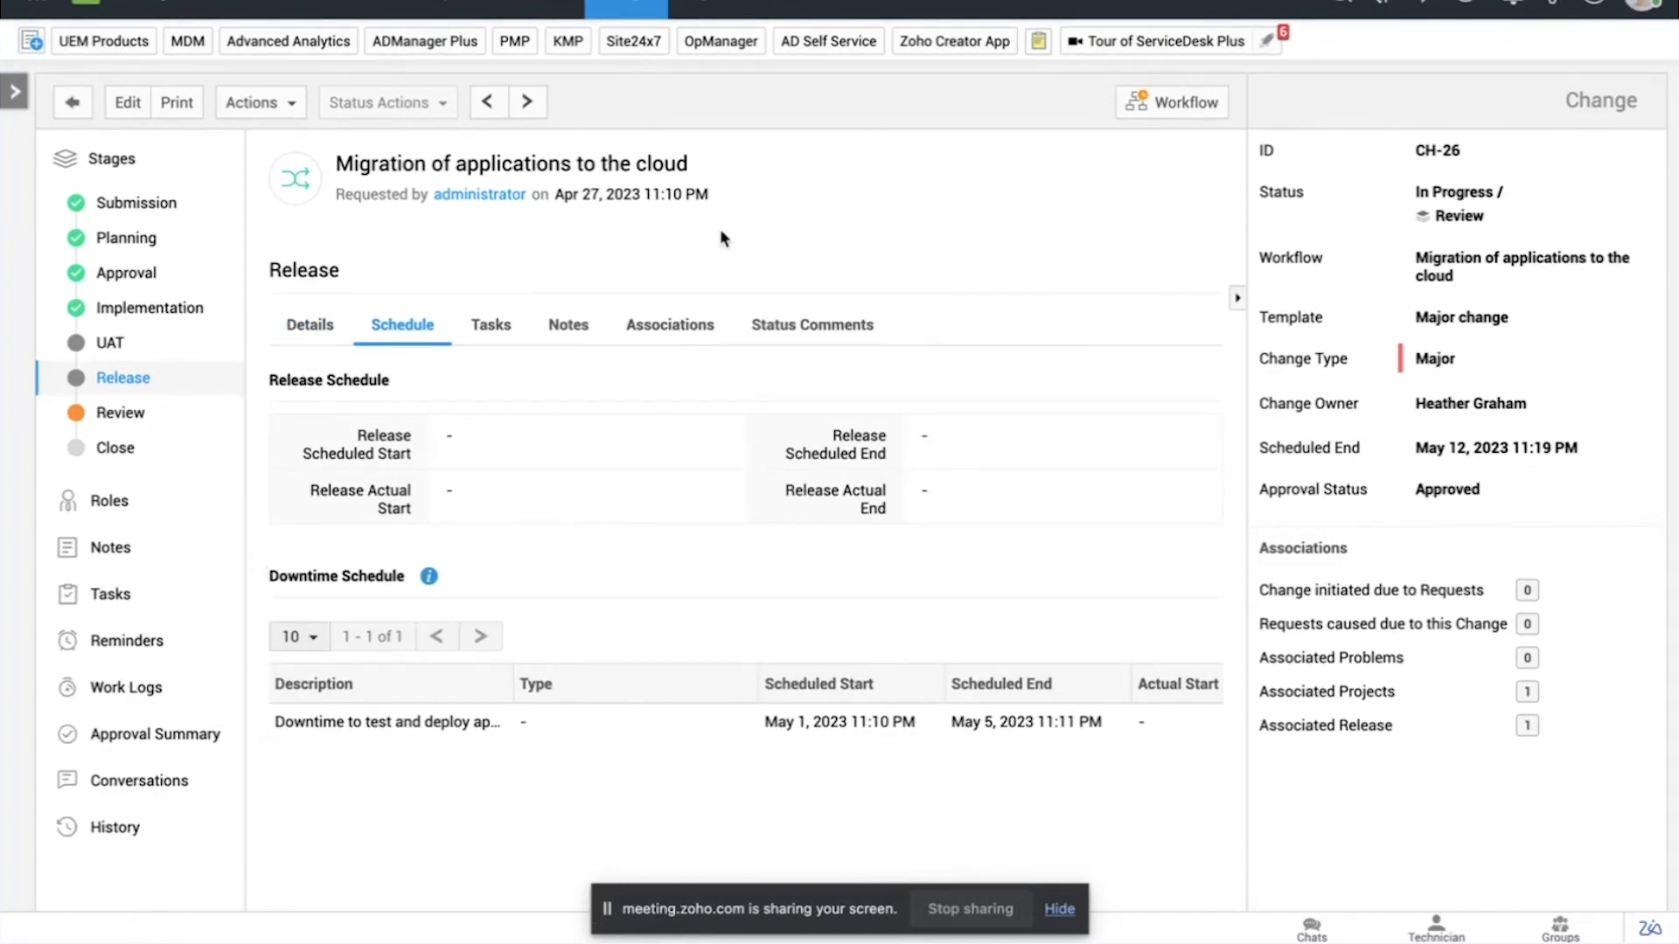
pyautogui.click(662, 337)
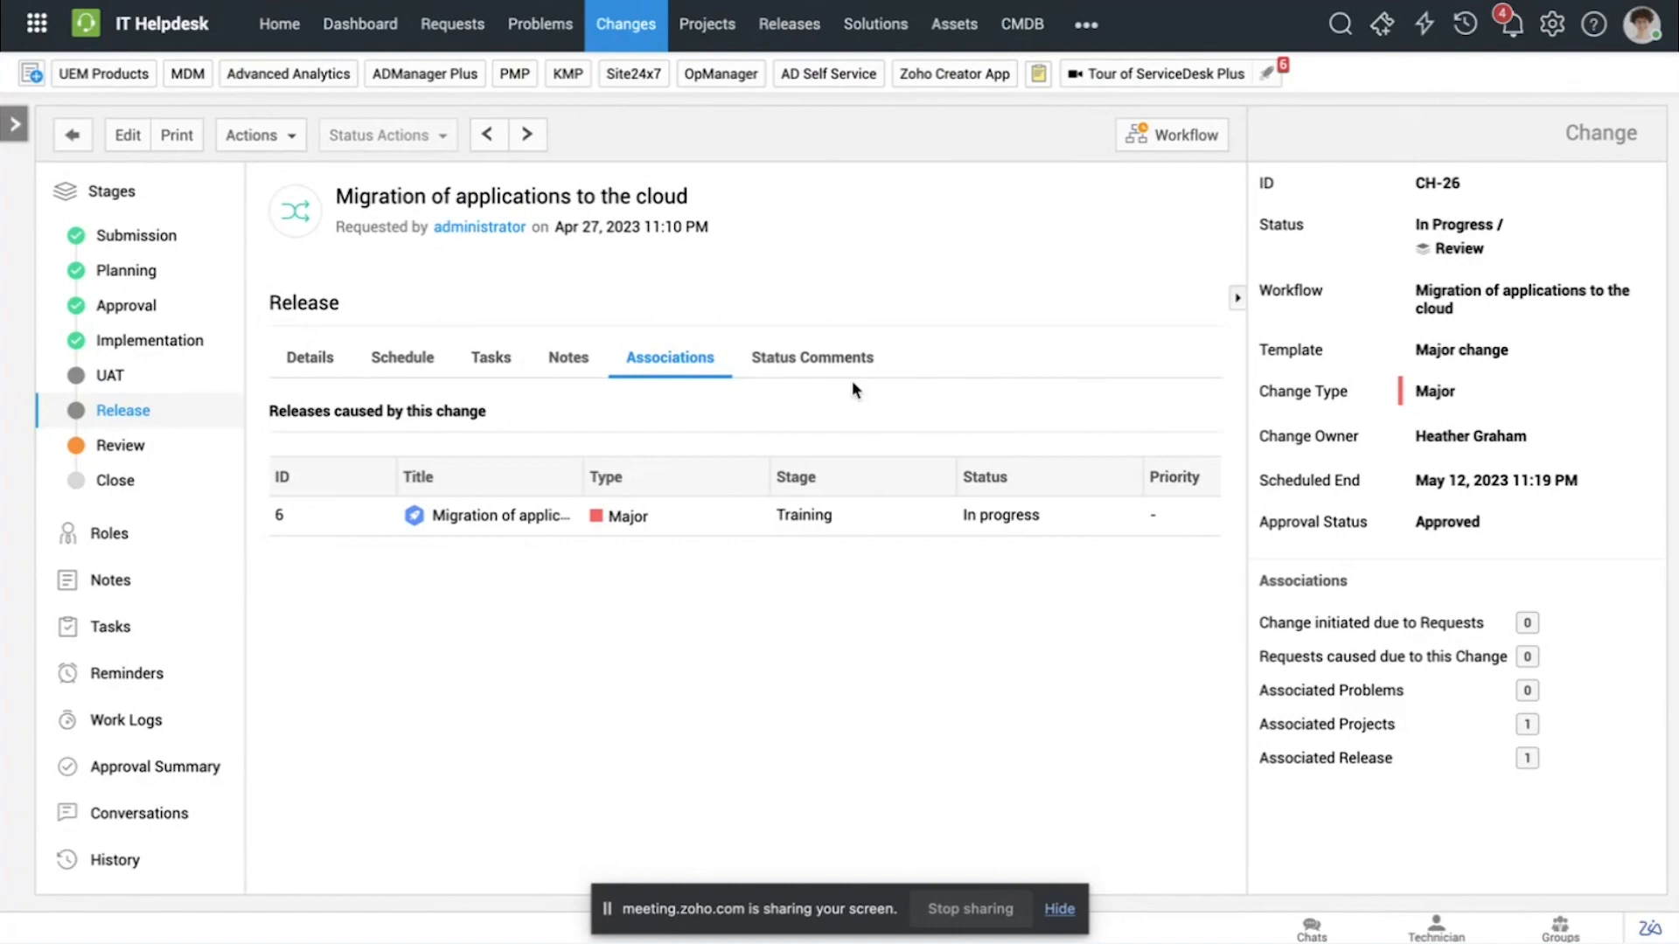
pyautogui.click(1528, 759)
pyautogui.click(389, 365)
pyautogui.scroll(-1, 443, 533)
pyautogui.moveTo(428, 581)
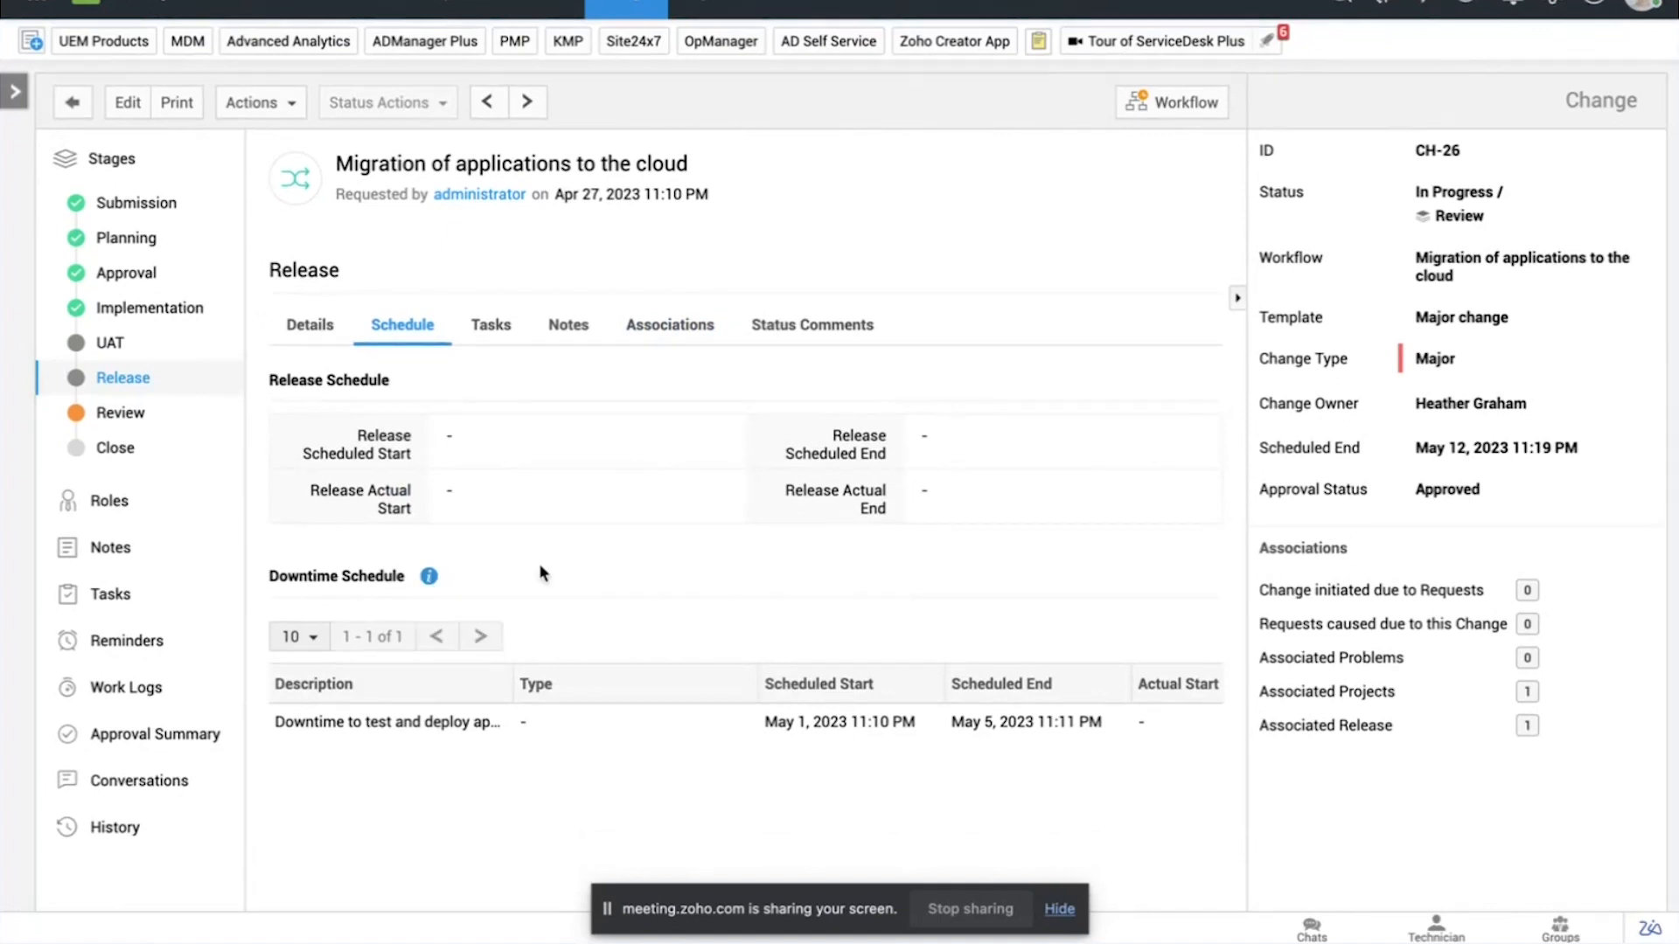
pyautogui.scroll(1, 542, 573)
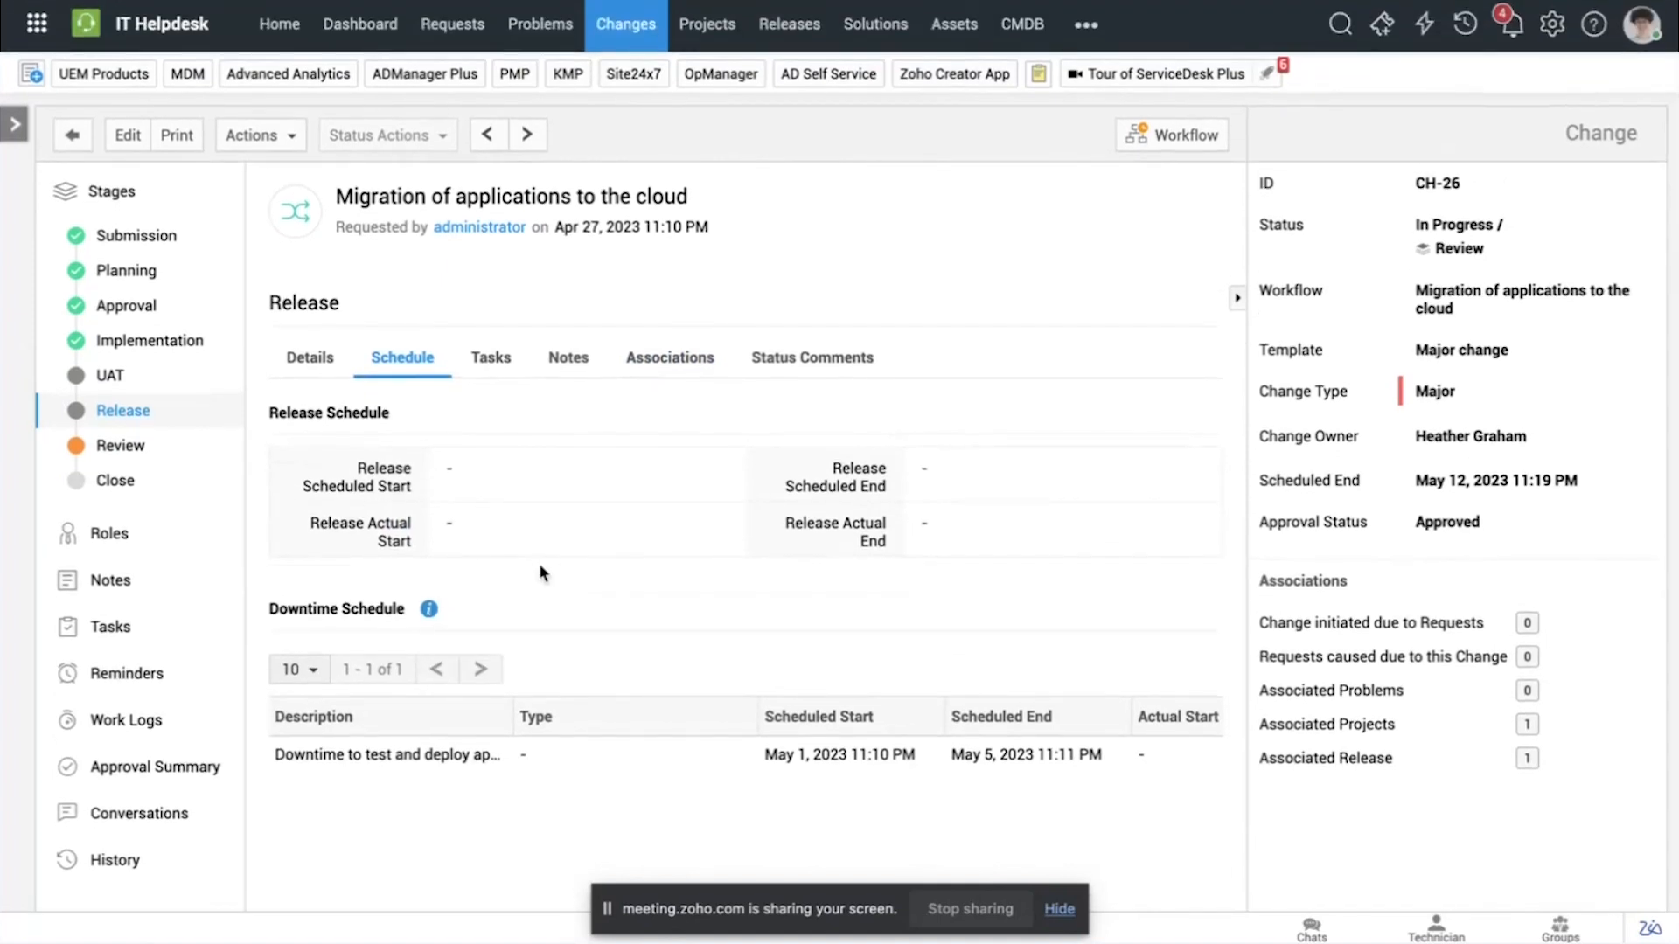
# Step: Open the print preview of the cloud migration change, include the Work Logs section and look through the full printout
pyautogui.click(178, 137)
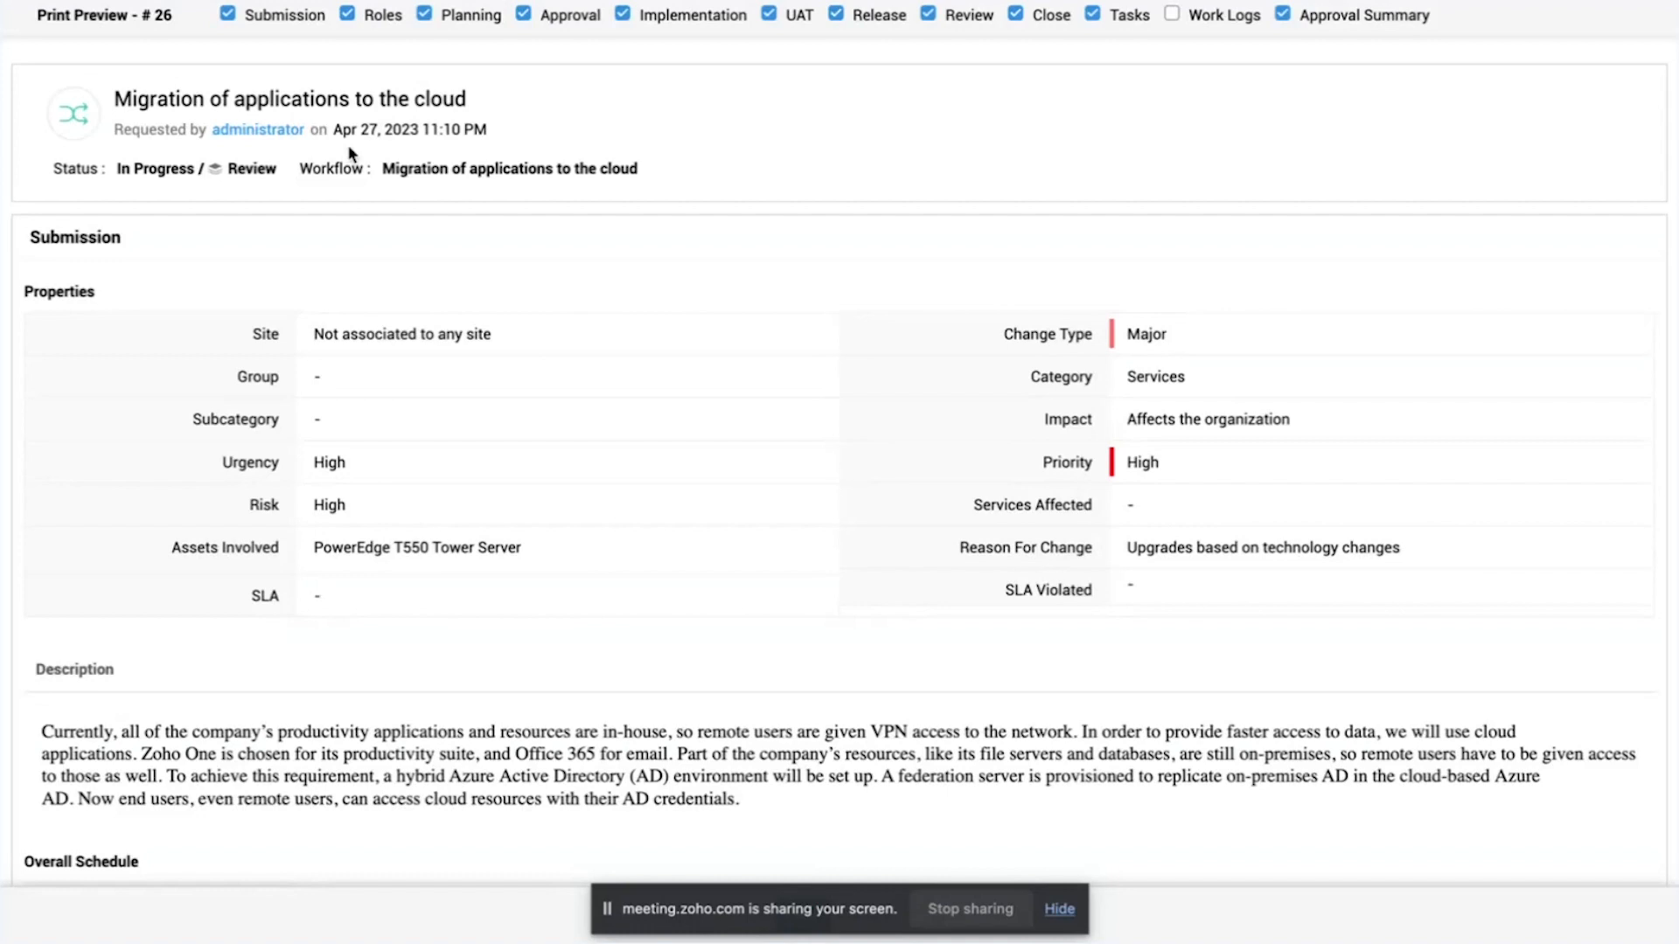
pyautogui.click(1172, 14)
pyautogui.scroll(-20, 1023, 610)
pyautogui.scroll(3, 1023, 609)
pyautogui.scroll(20, 1022, 605)
# Step: Exclude the Submission, Roles, Planning, Implementation, UAT, Release and Close sections from the print preview
pyautogui.click(235, 16)
pyautogui.click(354, 16)
pyautogui.click(426, 14)
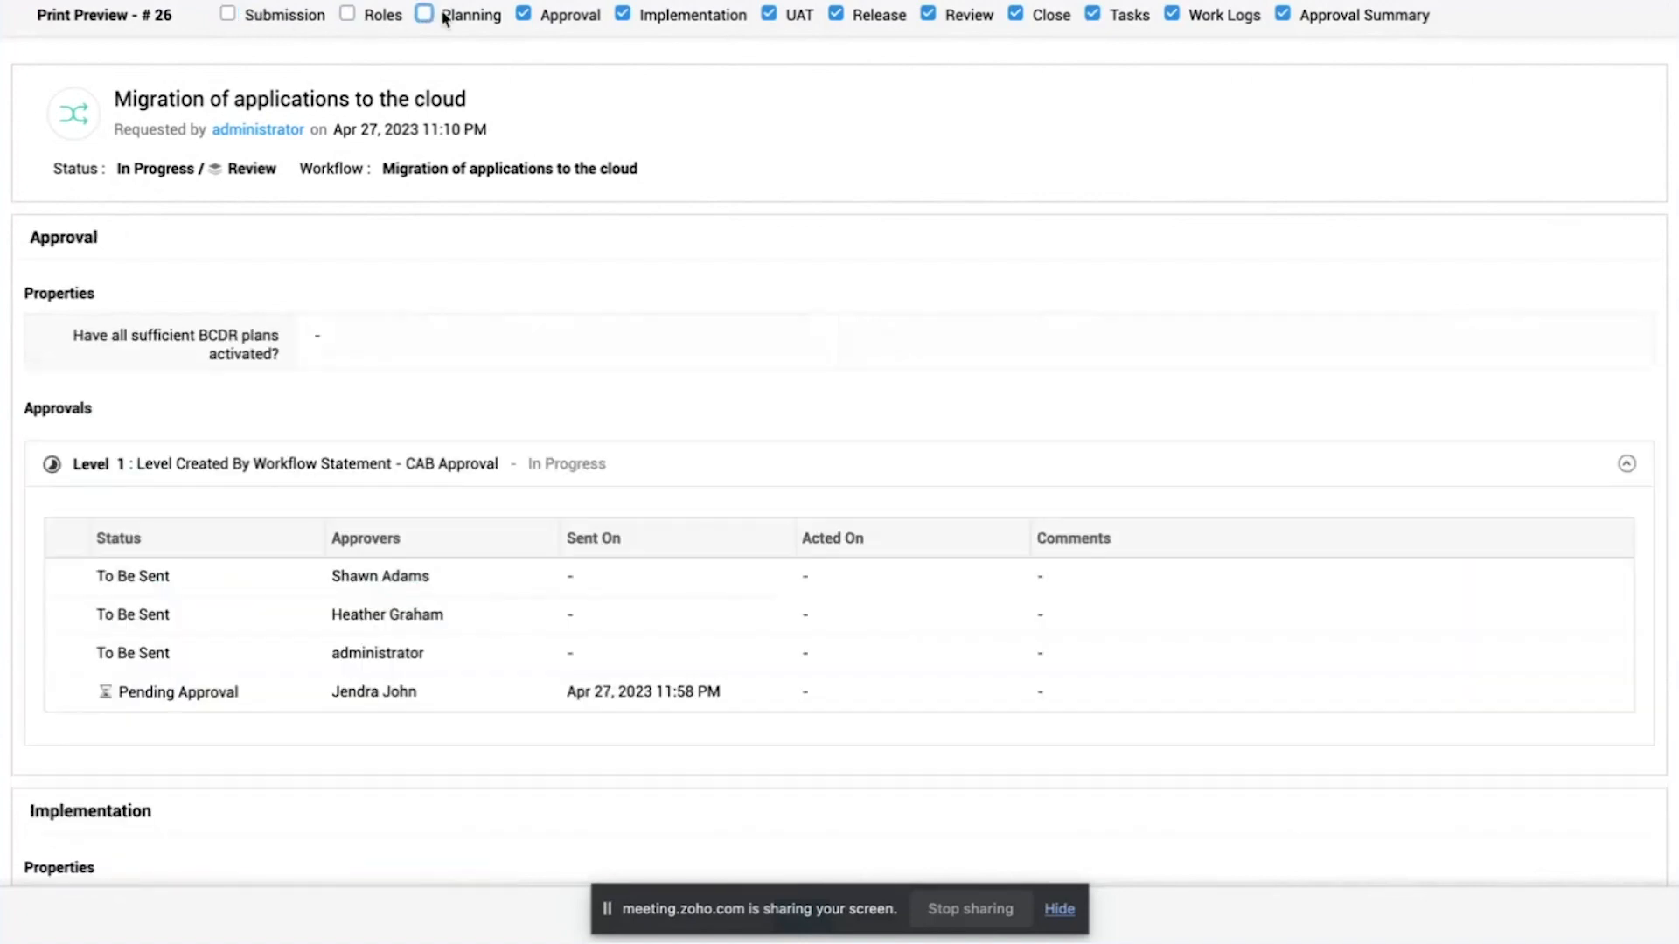
pyautogui.click(623, 15)
pyautogui.click(770, 15)
pyautogui.click(836, 15)
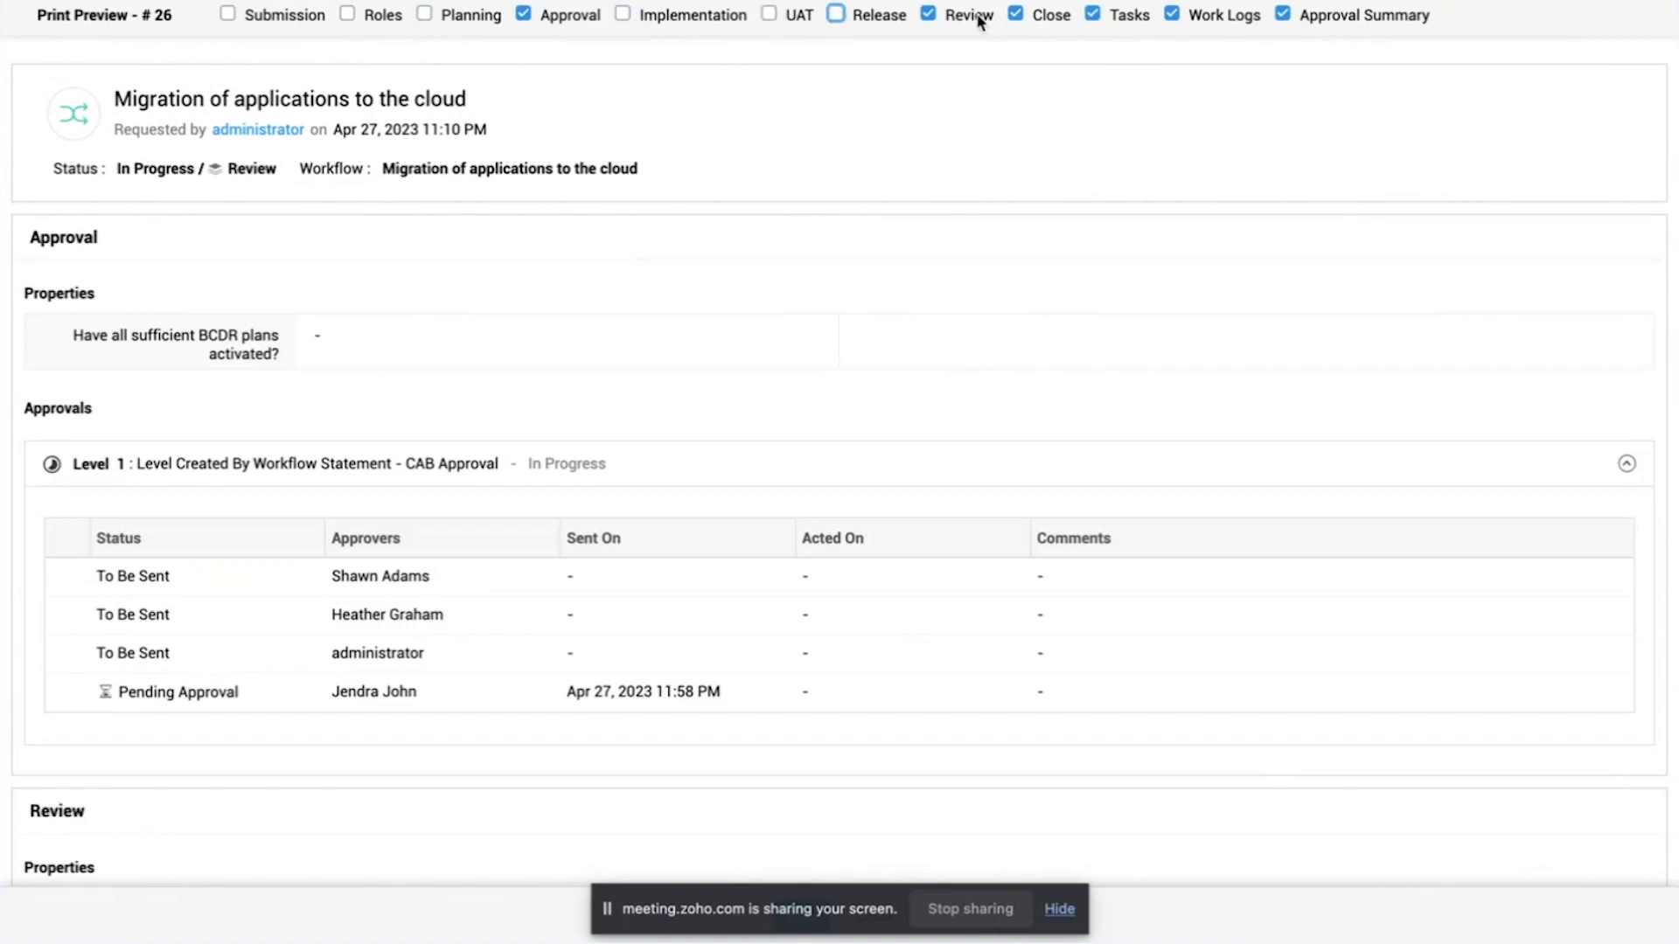
pyautogui.click(1016, 16)
# Step: Examine the reduced print preview from the Approval section through the Approval Summary, and return to the change without printing
pyautogui.scroll(-10, 1242, 269)
pyautogui.scroll(1, 1236, 277)
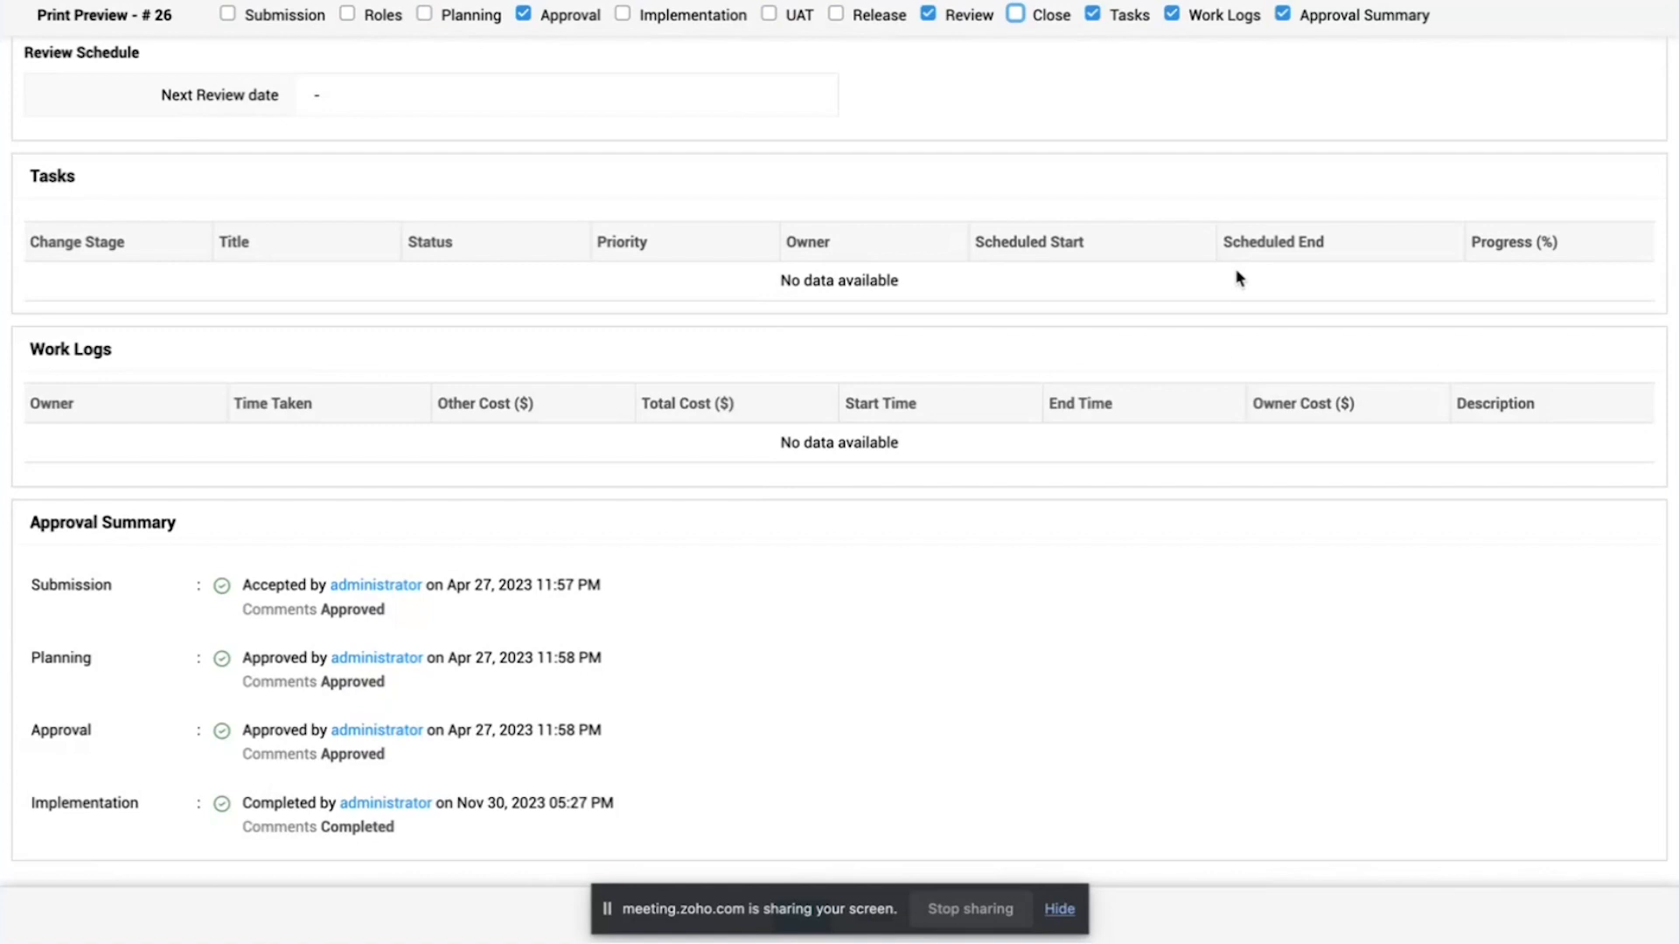
pyautogui.scroll(10, 762, 566)
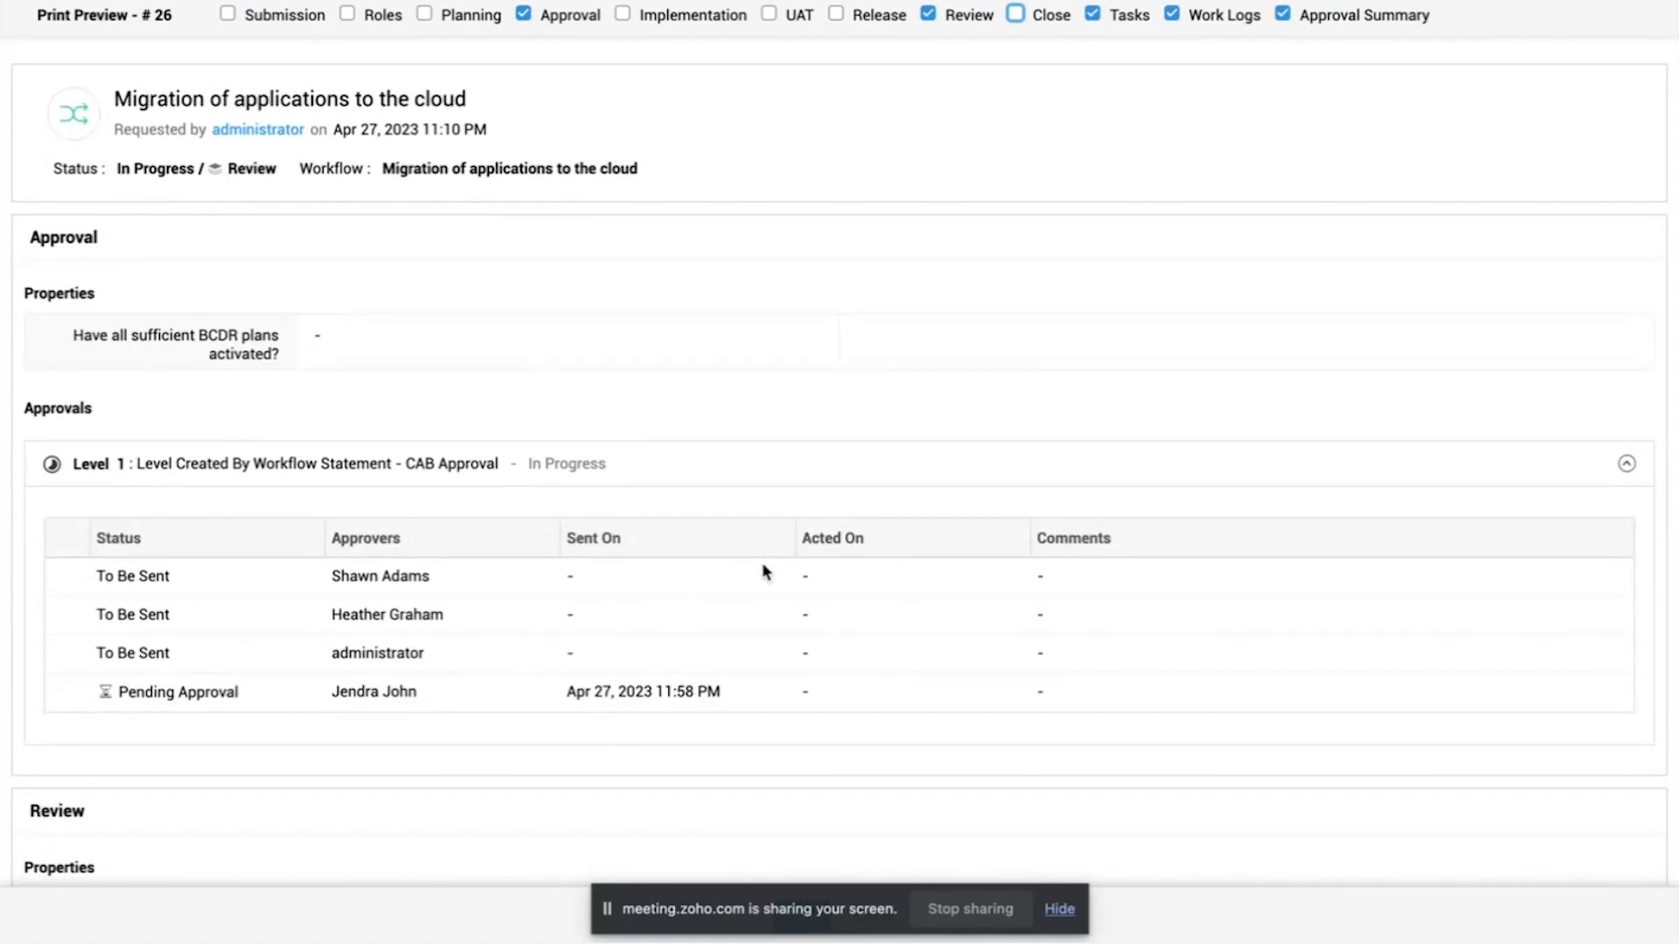
pyautogui.scroll(-10, 1321, 593)
pyautogui.scroll(15, 1141, 610)
pyautogui.click(292, 1)
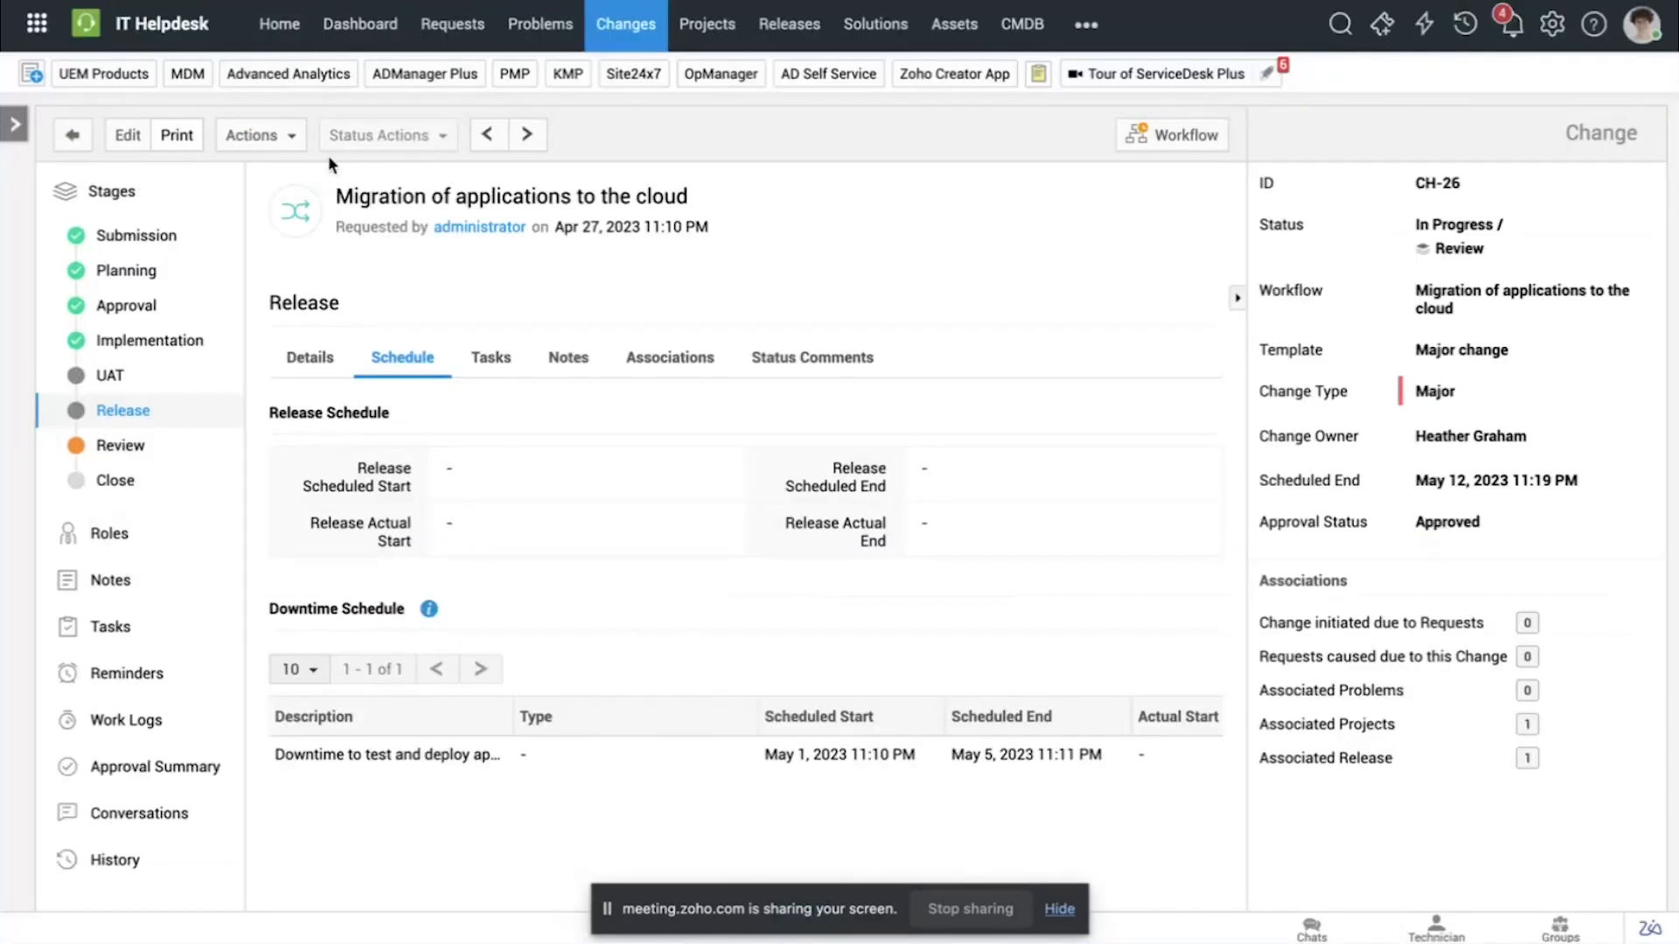
# Step: Open the service desk's admin settings
pyautogui.click(1555, 28)
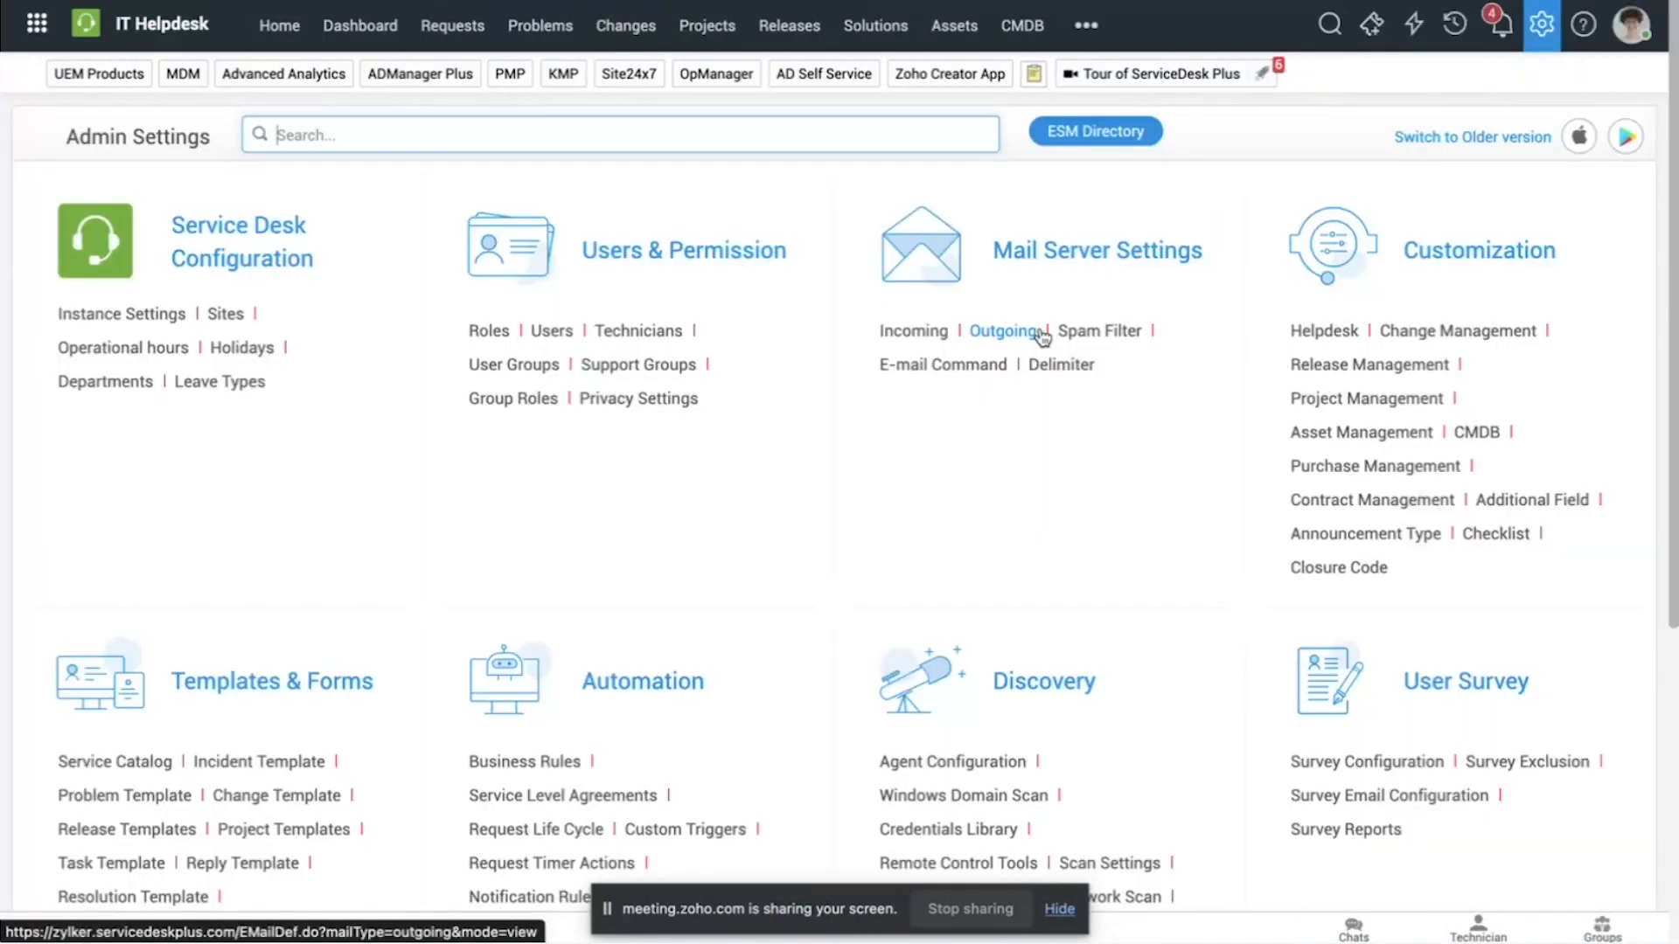
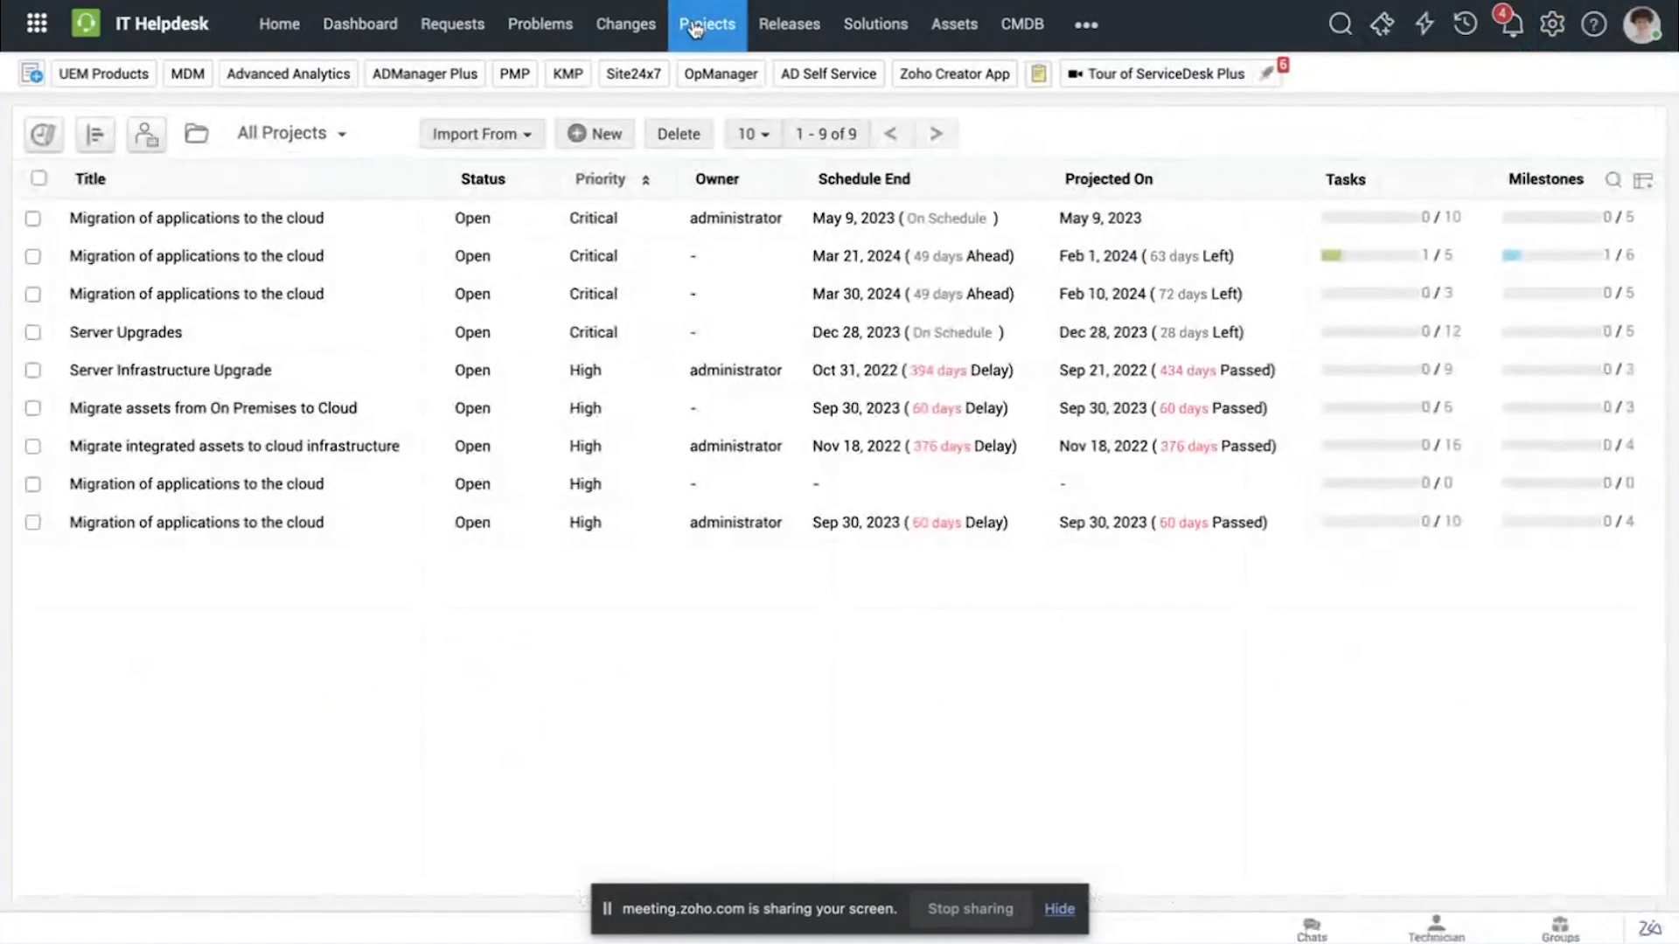
# Step: Open the Server Upgrades project and look through its details, milestones and tasks
pyautogui.click(105, 341)
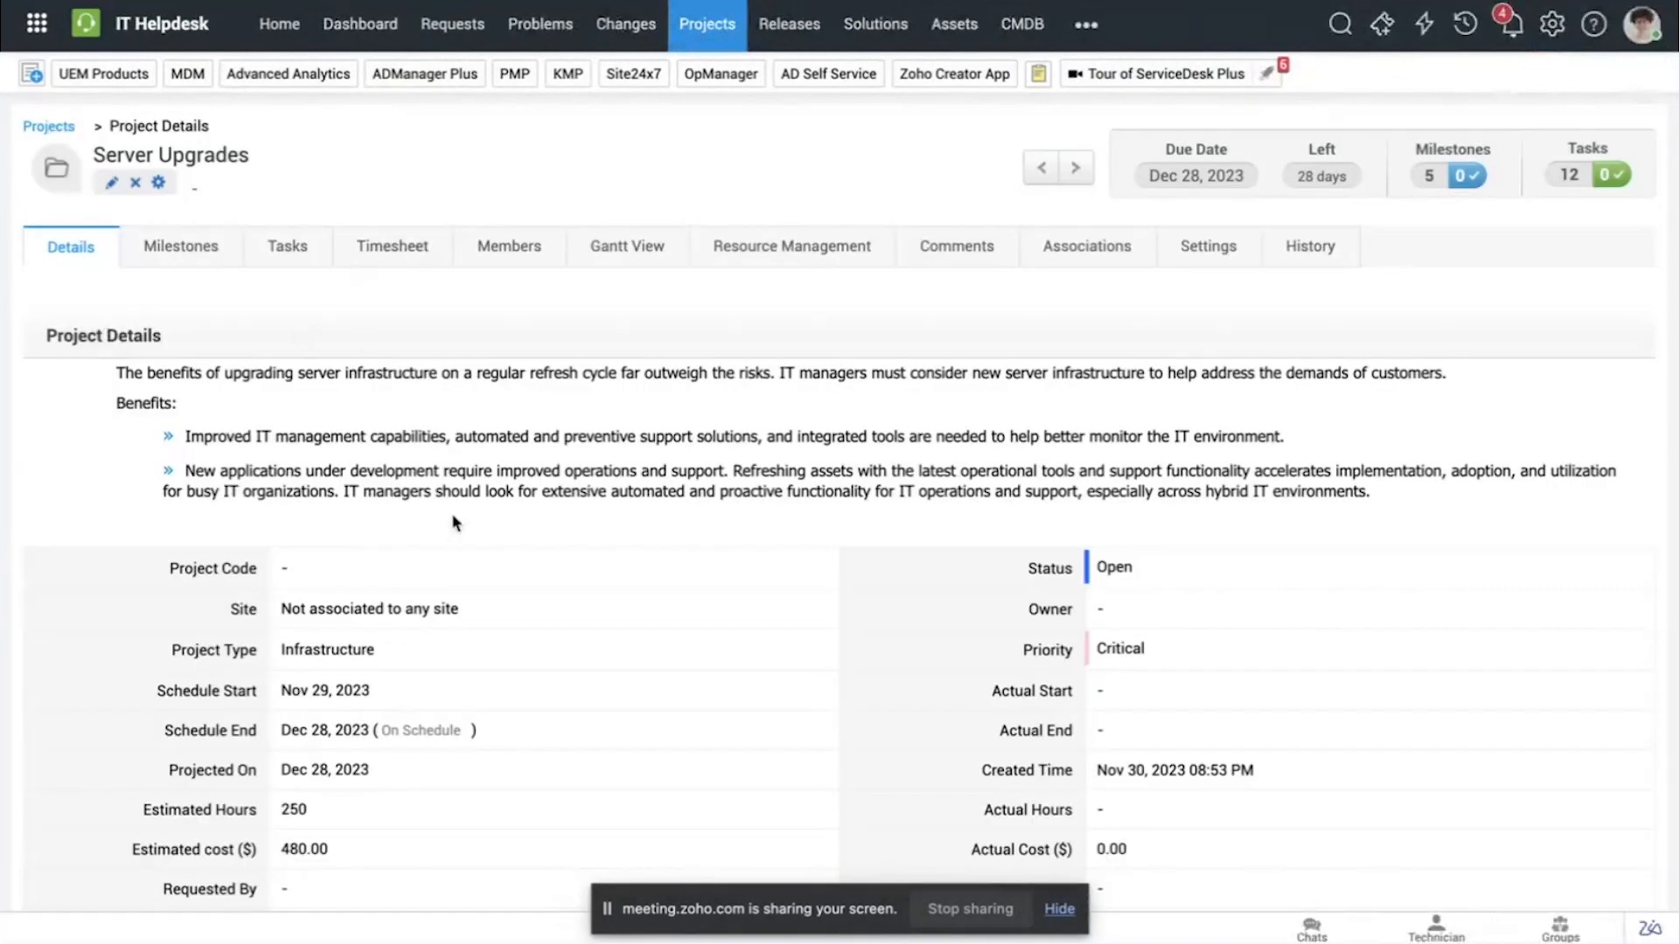
pyautogui.scroll(-2, 454, 523)
pyautogui.scroll(3, 456, 522)
pyautogui.scroll(-2, 281, 408)
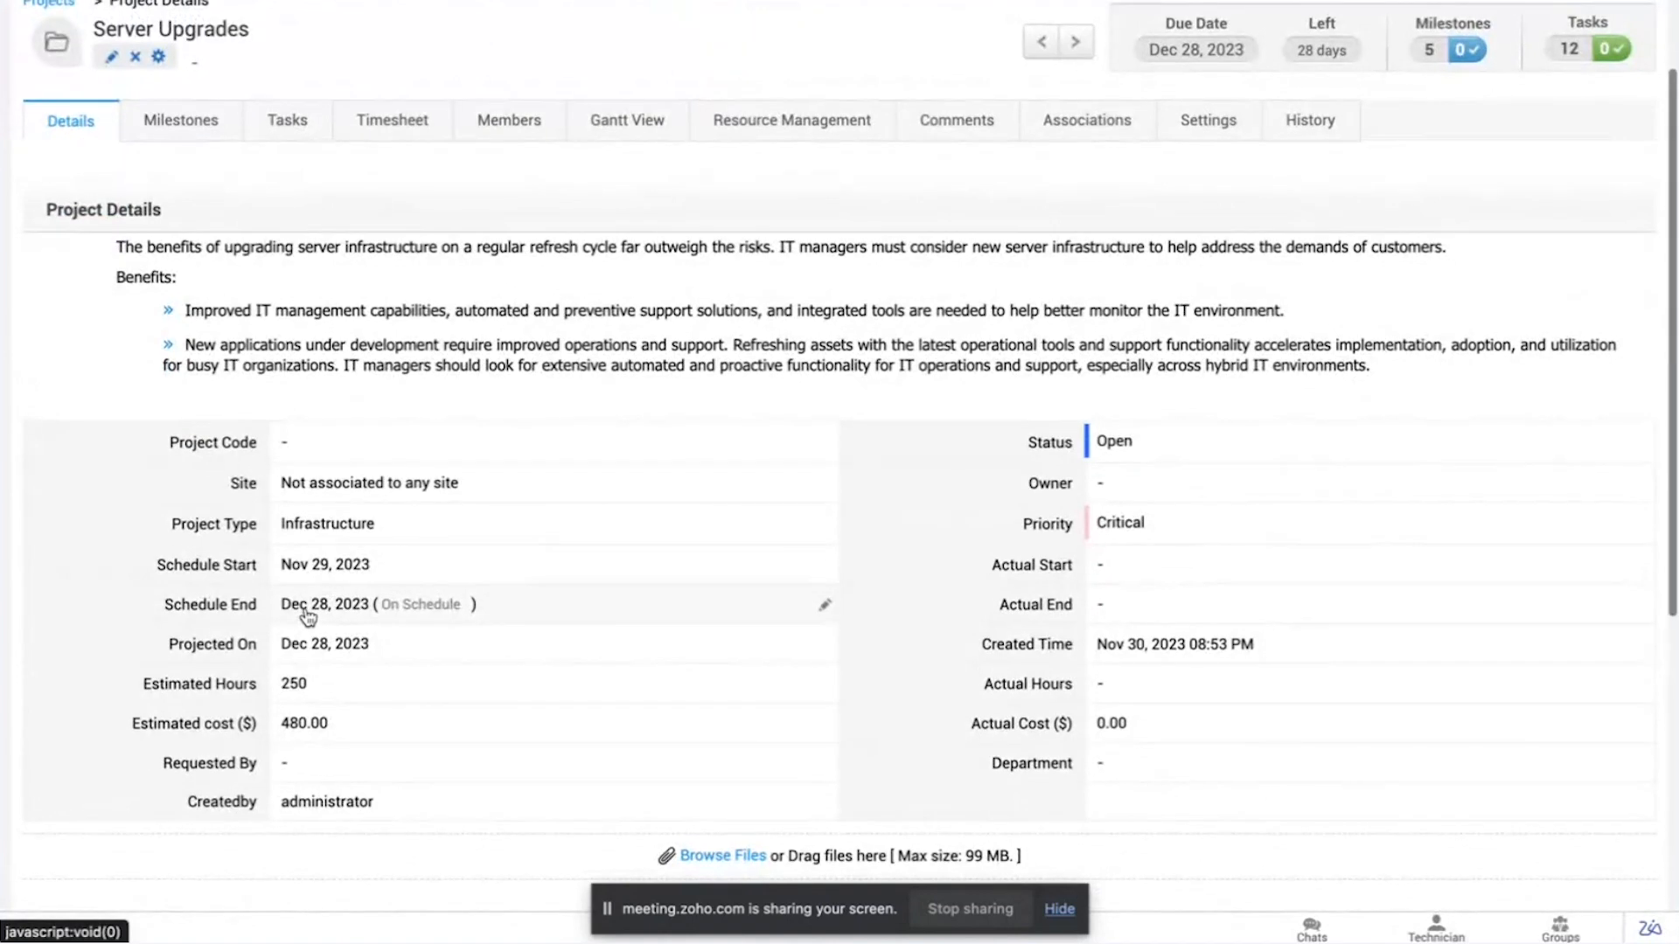
pyautogui.scroll(2, 298, 542)
pyautogui.click(187, 248)
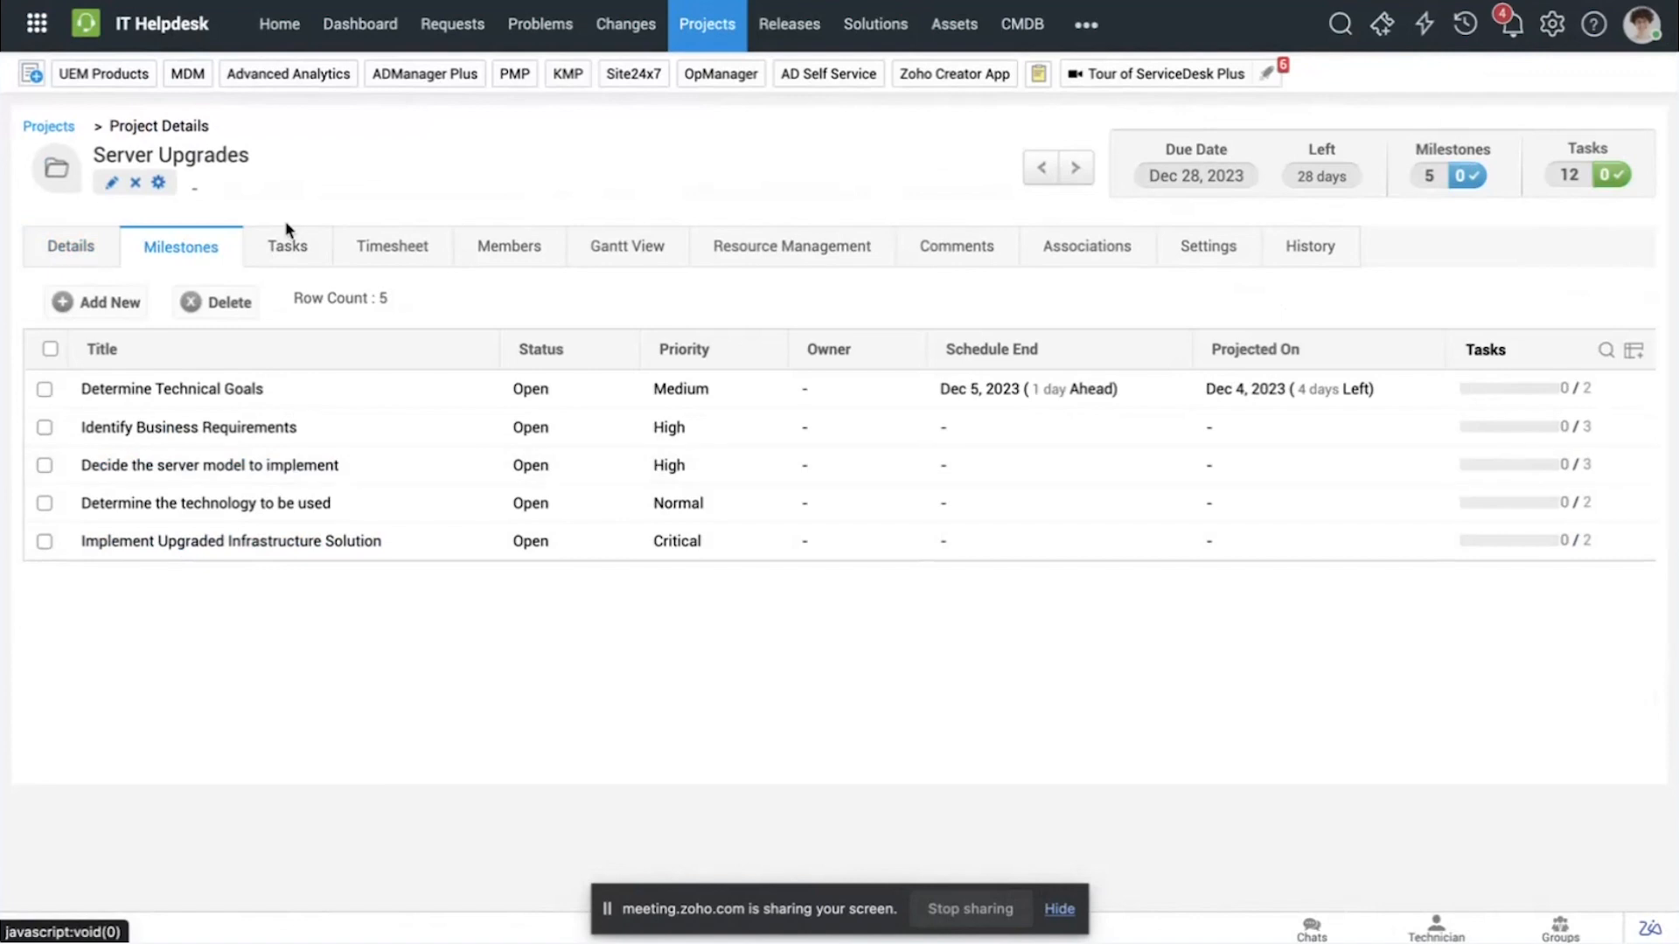
pyautogui.click(287, 247)
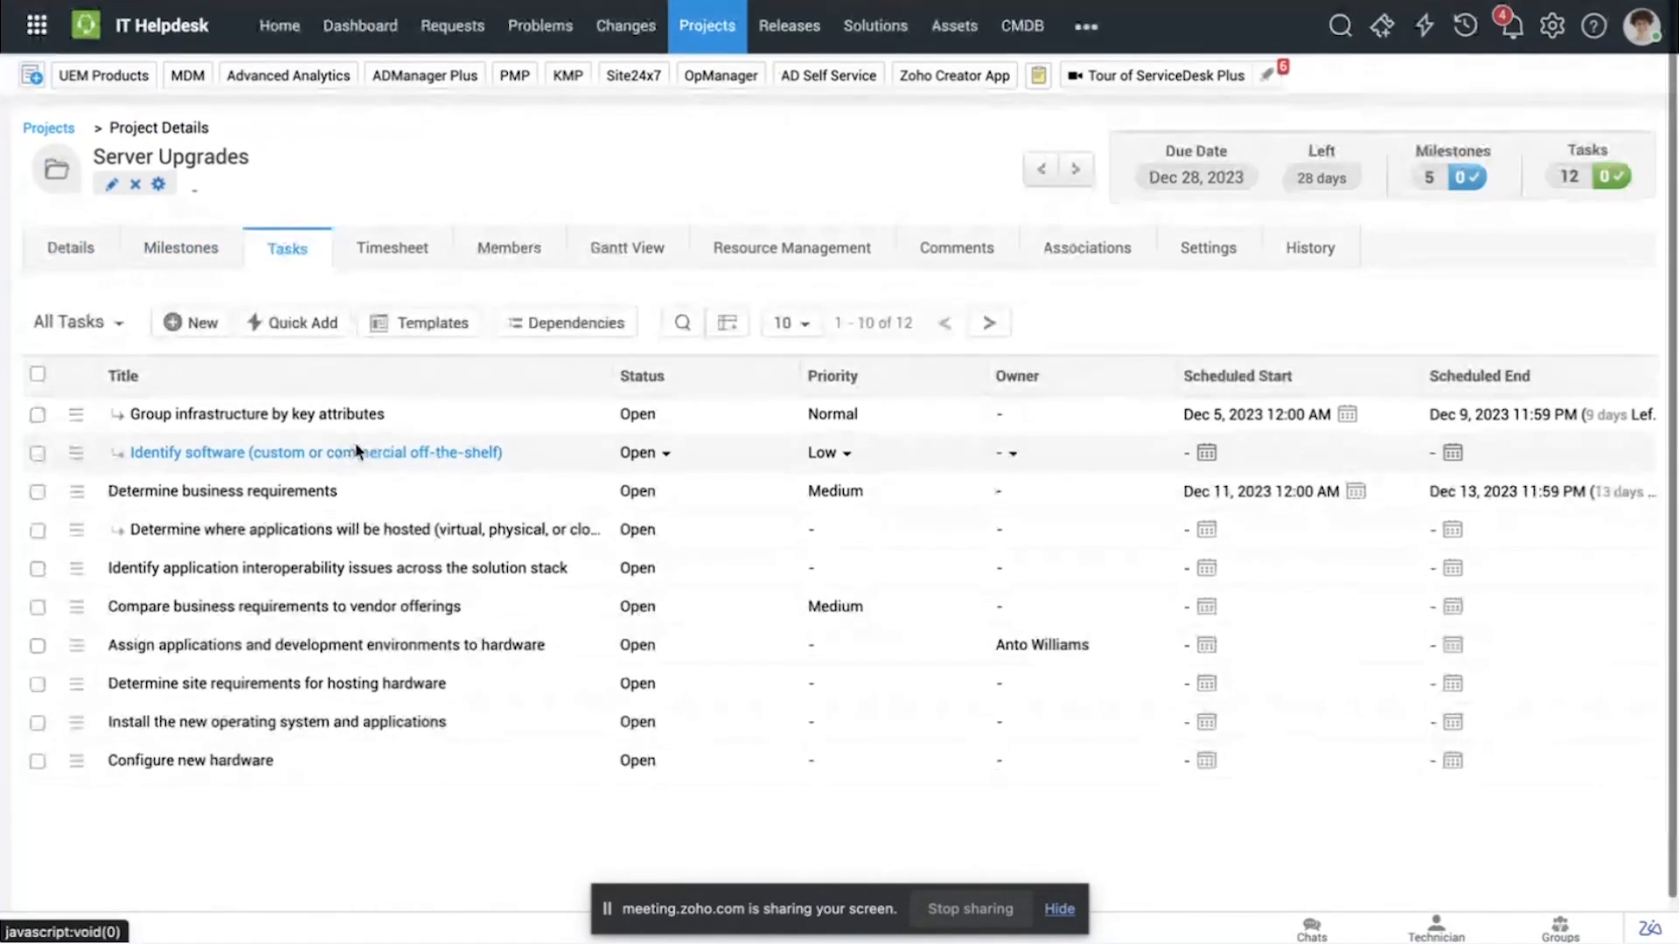
pyautogui.click(162, 249)
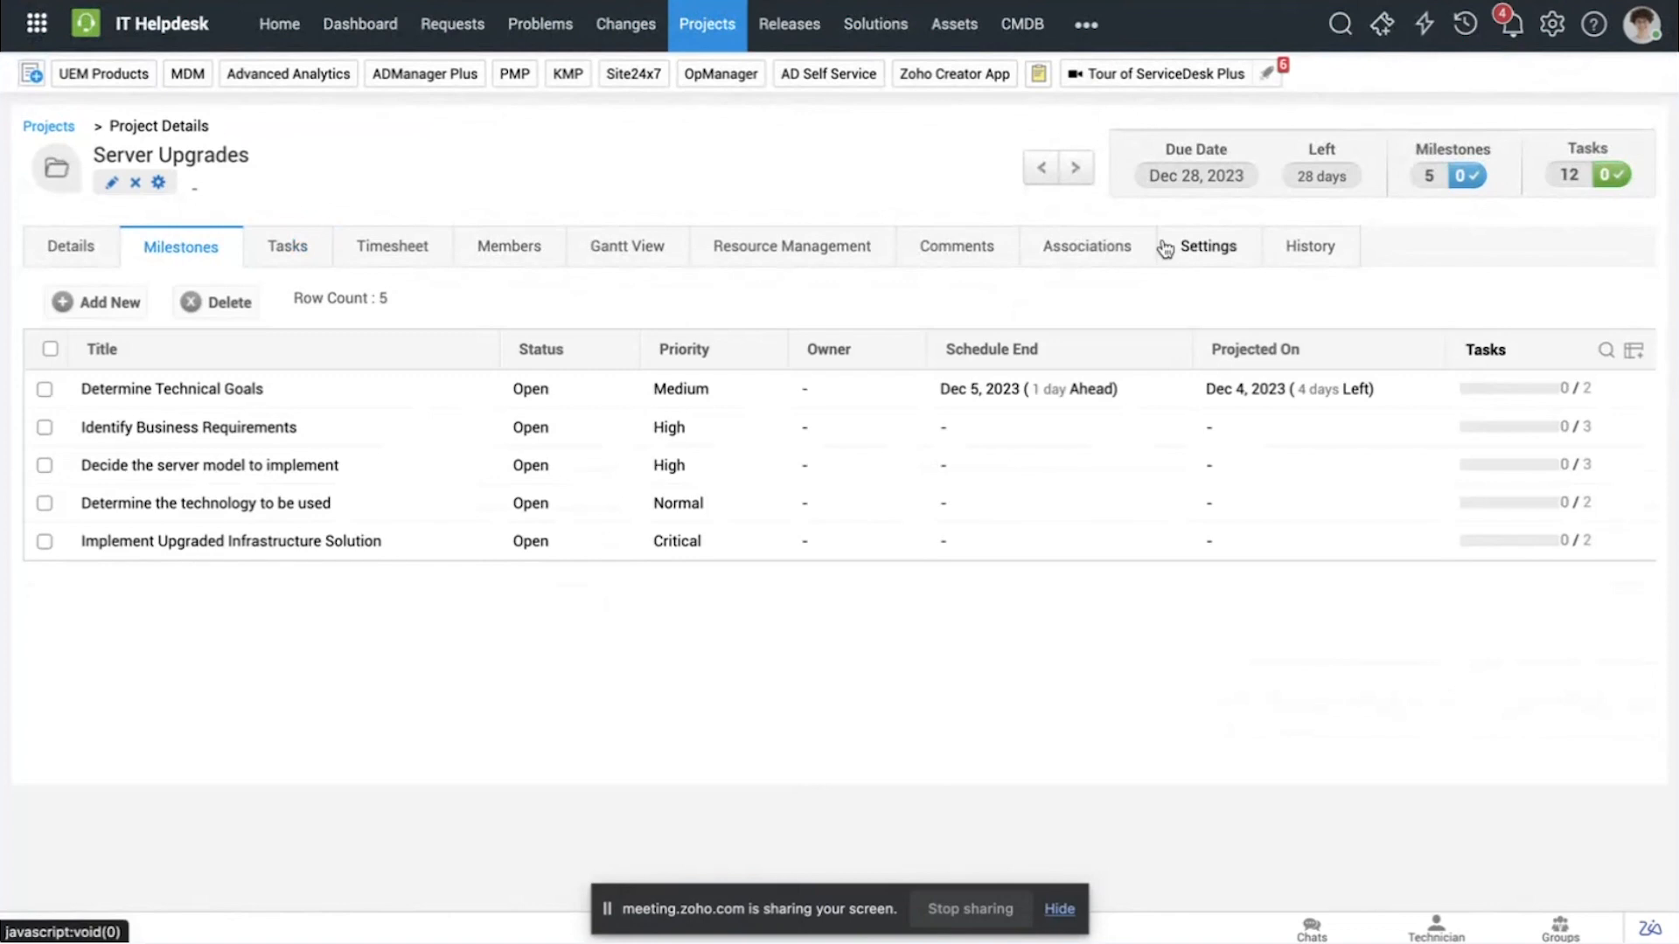
# Step: In the project's settings, disable dependency-based scheduling, enable strict project management and save
pyautogui.click(1197, 257)
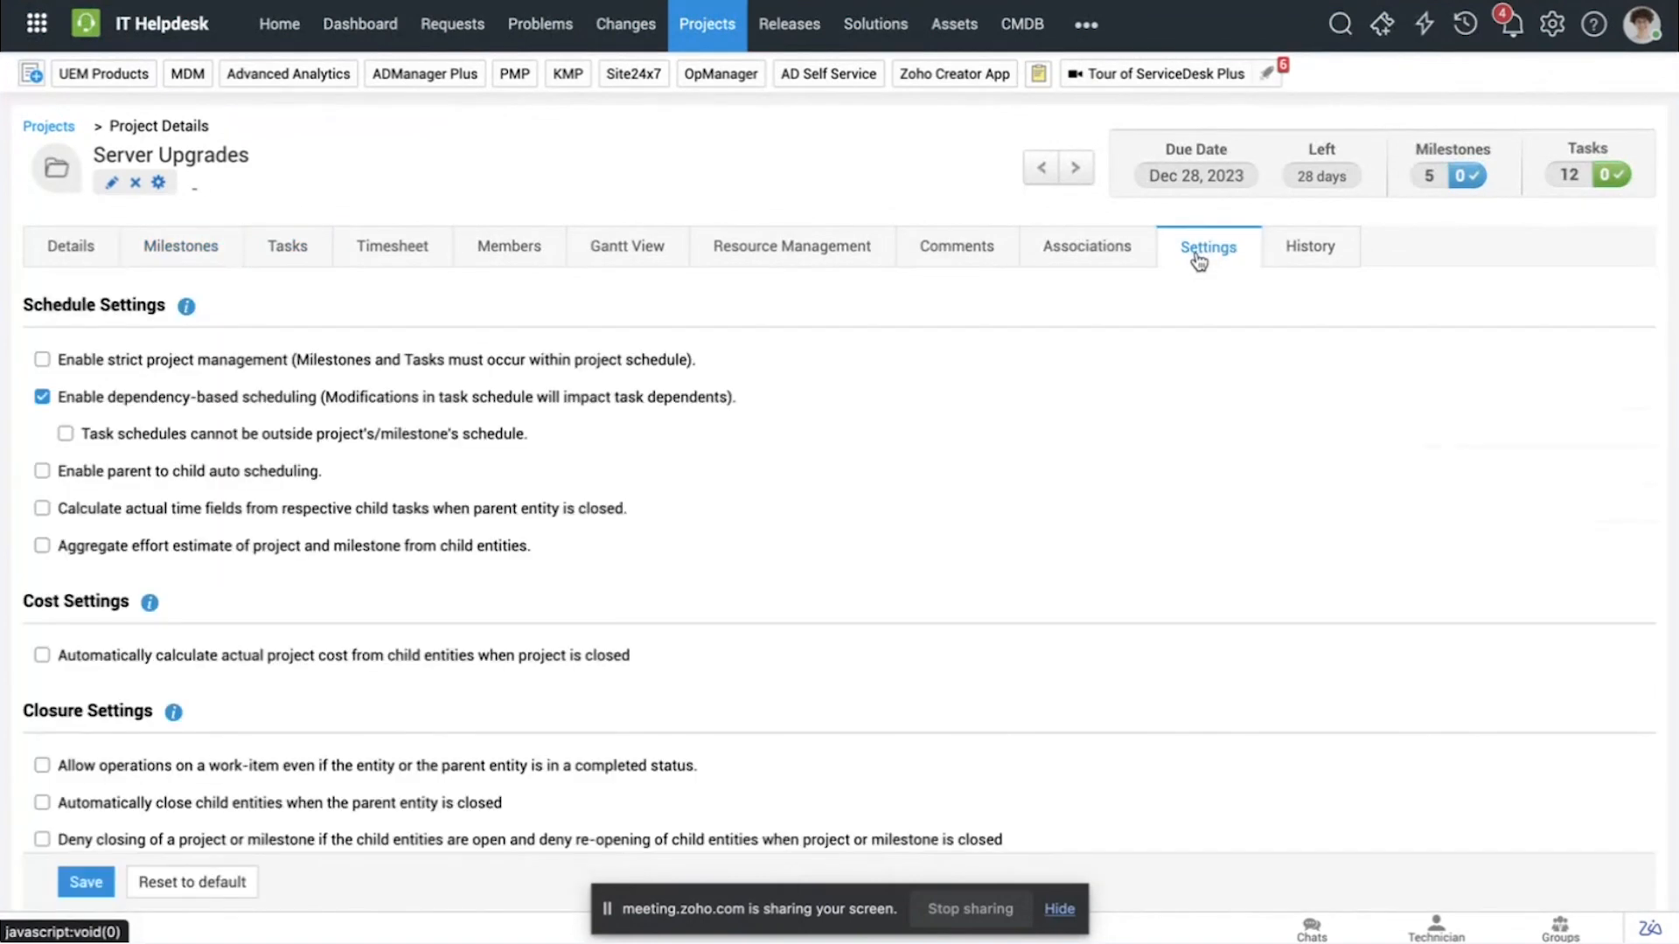
pyautogui.scroll(-2, 1038, 499)
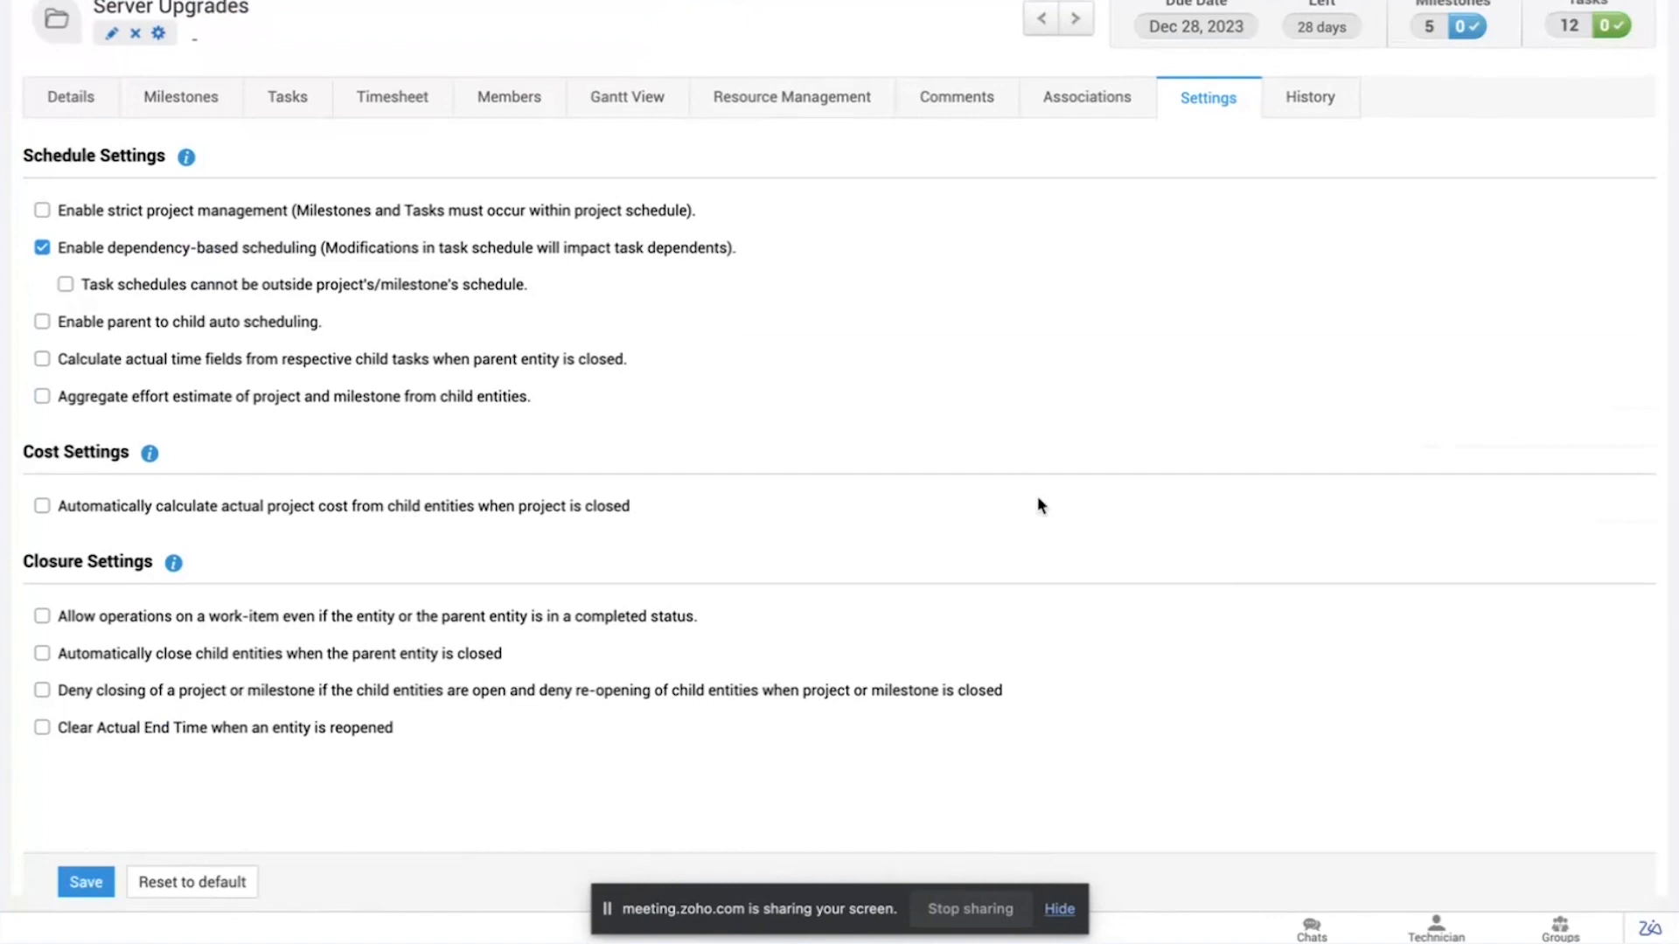
pyautogui.click(42, 248)
pyautogui.click(42, 213)
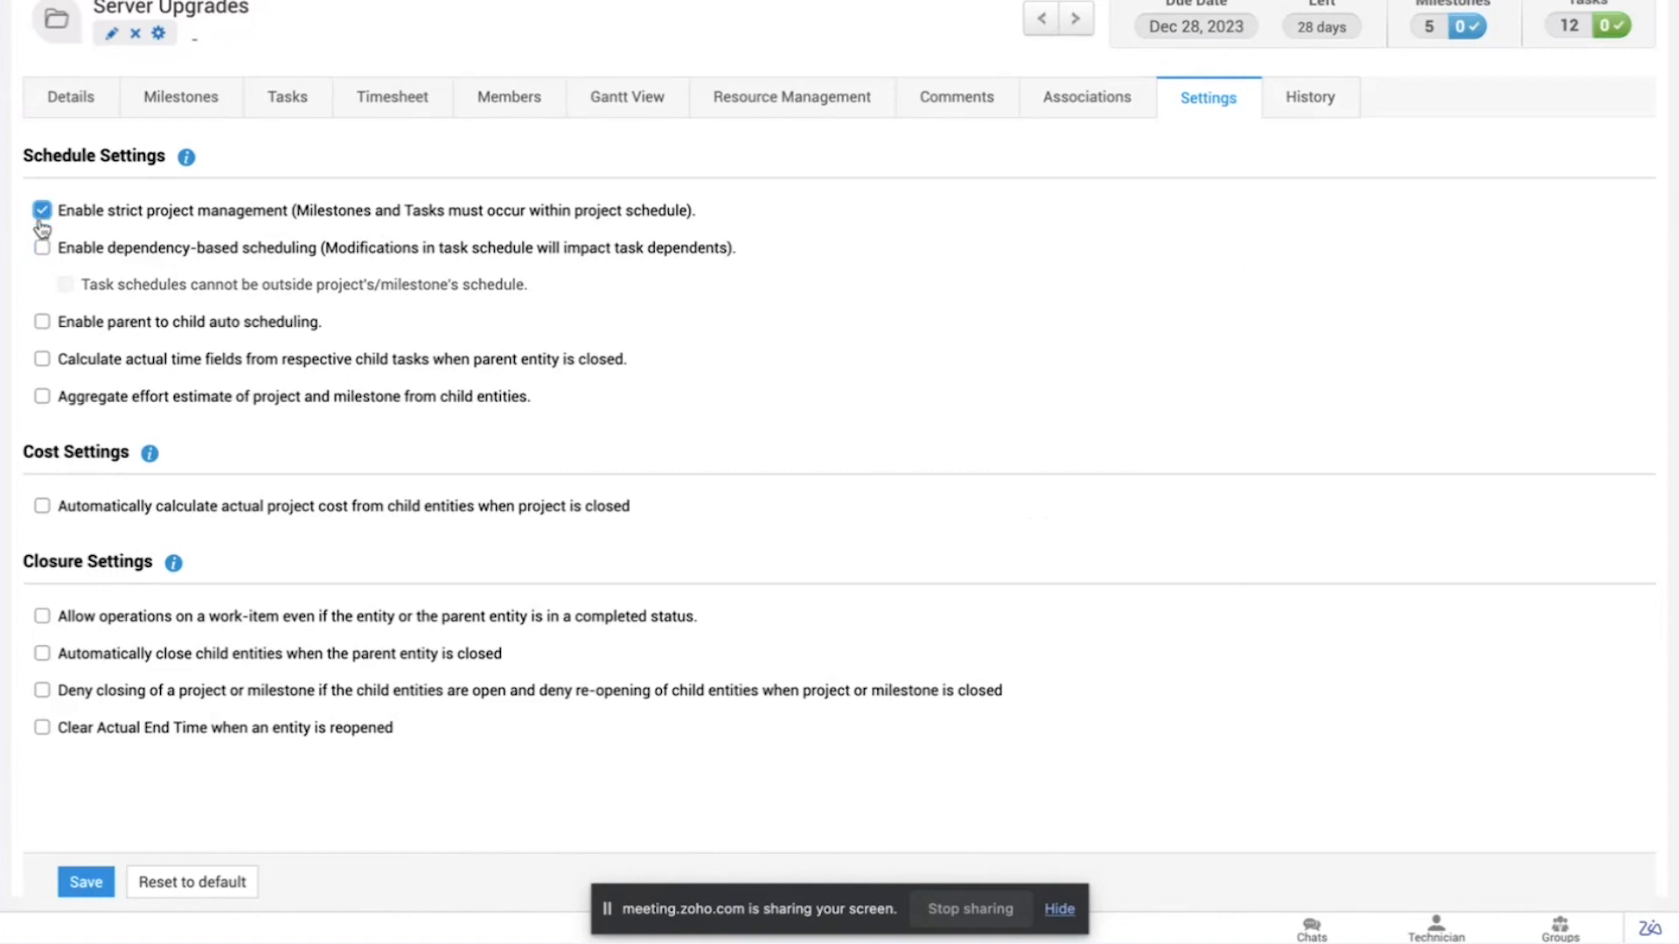
pyautogui.click(76, 888)
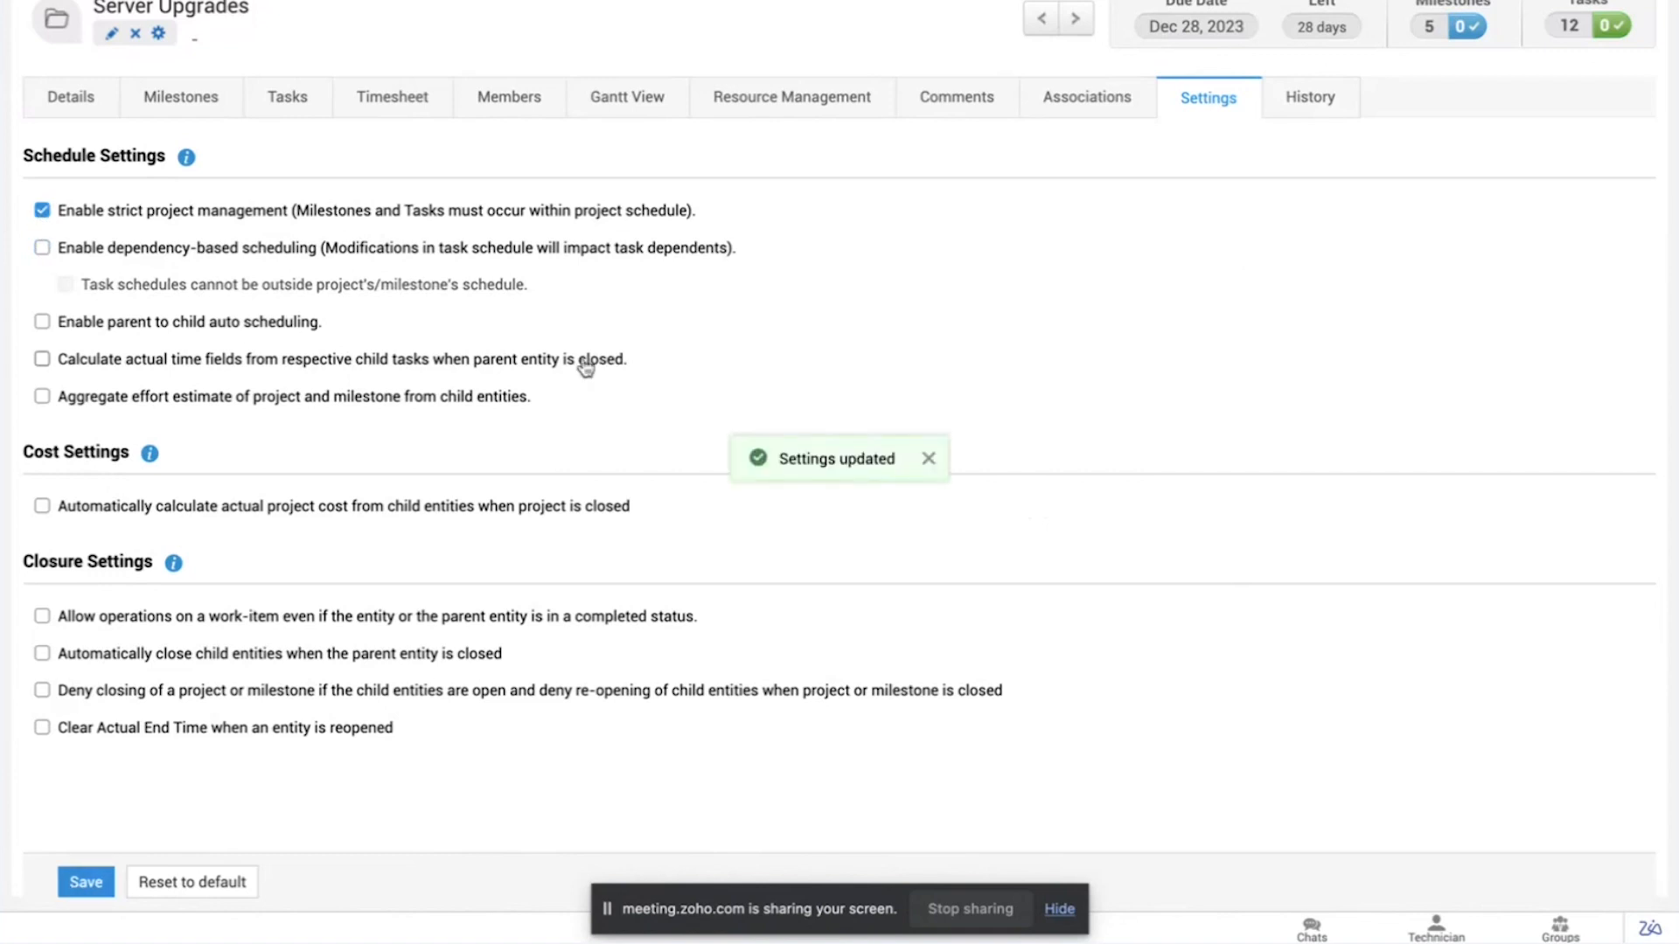
# Step: Set the schedule end of the Determine Technical Goals milestone to Jan 4, 2024 and update the milestone
pyautogui.scroll(3, 581, 365)
pyautogui.click(159, 251)
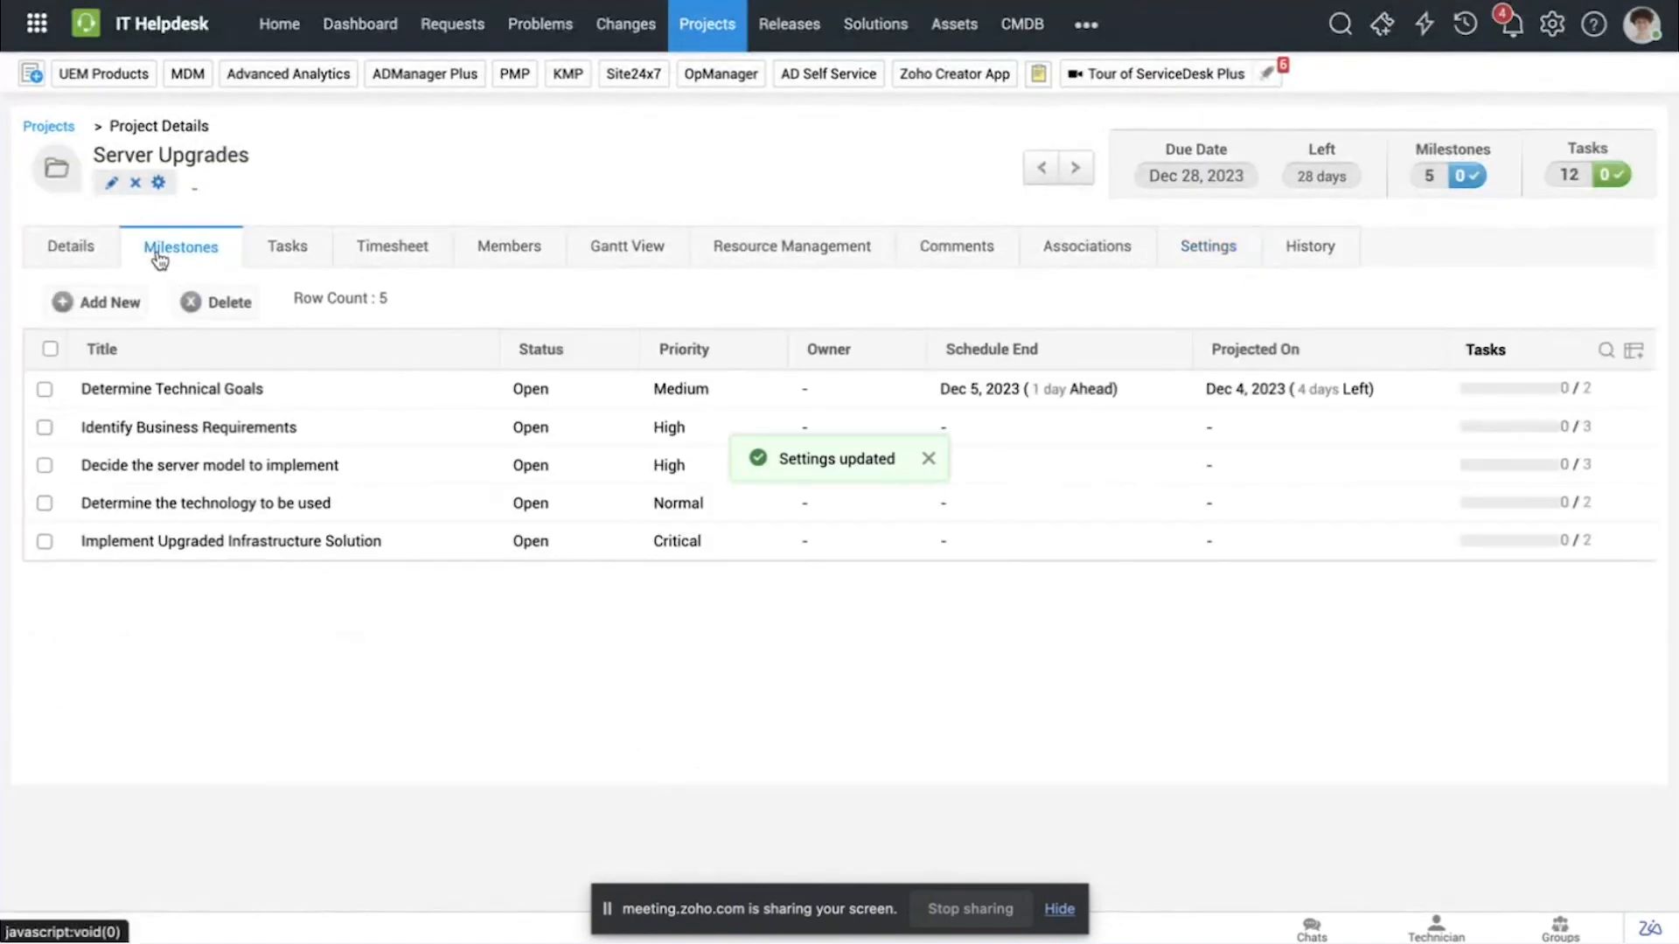
pyautogui.click(45, 390)
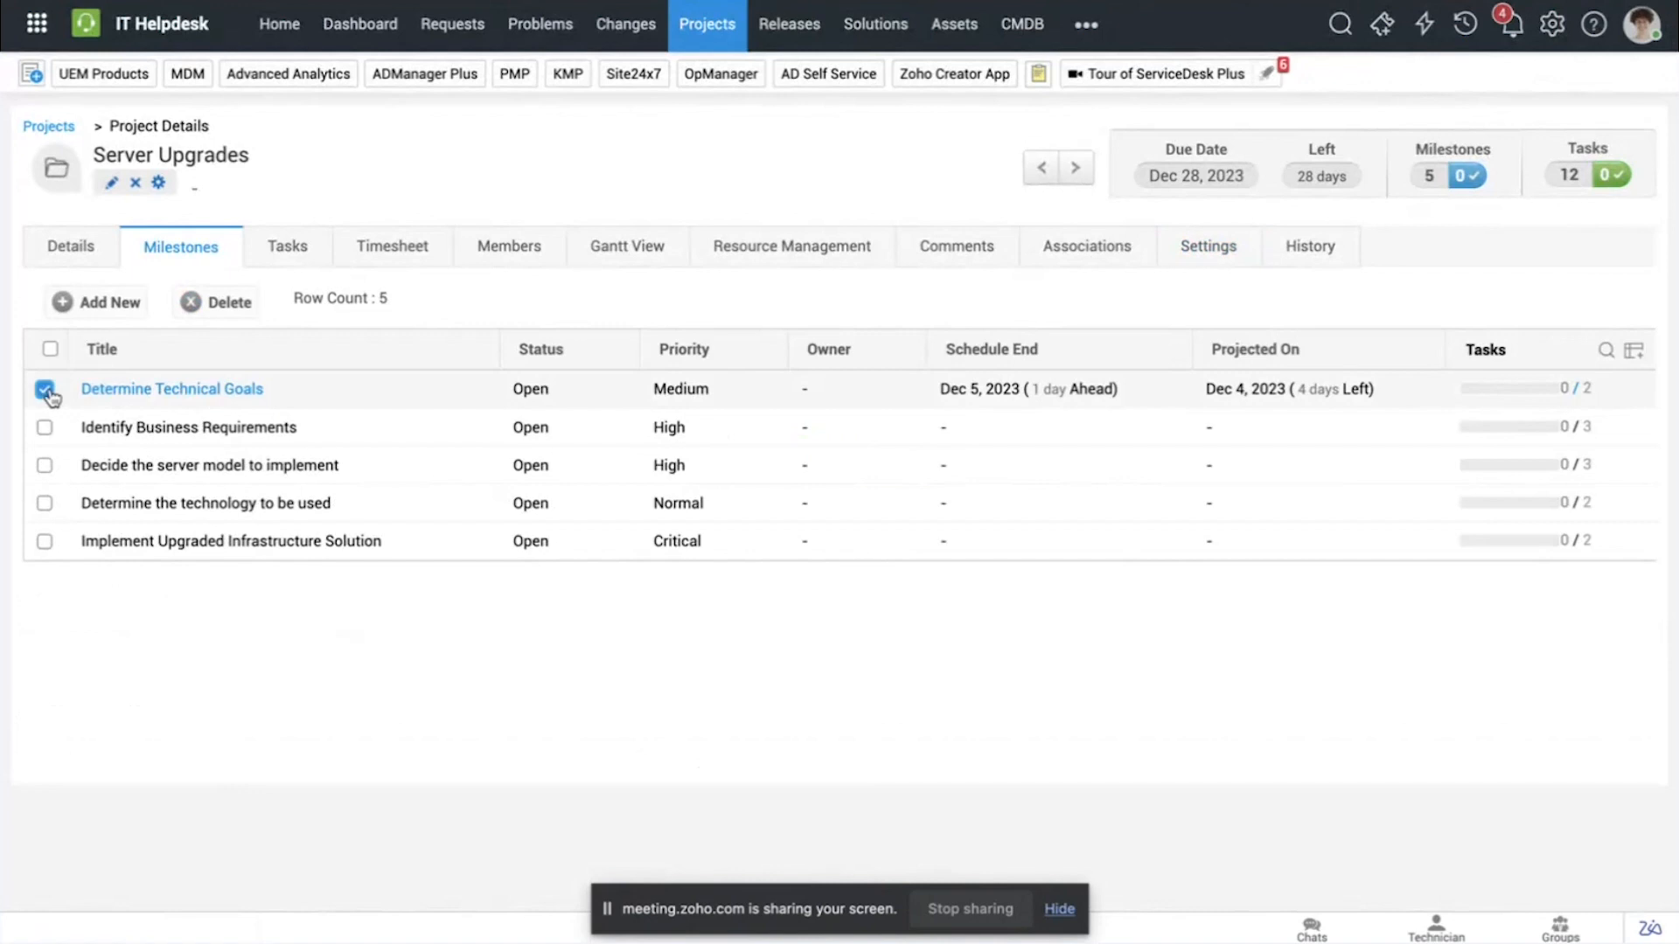
pyautogui.click(132, 388)
pyautogui.click(114, 184)
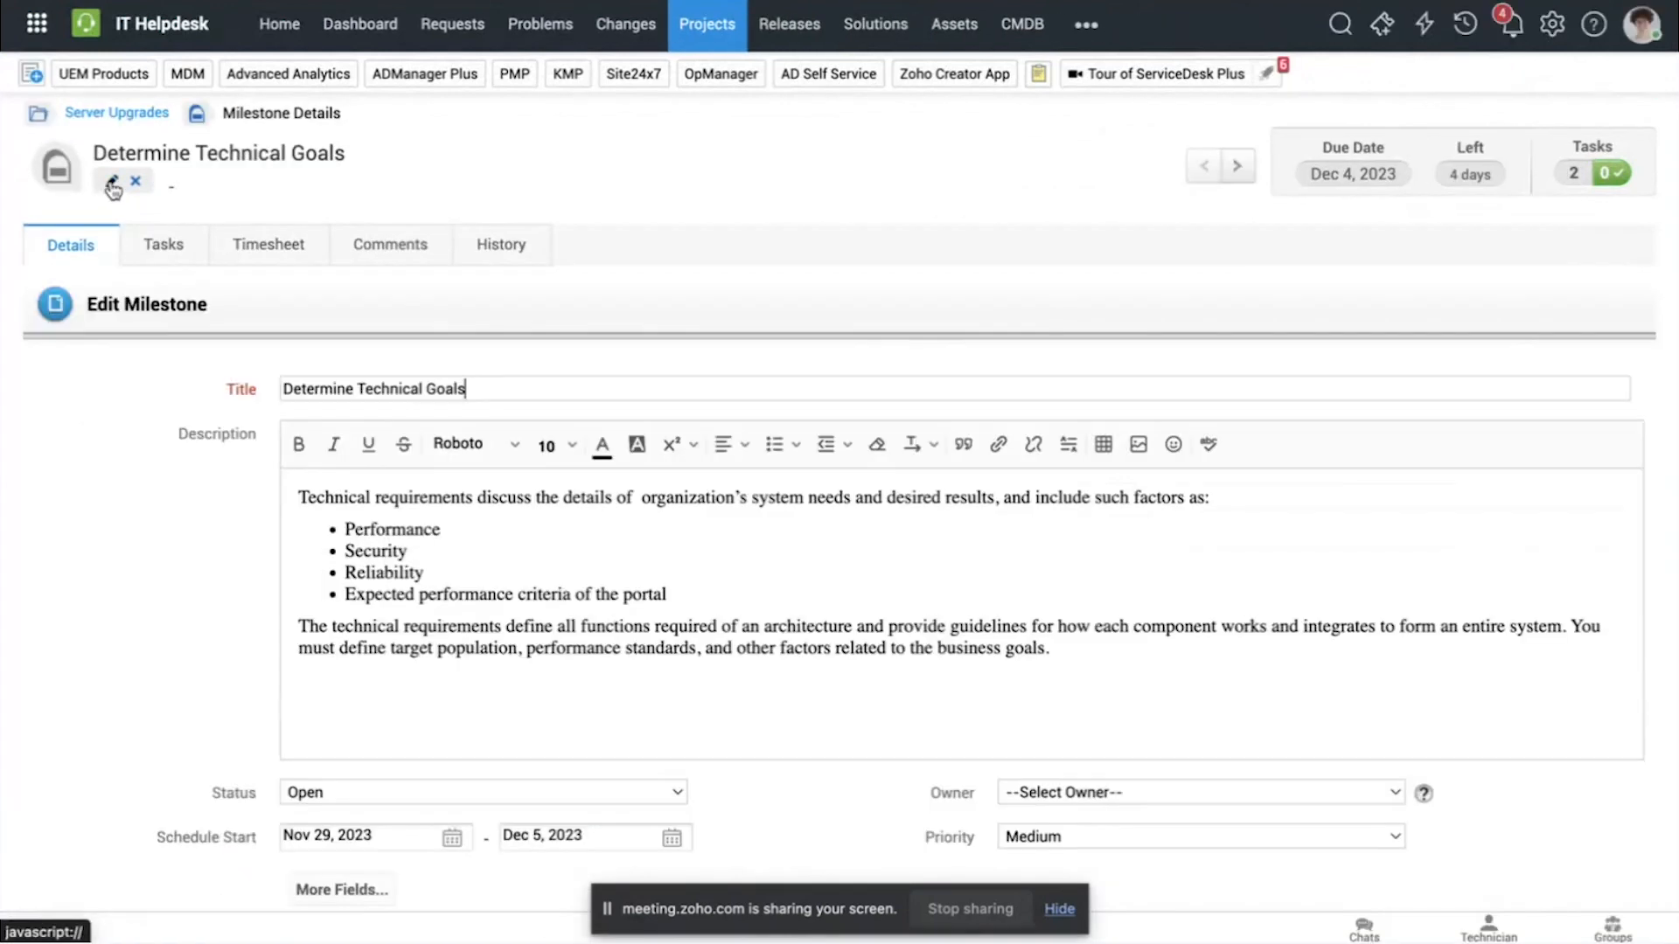
pyautogui.scroll(-1, 281, 464)
pyautogui.click(672, 757)
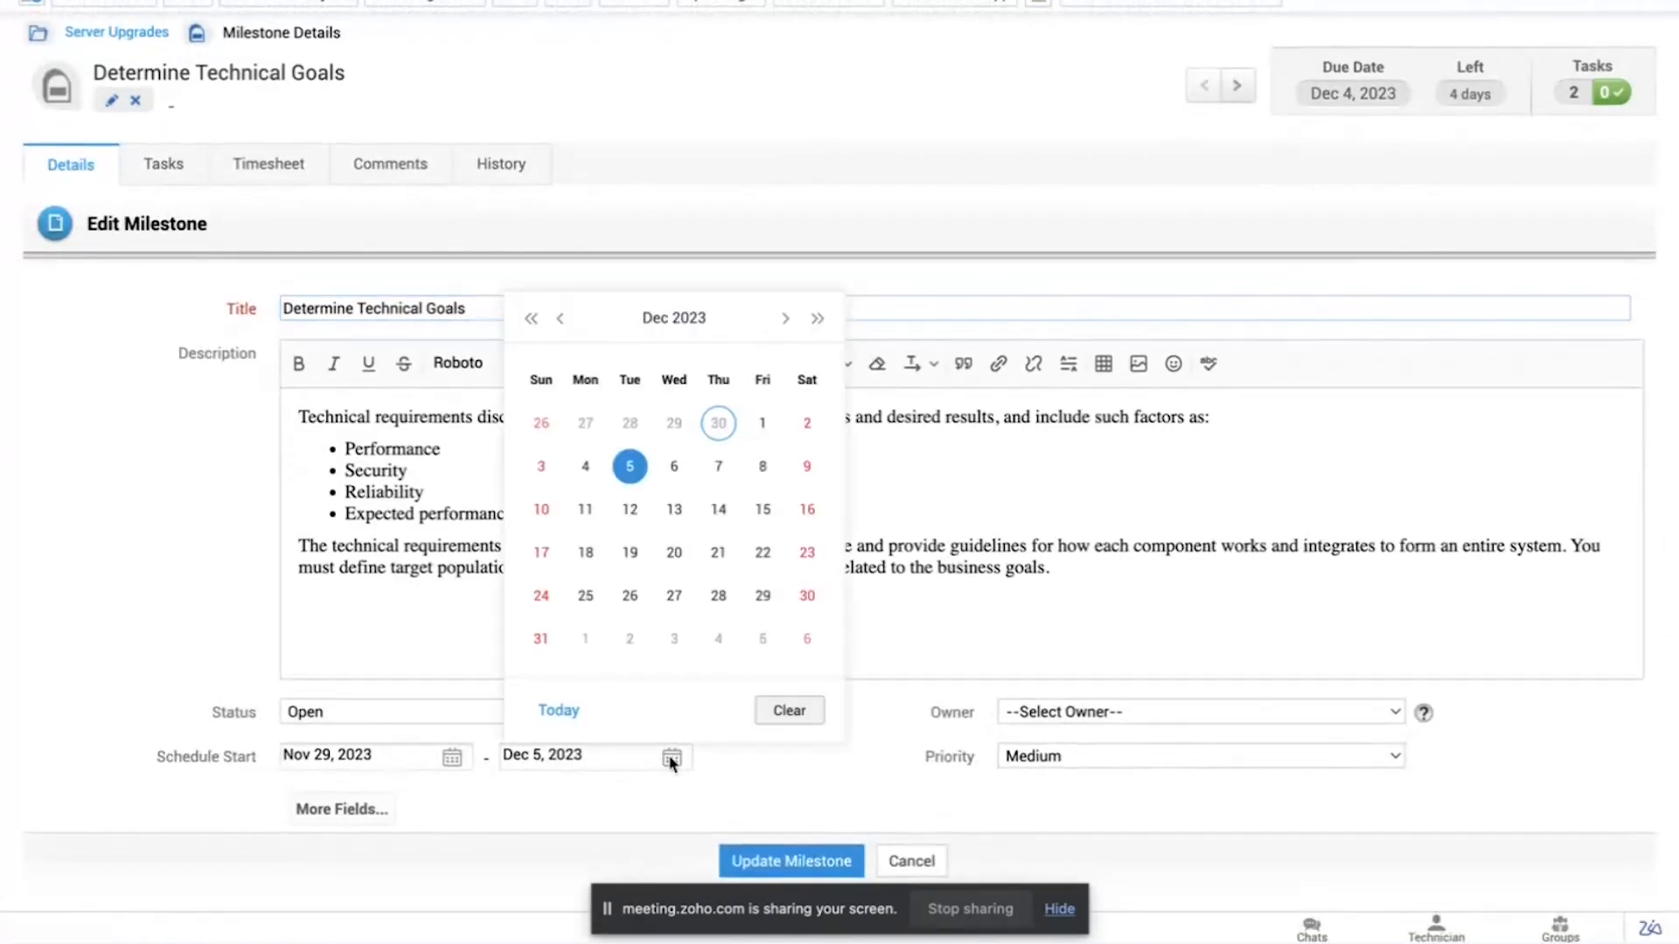
pyautogui.click(791, 325)
pyautogui.click(733, 423)
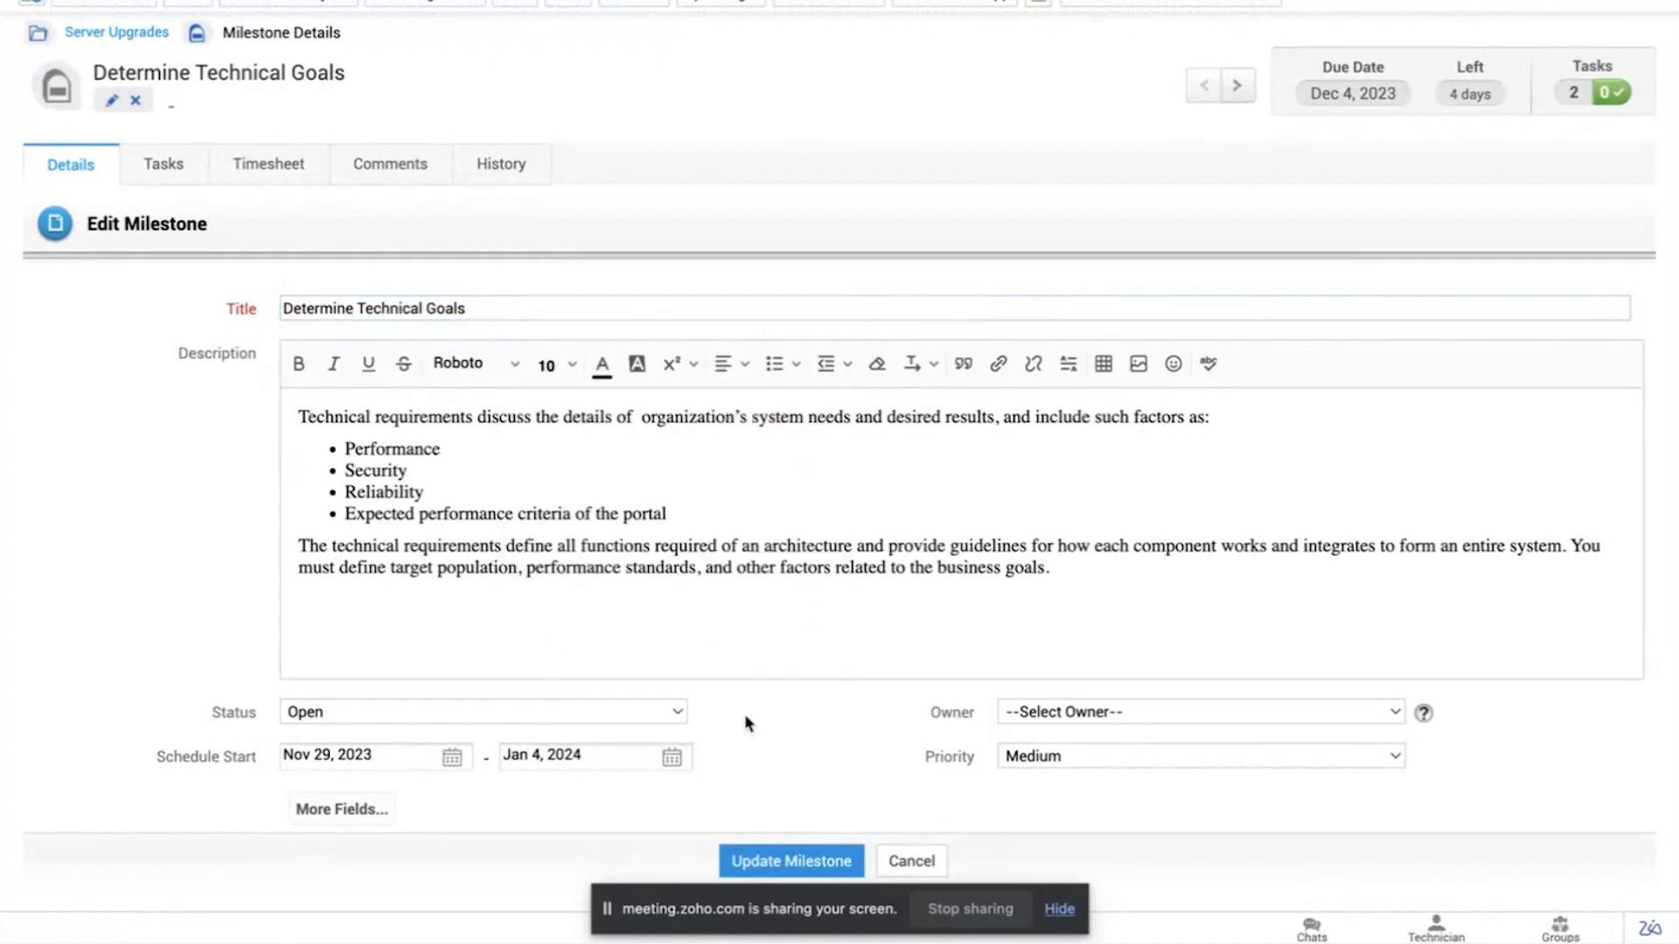
pyautogui.click(781, 861)
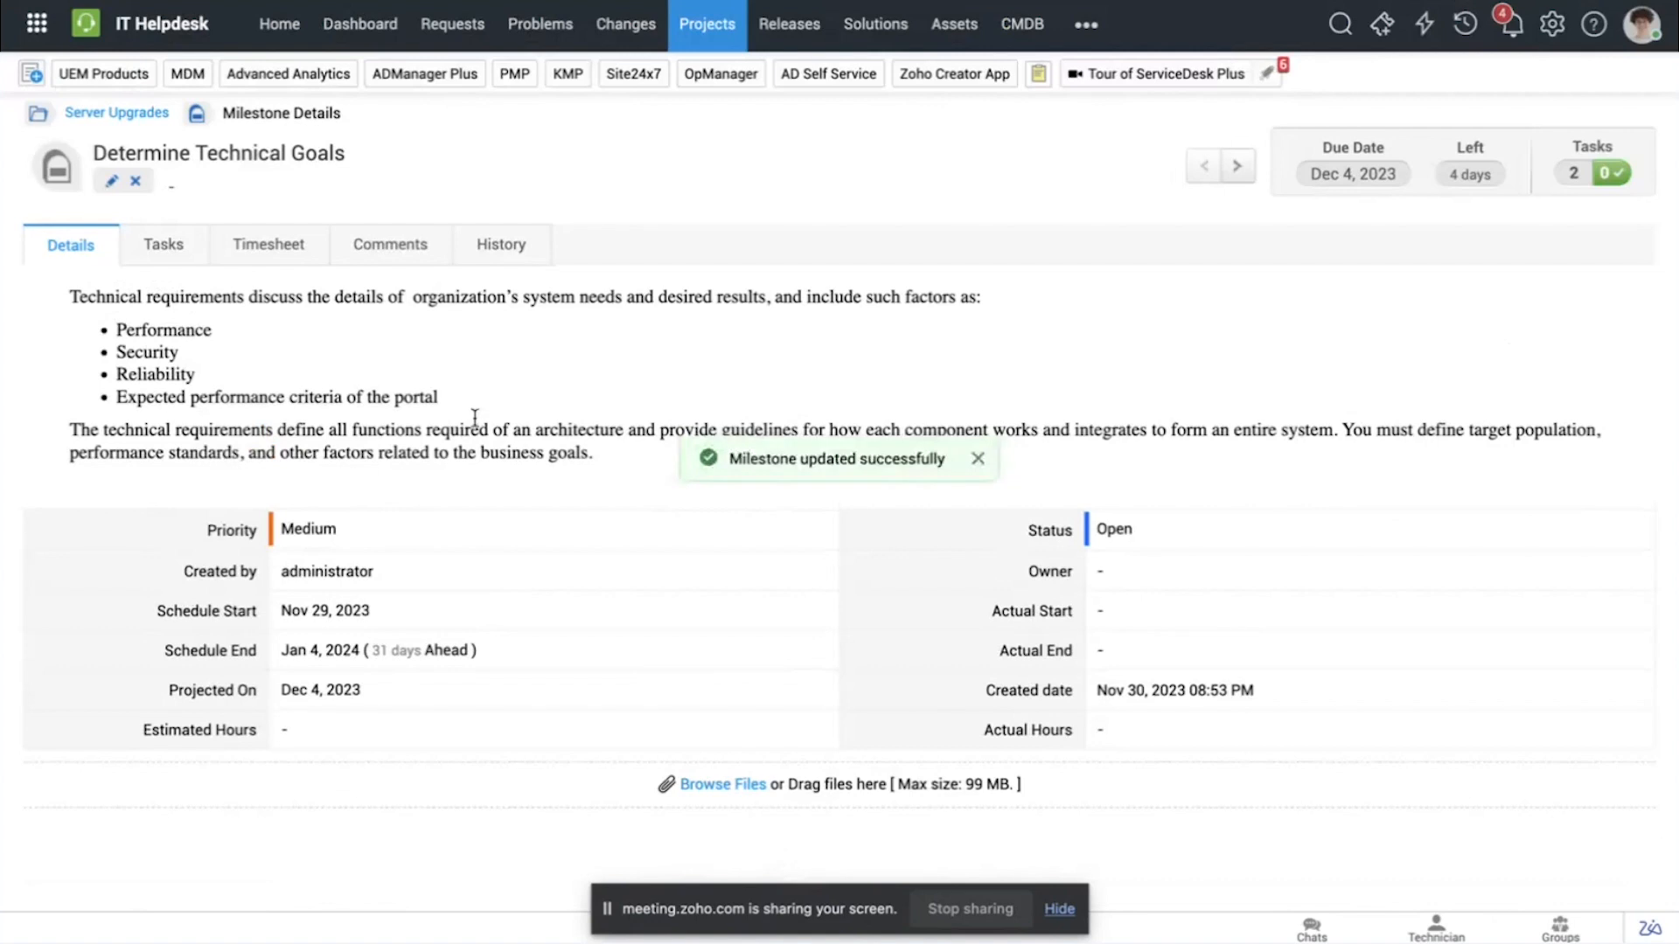
# Step: Return to the Server Upgrades project and check its schedule end date in the project details
pyautogui.click(133, 118)
pyautogui.scroll(-2, 532, 322)
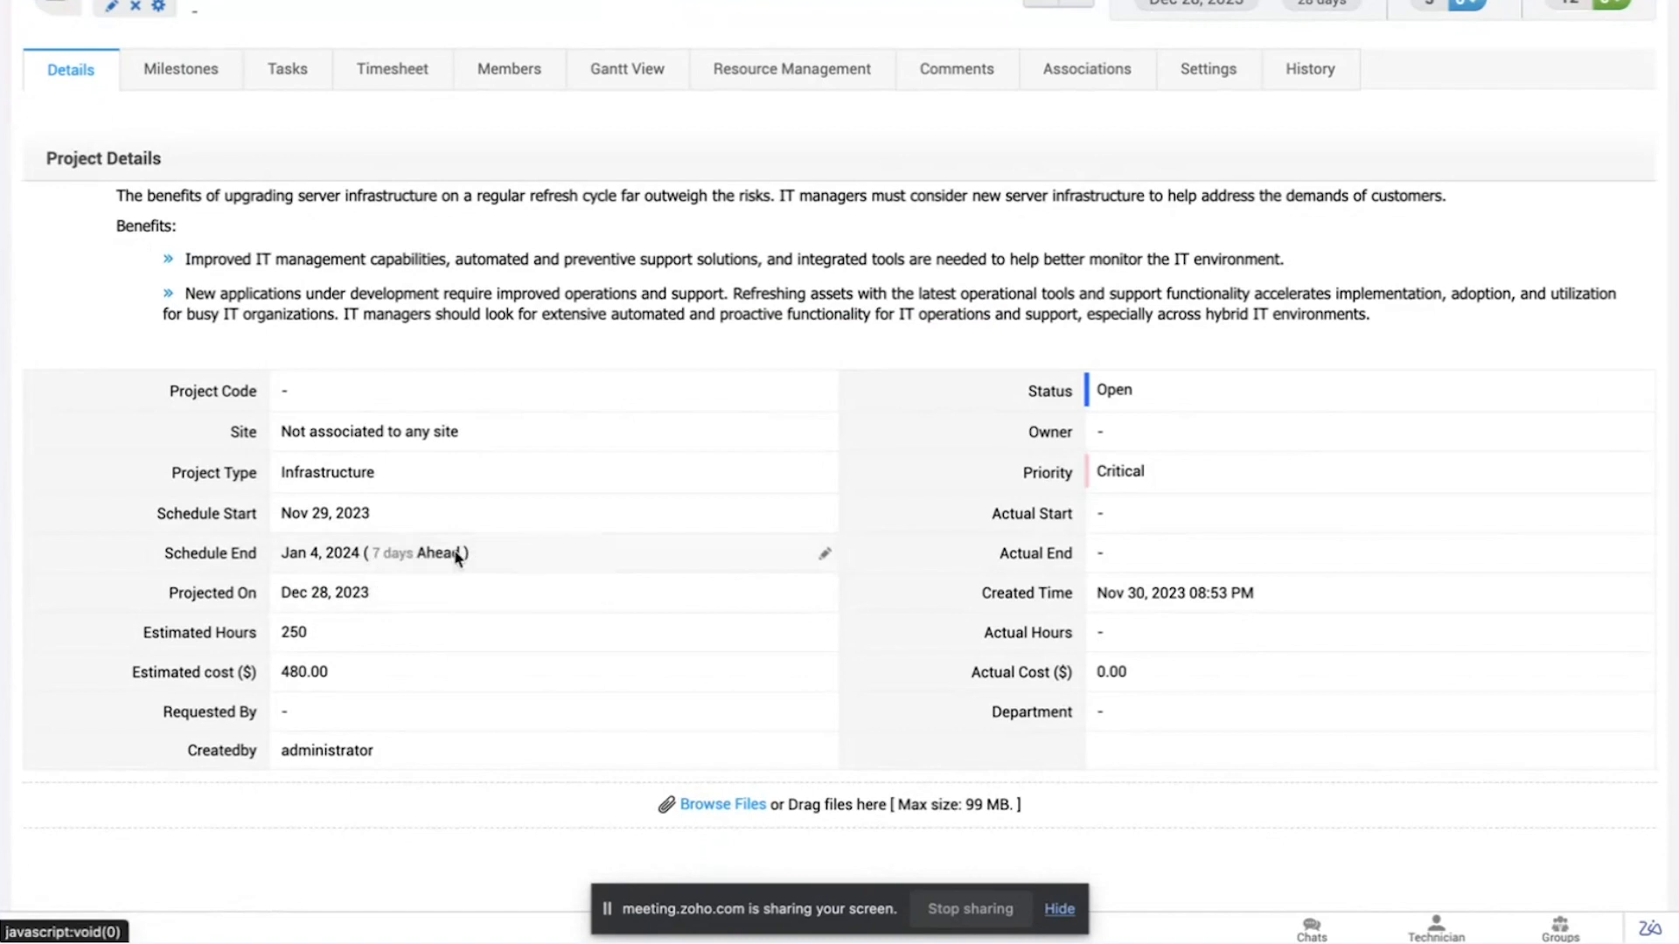
pyautogui.scroll(1, 479, 548)
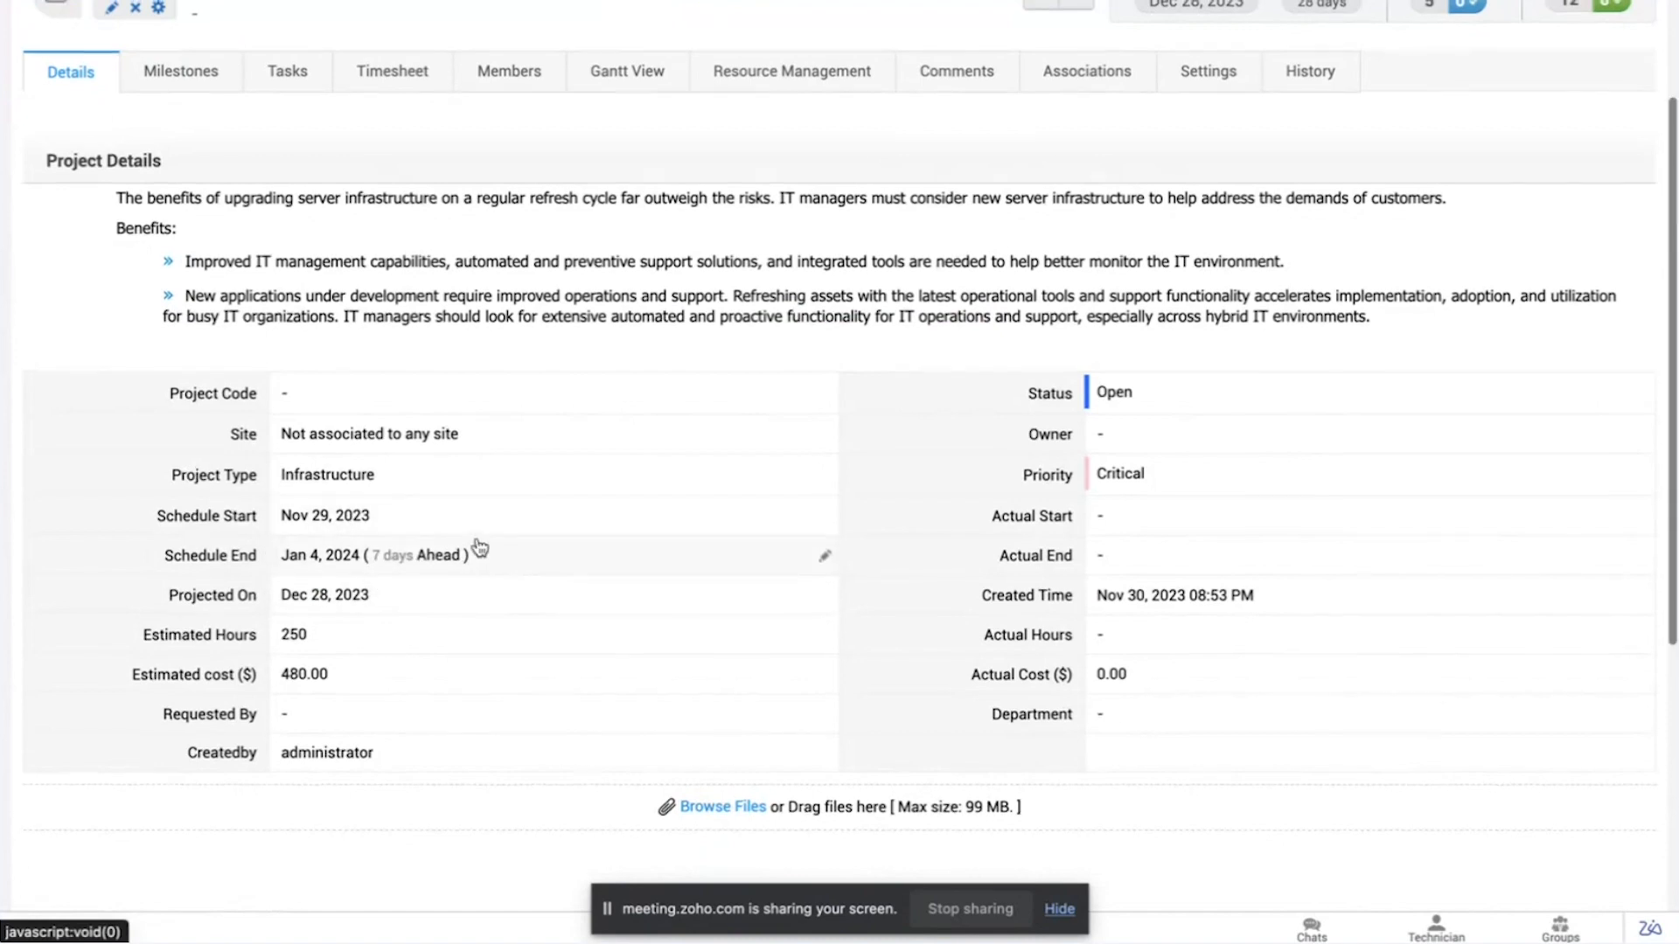
pyautogui.scroll(2, 479, 548)
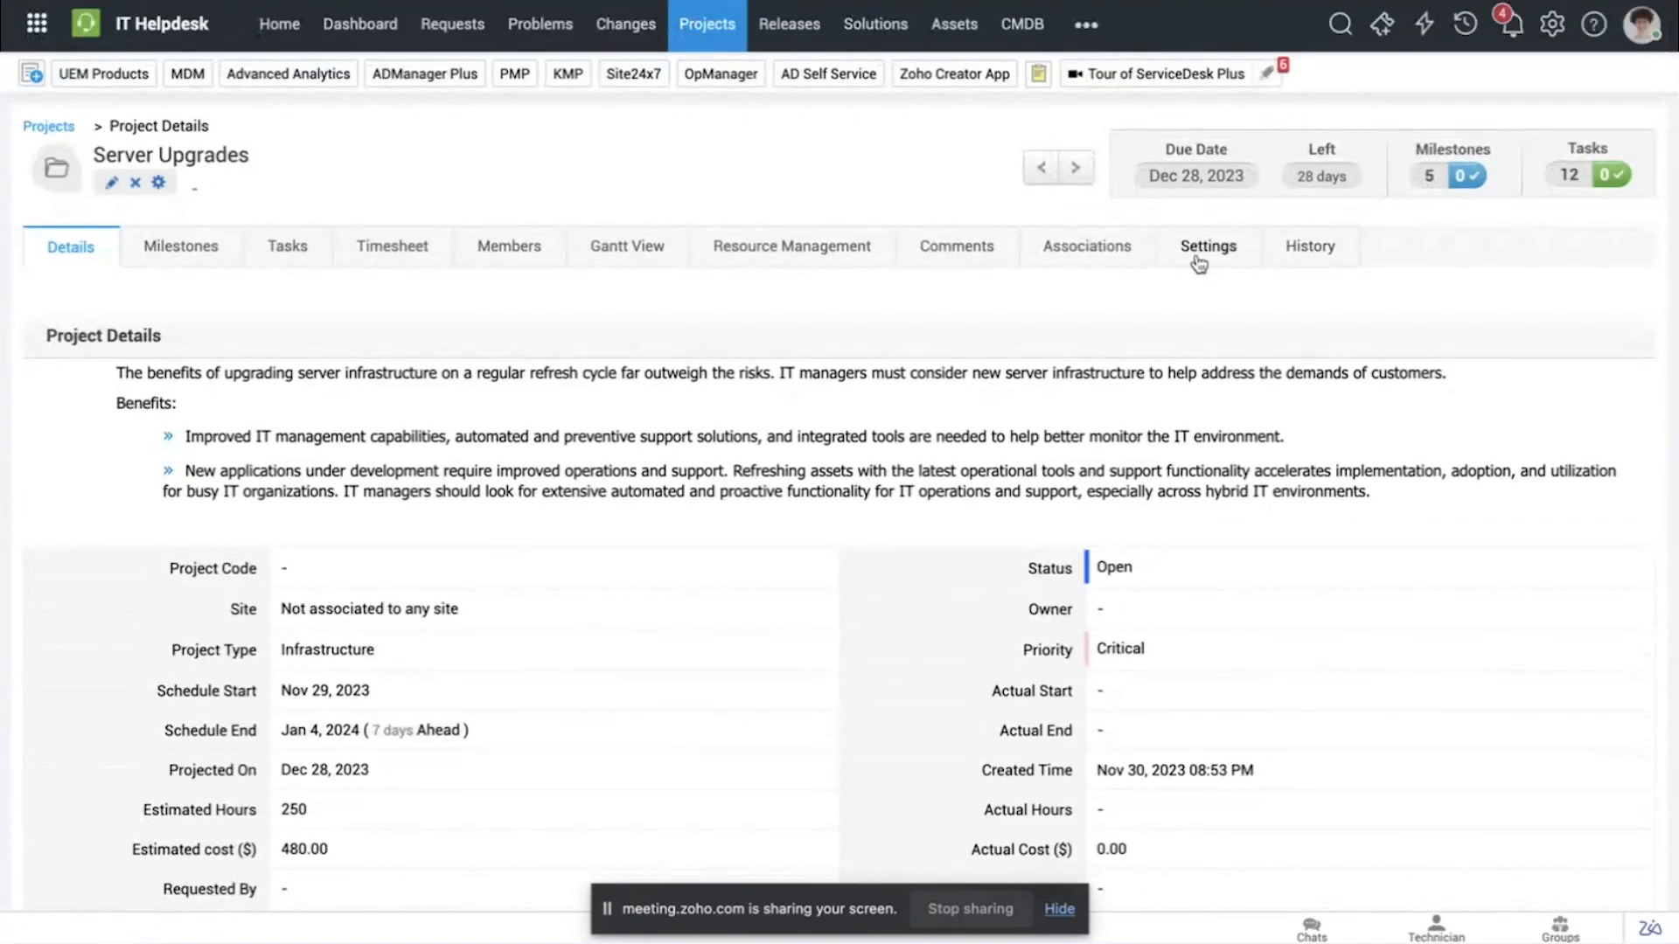
# Step: Try the parent-to-child scheduling, actual time calculation, effort aggregation and cost options in the project's settings, leaving them unsaved
pyautogui.click(1199, 264)
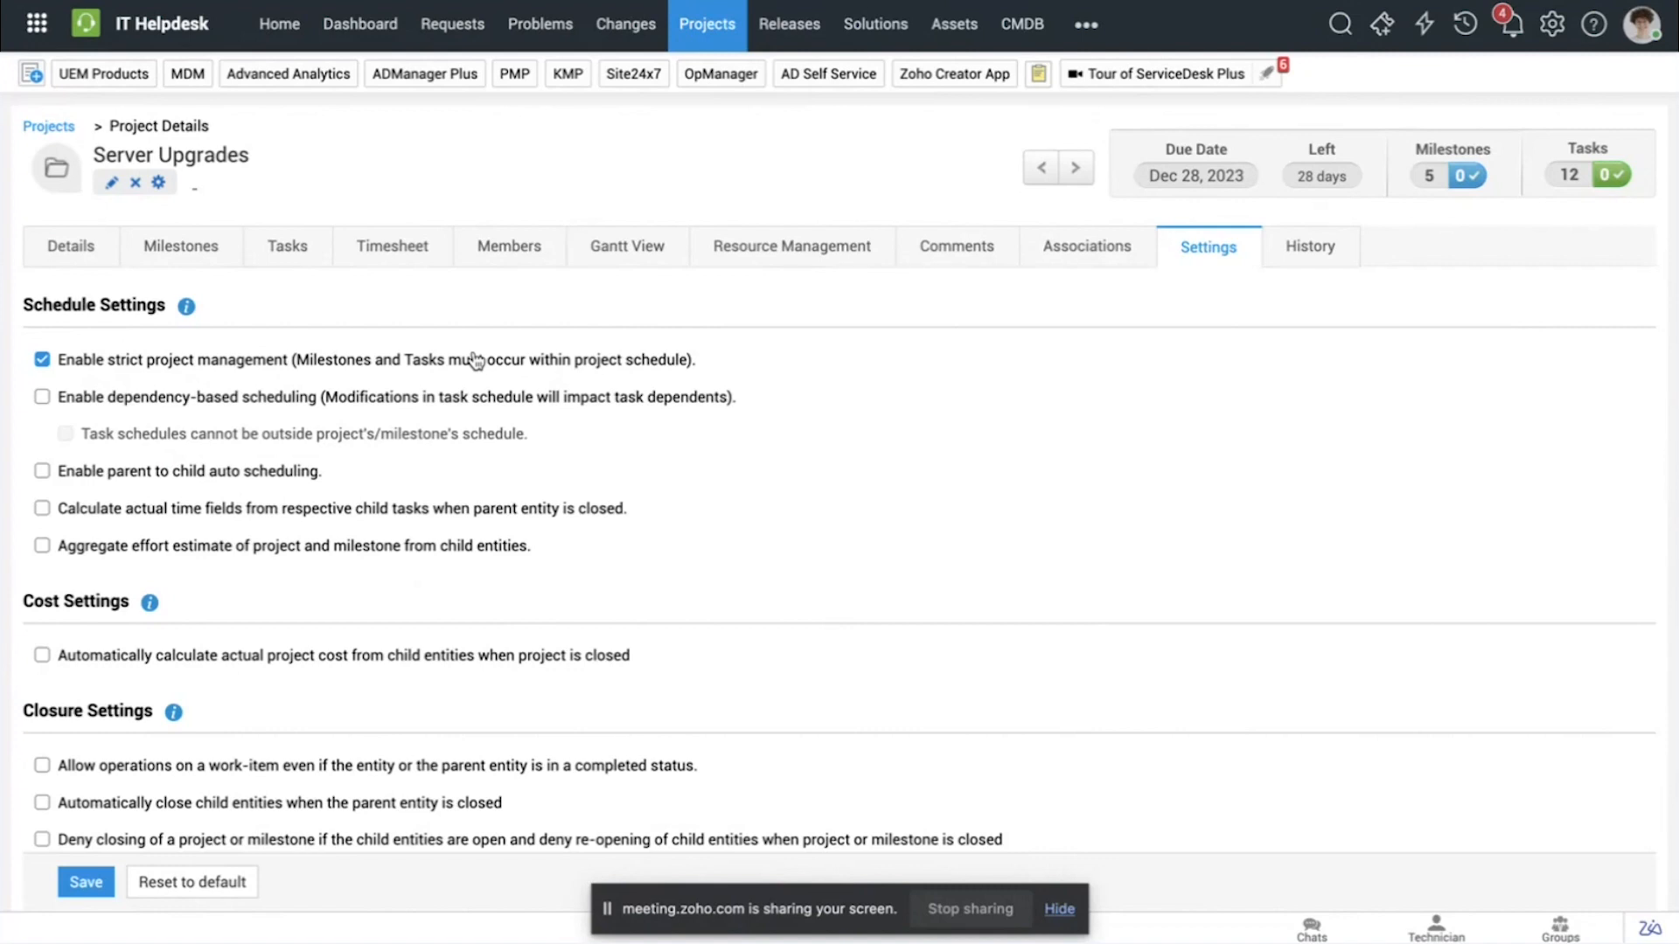
pyautogui.click(122, 398)
pyautogui.click(301, 472)
pyautogui.click(42, 471)
pyautogui.click(43, 398)
pyautogui.click(41, 360)
pyautogui.click(42, 509)
pyautogui.click(202, 549)
pyautogui.scroll(-3, 371, 592)
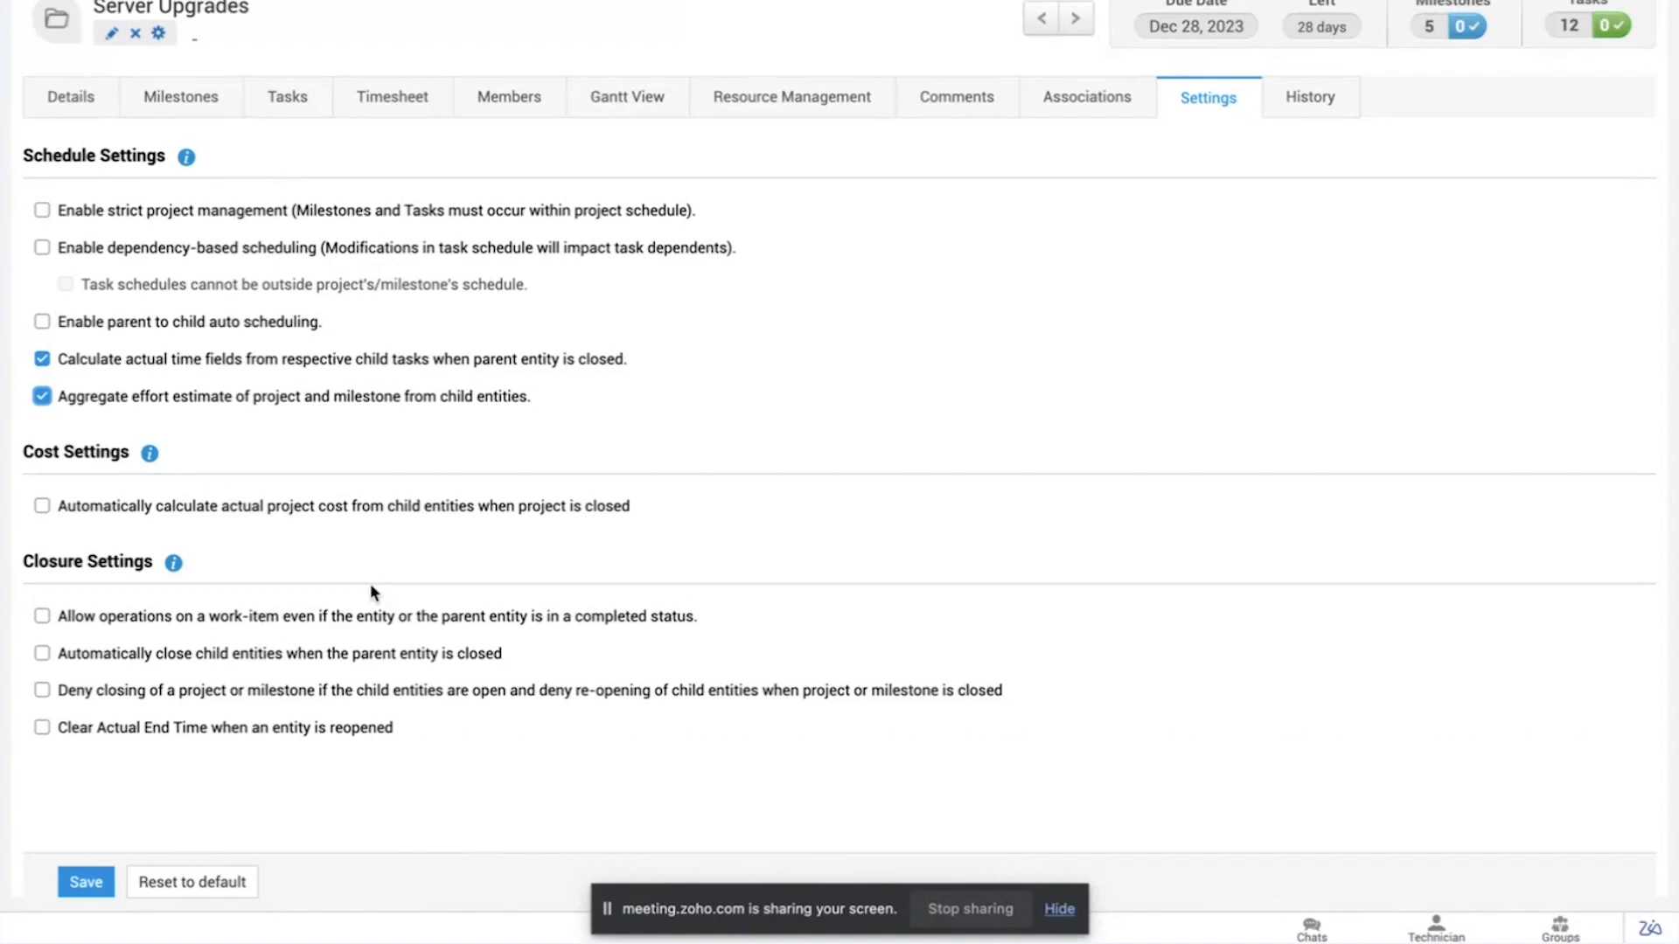
pyautogui.click(251, 513)
pyautogui.click(276, 116)
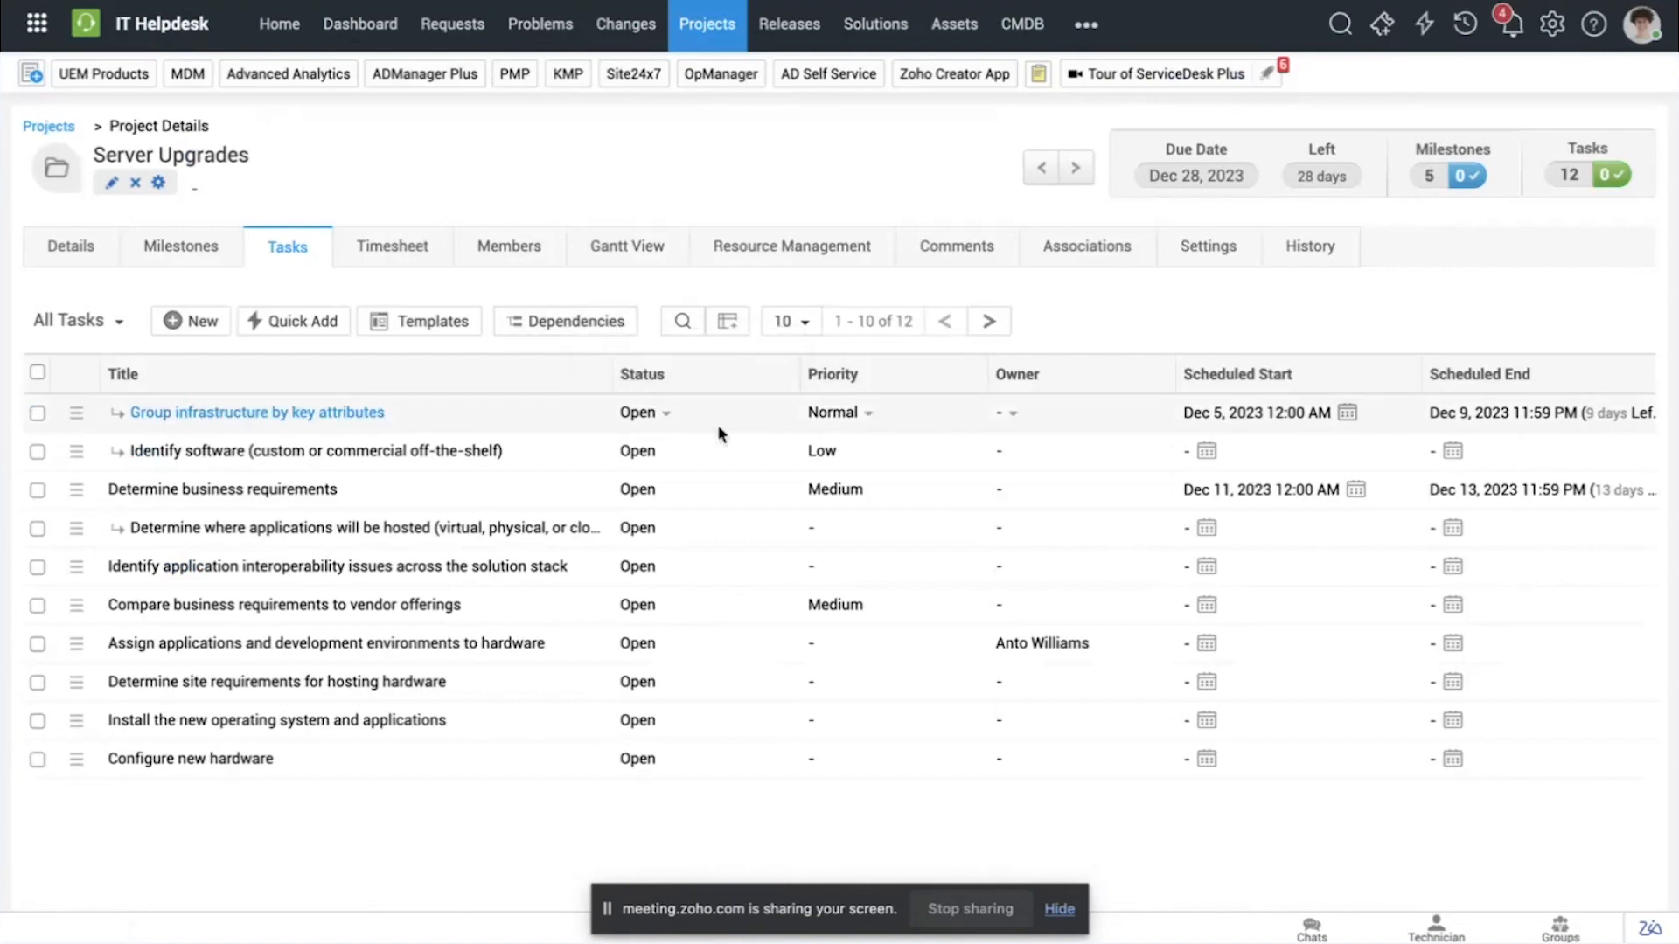
# Step: Enable automatic calculation of the actual project cost from child entities when the project is closed, and save the project settings
pyautogui.click(1177, 259)
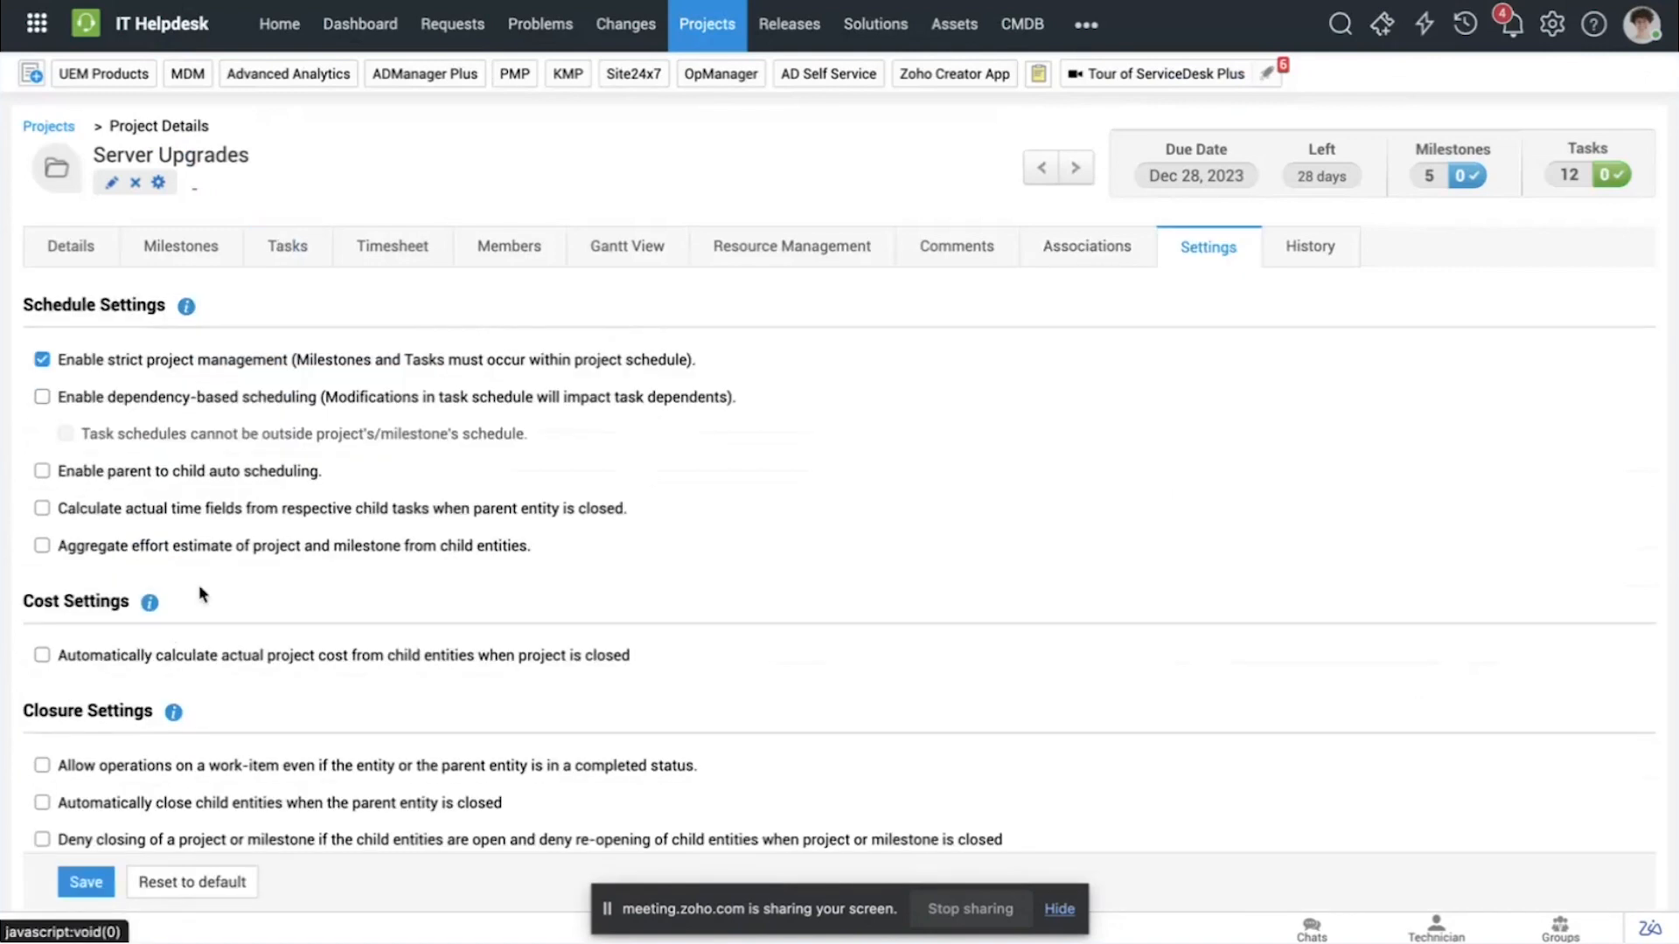
pyautogui.click(171, 656)
pyautogui.scroll(-1, 194, 672)
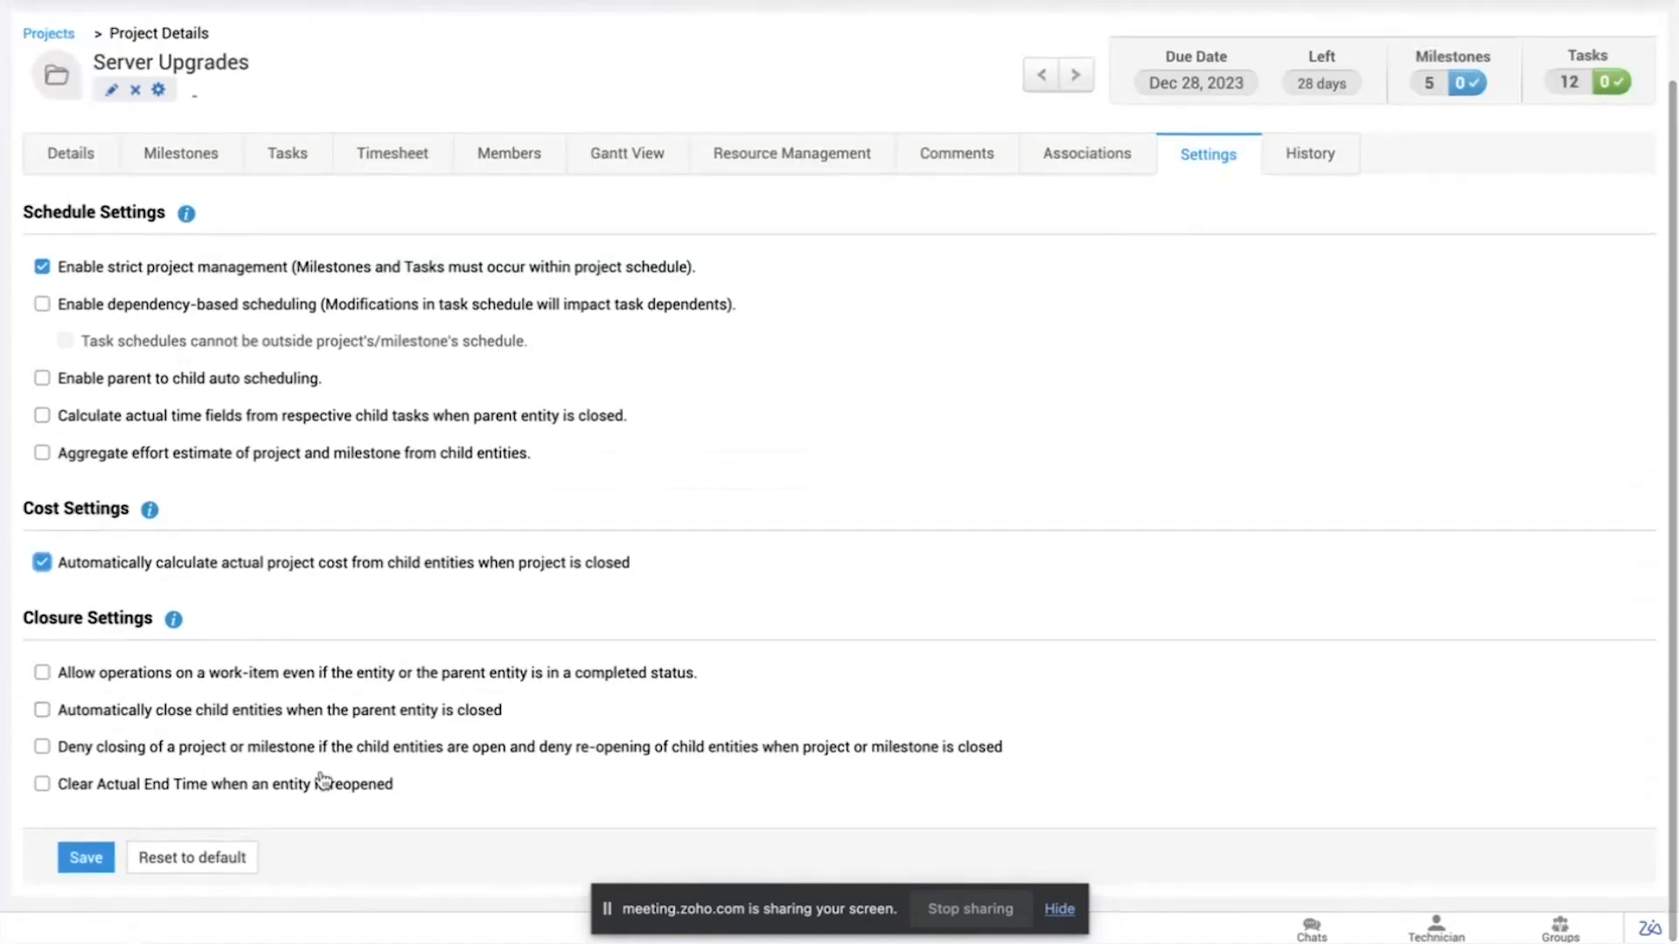
pyautogui.click(92, 859)
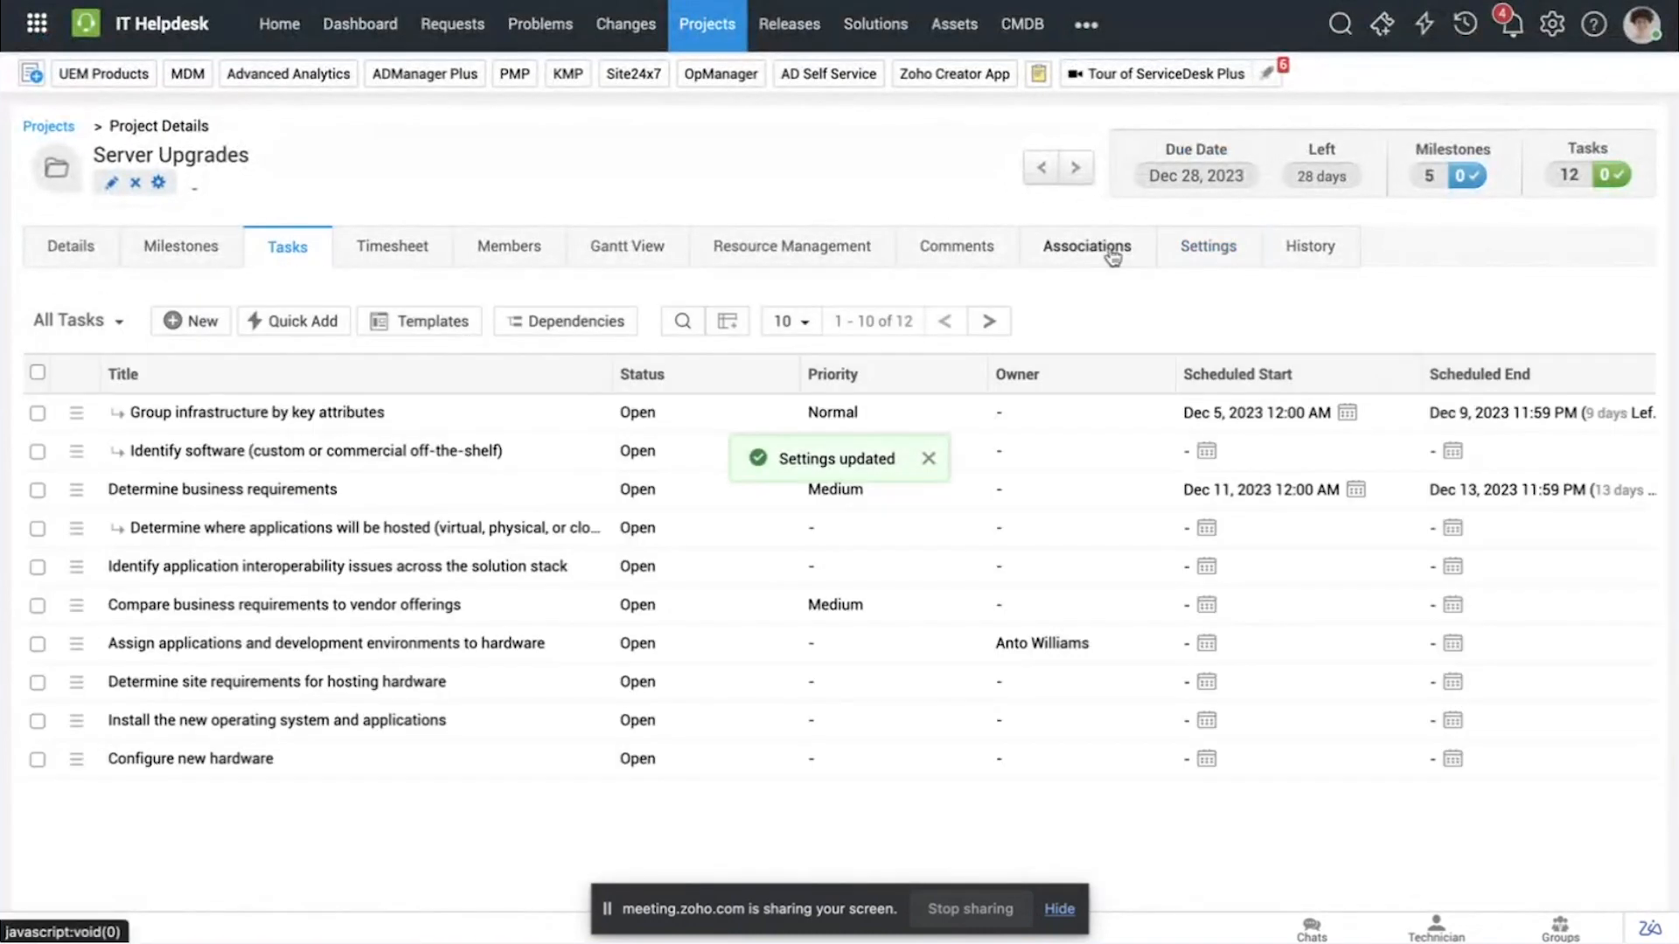
# Step: Reopen the project's settings, review the schedule, cost and closure options, and save them again
pyautogui.click(1186, 249)
pyautogui.scroll(-1, 598, 624)
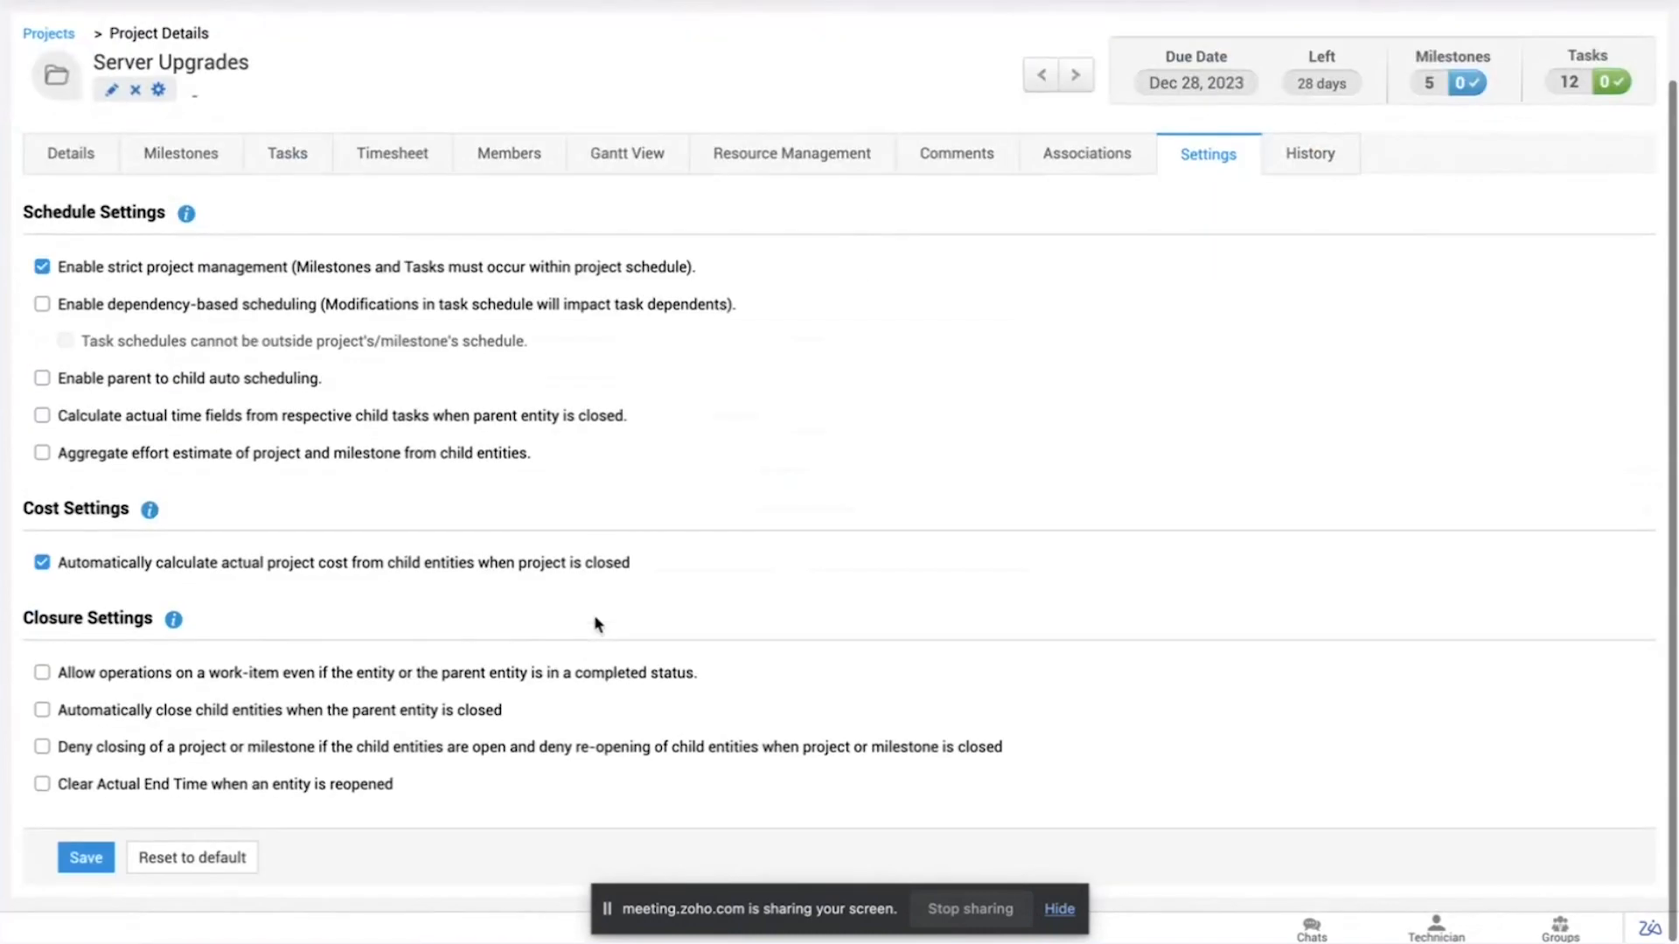
pyautogui.scroll(1, 595, 626)
pyautogui.scroll(-1, 324, 603)
pyautogui.scroll(1, 324, 604)
pyautogui.click(85, 880)
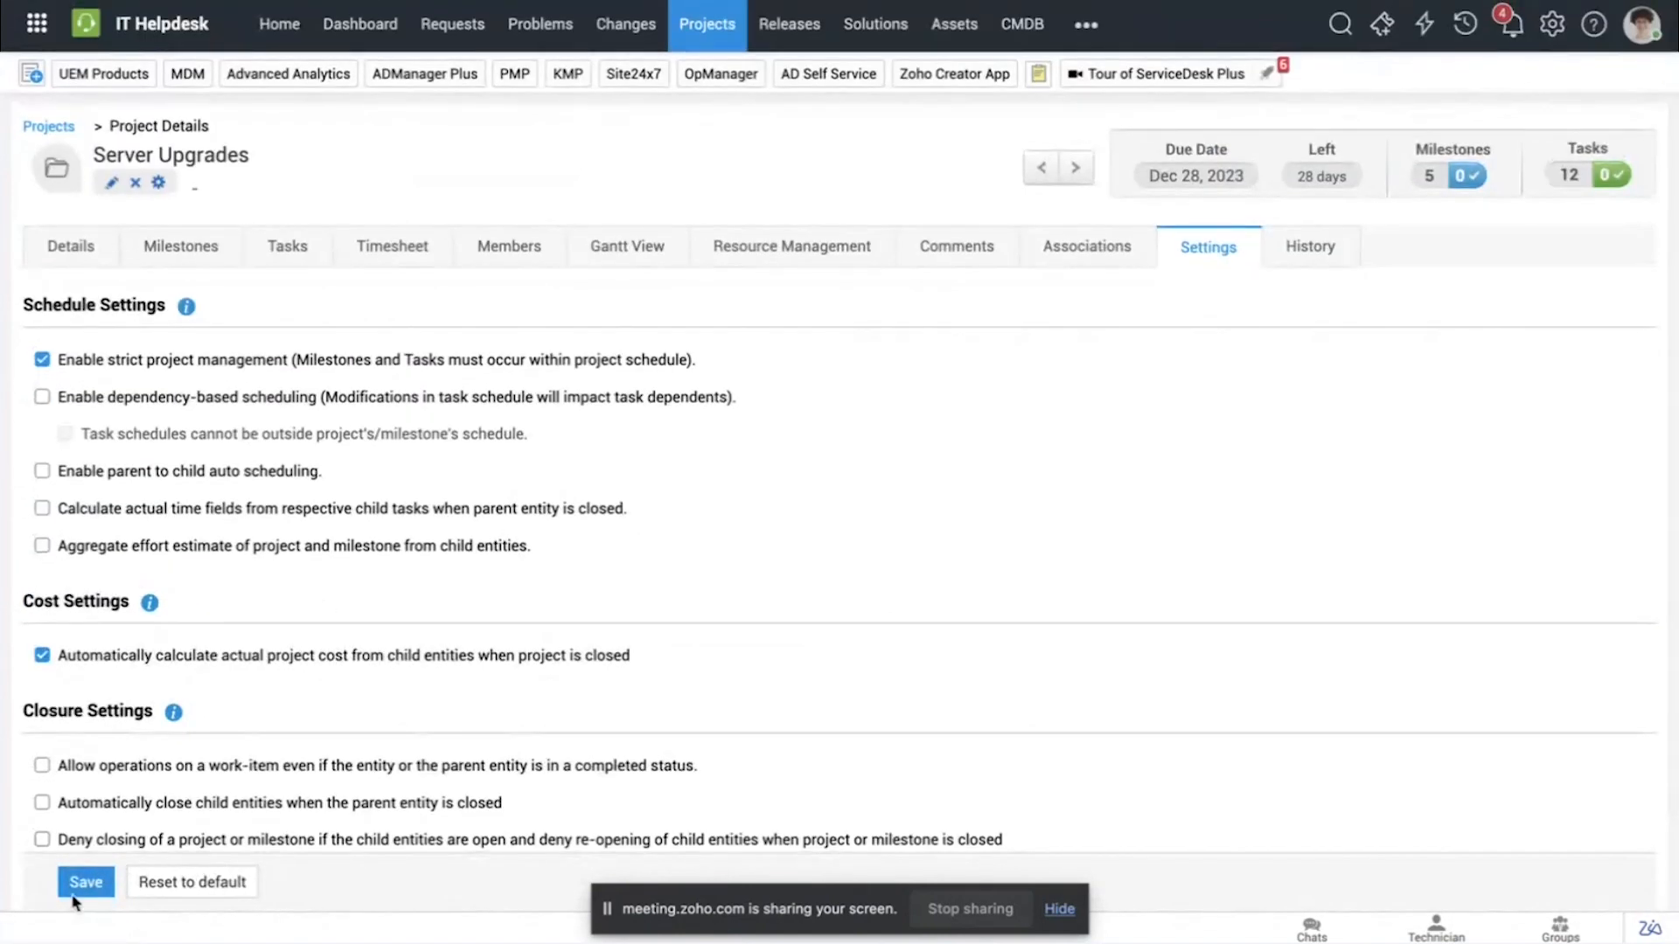
# Step: Set the additional cost of the Determine business requirements task to $2000 and save the task
pyautogui.click(296, 267)
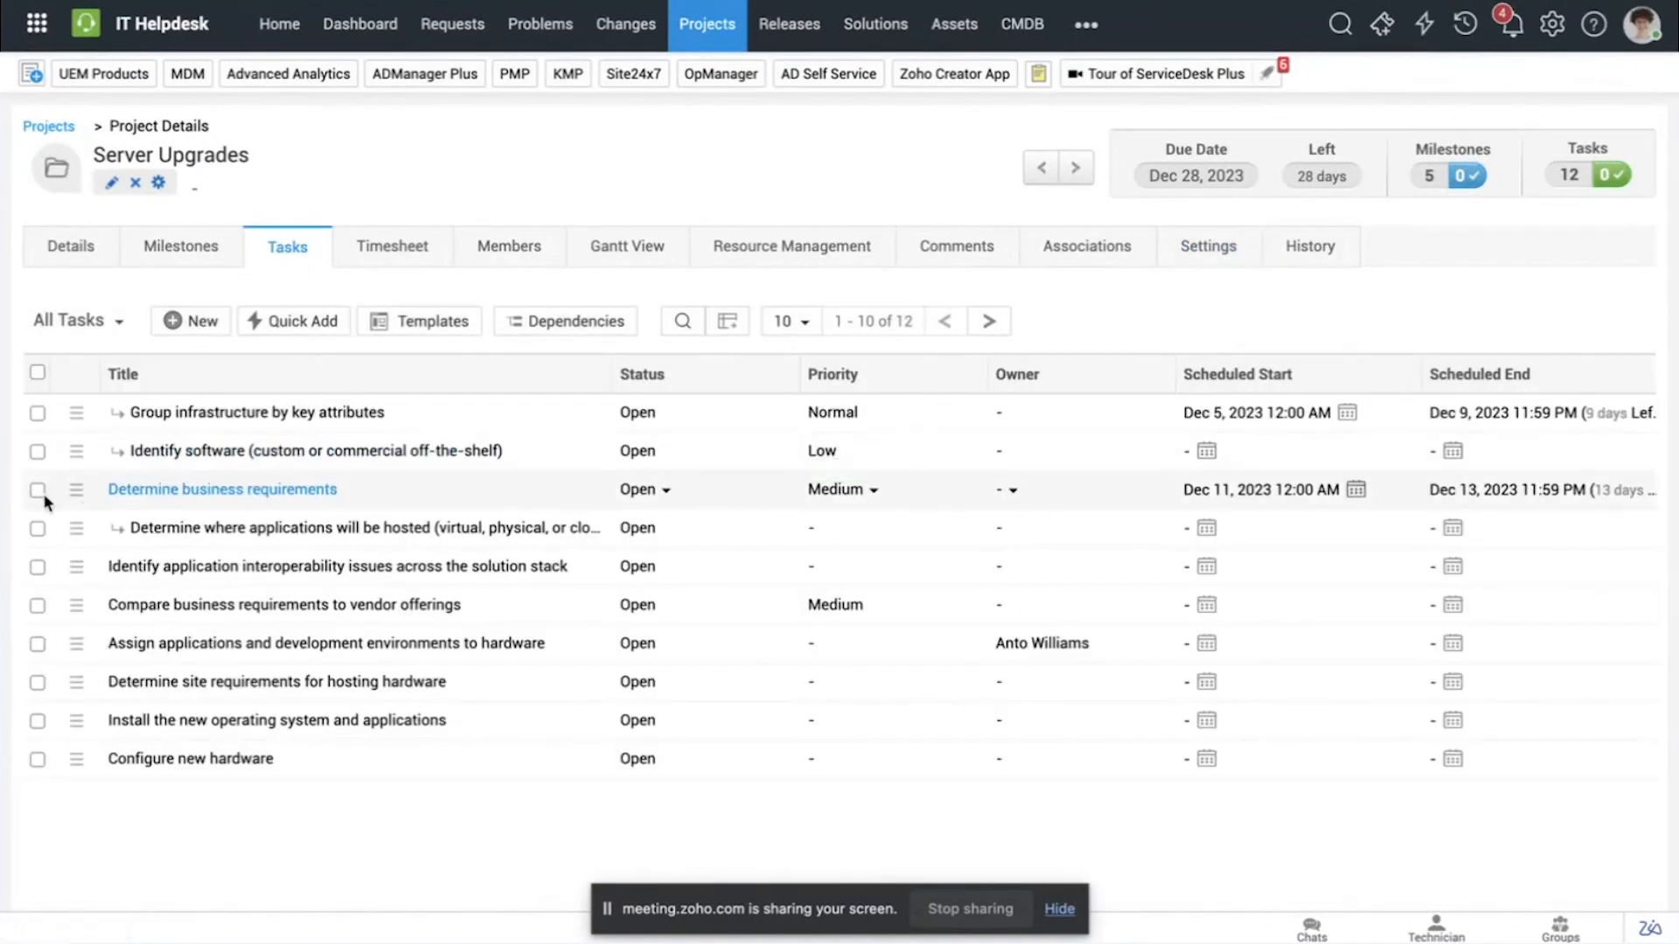
pyautogui.click(123, 490)
pyautogui.click(101, 189)
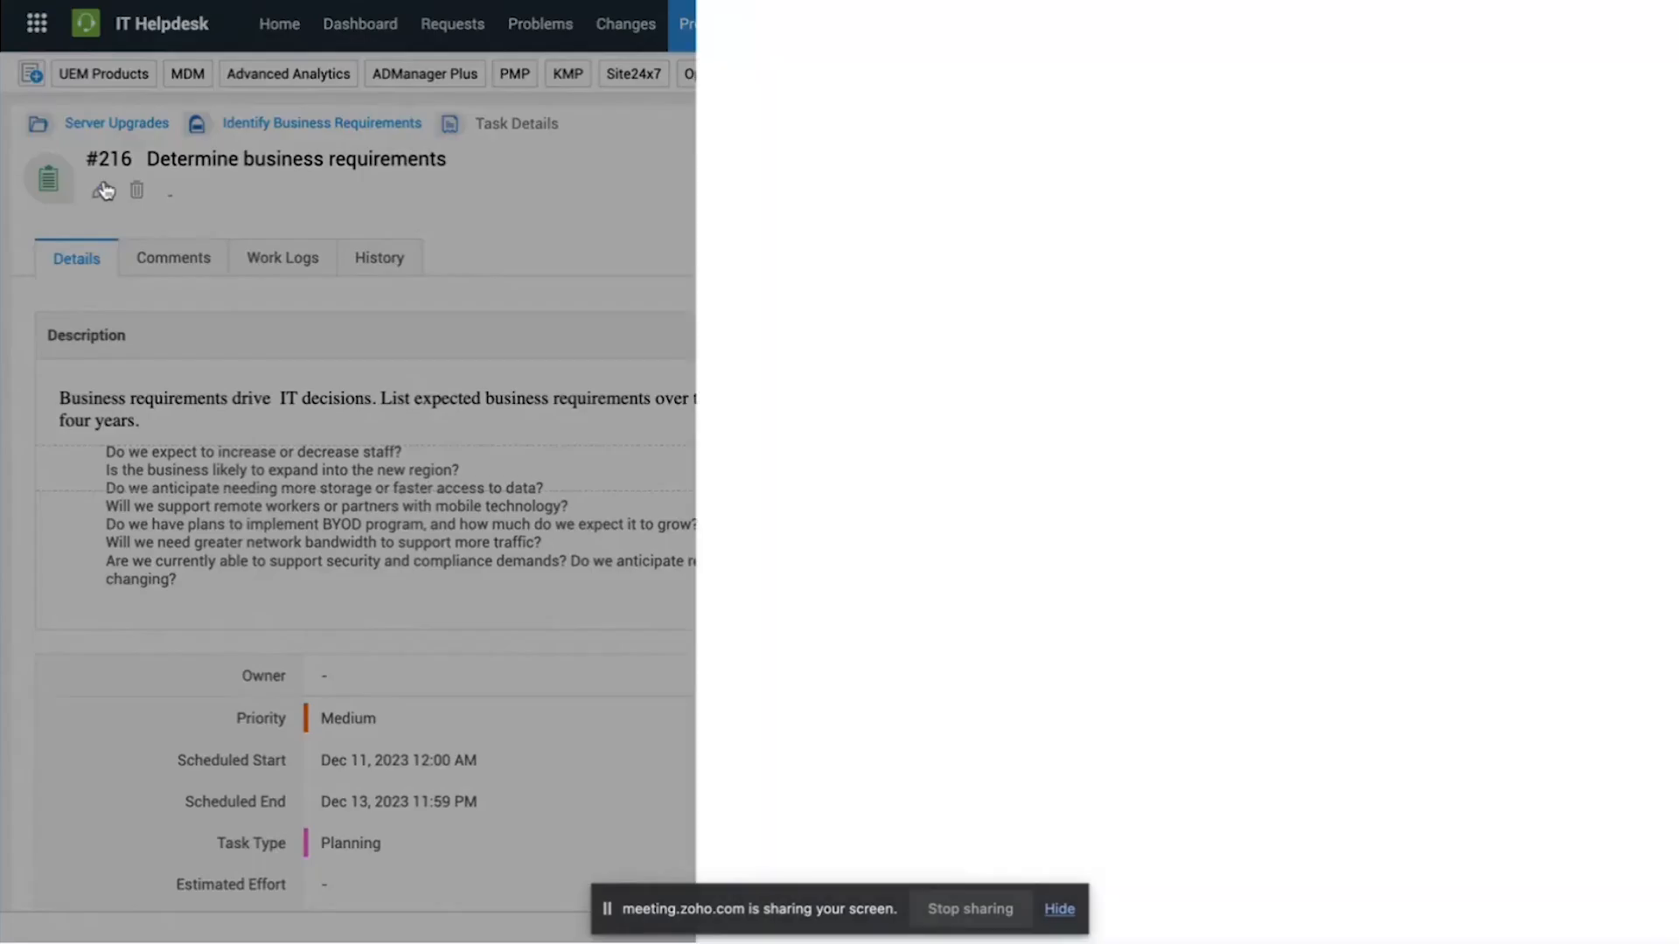
pyautogui.click(758, 714)
pyautogui.press('BackSpace')
pyautogui.write('2000')
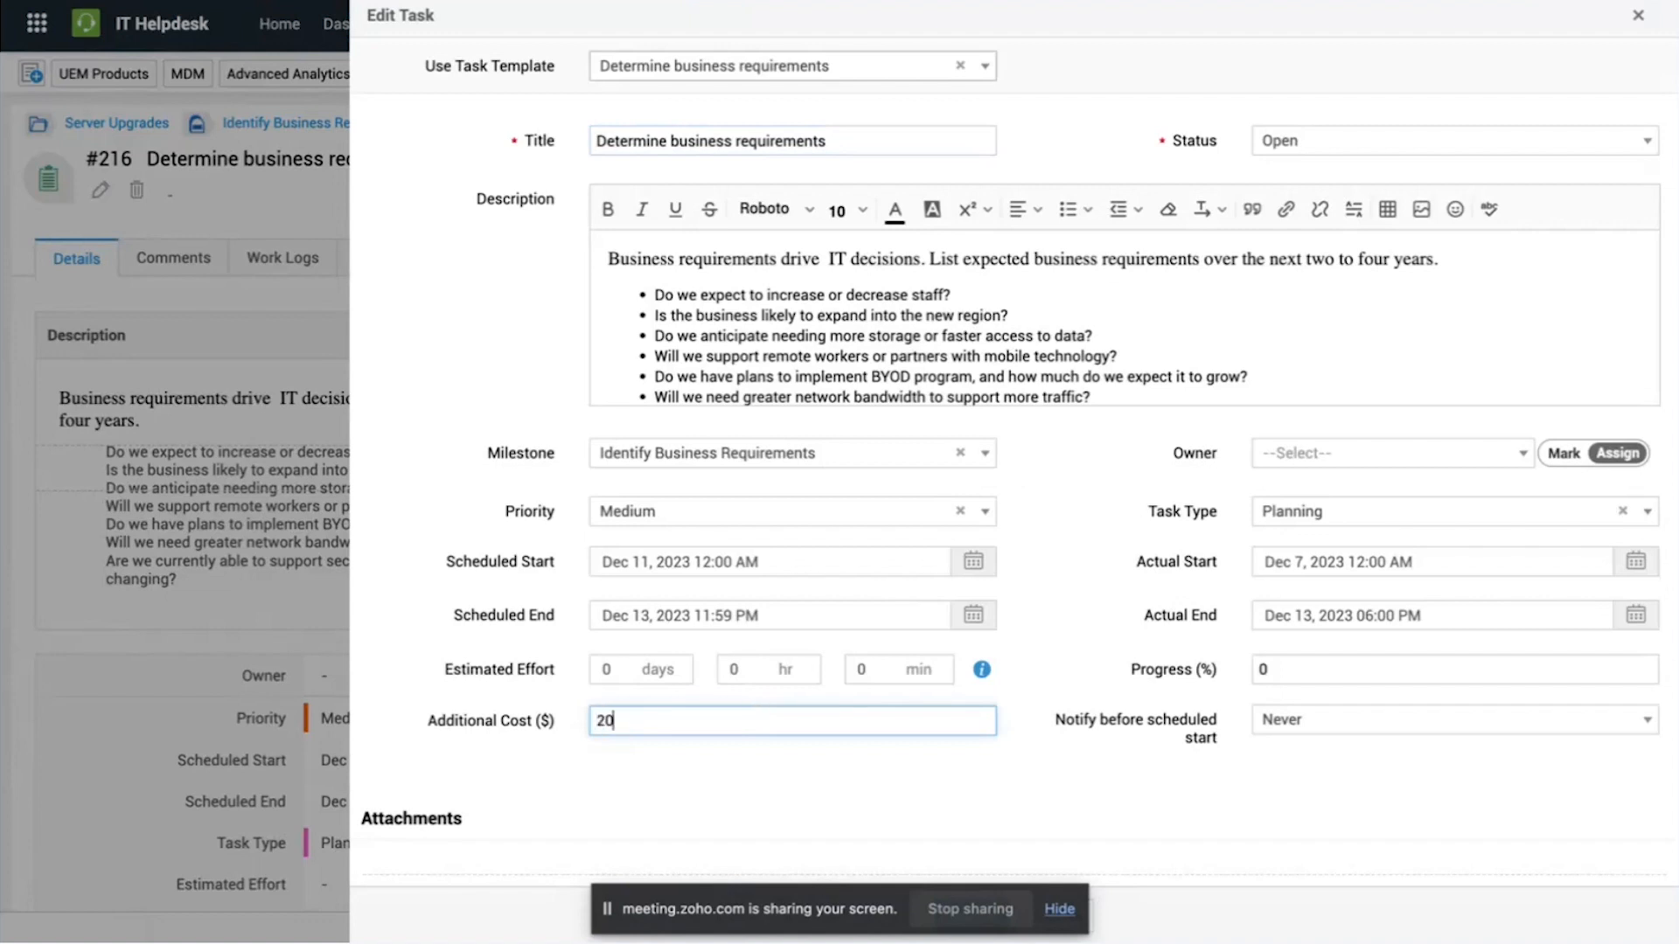
pyautogui.click(835, 759)
pyautogui.scroll(-1, 834, 758)
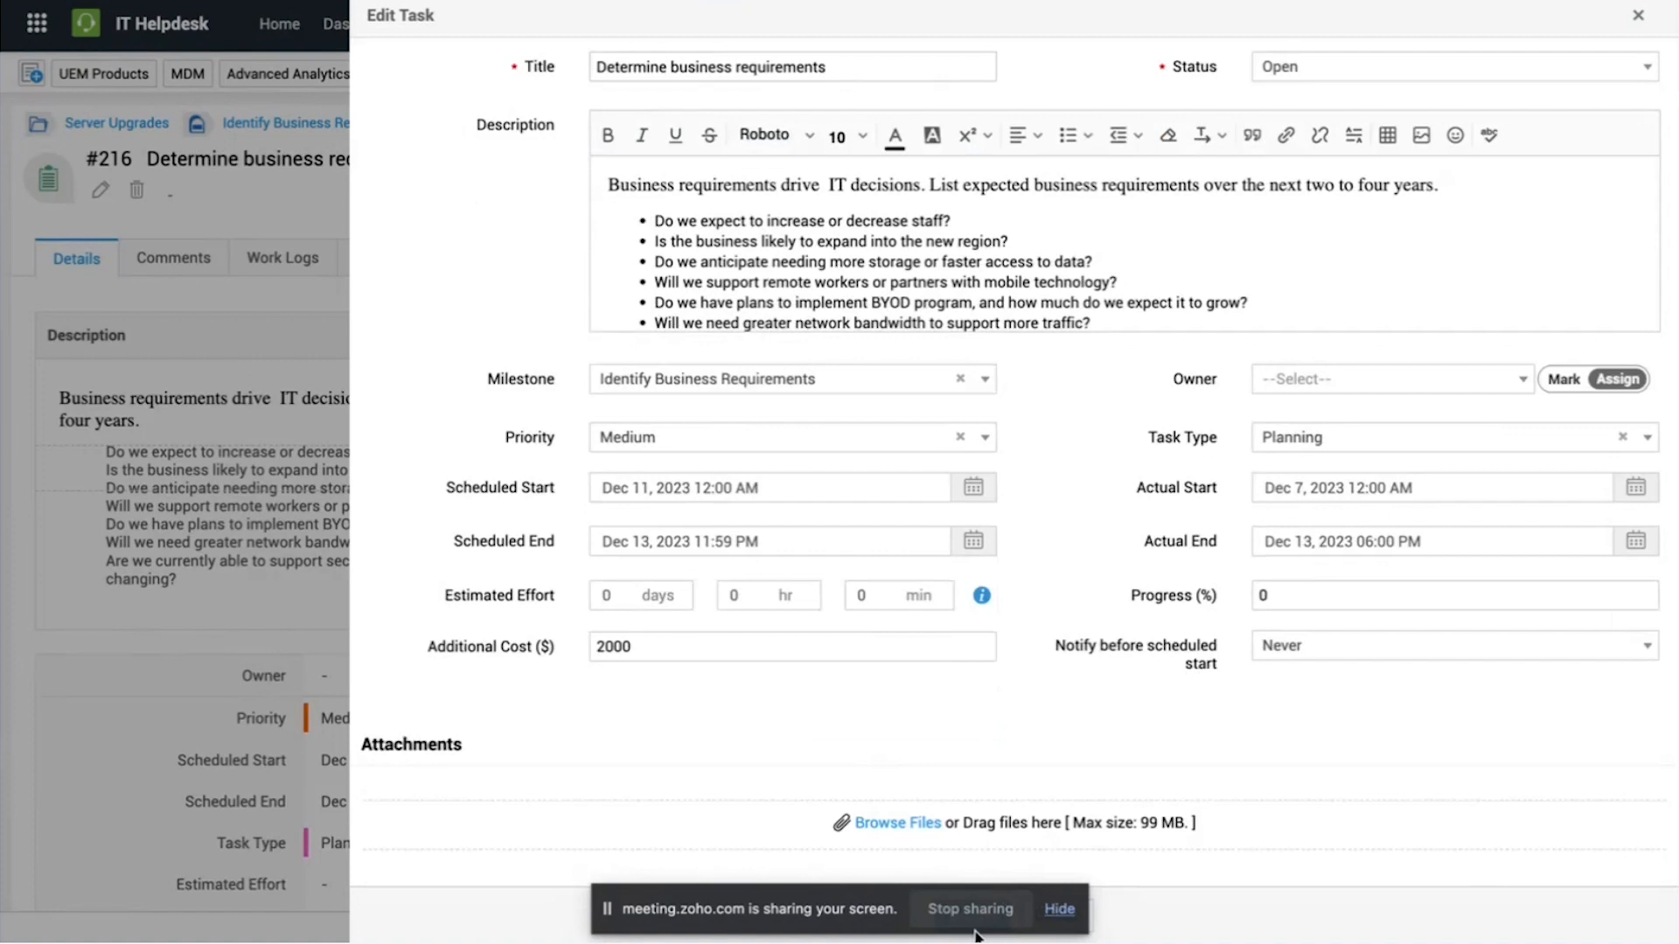
pyautogui.scroll(1, 1347, 522)
# Step: Check the task's details, return to the Server Upgrades project, and view its cost settings and project details
pyautogui.scroll(-1, 1347, 522)
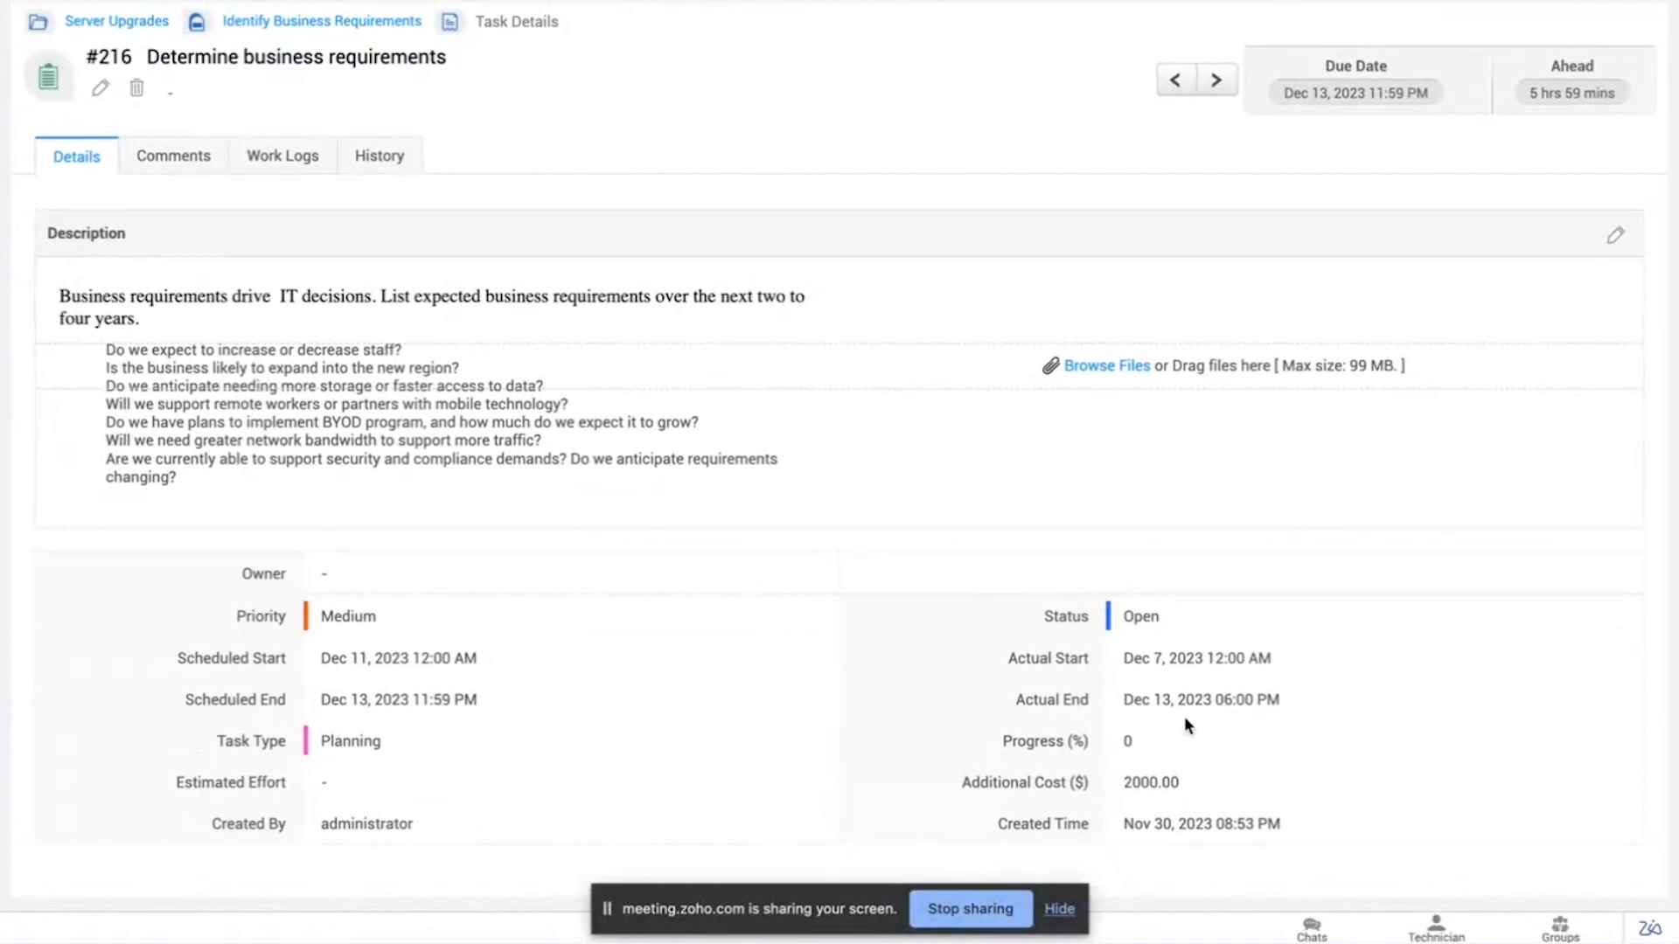
pyautogui.scroll(2, 1184, 716)
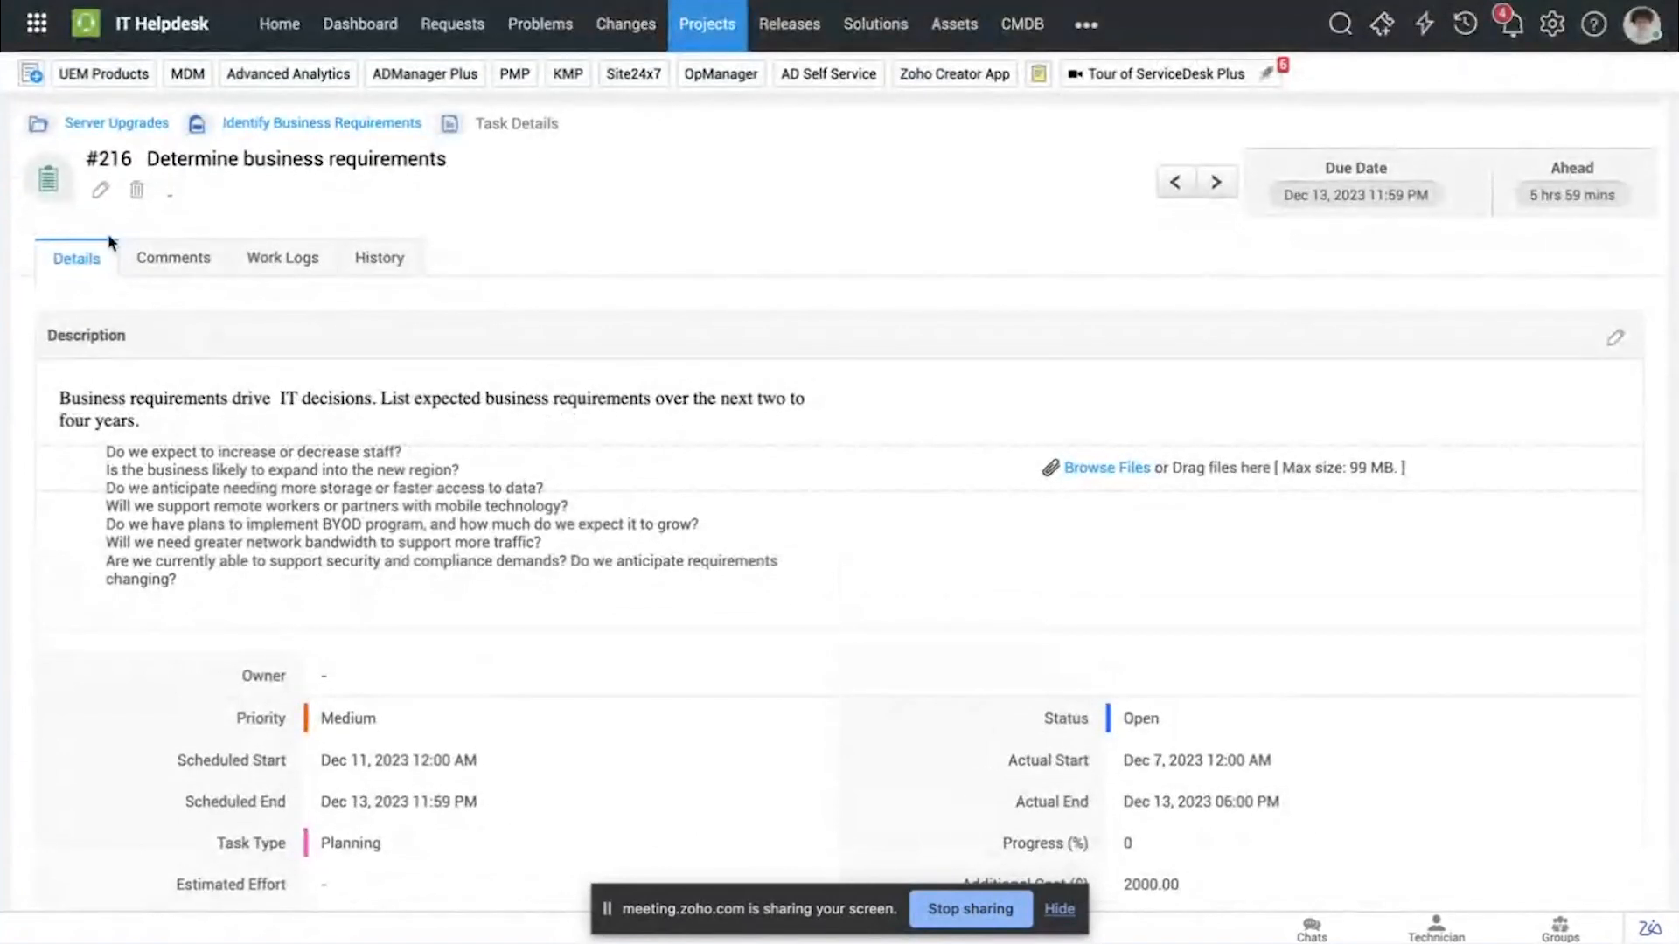
pyautogui.click(140, 124)
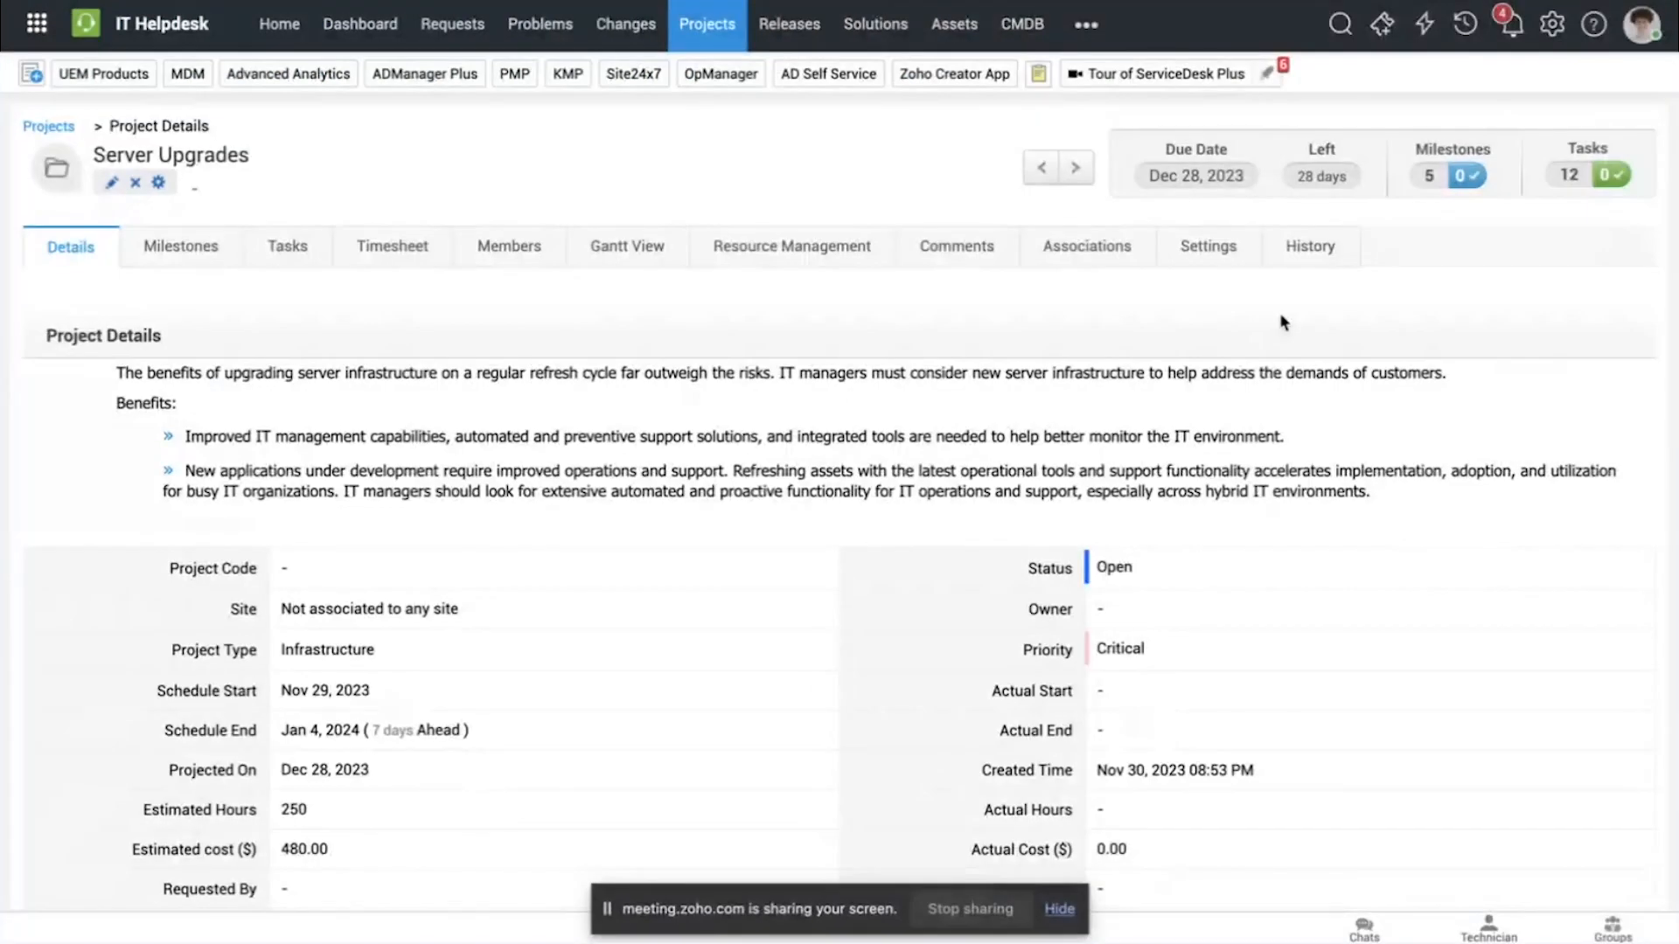
pyautogui.click(1208, 246)
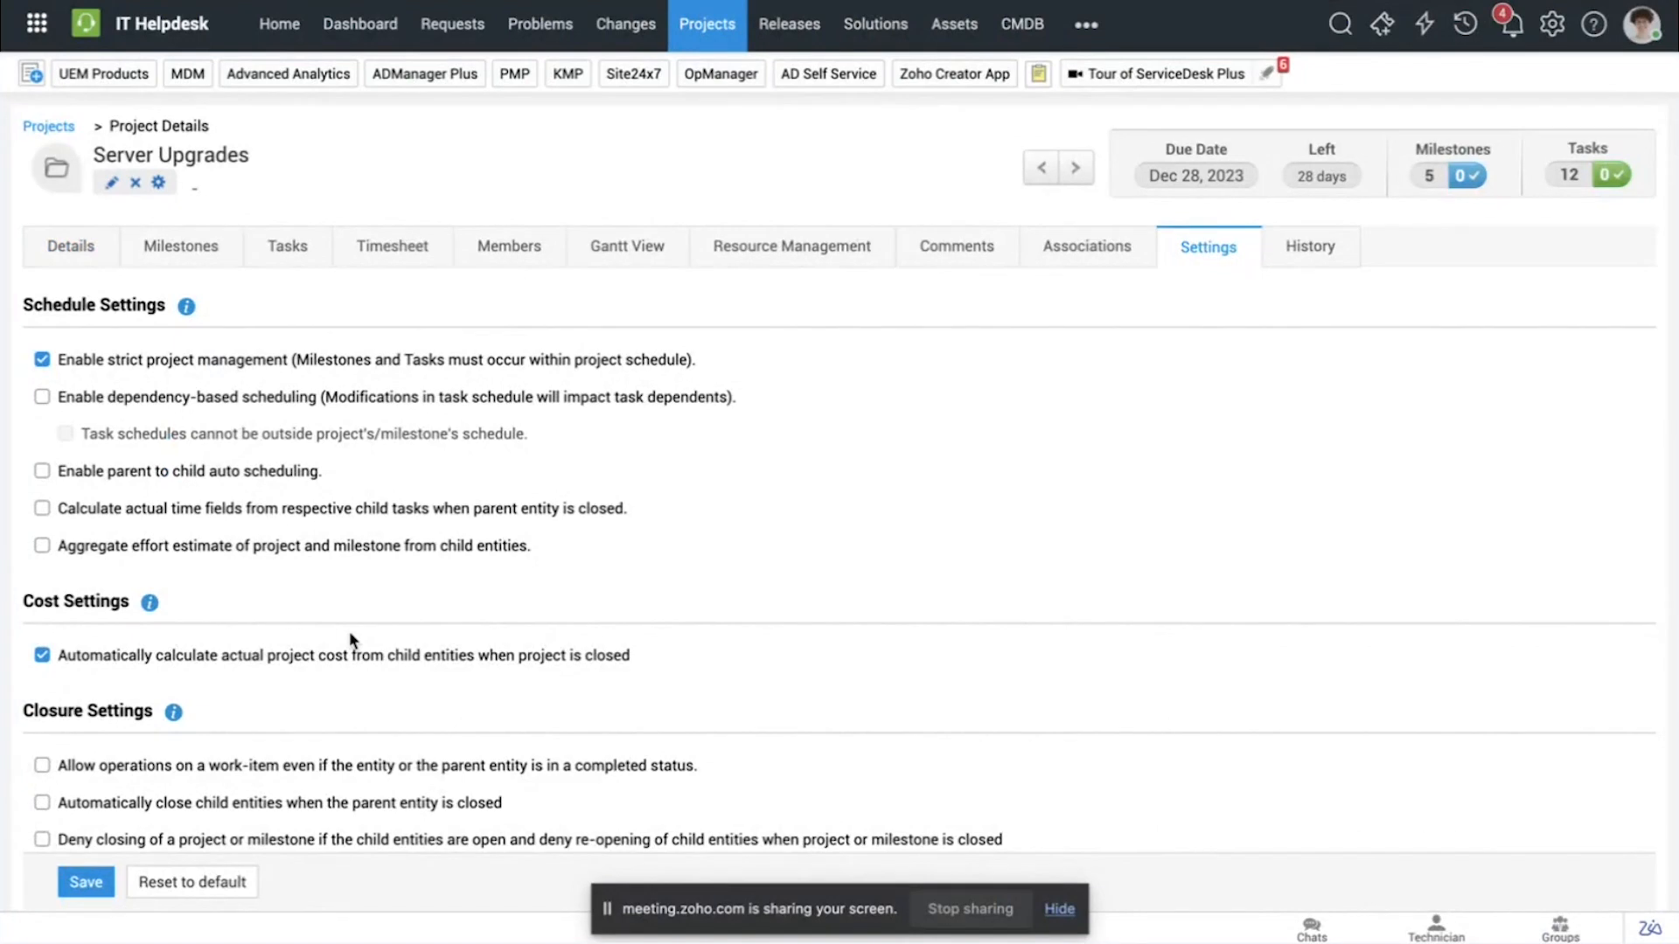
pyautogui.click(77, 248)
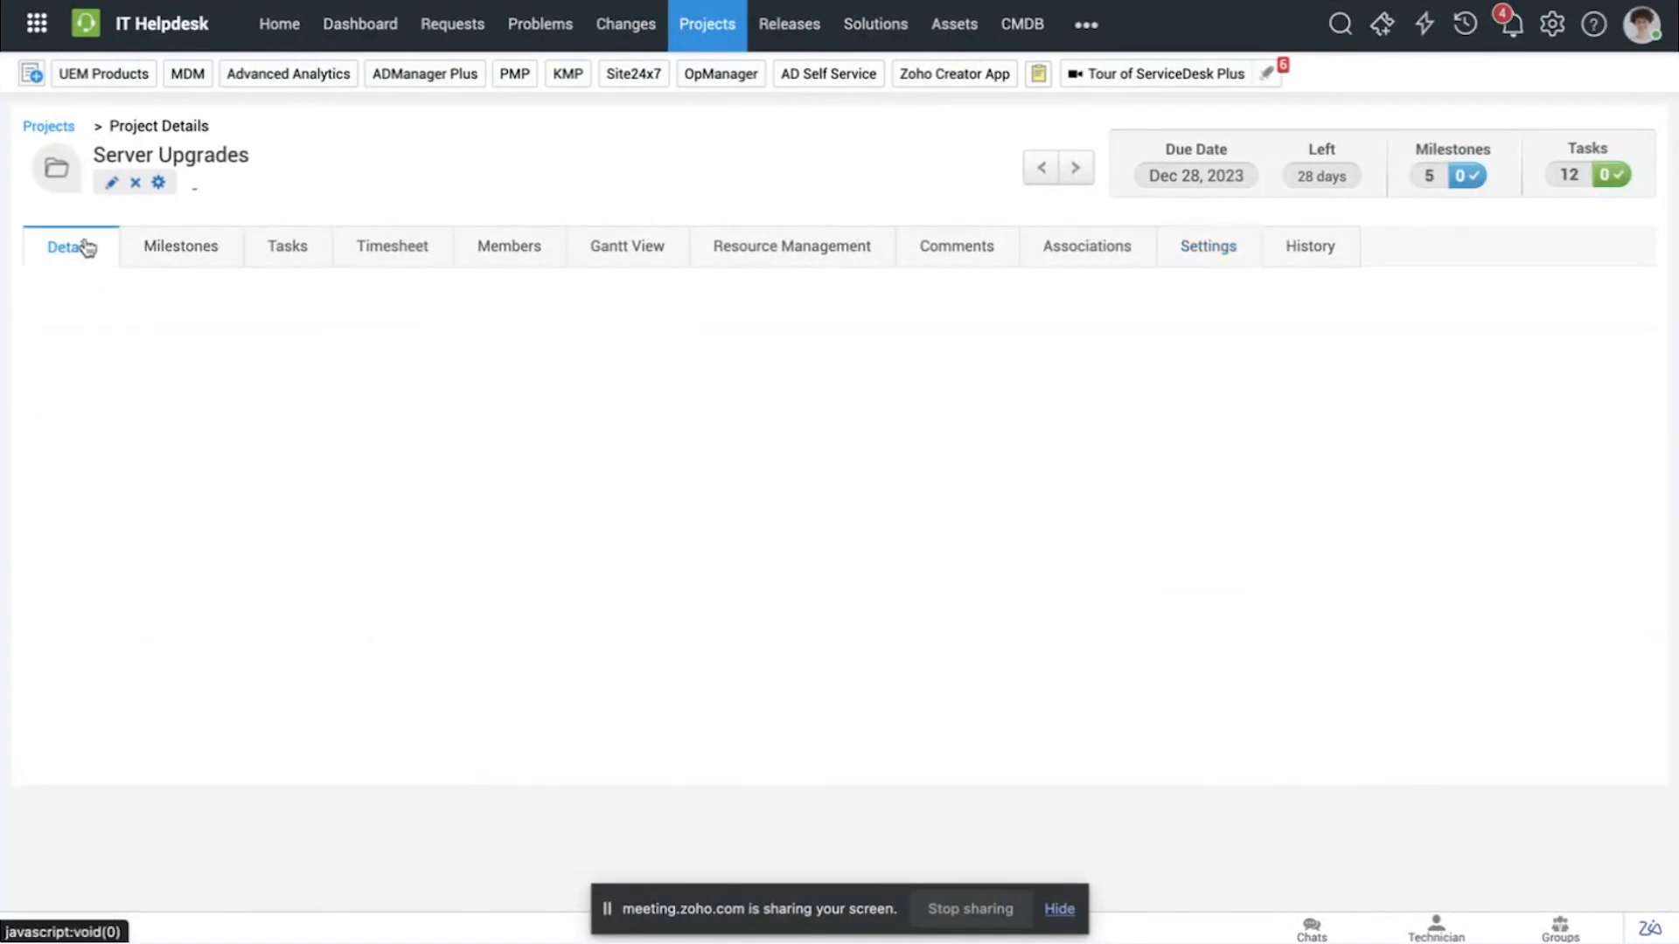
# Step: Set the Server Upgrades project's status to Closed, update the project, and check its actual cost
pyautogui.scroll(-2, 308, 479)
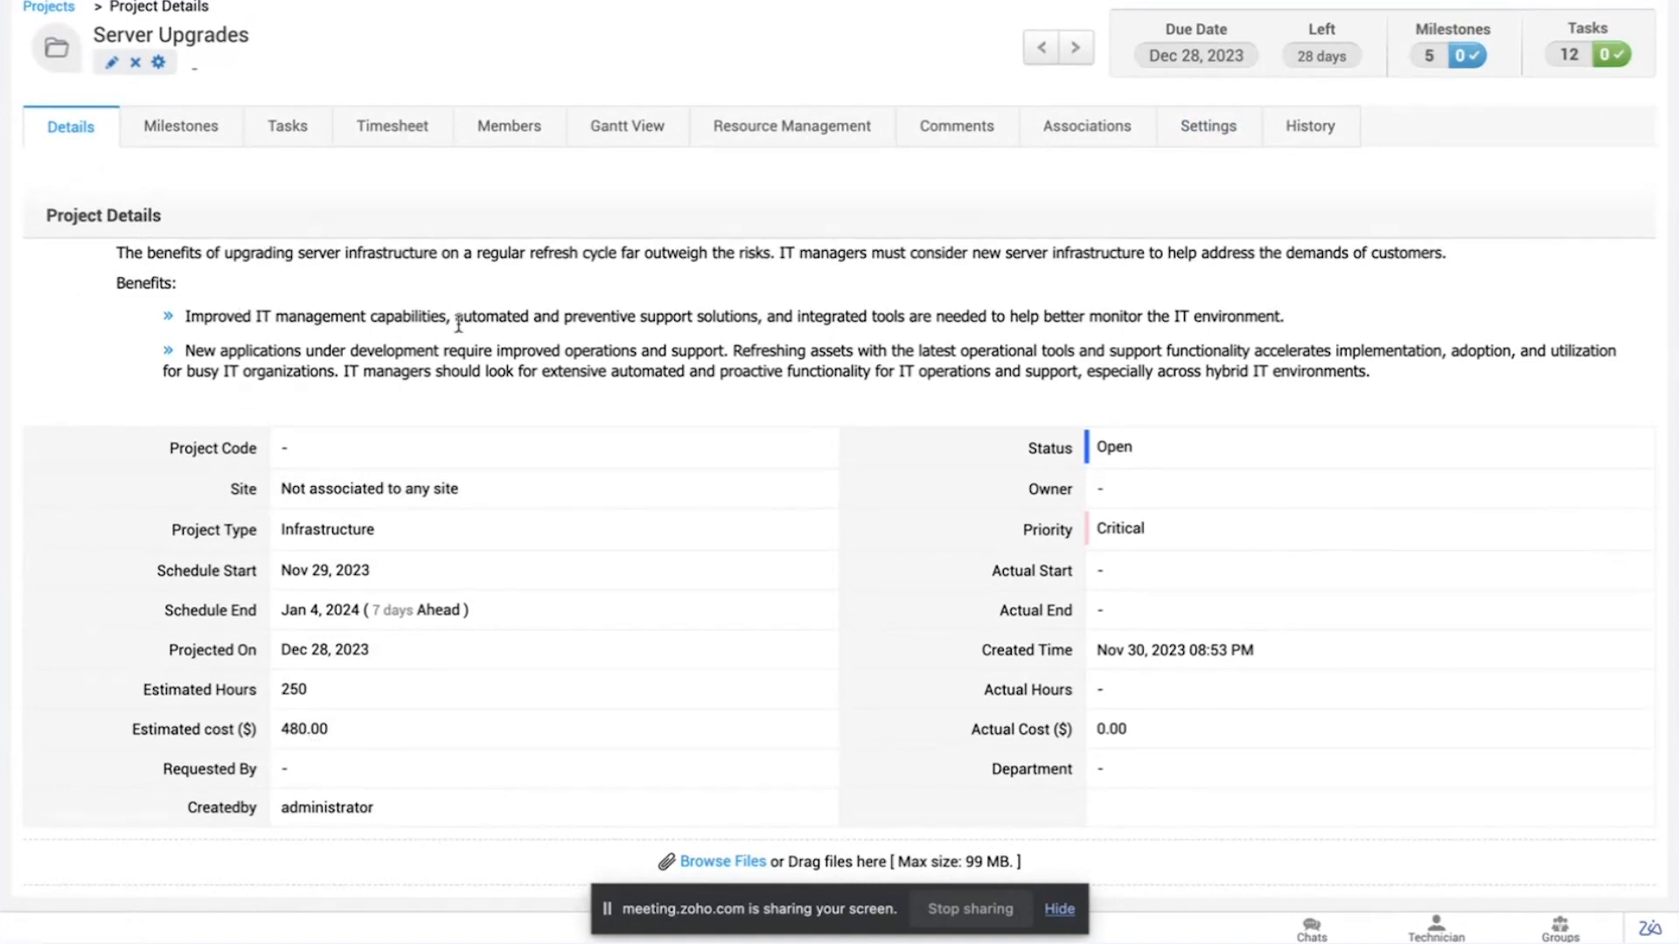
pyautogui.click(111, 62)
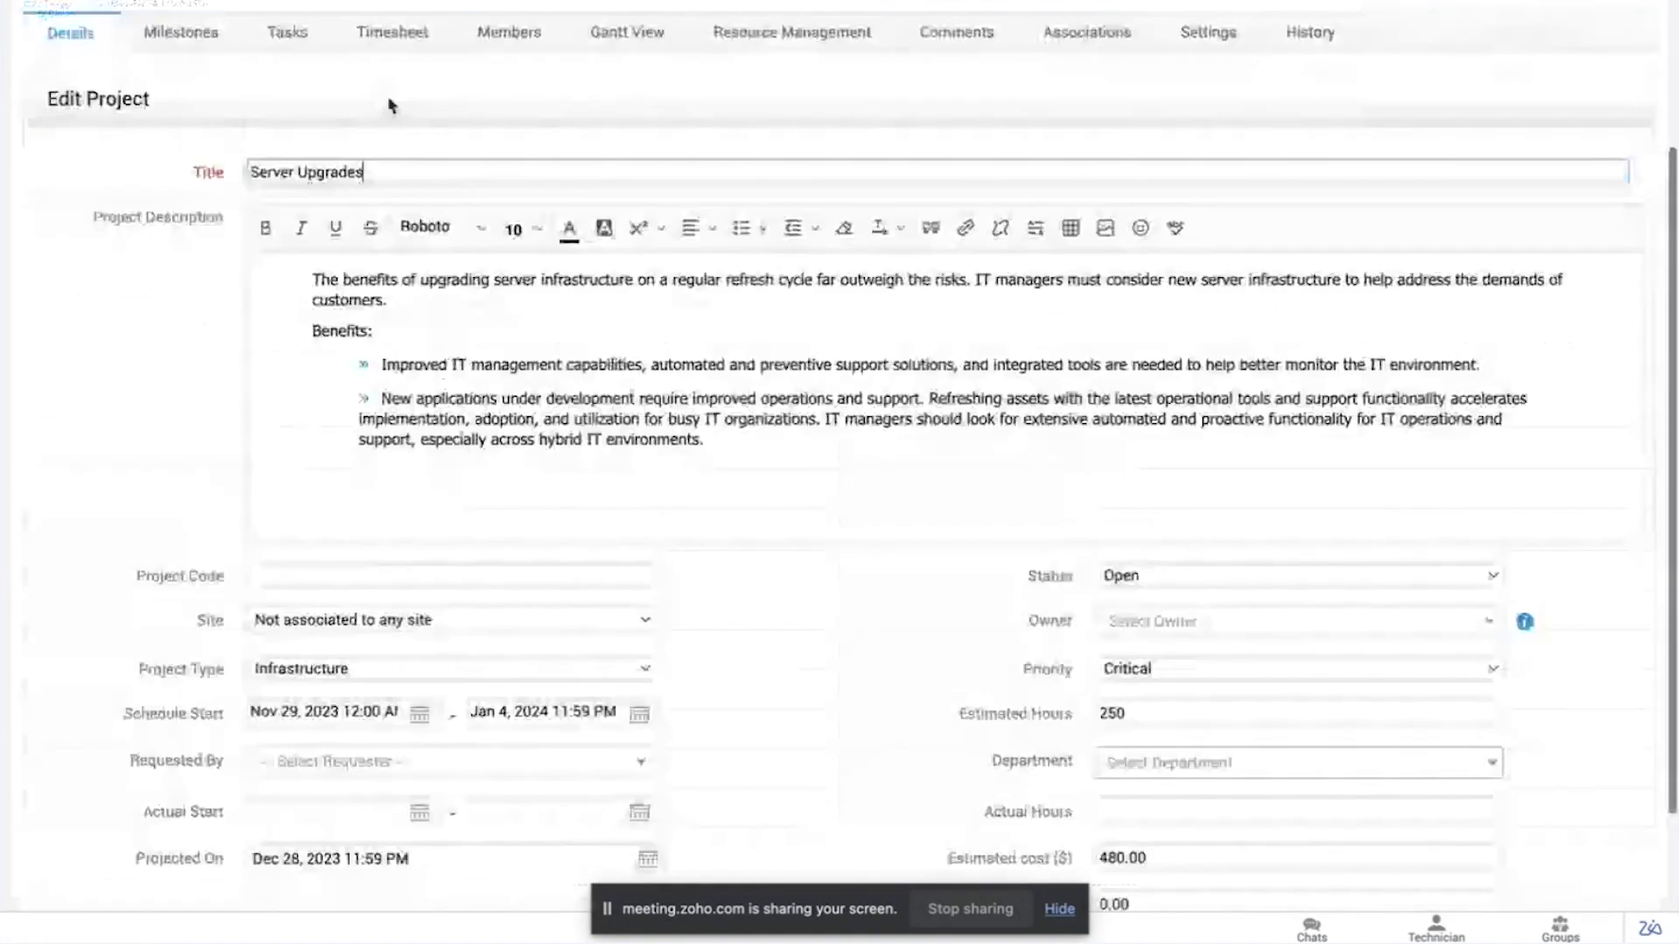
pyautogui.click(1157, 505)
pyautogui.click(1181, 450)
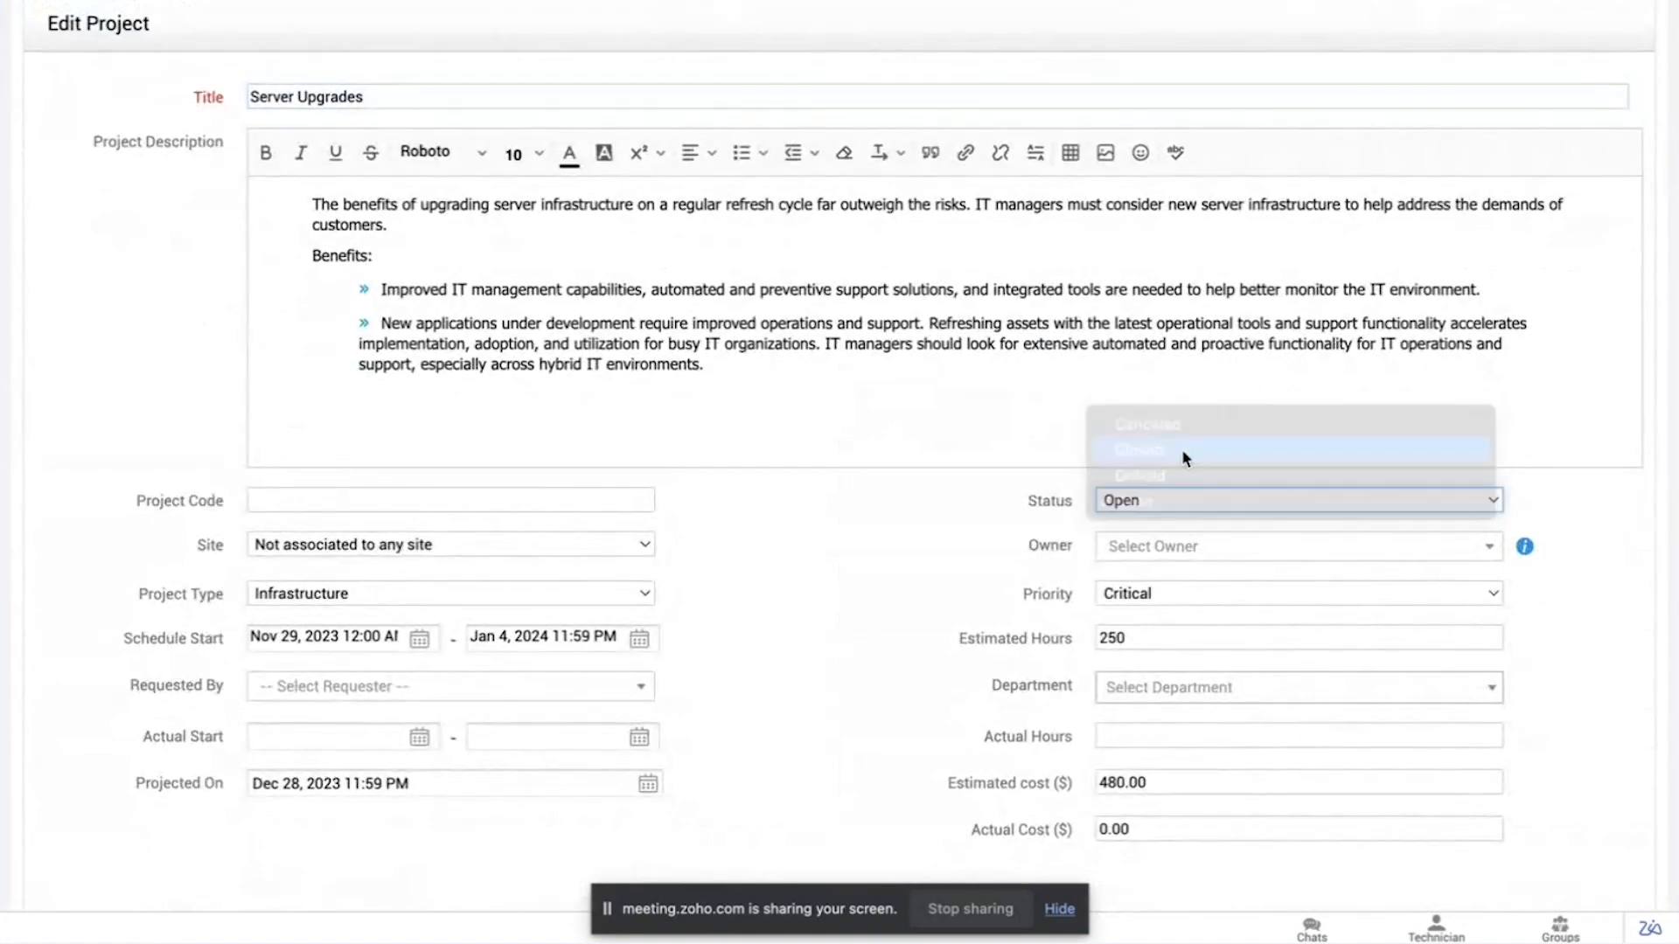
pyautogui.scroll(-3, 856, 577)
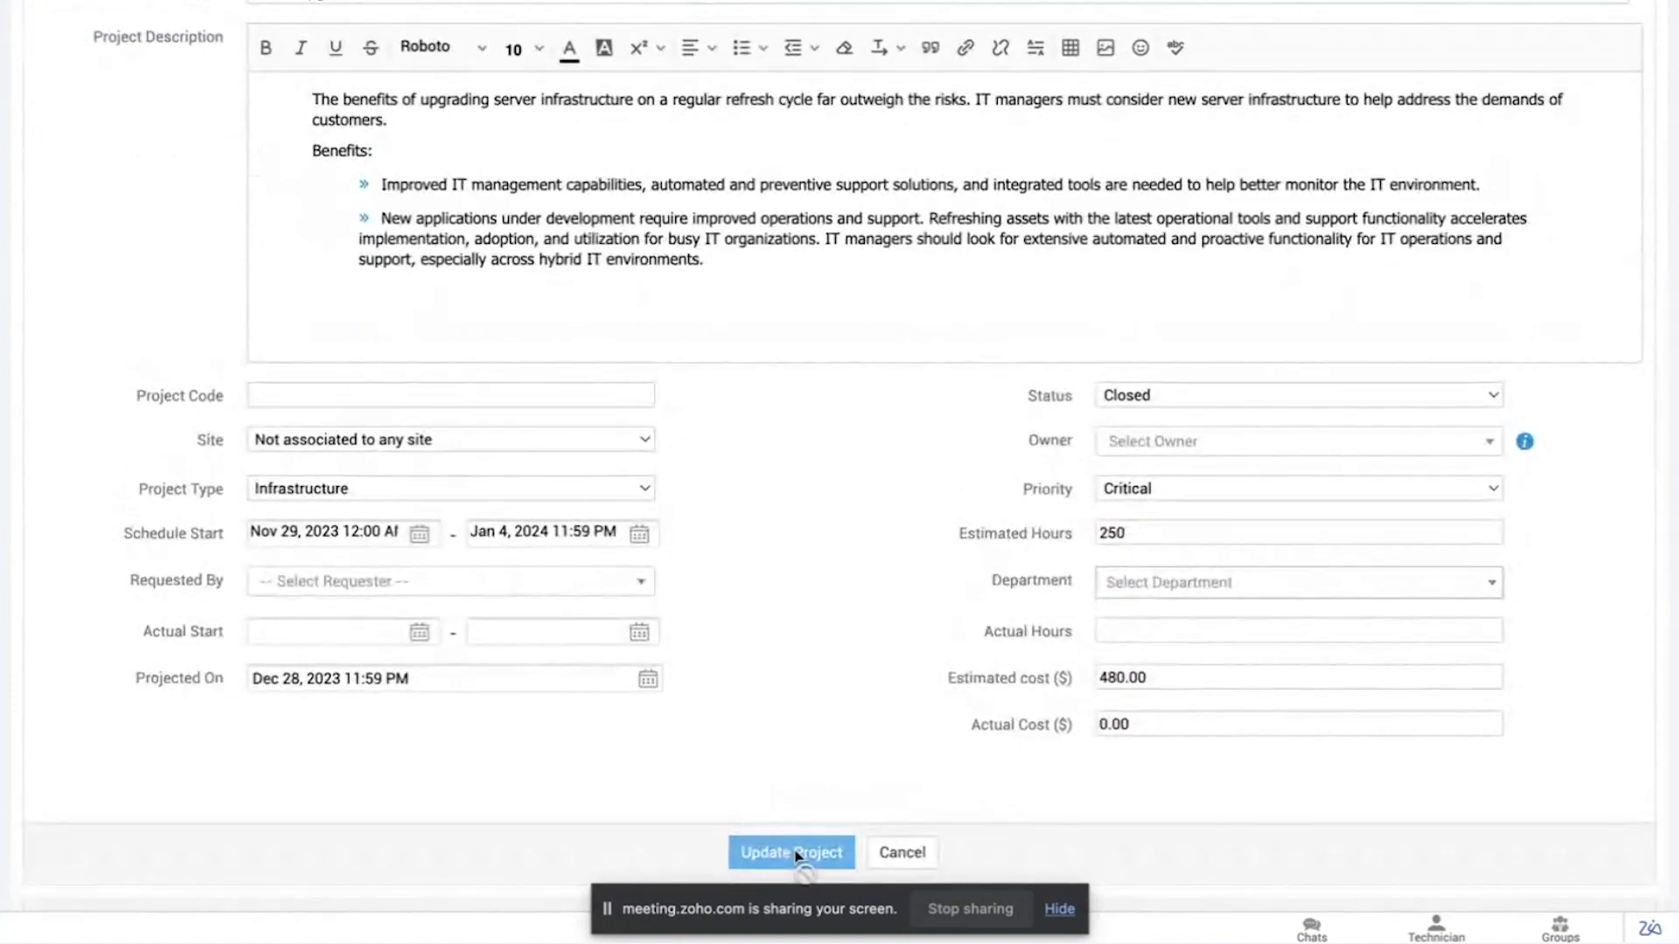
pyautogui.click(796, 850)
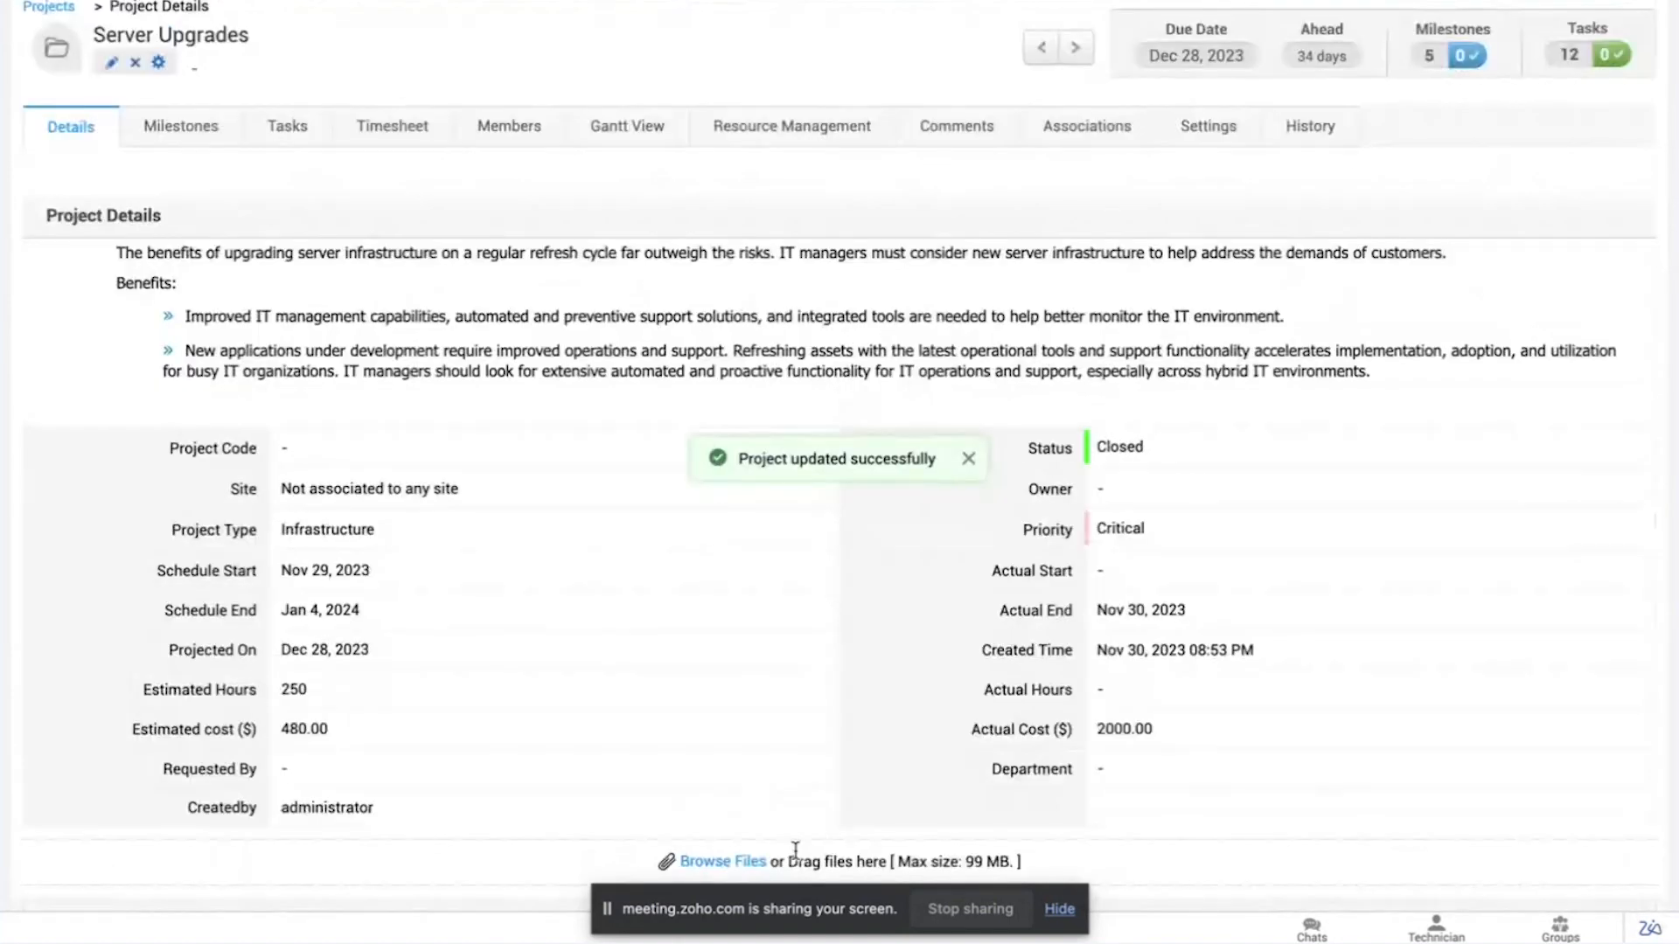
pyautogui.moveTo(953, 728); pyautogui.dragTo(1207, 738)
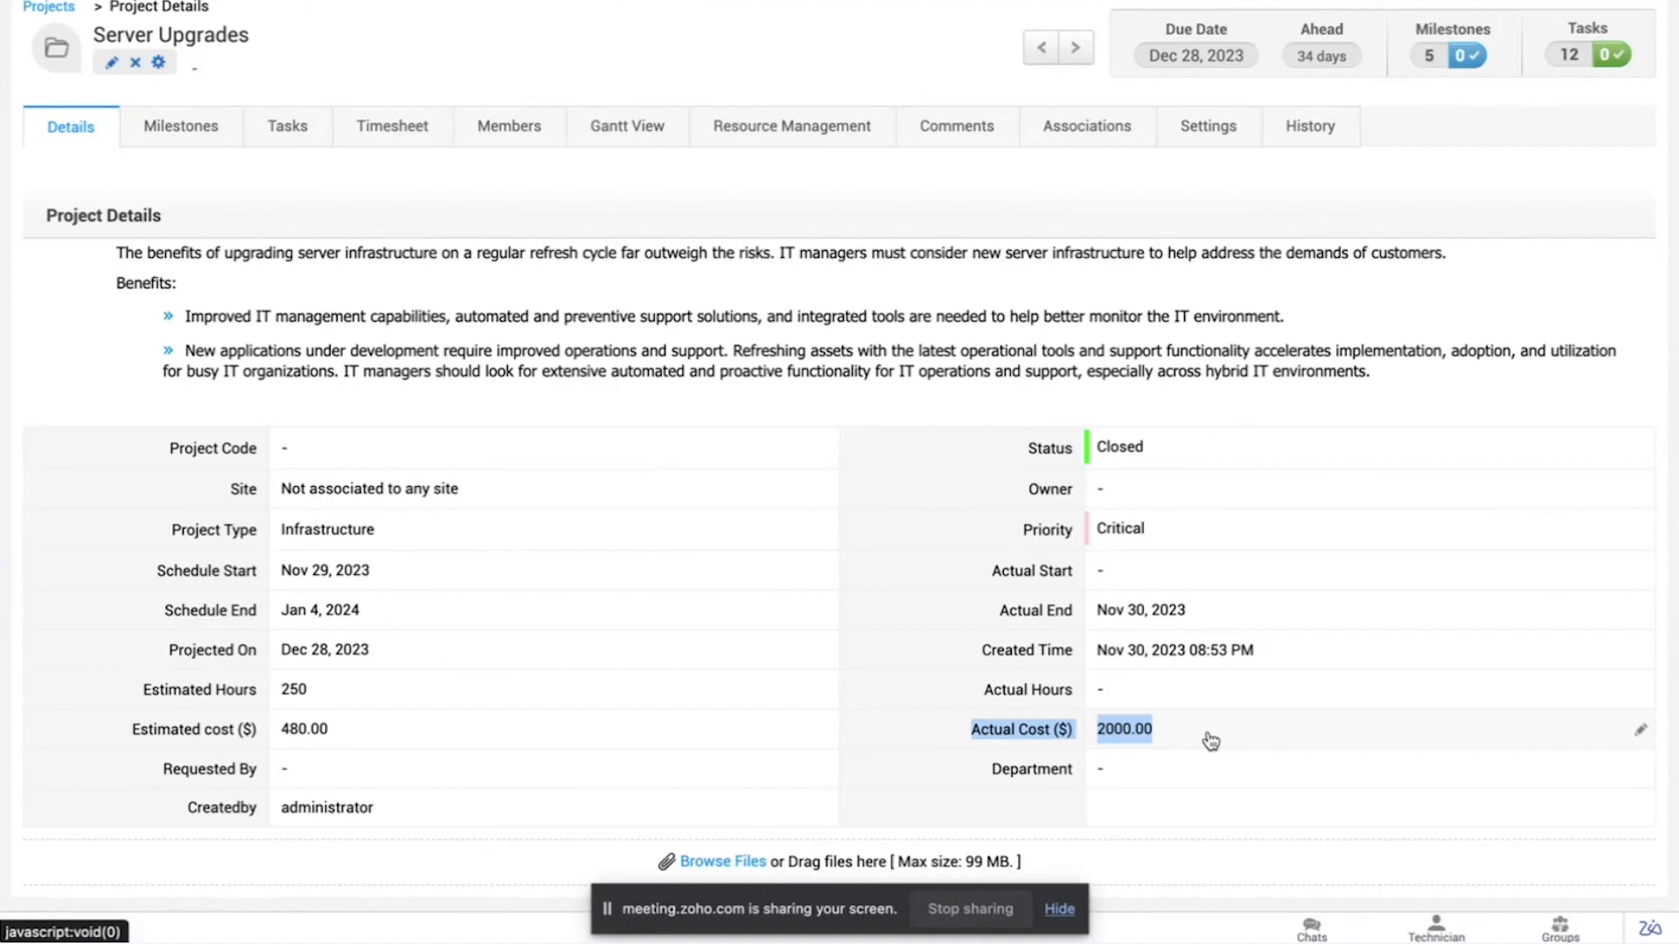
# Step: Try the project closure setting that allows operations on a work-item even if it or its parent is completed
pyautogui.scroll(1, 1136, 244)
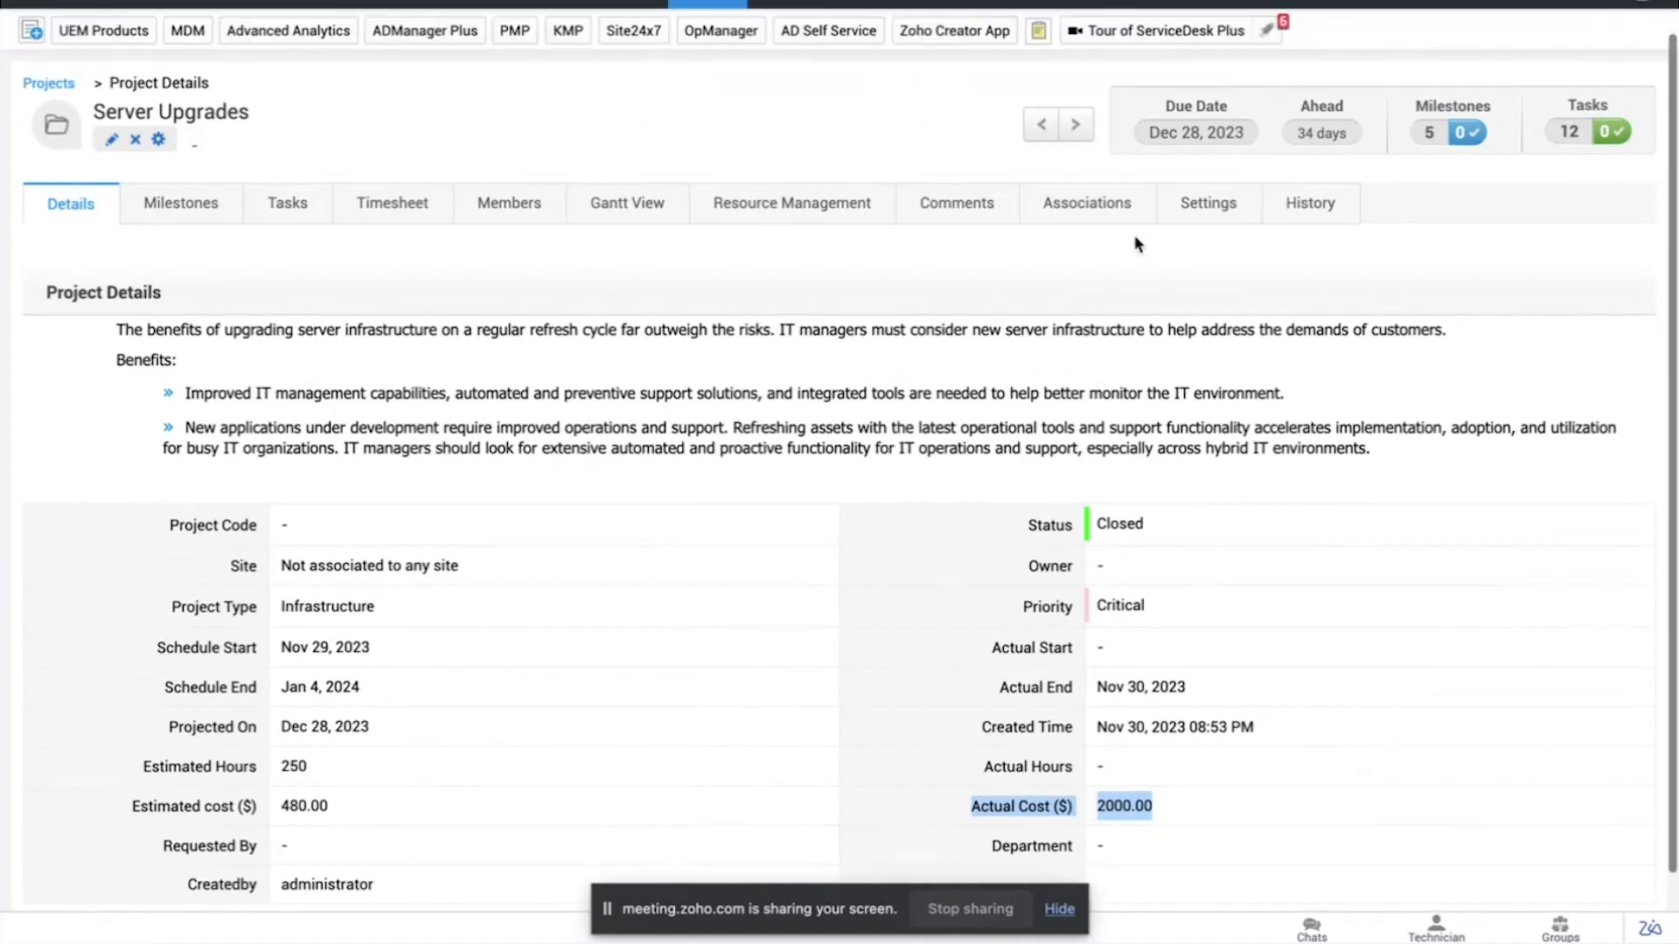
pyautogui.click(1221, 218)
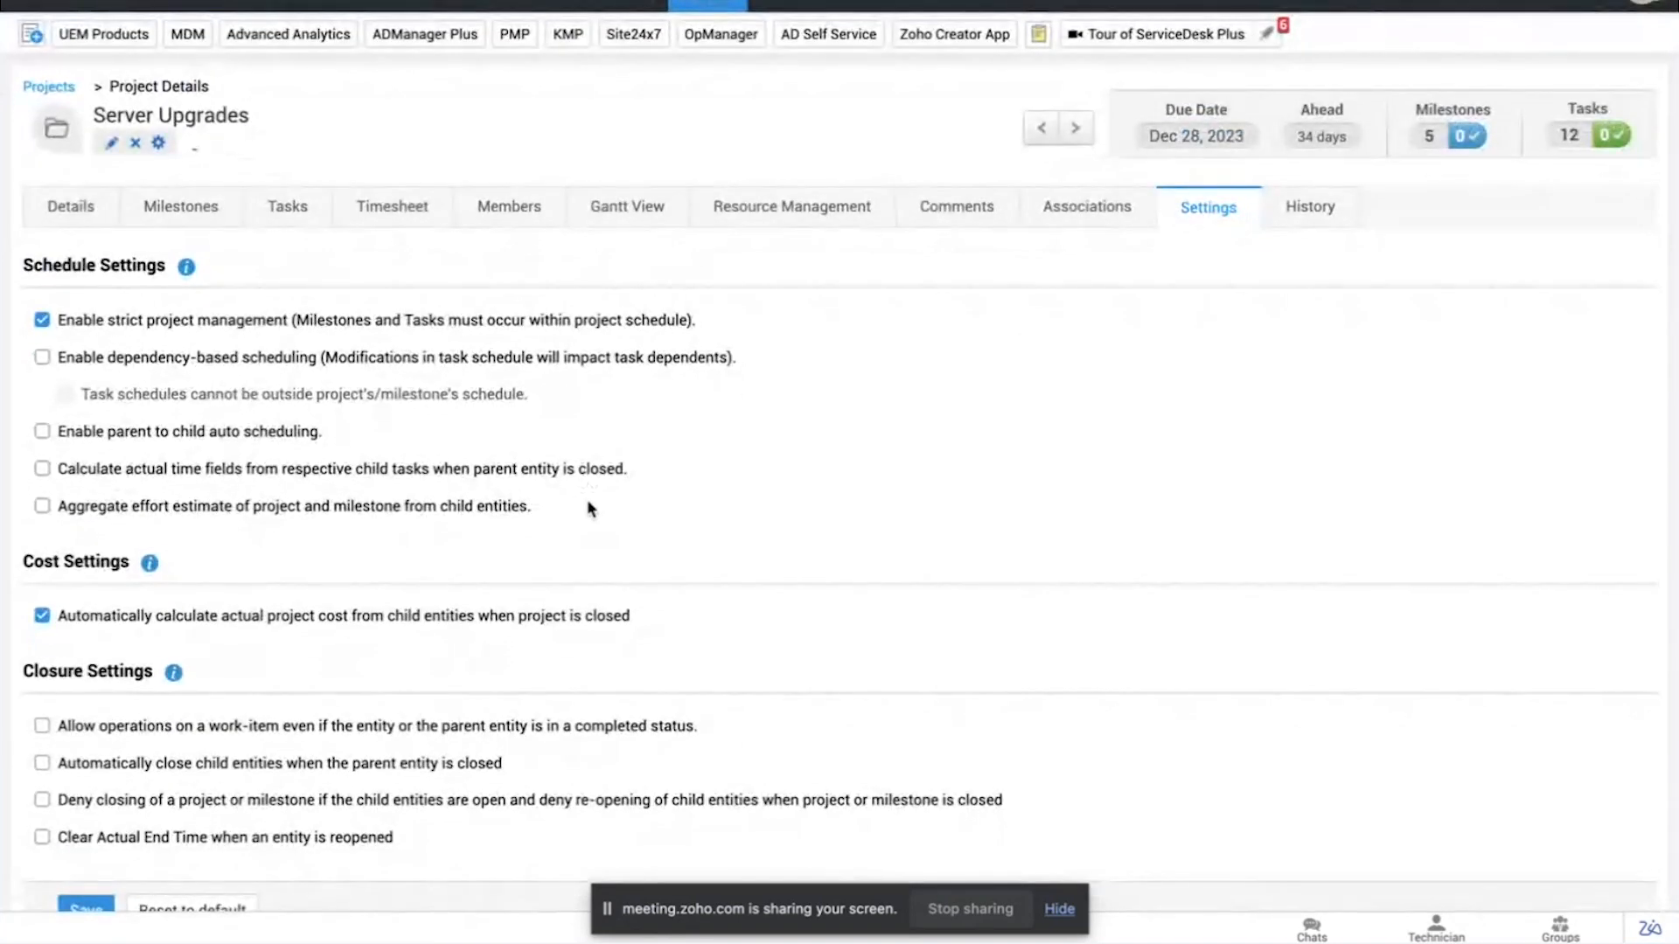
pyautogui.click(41, 726)
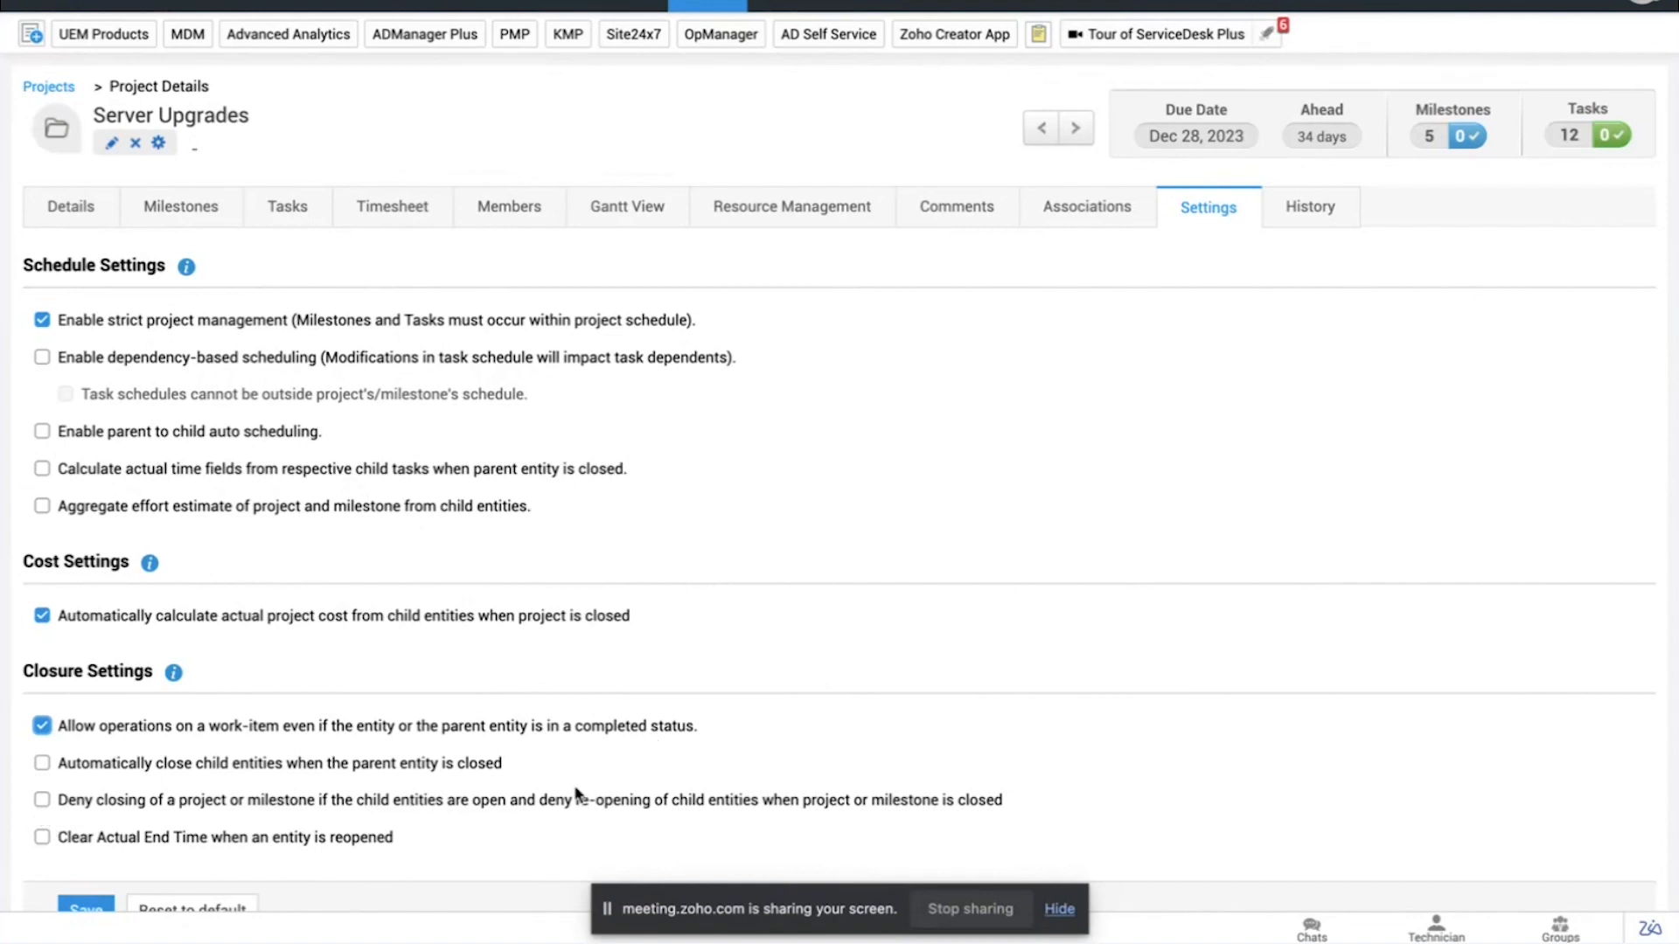
pyautogui.click(42, 726)
# Step: Edit the Server Upgrades project, set its status back to Open, and update it
pyautogui.click(110, 144)
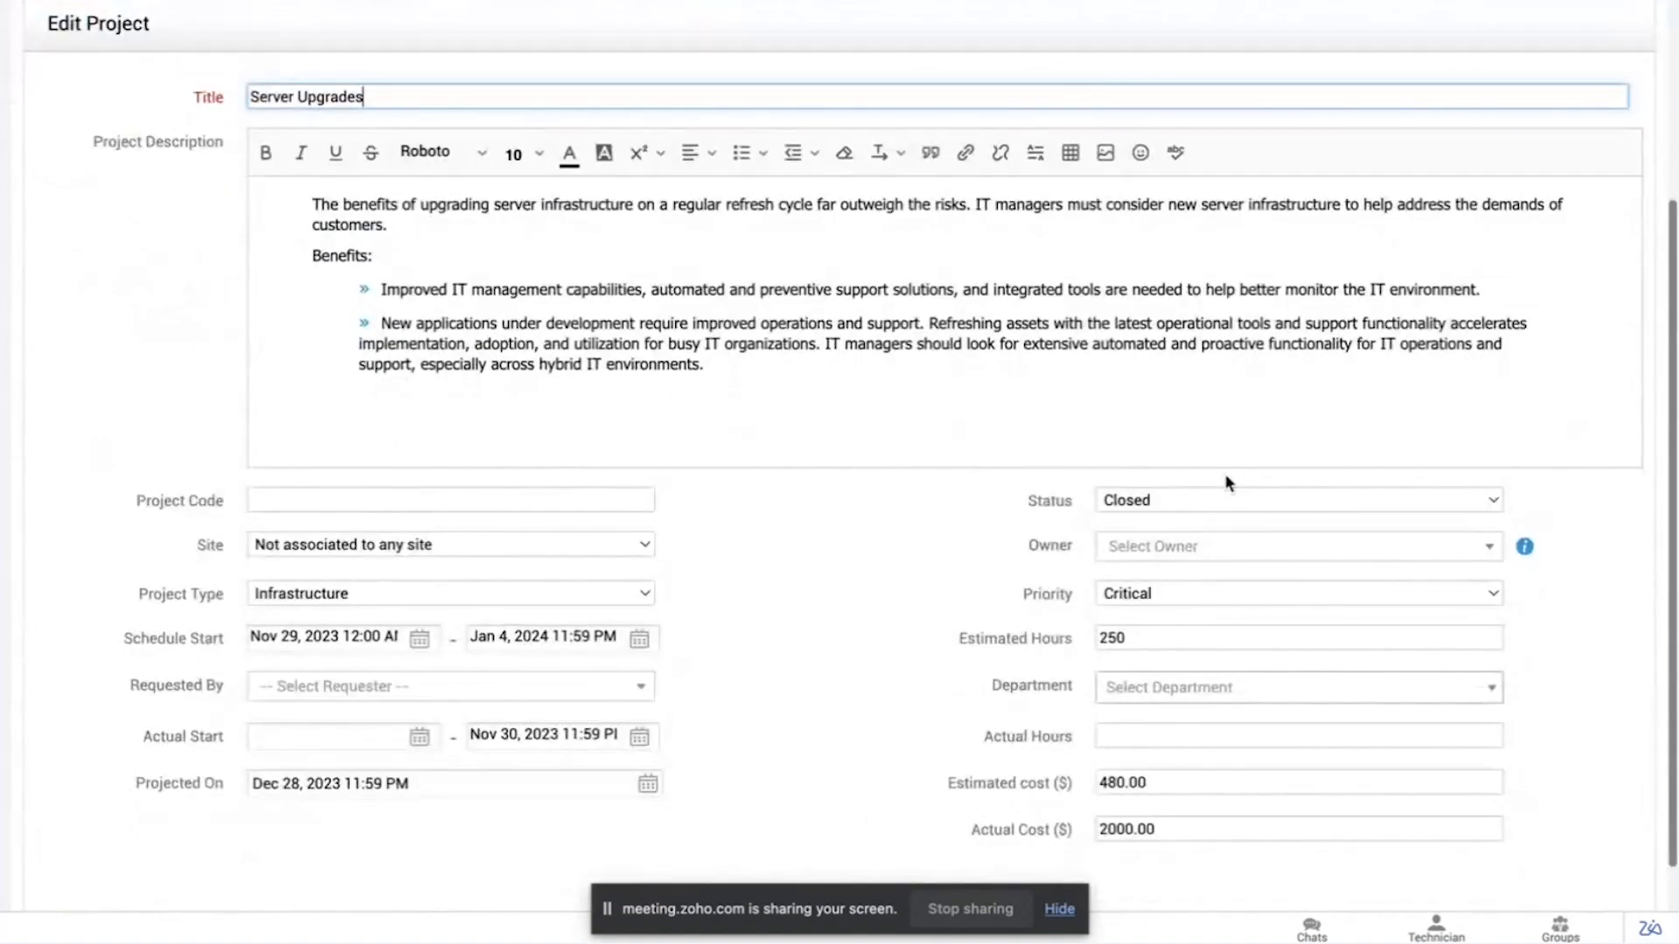
pyautogui.click(1226, 490)
pyautogui.click(1208, 551)
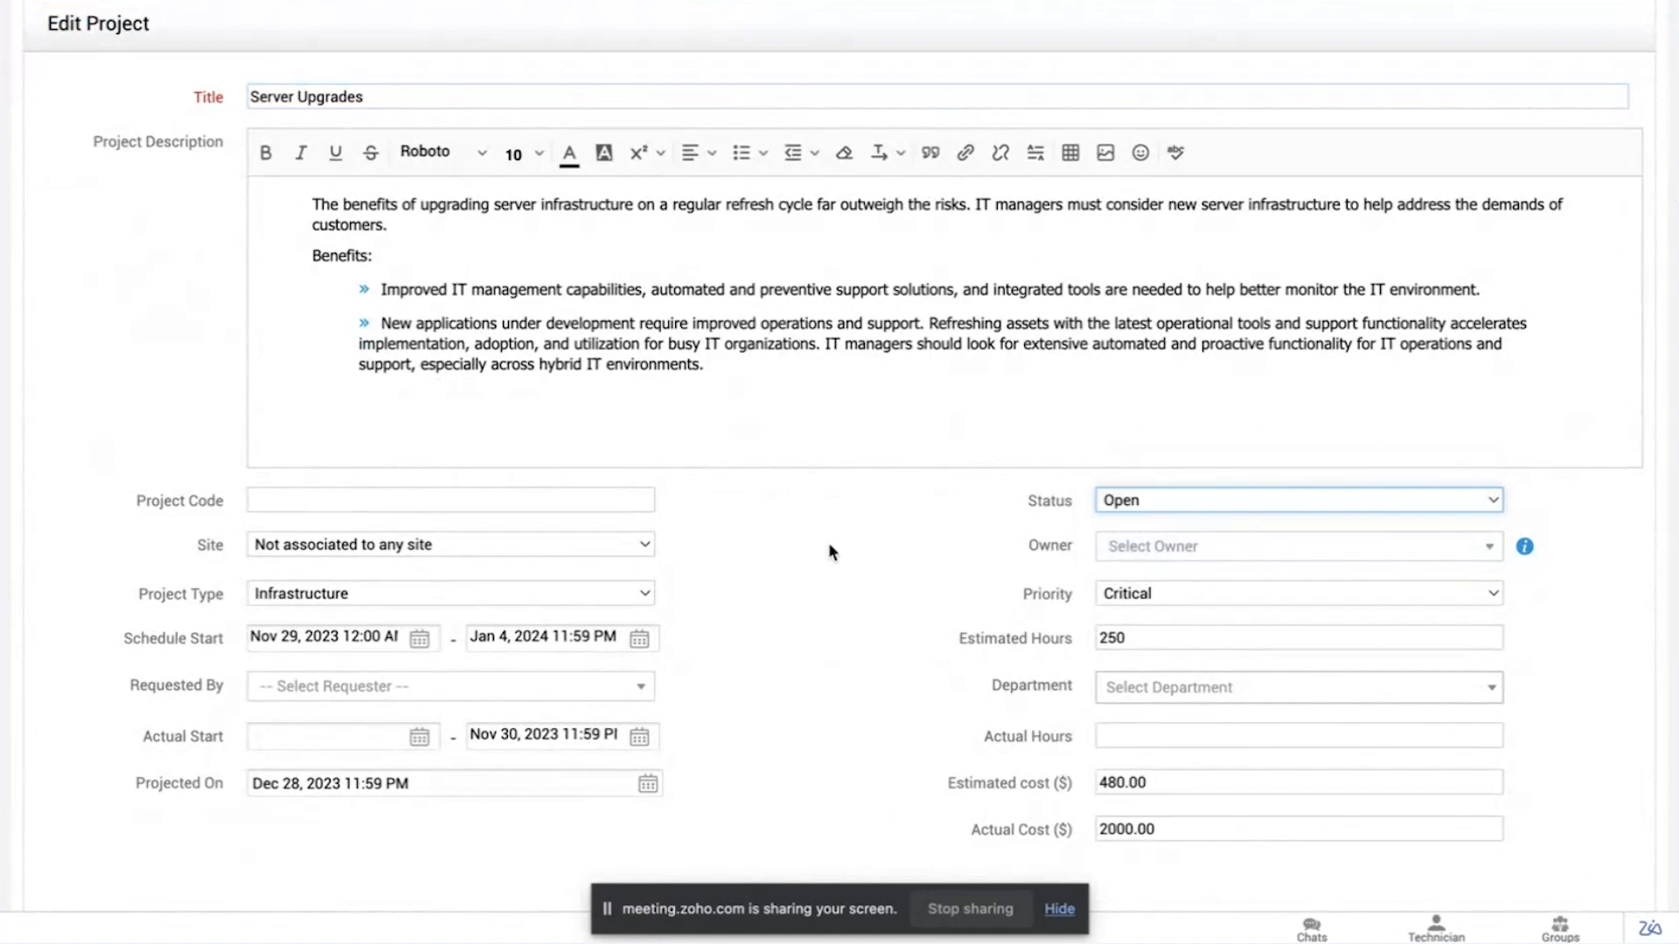
pyautogui.scroll(-2, 828, 542)
pyautogui.click(803, 853)
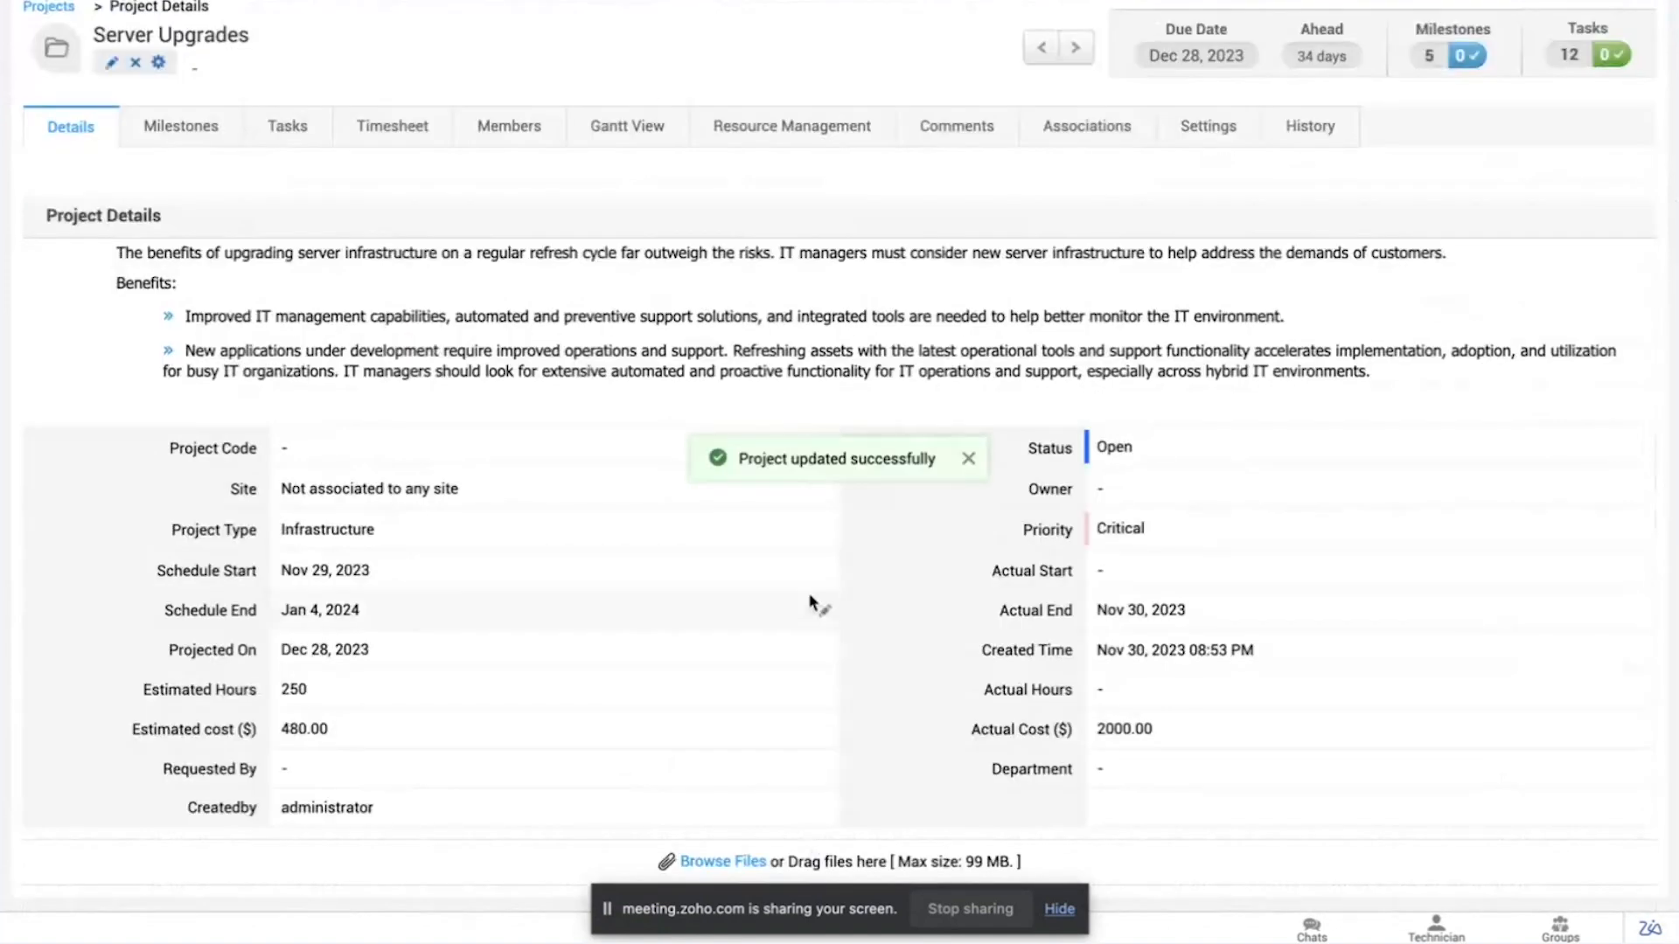
# Step: Deny closing a project or milestone with open child entities and re-opening children of a closed one, and save the project settings
pyautogui.click(1198, 125)
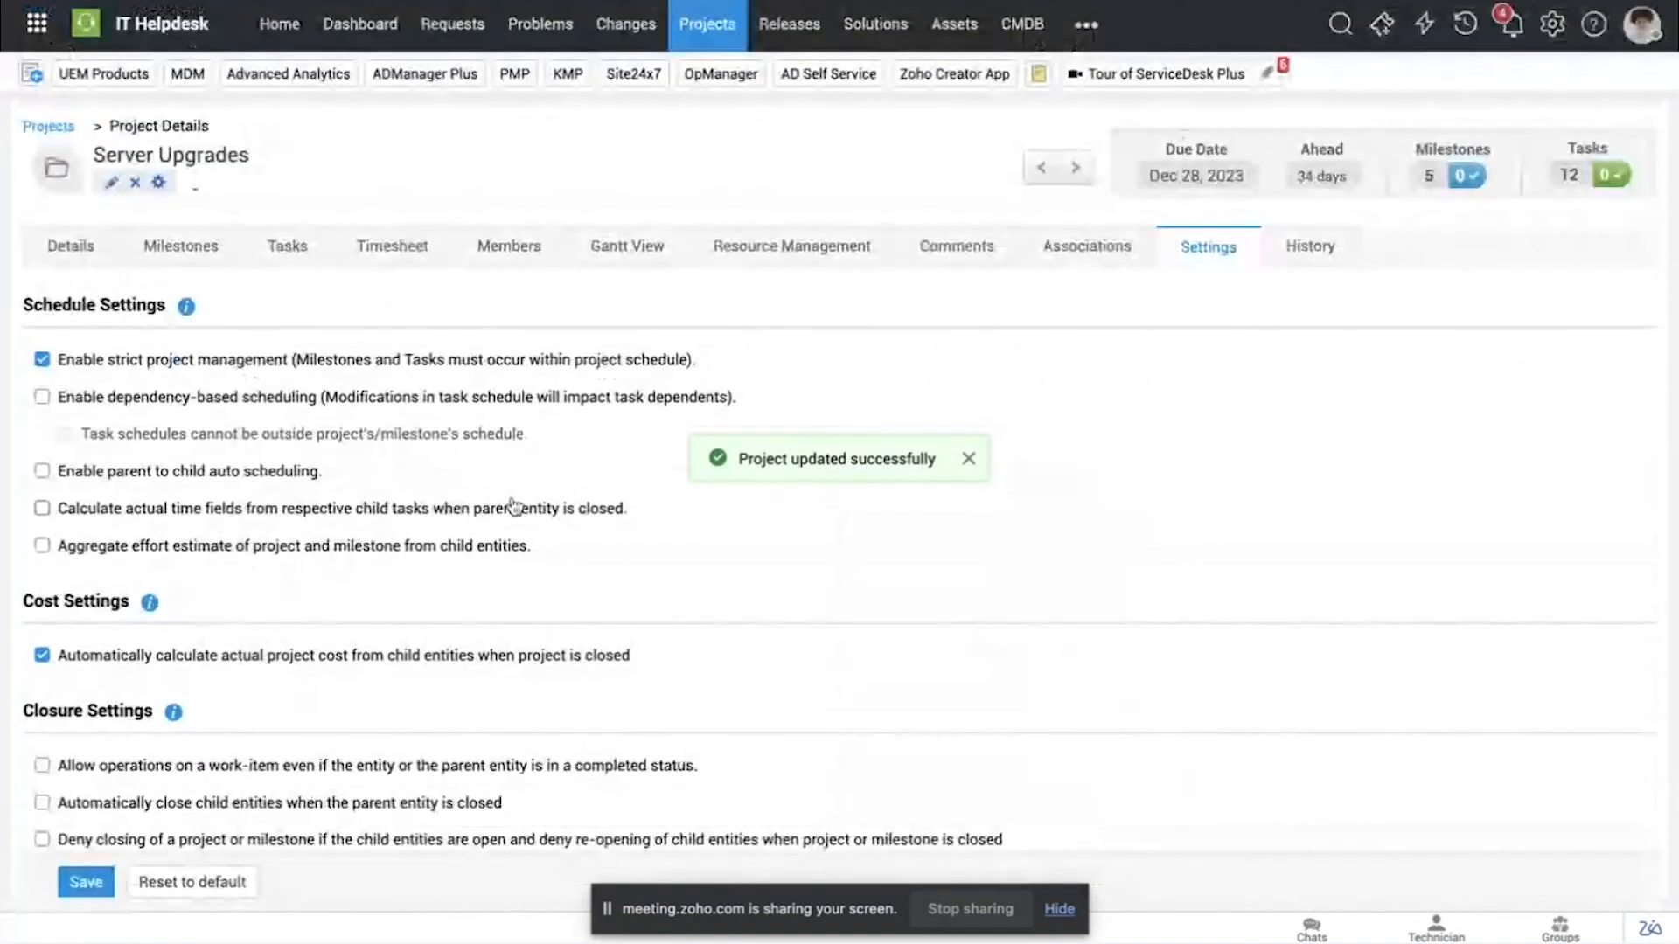
pyautogui.scroll(-1, 514, 506)
pyautogui.click(42, 793)
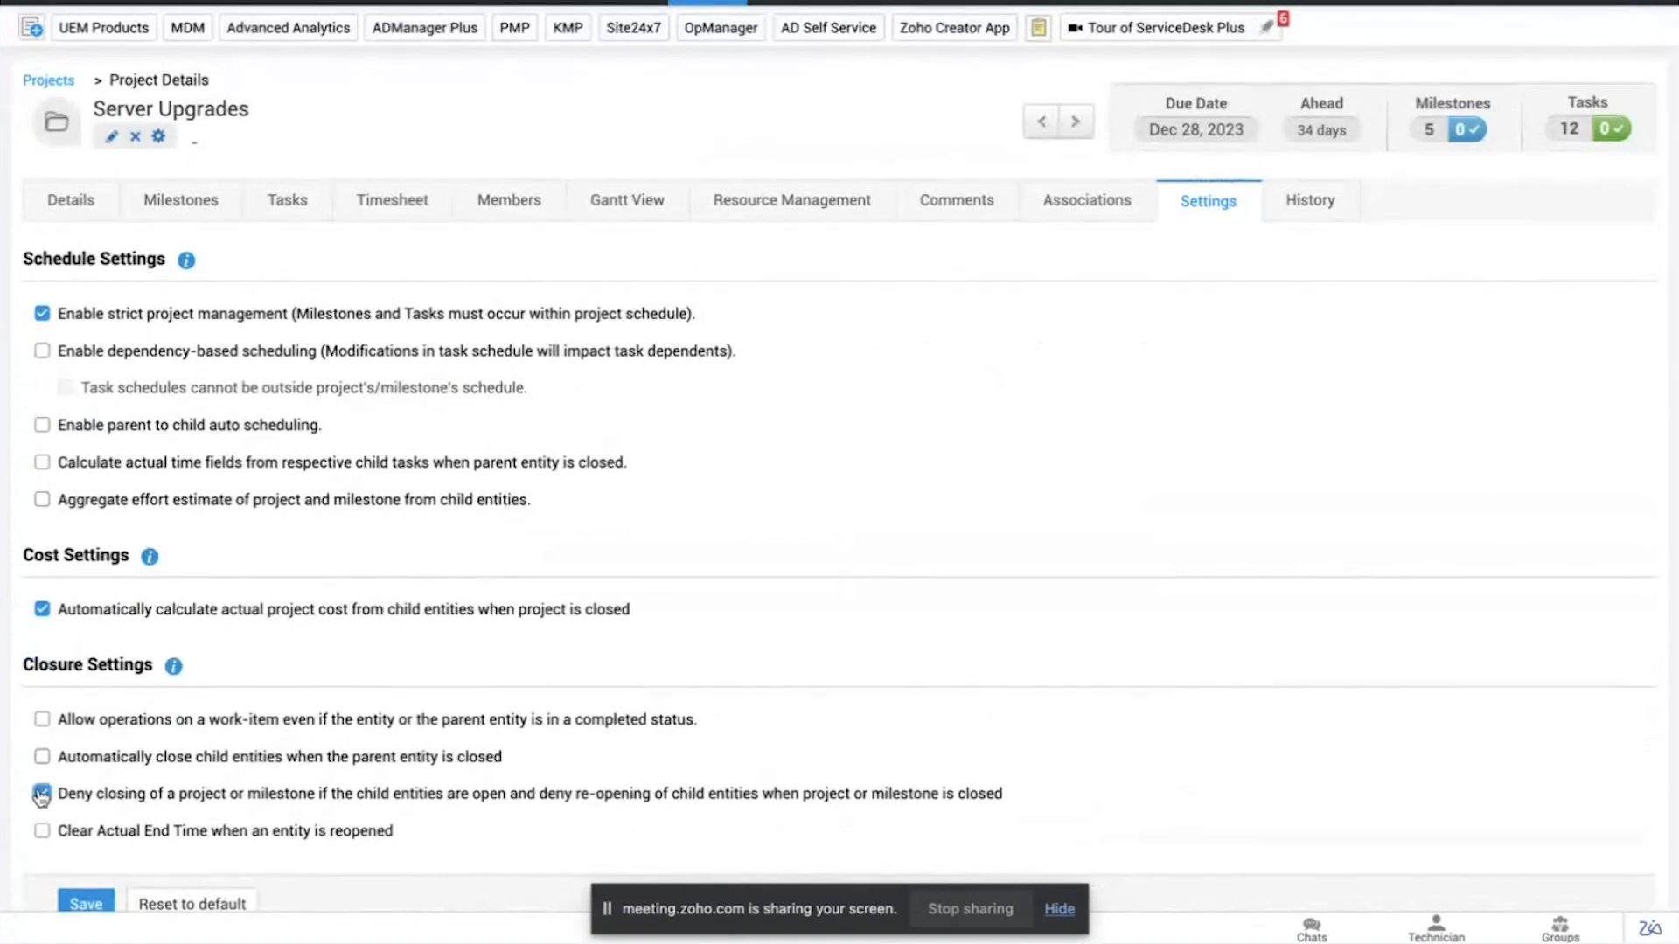
pyautogui.click(98, 903)
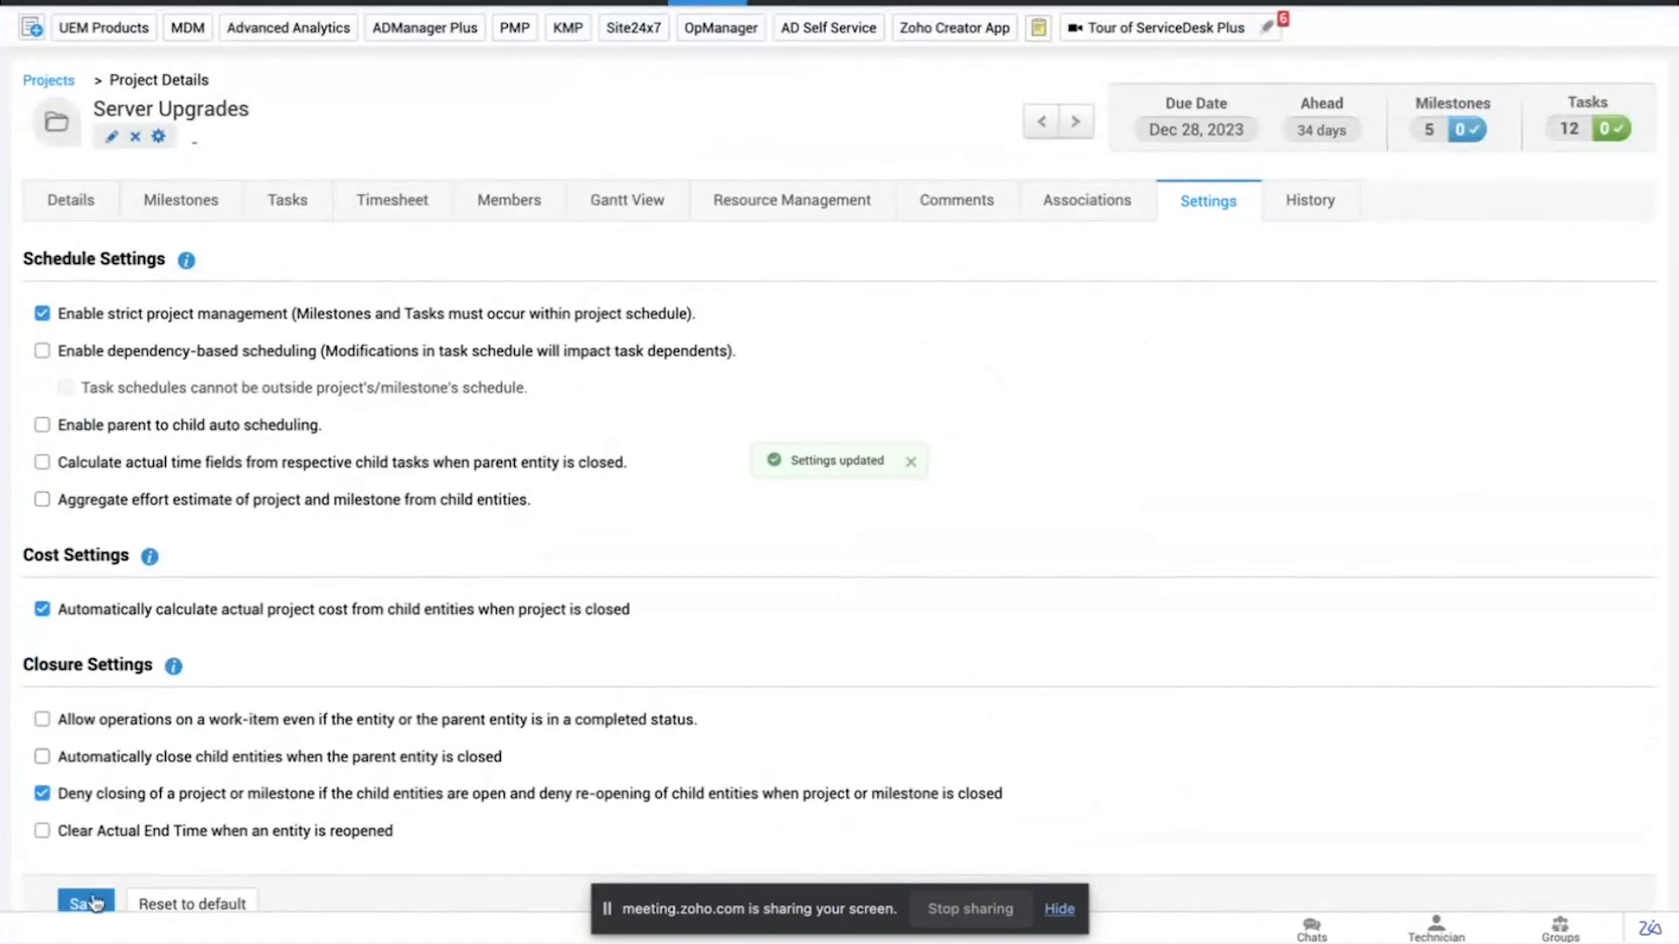
# Step: Check the project's task list, then try to set the project's status to Closed from its details
pyautogui.click(297, 206)
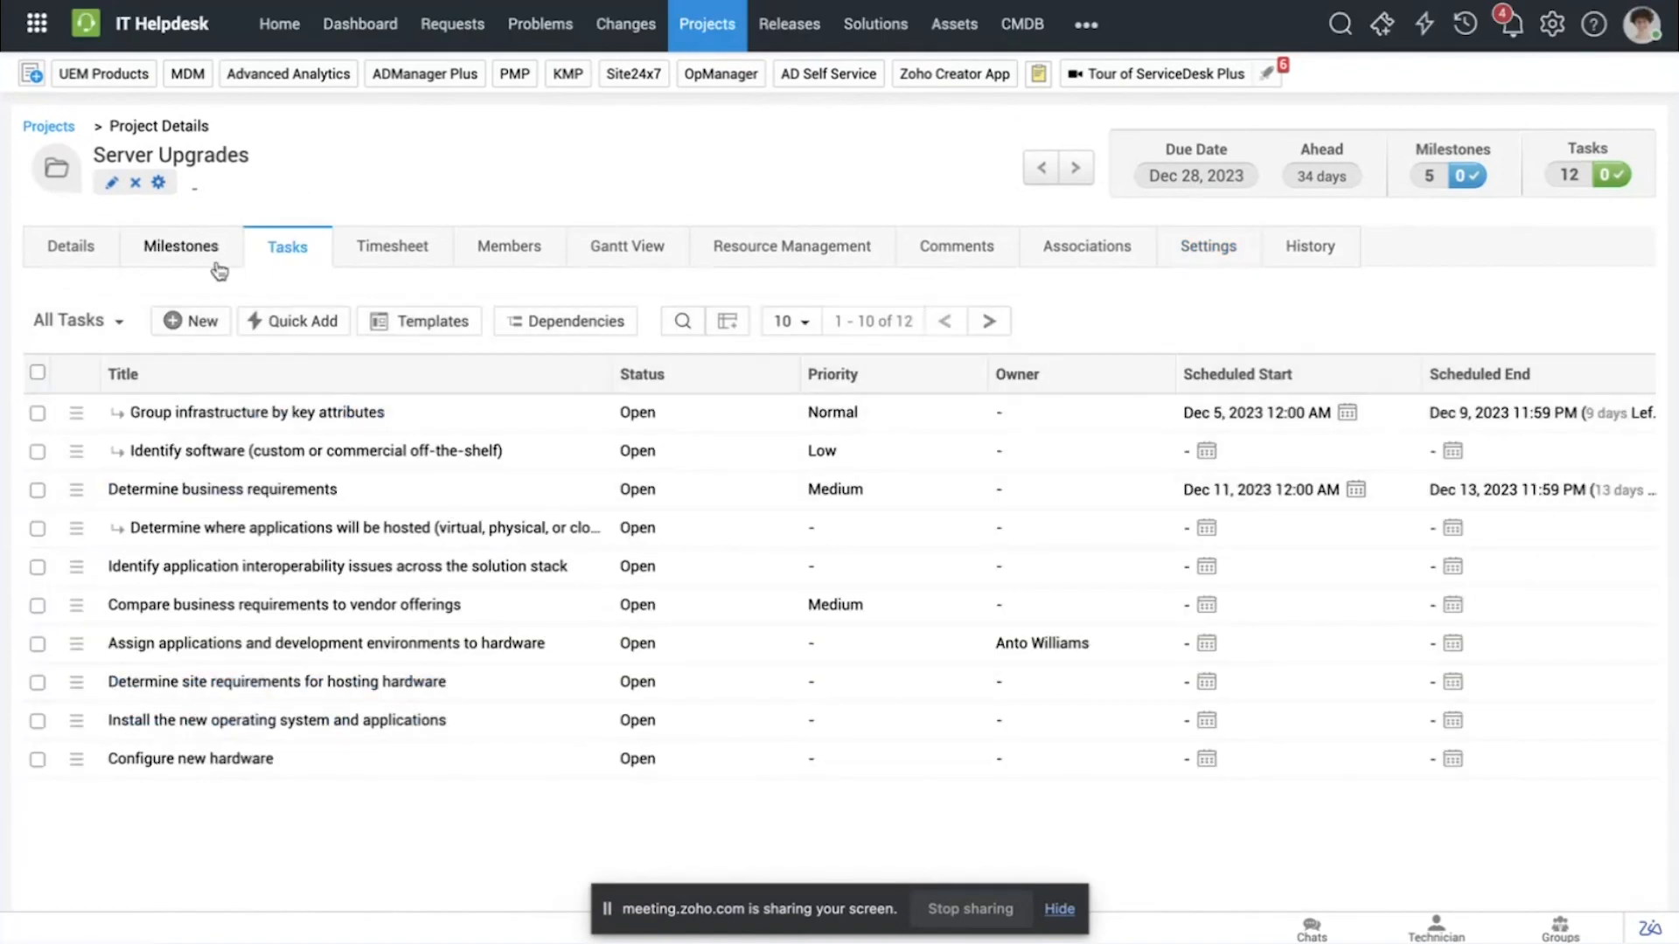
pyautogui.click(34, 262)
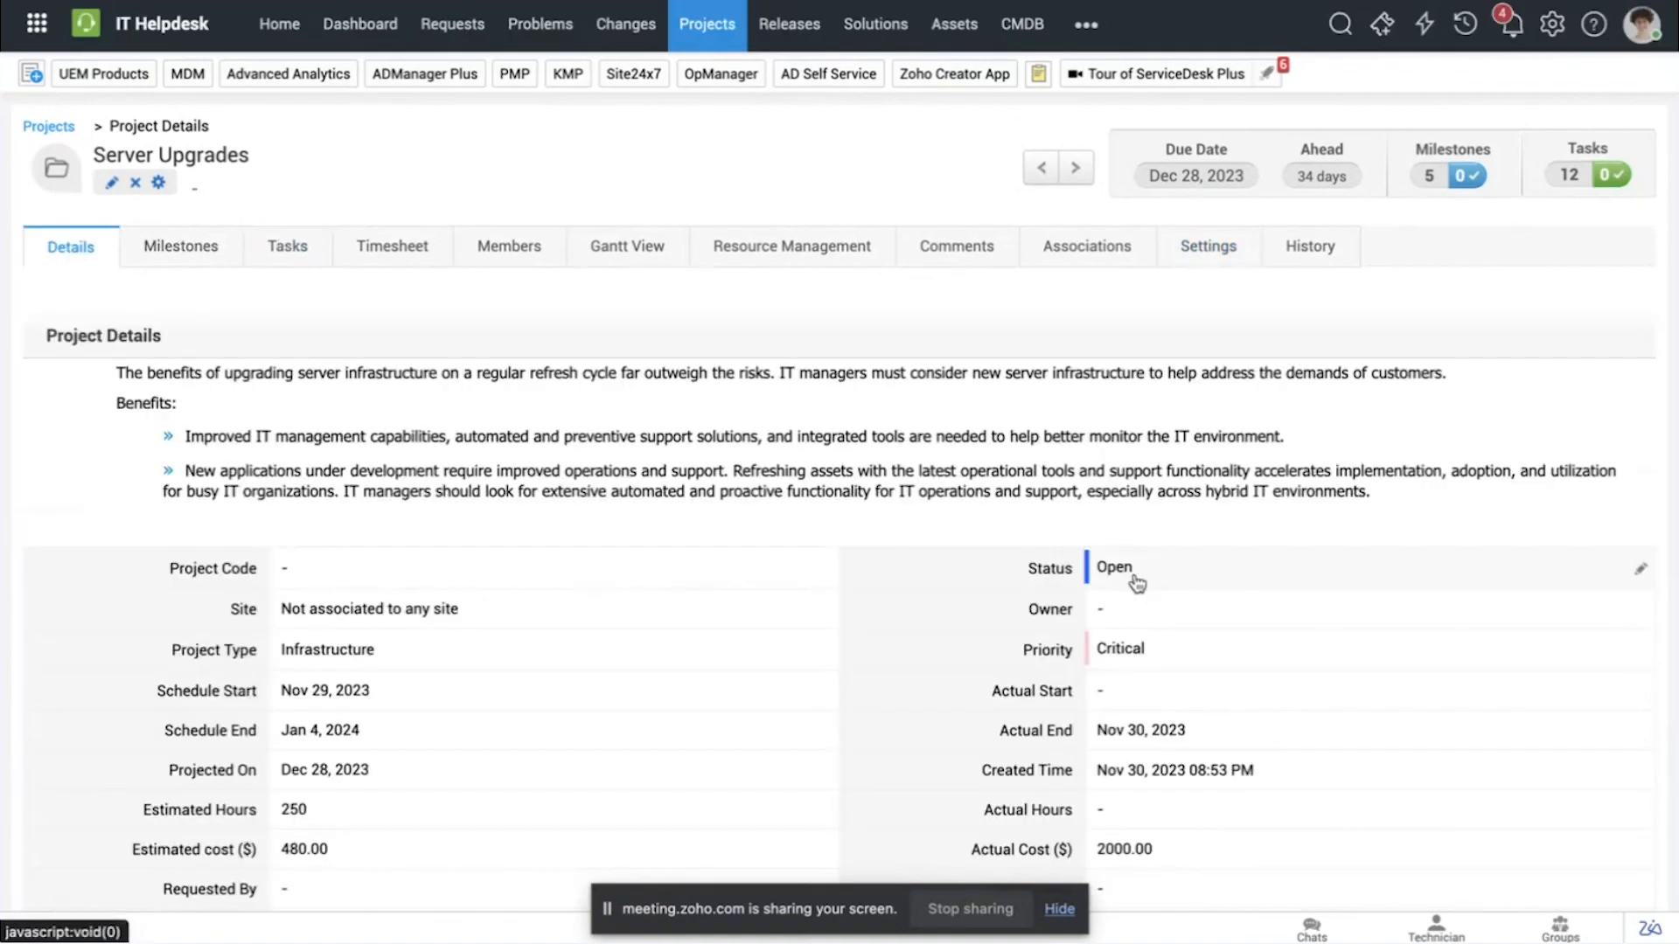
pyautogui.click(1639, 574)
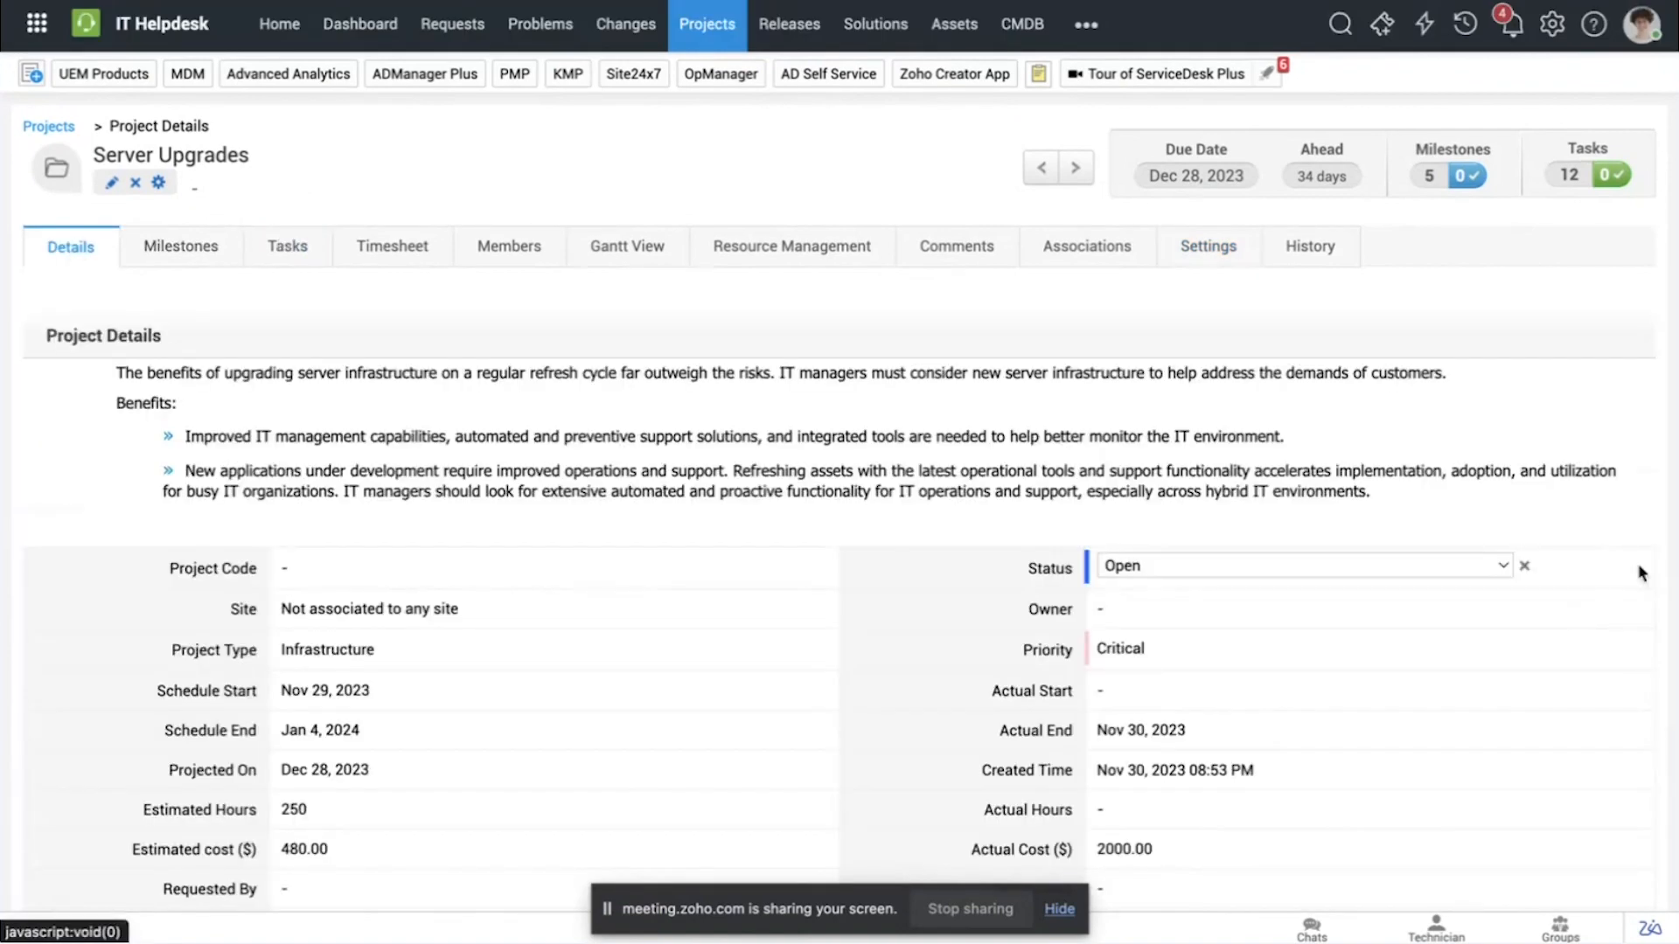
pyautogui.click(1289, 569)
pyautogui.click(1278, 515)
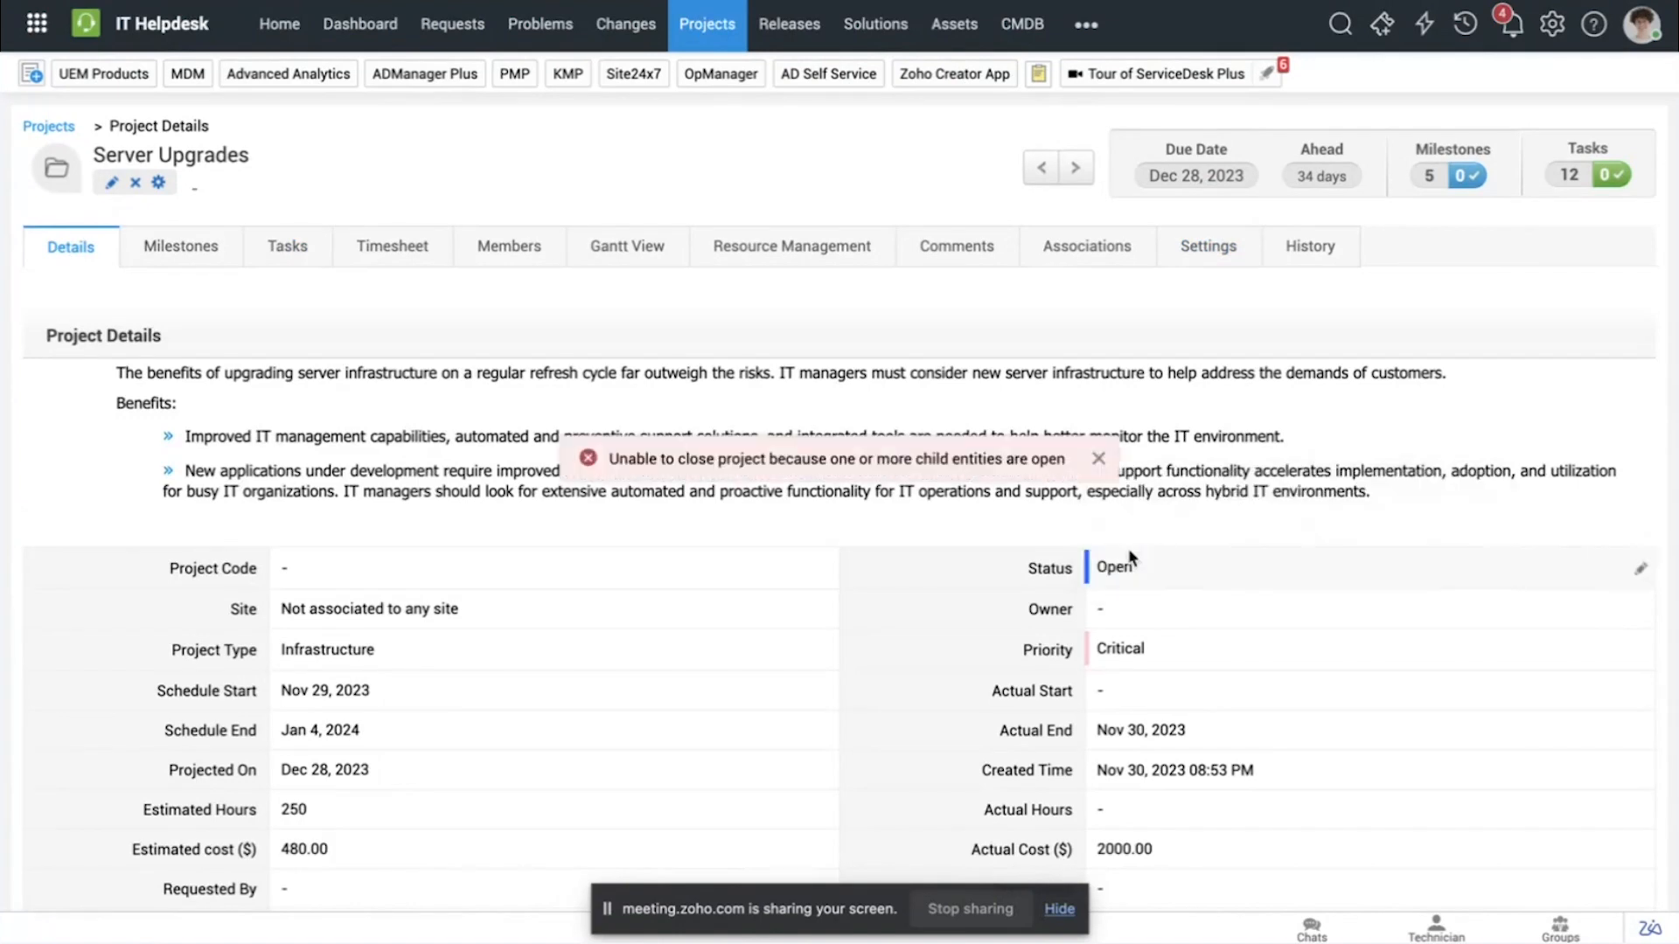
pyautogui.moveTo(609, 459); pyautogui.dragTo(1074, 458)
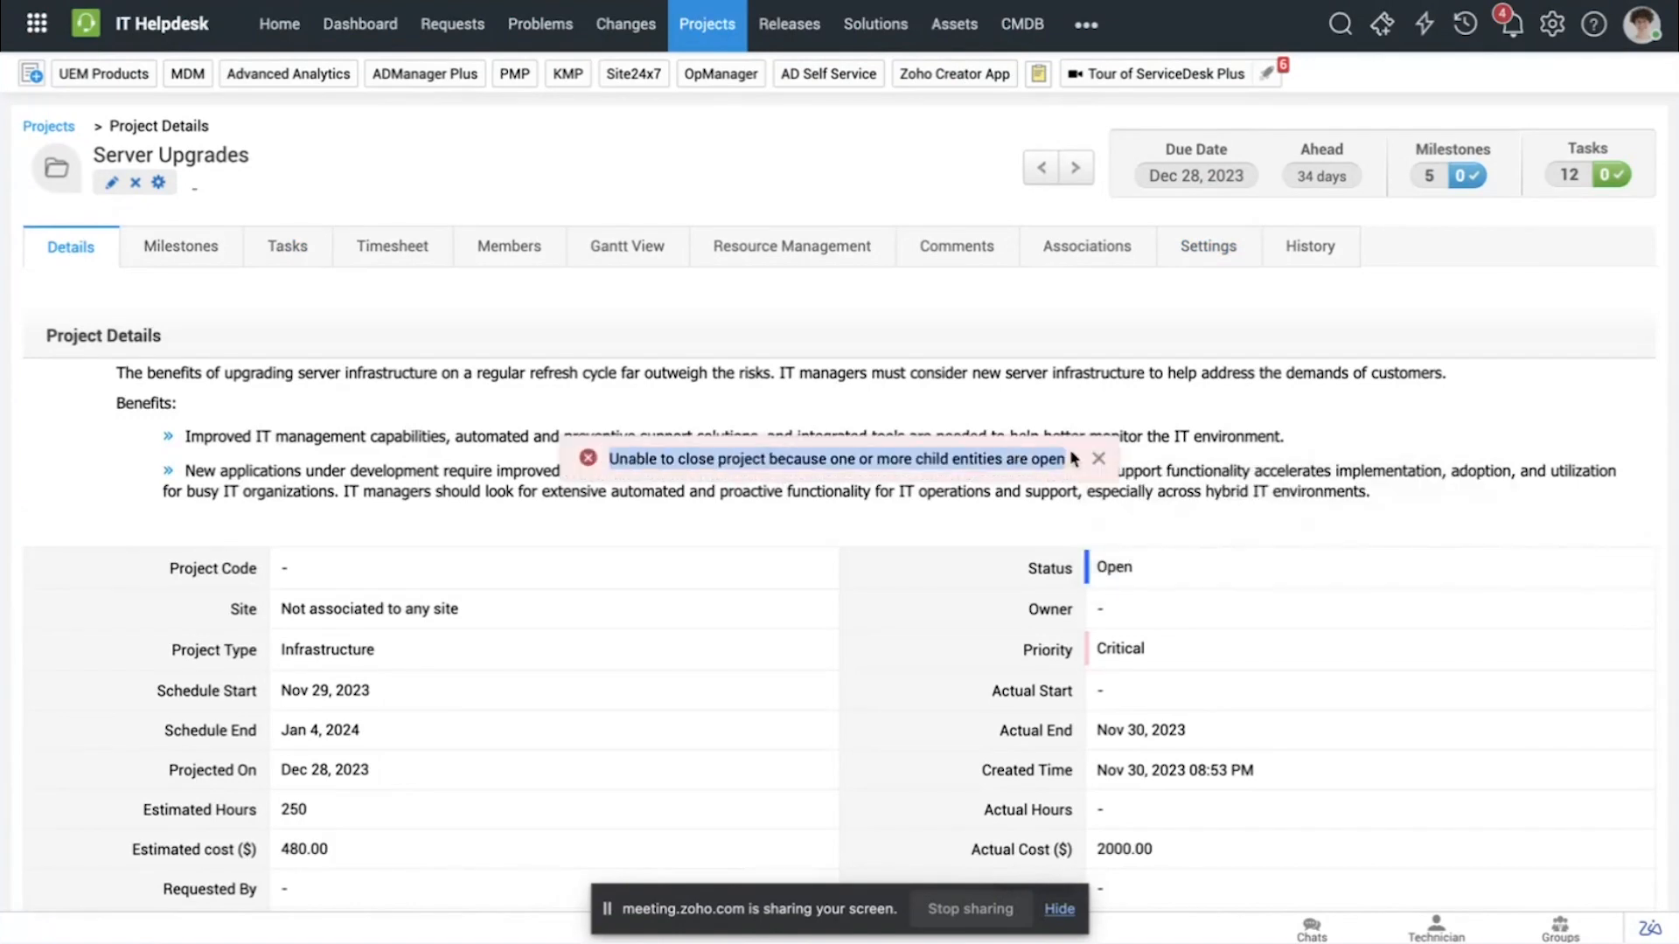
pyautogui.click(1107, 454)
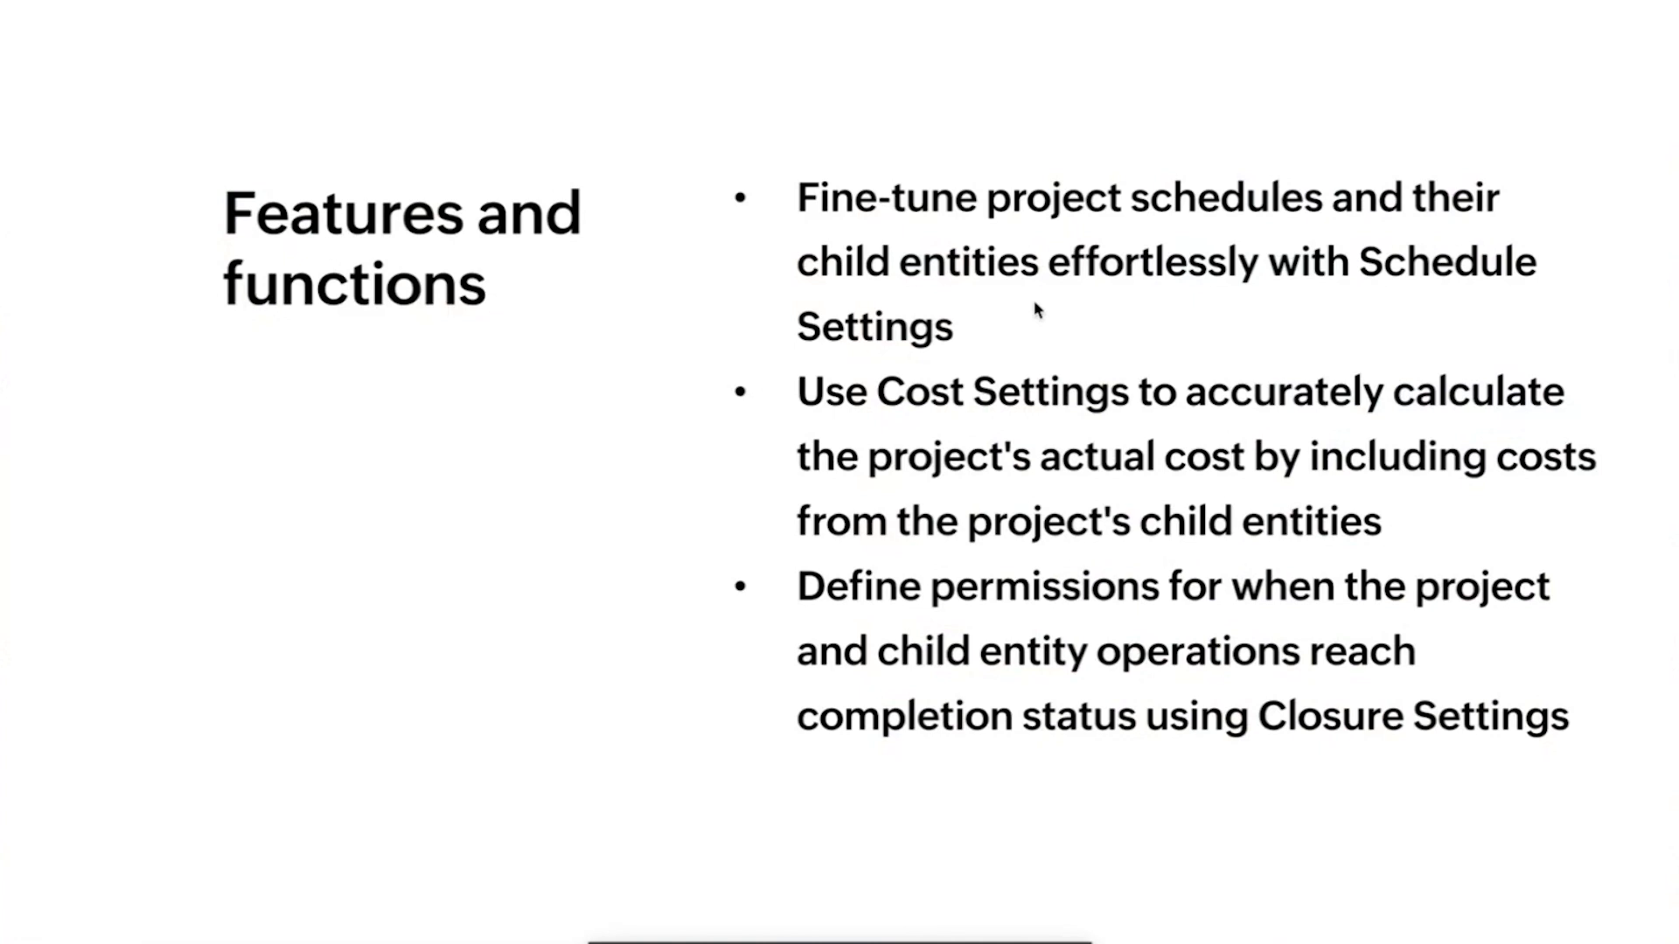
pyautogui.press('Right')
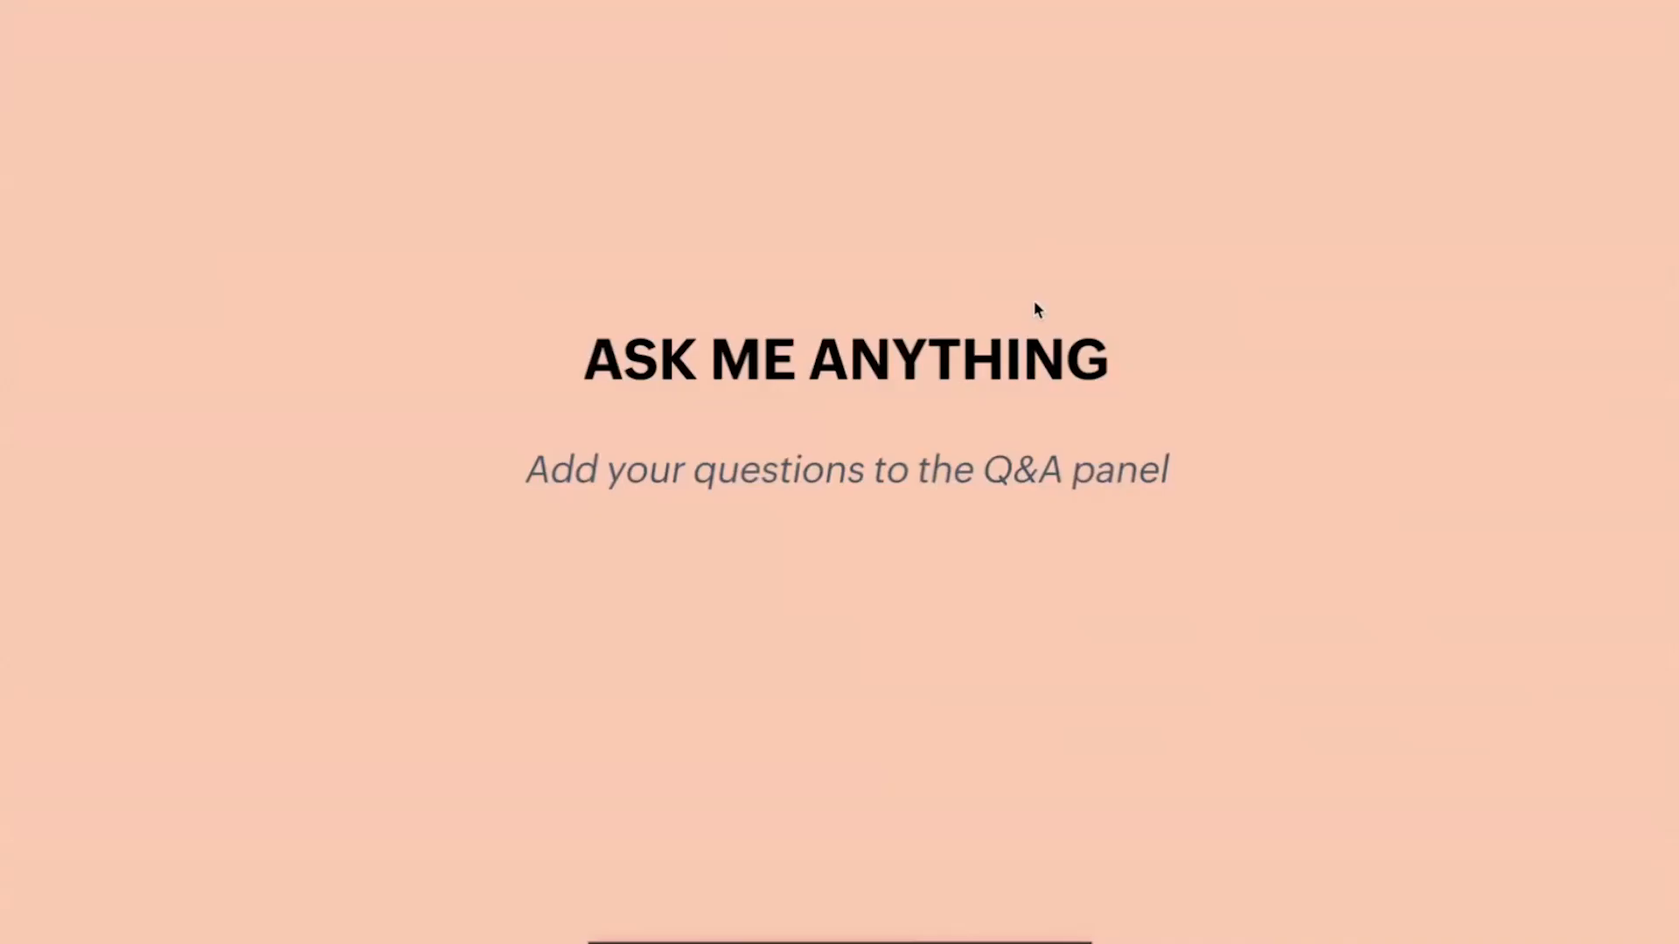
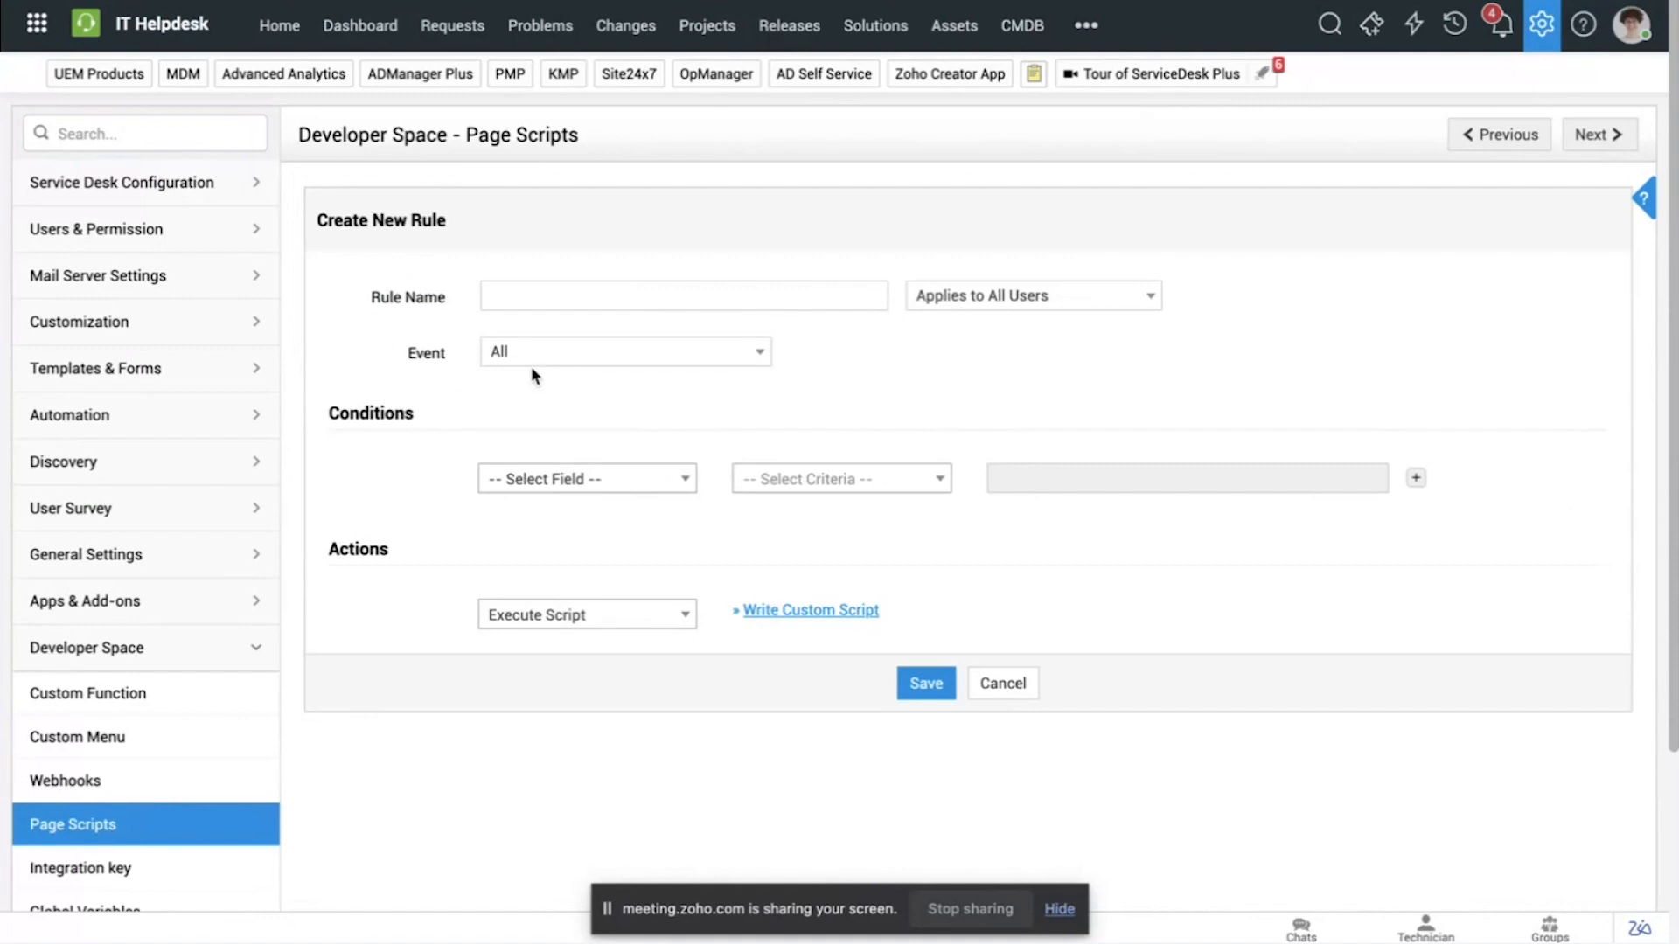
# Step: Check the event choices for the new page script rule and set its event to Request details page
pyautogui.click(567, 362)
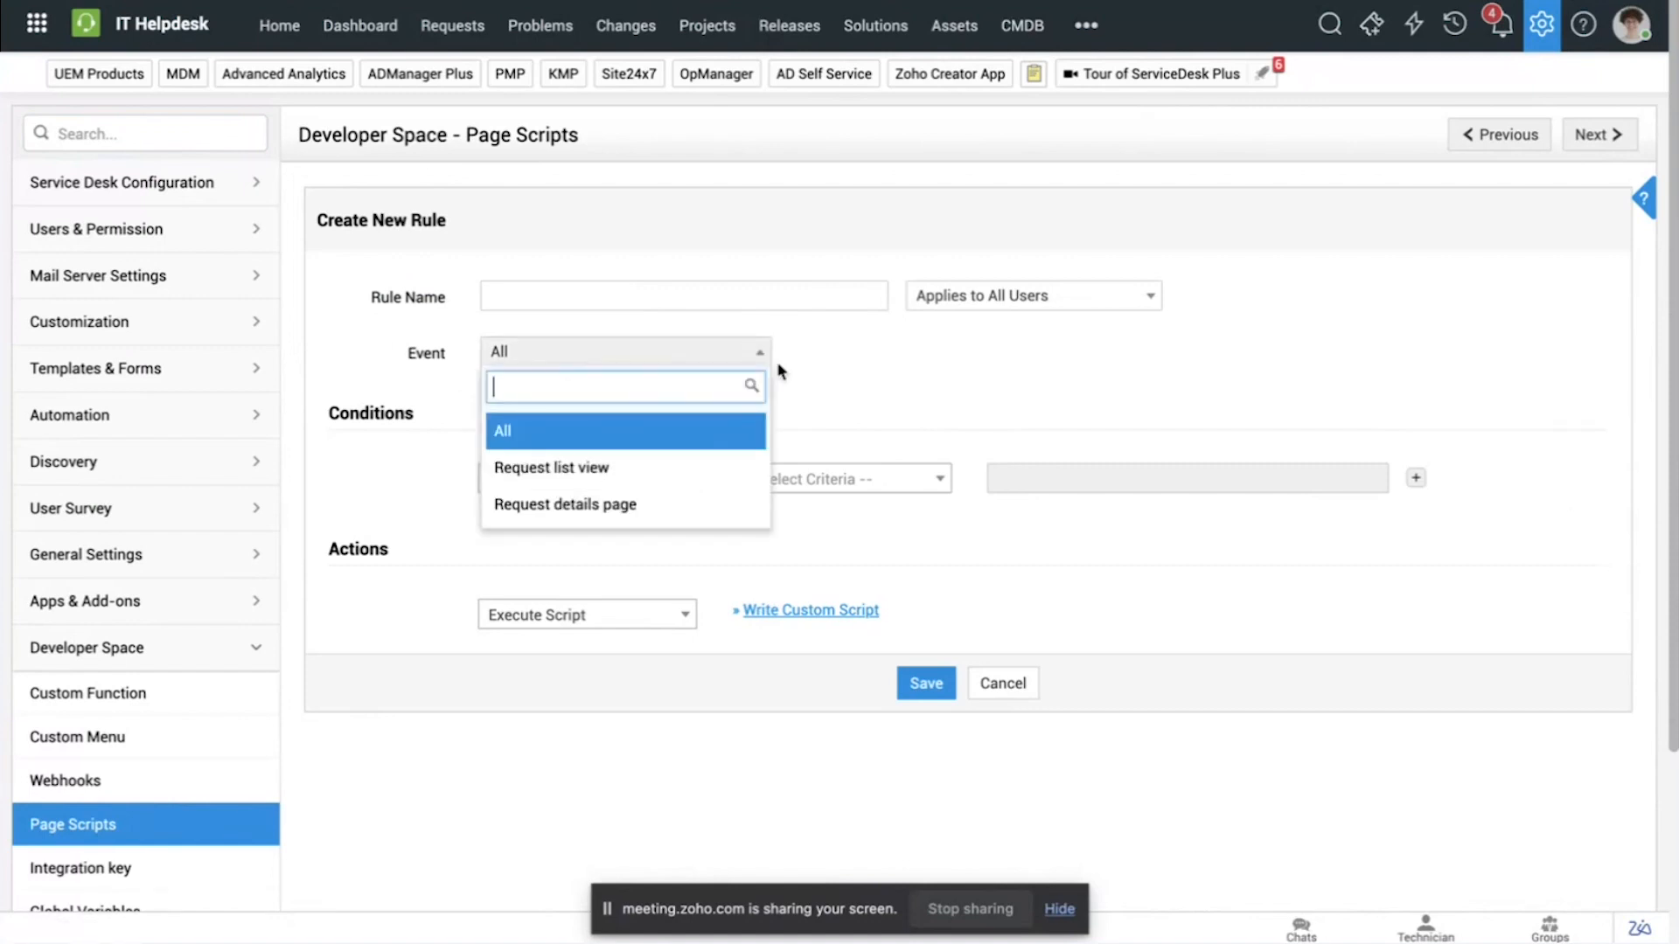
pyautogui.click(845, 378)
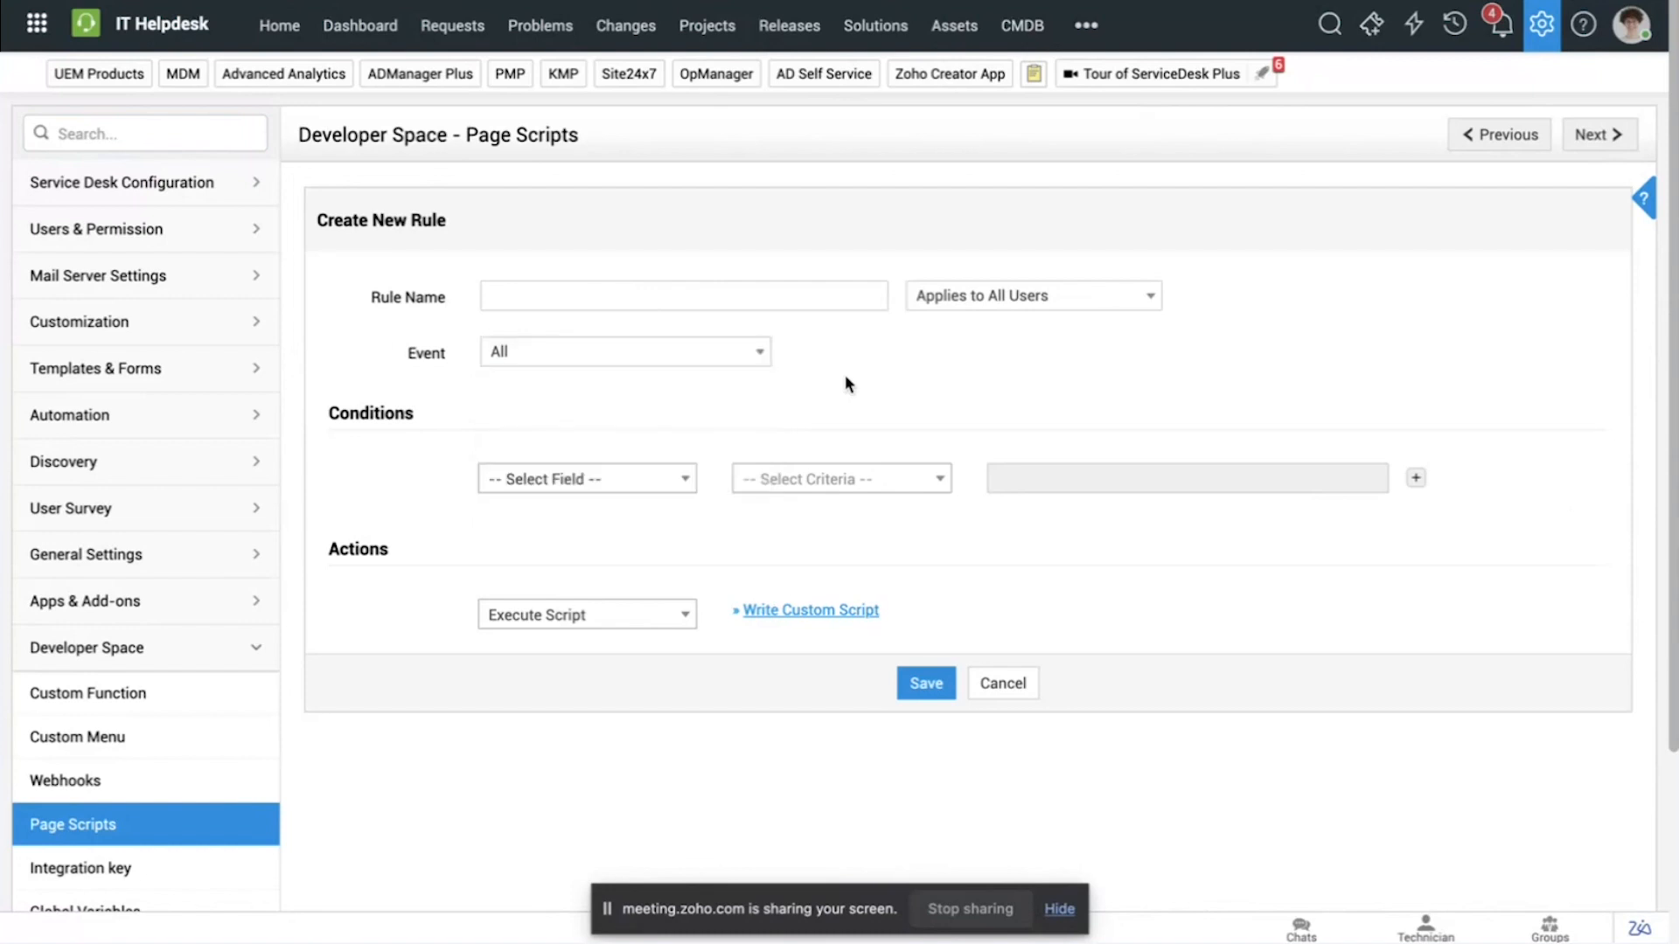
pyautogui.click(760, 352)
pyautogui.click(706, 495)
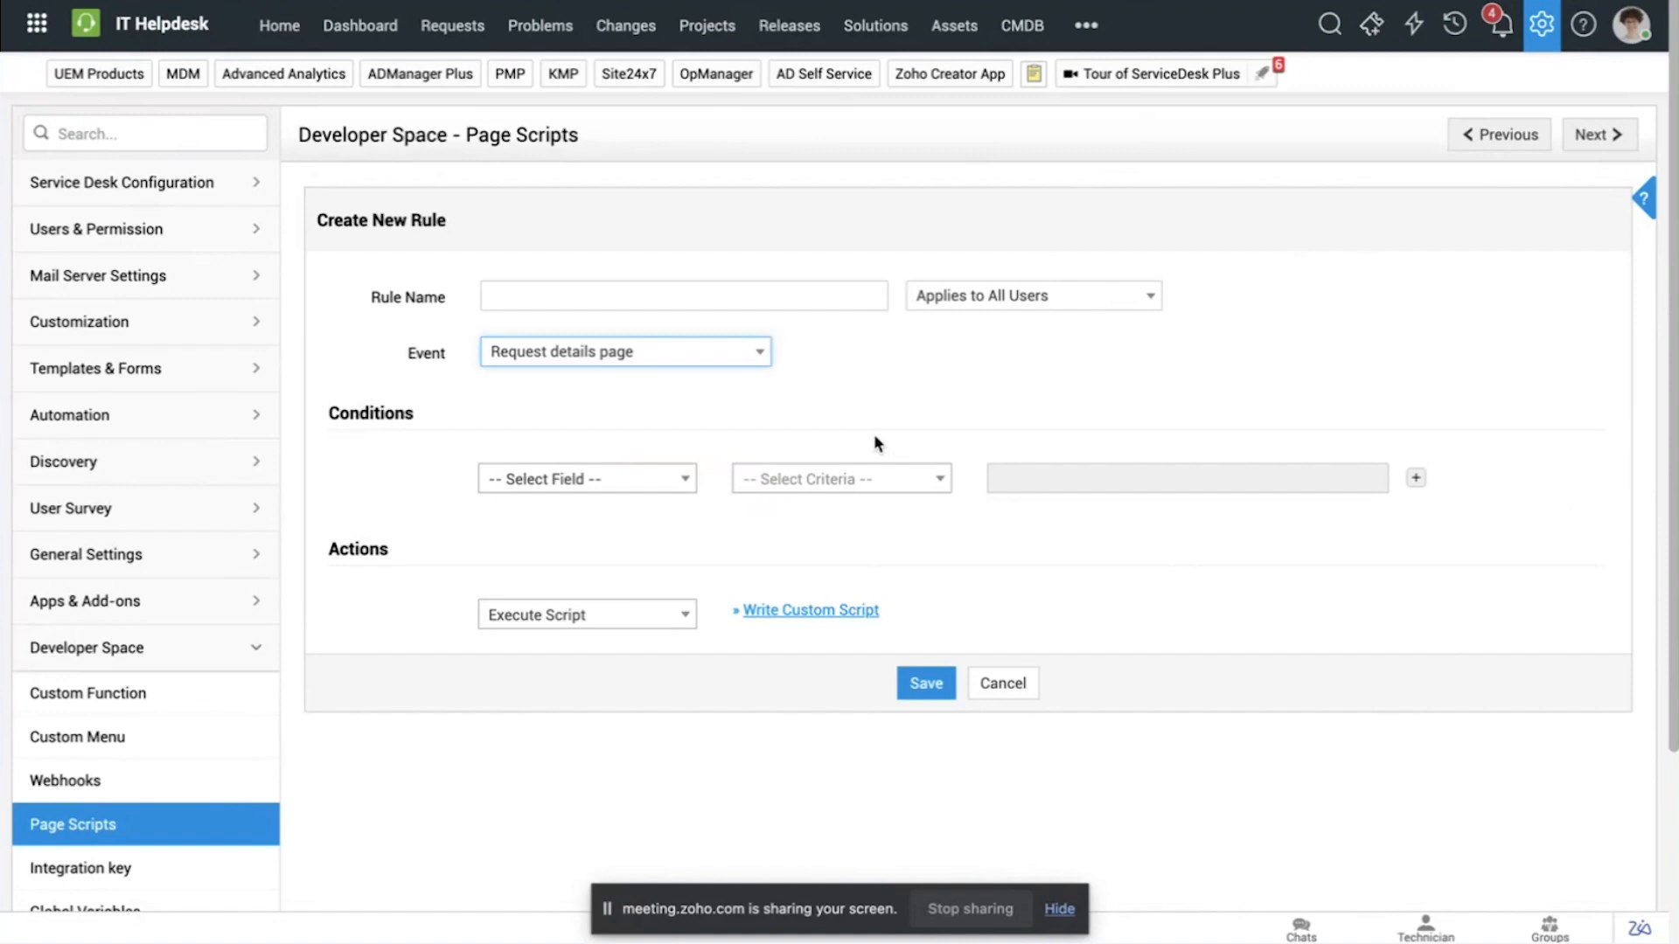
pyautogui.click(875, 437)
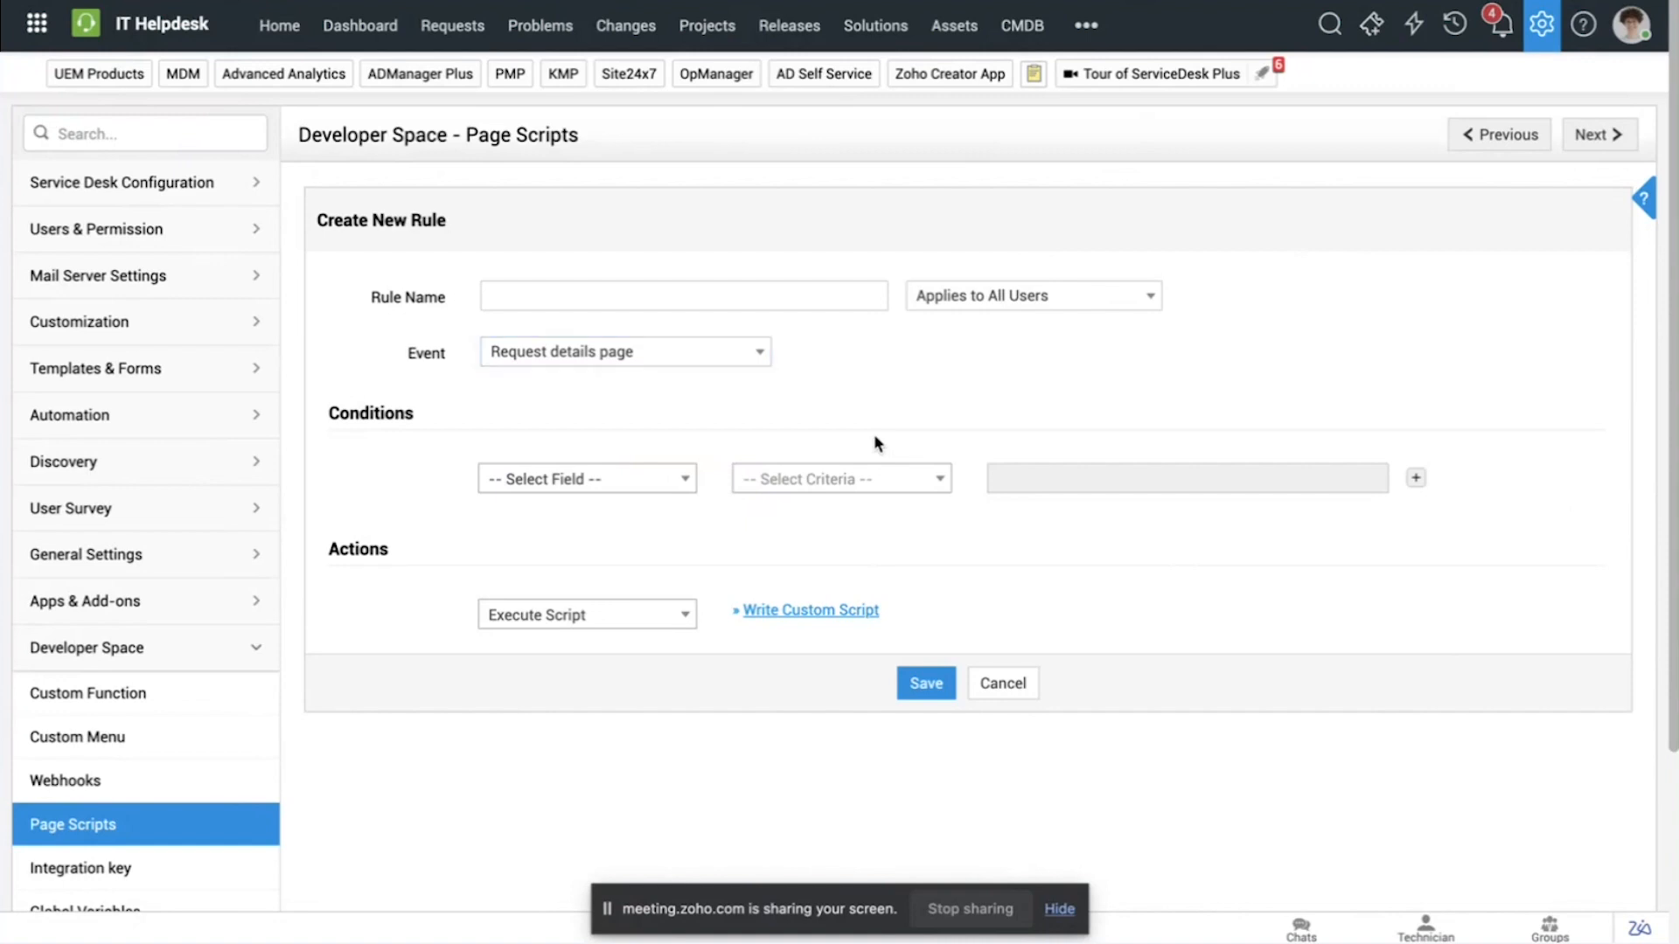
# Step: Switch to the Q&A slides and advance to the questions on editing built-in dashboard widgets and filtering by Region
pyautogui.hotkey('ctrl', 'Left')
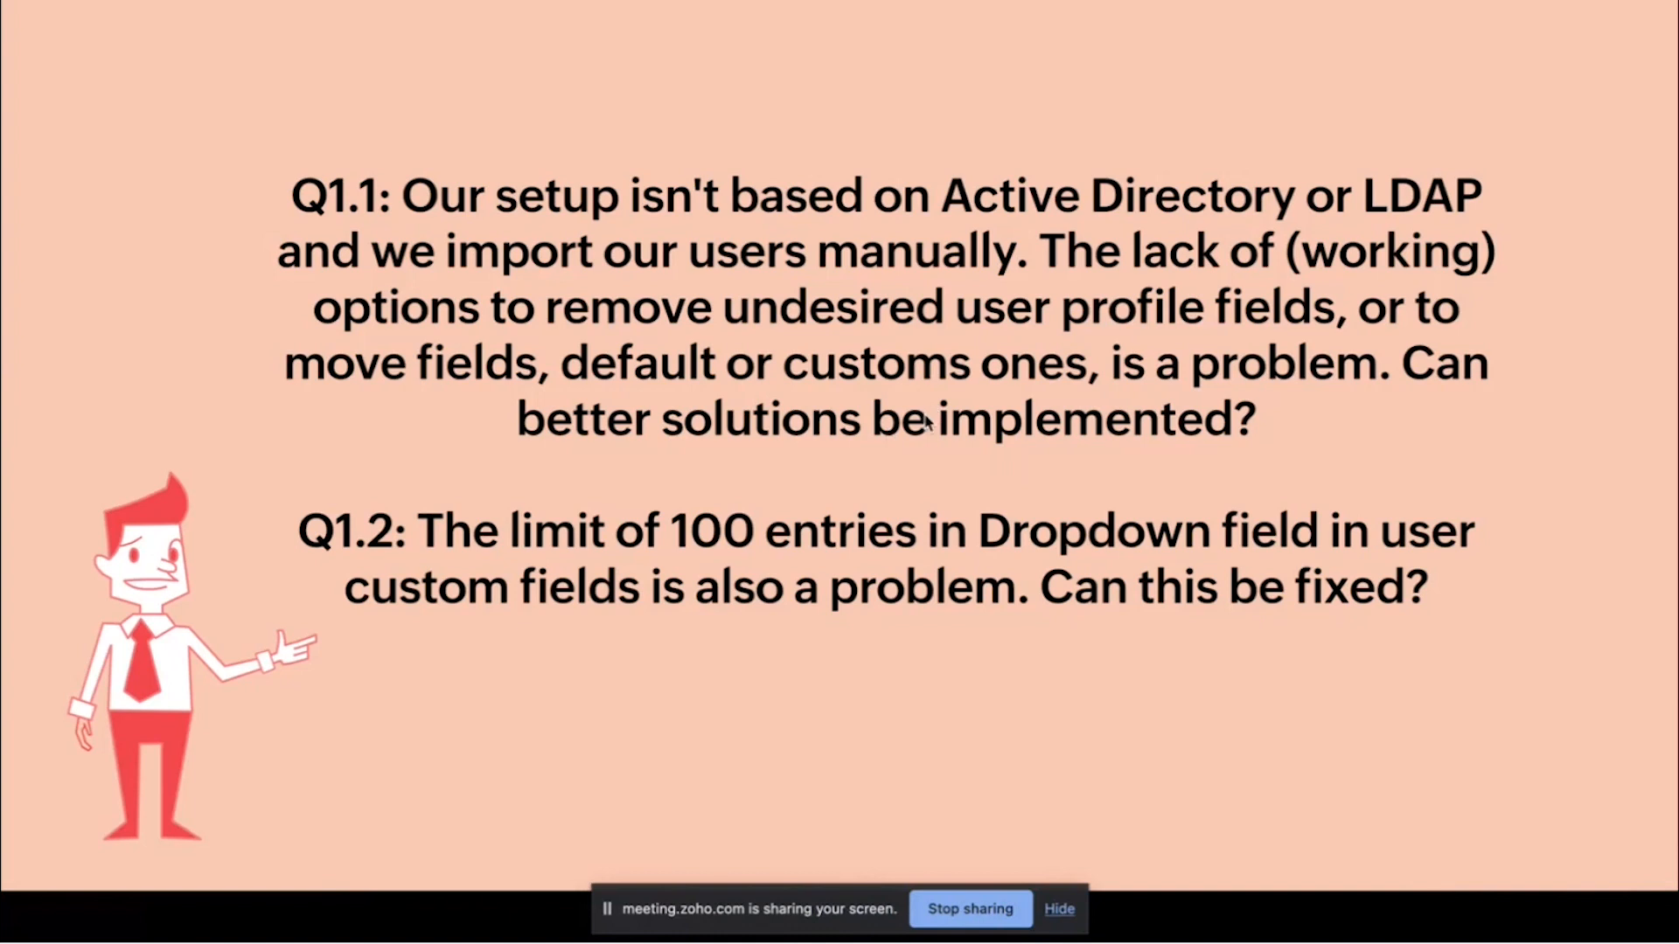
pyautogui.hotkey('ctrl', 'Right')
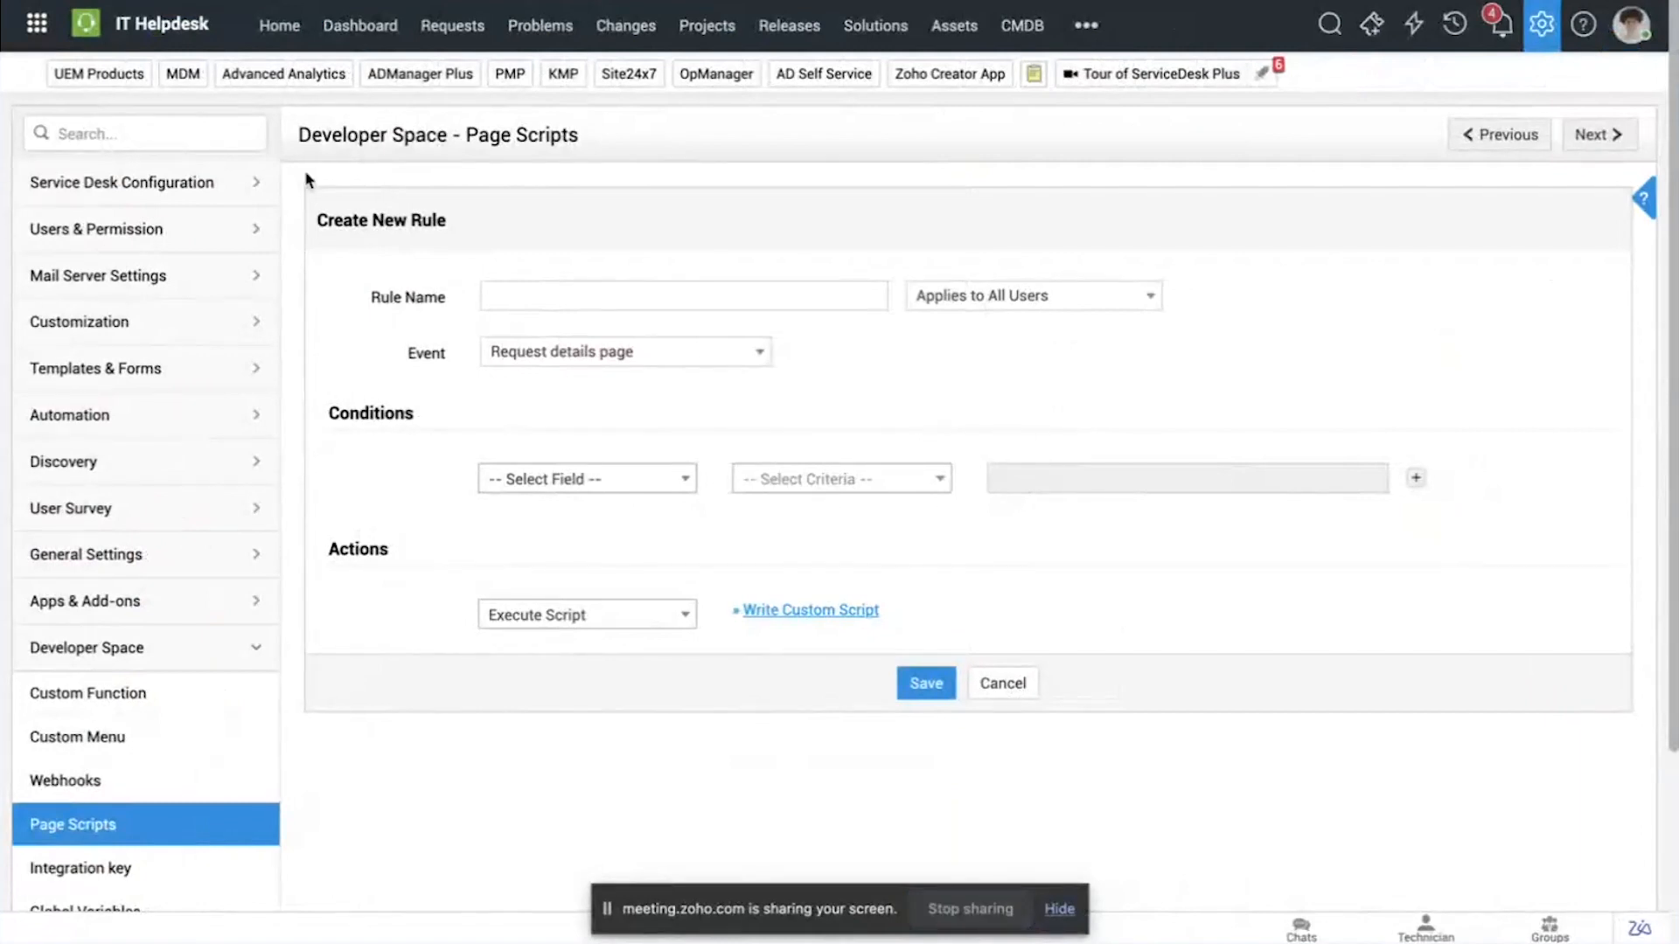
pyautogui.click(289, 33)
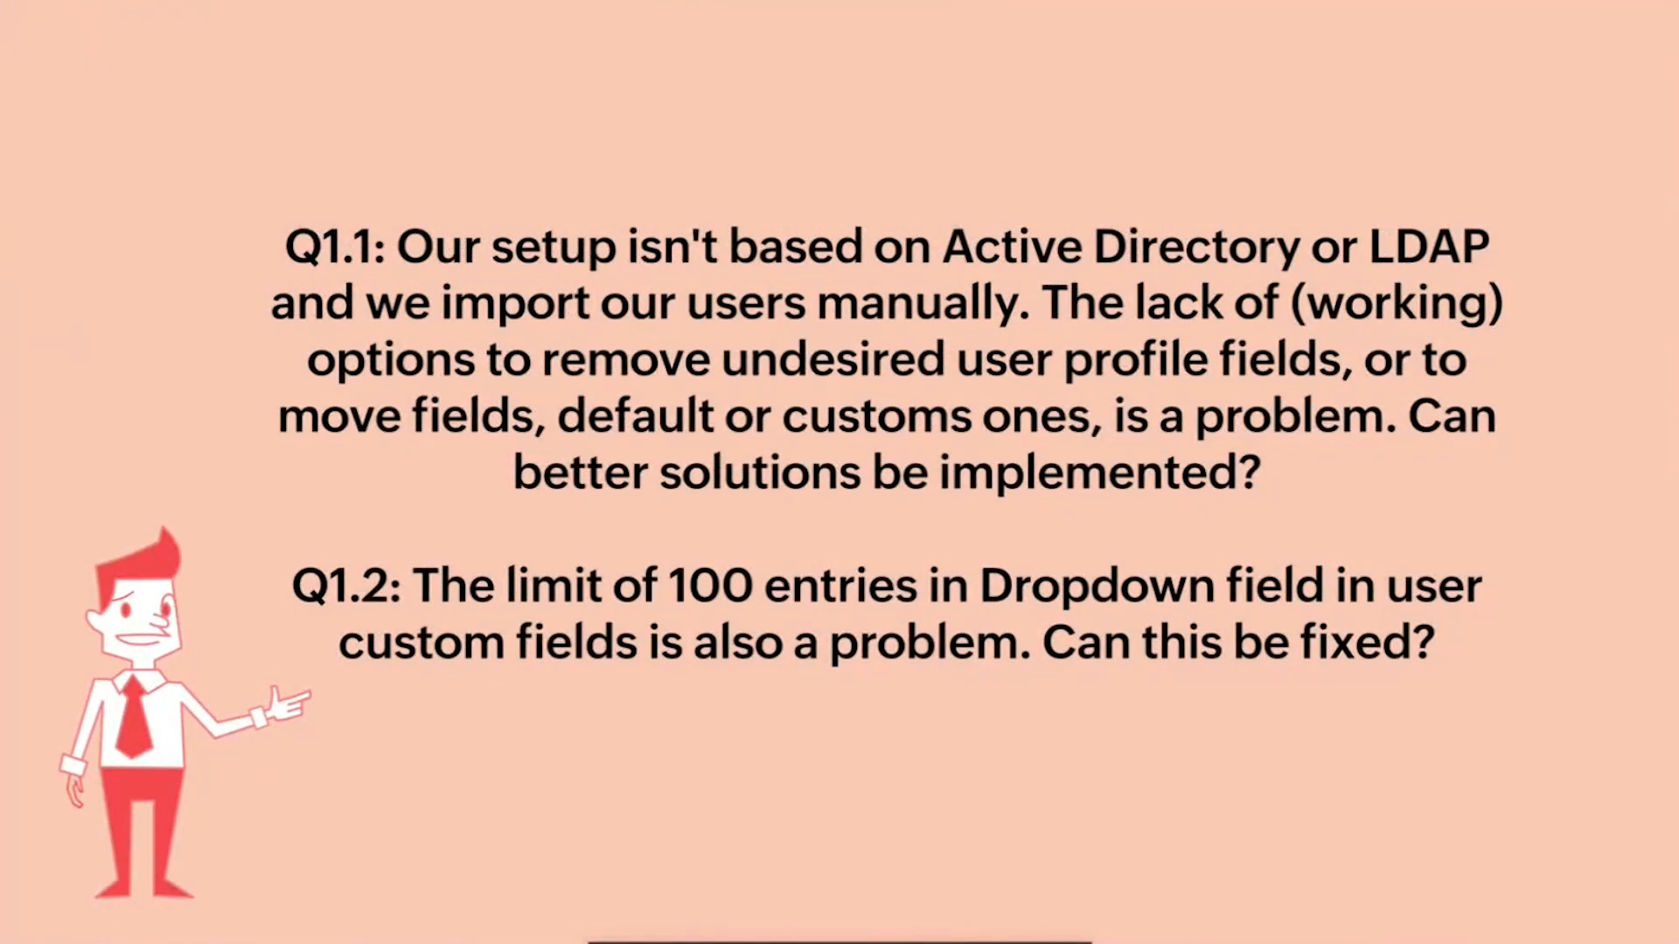
pyautogui.click(1079, 444)
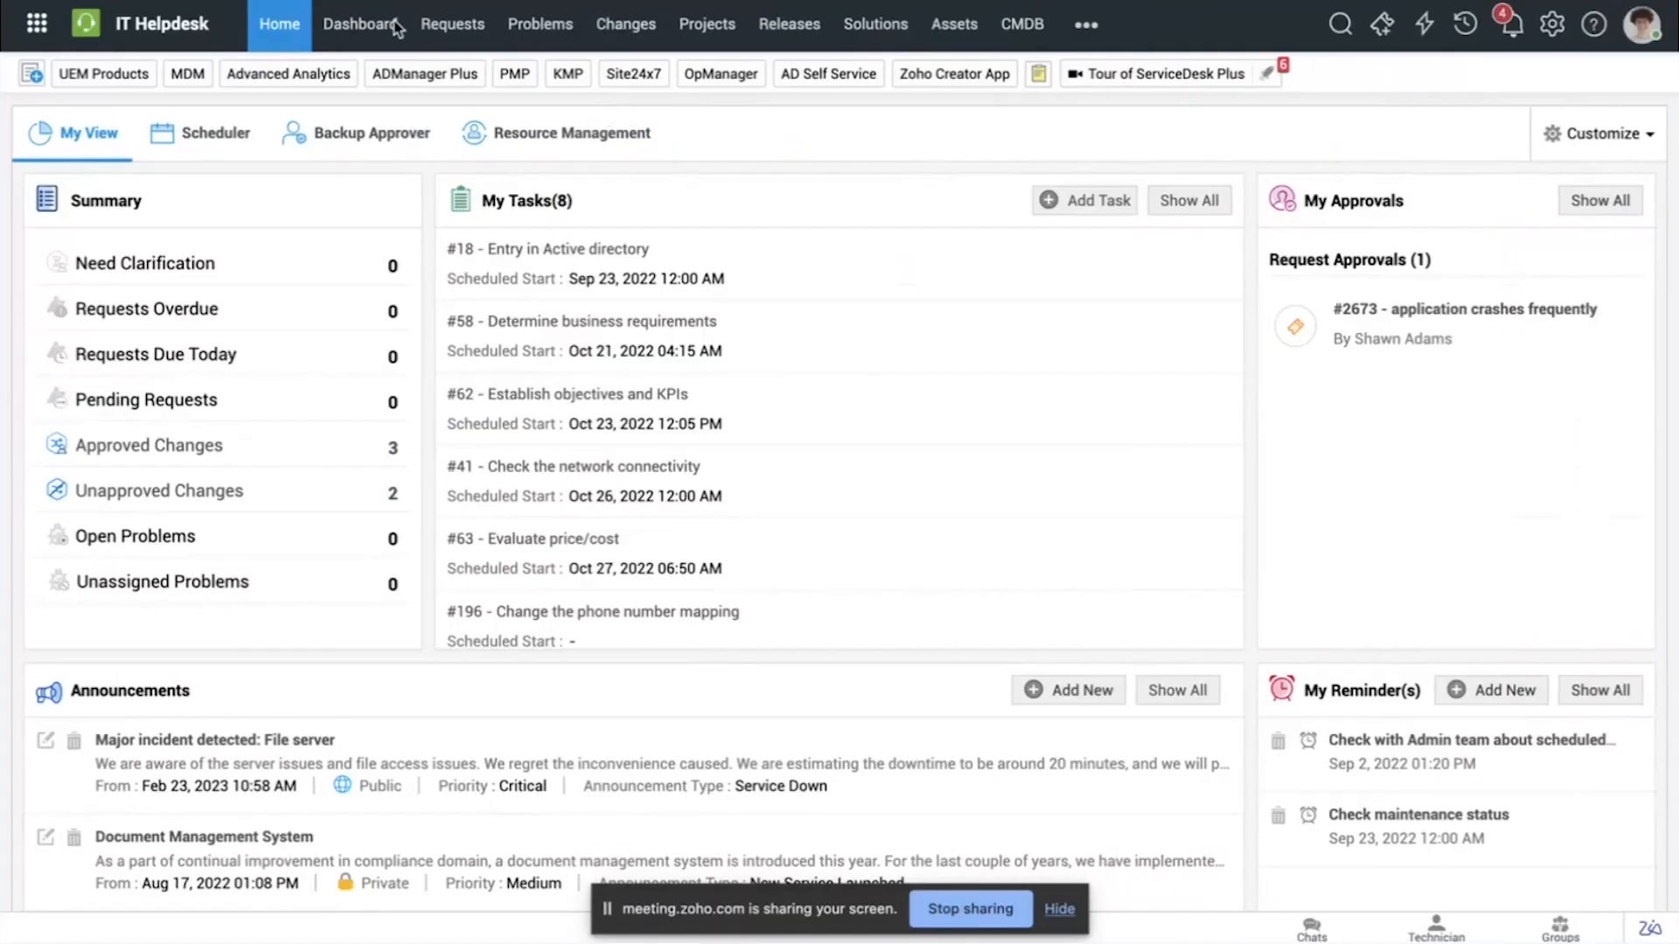
# Step: From the helpdesk dashboard, start a new dashboard, examine its available built-in widgets, and close the form without saving
pyautogui.click(382, 34)
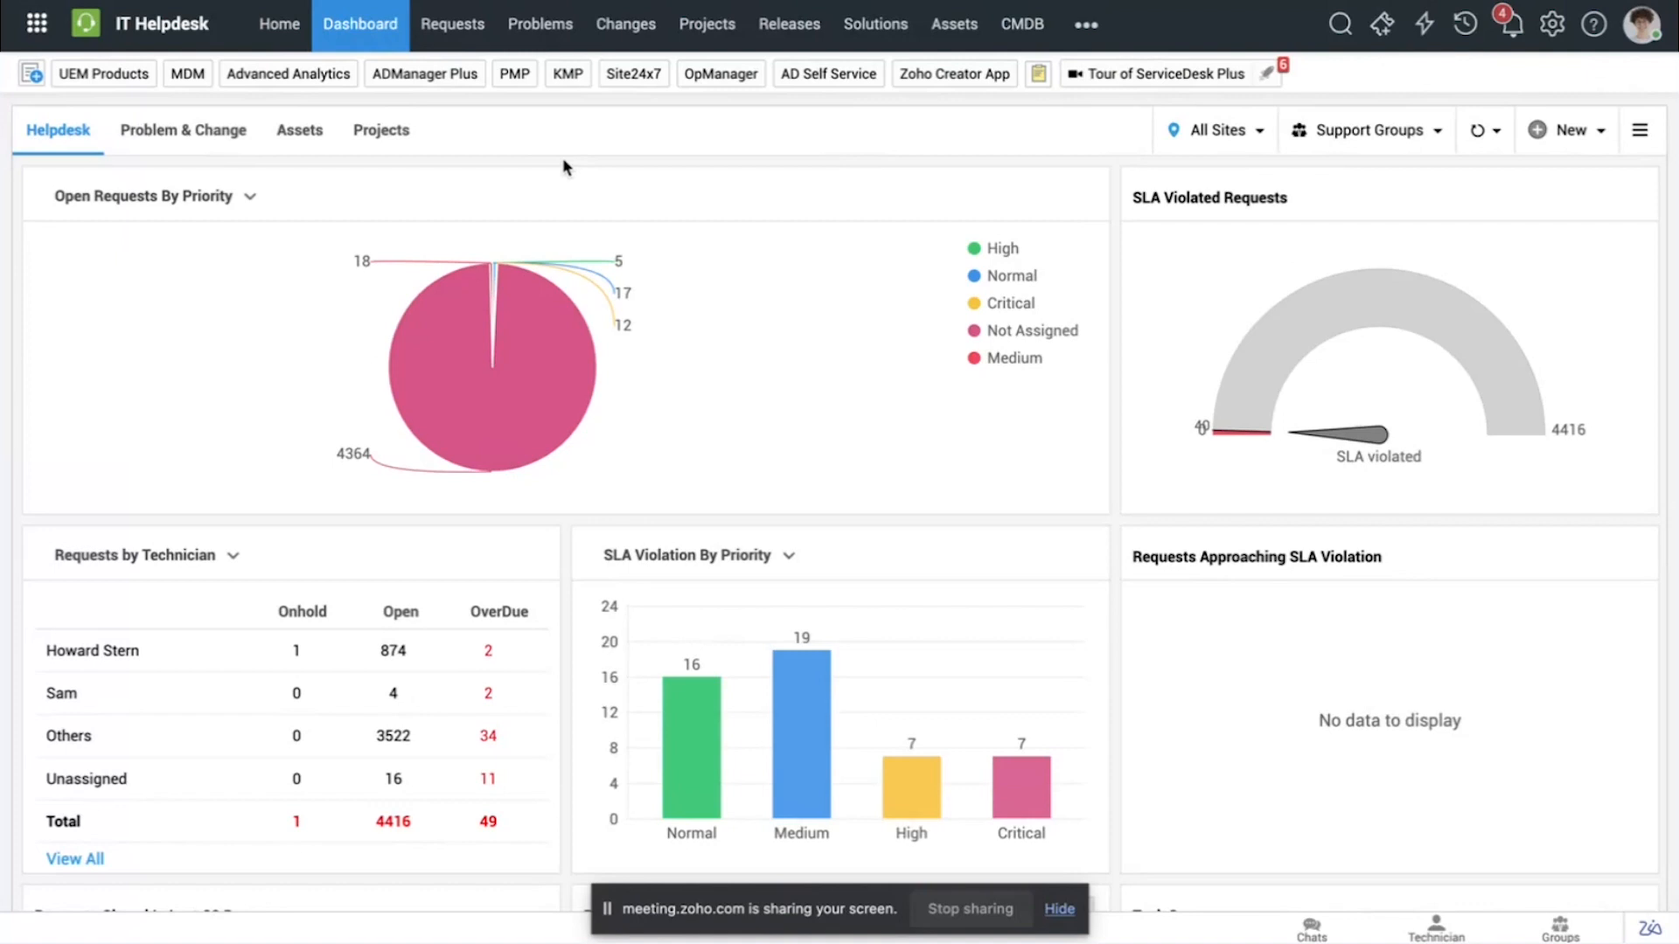
pyautogui.click(1594, 140)
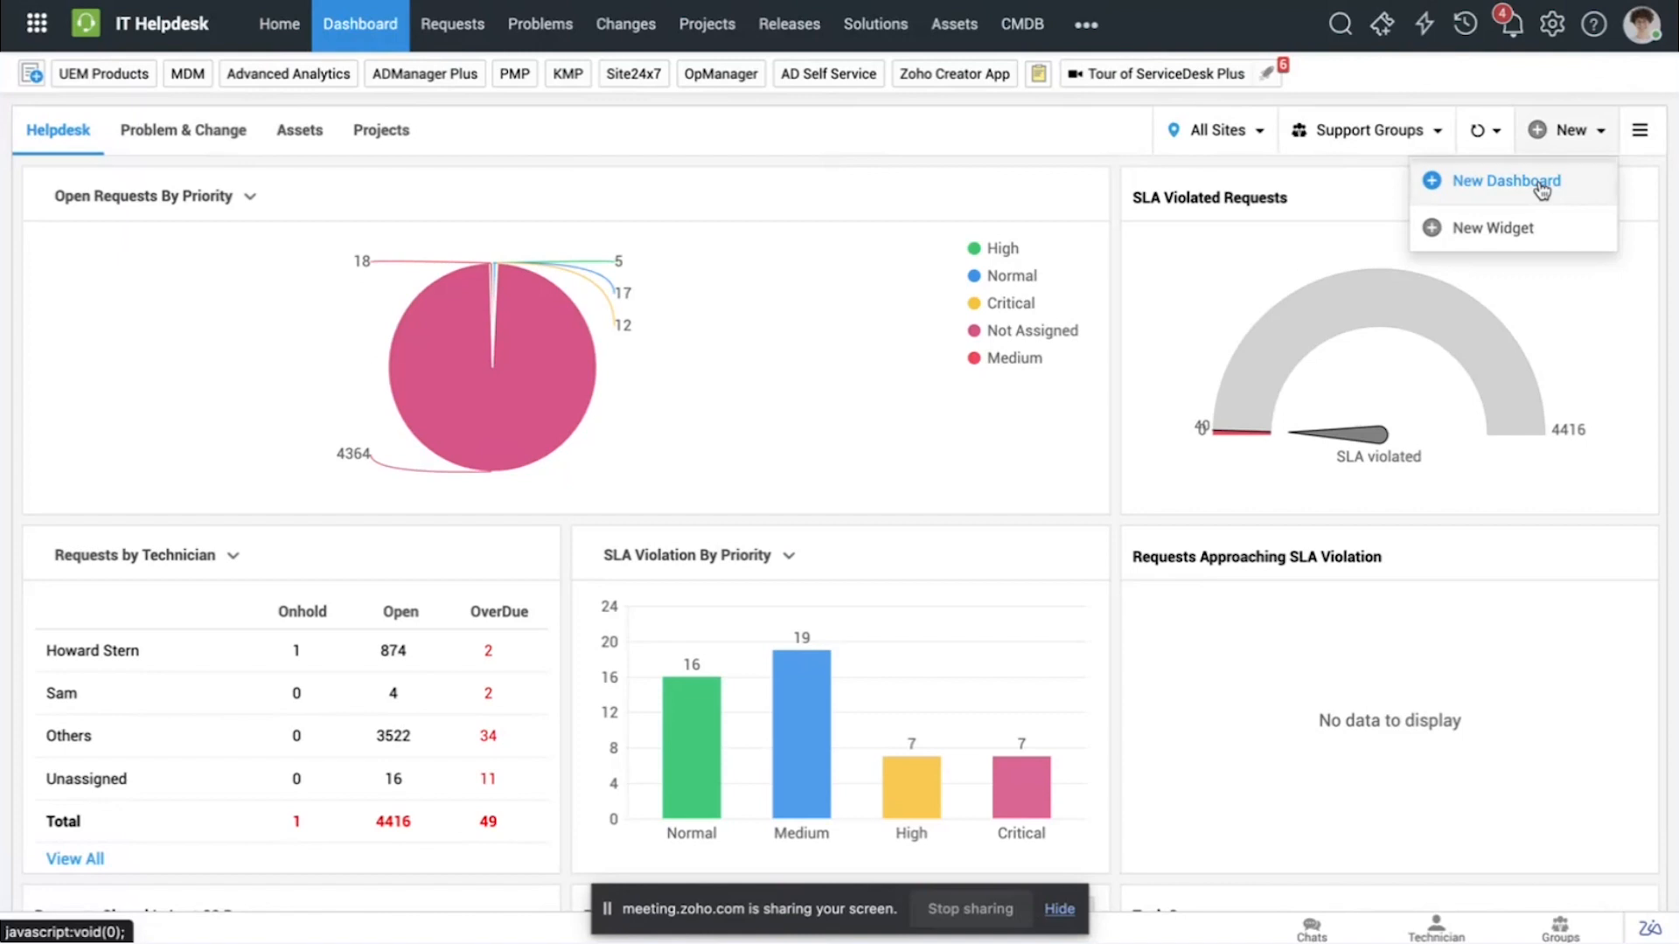
pyautogui.click(1542, 188)
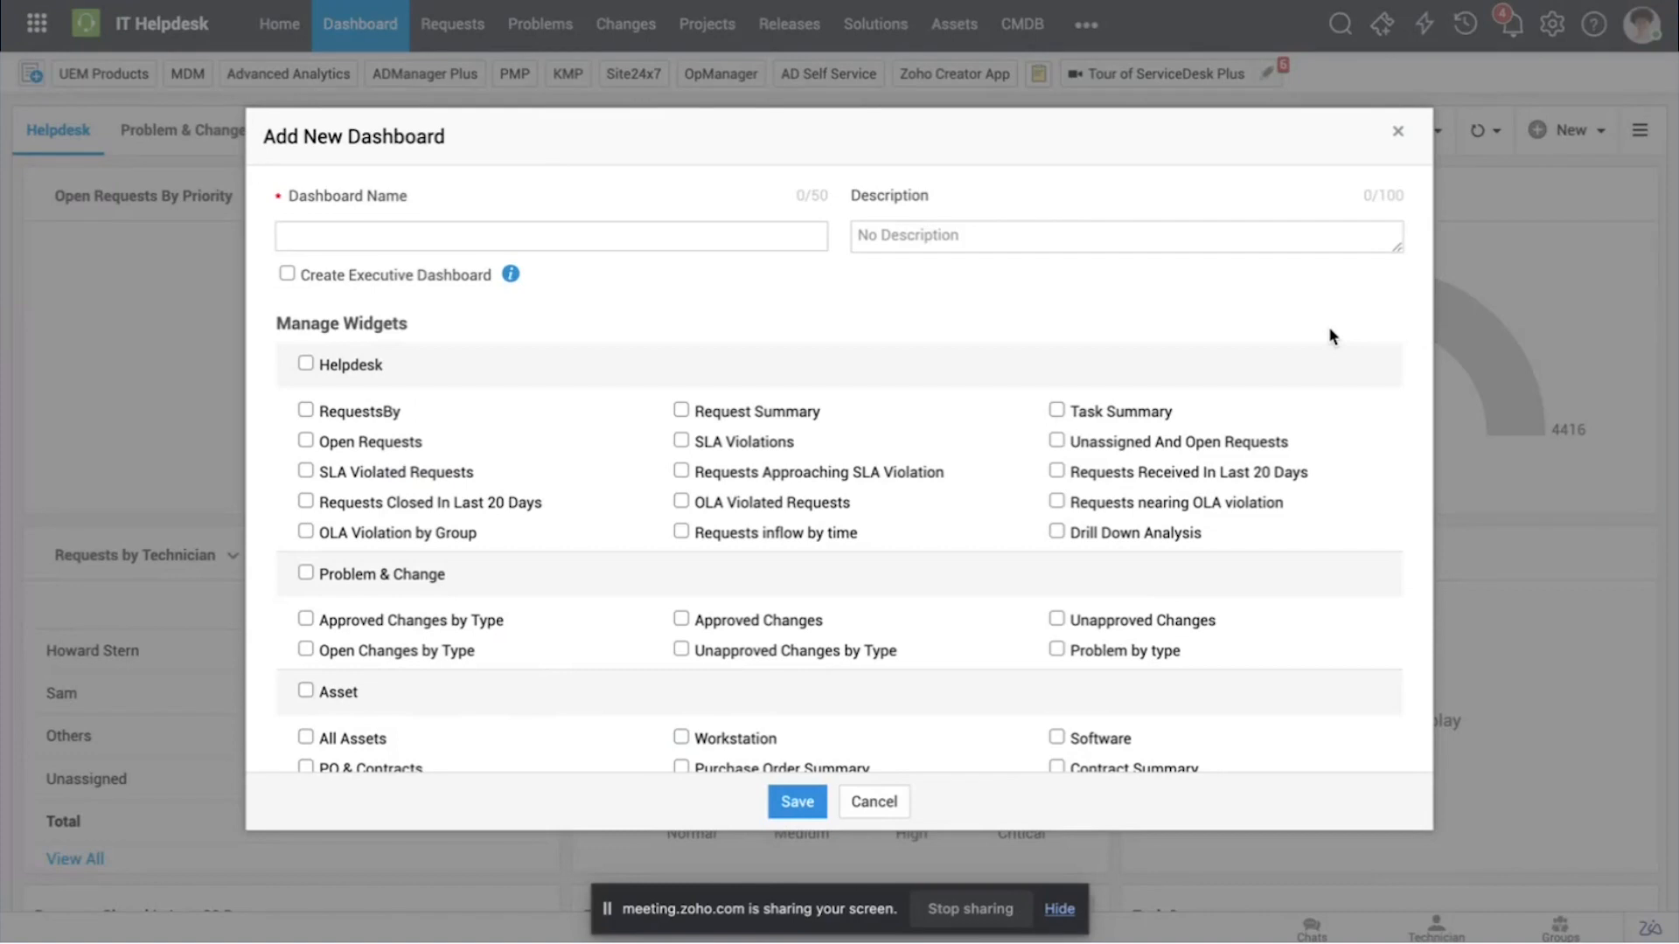
pyautogui.scroll(-3, 1330, 335)
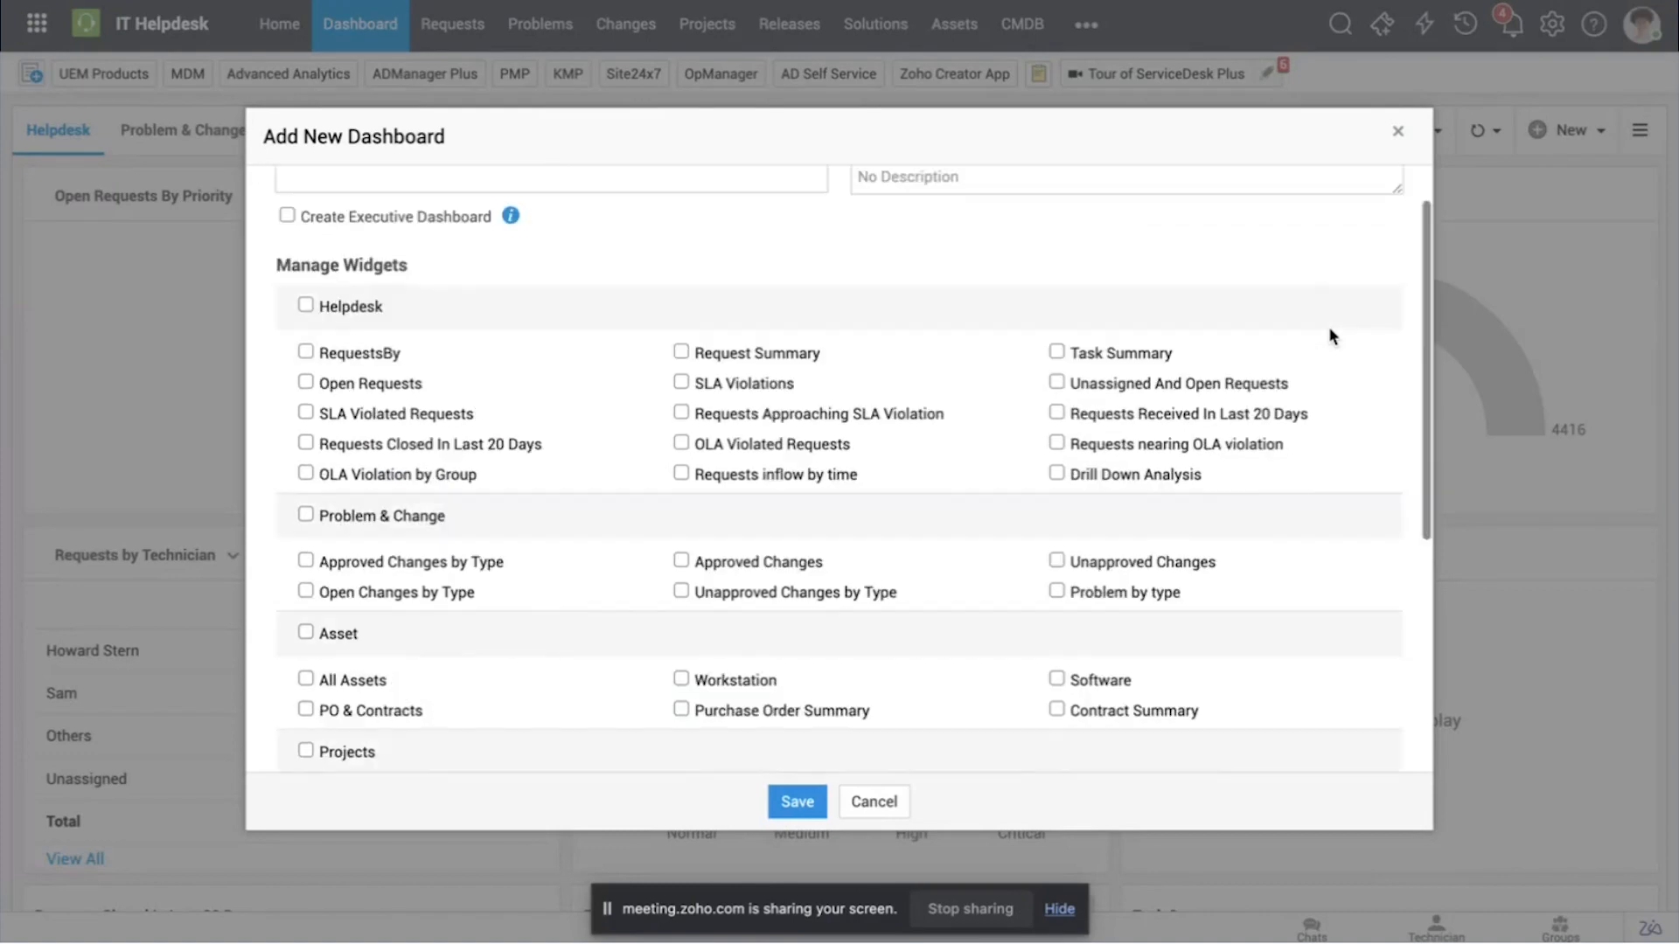
pyautogui.scroll(-2, 1330, 332)
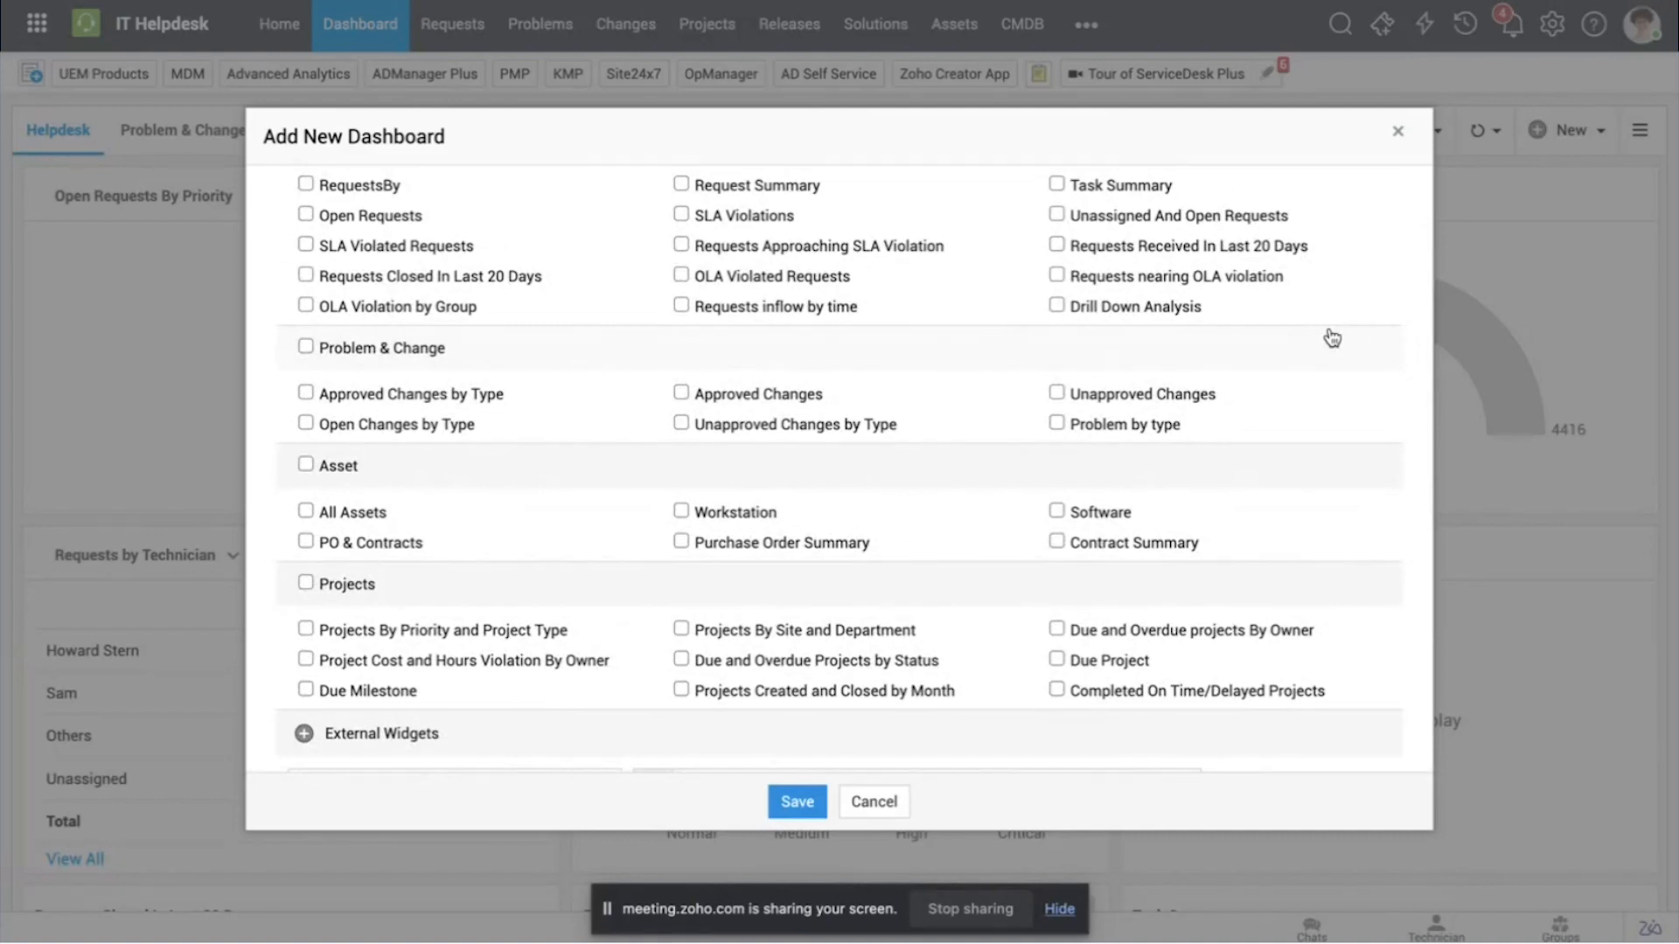
pyautogui.scroll(3, 1331, 338)
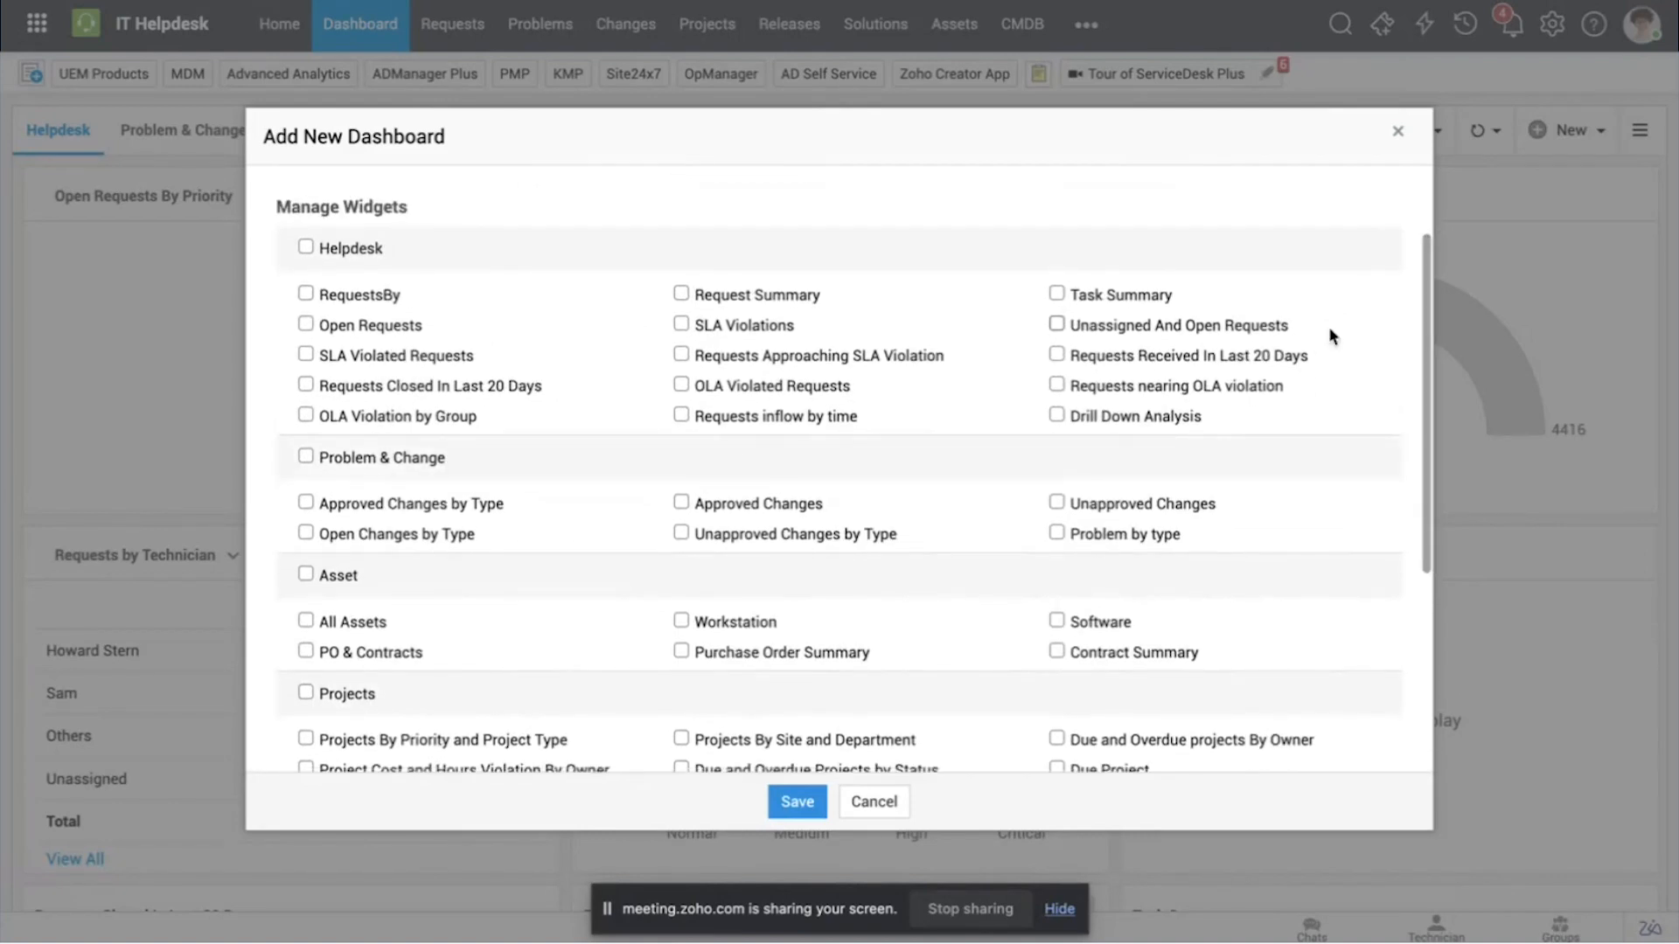
pyautogui.click(1398, 132)
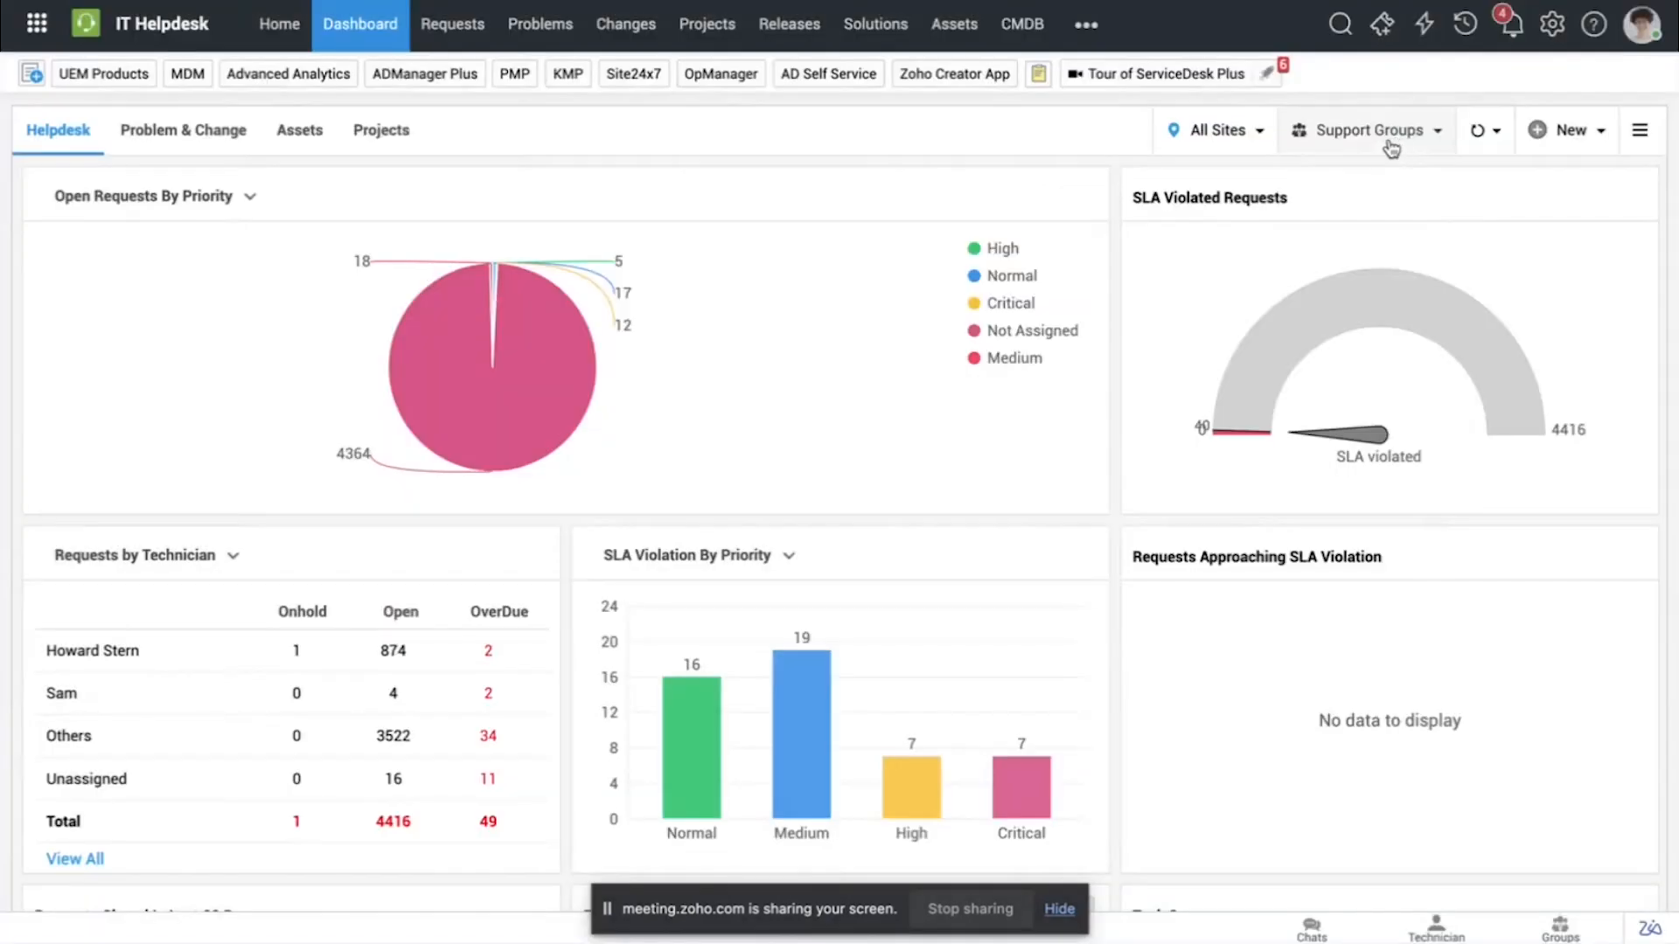